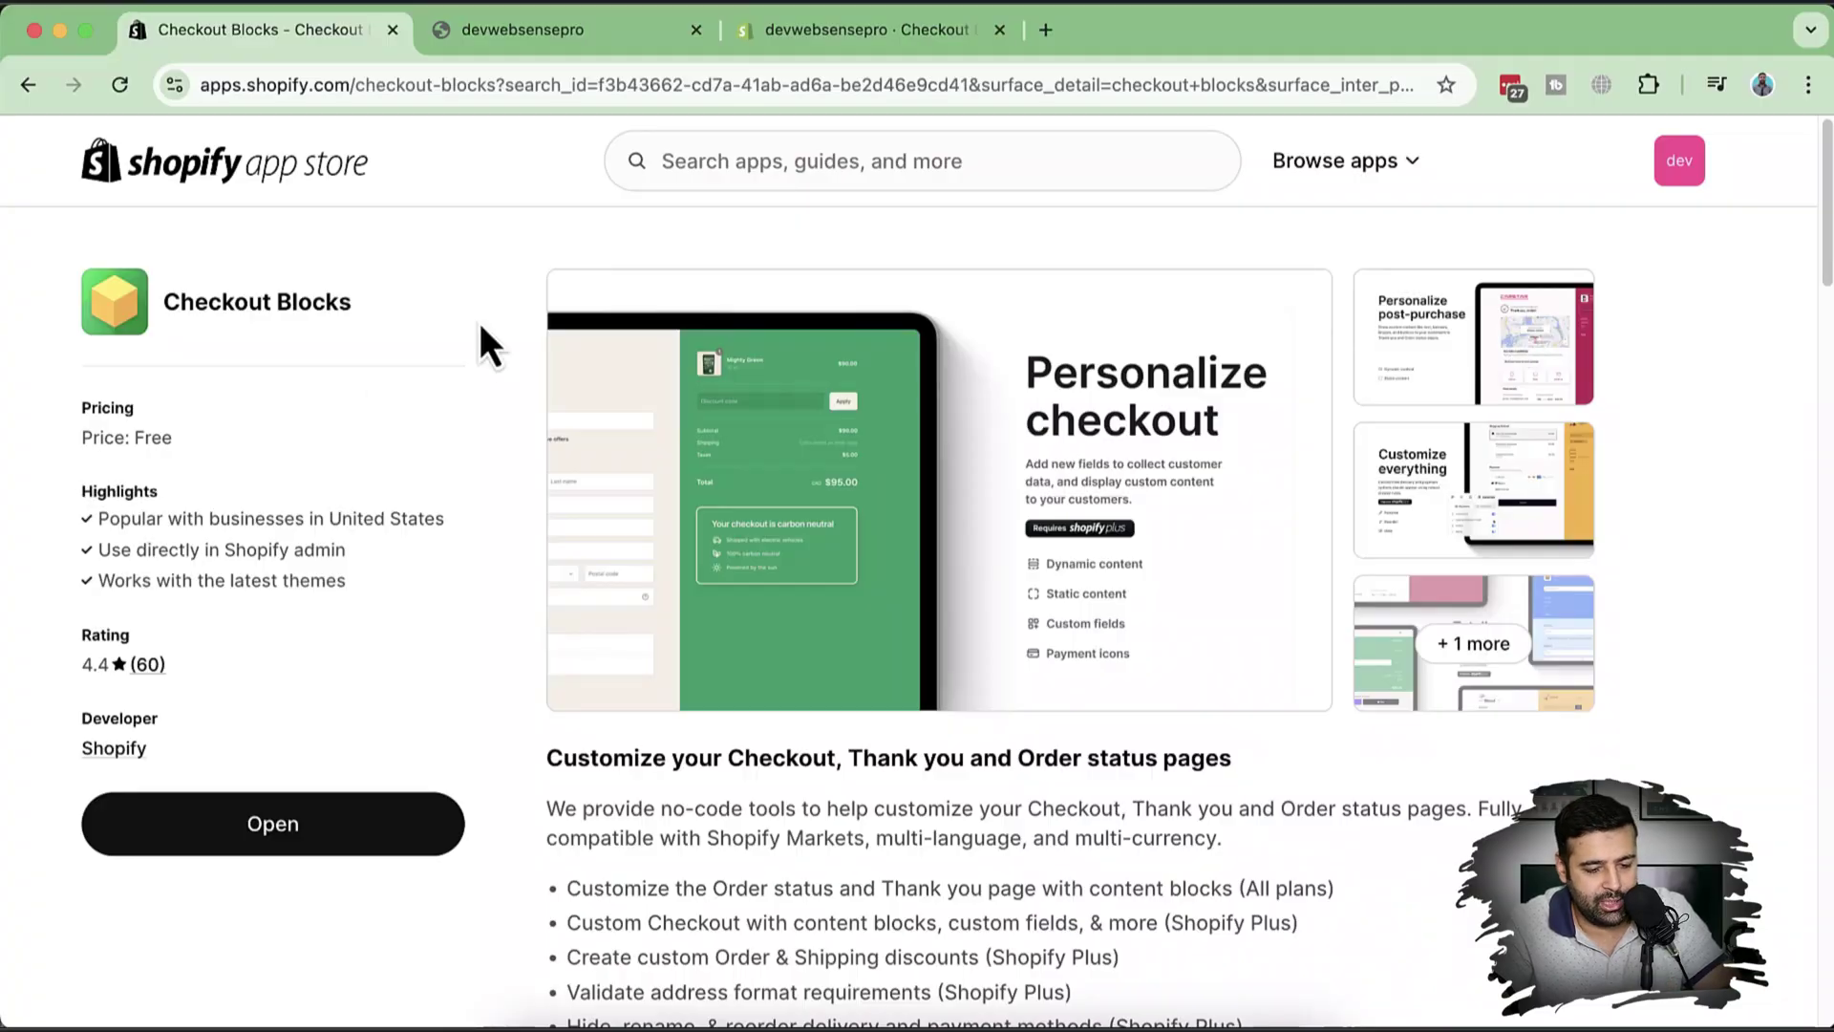
Examine the Checkout Blocks app listing, including its post-purchase preview image, Shopify Plus-only features and reviews.
{"action": "scroll", "coordinate": [452, 261], "scroll_direction": "down", "scroll_amount": 1}
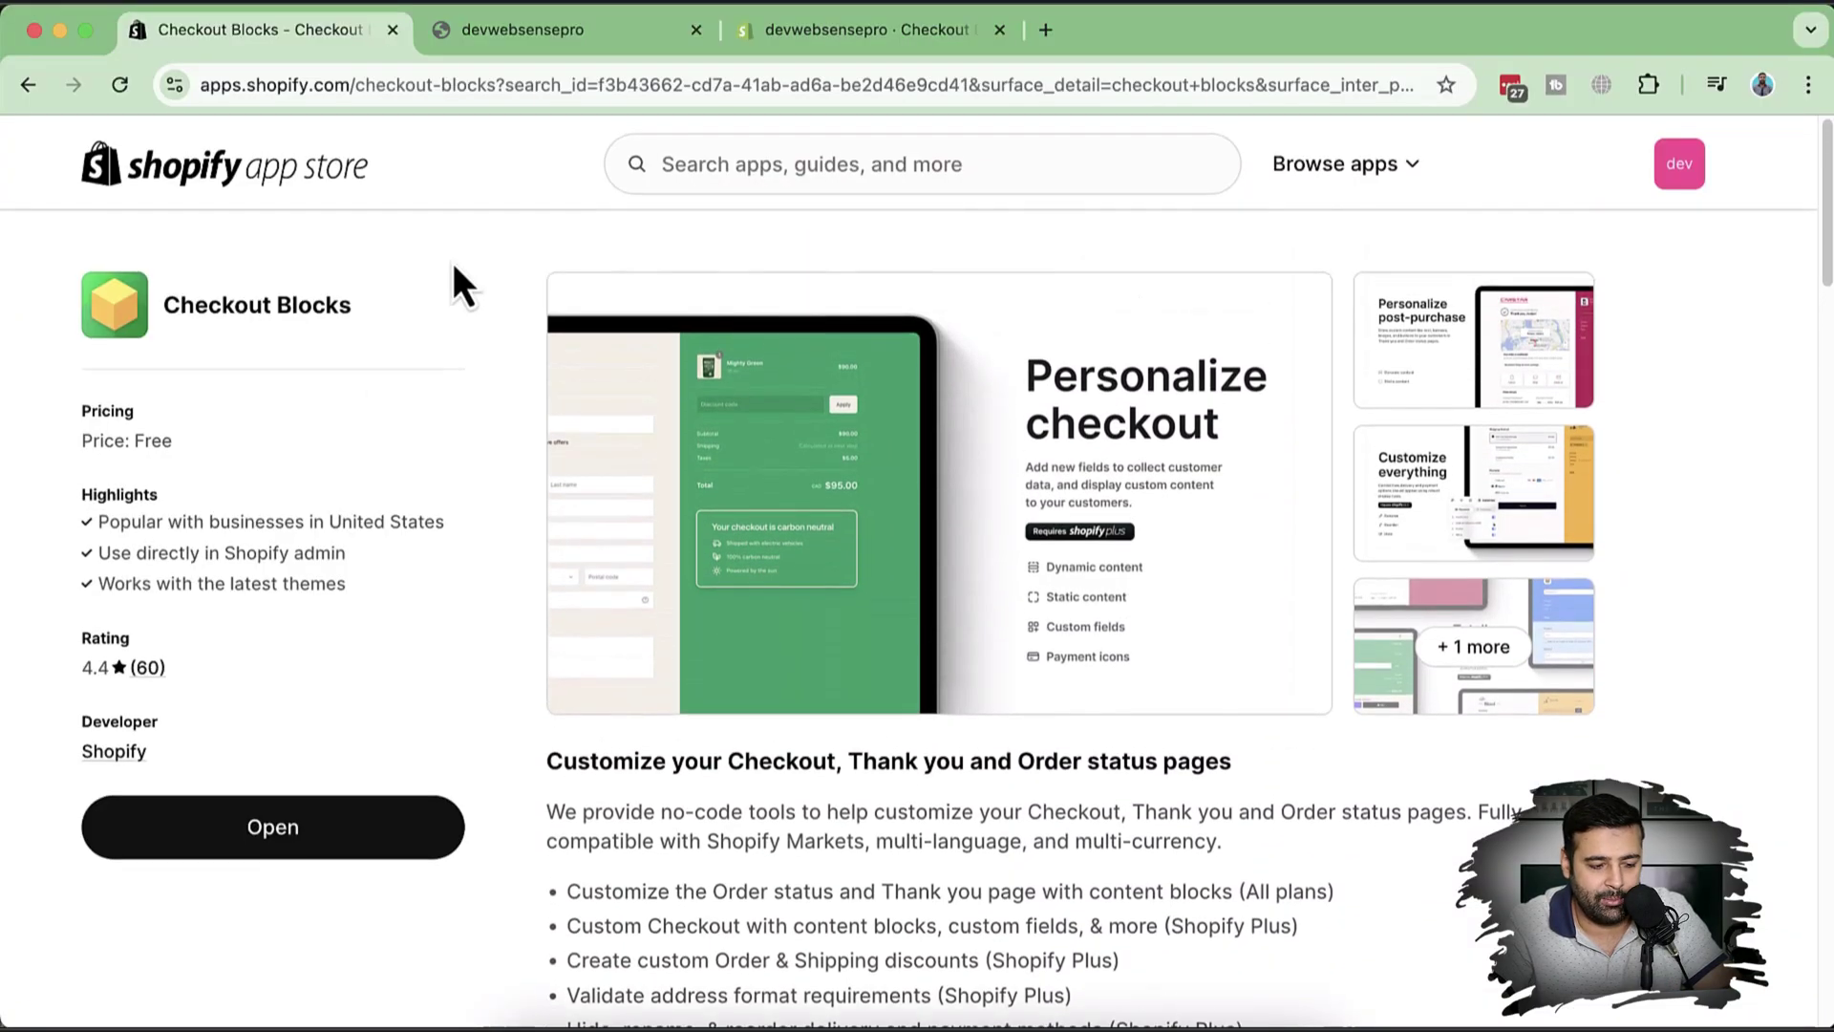
{"action": "scroll", "coordinate": [454, 267], "scroll_direction": "down", "scroll_amount": 8}
{"action": "scroll", "coordinate": [453, 267], "scroll_direction": "up", "scroll_amount": 10}
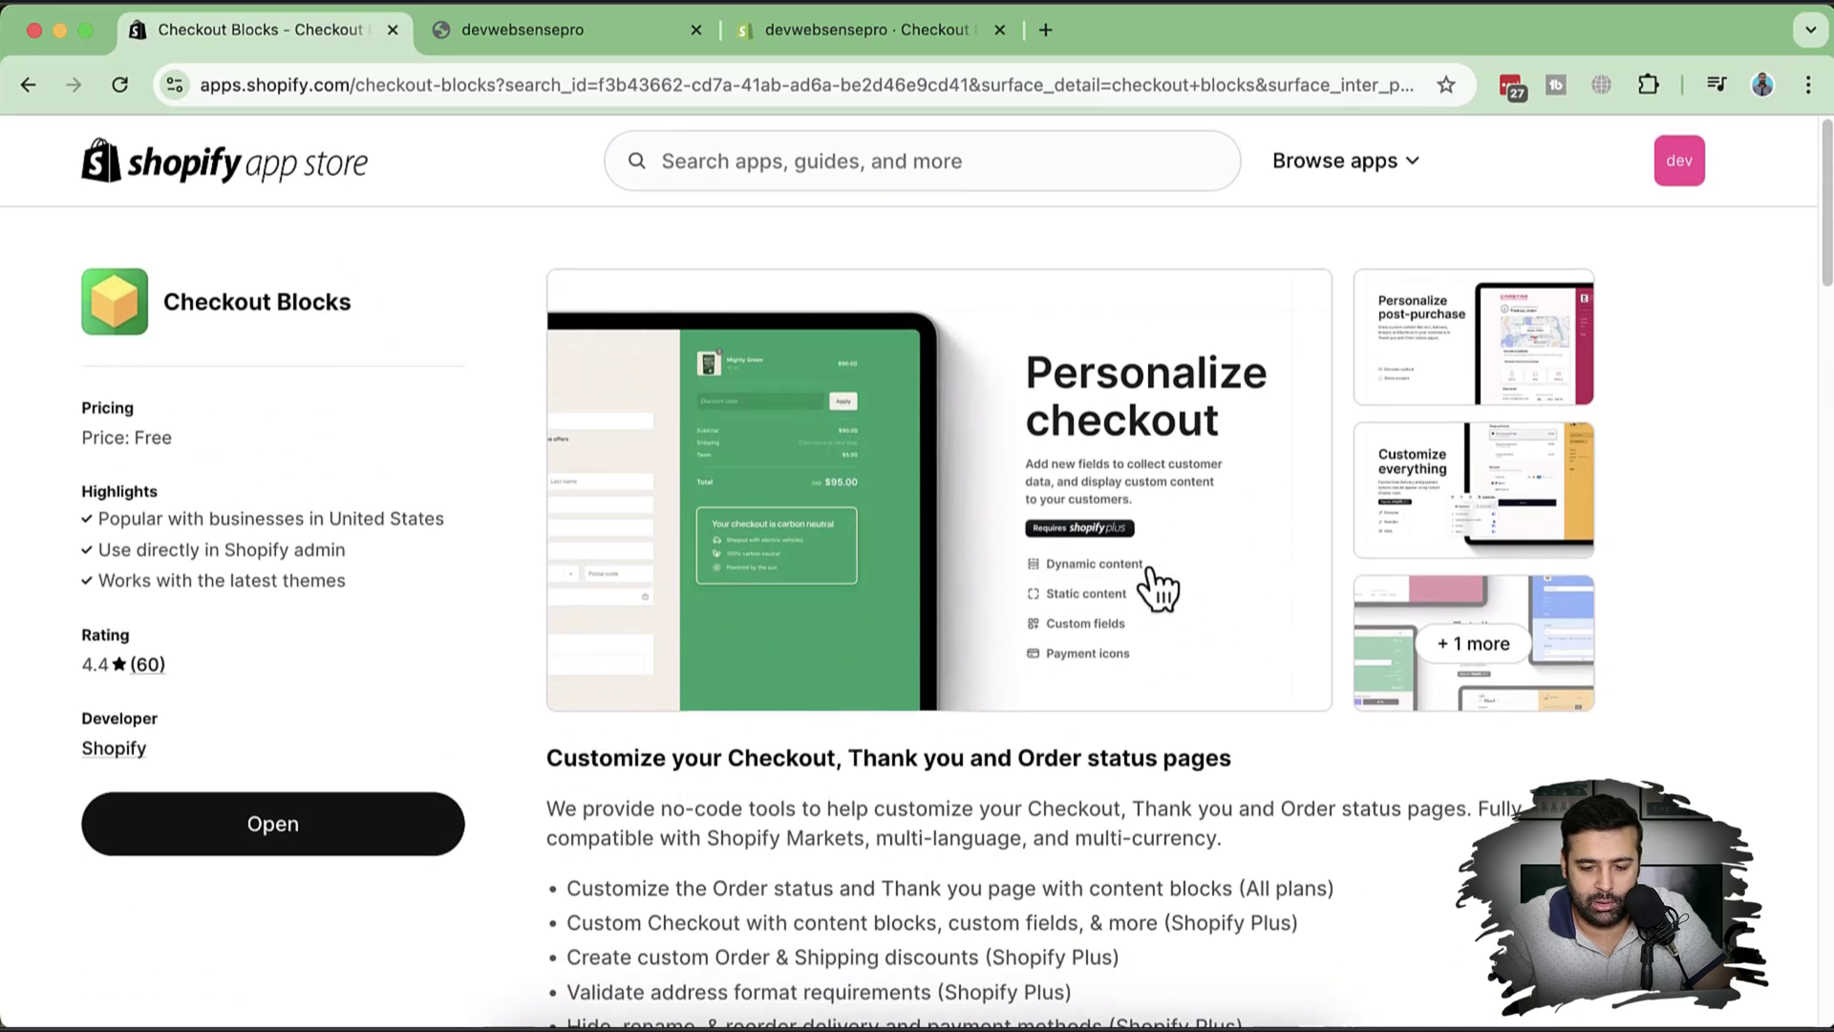
{"action": "left_click", "coordinate": [1458, 340]}
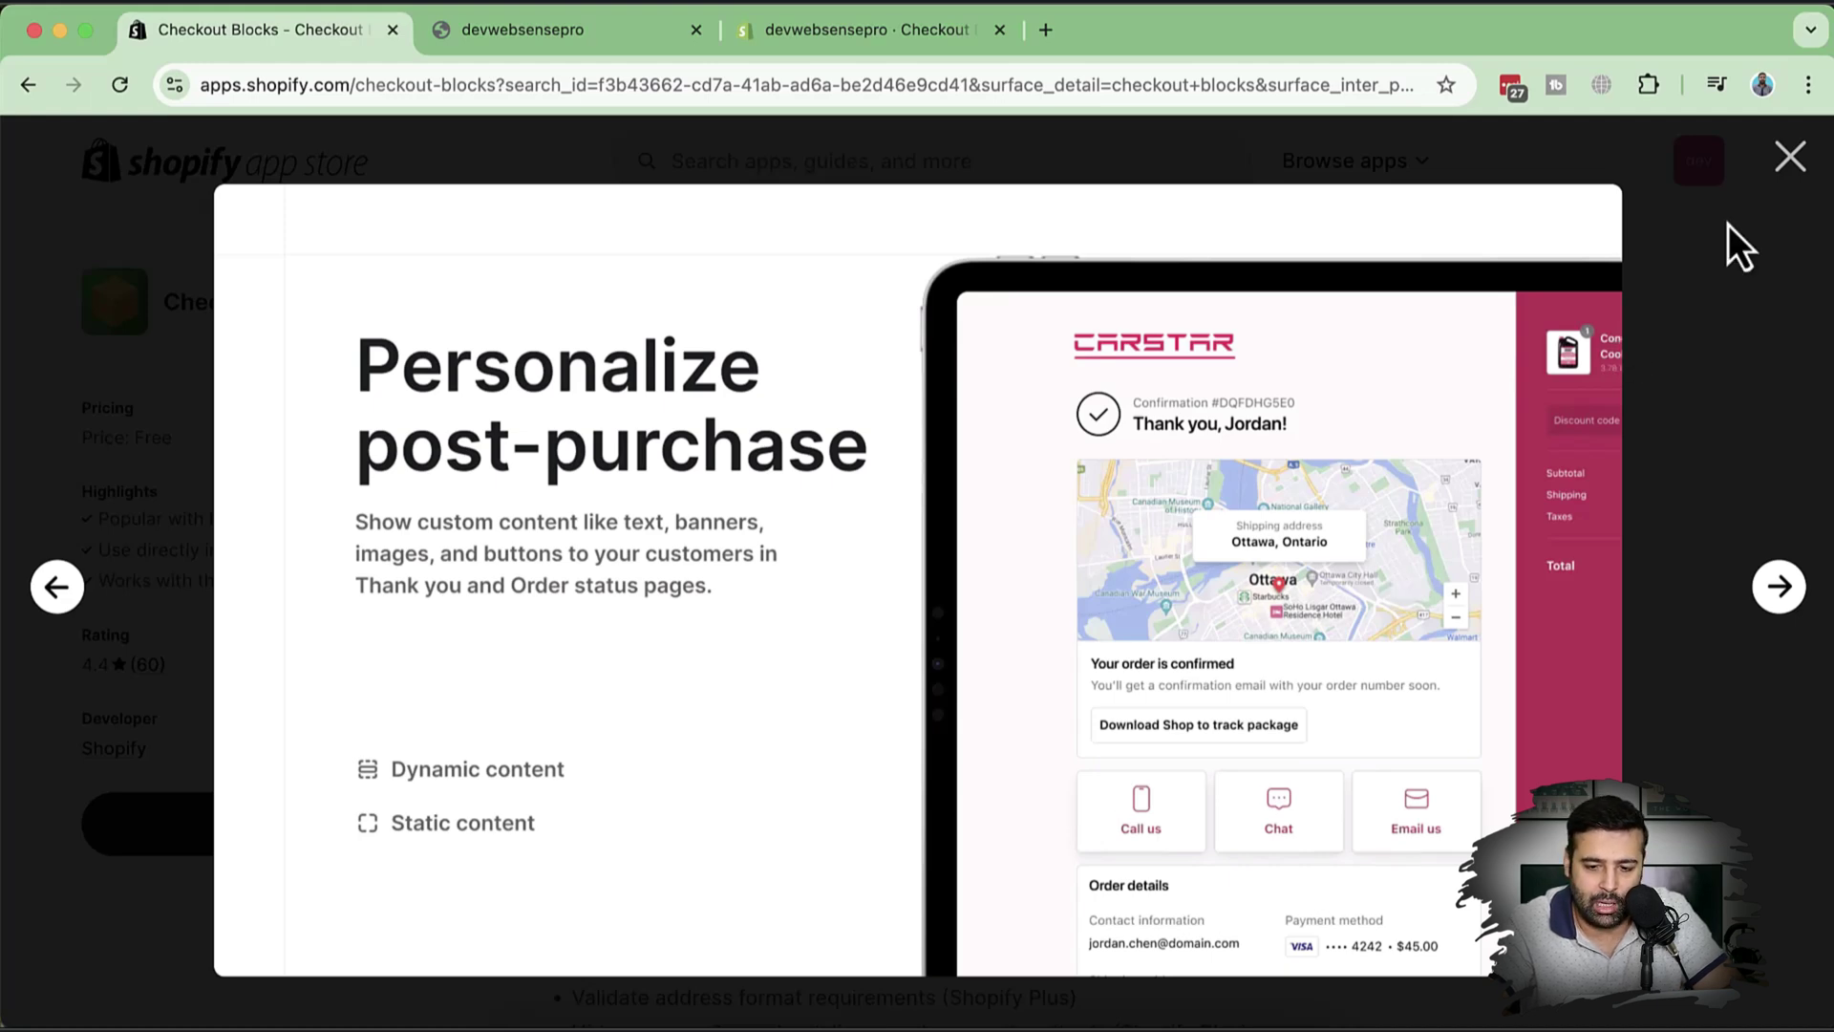
{"action": "left_click", "coordinate": [1790, 158]}
{"action": "scroll", "coordinate": [1626, 437], "scroll_direction": "down", "scroll_amount": 4}
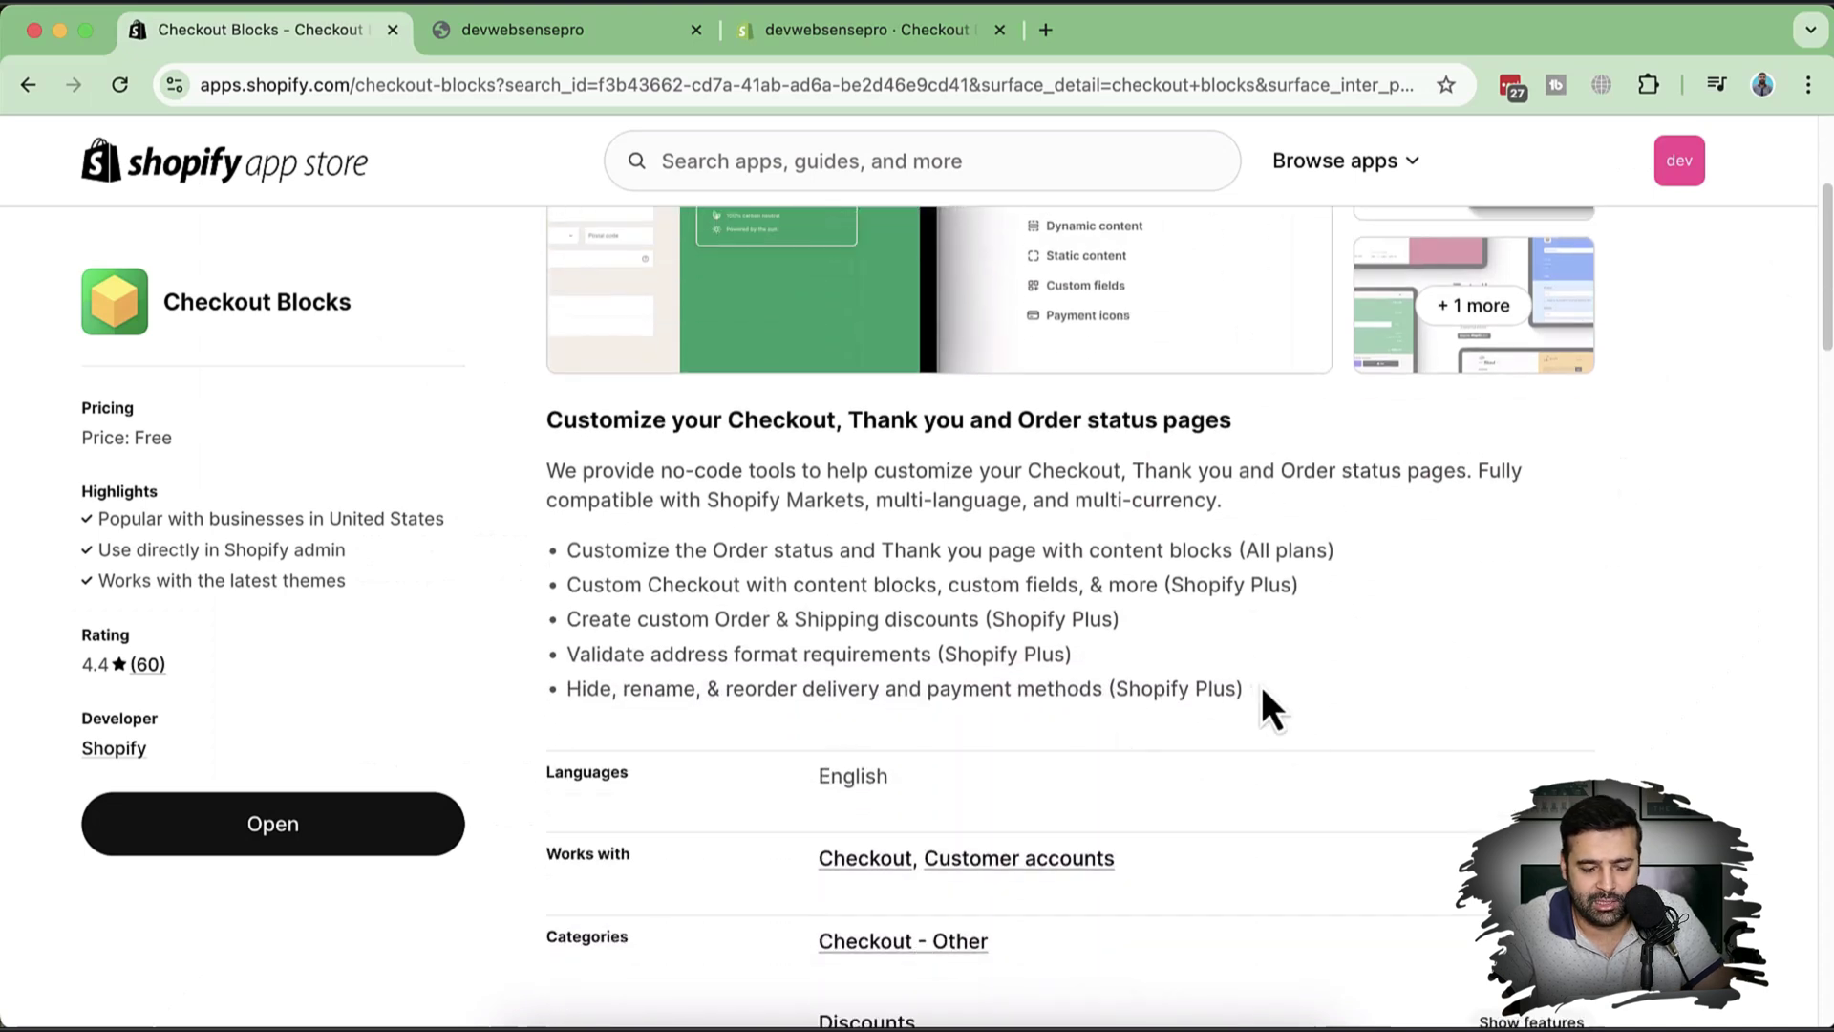
{"action": "left_click_drag", "start_coordinate": [1259, 685], "coordinate": [552, 583]}
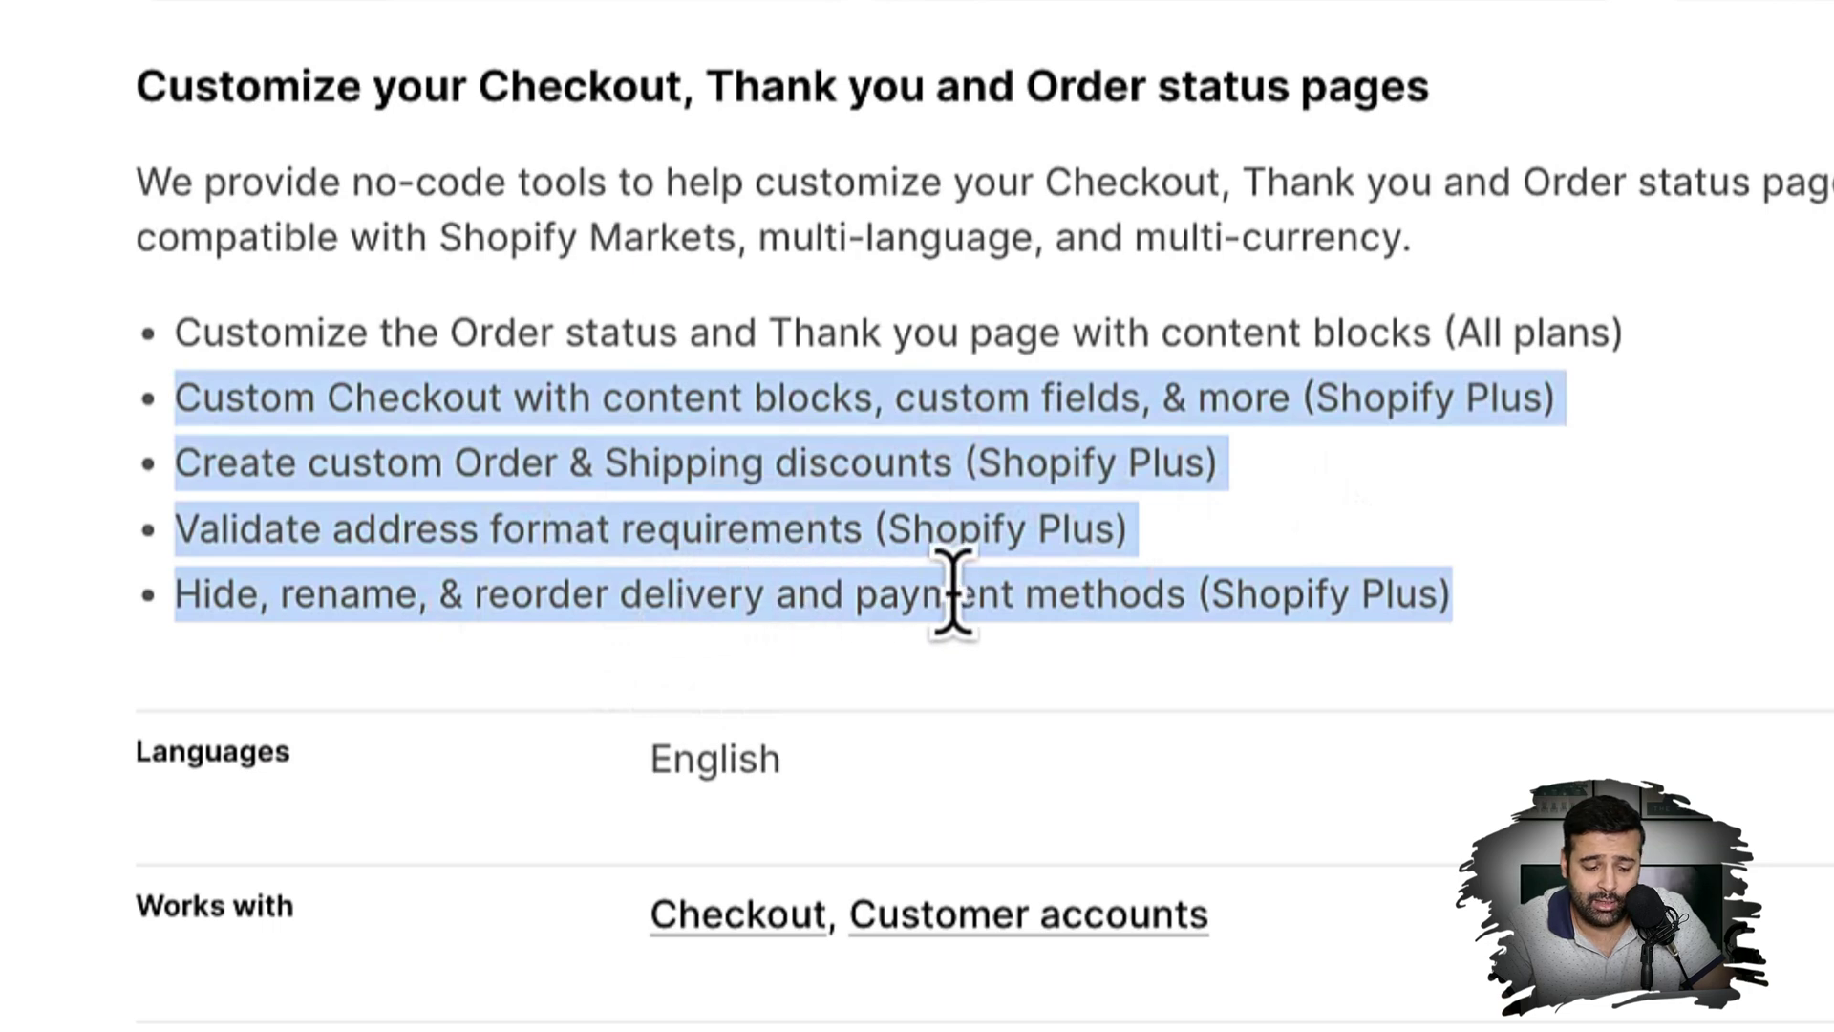
{"action": "left_click", "coordinate": [1339, 636]}
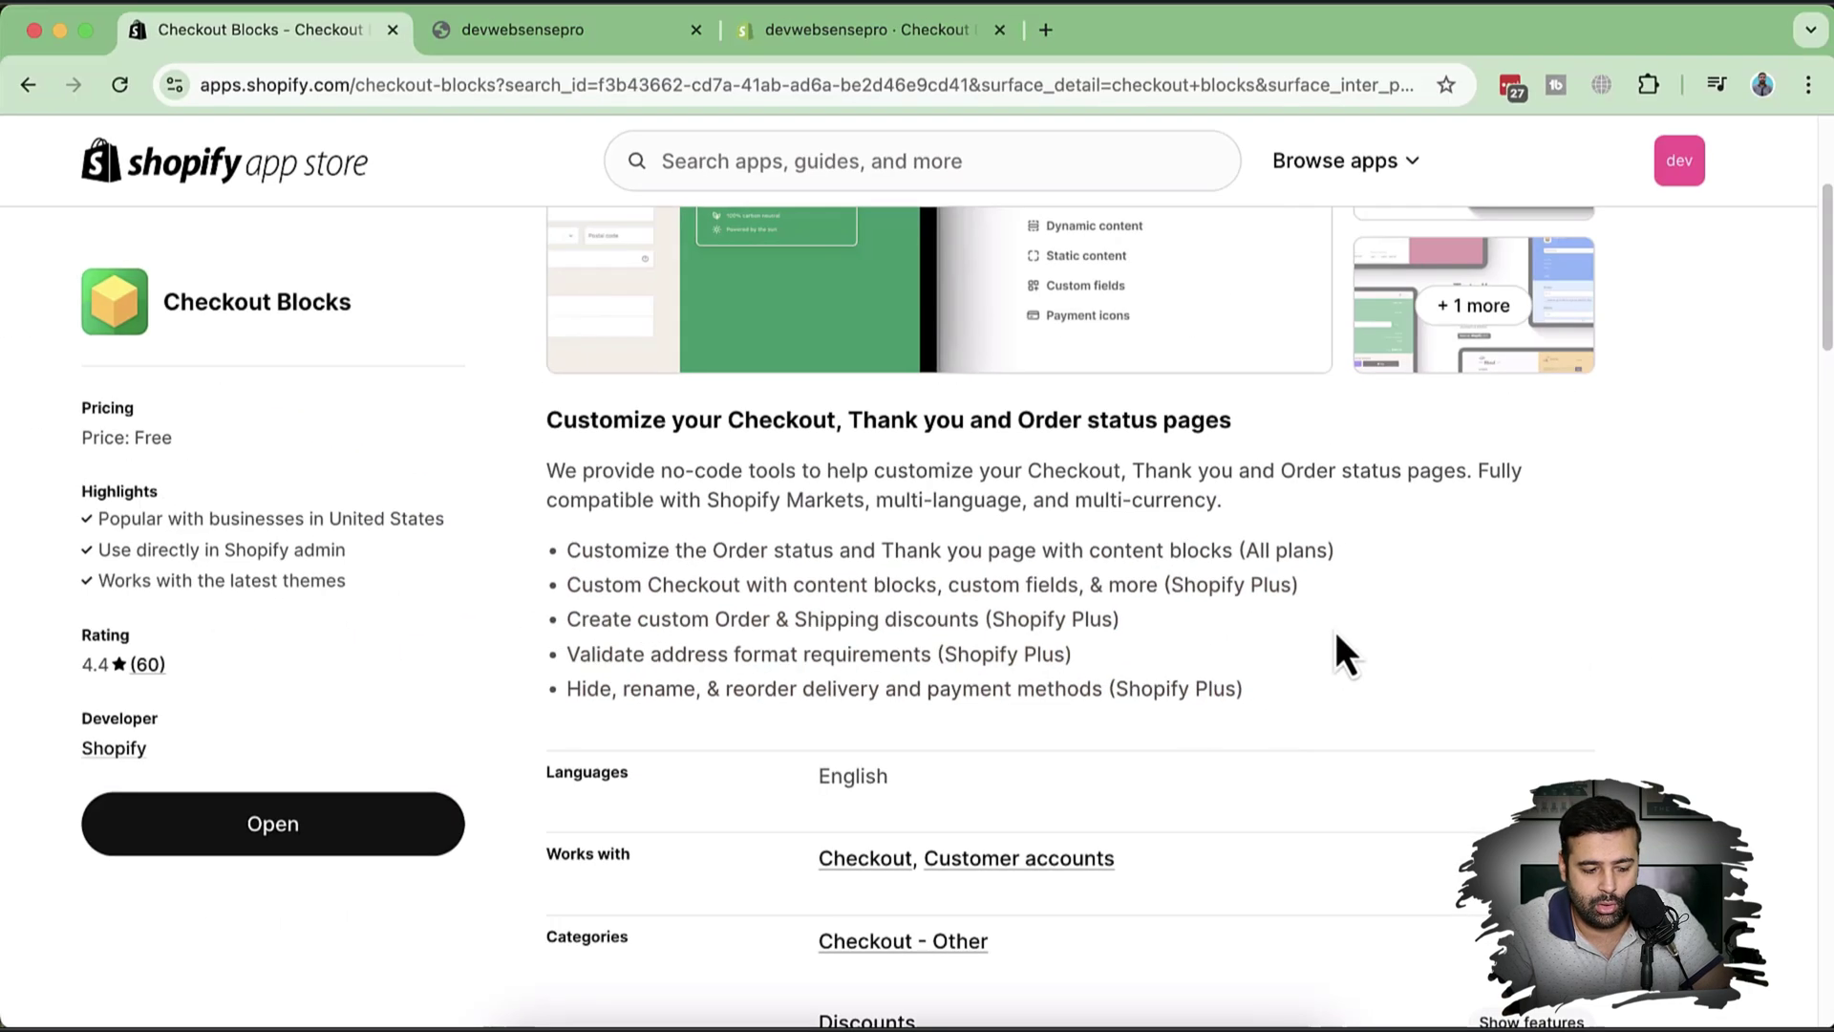
{"action": "scroll", "coordinate": [1627, 330], "scroll_direction": "down", "scroll_amount": 2}
{"action": "scroll", "coordinate": [1333, 627], "scroll_direction": "down", "scroll_amount": 10}
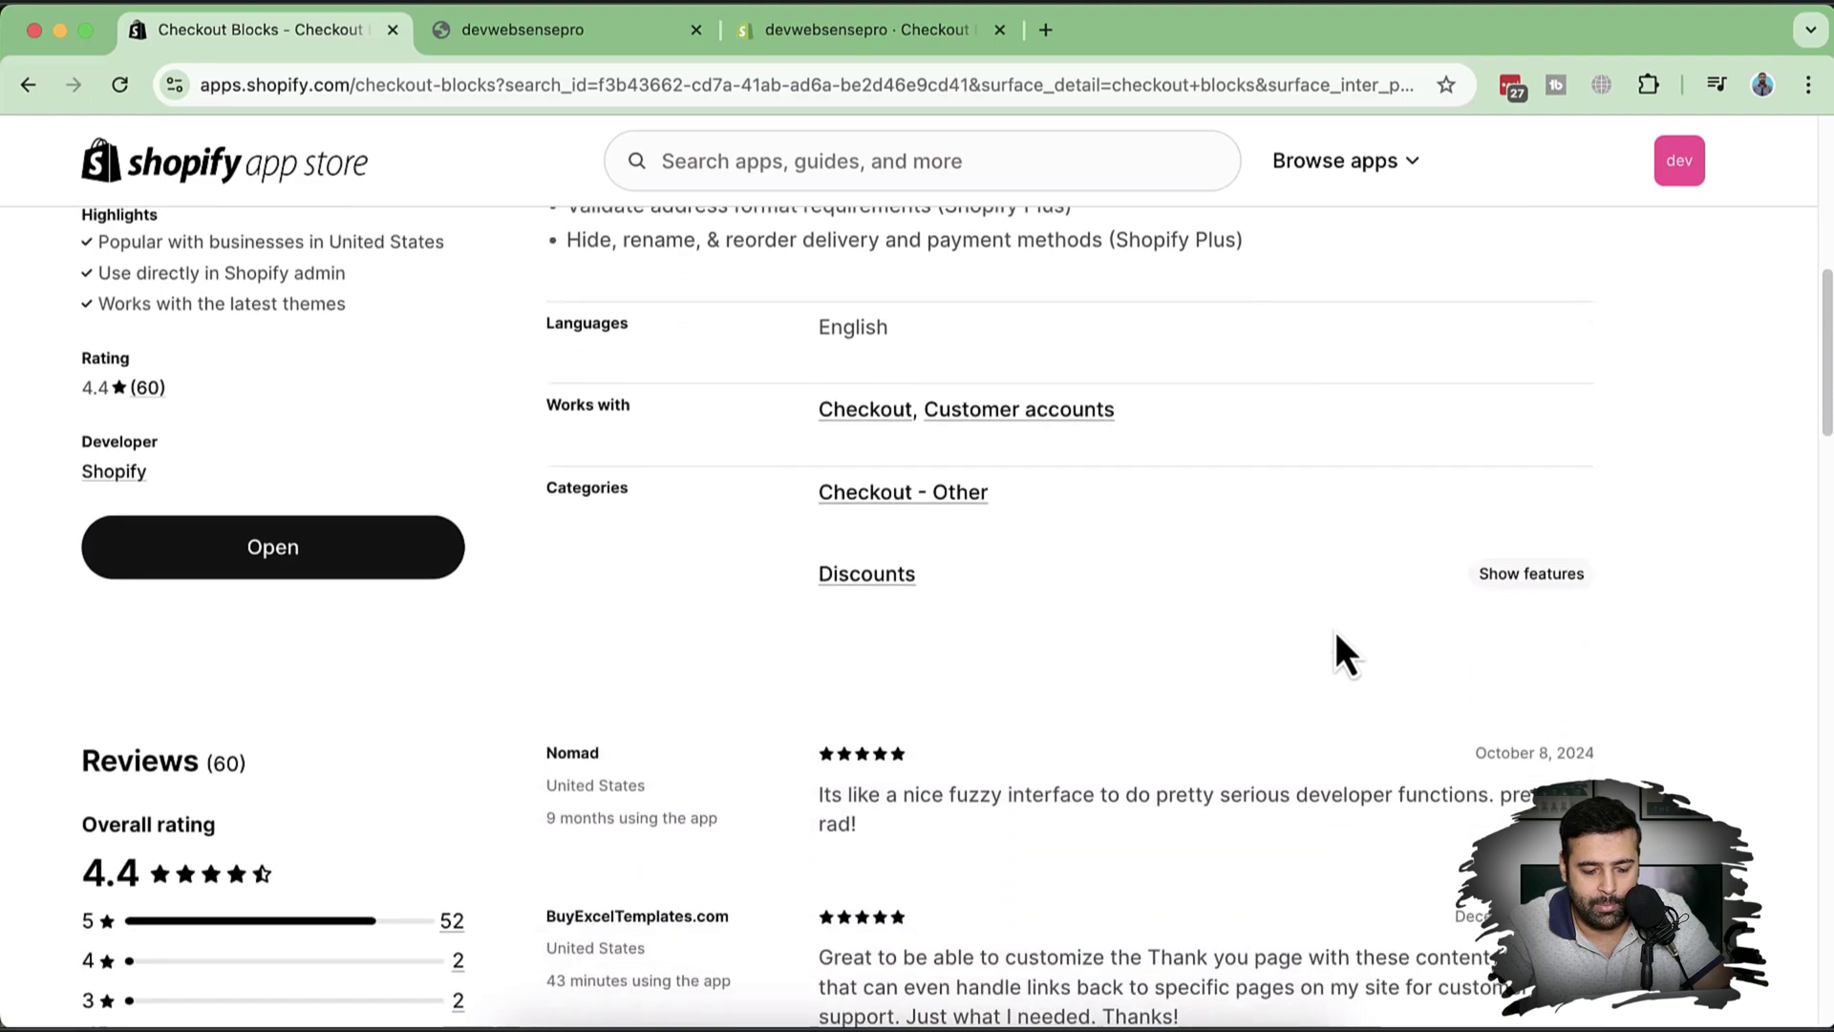
{"action": "scroll", "coordinate": [1334, 627], "scroll_direction": "up", "scroll_amount": 10}
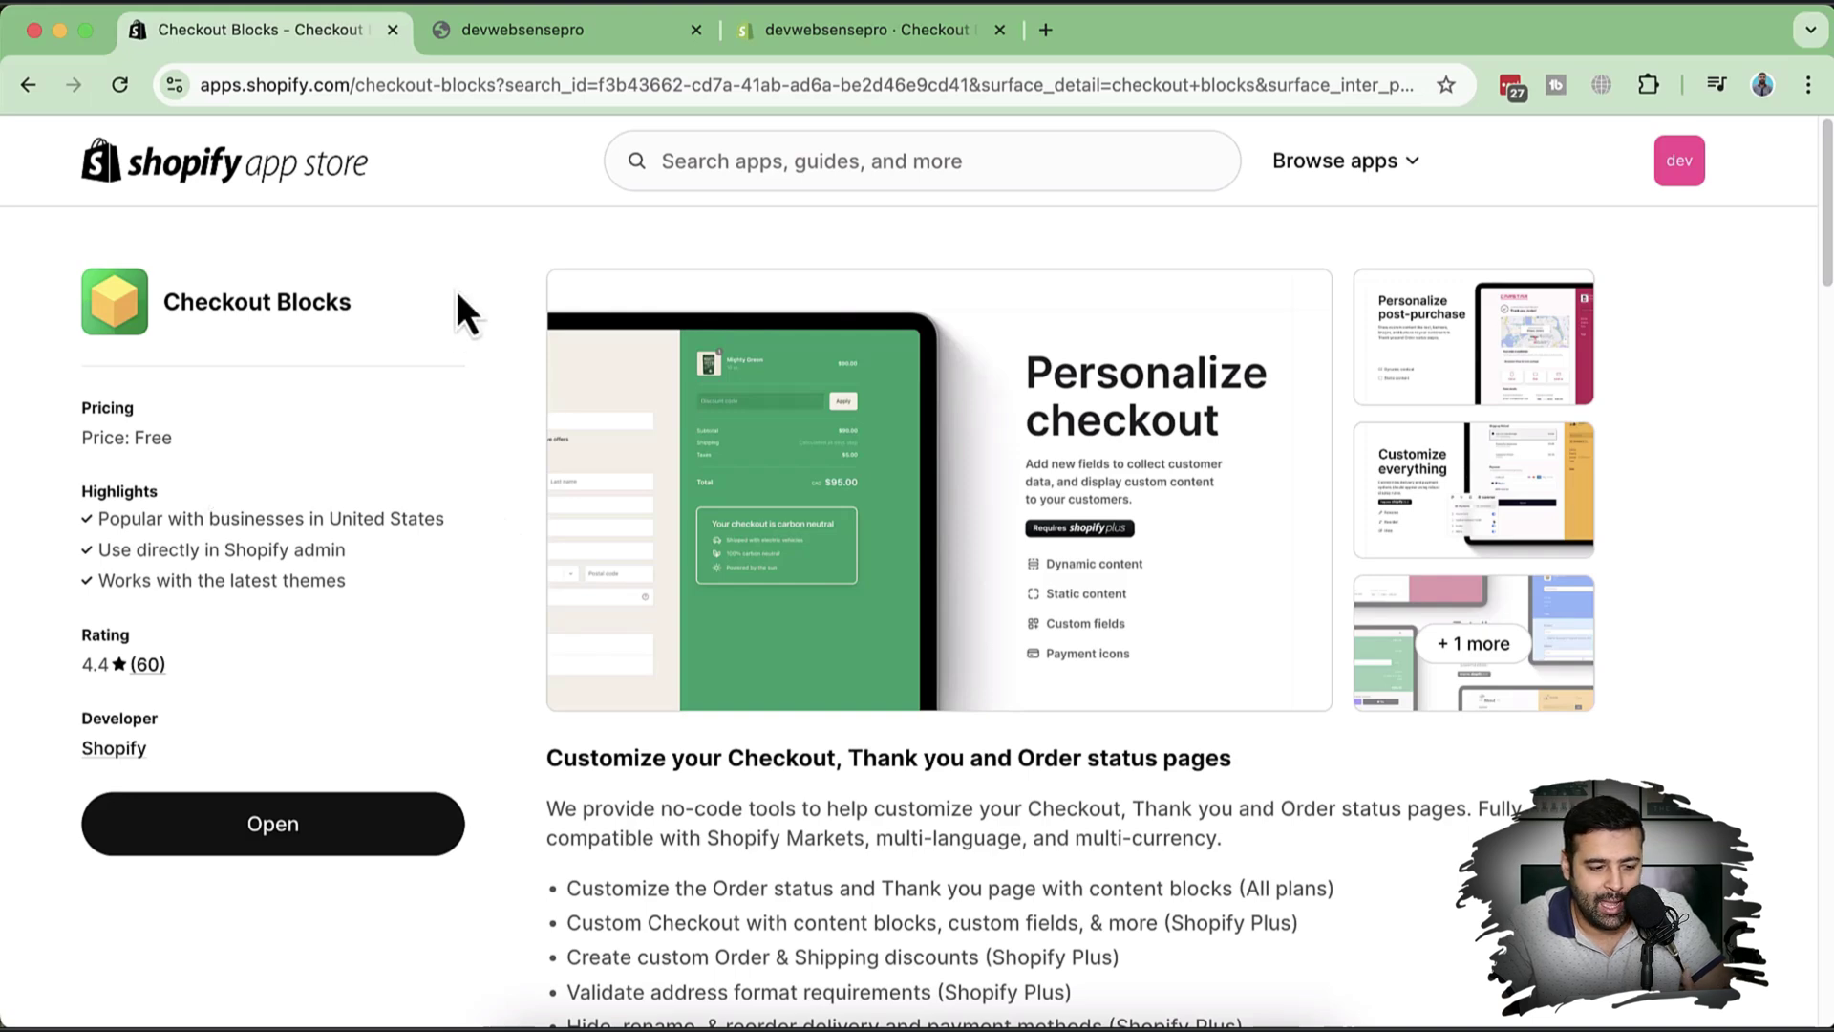
Open the BBD - Big Bulk Discount listing on the Shopify App Store in a new browser tab.
{"action": "left_click", "coordinate": [1054, 40]}
{"action": "type", "text": "bdd"}
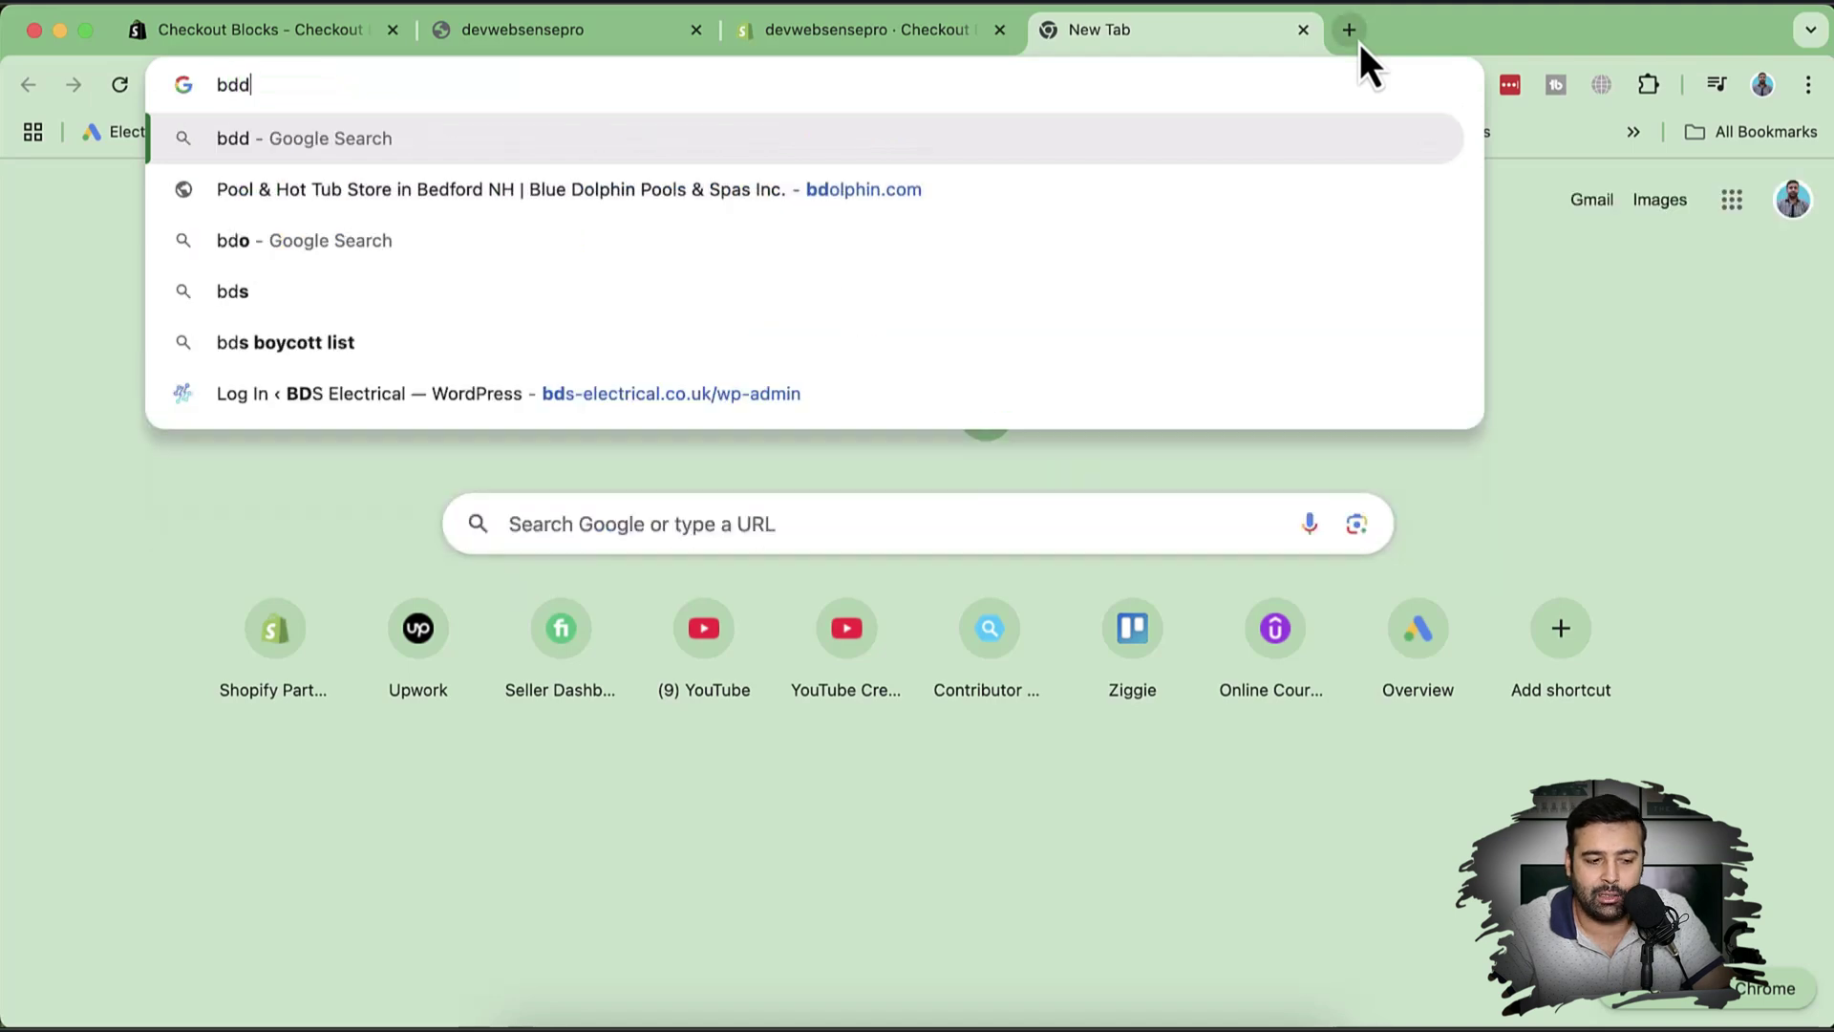
{"action": "key", "text": "BackSpace"}
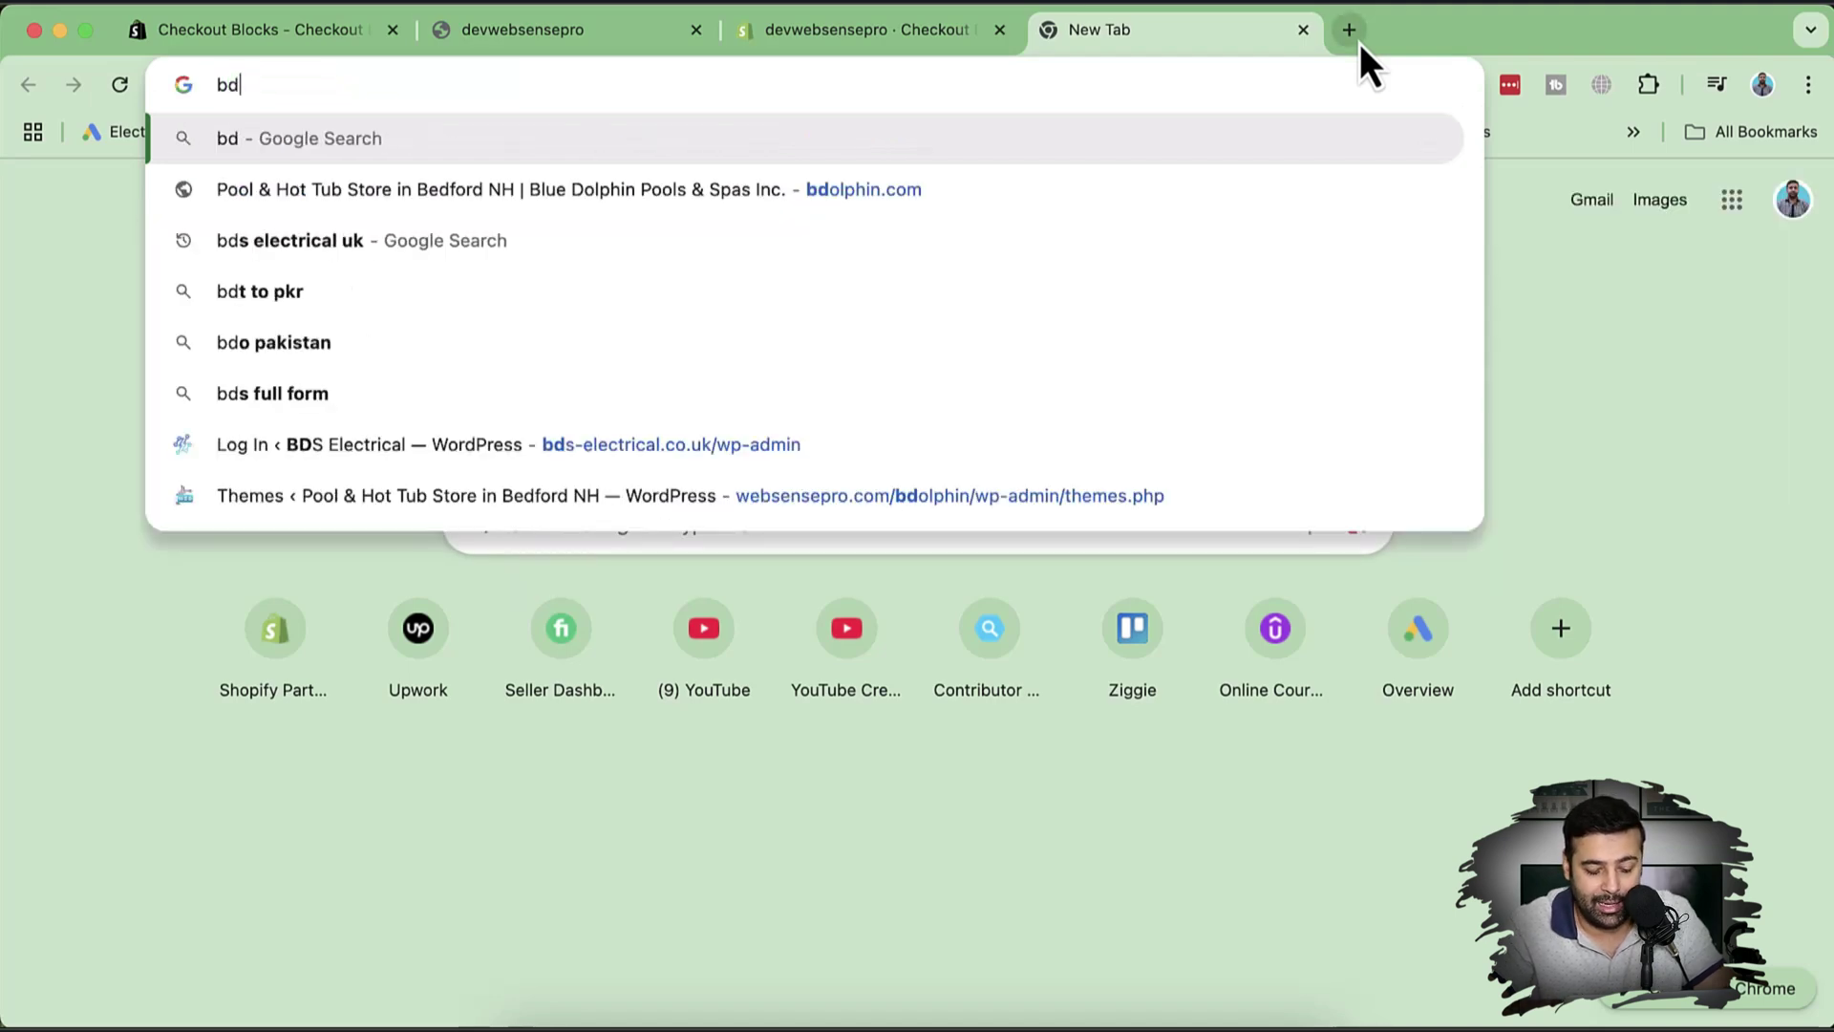
{"action": "key", "text": "BackSpace"}
{"action": "type", "text": "bd"}
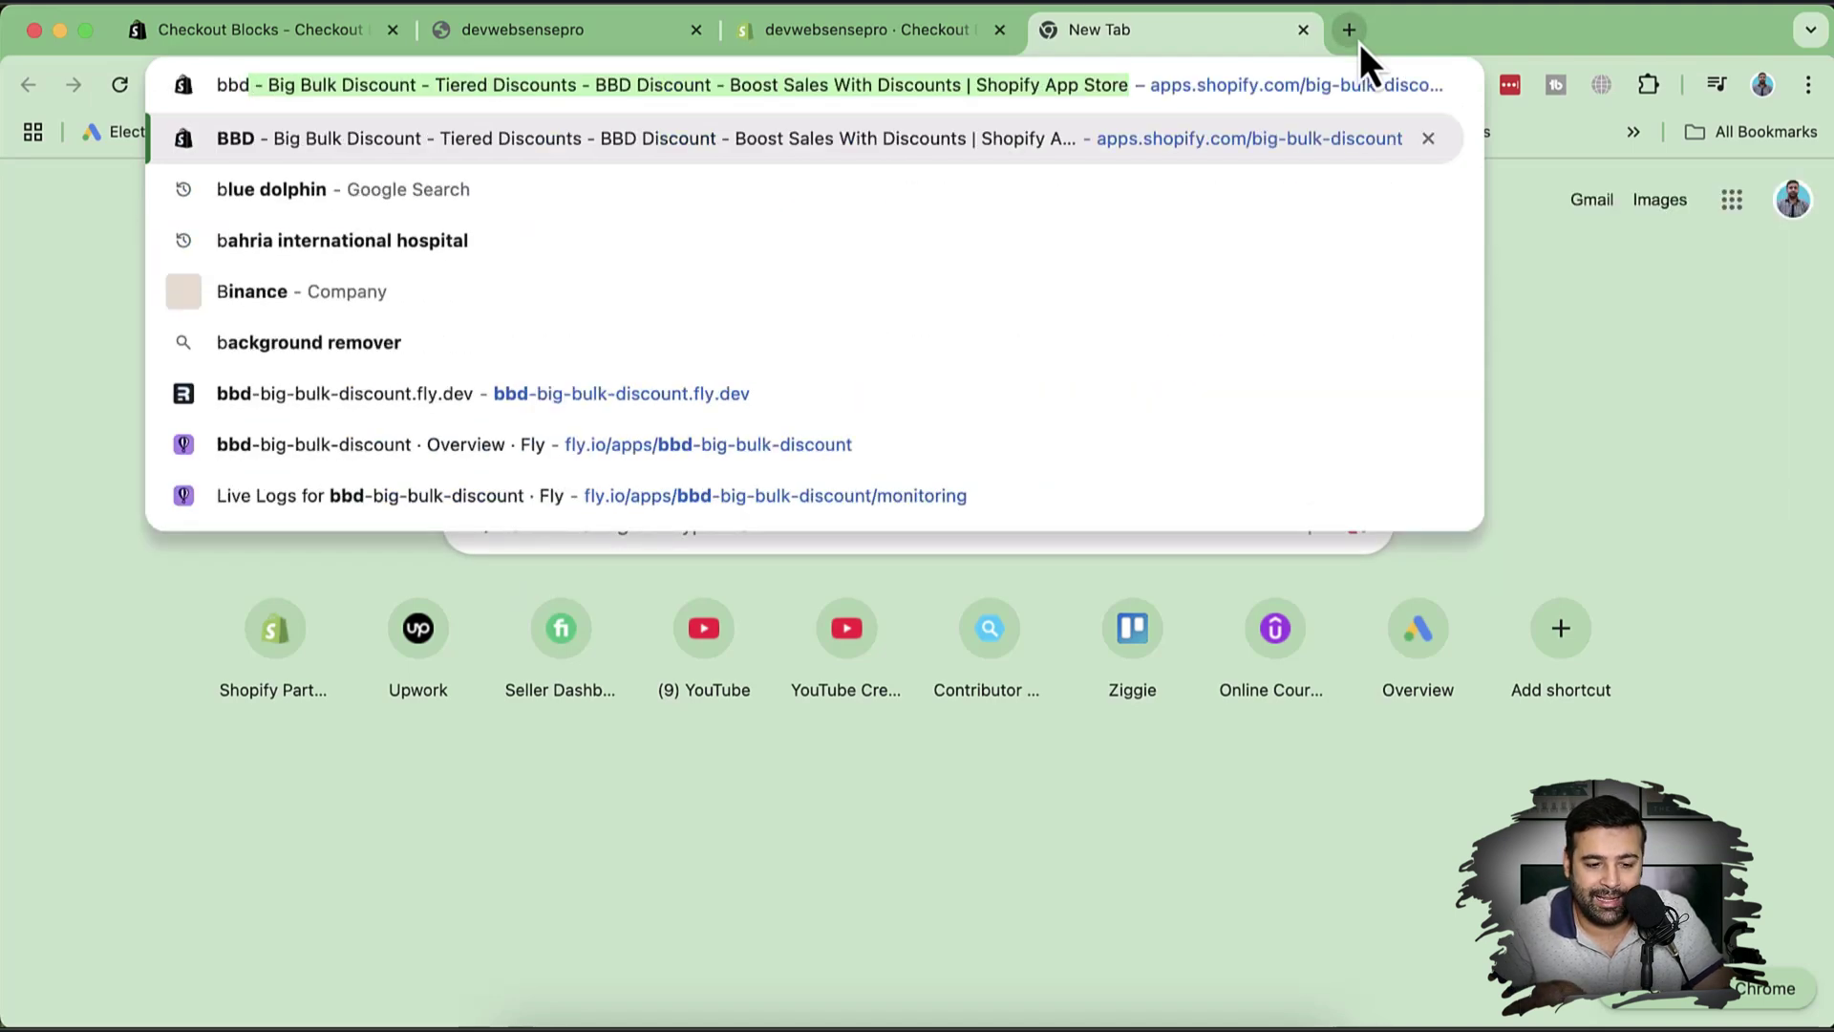
{"action": "key", "text": "Return"}
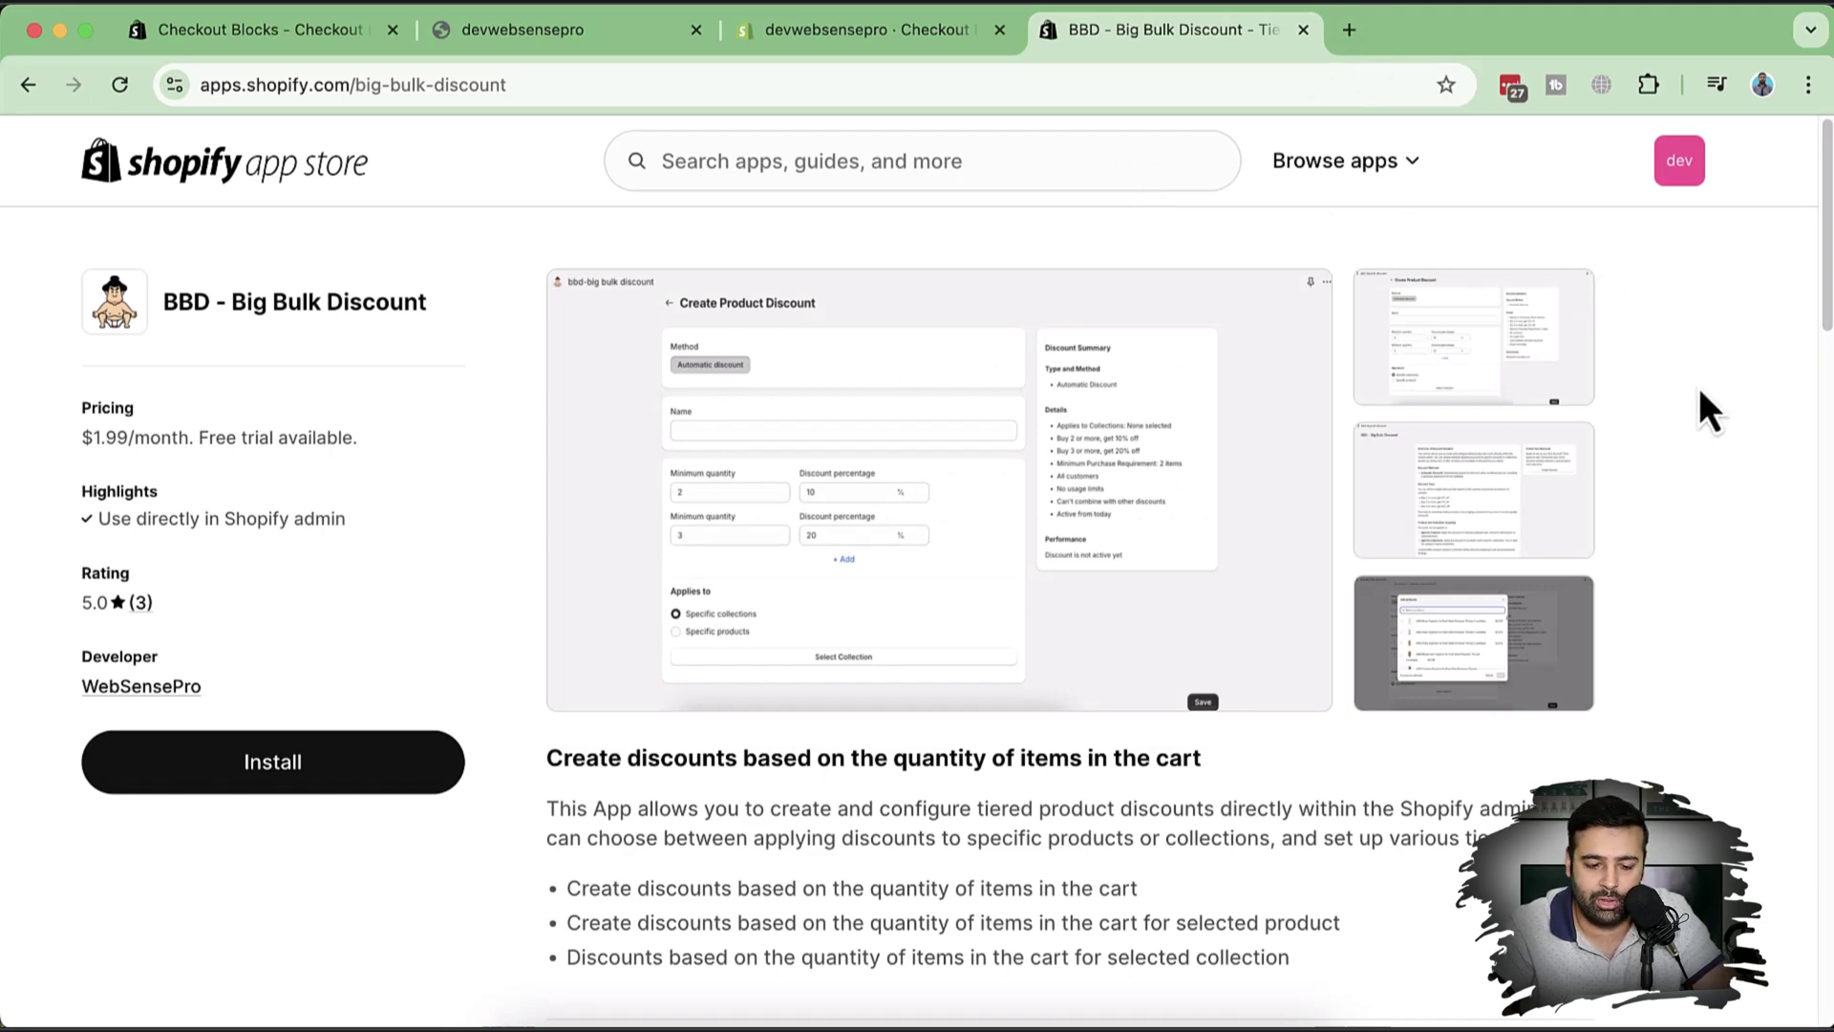
View the enlarged Create Product Discount screenshot, then close the preview and the Big Bulk Discount listing.
{"action": "left_click", "coordinate": [1156, 511]}
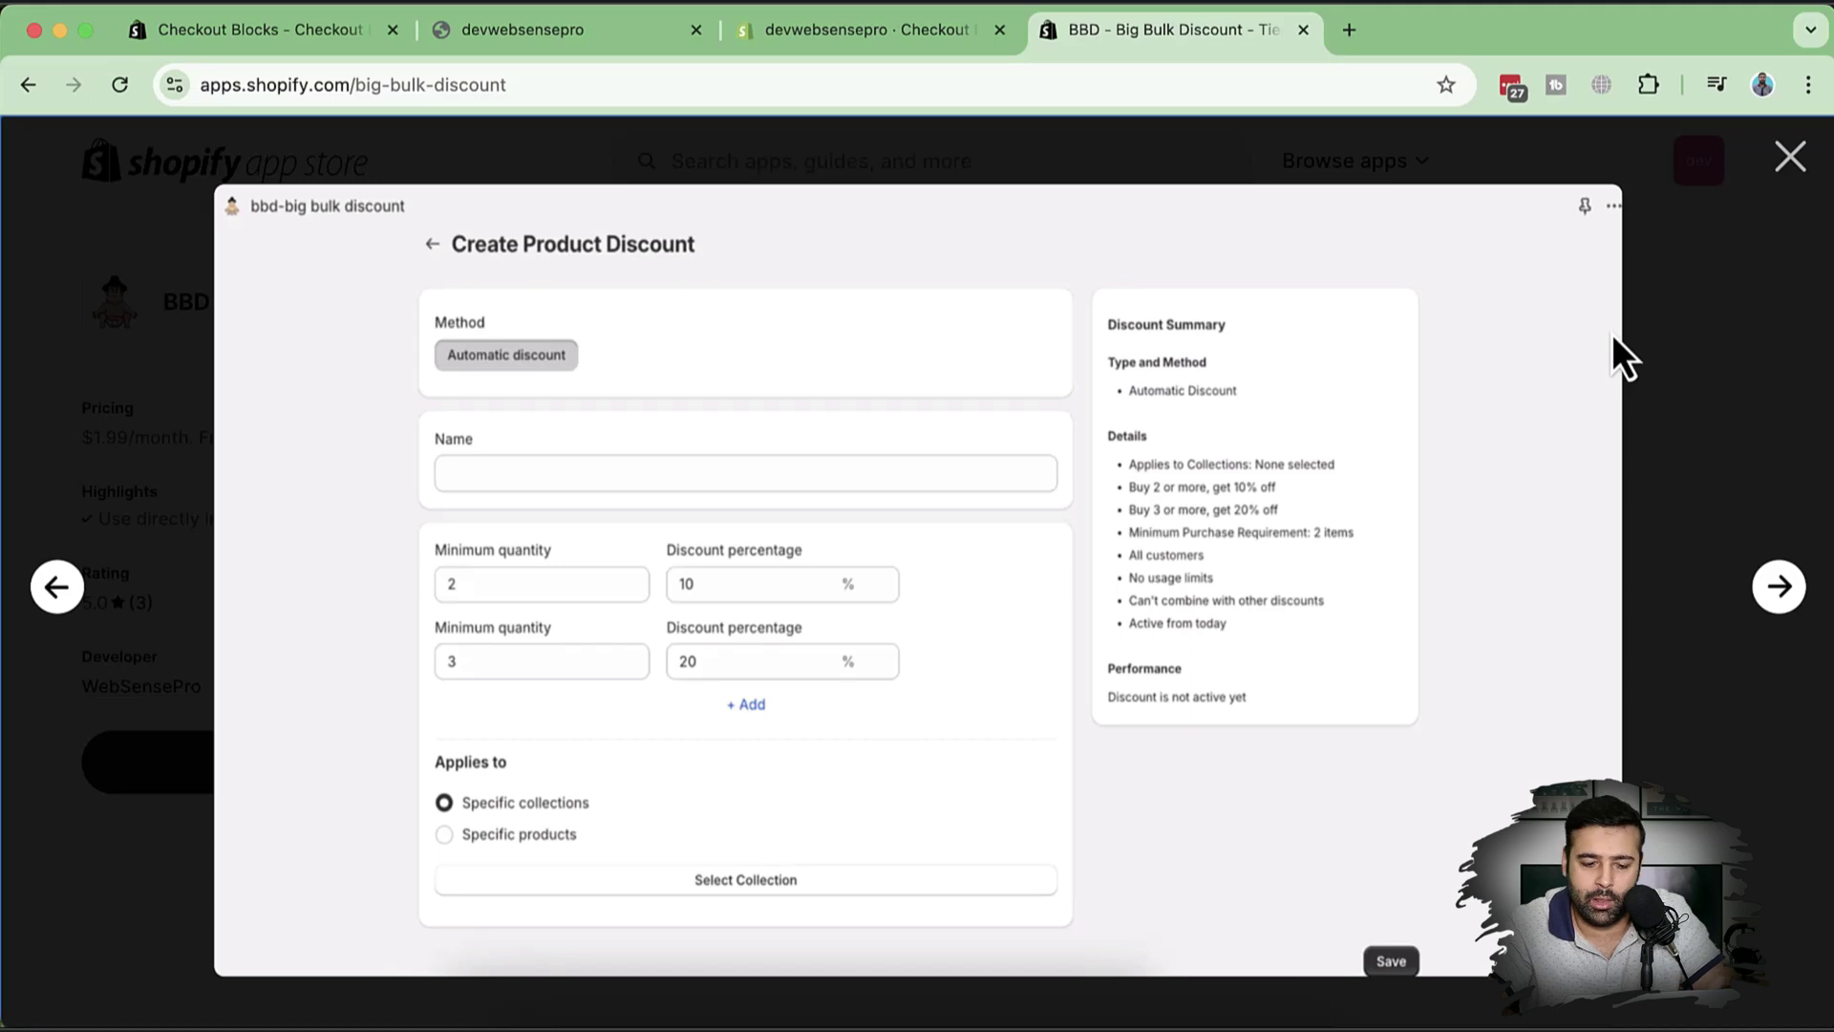
{"action": "left_click", "coordinate": [1789, 155]}
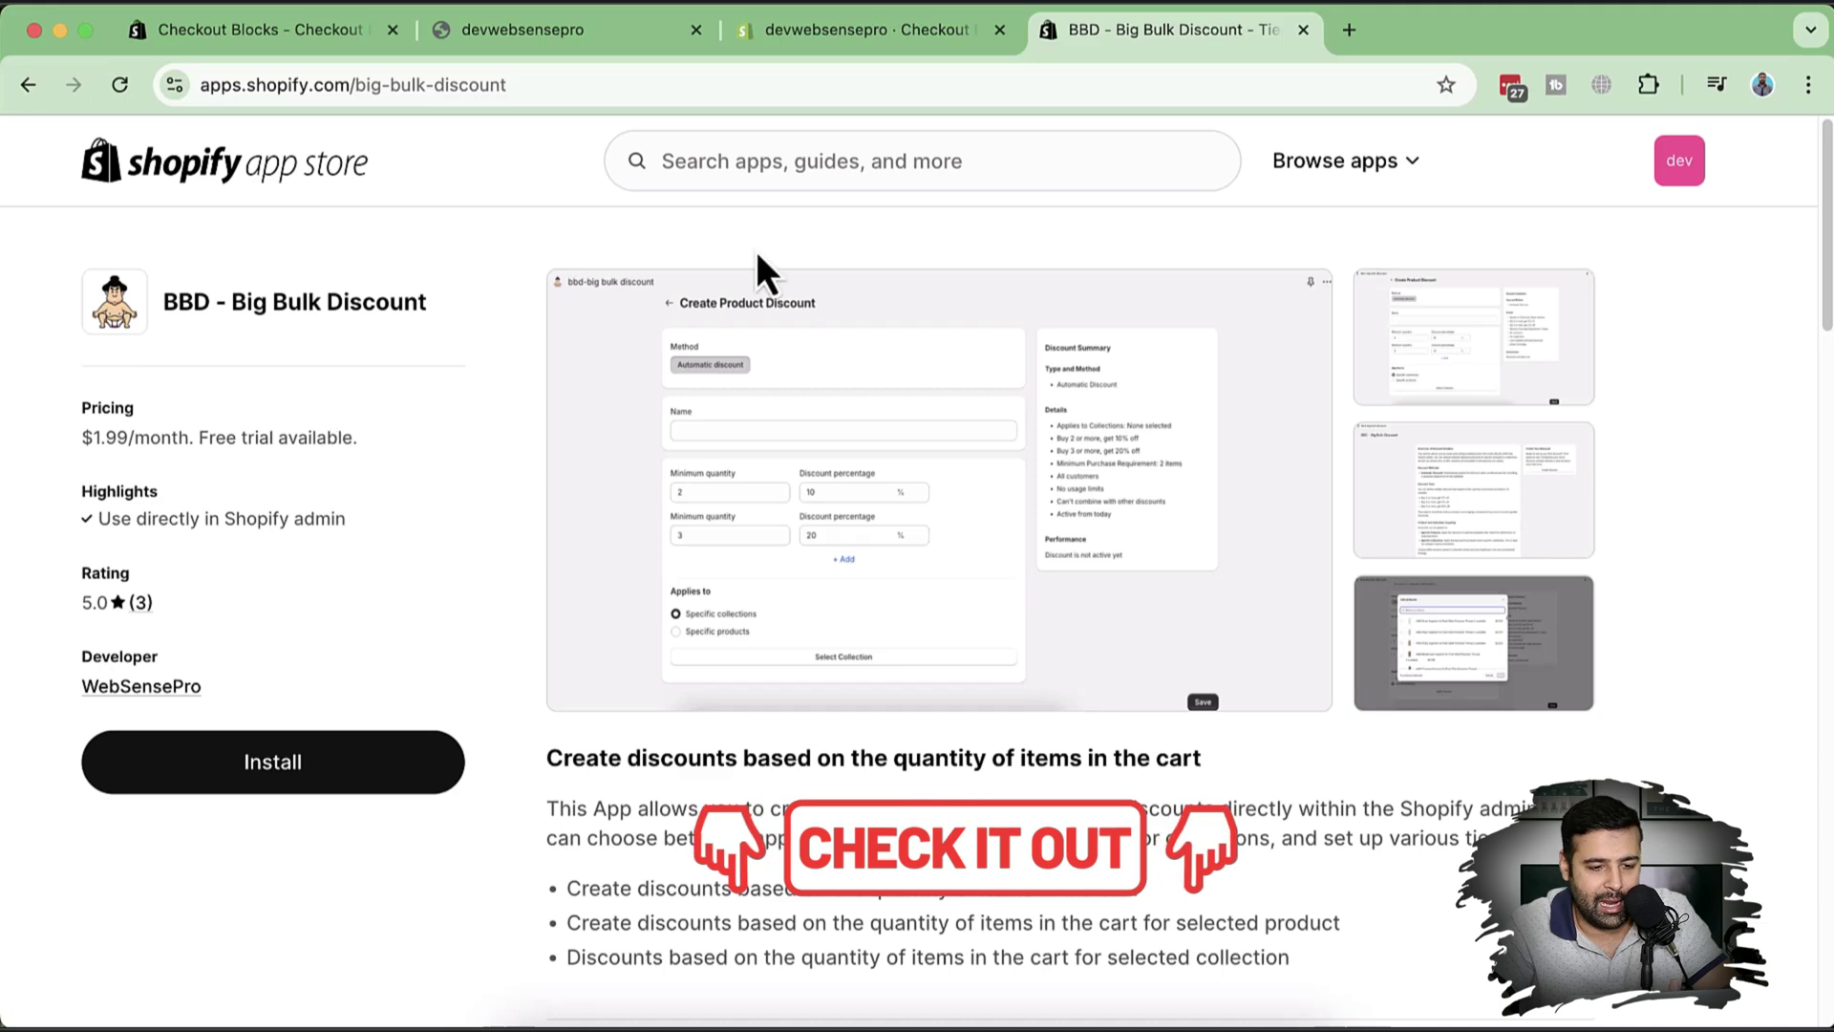
{"action": "left_click", "coordinate": [1303, 30]}
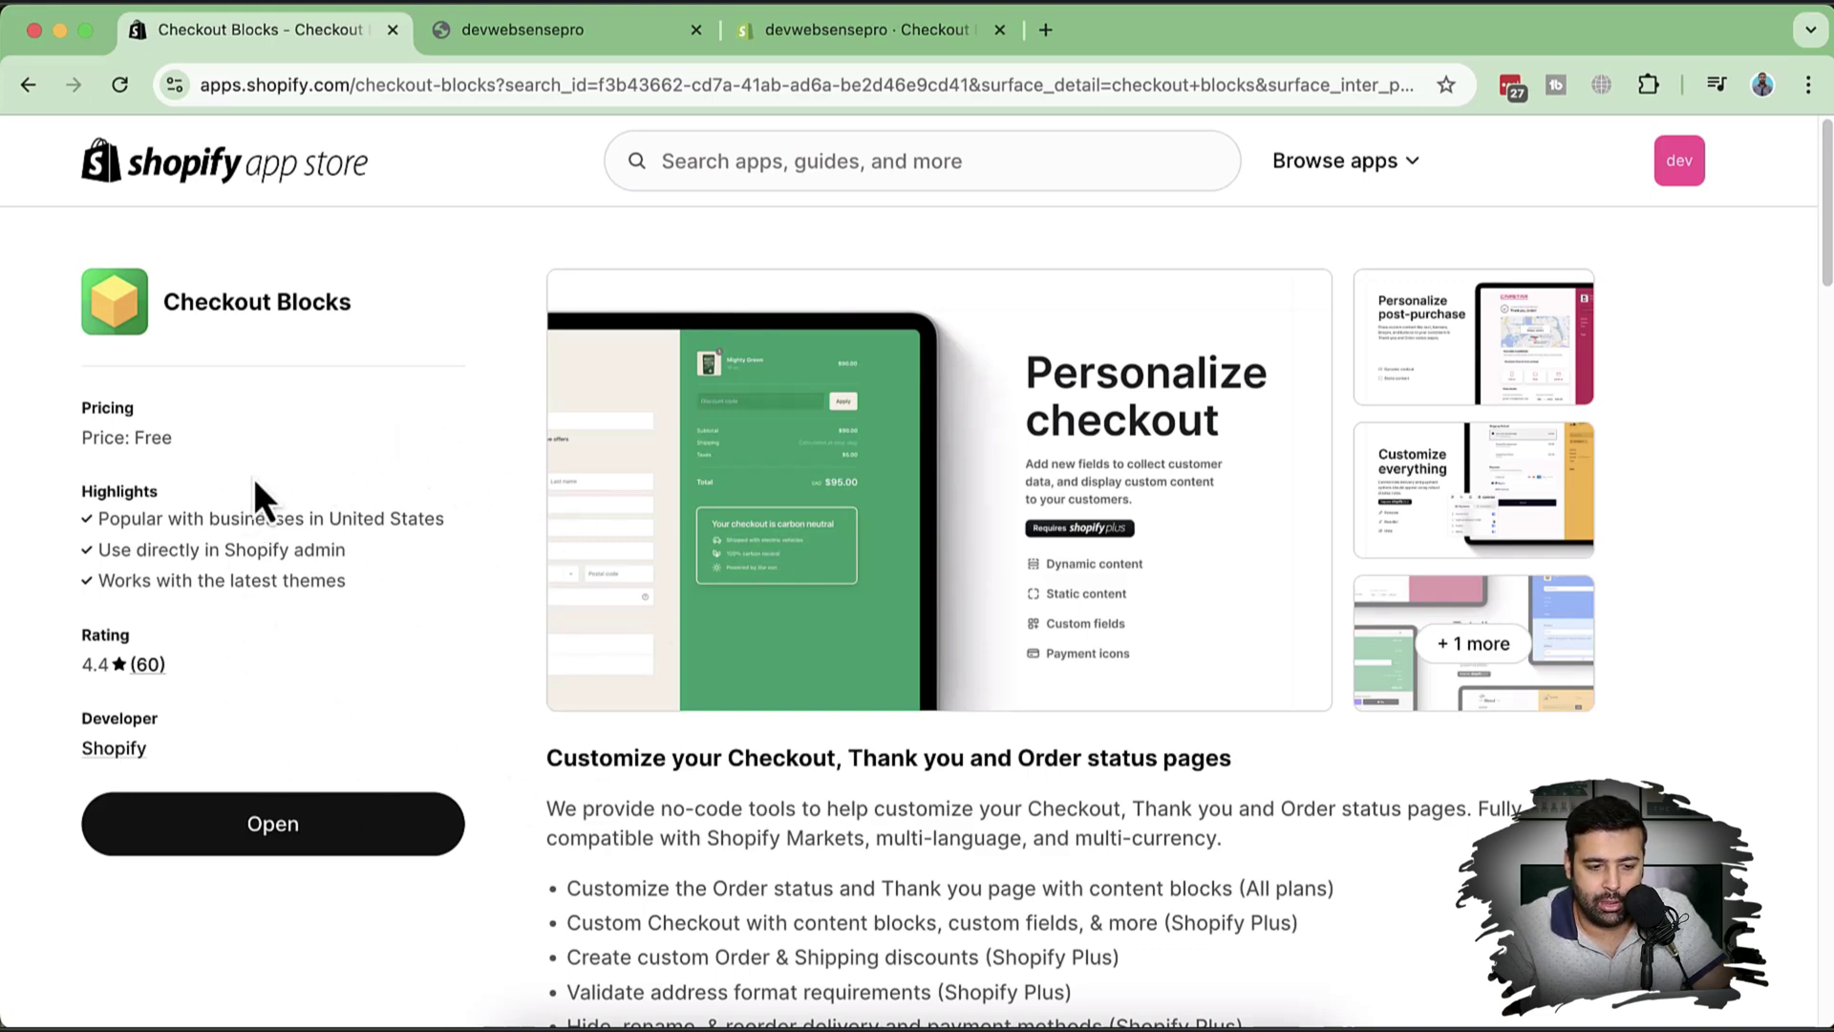
In the store admin's Checkout Blocks app, start a new block of type Static content and open the checkout editor for it.
{"action": "left_click_drag", "start_coordinate": [494, 85], "coordinate": [93, 109]}
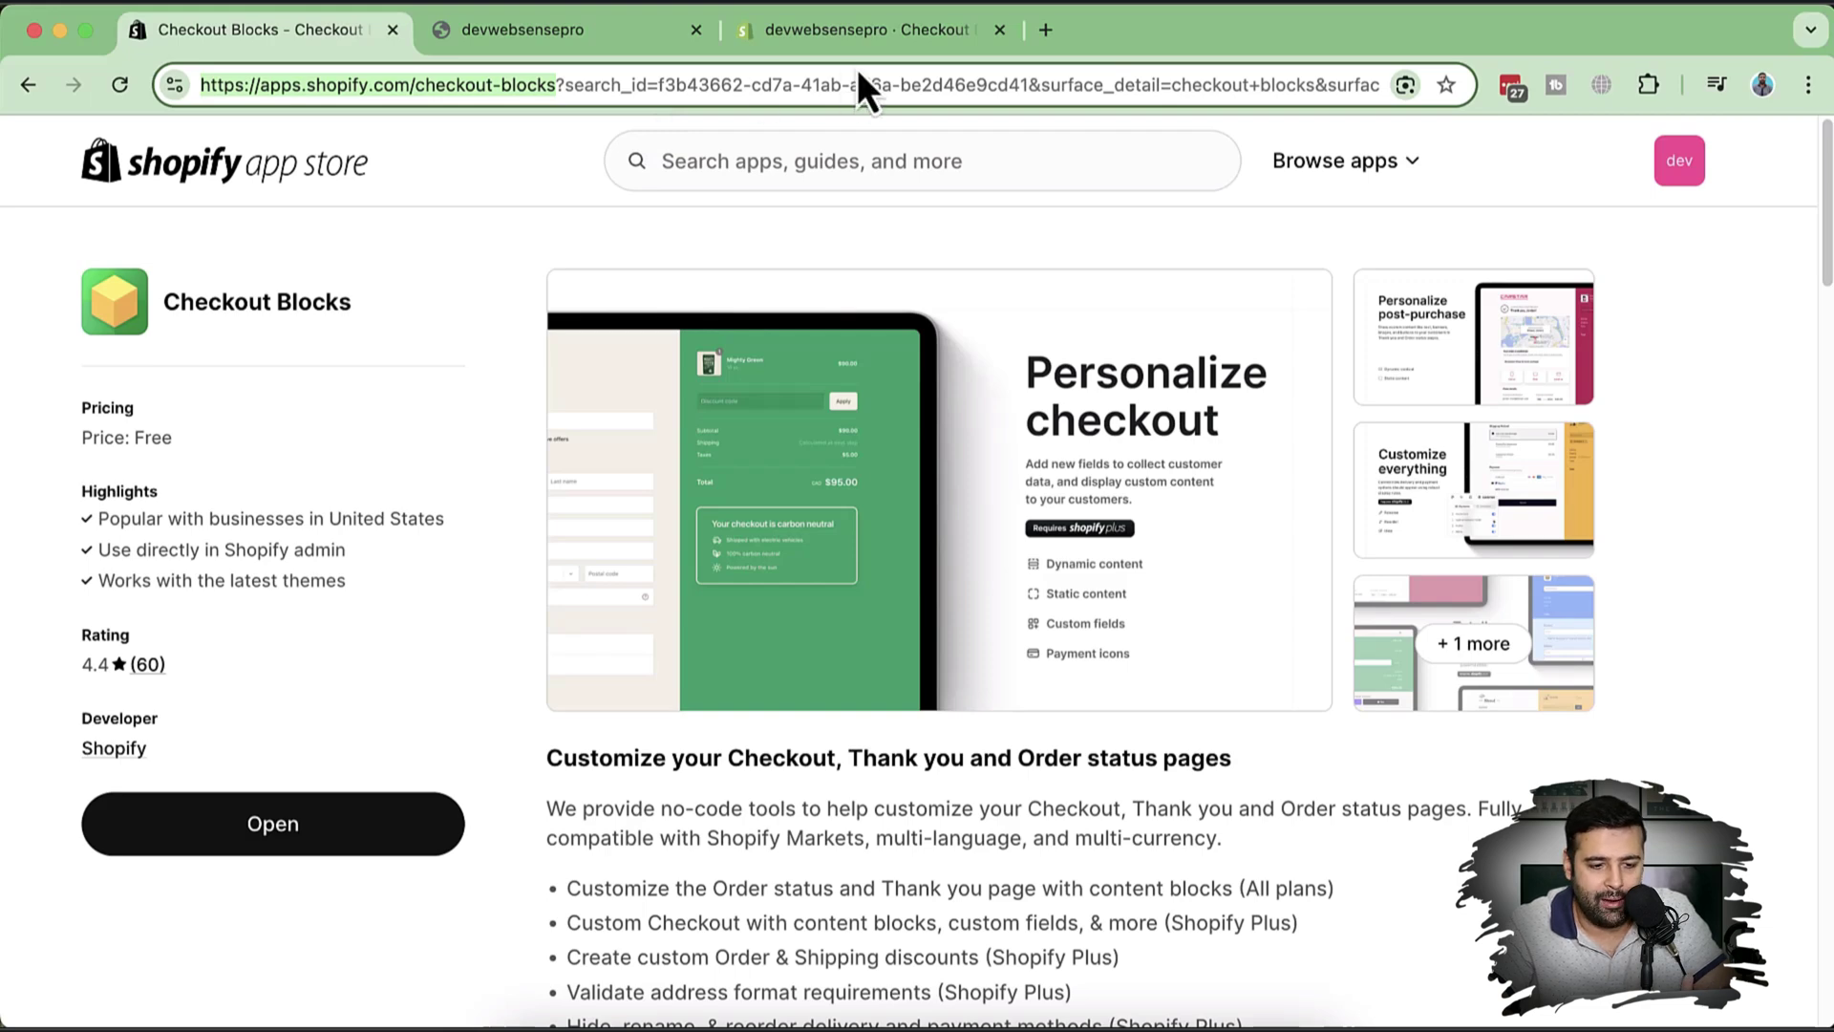
{"action": "left_click", "coordinate": [869, 33]}
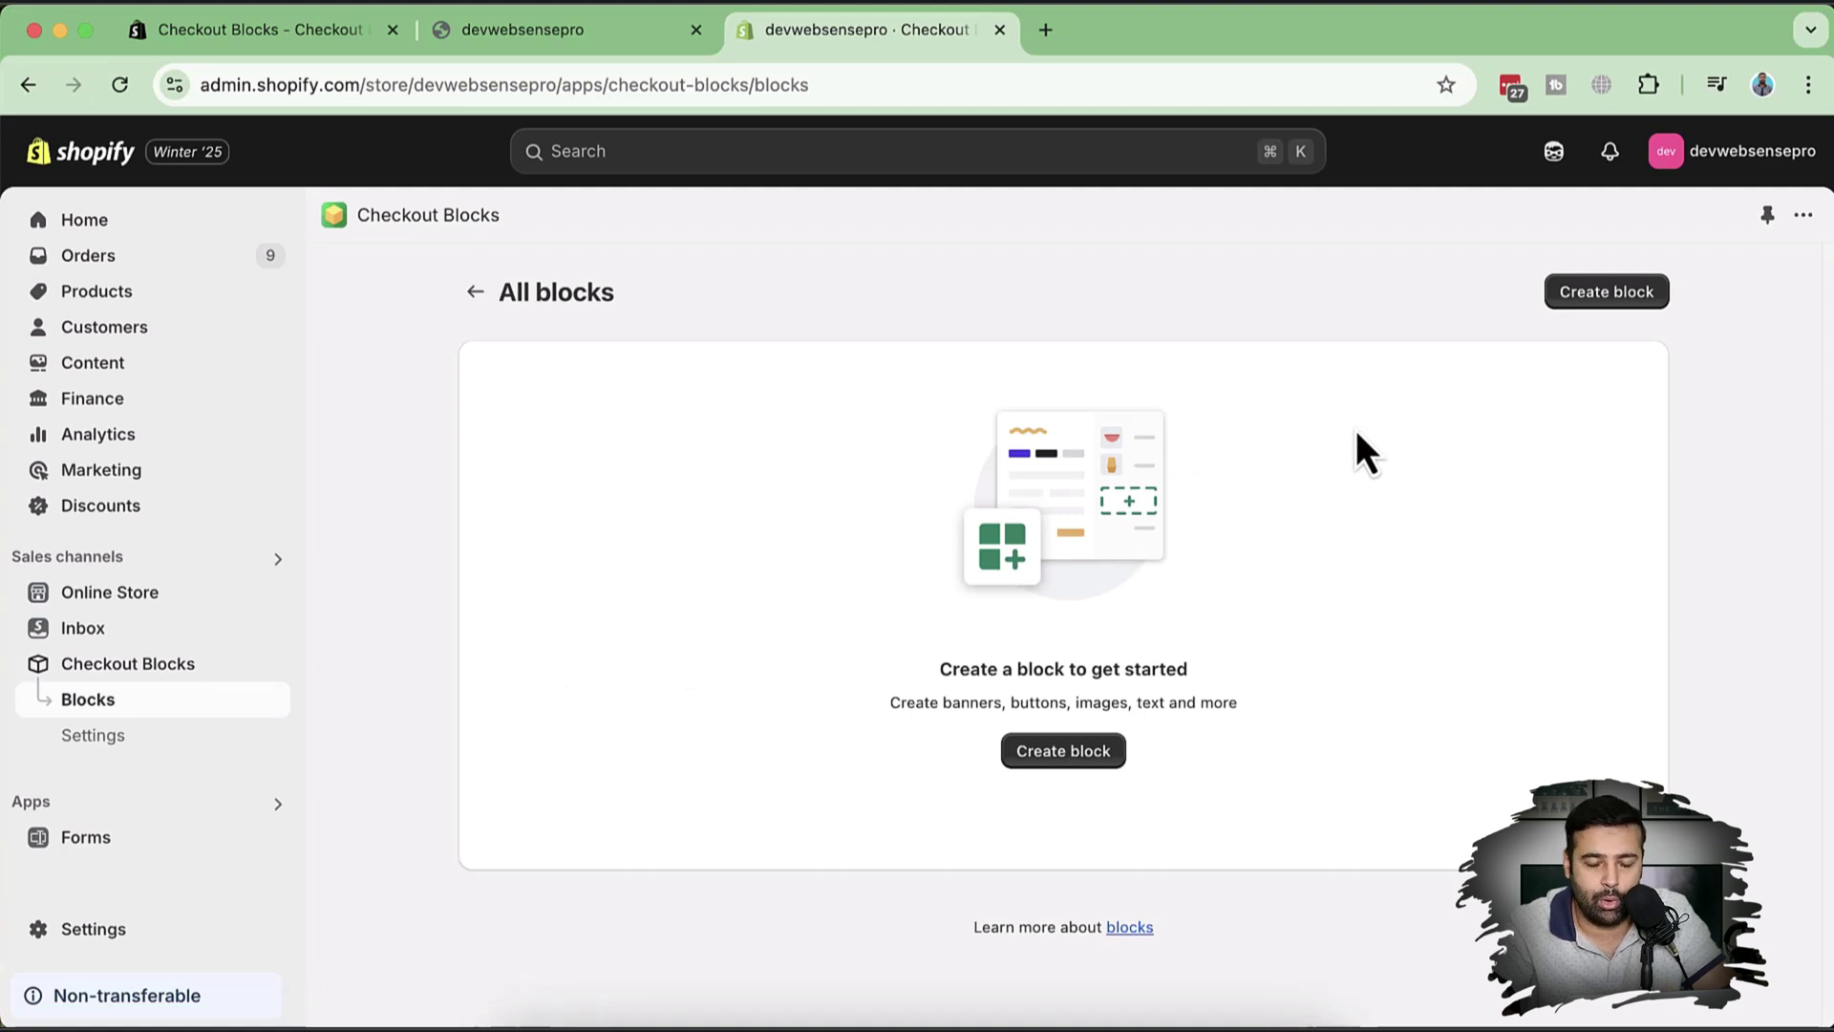
{"action": "left_click", "coordinate": [1597, 293]}
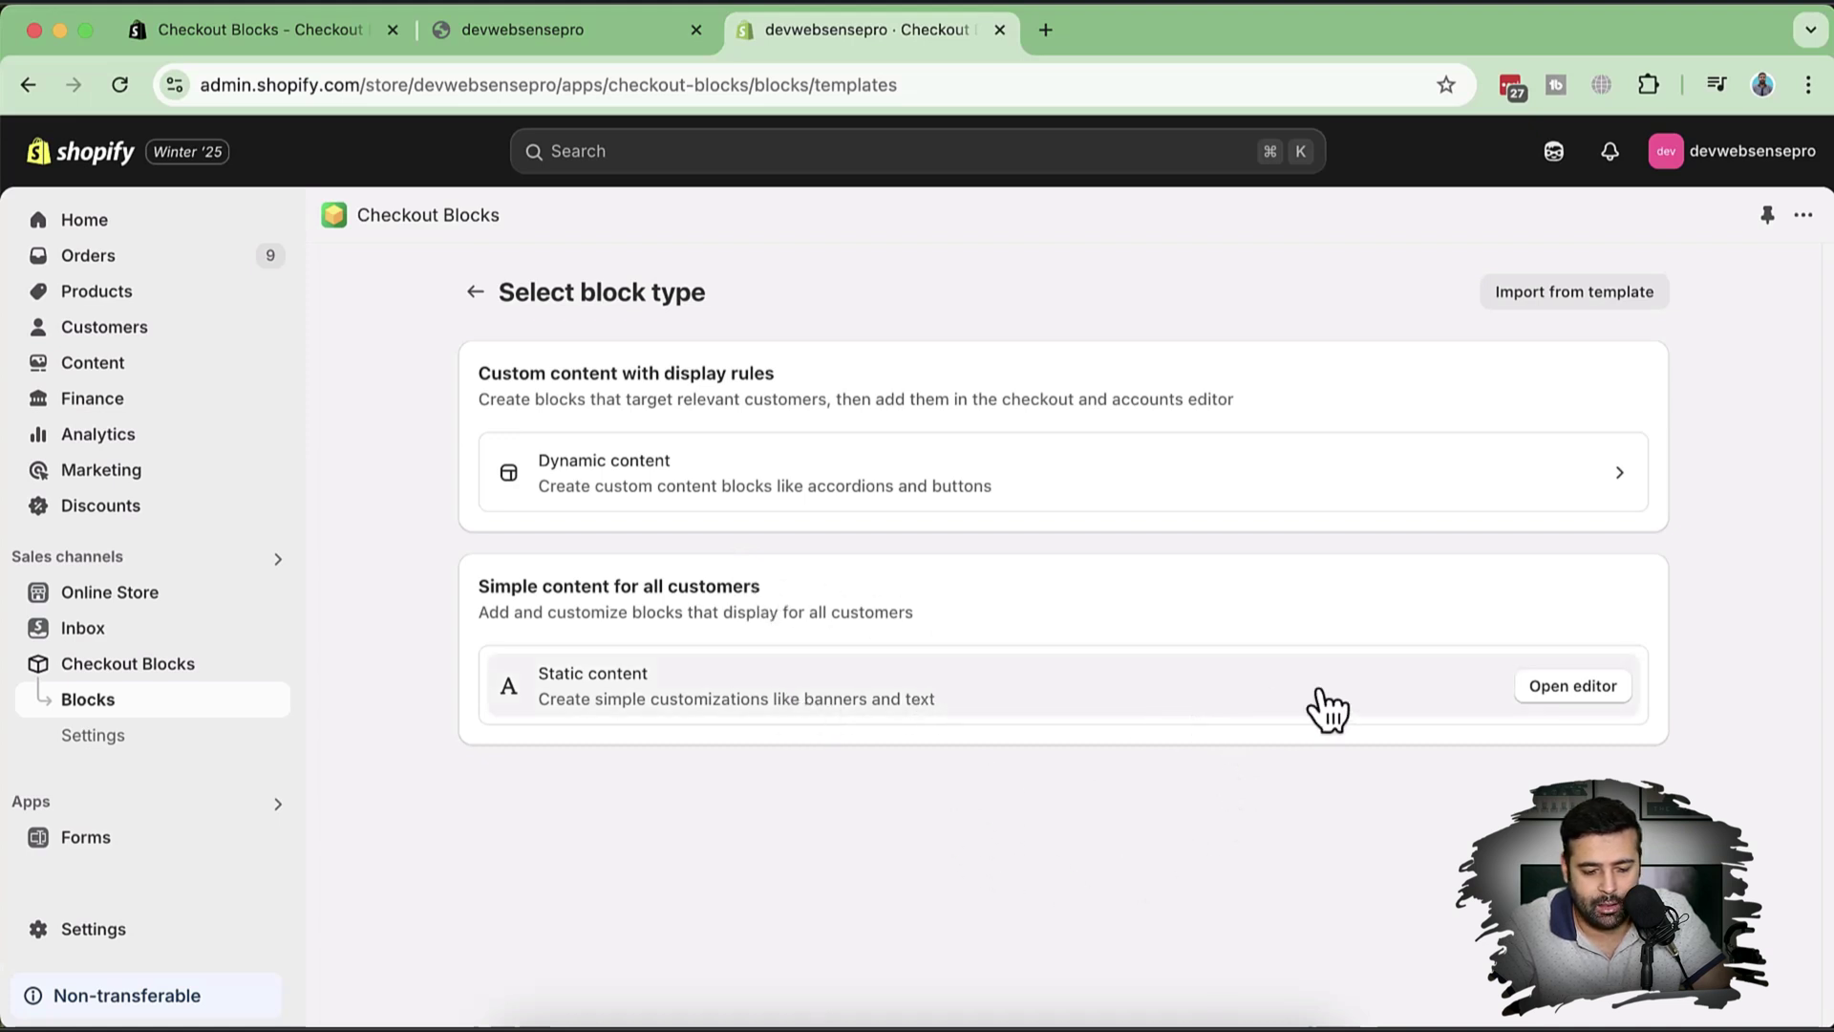
{"action": "left_click", "coordinate": [1578, 698]}
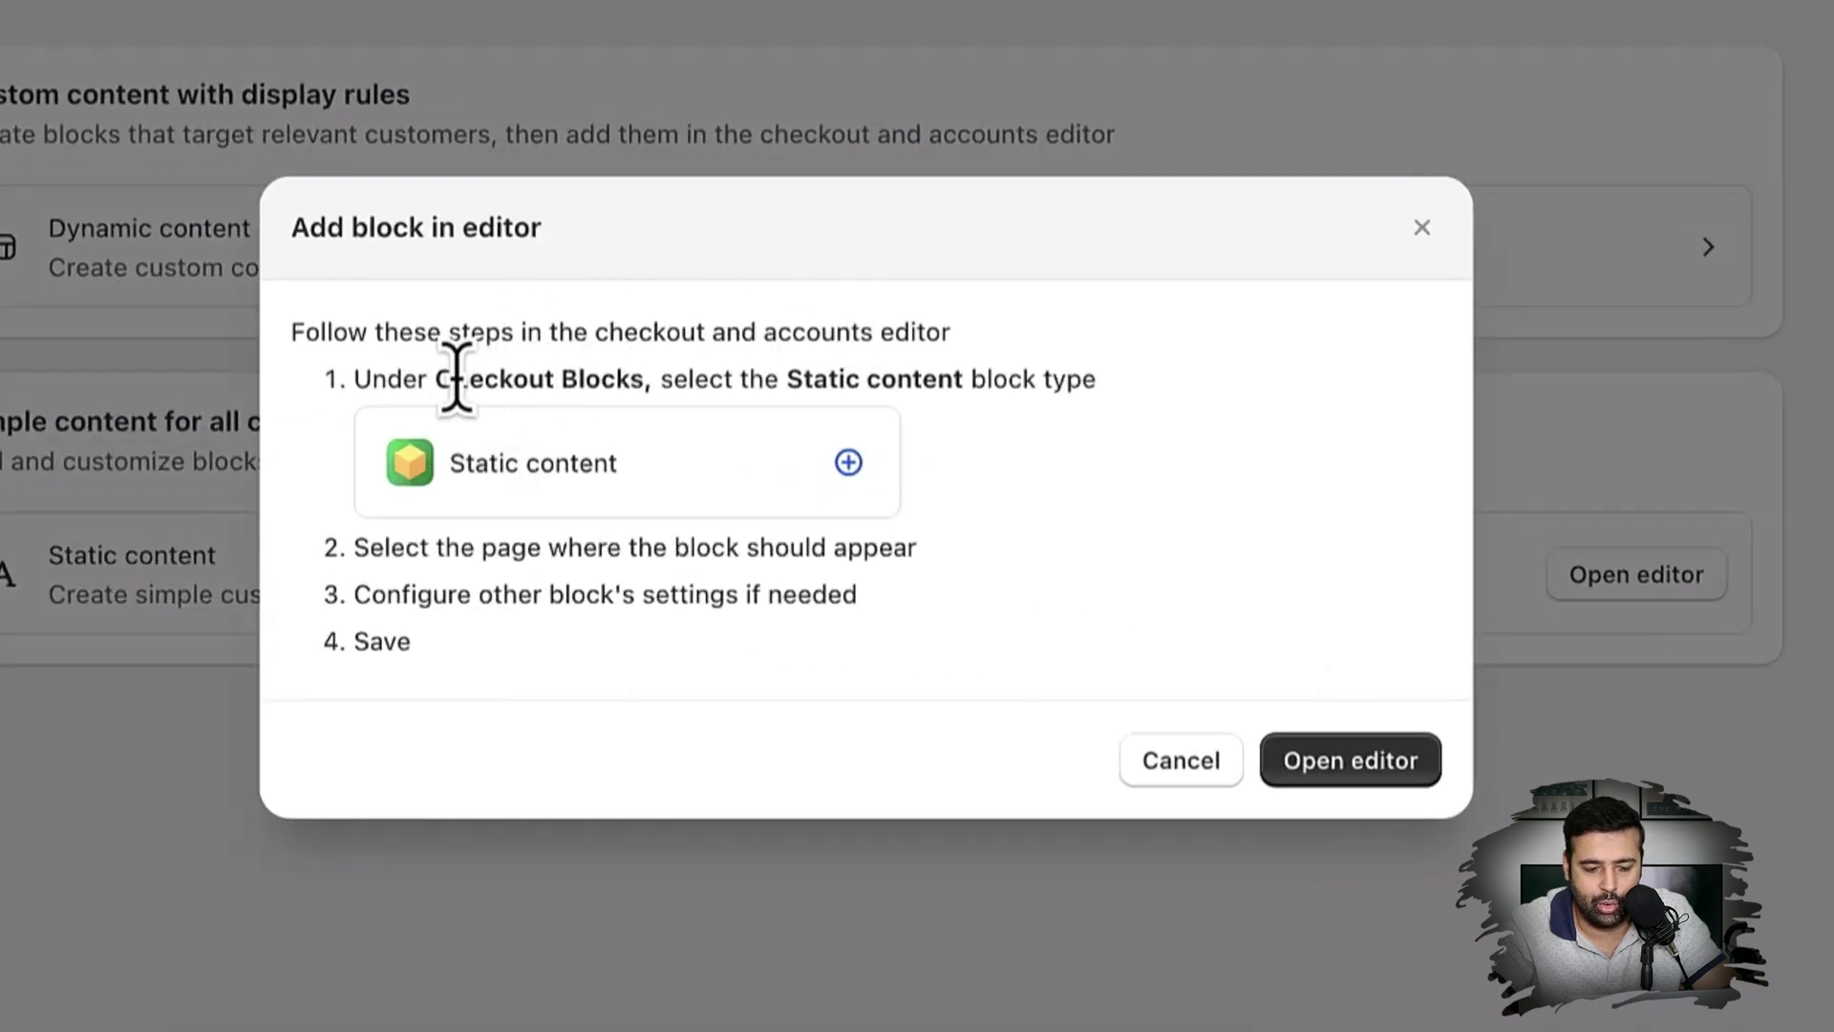
{"action": "left_click_drag", "start_coordinate": [484, 381], "coordinate": [769, 378]}
{"action": "left_click", "coordinate": [925, 377]}
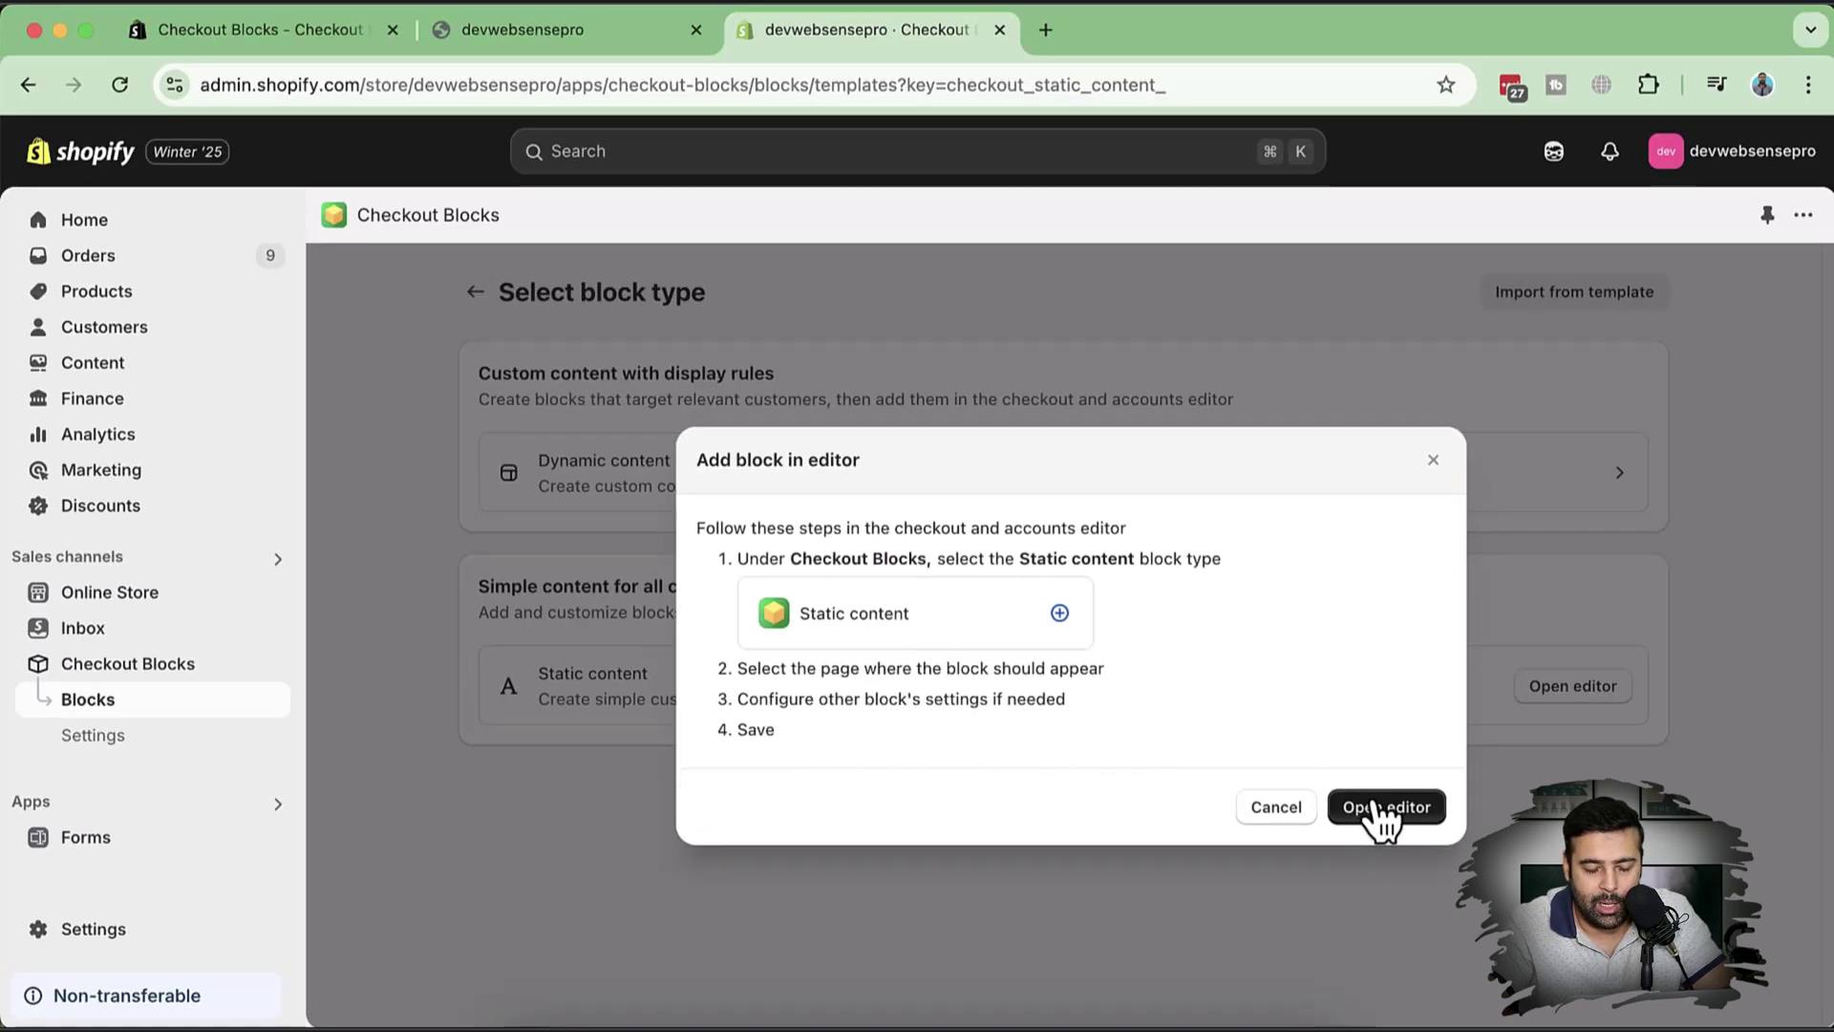
{"action": "left_click", "coordinate": [1373, 803]}
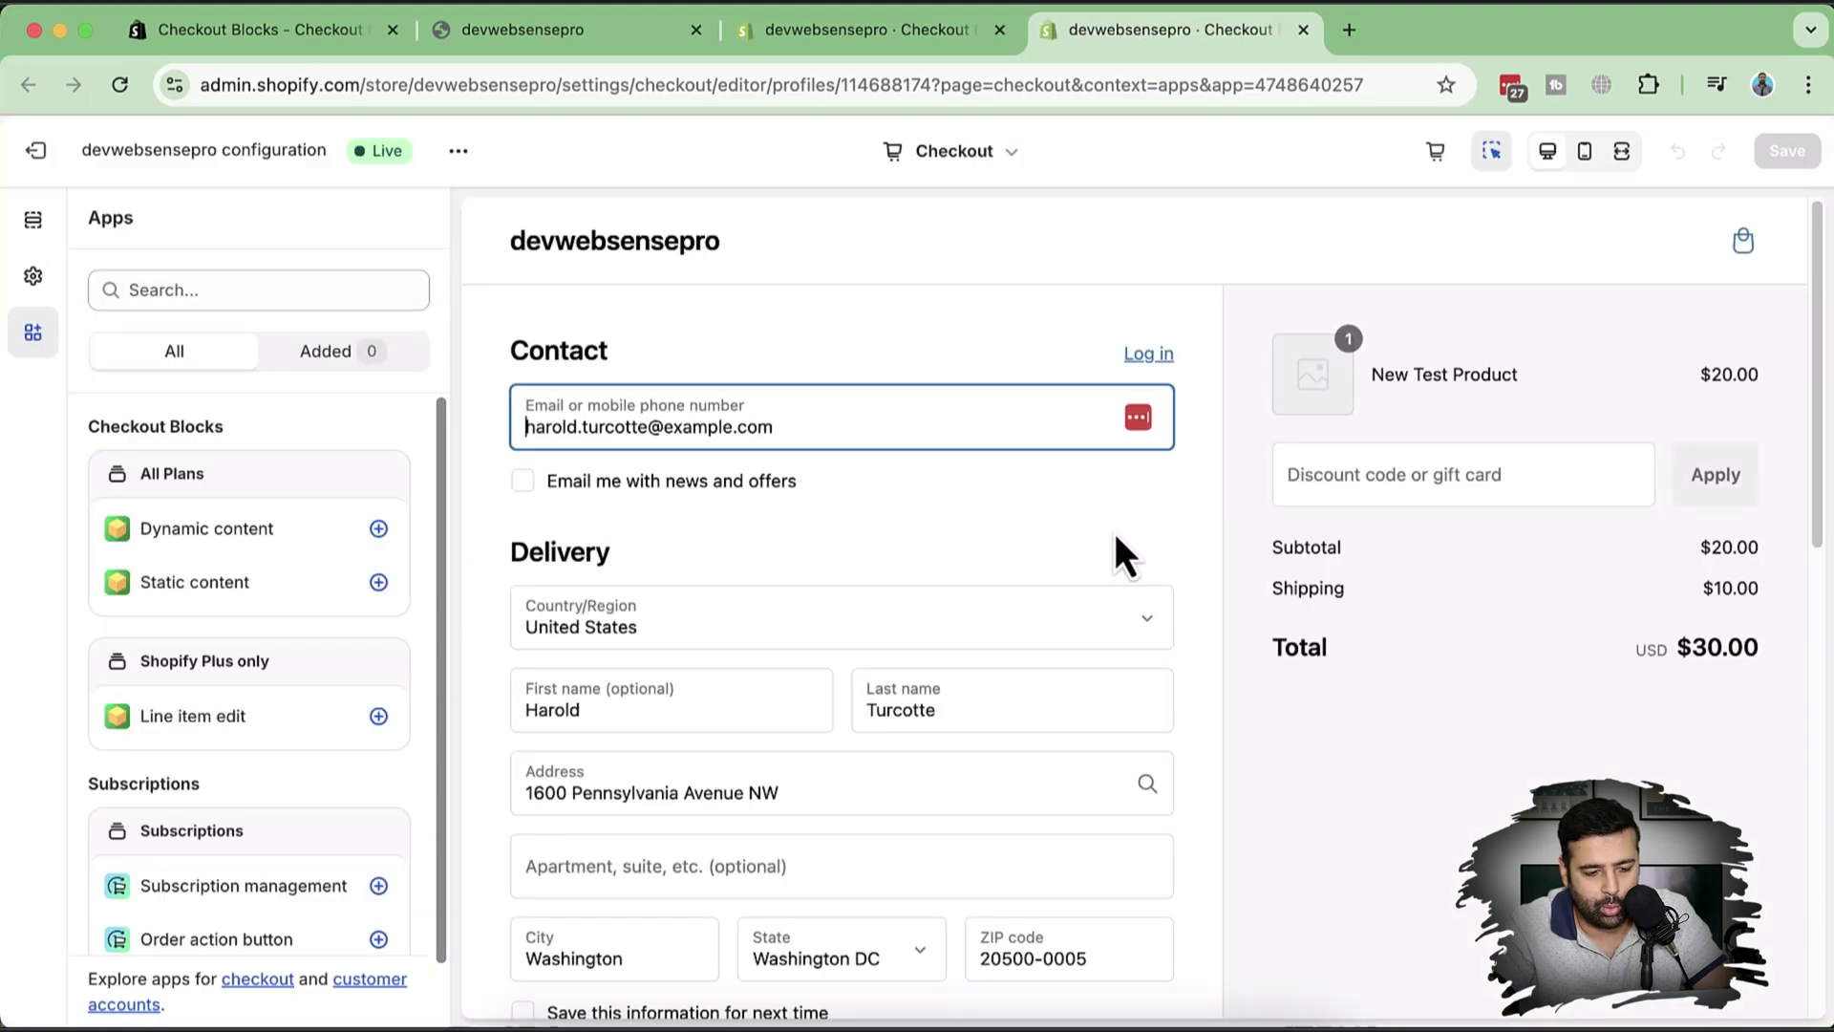
Add a Static content block from Checkout Blocks to the Order status page.
{"action": "scroll", "coordinate": [1104, 473], "scroll_direction": "down", "scroll_amount": 12}
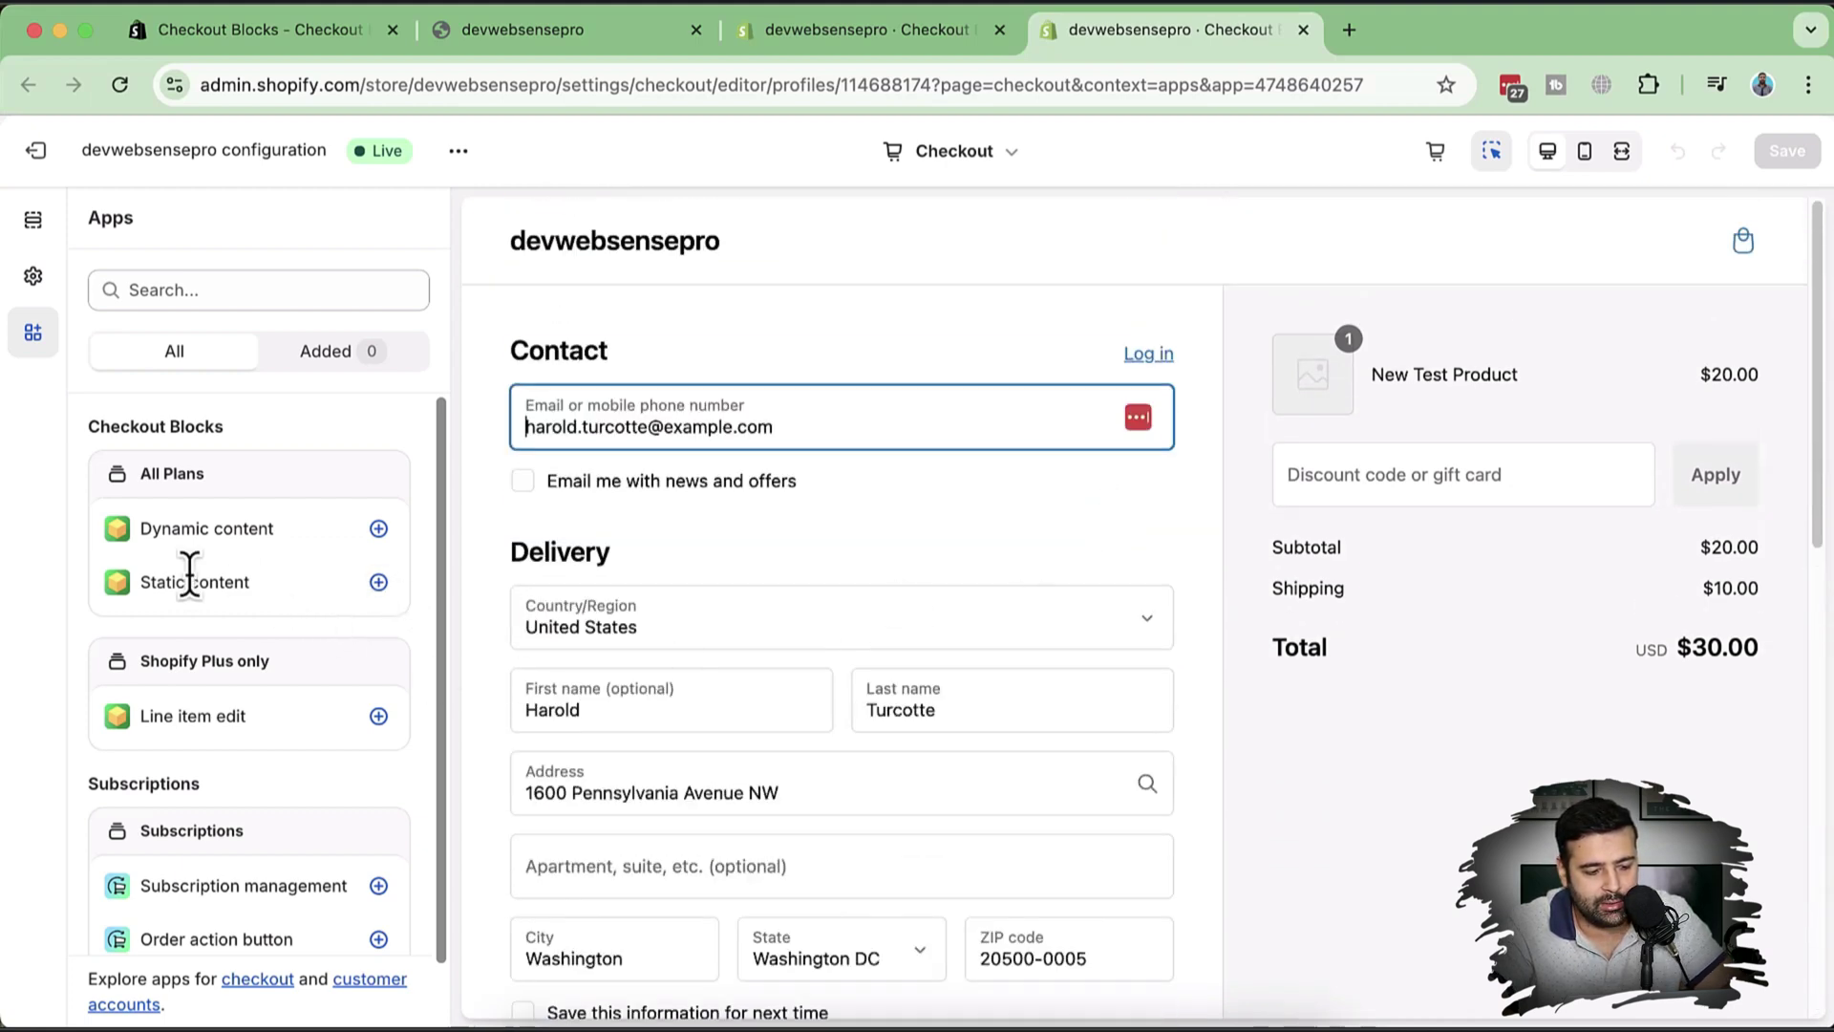
{"action": "left_click", "coordinate": [378, 583]}
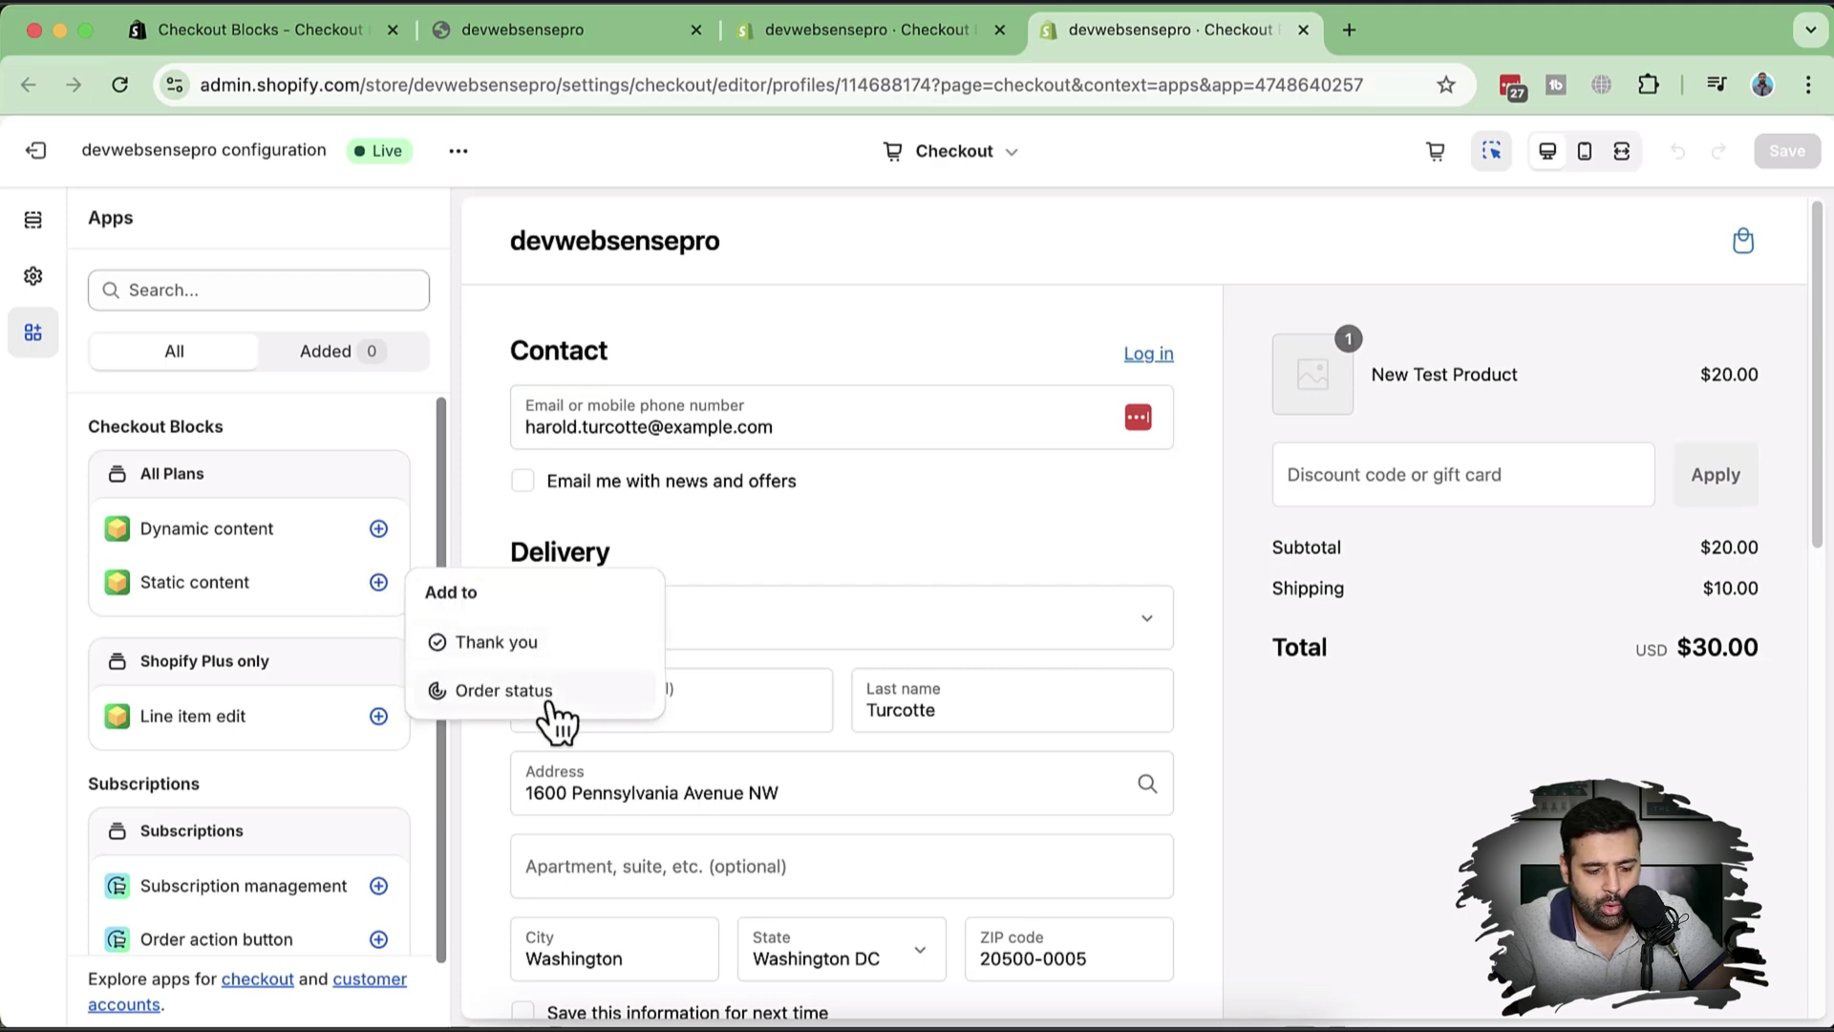
{"action": "left_click", "coordinate": [504, 691]}
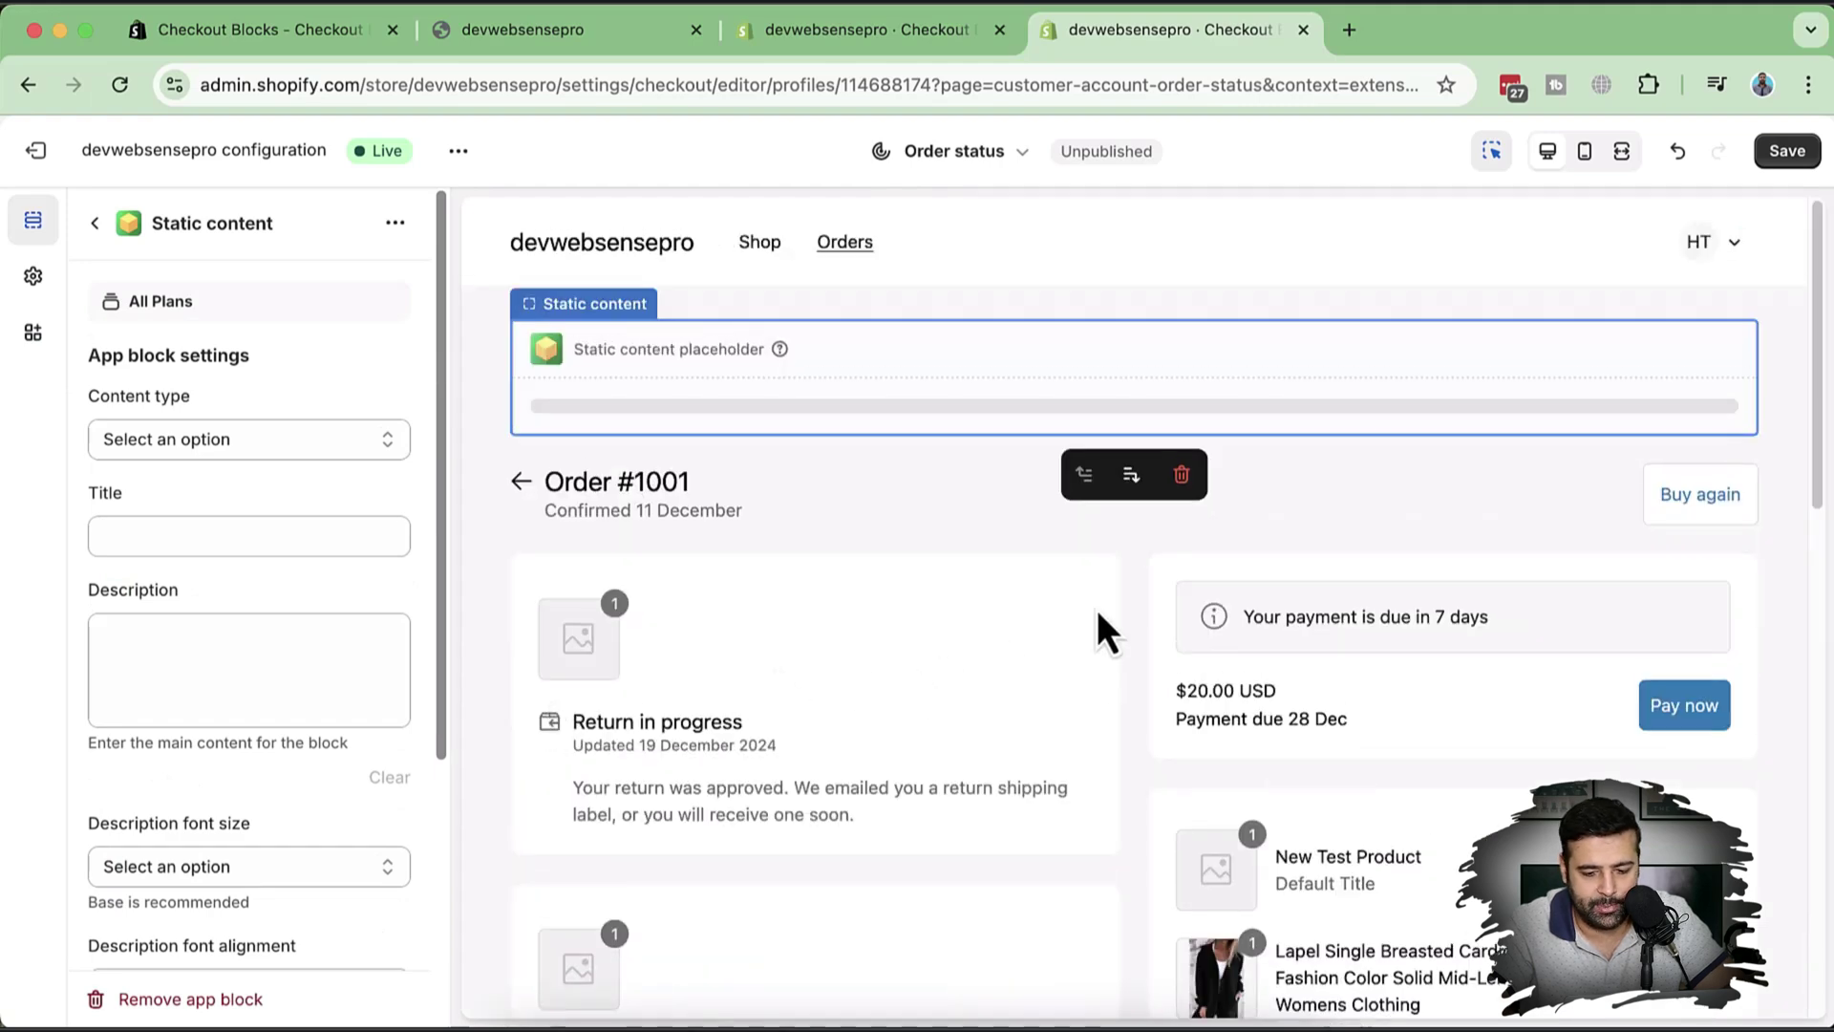
Review the Order status page and block settings, and set the static content block's content type to plain text.
{"action": "scroll", "coordinate": [1098, 616], "scroll_direction": "down", "scroll_amount": 8}
{"action": "scroll", "coordinate": [1098, 616], "scroll_direction": "down", "scroll_amount": 6}
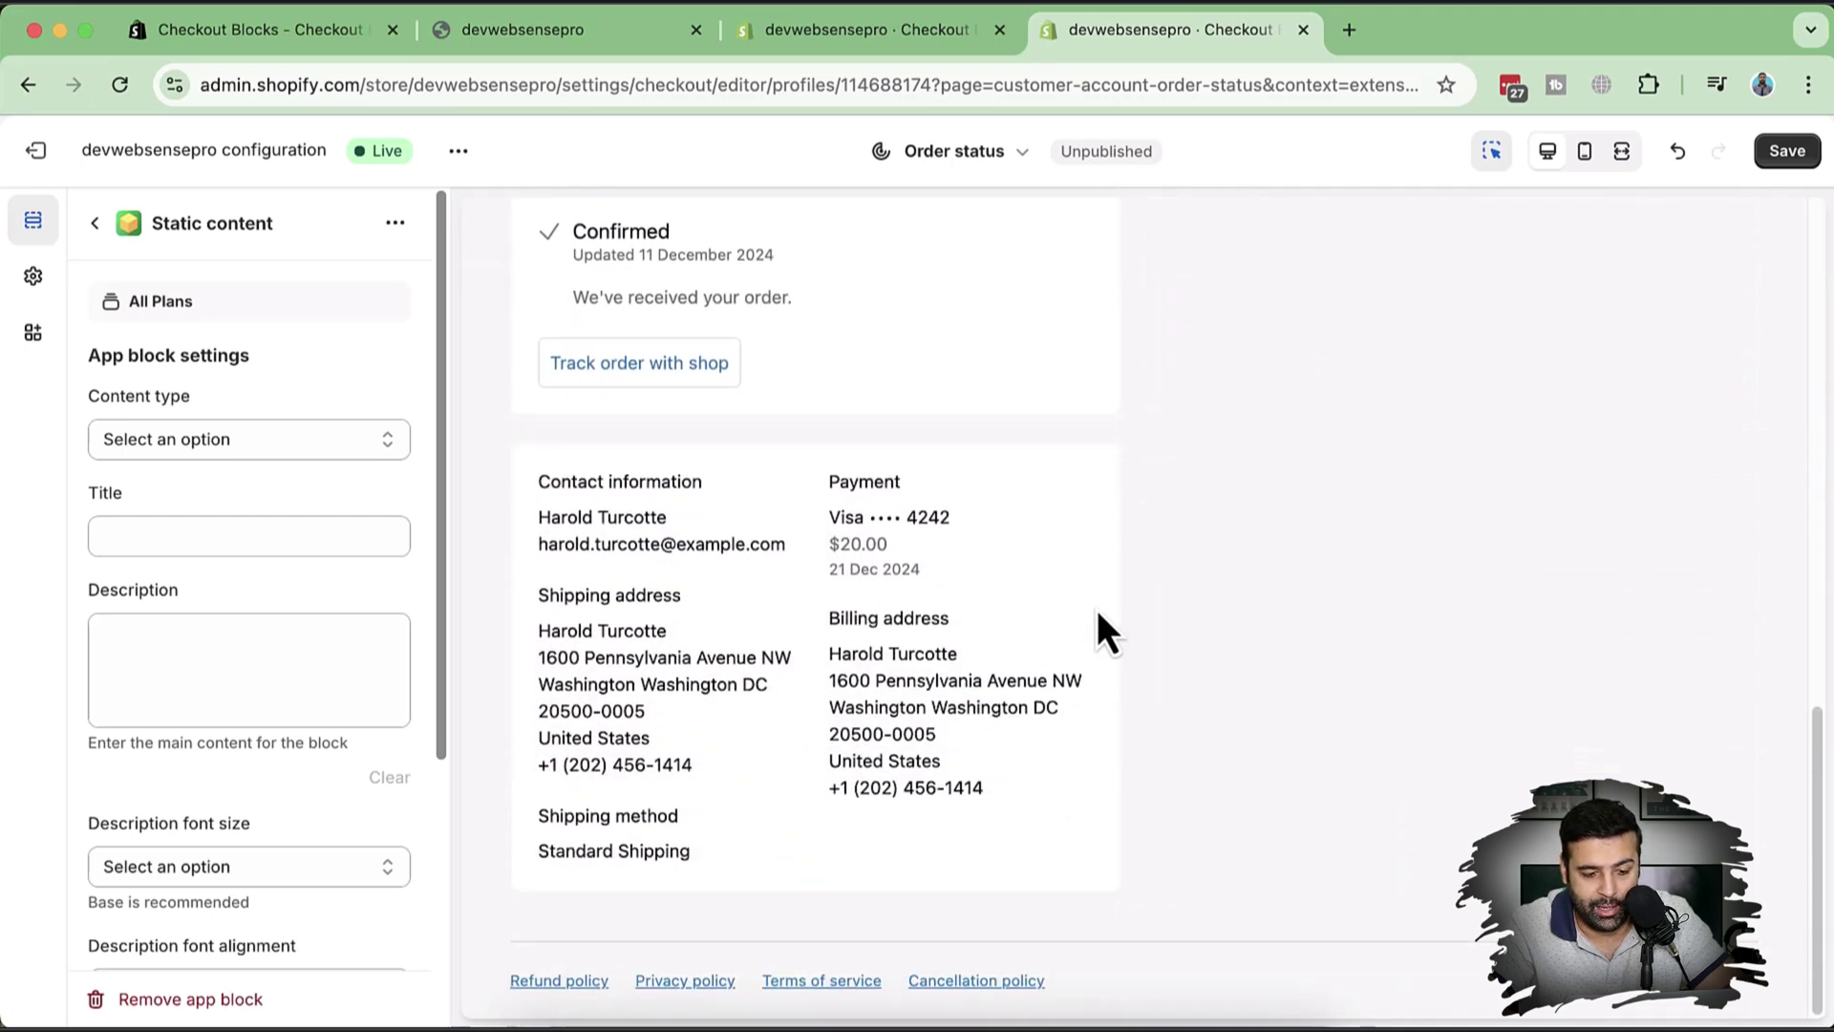
{"action": "scroll", "coordinate": [1096, 610], "scroll_direction": "up", "scroll_amount": 14}
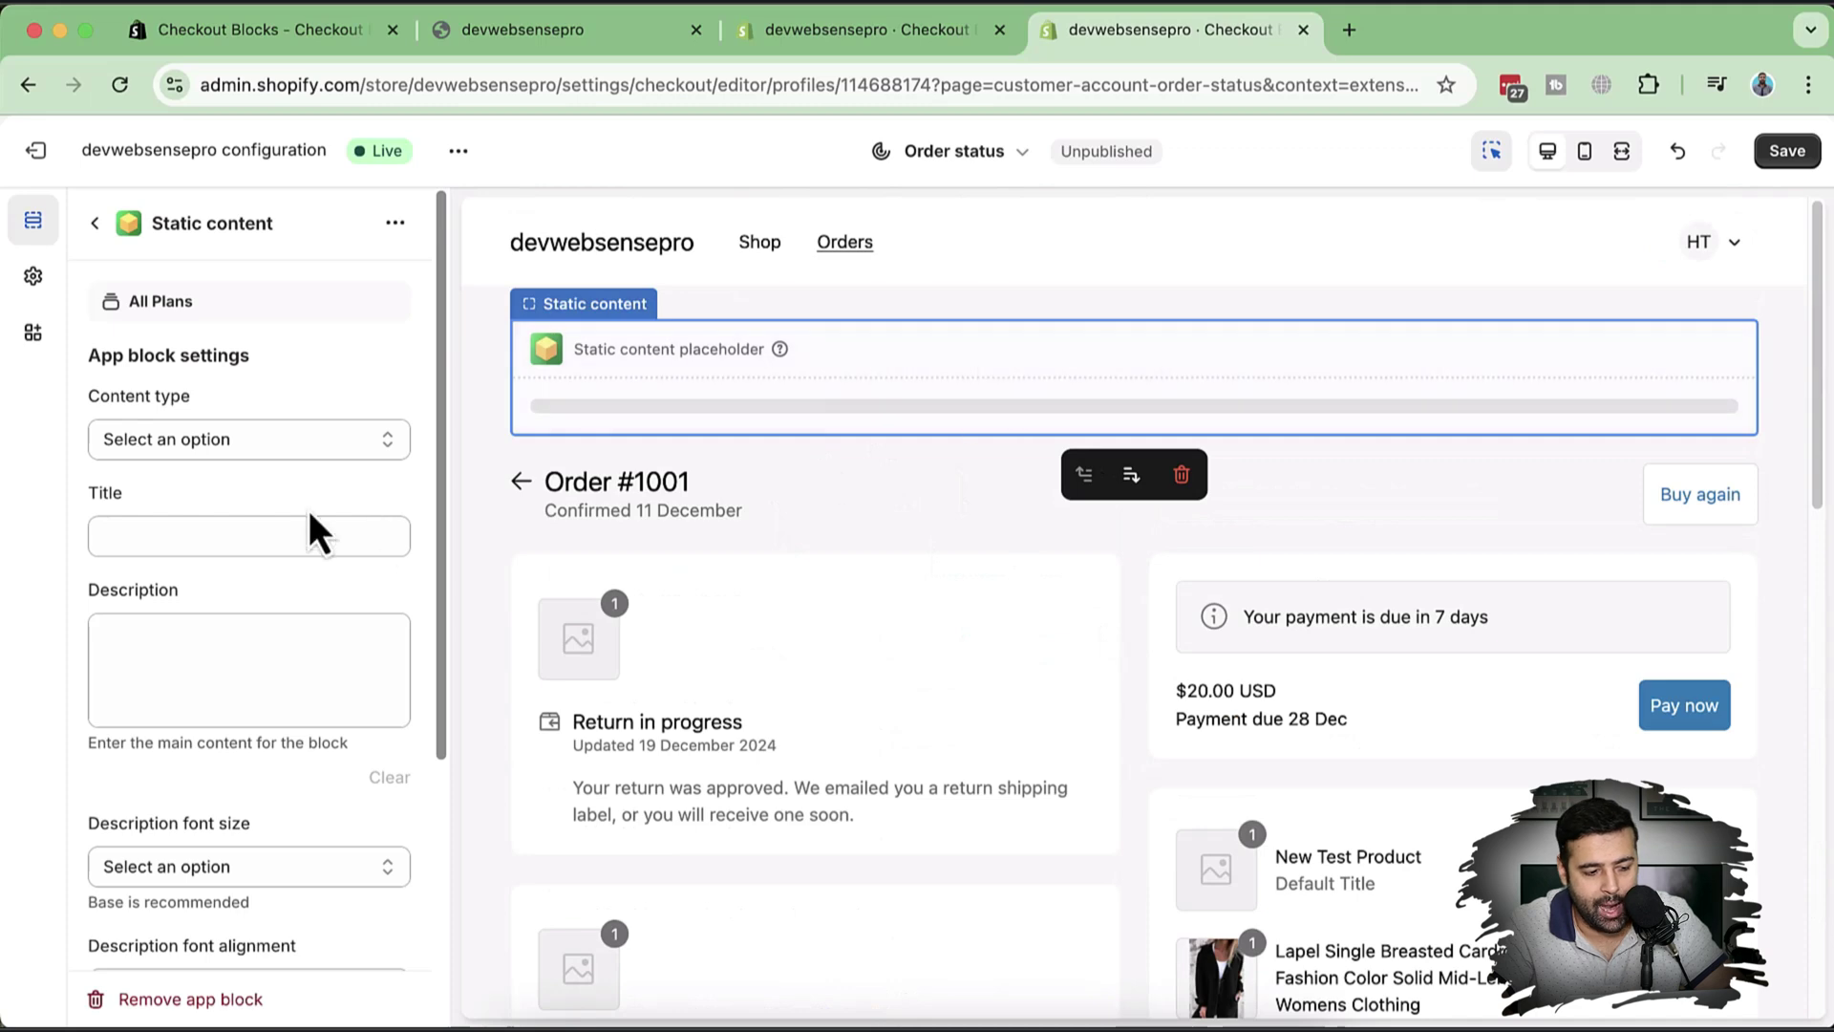
{"action": "scroll", "coordinate": [352, 374], "scroll_direction": "down", "scroll_amount": 4}
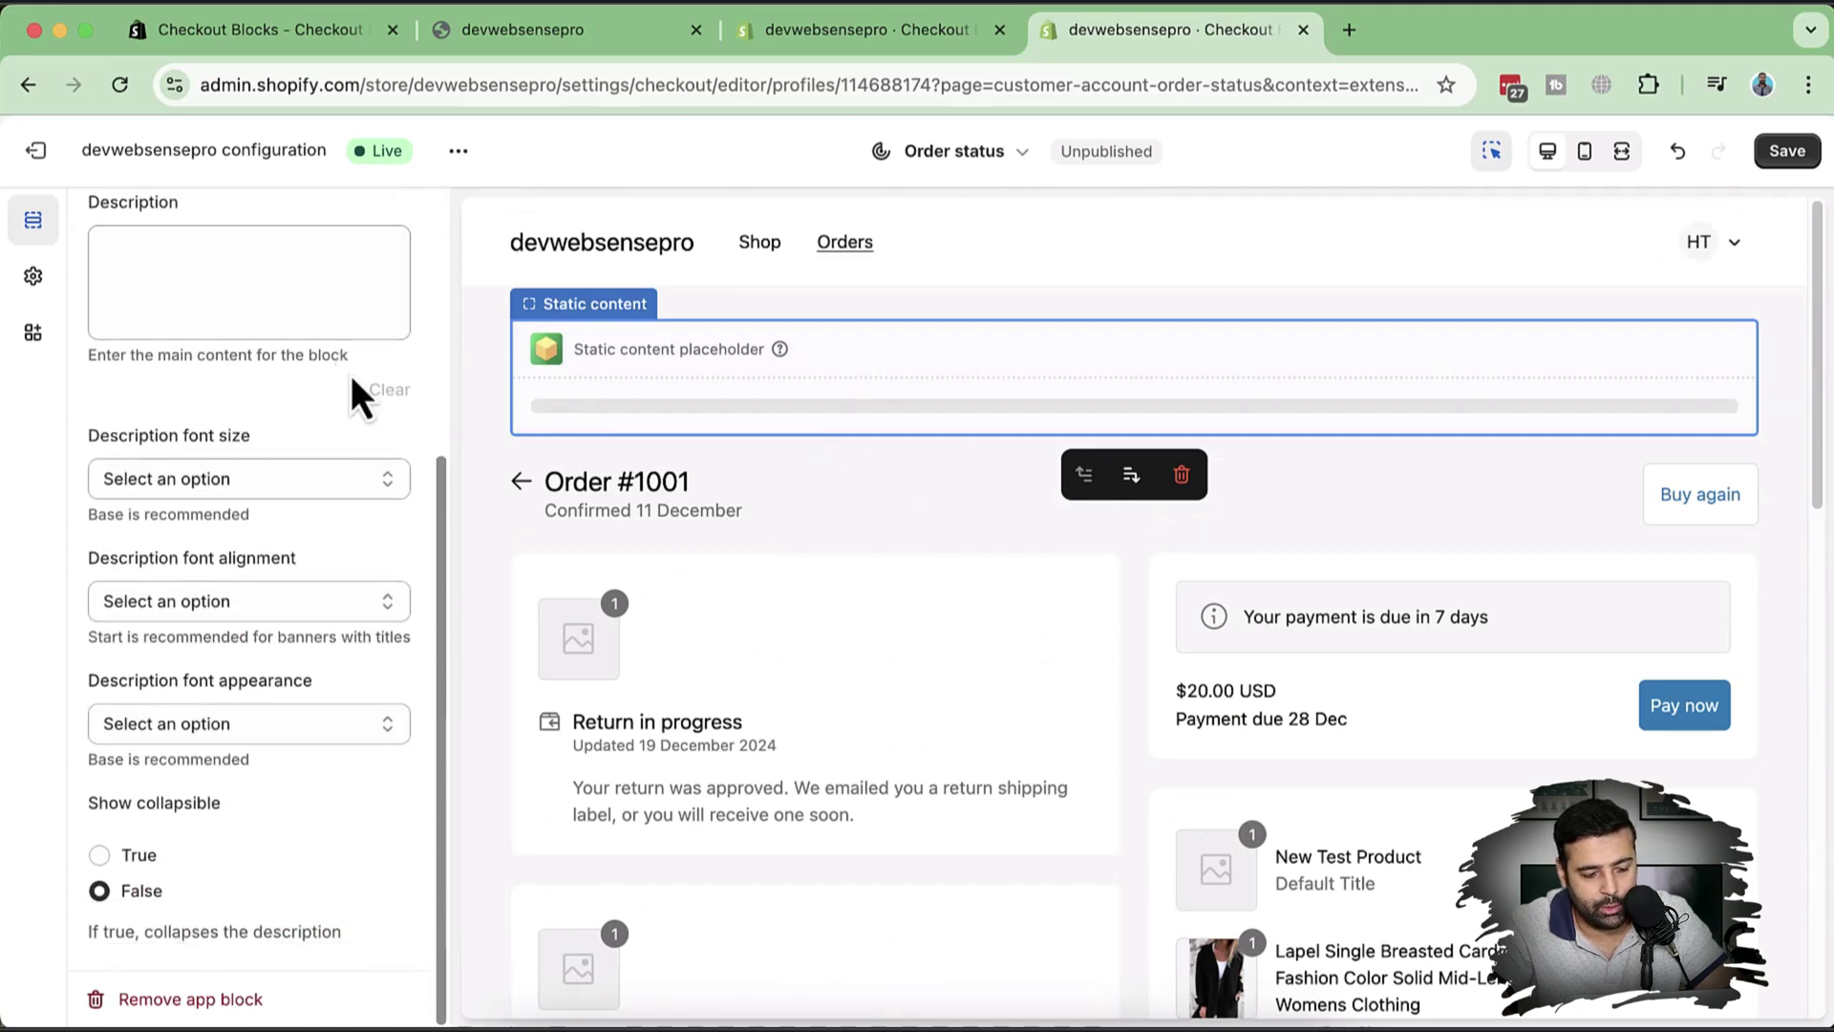
{"action": "scroll", "coordinate": [351, 374], "scroll_direction": "up", "scroll_amount": 4}
{"action": "left_click", "coordinate": [291, 451]}
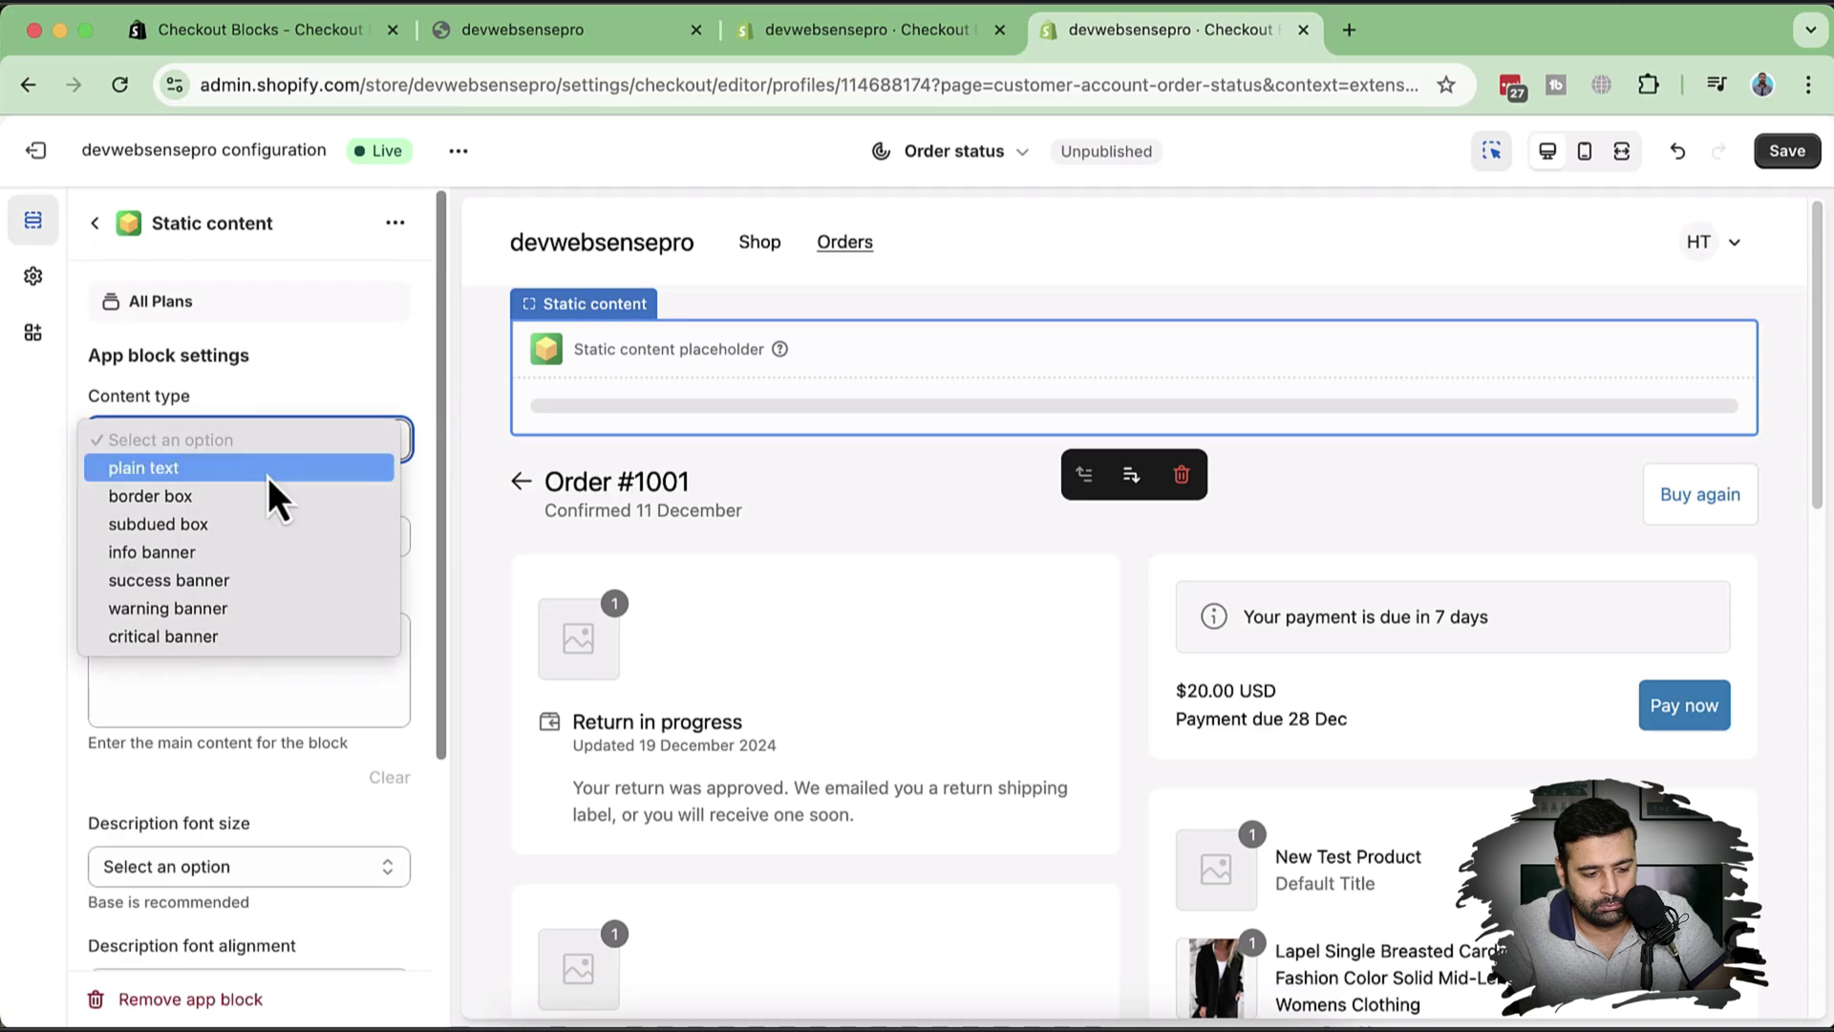
{"action": "left_click", "coordinate": [267, 523]}
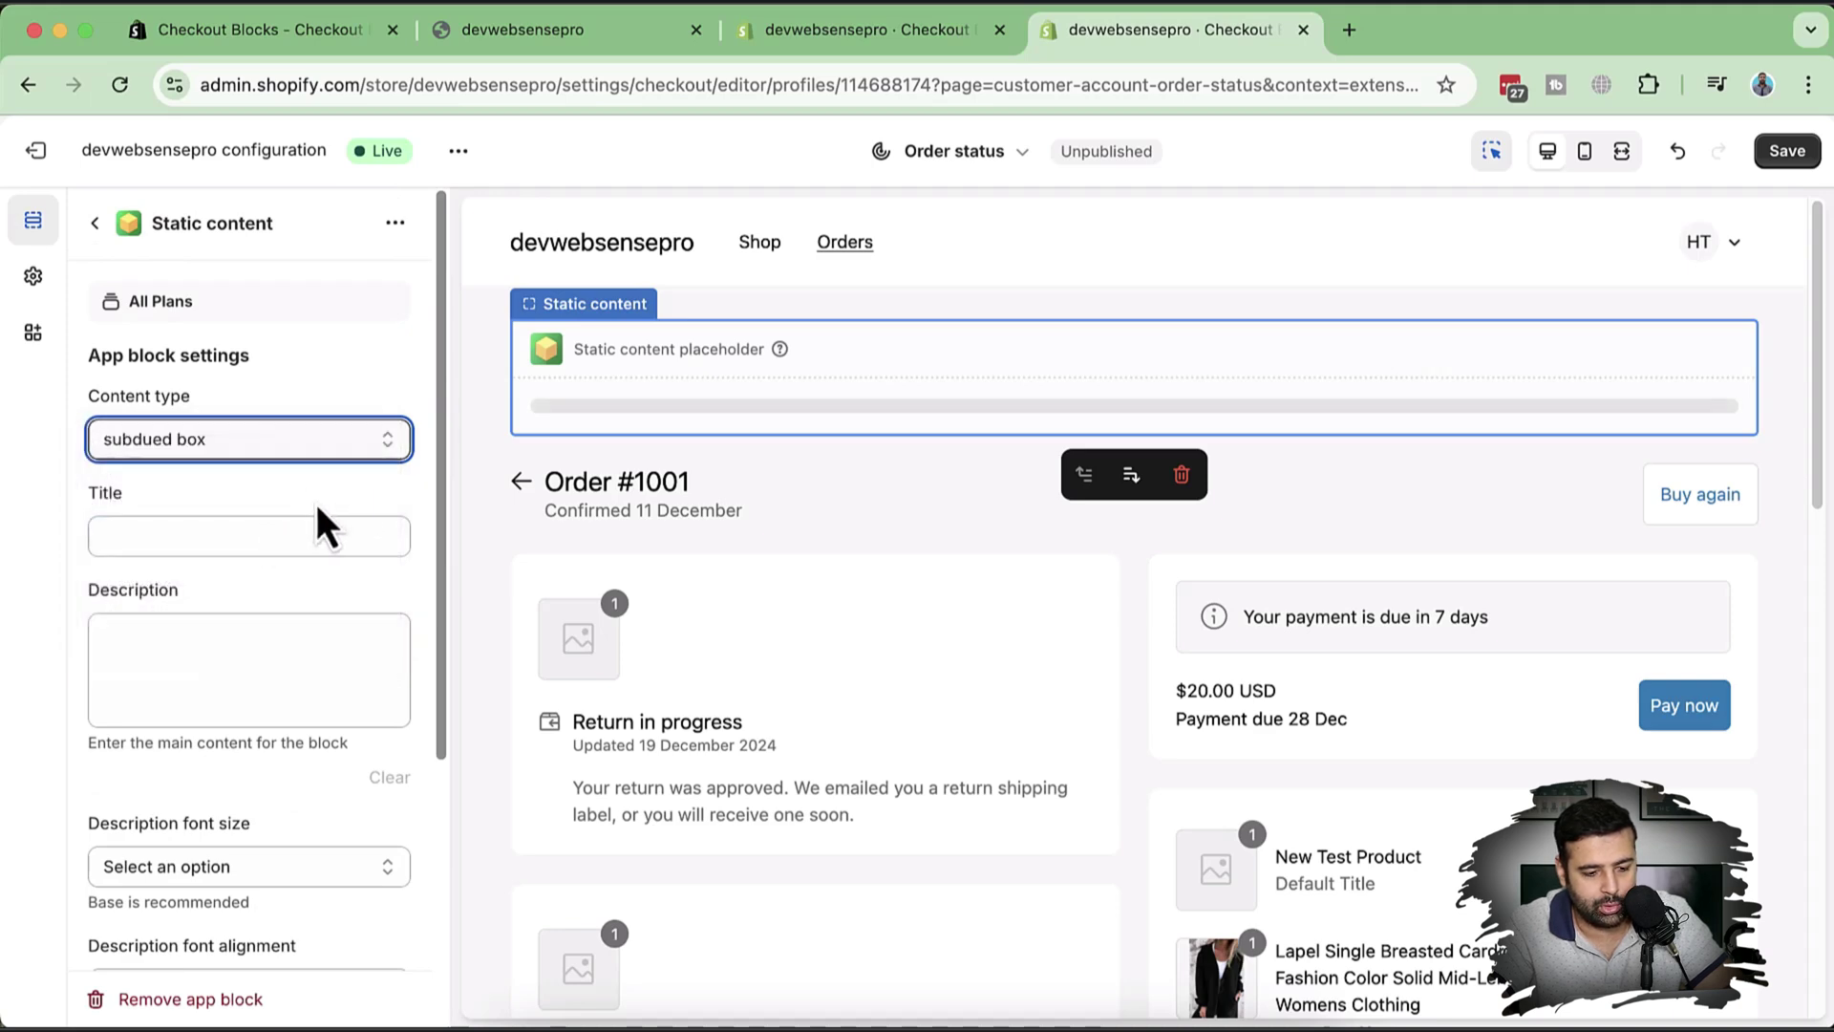
{"action": "left_click", "coordinate": [357, 454]}
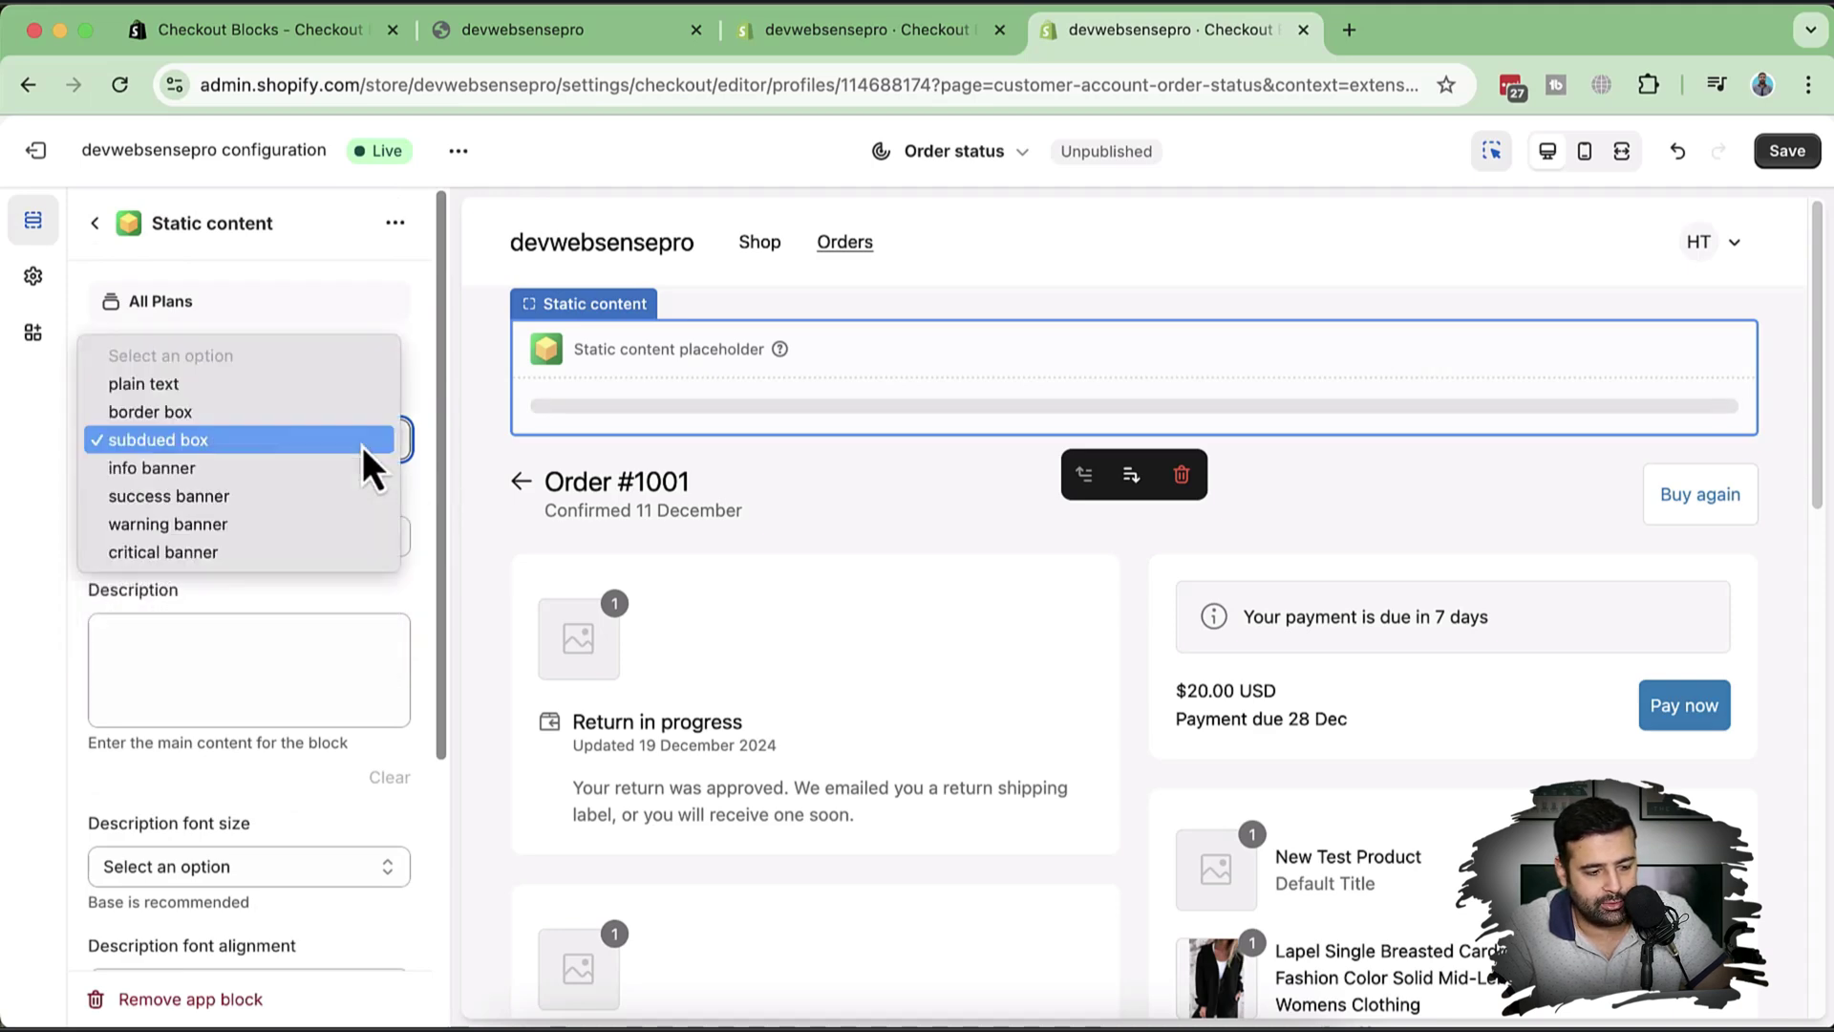
{"action": "left_click", "coordinate": [319, 384]}
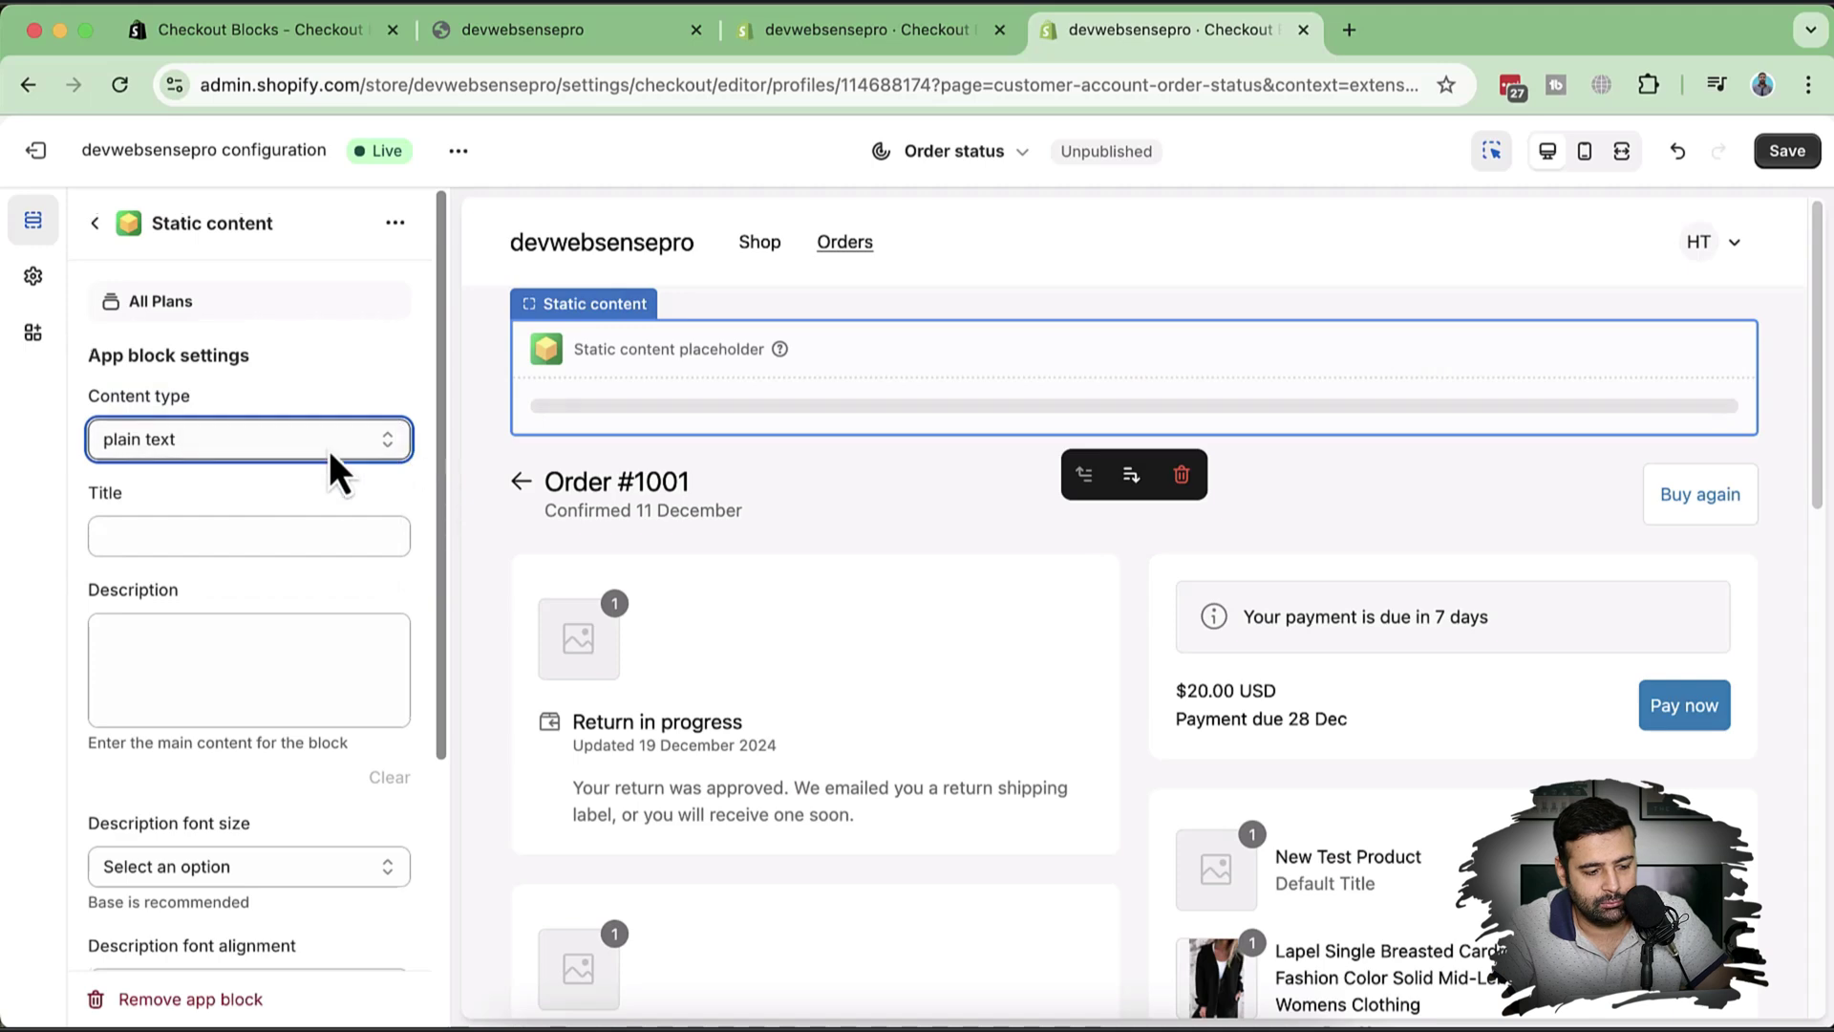
Give the static content block the title "Test Static Content - Checkout Block" and the description "Description - checkout block".
{"action": "scroll", "coordinate": [221, 480], "scroll_direction": "down", "scroll_amount": 2}
{"action": "left_click", "coordinate": [271, 449]}
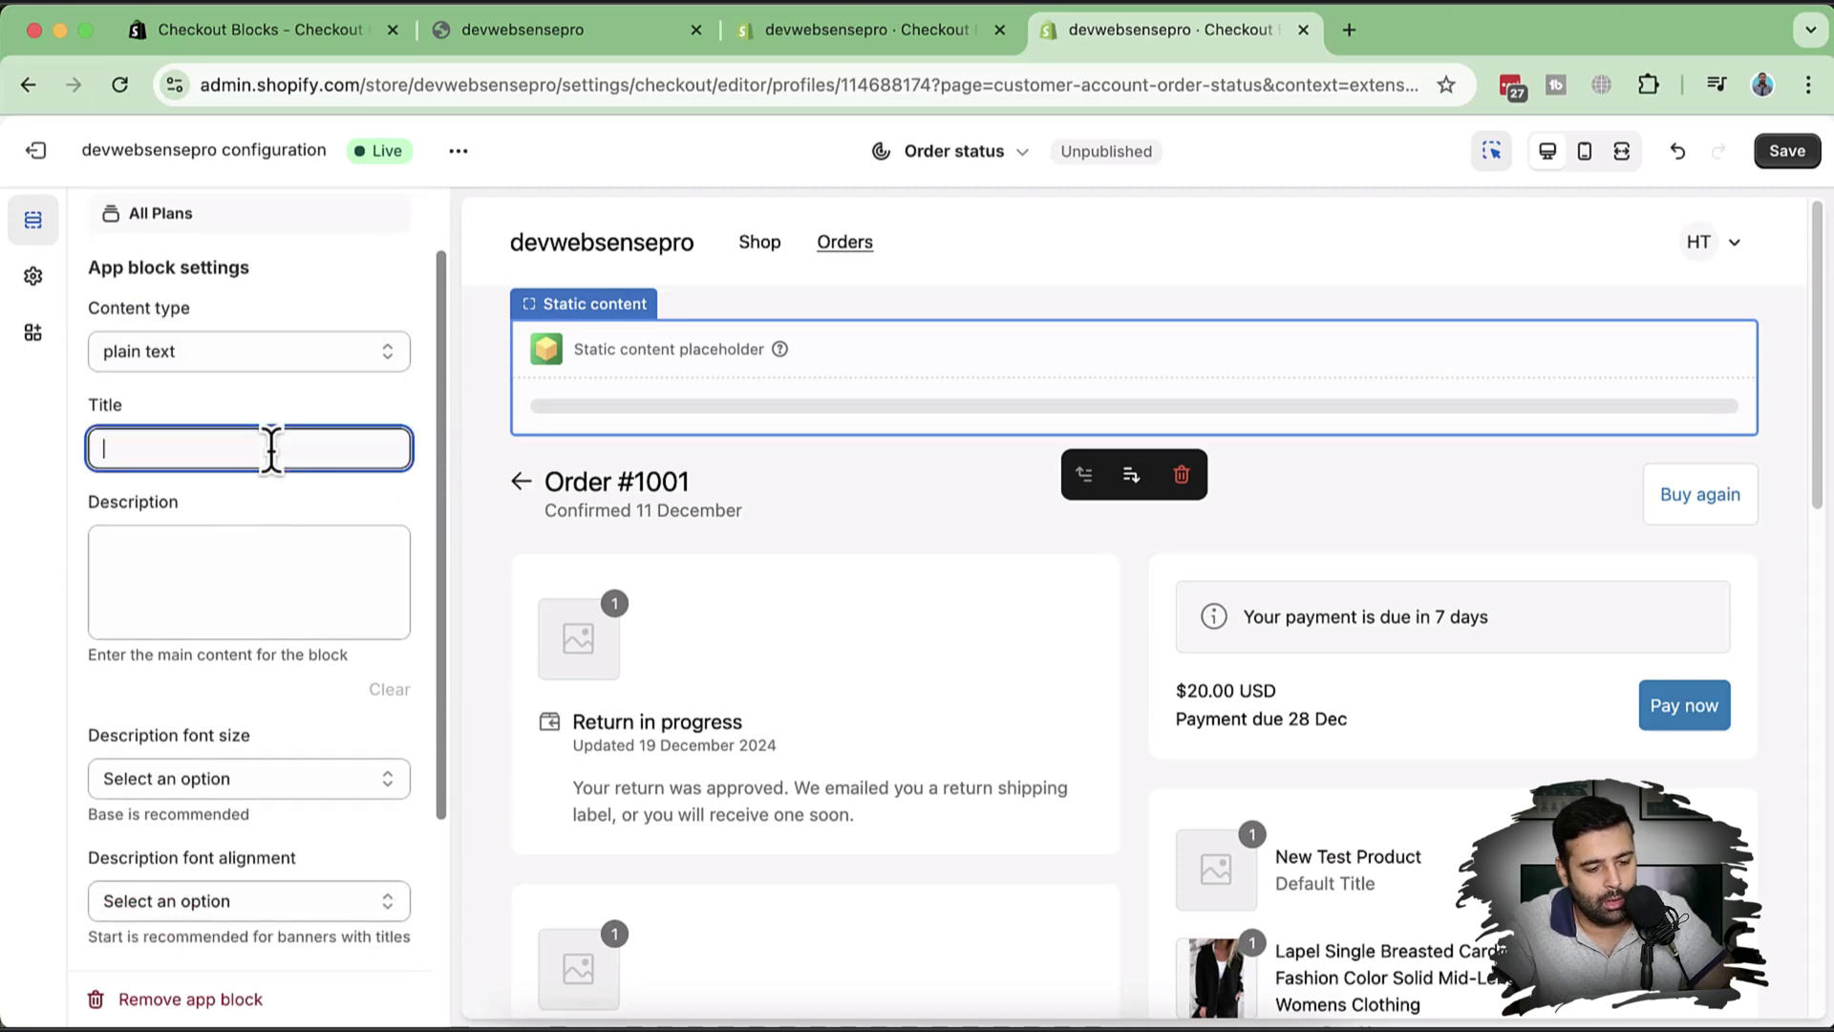
{"action": "type", "text": "Test "}
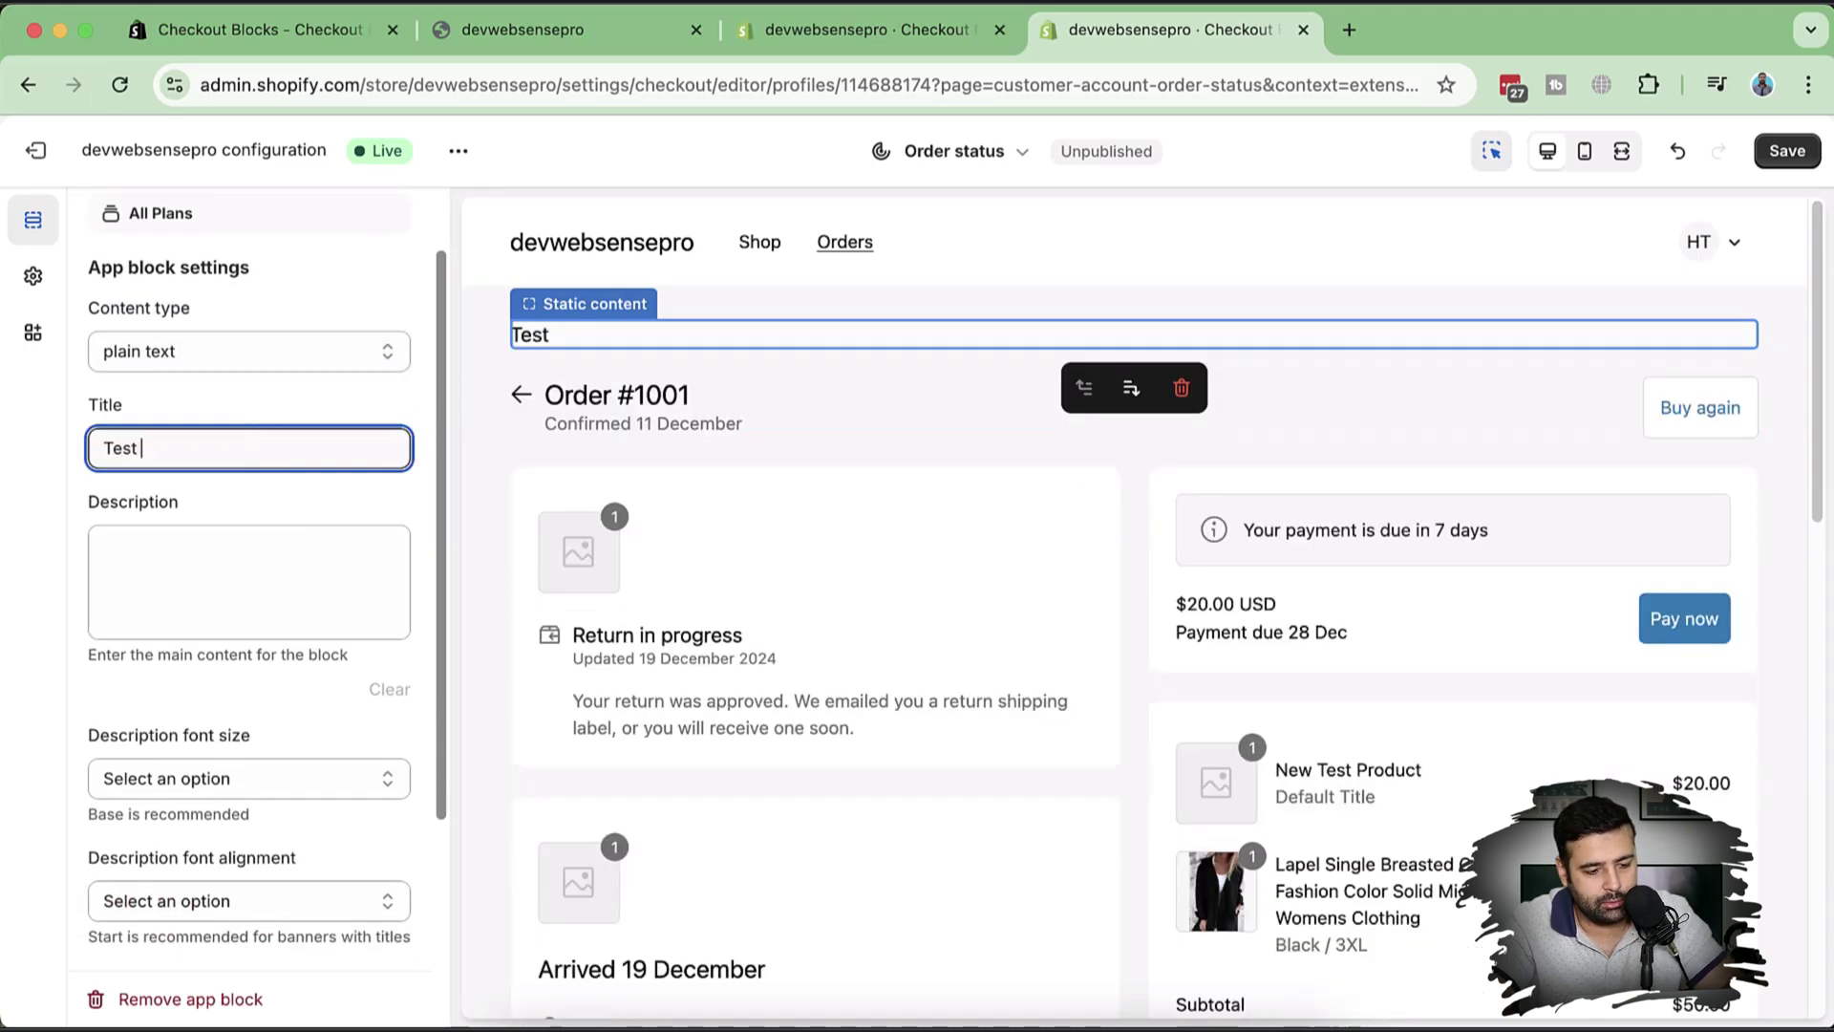
{"action": "type", "text": "Static Content - Checkout Block"}
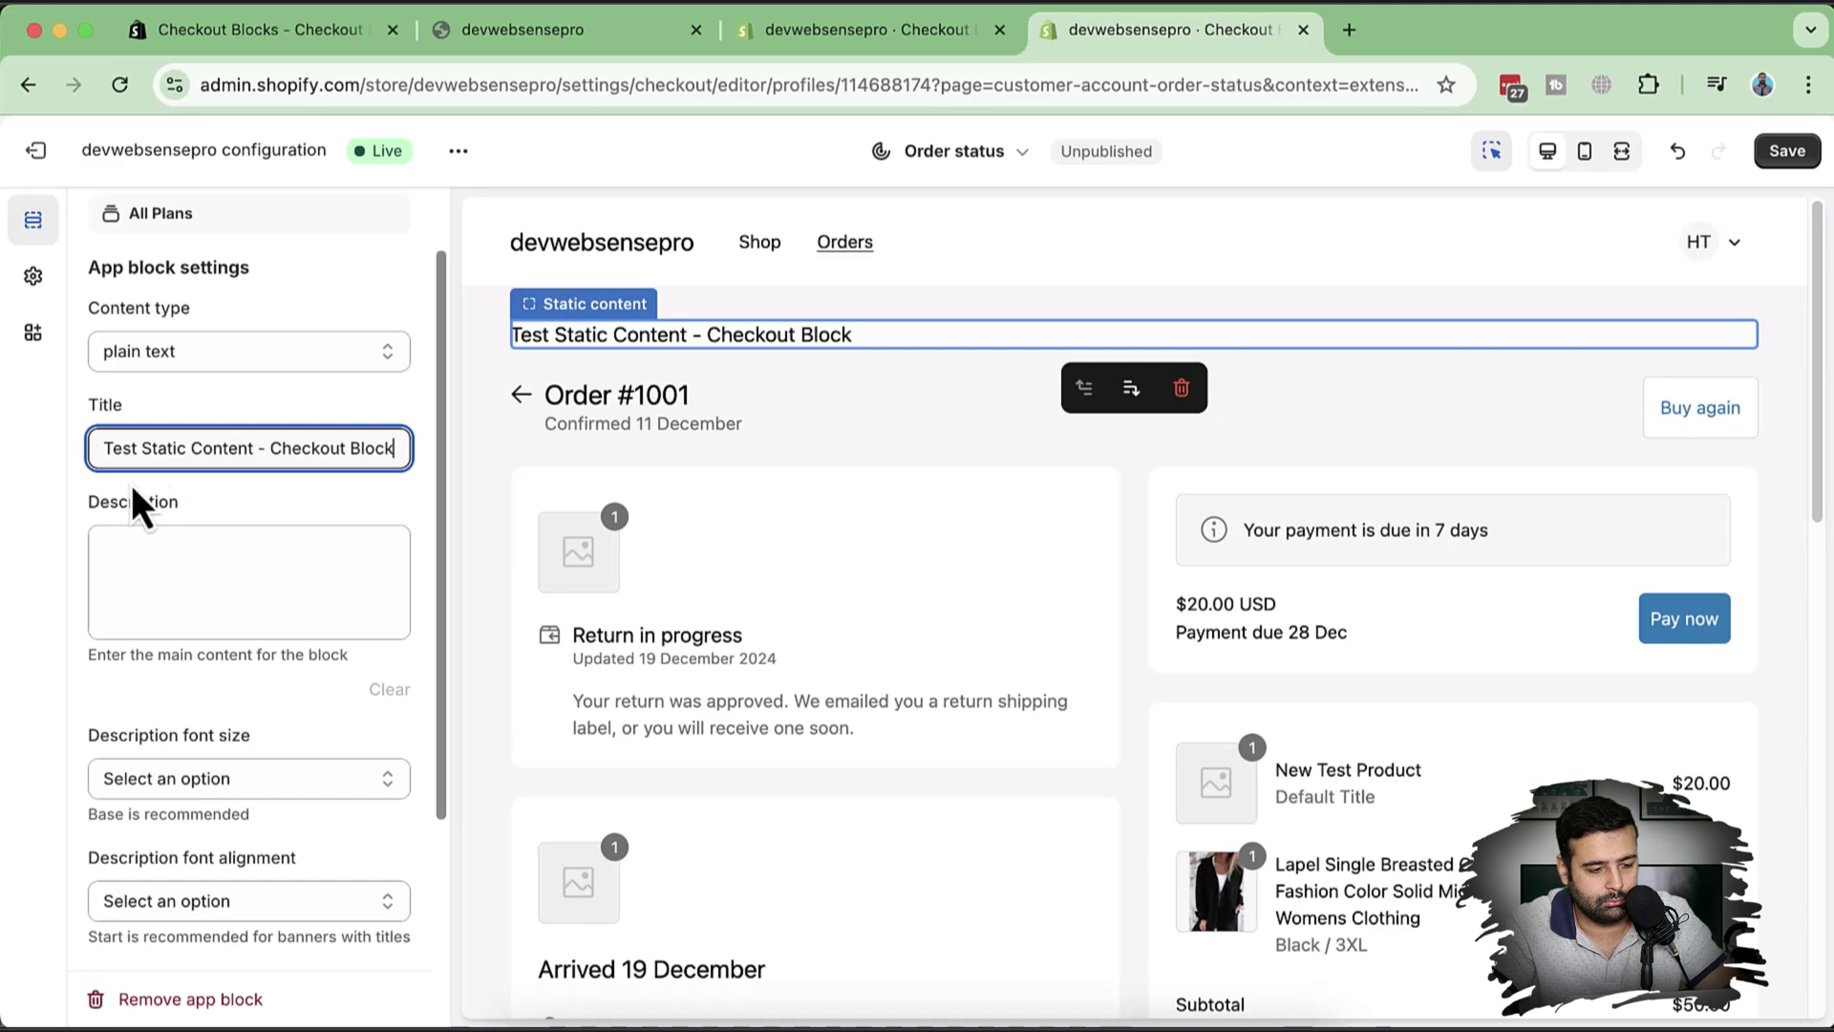
{"action": "left_click", "coordinate": [188, 545]}
{"action": "type", "text": "Description - checkout block"}
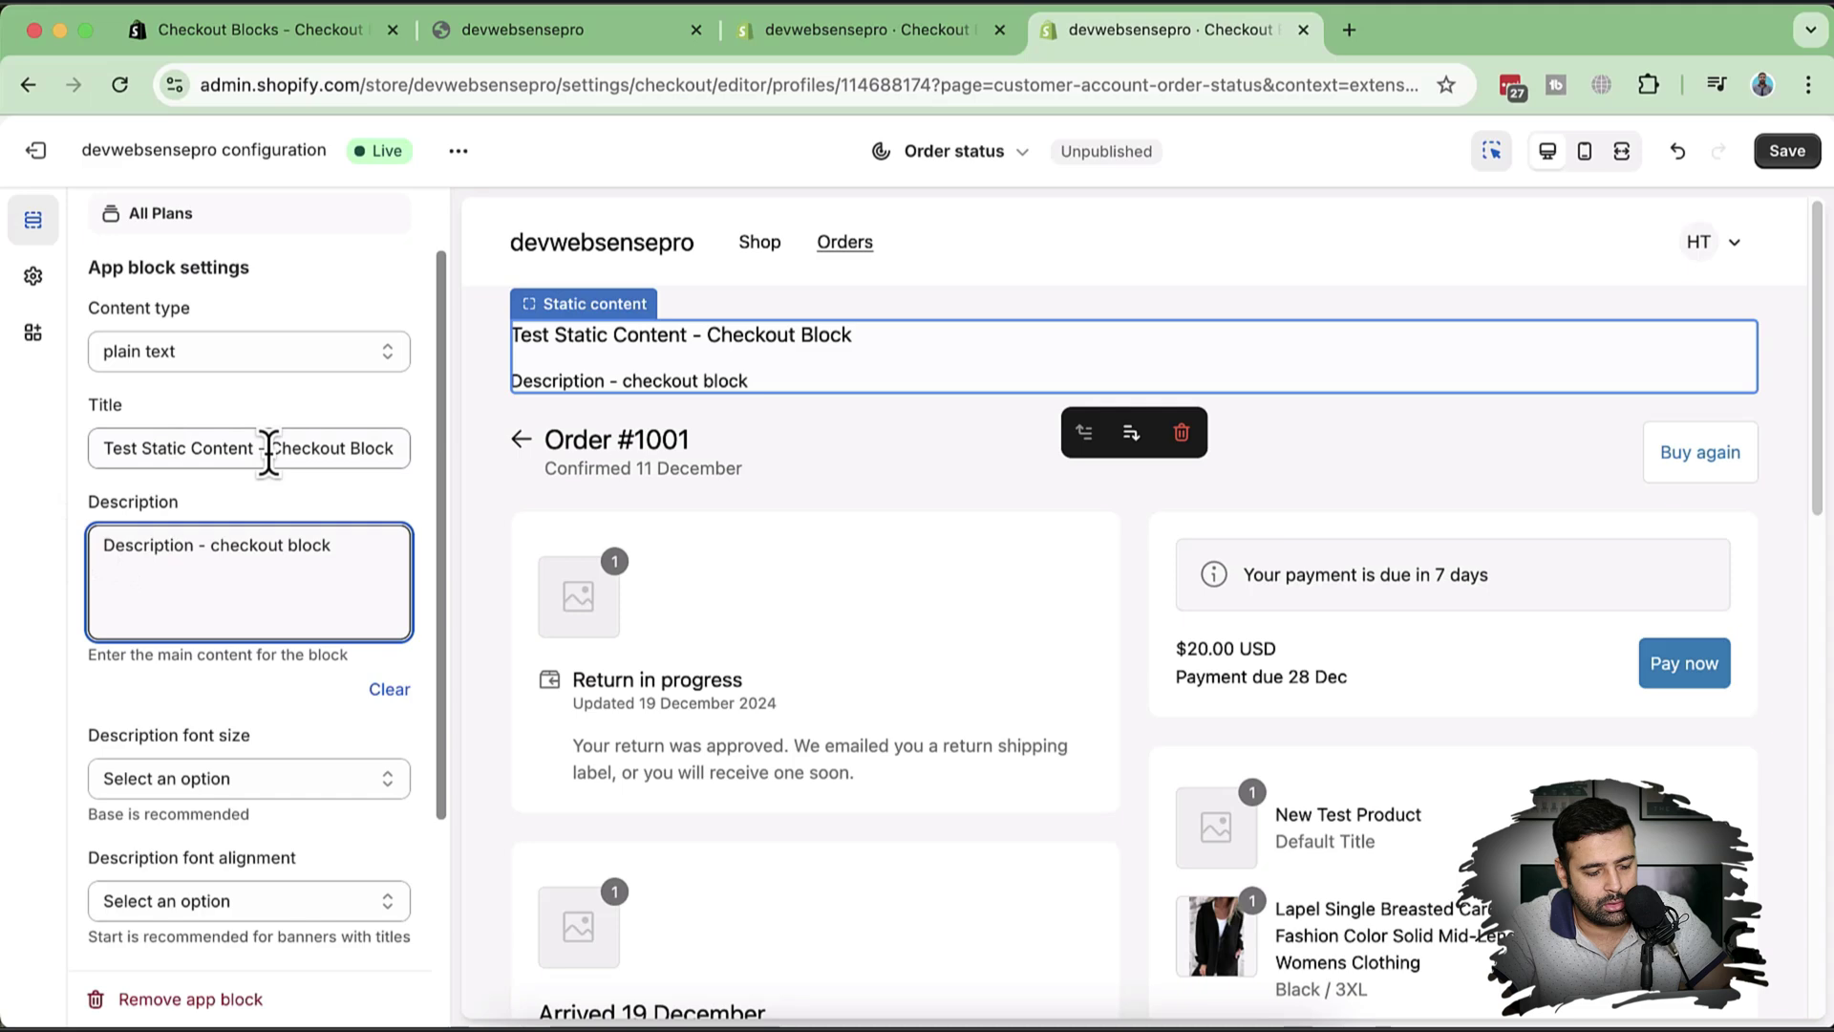
Try the large description font size on the static content block and settle on small.
{"action": "scroll", "coordinate": [436, 497], "scroll_direction": "down", "scroll_amount": 5}
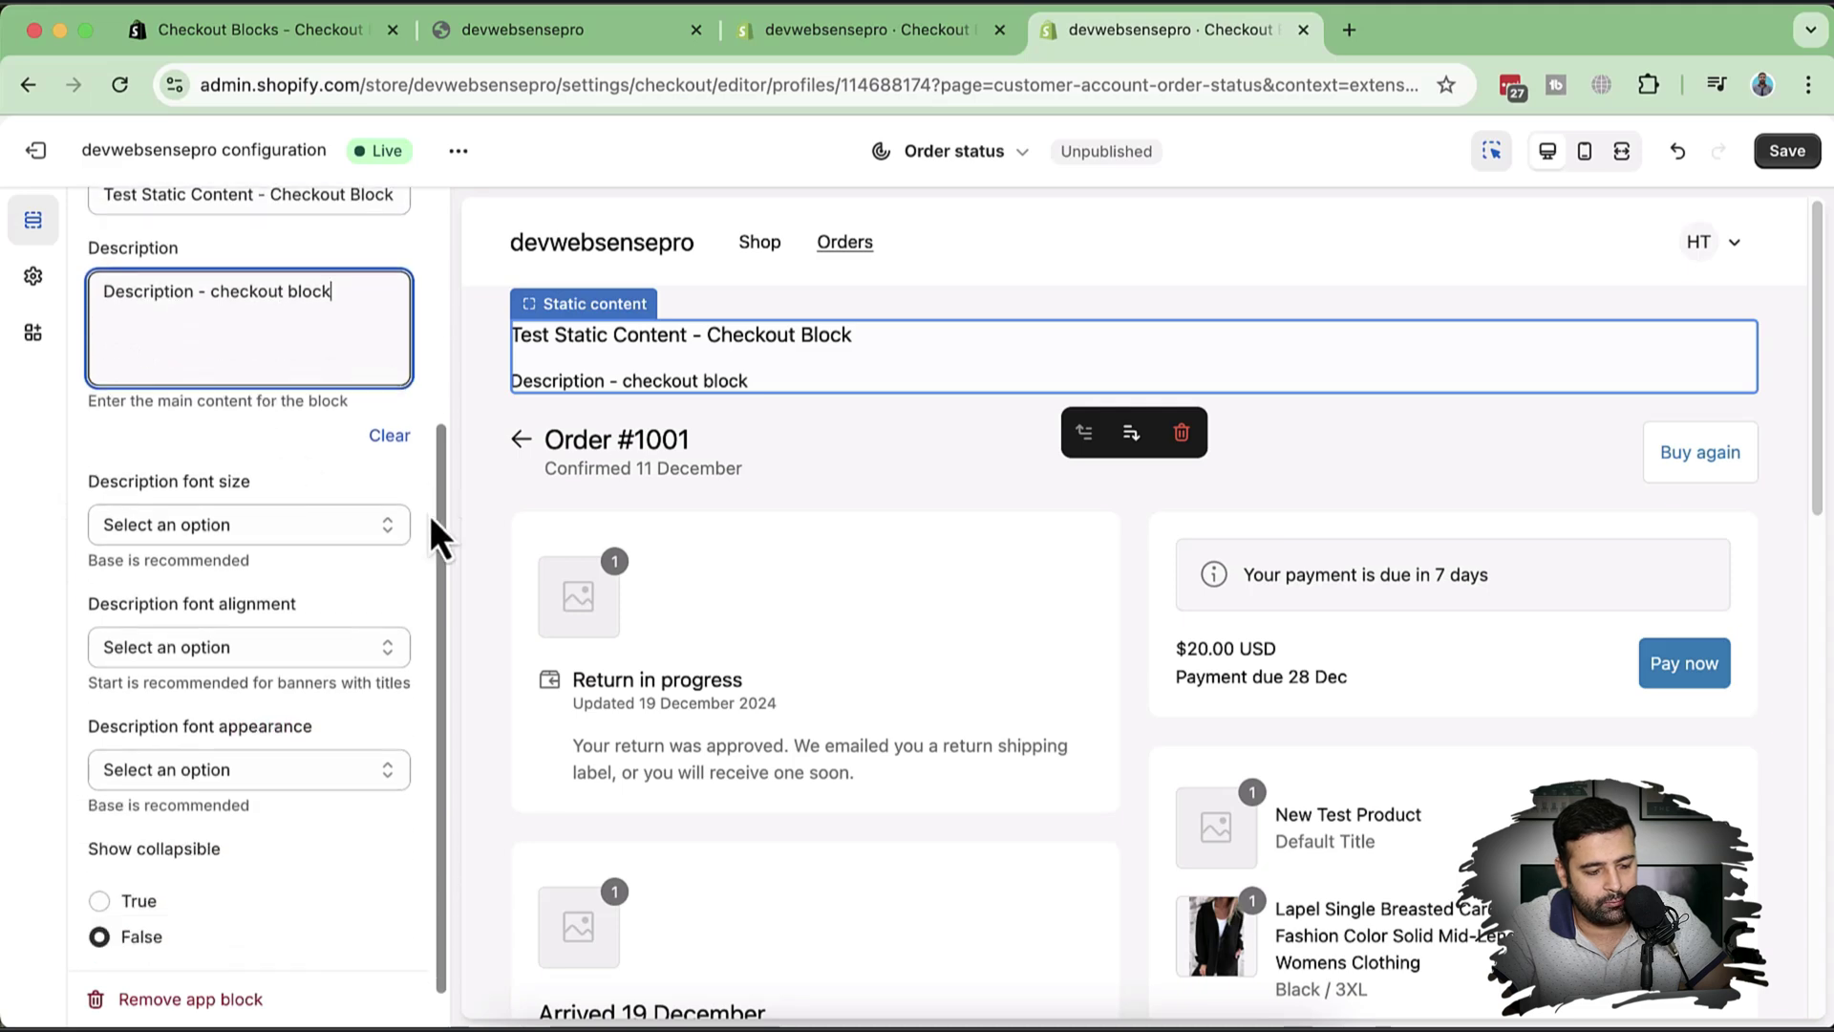
{"action": "left_click", "coordinate": [306, 529]}
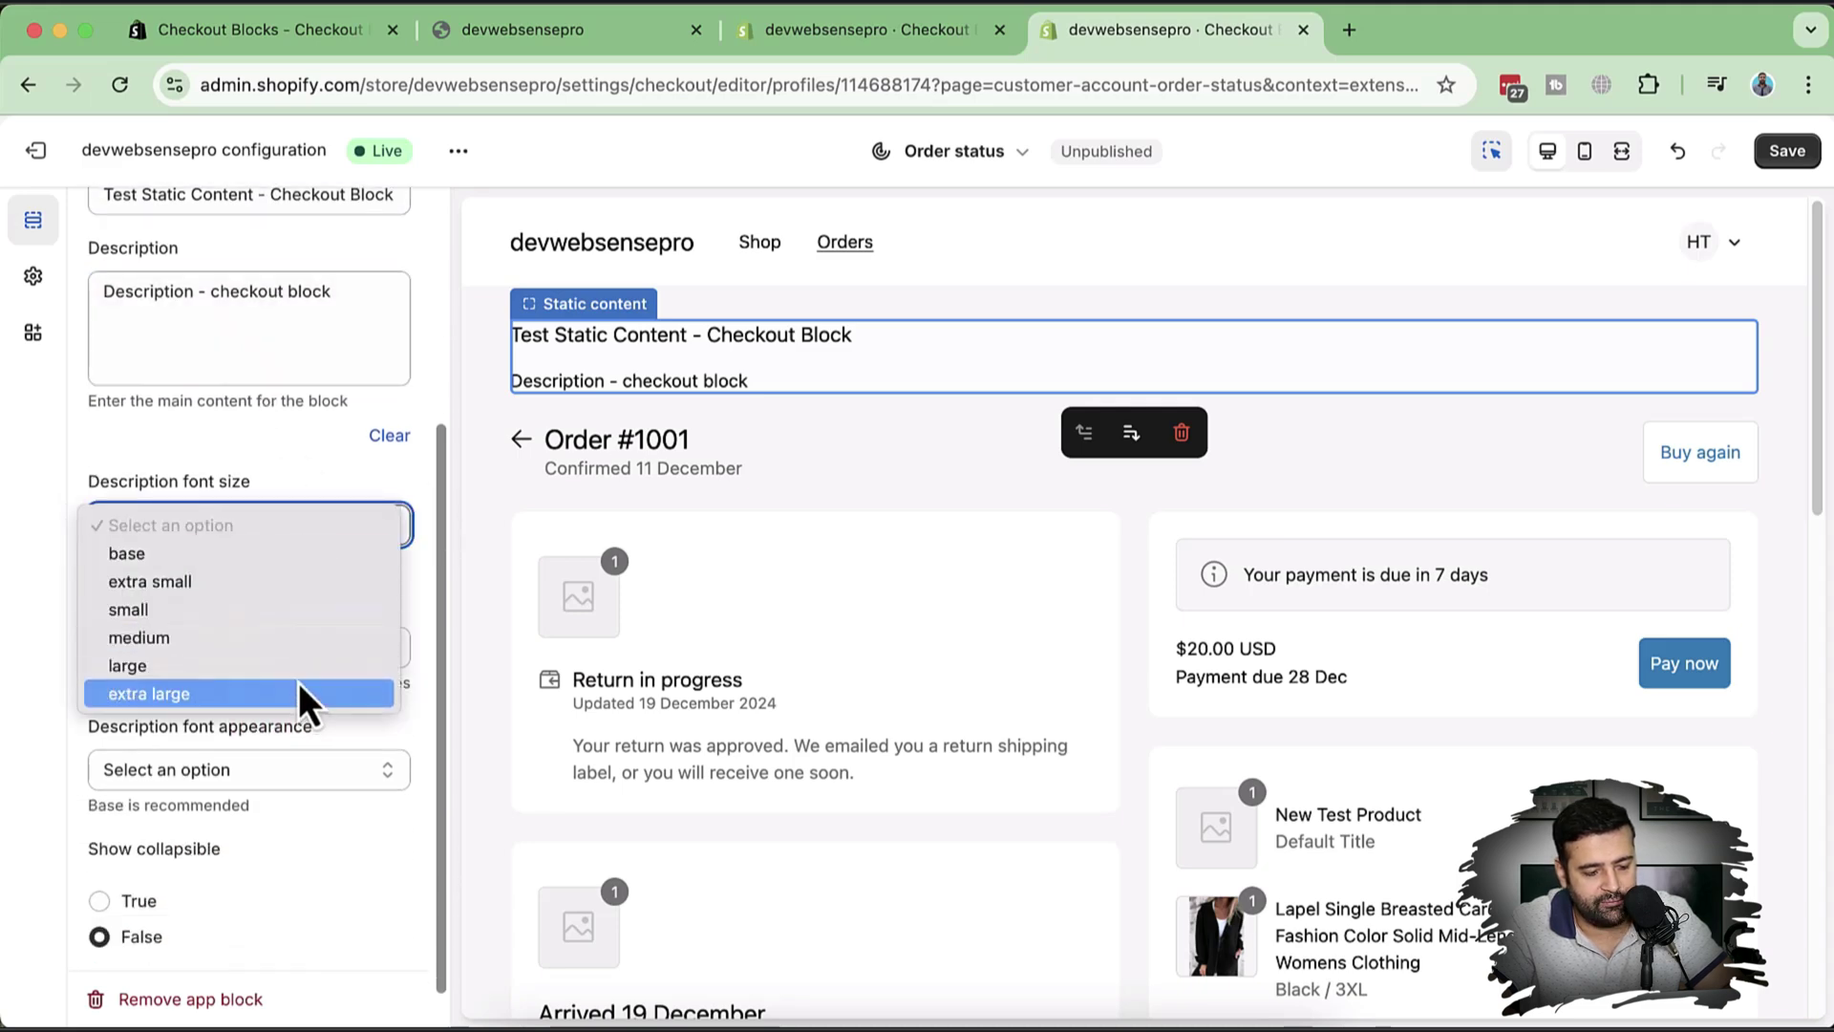
{"action": "left_click", "coordinate": [301, 671]}
{"action": "left_click", "coordinate": [349, 534]}
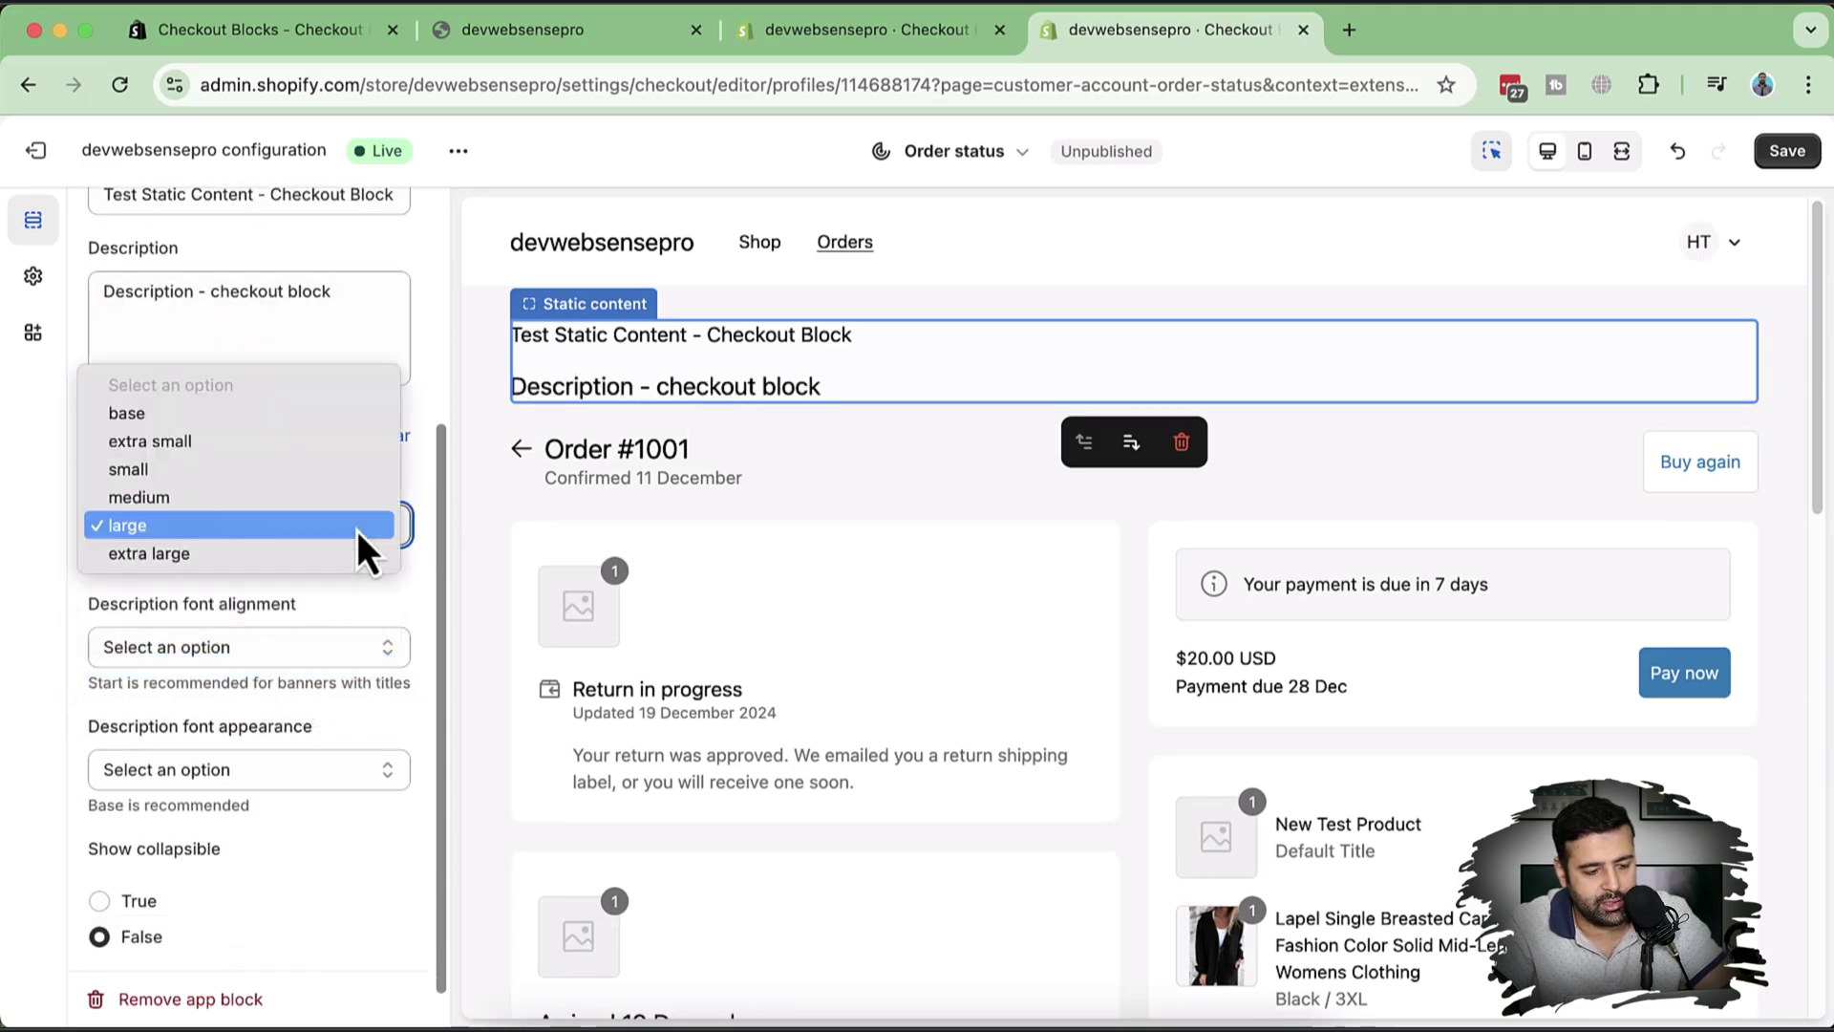
{"action": "left_click", "coordinate": [285, 468]}
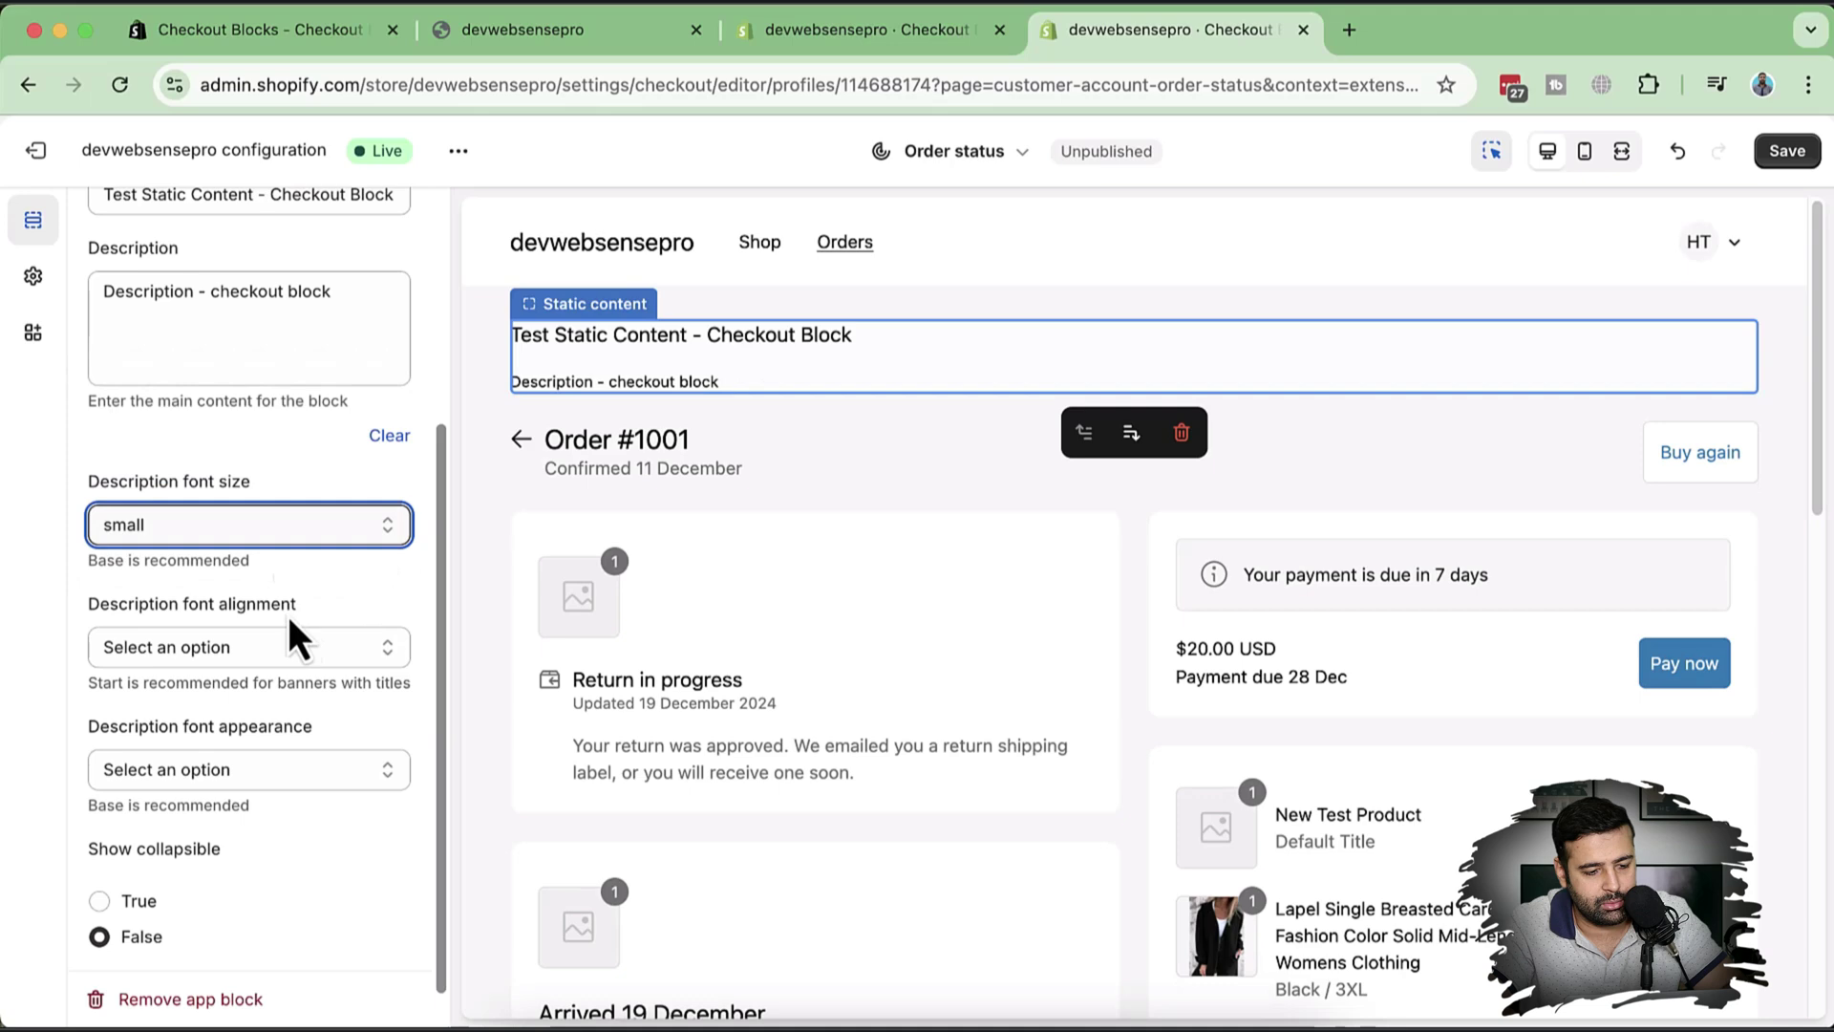
Look through the options for the static content block's description font alignment and description font appearance.
{"action": "left_click", "coordinate": [334, 648]}
{"action": "left_click", "coordinate": [358, 617]}
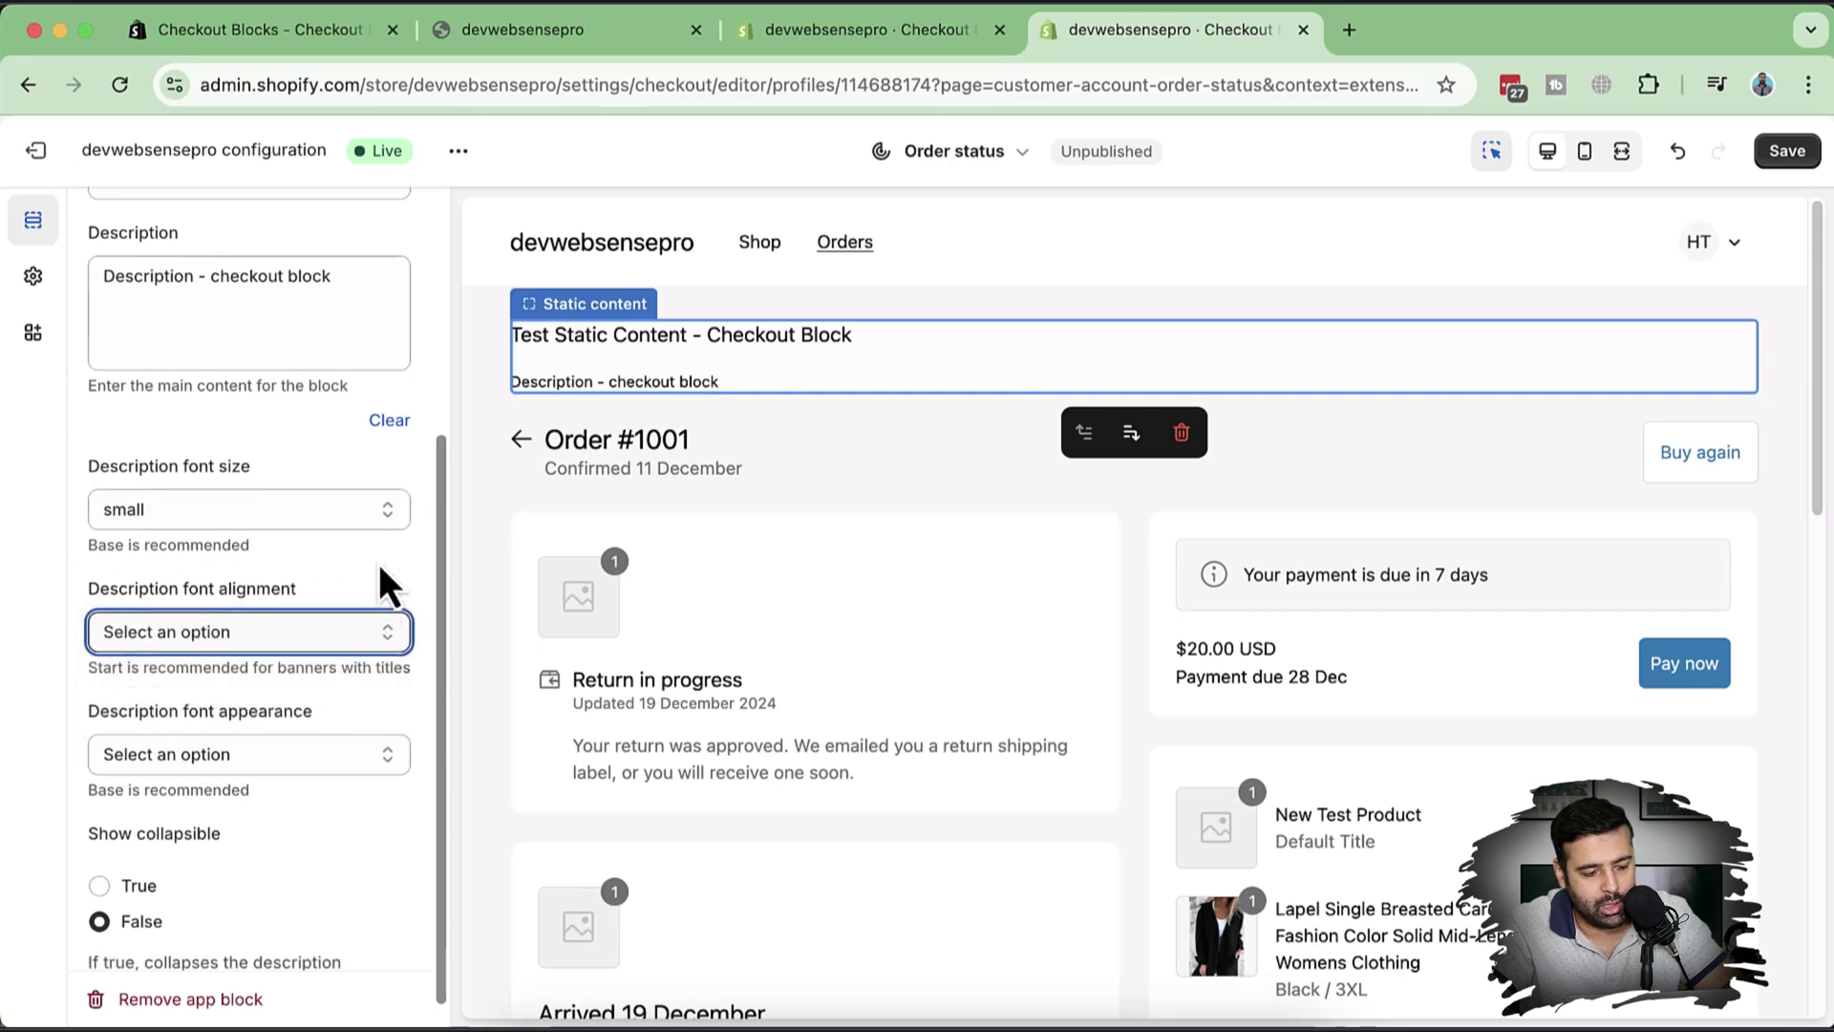
{"action": "scroll", "coordinate": [378, 563], "scroll_direction": "down", "scroll_amount": 1}
{"action": "left_click", "coordinate": [355, 723]}
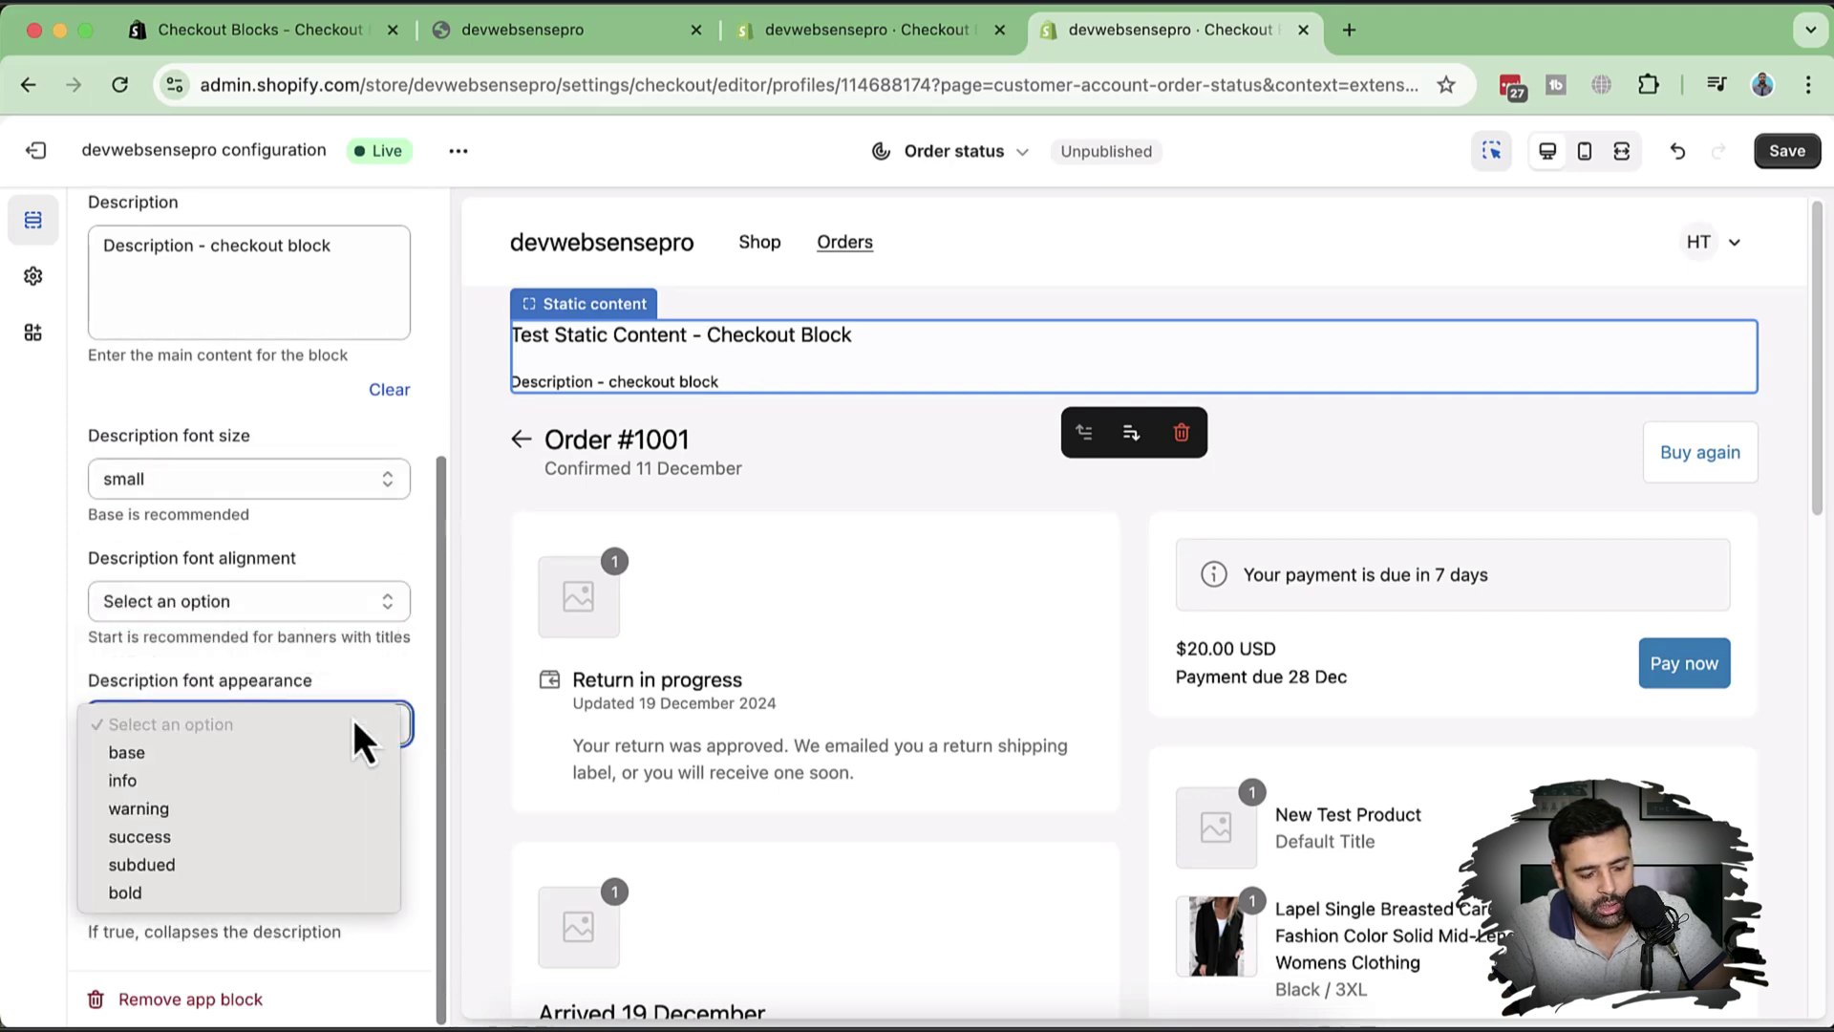
{"action": "left_click", "coordinate": [398, 651]}
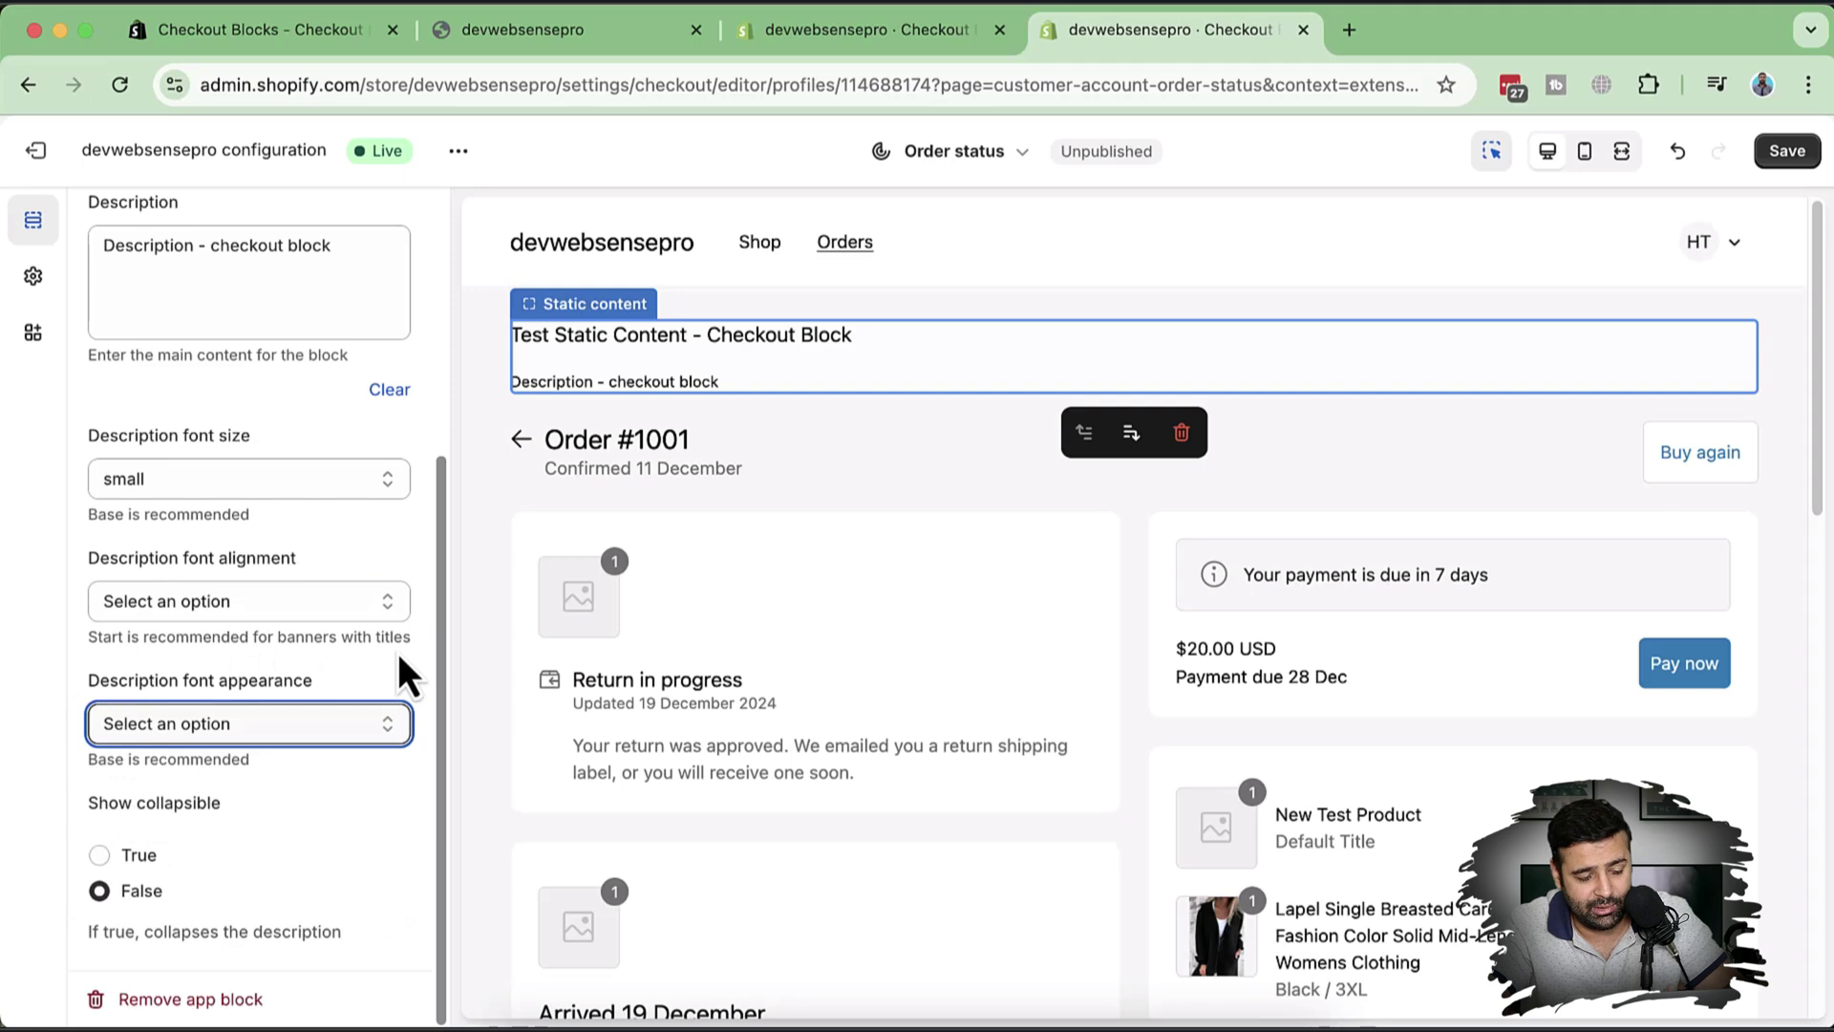
Try Show collapsible as True on the static content block, test expanding its description in the preview, and return the setting to False.
{"action": "left_click", "coordinate": [125, 854]}
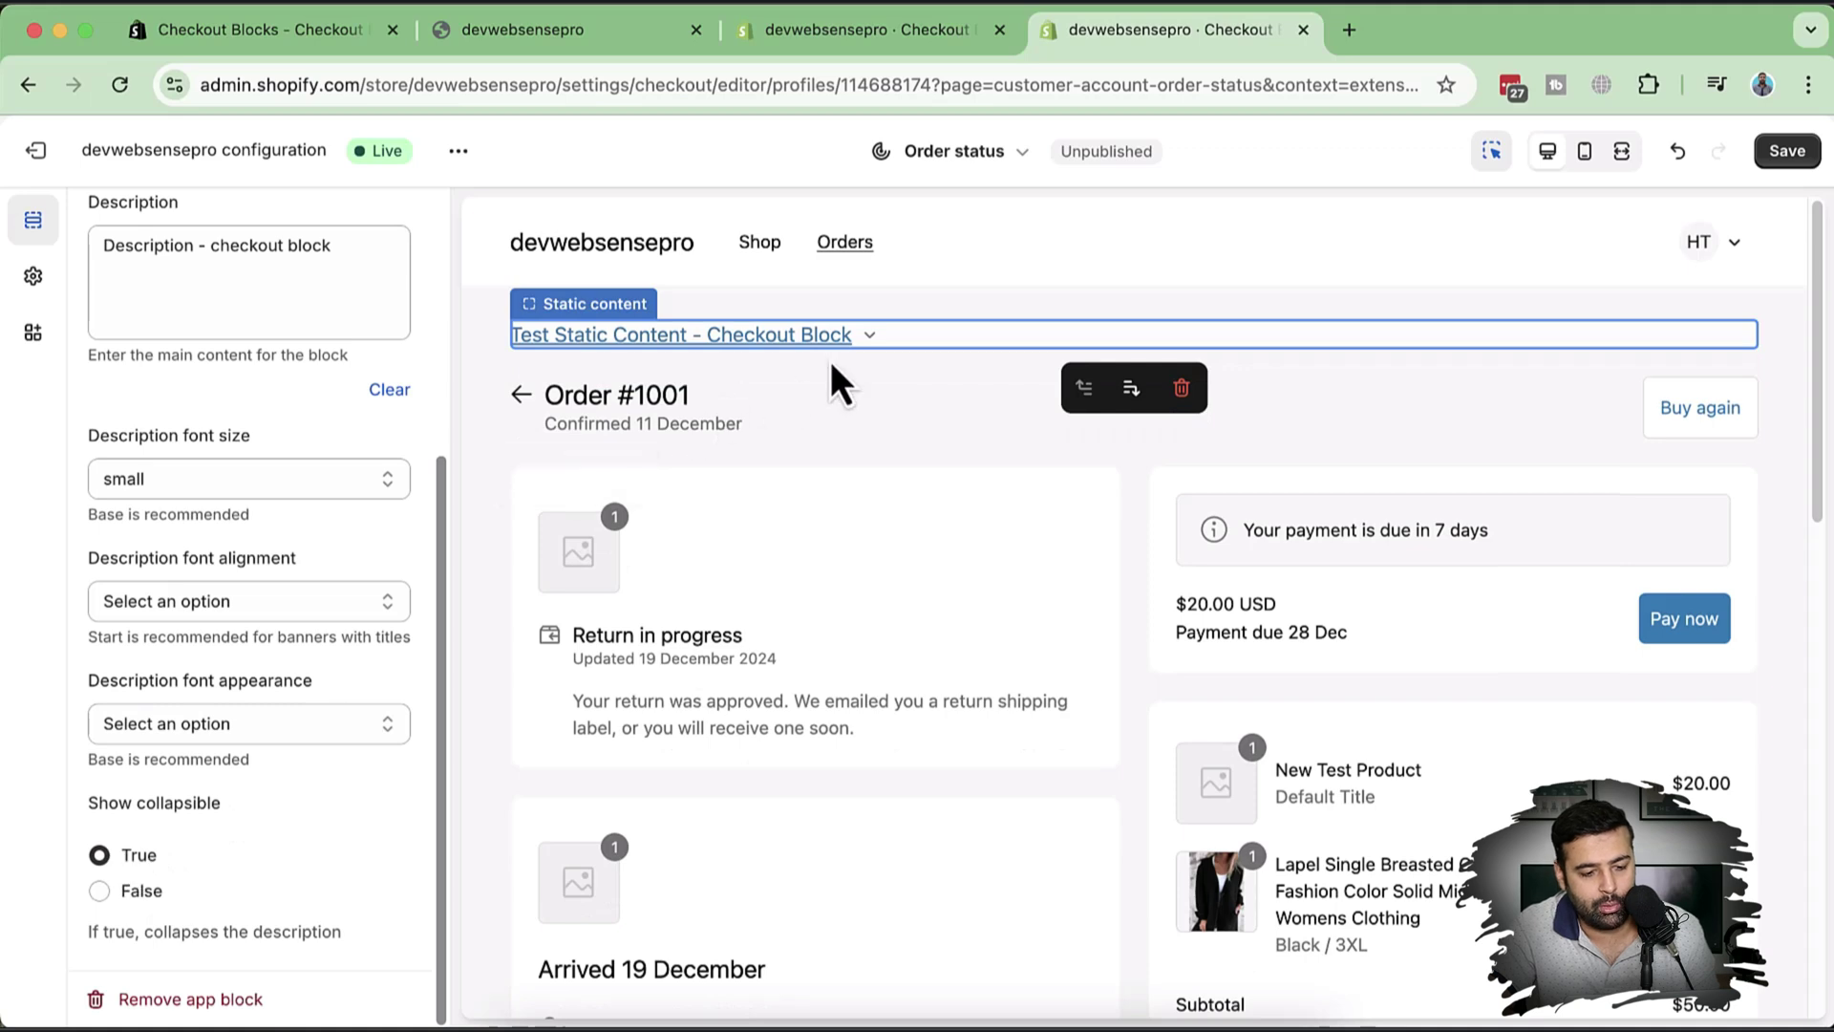
{"action": "left_click", "coordinate": [870, 336]}
{"action": "left_click", "coordinate": [870, 336]}
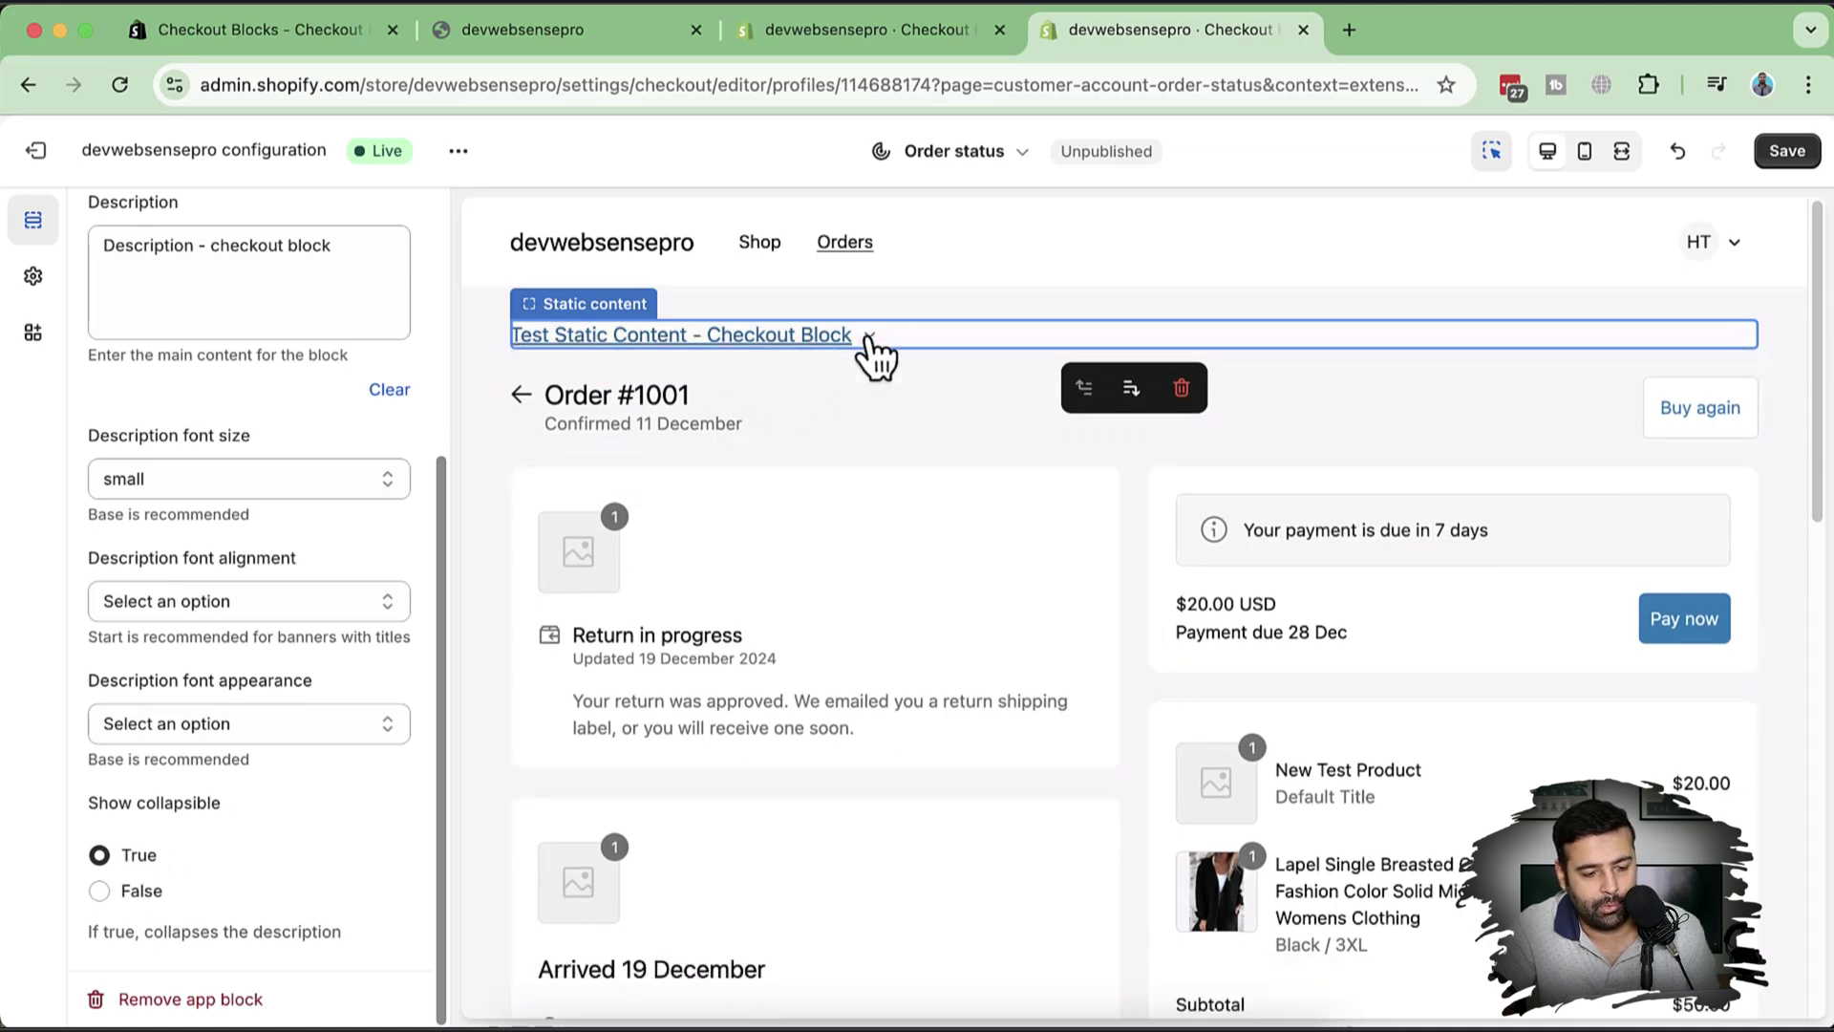
{"action": "left_click", "coordinate": [99, 890]}
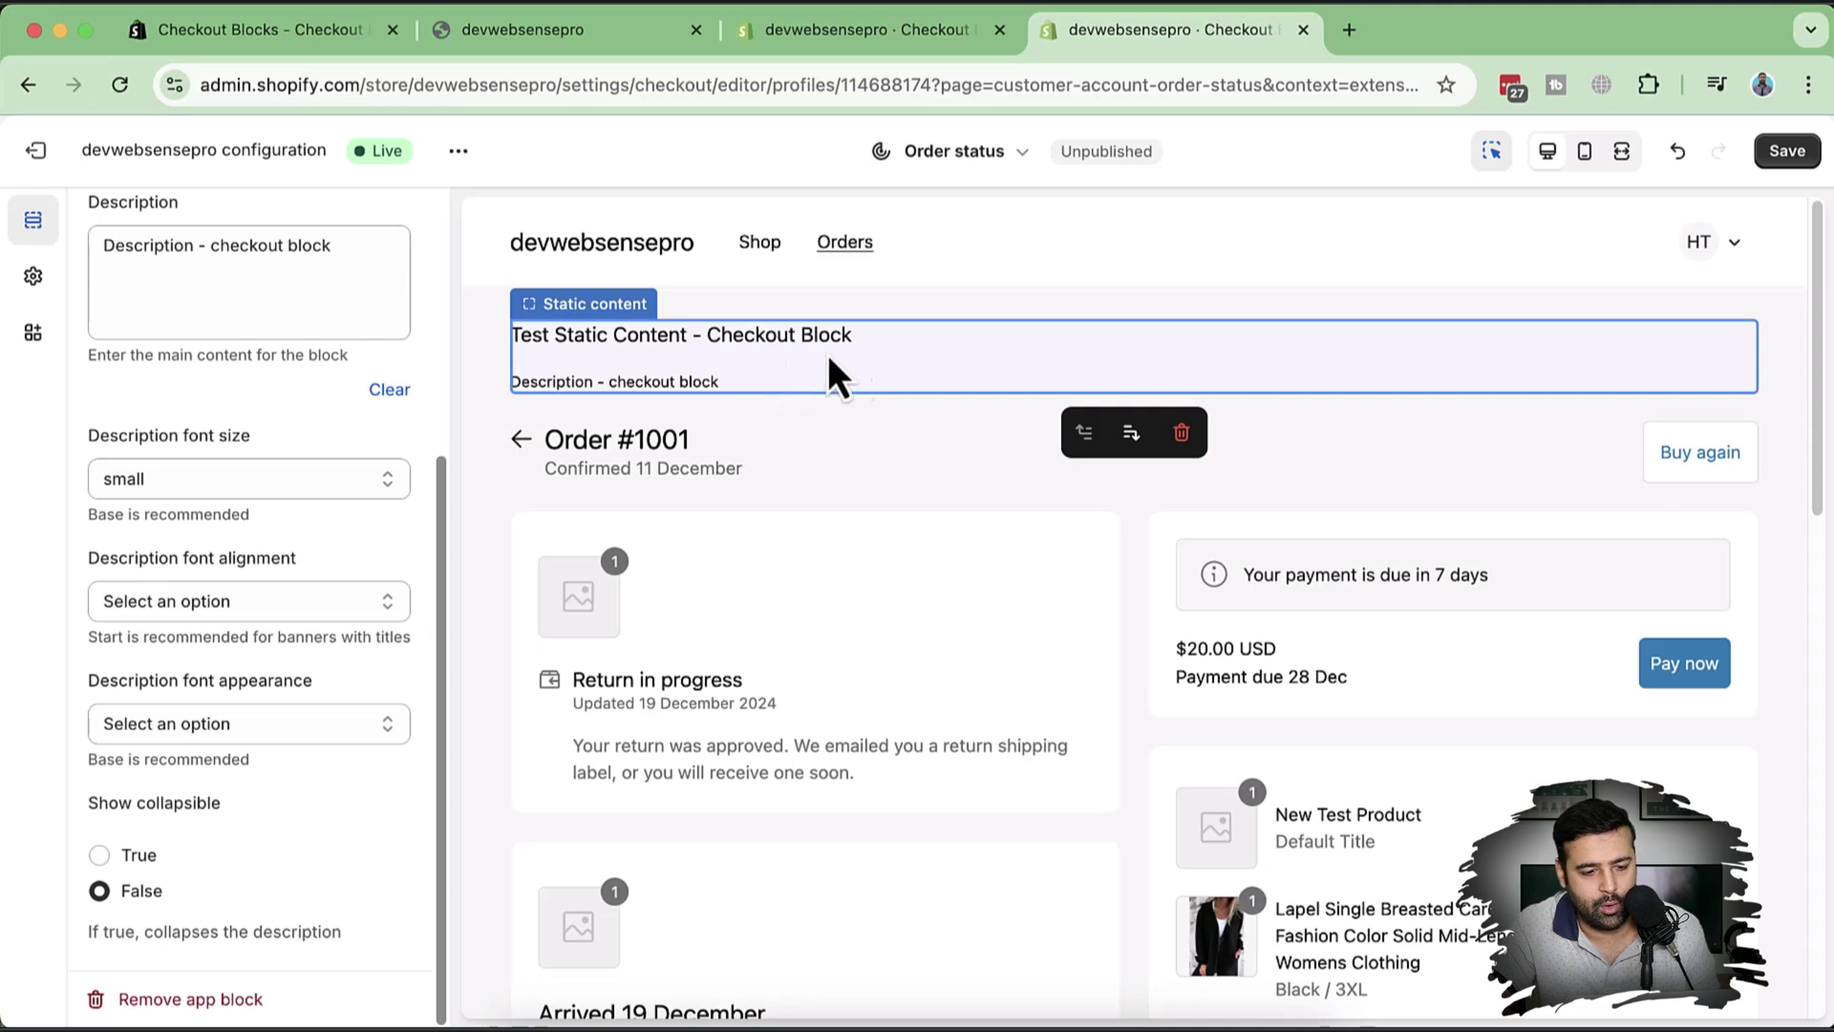
Check over the static content block's settings and preview, and save the Order status page changes.
{"action": "scroll", "coordinate": [1033, 650], "scroll_direction": "down", "scroll_amount": 8}
{"action": "scroll", "coordinate": [1034, 649], "scroll_direction": "up", "scroll_amount": 8}
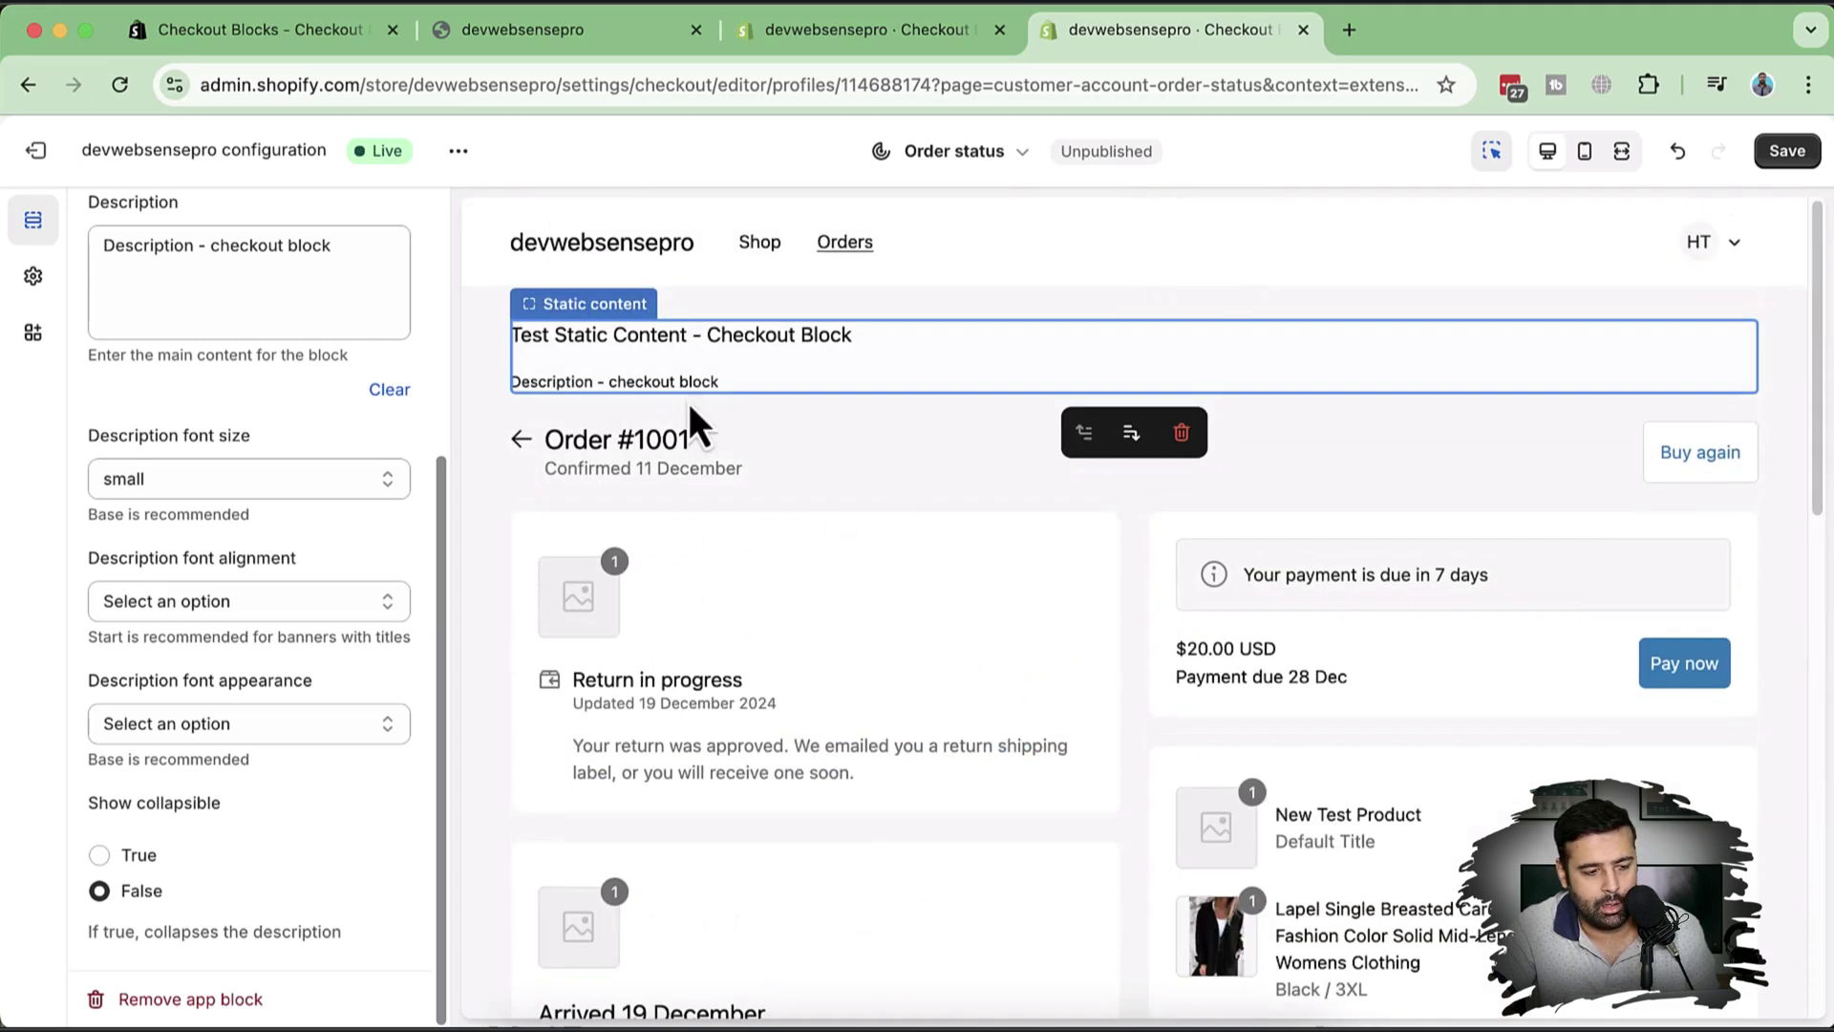
{"action": "scroll", "coordinate": [243, 603], "scroll_direction": "up", "scroll_amount": 5}
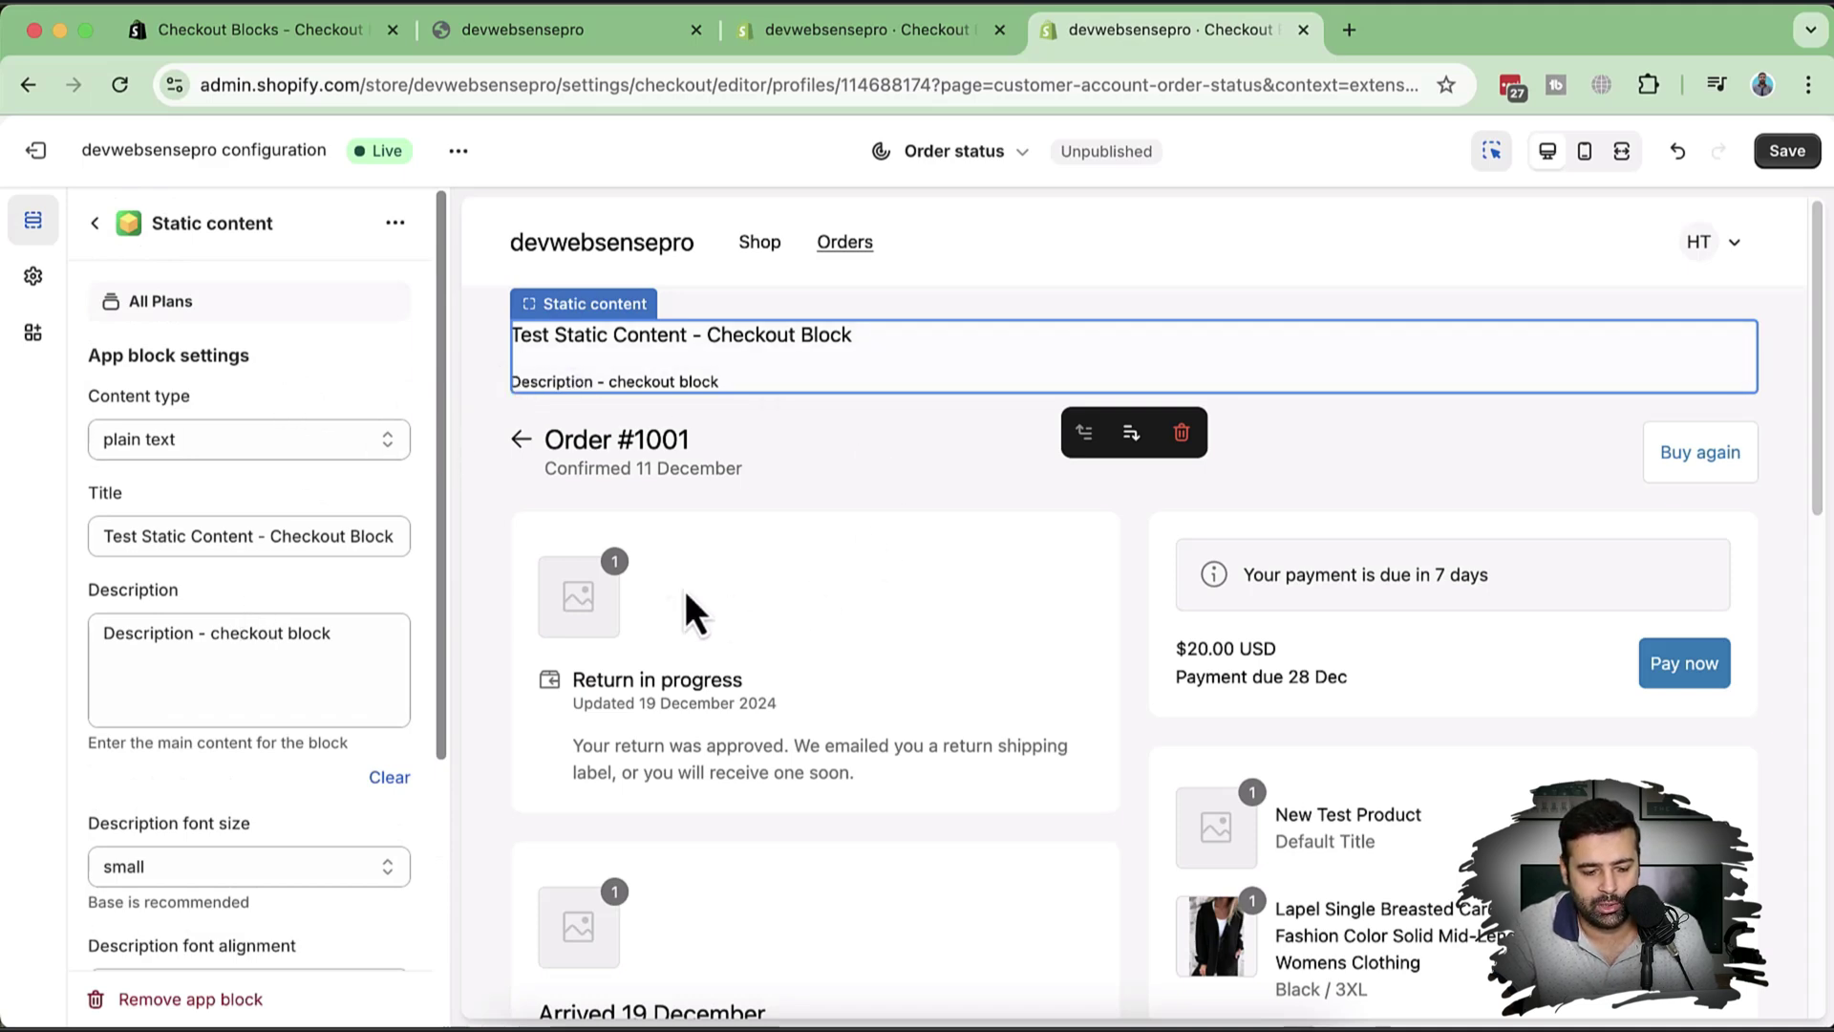
{"action": "scroll", "coordinate": [1318, 544], "scroll_direction": "down", "scroll_amount": 10}
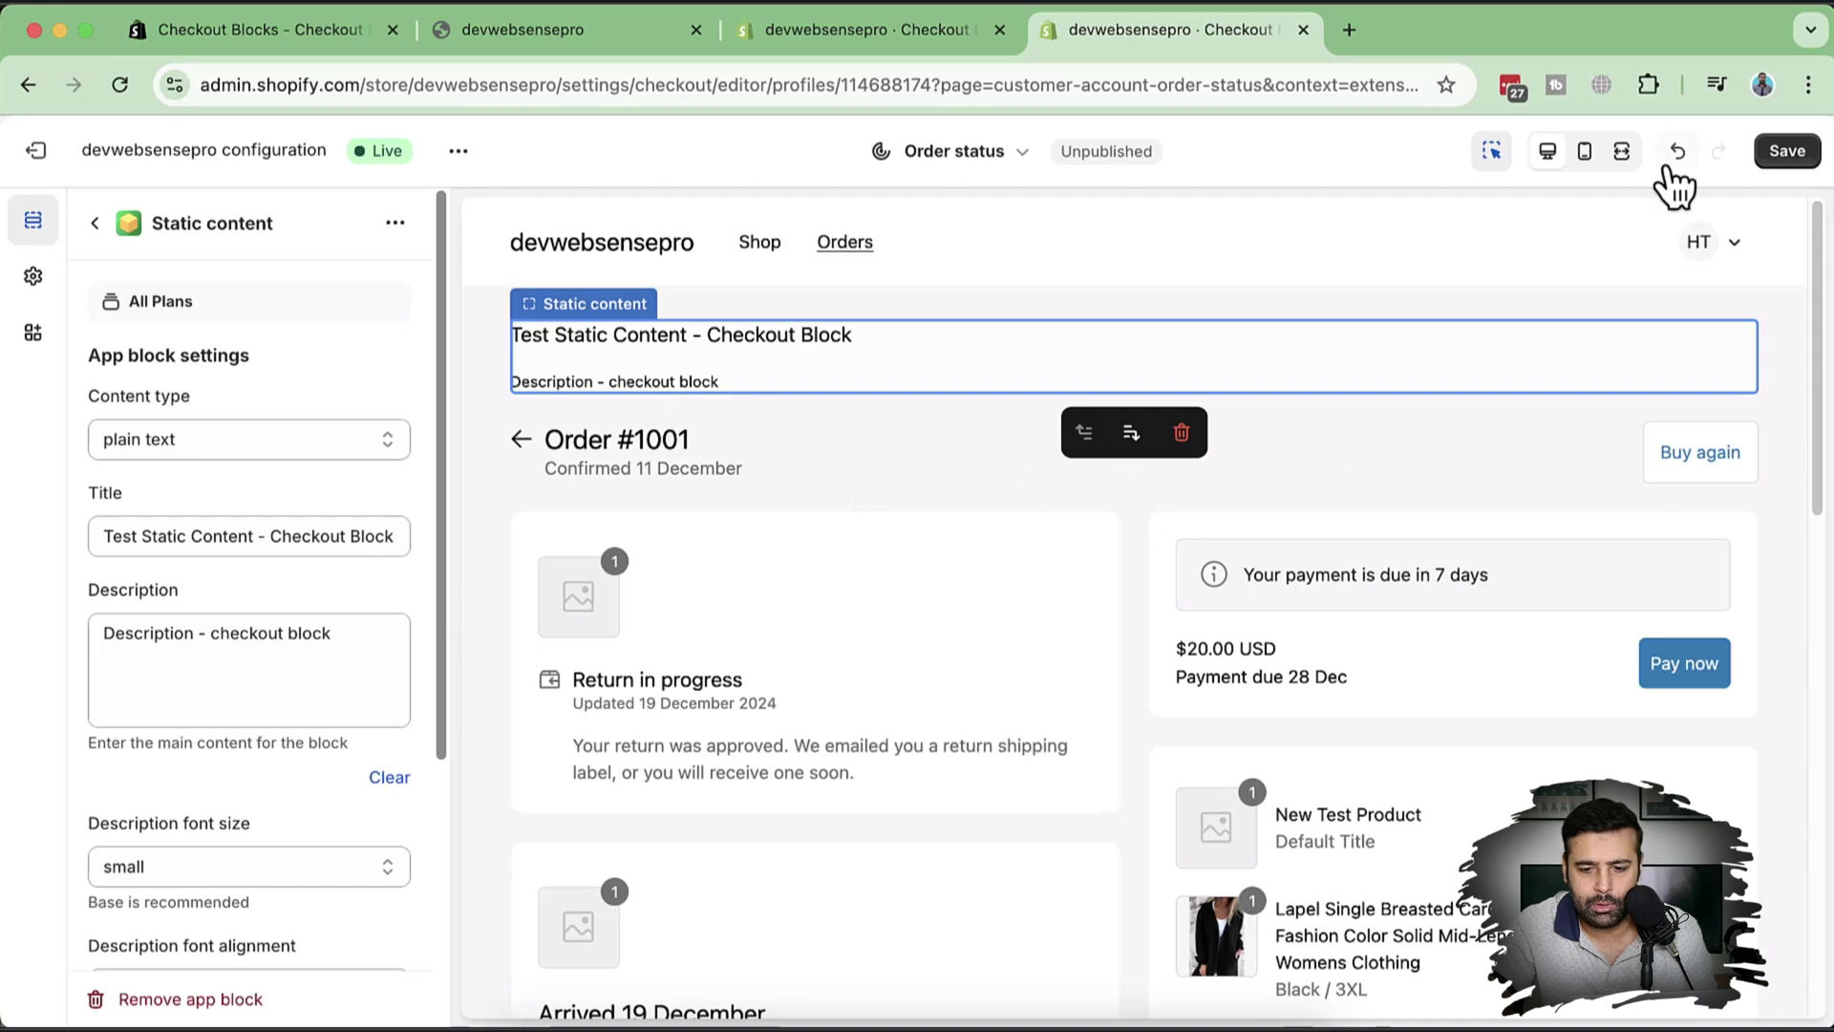
{"action": "left_click", "coordinate": [1783, 151]}
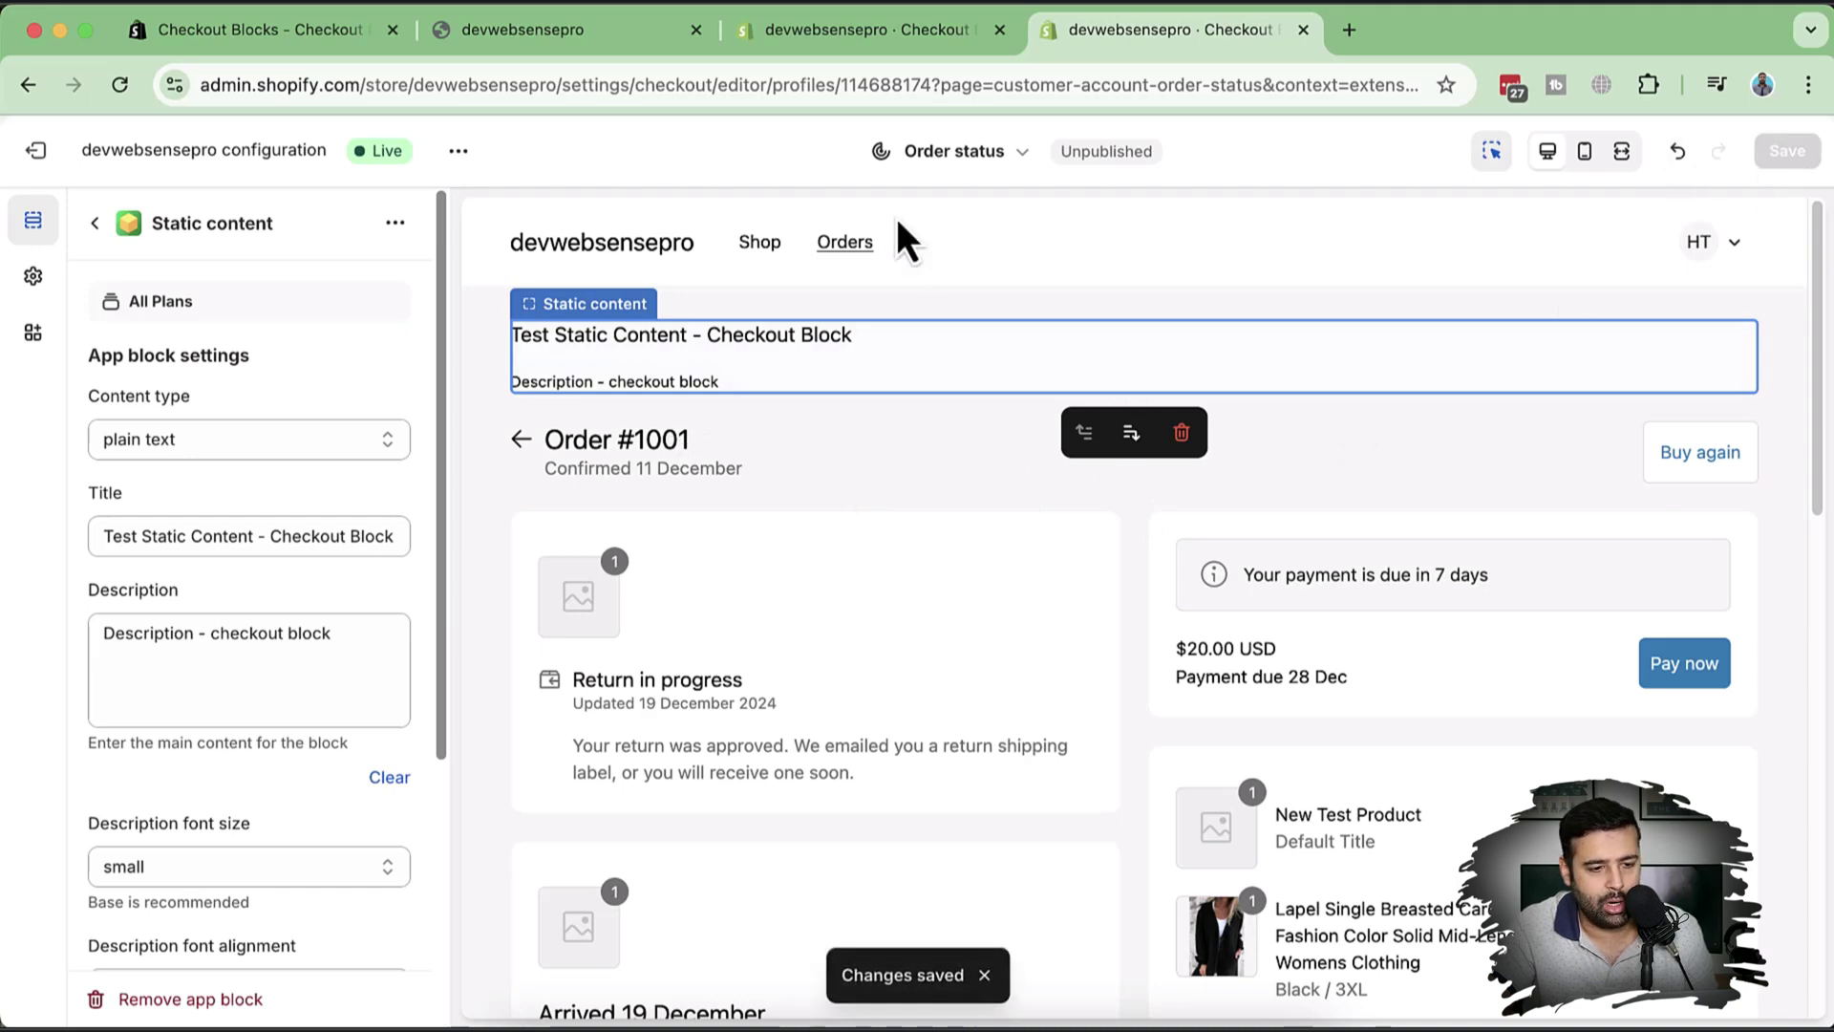
Back in the Checkout Blocks app, start a new Dynamic content block from the FAQ Accordion template.
{"action": "left_click", "coordinate": [845, 36]}
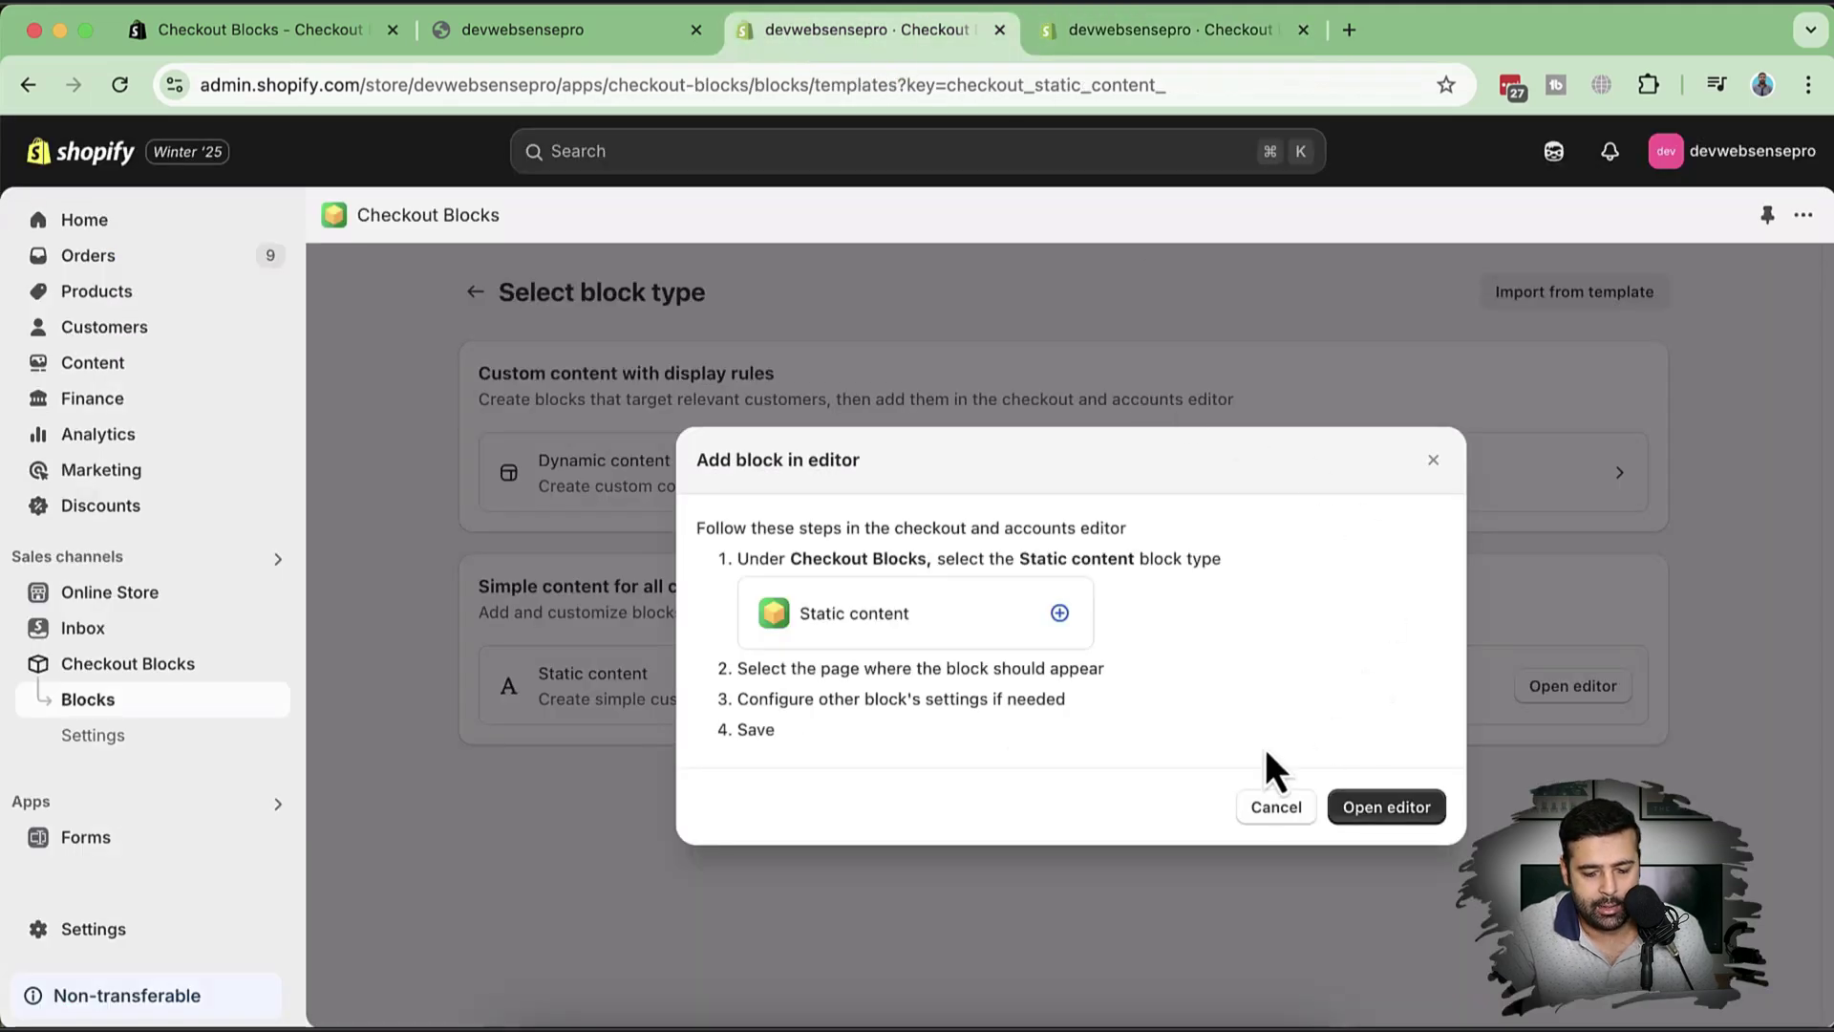
{"action": "left_click", "coordinate": [1433, 460]}
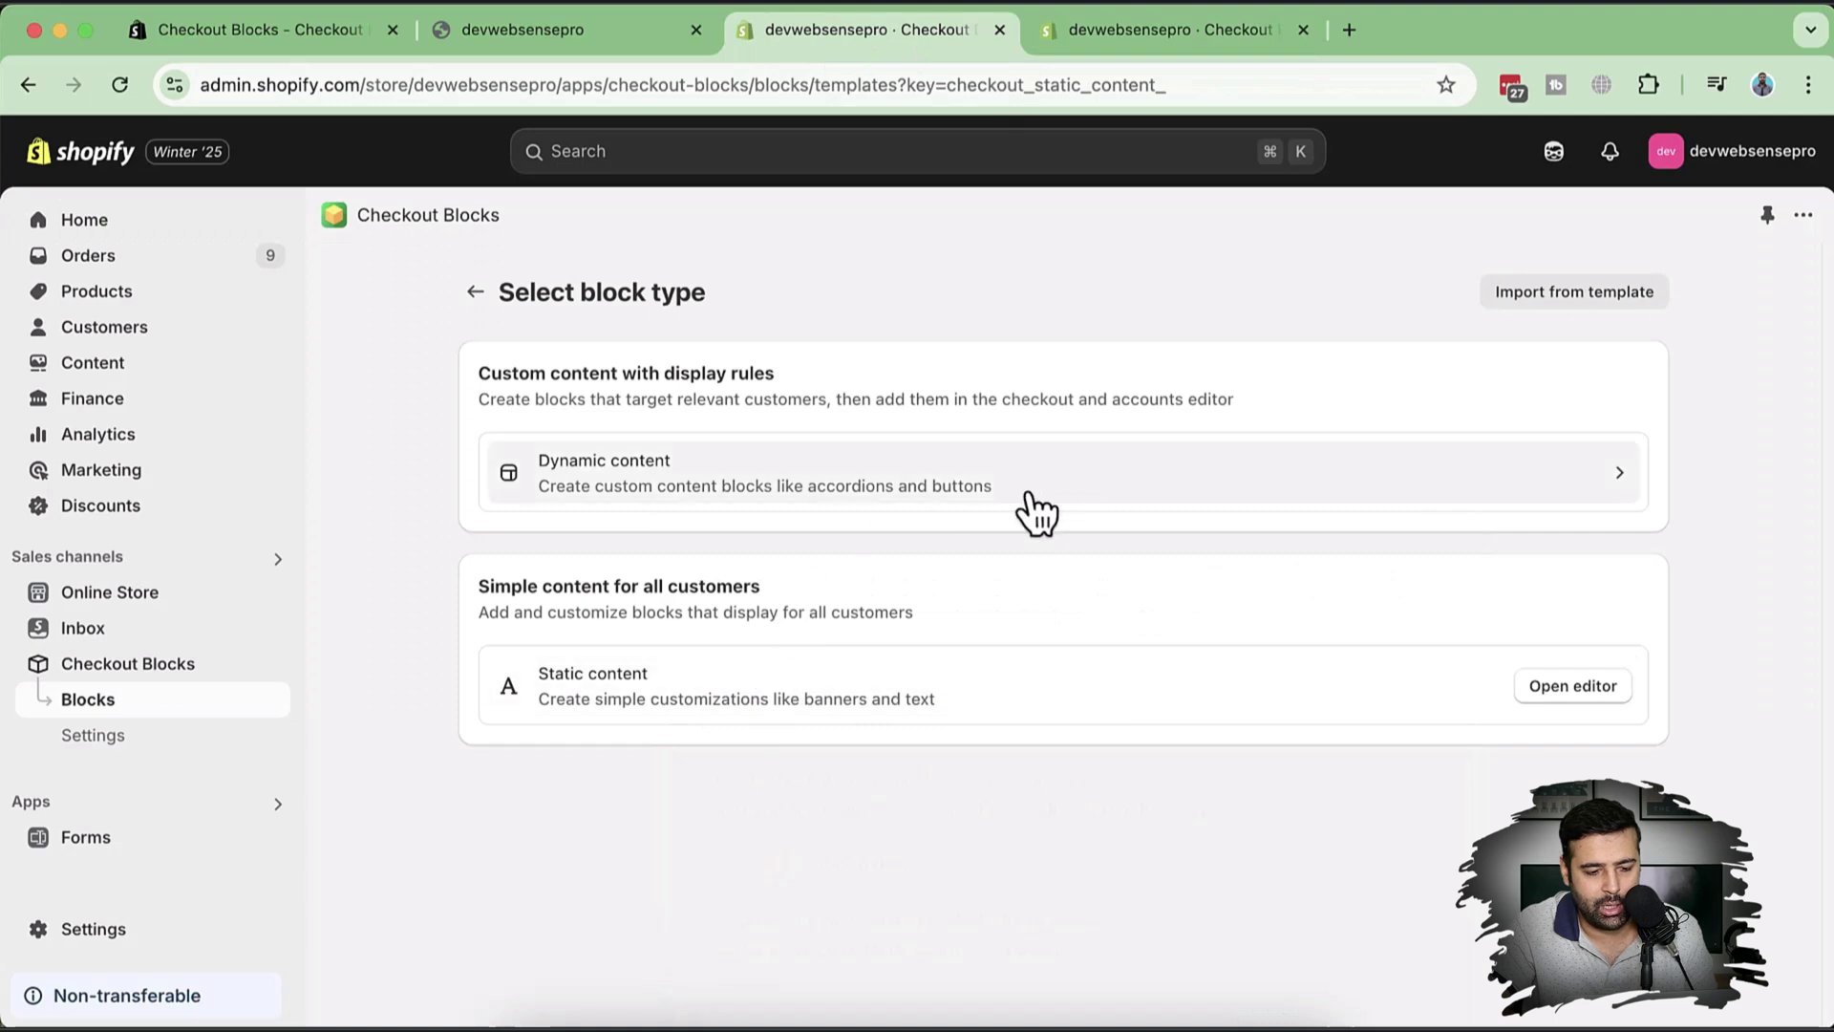
{"action": "left_click", "coordinate": [968, 489]}
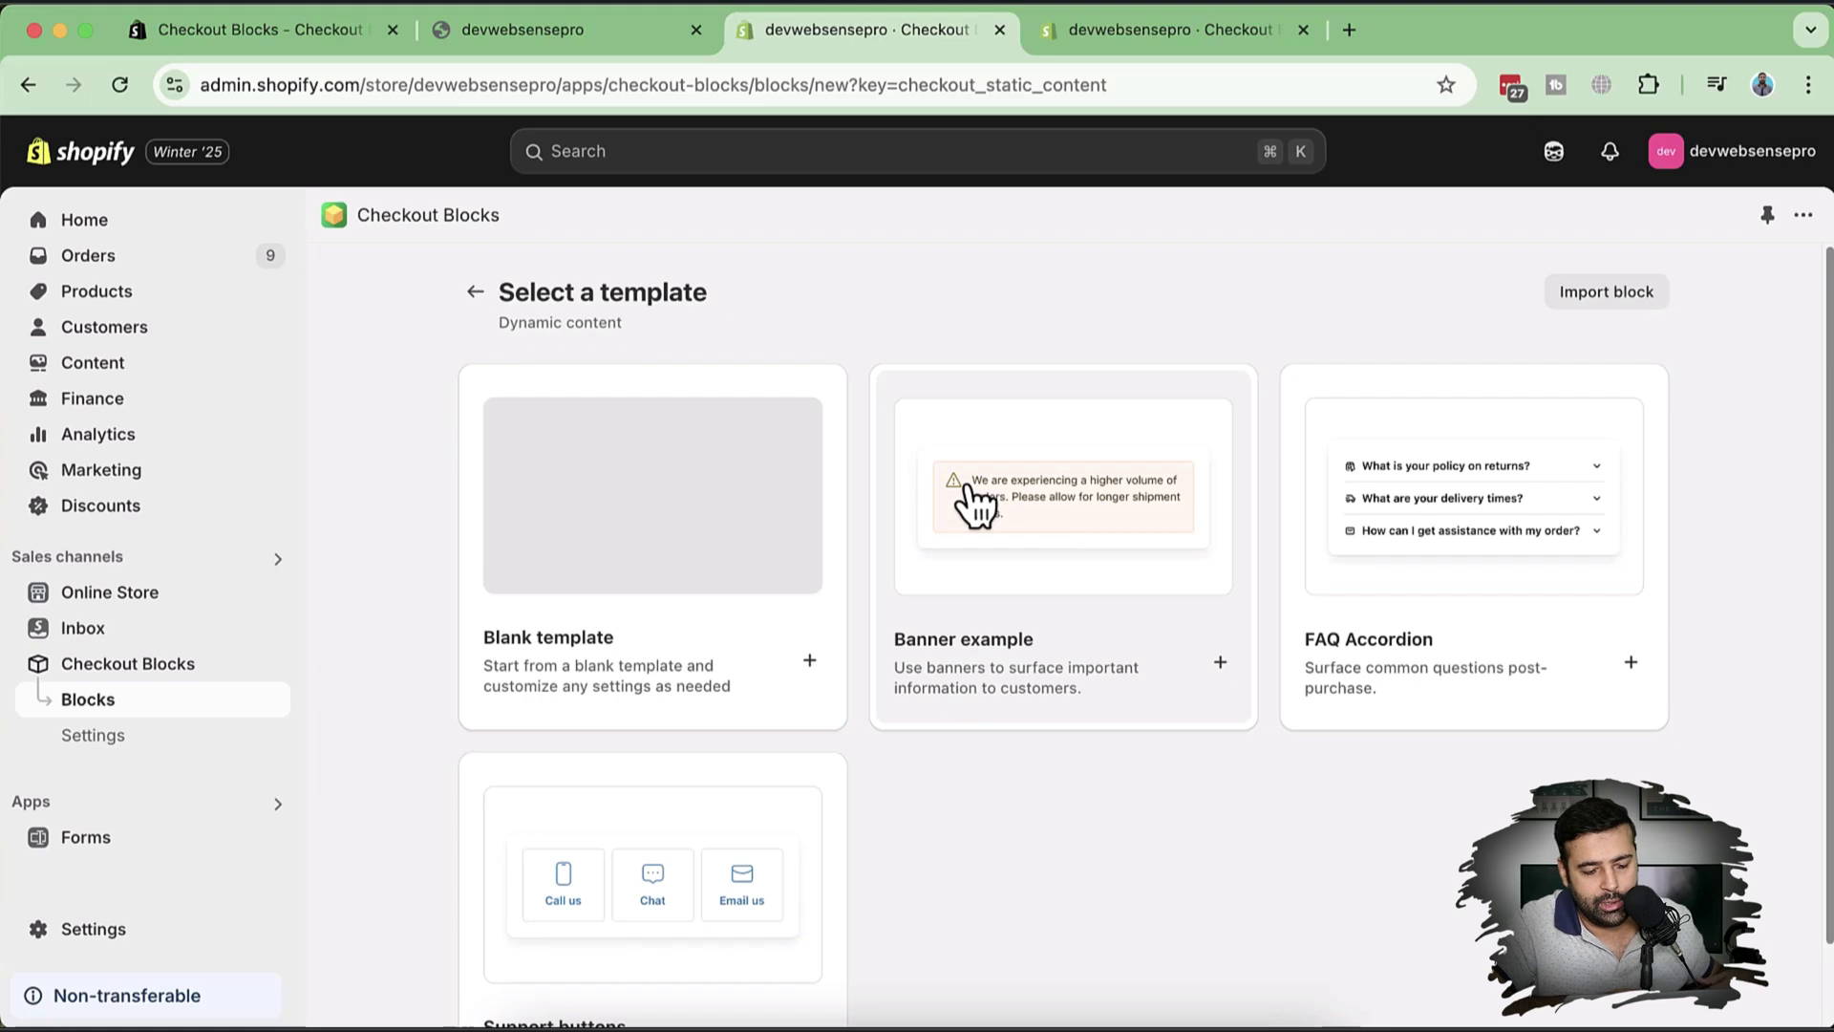
{"action": "scroll", "coordinate": [775, 388], "scroll_direction": "down", "scroll_amount": 2}
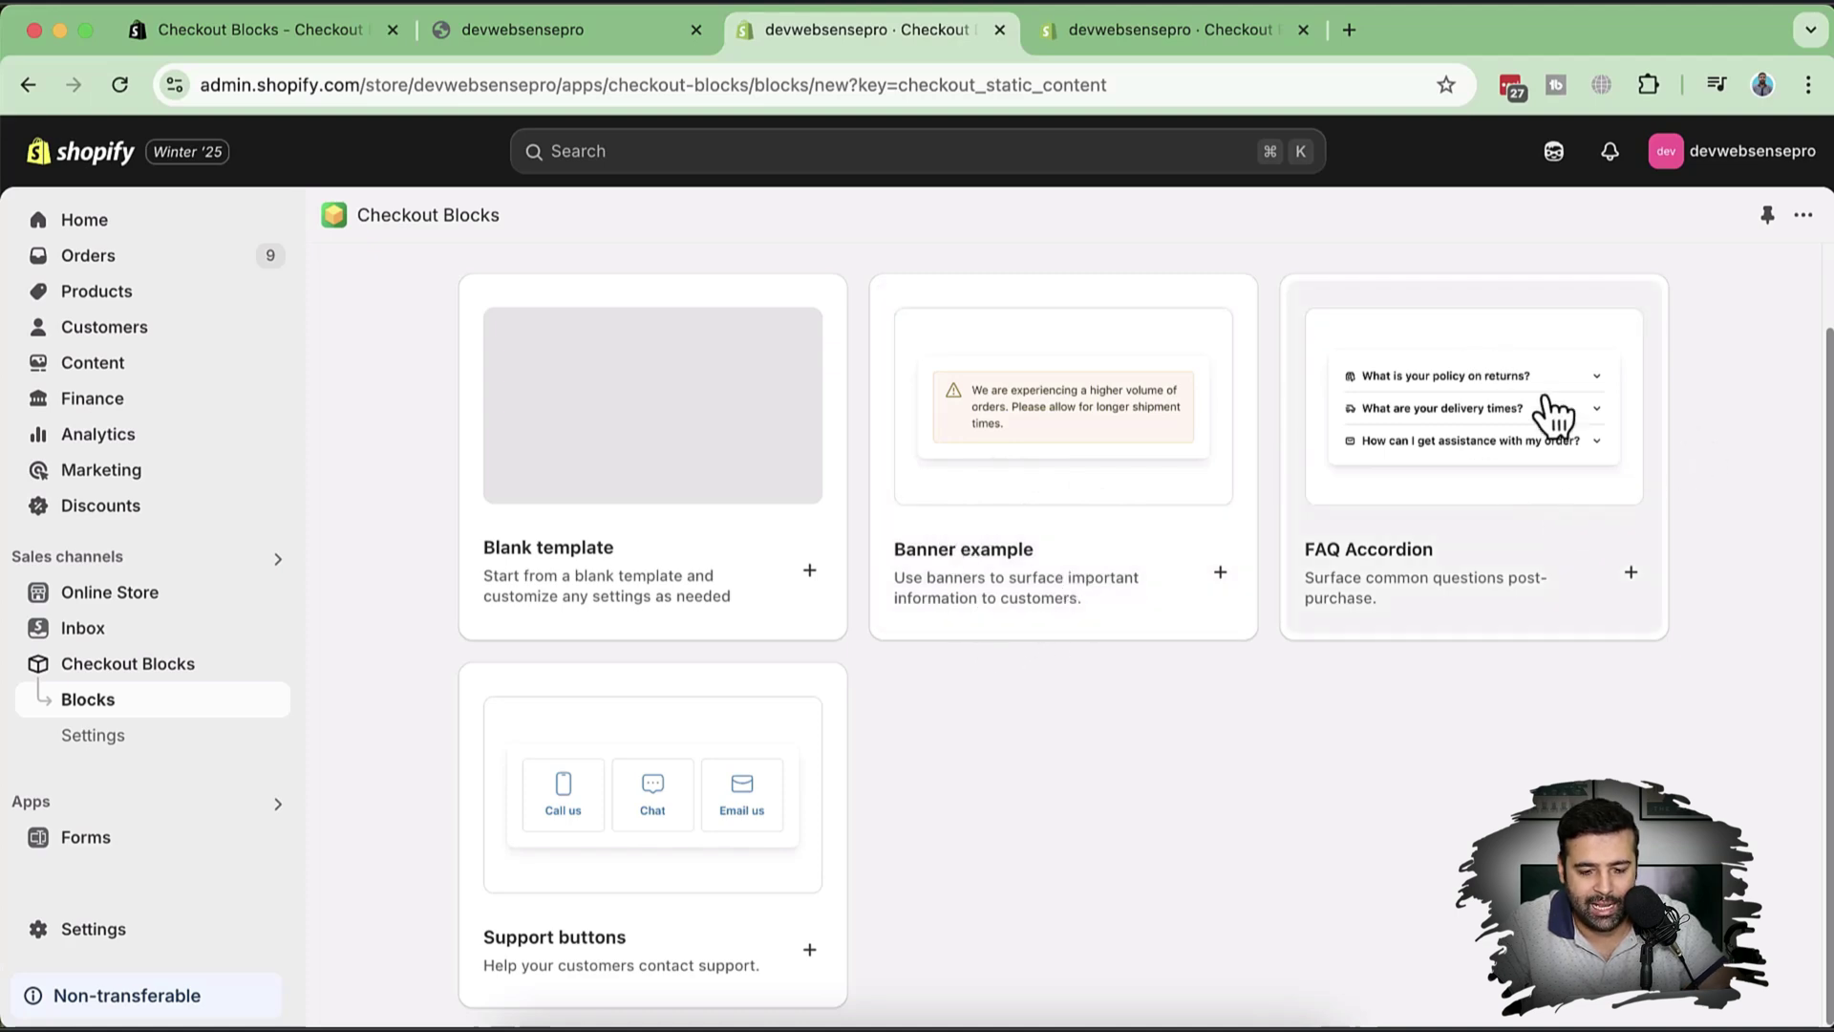
{"action": "scroll", "coordinate": [1547, 622], "scroll_direction": "up", "scroll_amount": 2}
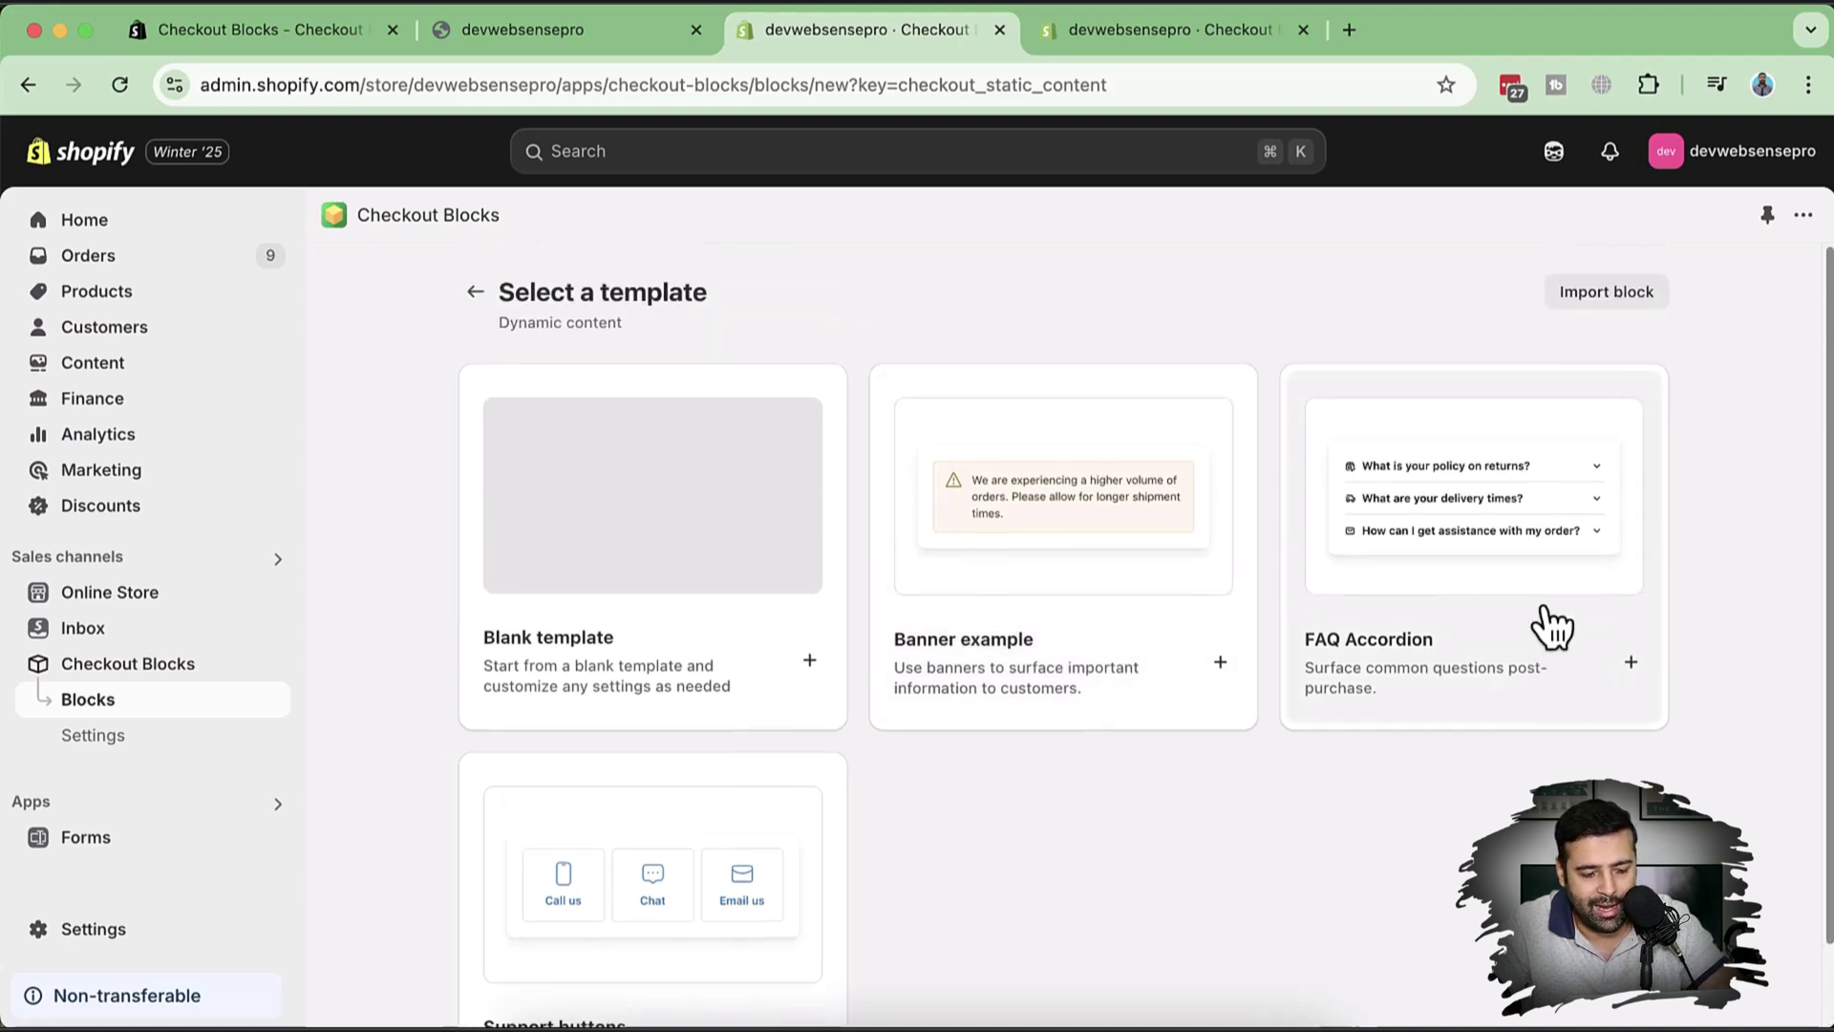
{"action": "left_click", "coordinate": [1507, 554]}
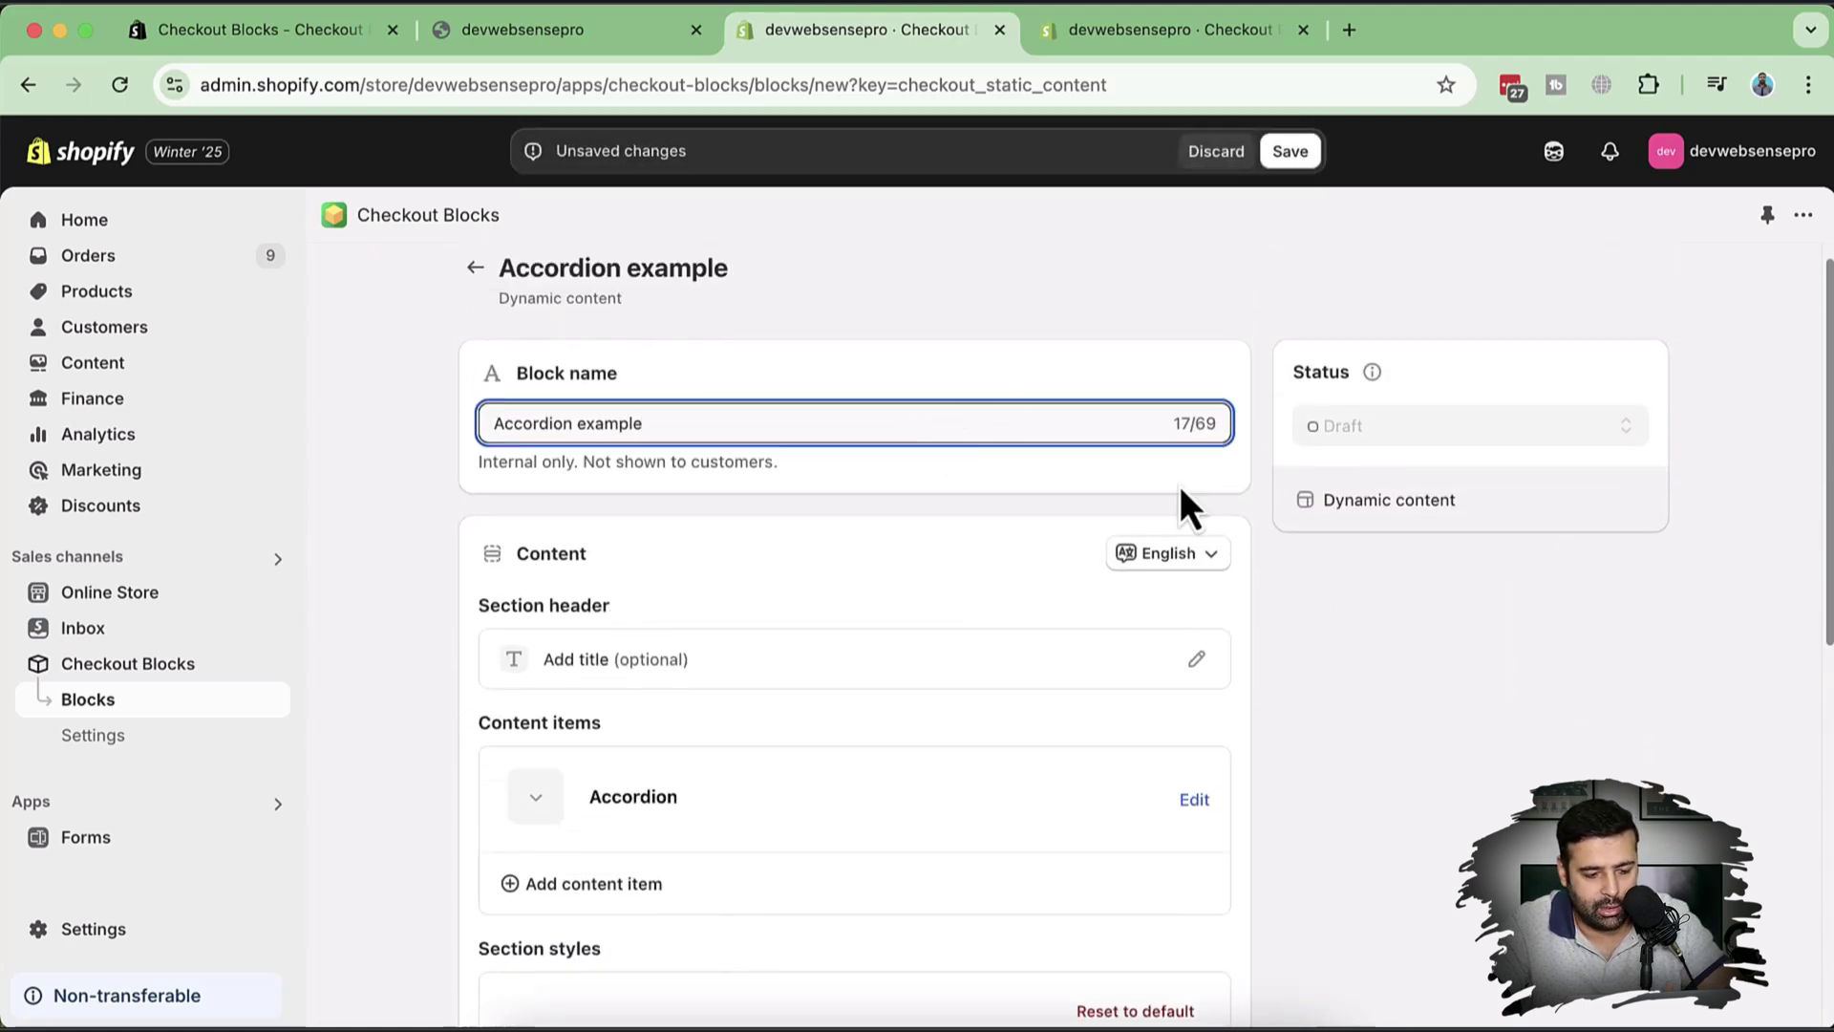
Title the section header "Accordion" and replace the returns and exchanges tab's description with "Return and exchange accordion text".
{"action": "scroll", "coordinate": [1318, 478], "scroll_direction": "down", "scroll_amount": 2}
{"action": "left_click", "coordinate": [972, 587]}
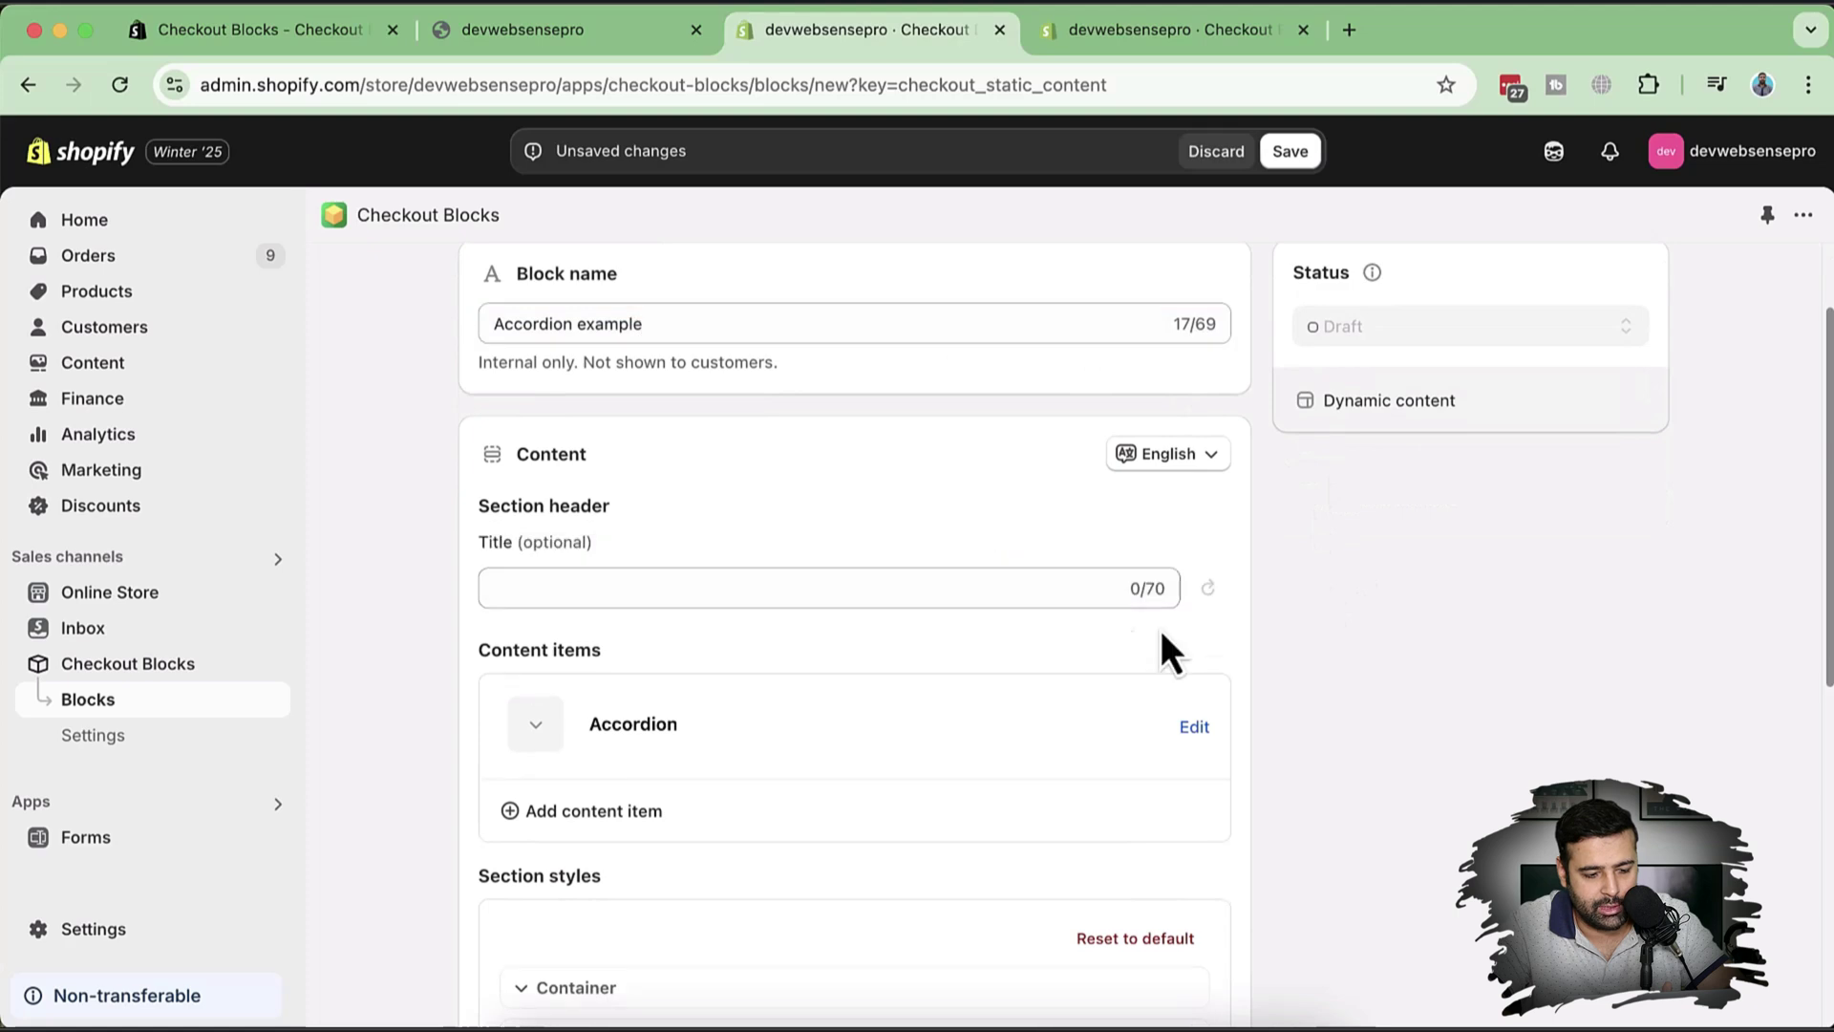
{"action": "left_click", "coordinate": [1001, 597]}
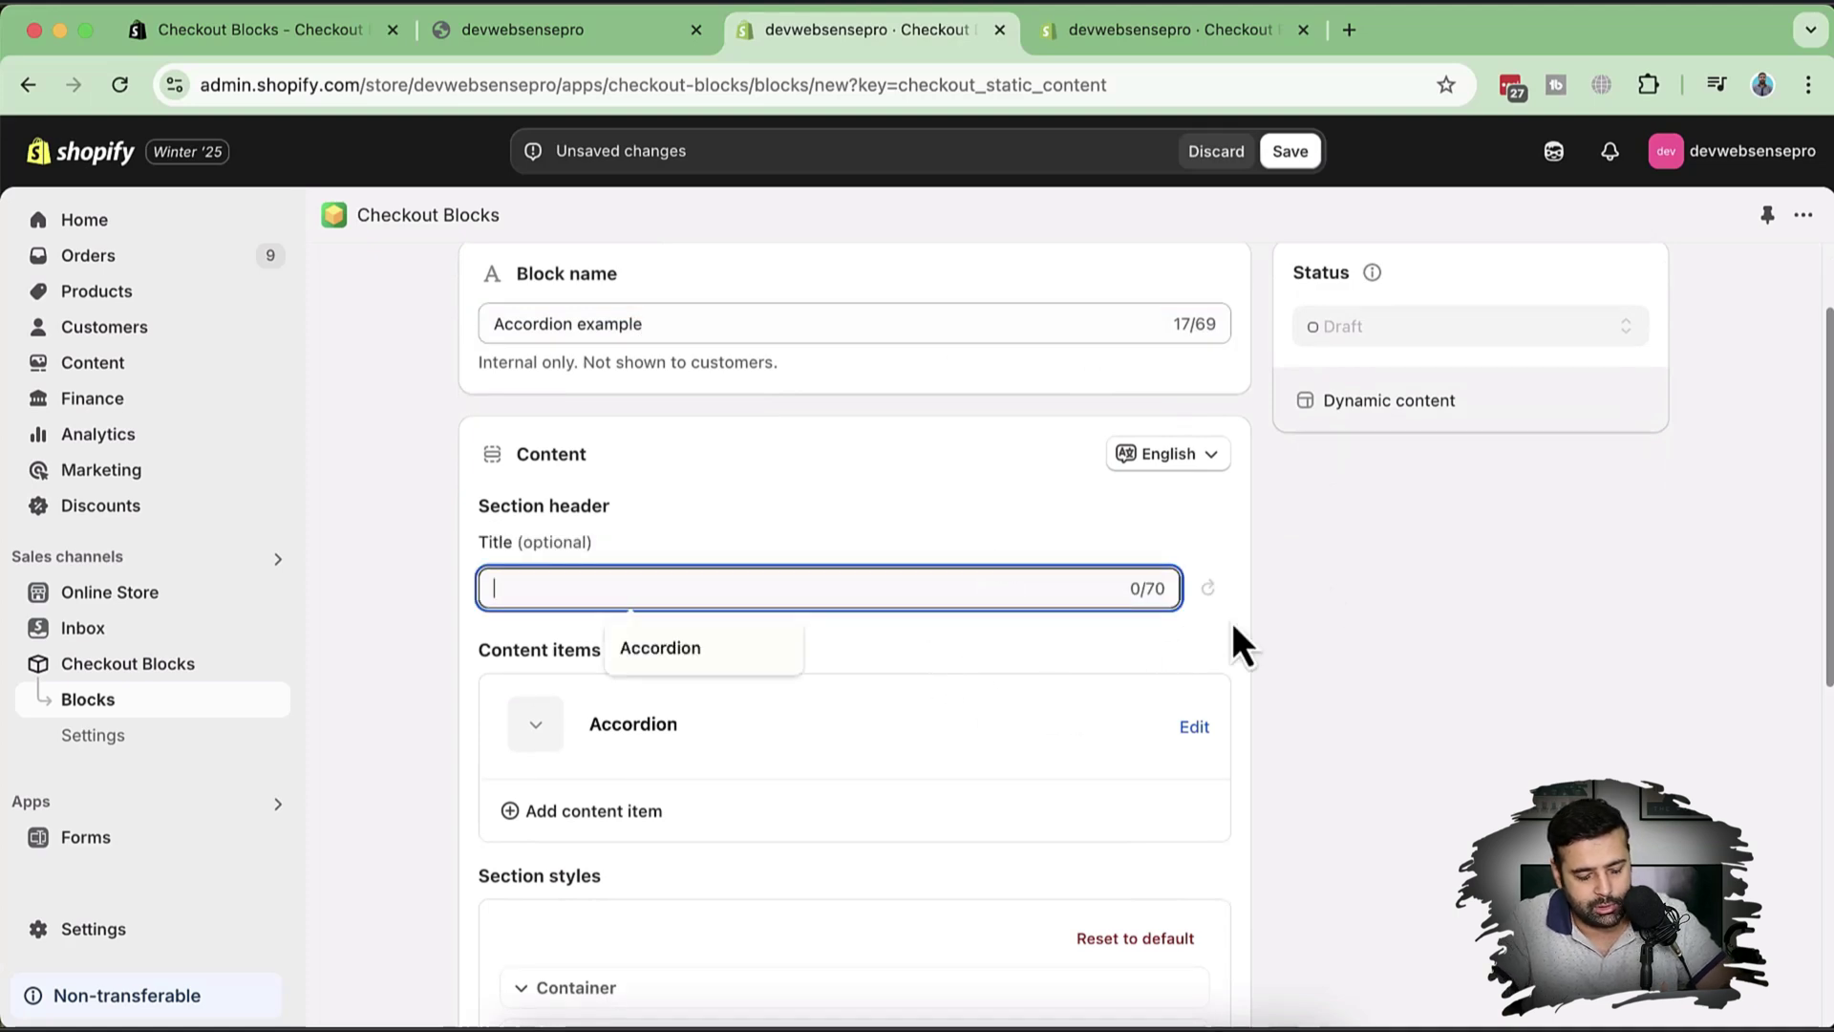
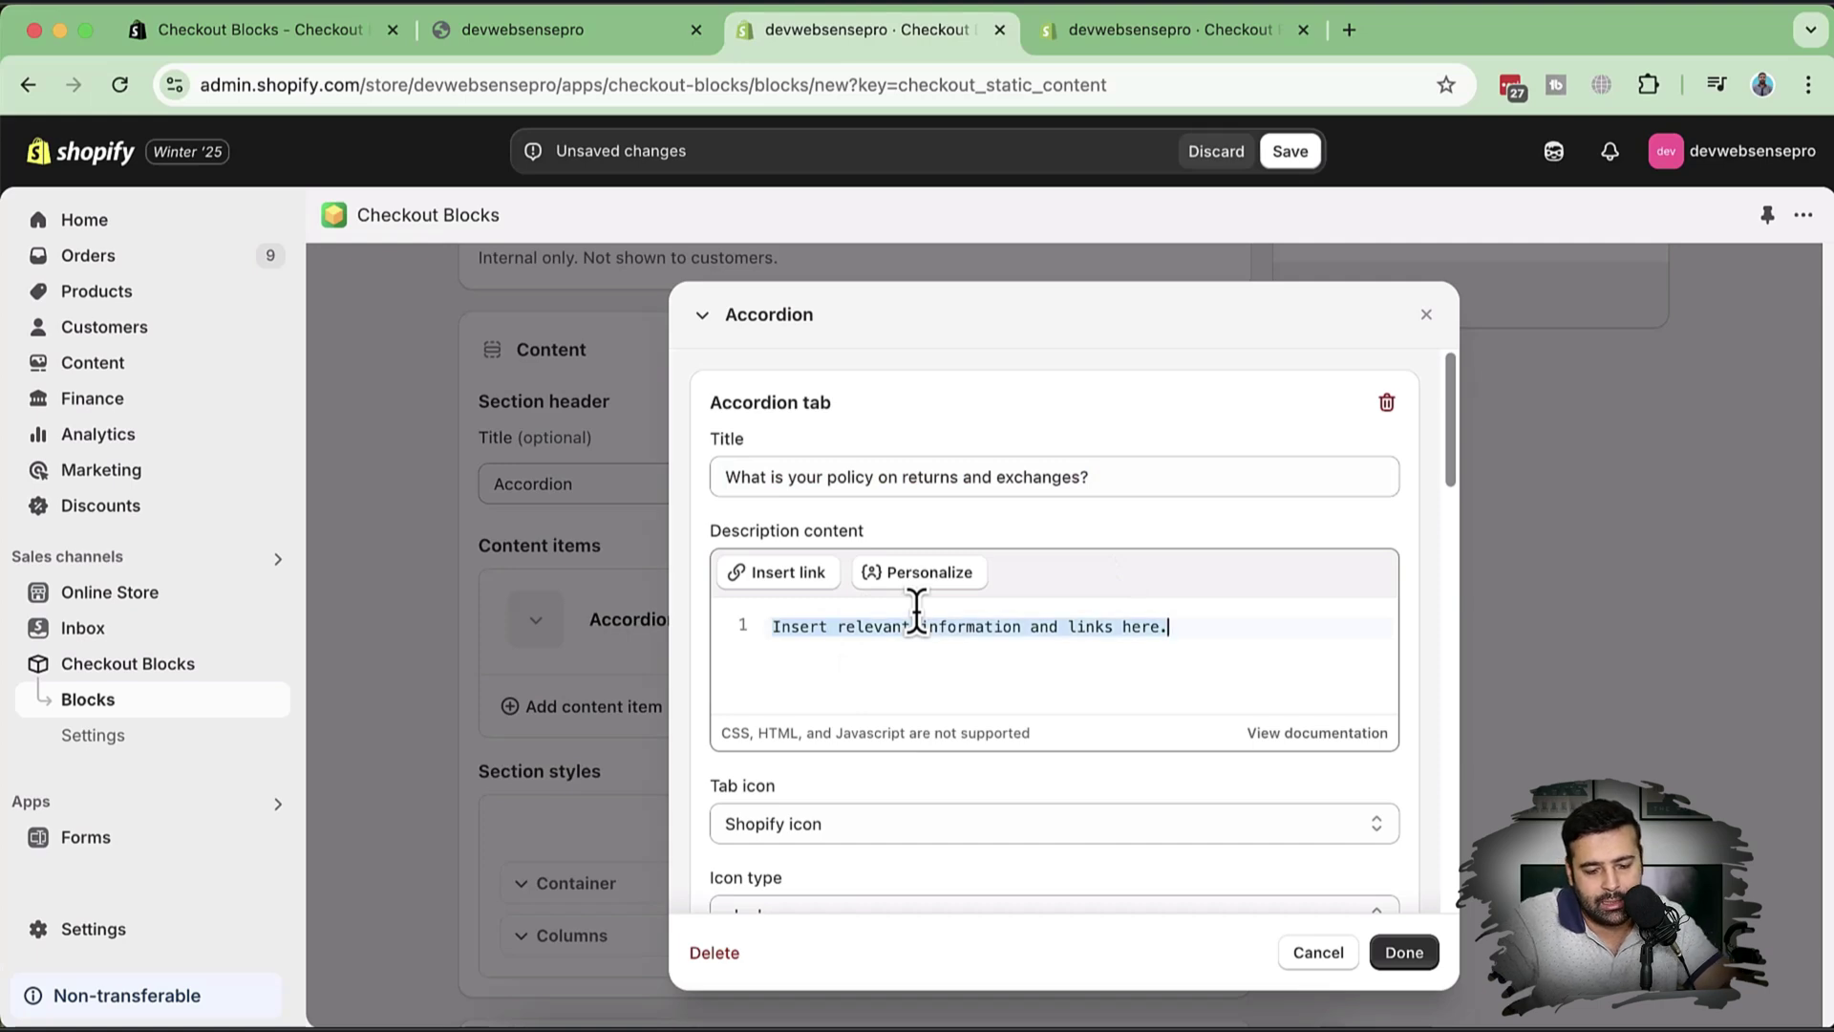
{"action": "type", "text": "R"}
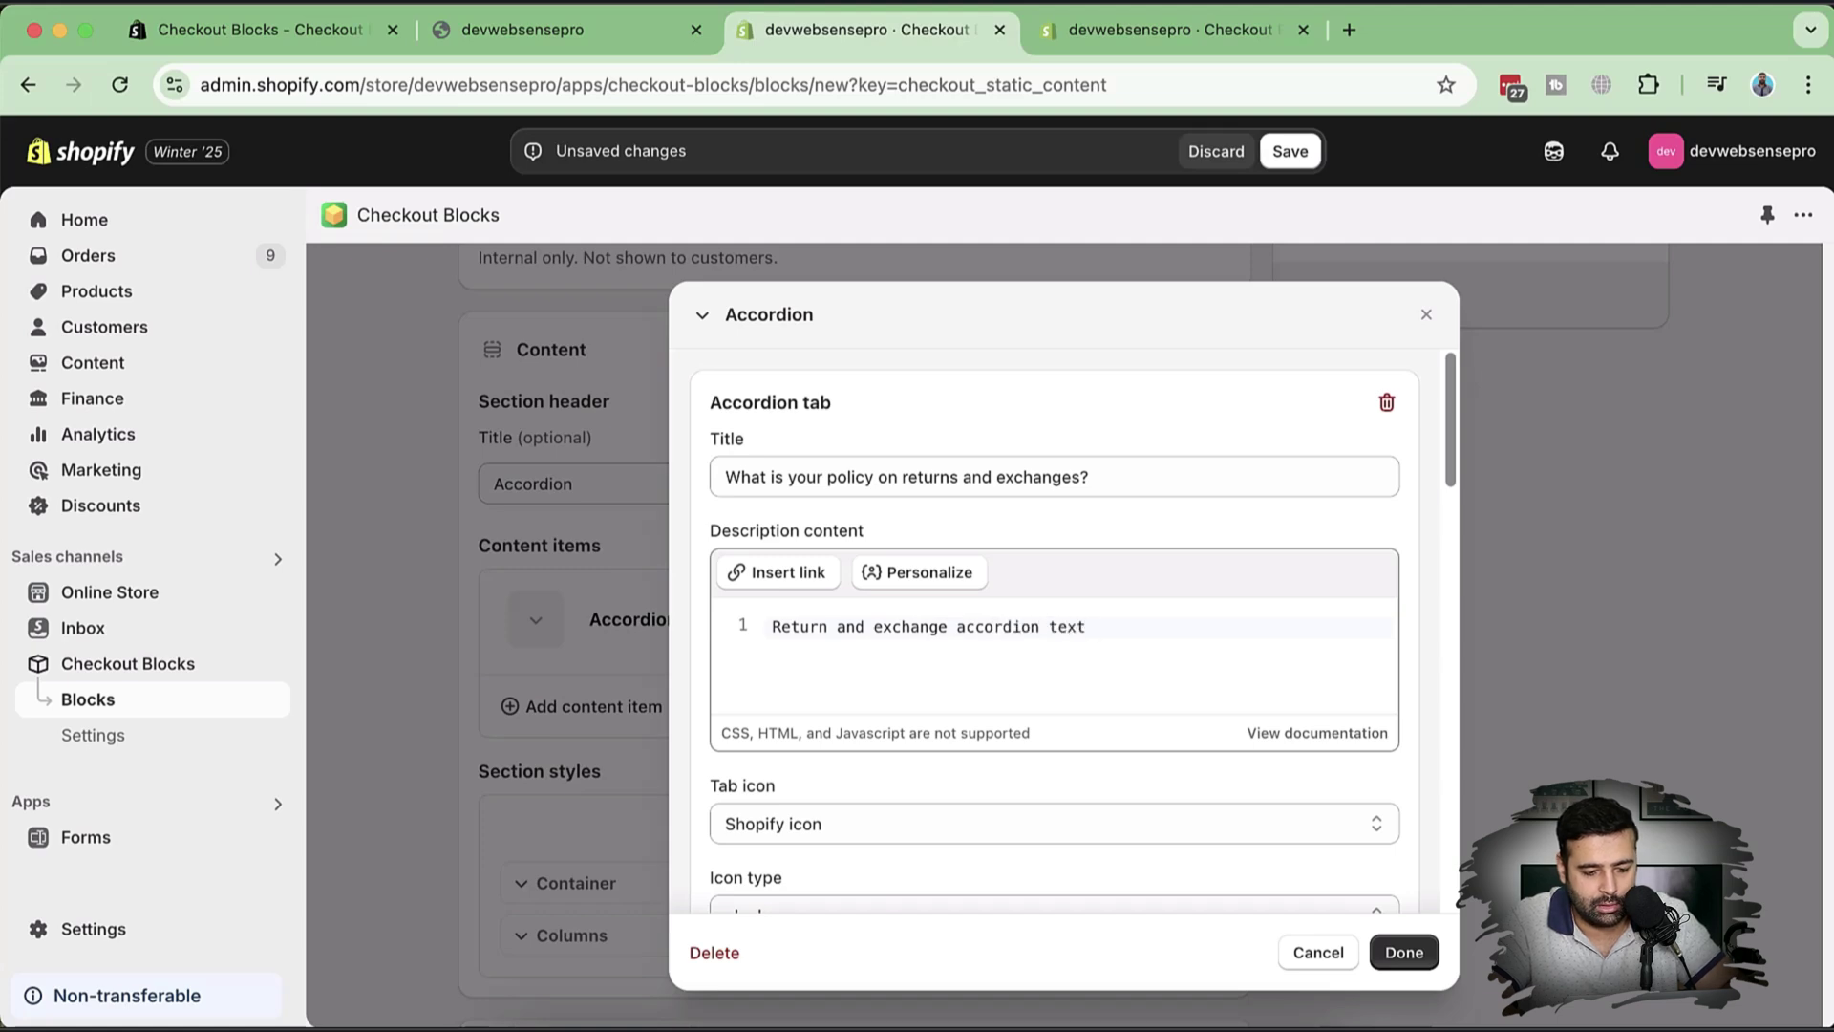
Examine the link insertion fields and the customer and shop variables available for personalizing the accordion tab's description.
{"action": "left_click", "coordinate": [785, 573]}
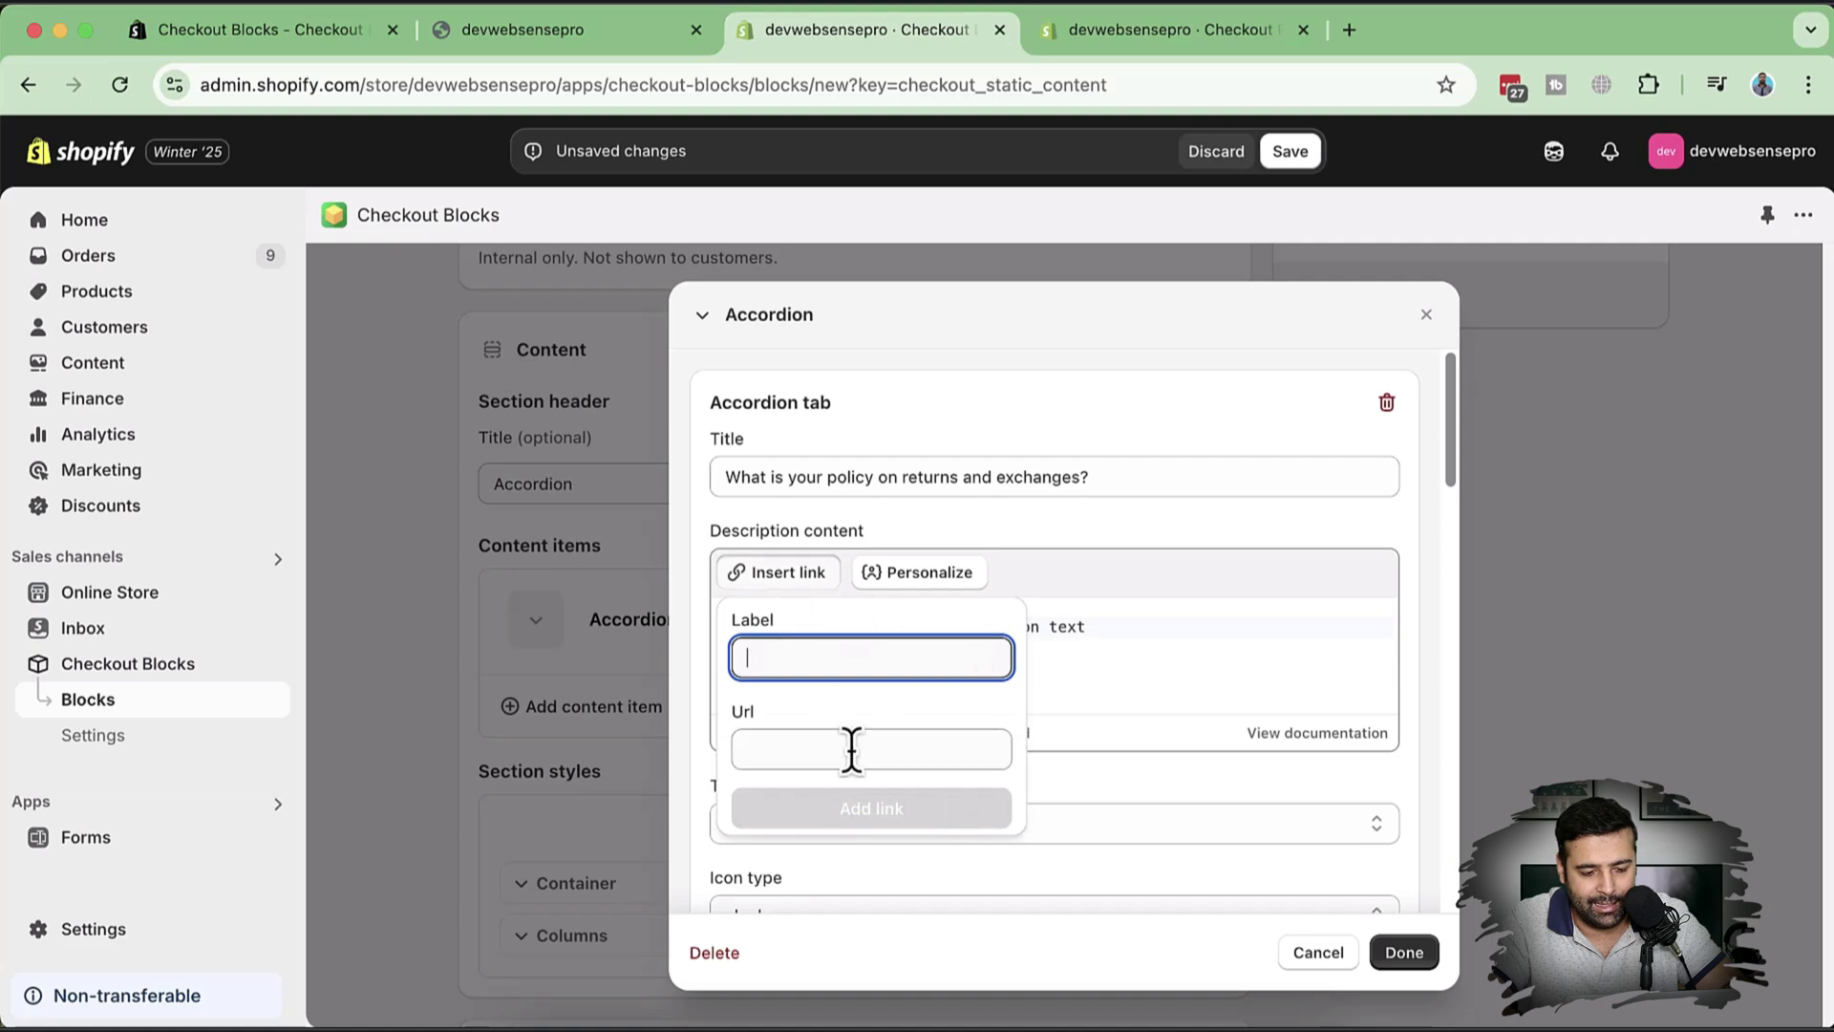
{"action": "left_click", "coordinate": [965, 594]}
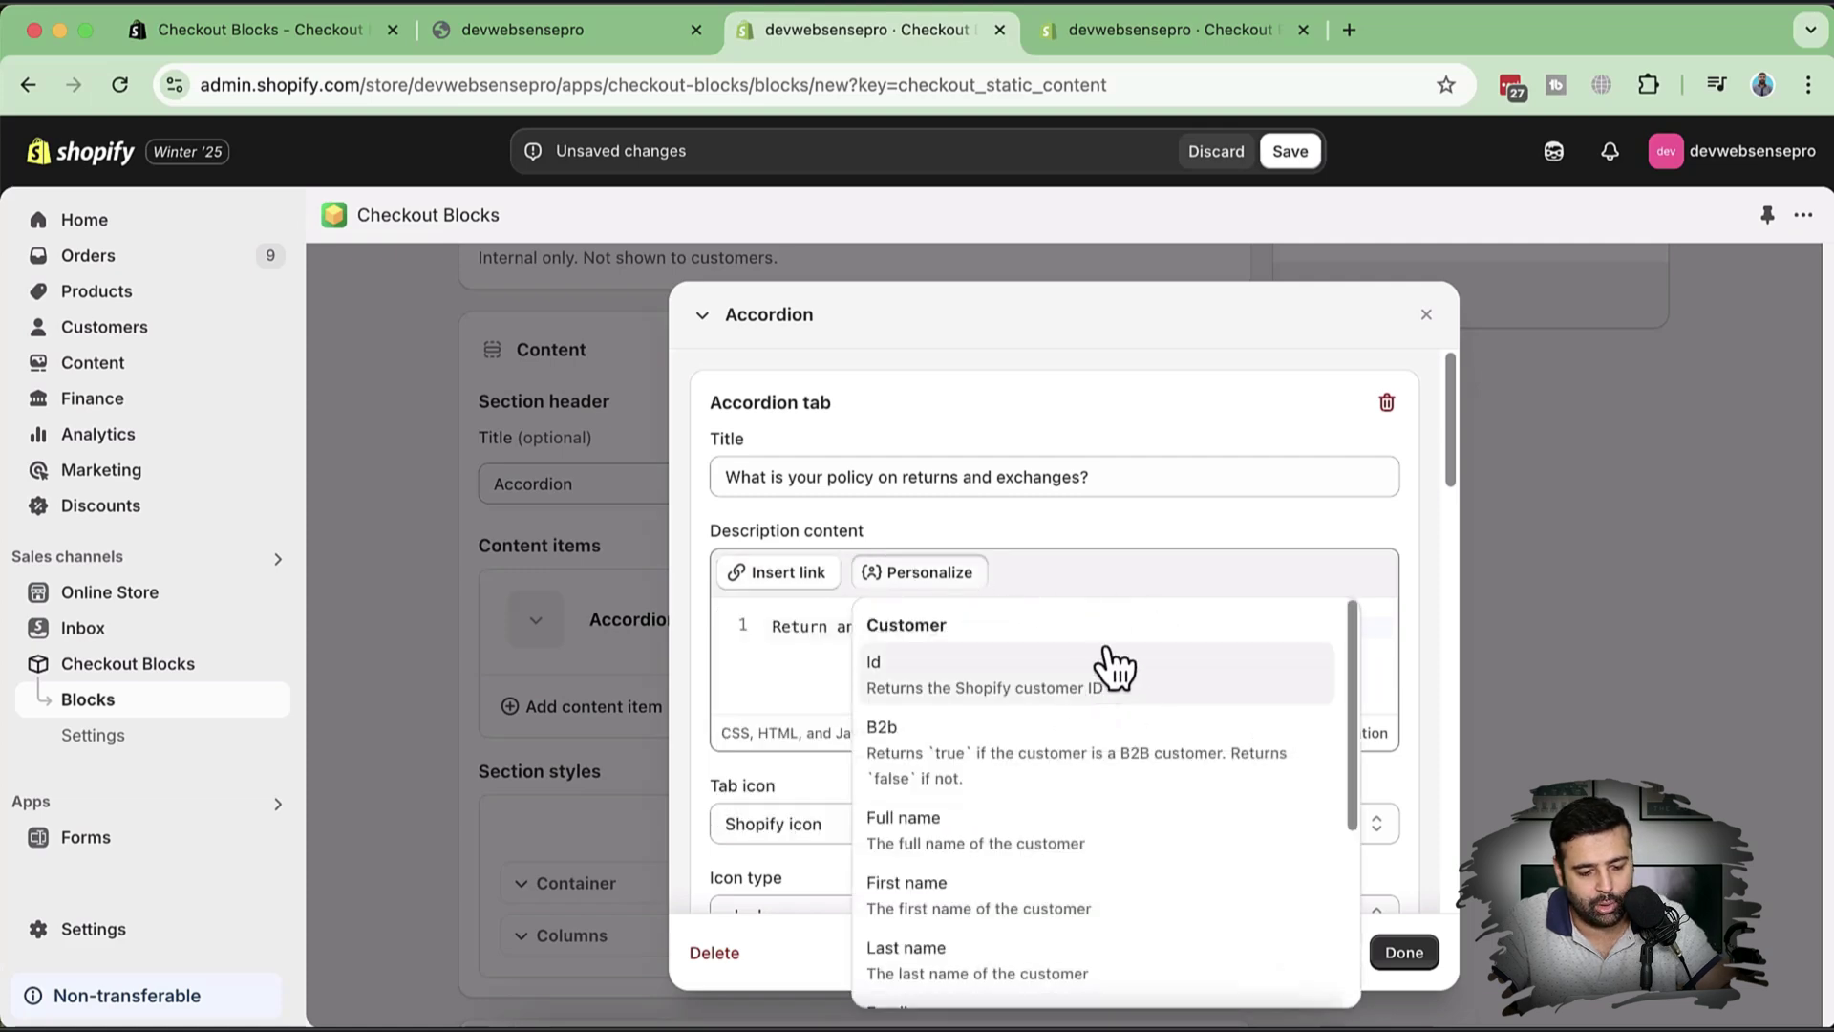
{"action": "scroll", "coordinate": [1108, 662], "scroll_direction": "down", "scroll_amount": 2}
{"action": "scroll", "coordinate": [1113, 665], "scroll_direction": "down", "scroll_amount": 3}
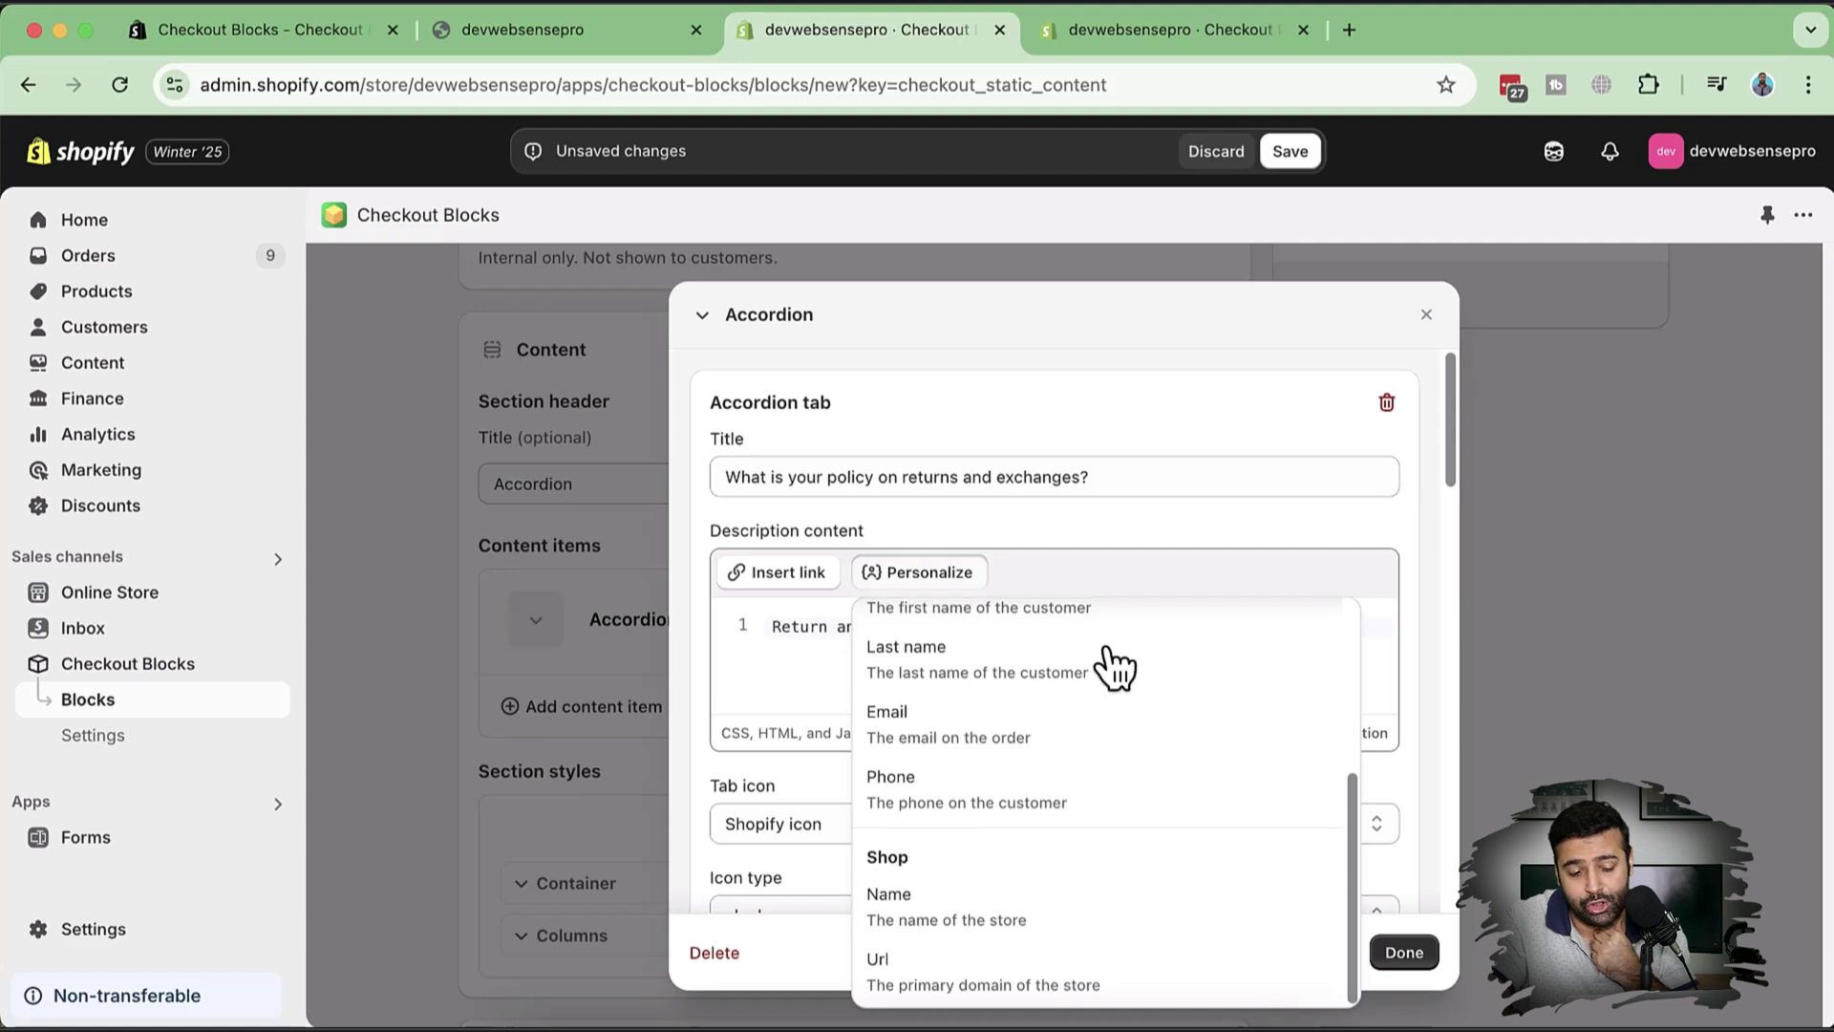
{"action": "scroll", "coordinate": [1113, 666], "scroll_direction": "up", "scroll_amount": 5}
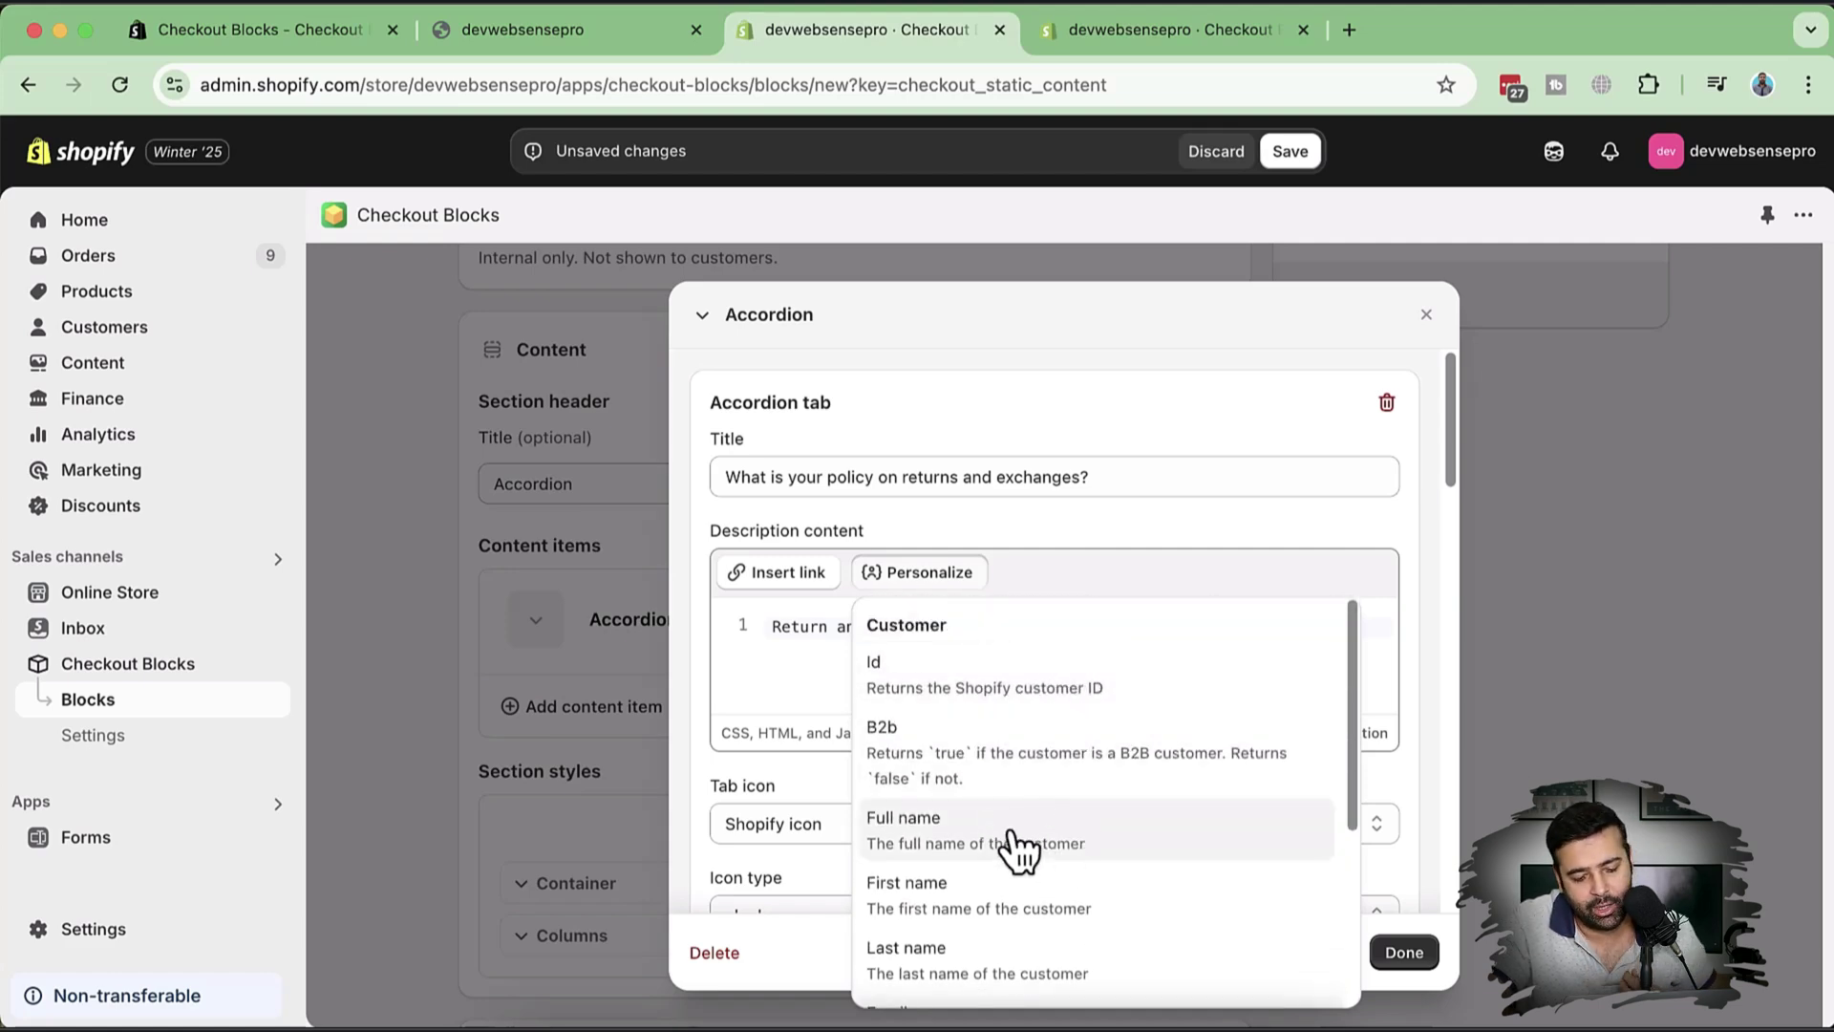
{"action": "scroll", "coordinate": [1105, 799], "scroll_direction": "down", "scroll_amount": 2}
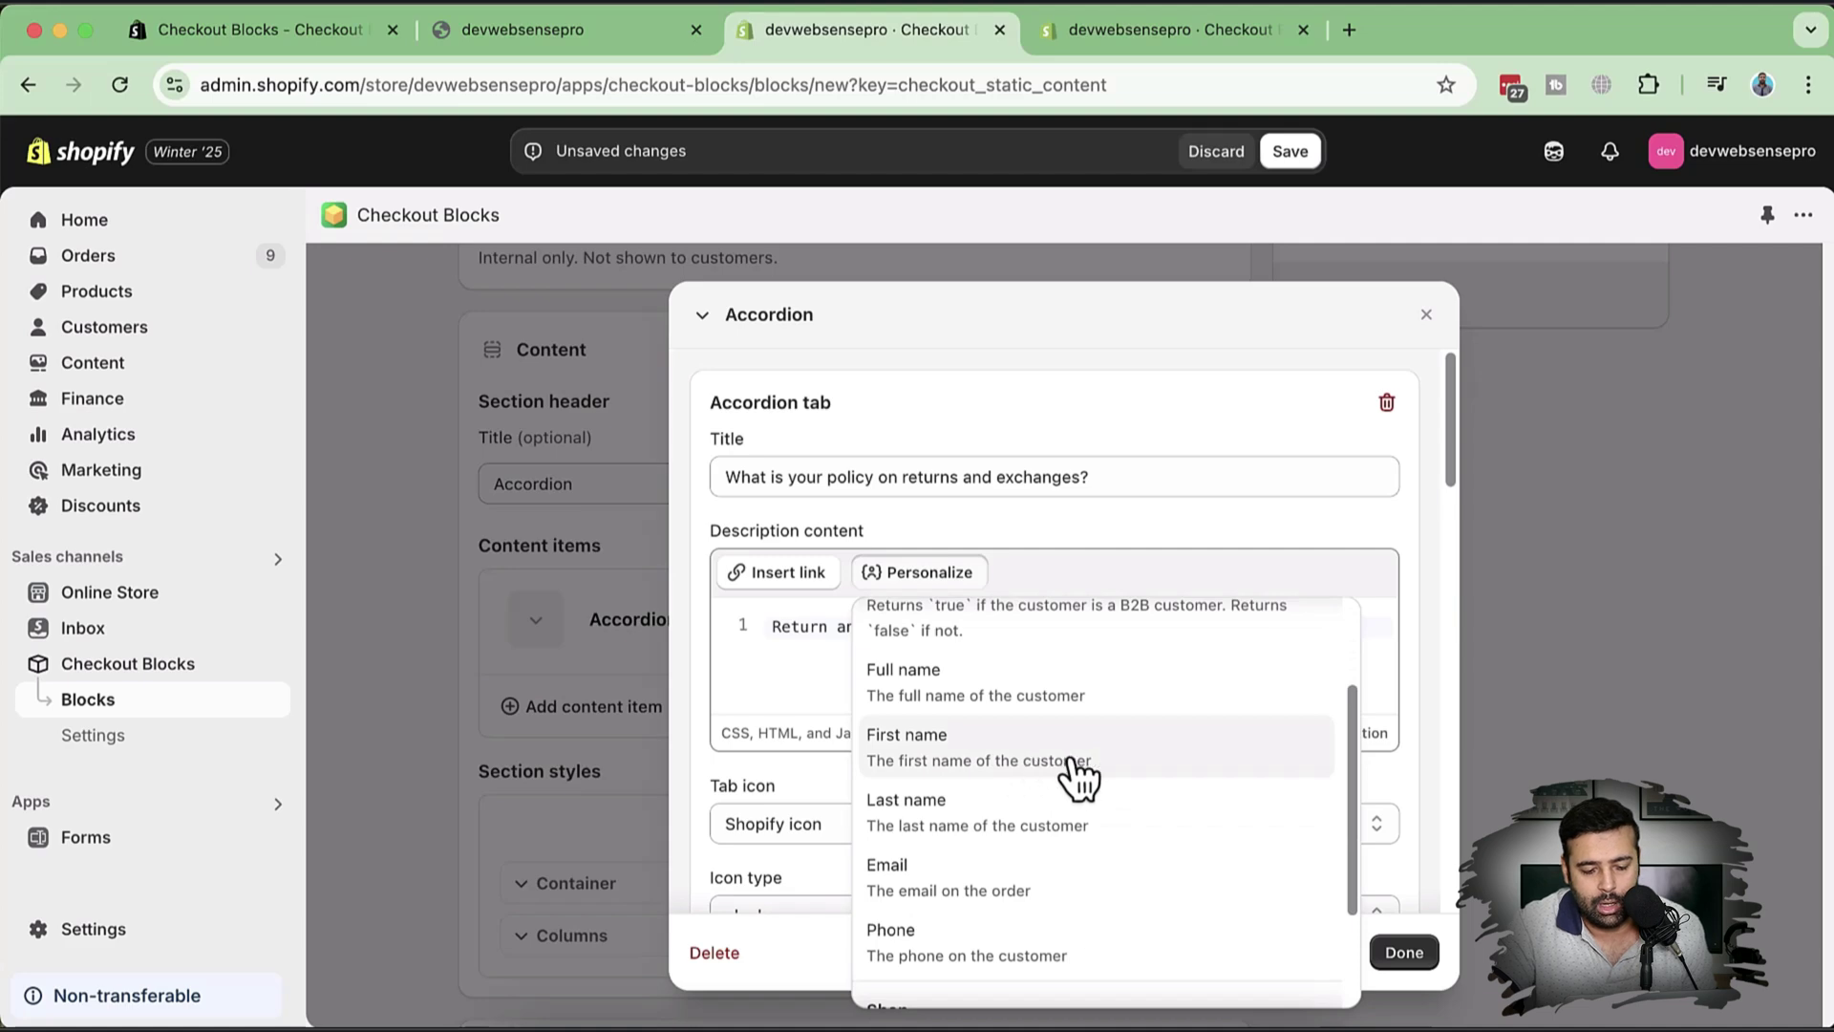
{"action": "scroll", "coordinate": [1060, 775], "scroll_direction": "down", "scroll_amount": 3}
{"action": "scroll", "coordinate": [995, 807], "scroll_direction": "up", "scroll_amount": 3}
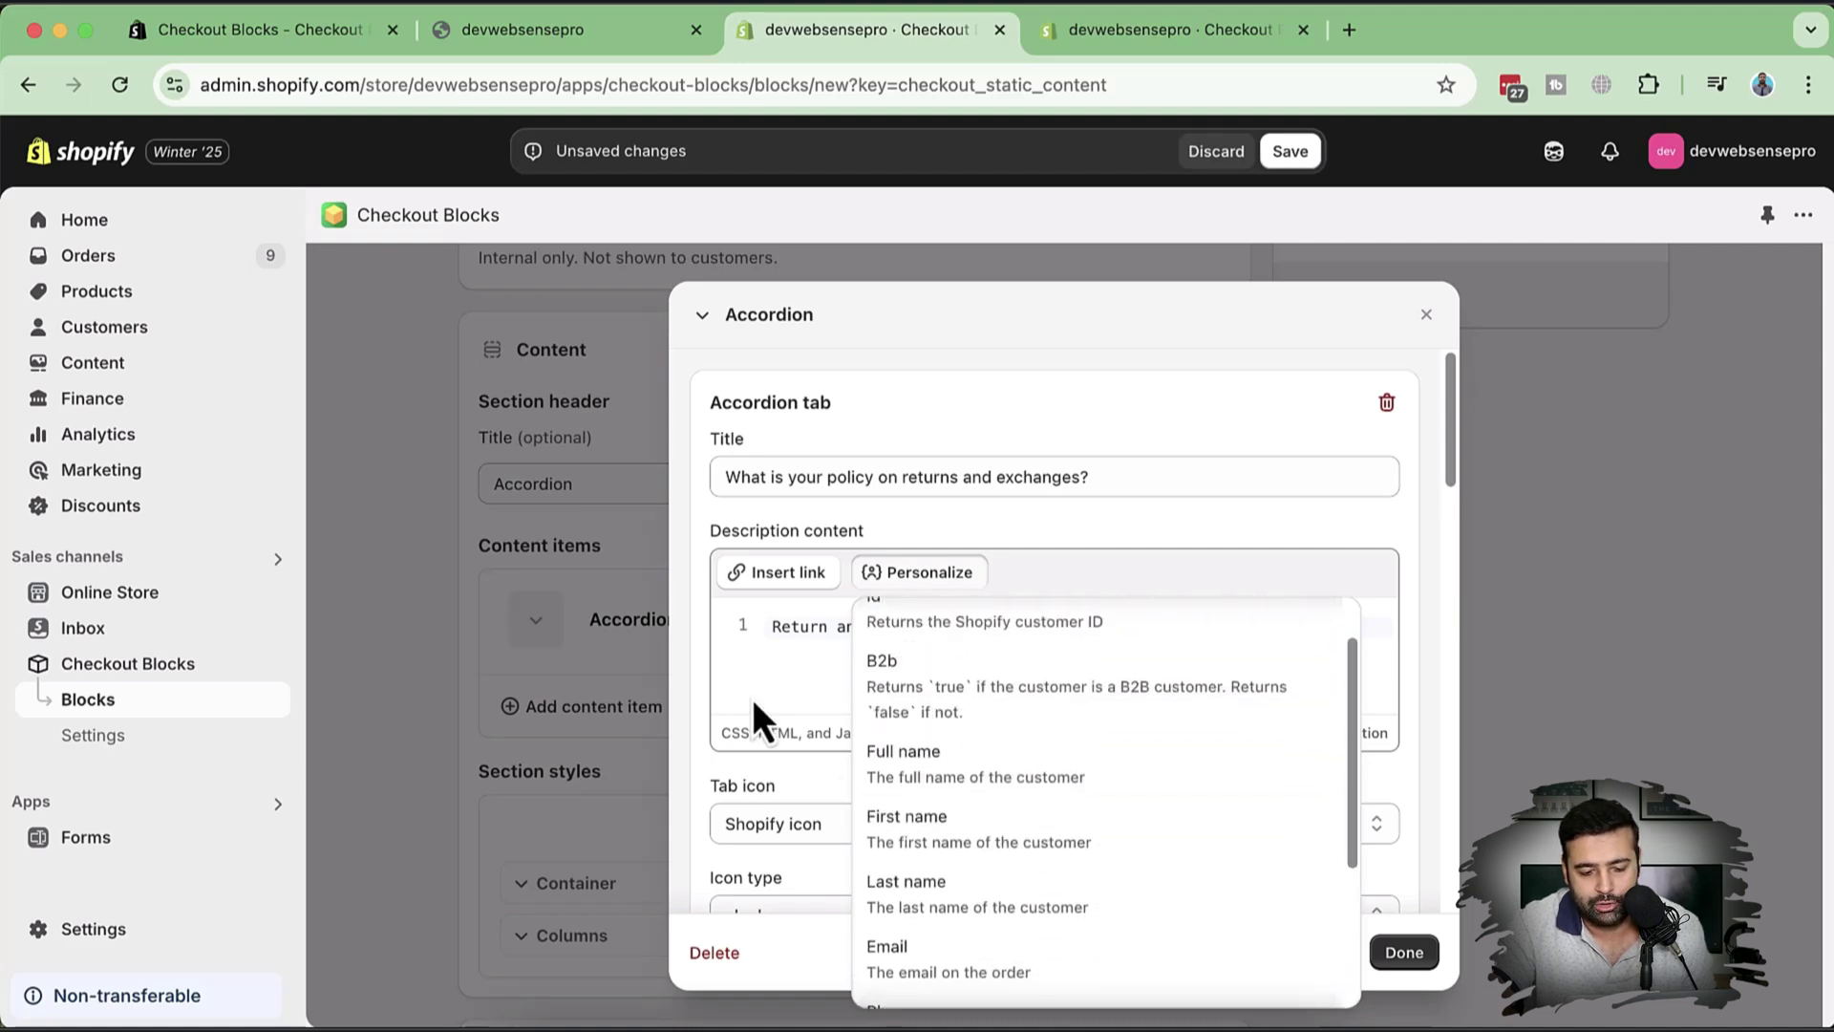
Add a "Name:" line with the customer's Full name variable below the returns and exchanges tab's description text.
{"action": "left_click", "coordinate": [777, 675]}
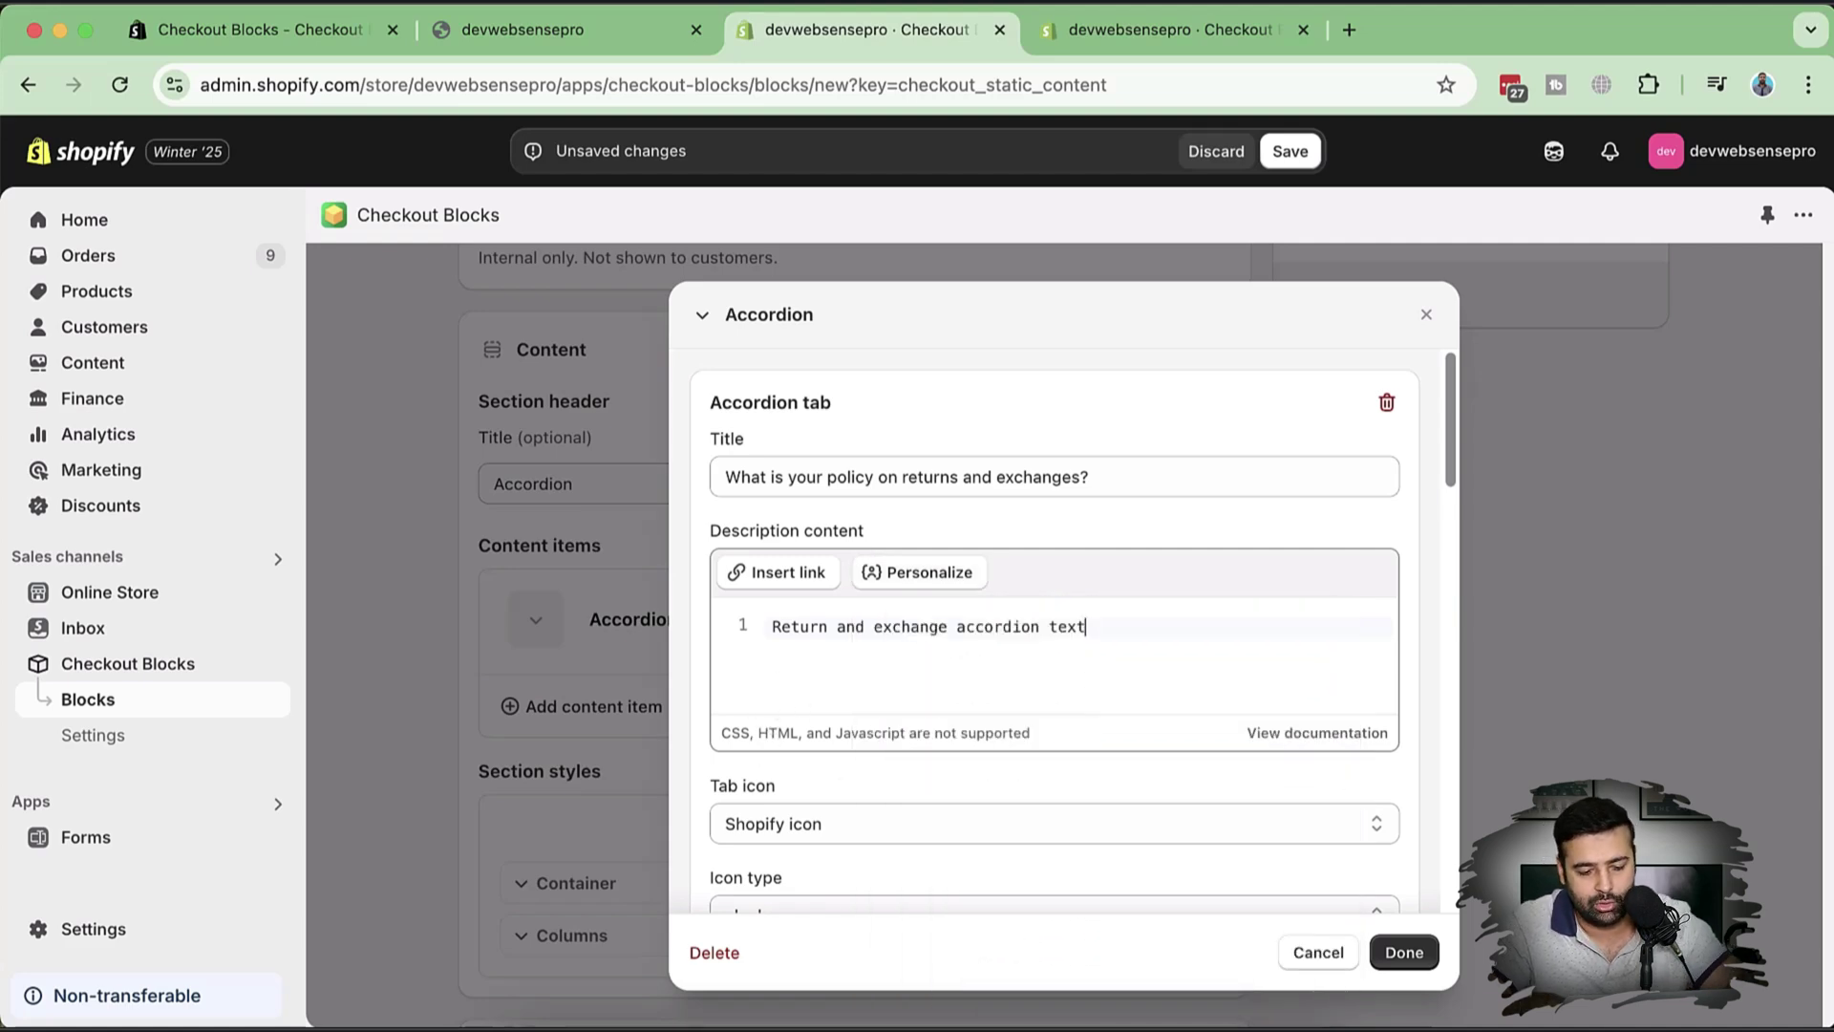
{"action": "key", "text": "Return"}
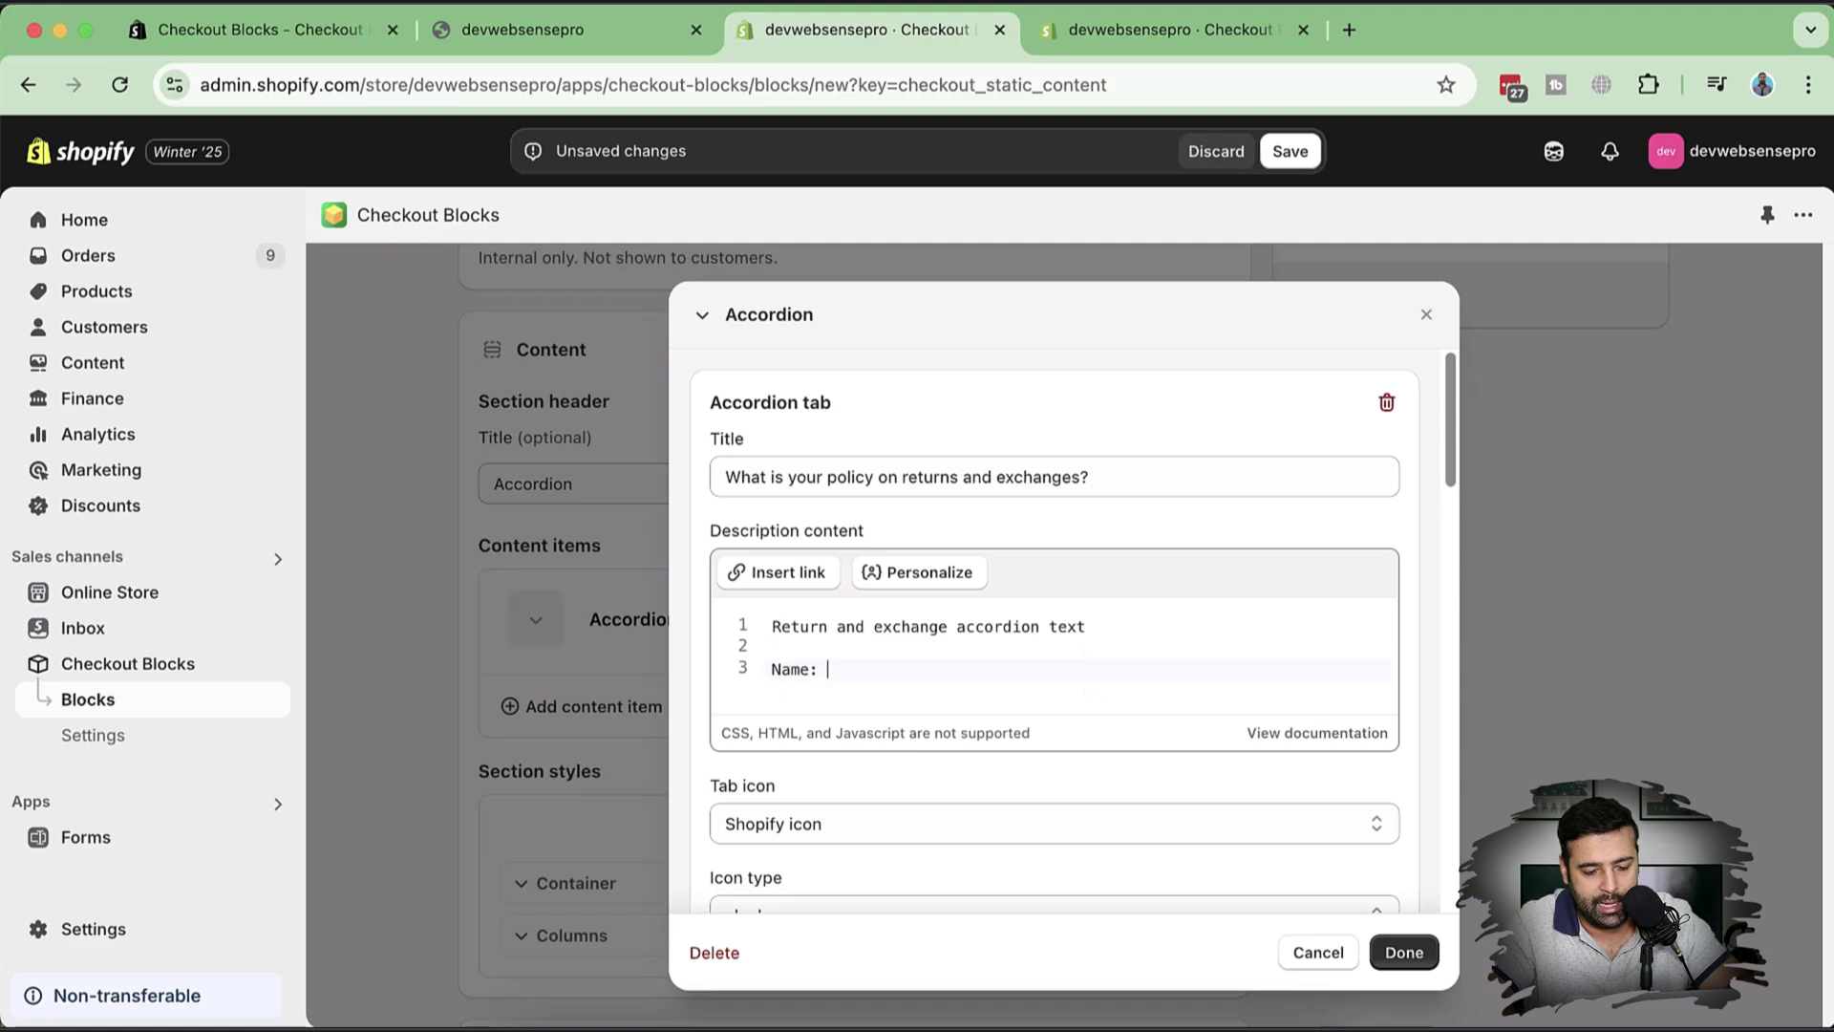
{"action": "left_click", "coordinate": [950, 580]}
{"action": "scroll", "coordinate": [1051, 745], "scroll_direction": "down", "scroll_amount": 1}
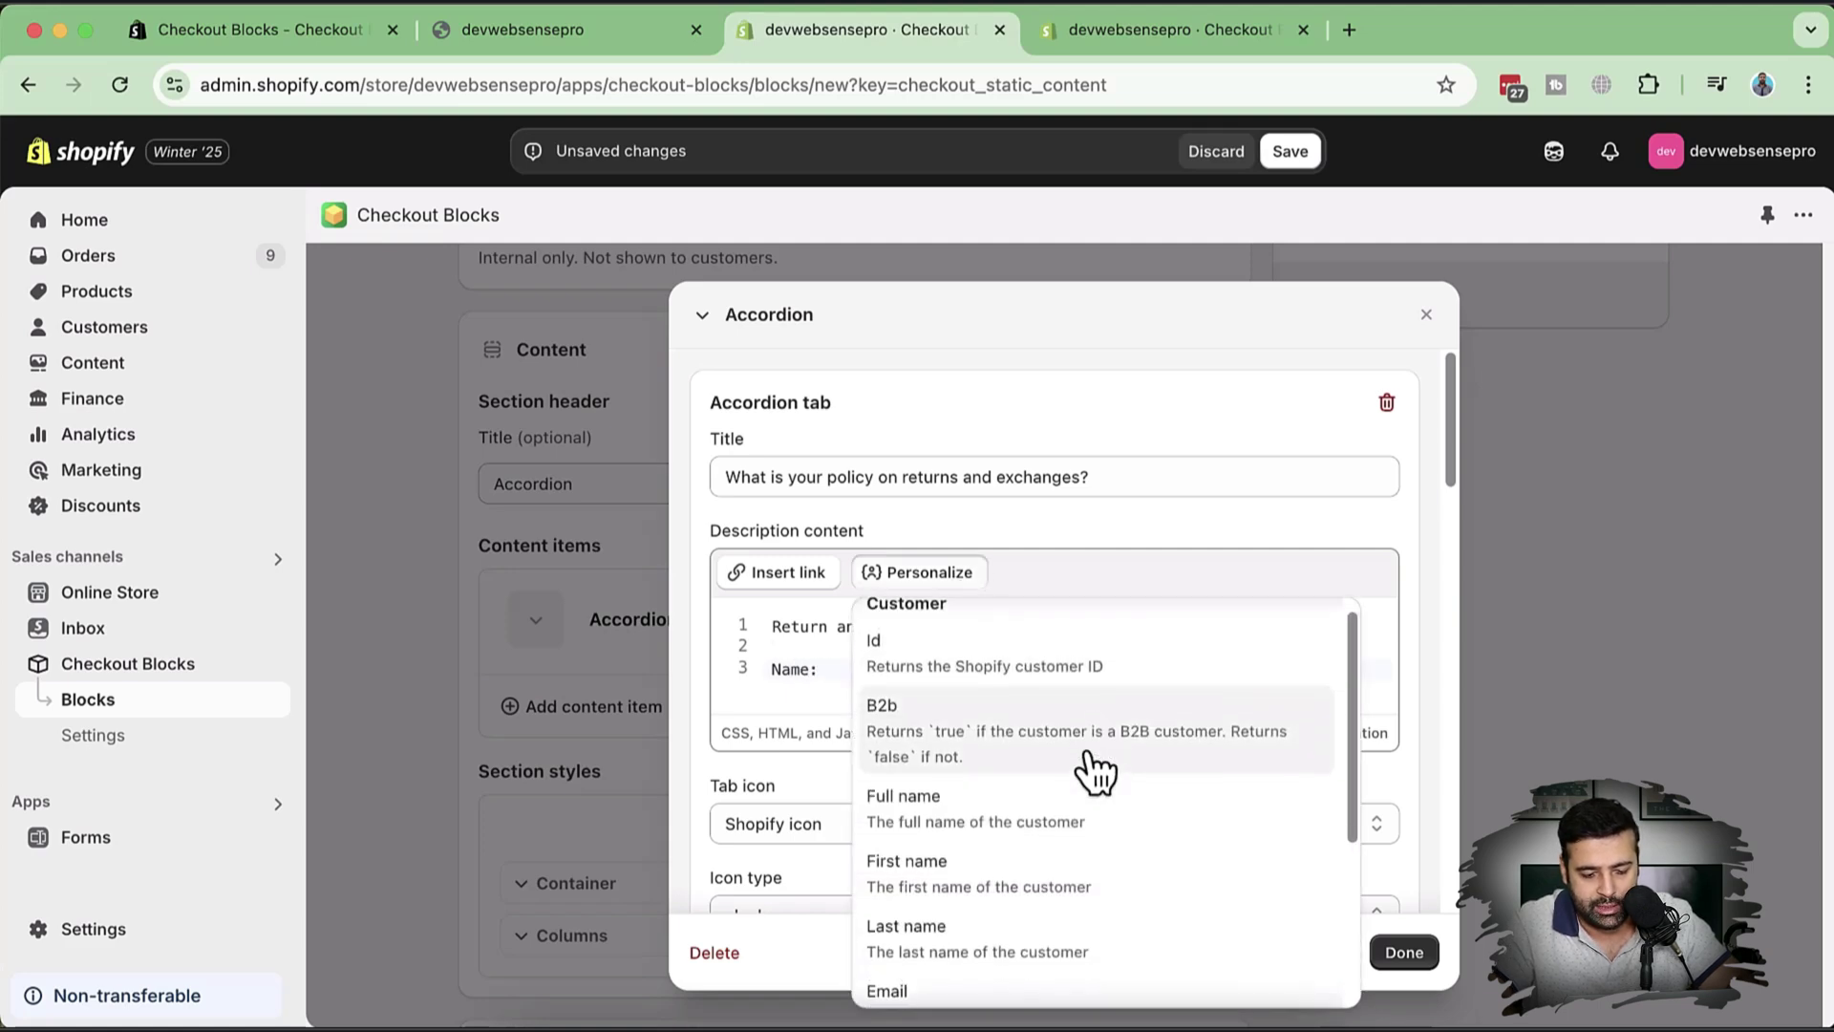
{"action": "left_click", "coordinate": [998, 810]}
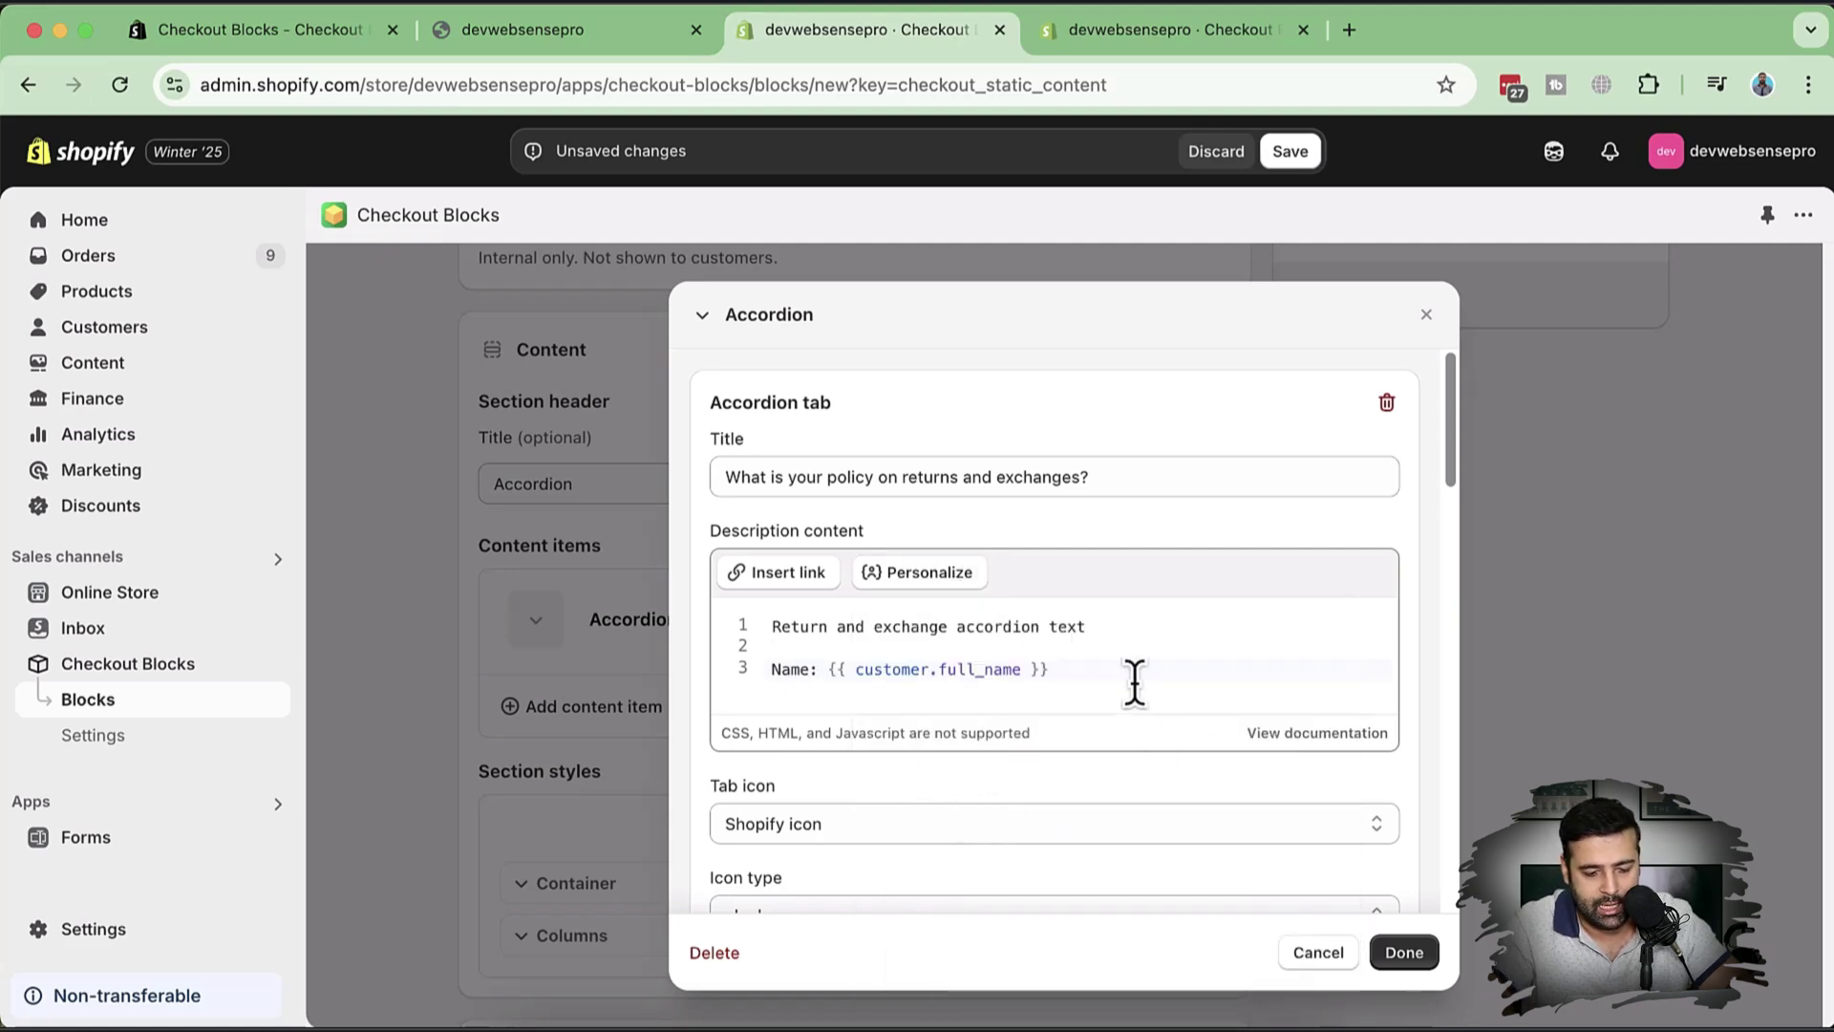
Add an "Email:" line with the customer's Email variable beneath the Name line, followed by an empty line.
{"action": "key", "text": "Return"}
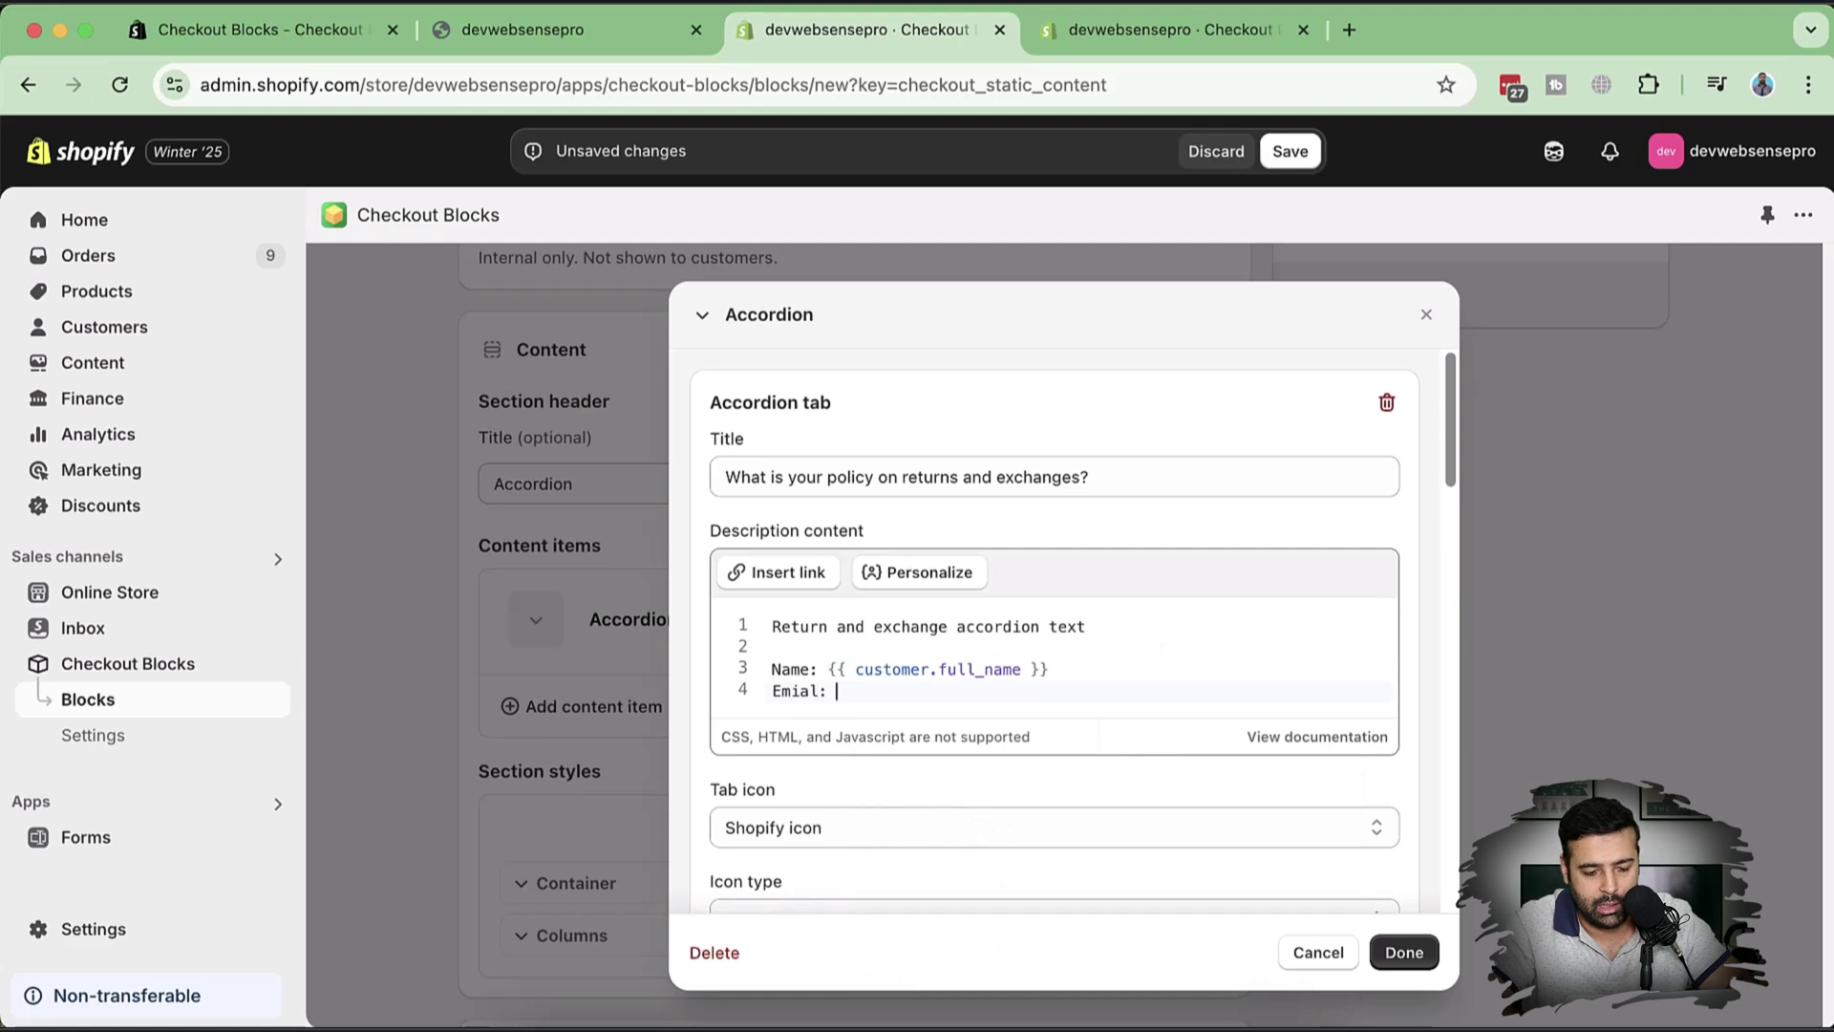
{"action": "type", "text": "Emi"}
{"action": "key", "text": "BackSpace"}
{"action": "type", "text": "ail"}
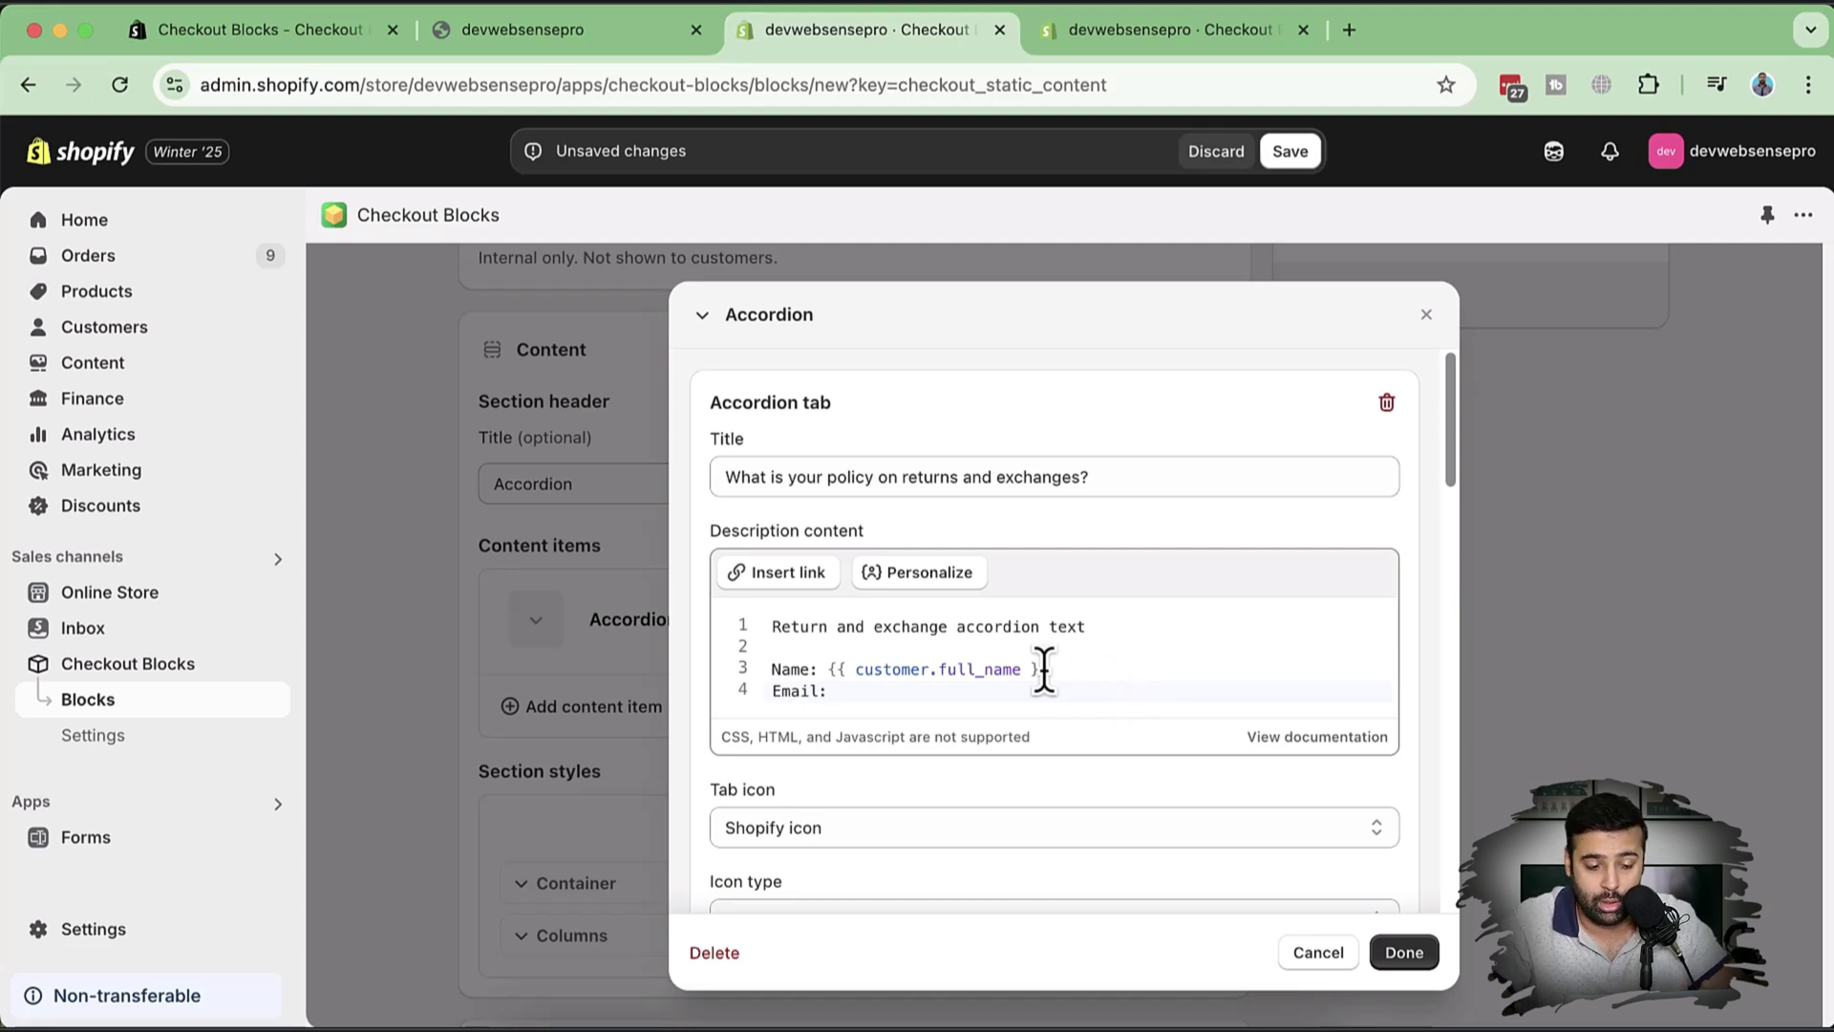
{"action": "left_click", "coordinate": [923, 580]}
{"action": "scroll", "coordinate": [1126, 811], "scroll_direction": "down", "scroll_amount": 2}
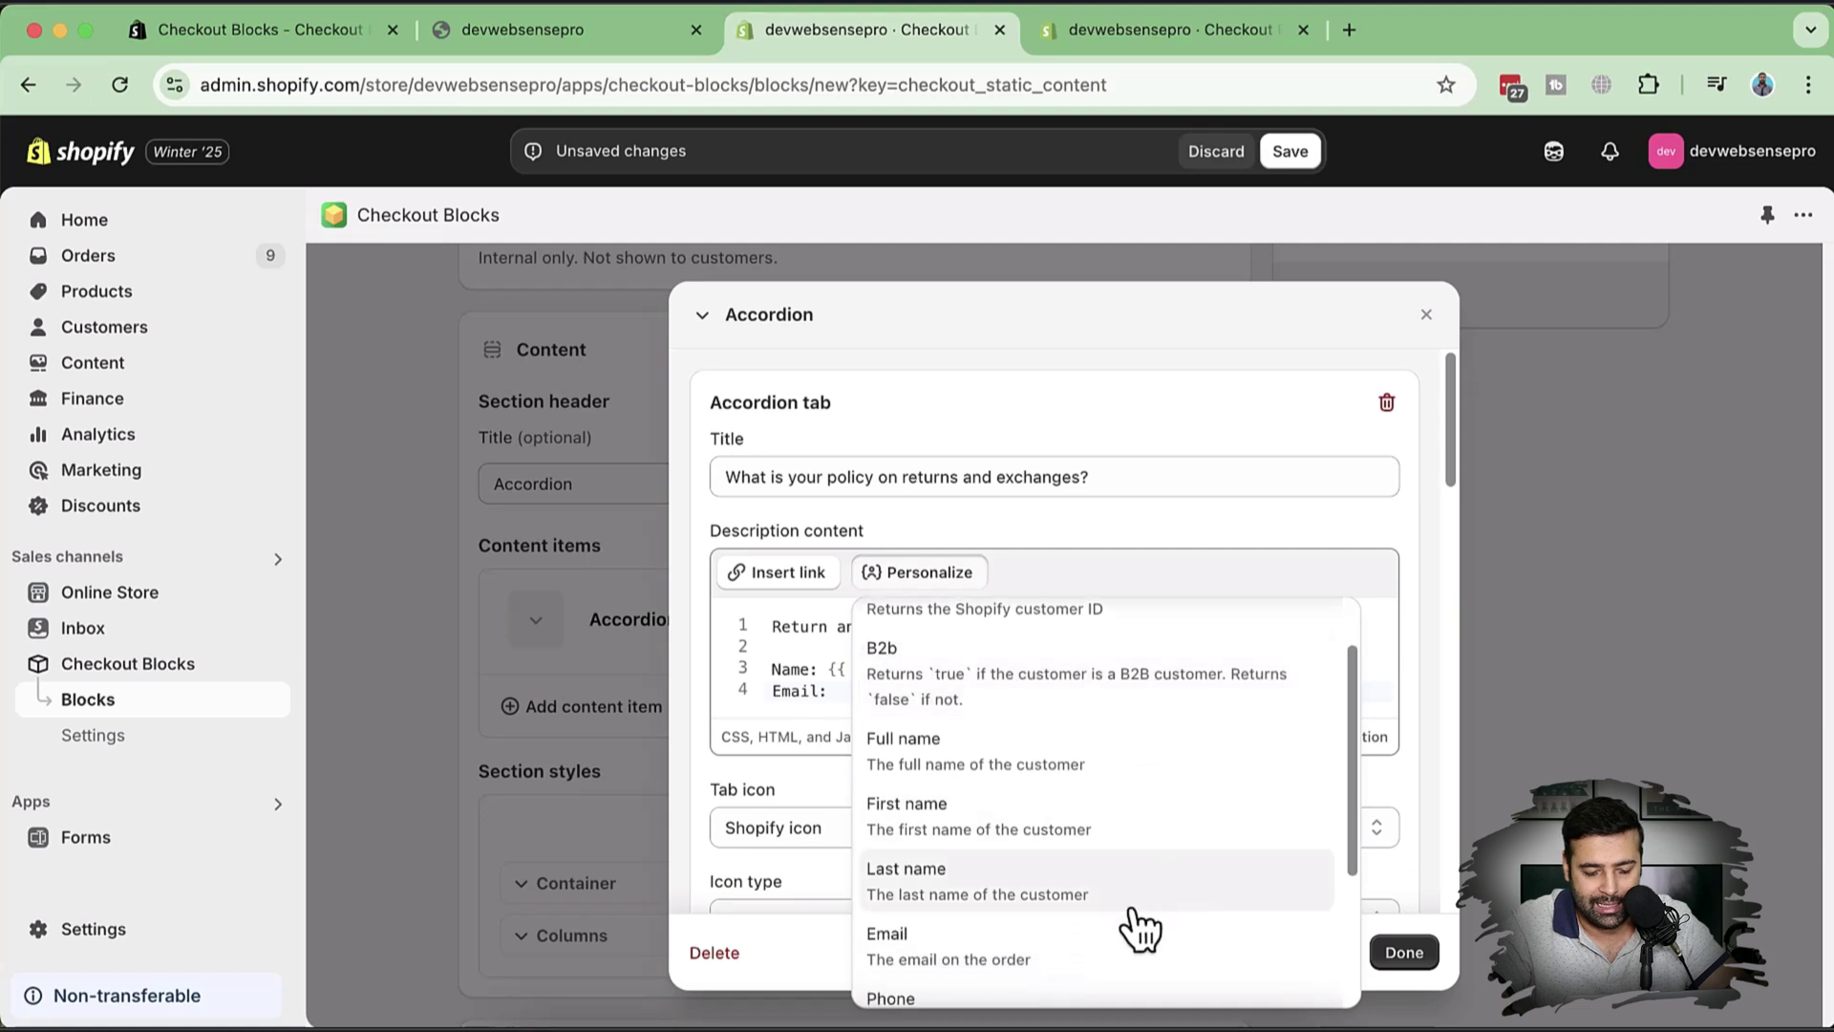
{"action": "left_click", "coordinate": [1112, 945]}
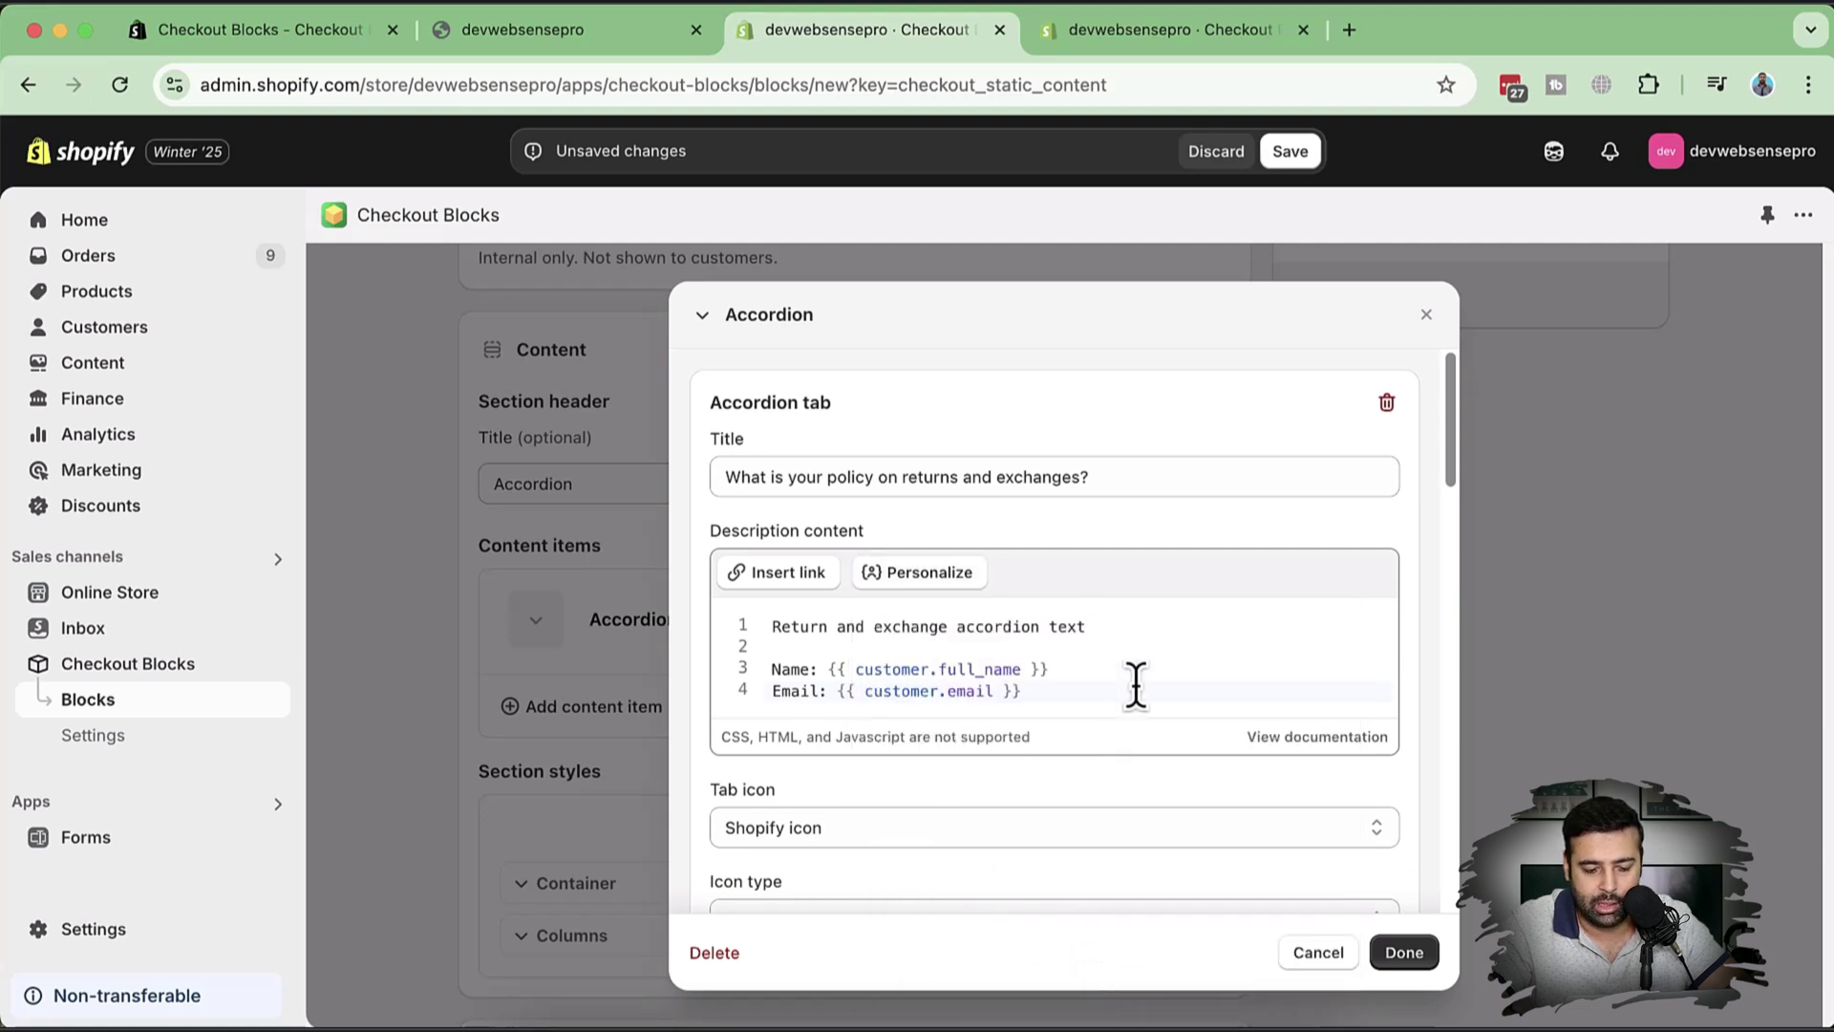
{"action": "key", "text": "Return"}
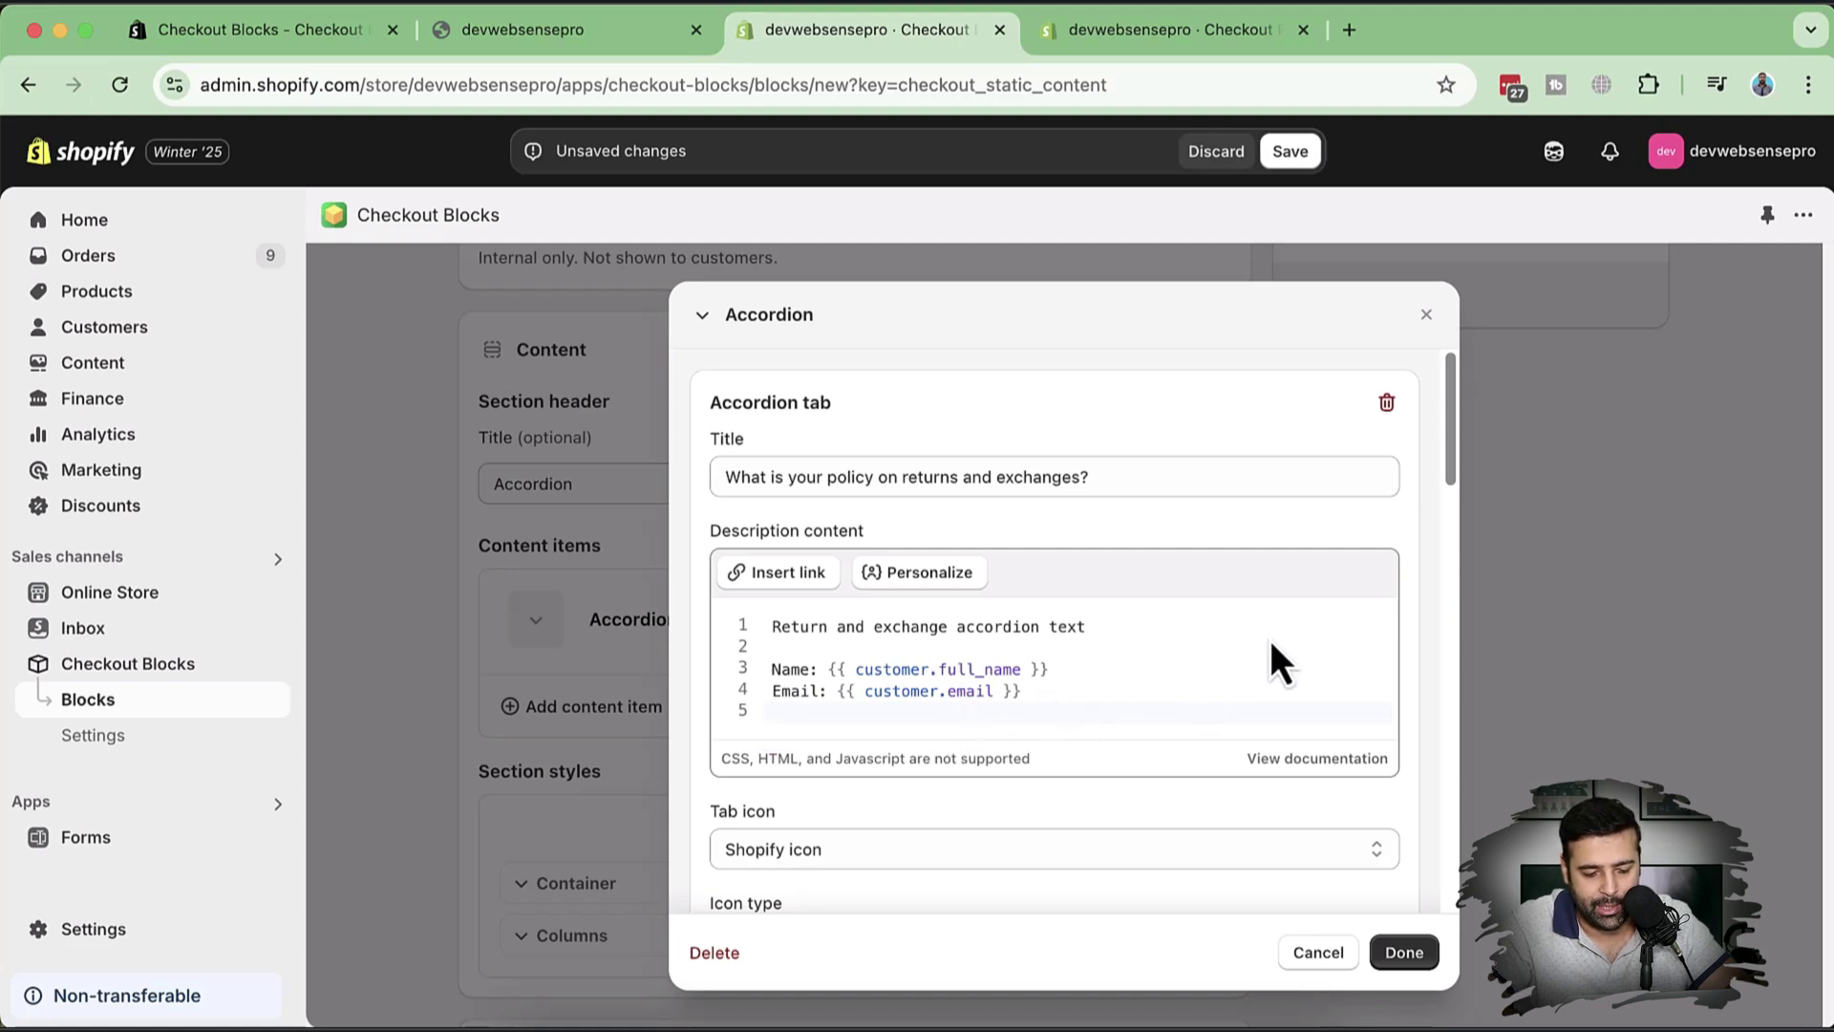
Keep Shopify icon as the returns and exchanges tab's icon and set its icon type to arrowRight.
{"action": "scroll", "coordinate": [1269, 636], "scroll_direction": "down", "scroll_amount": 2}
{"action": "left_click", "coordinate": [1135, 698]}
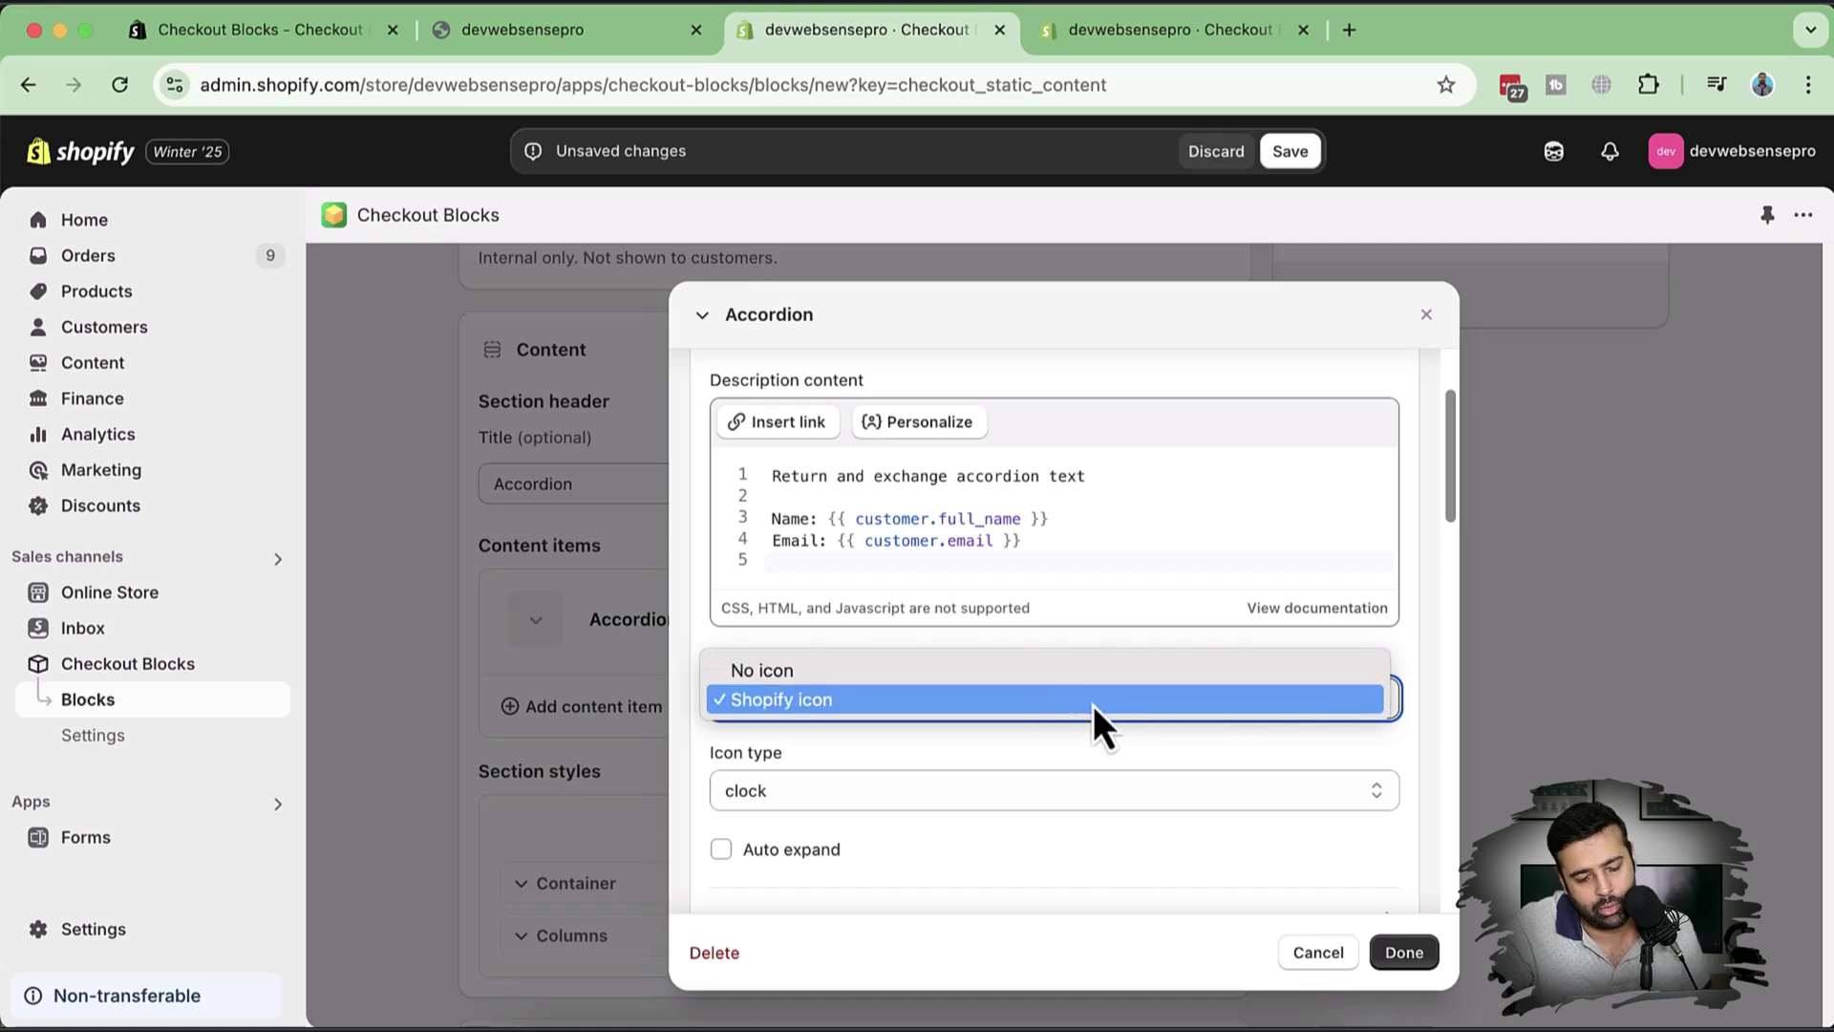
{"action": "left_click", "coordinate": [1201, 741]}
{"action": "scroll", "coordinate": [1142, 747], "scroll_direction": "down", "scroll_amount": 1}
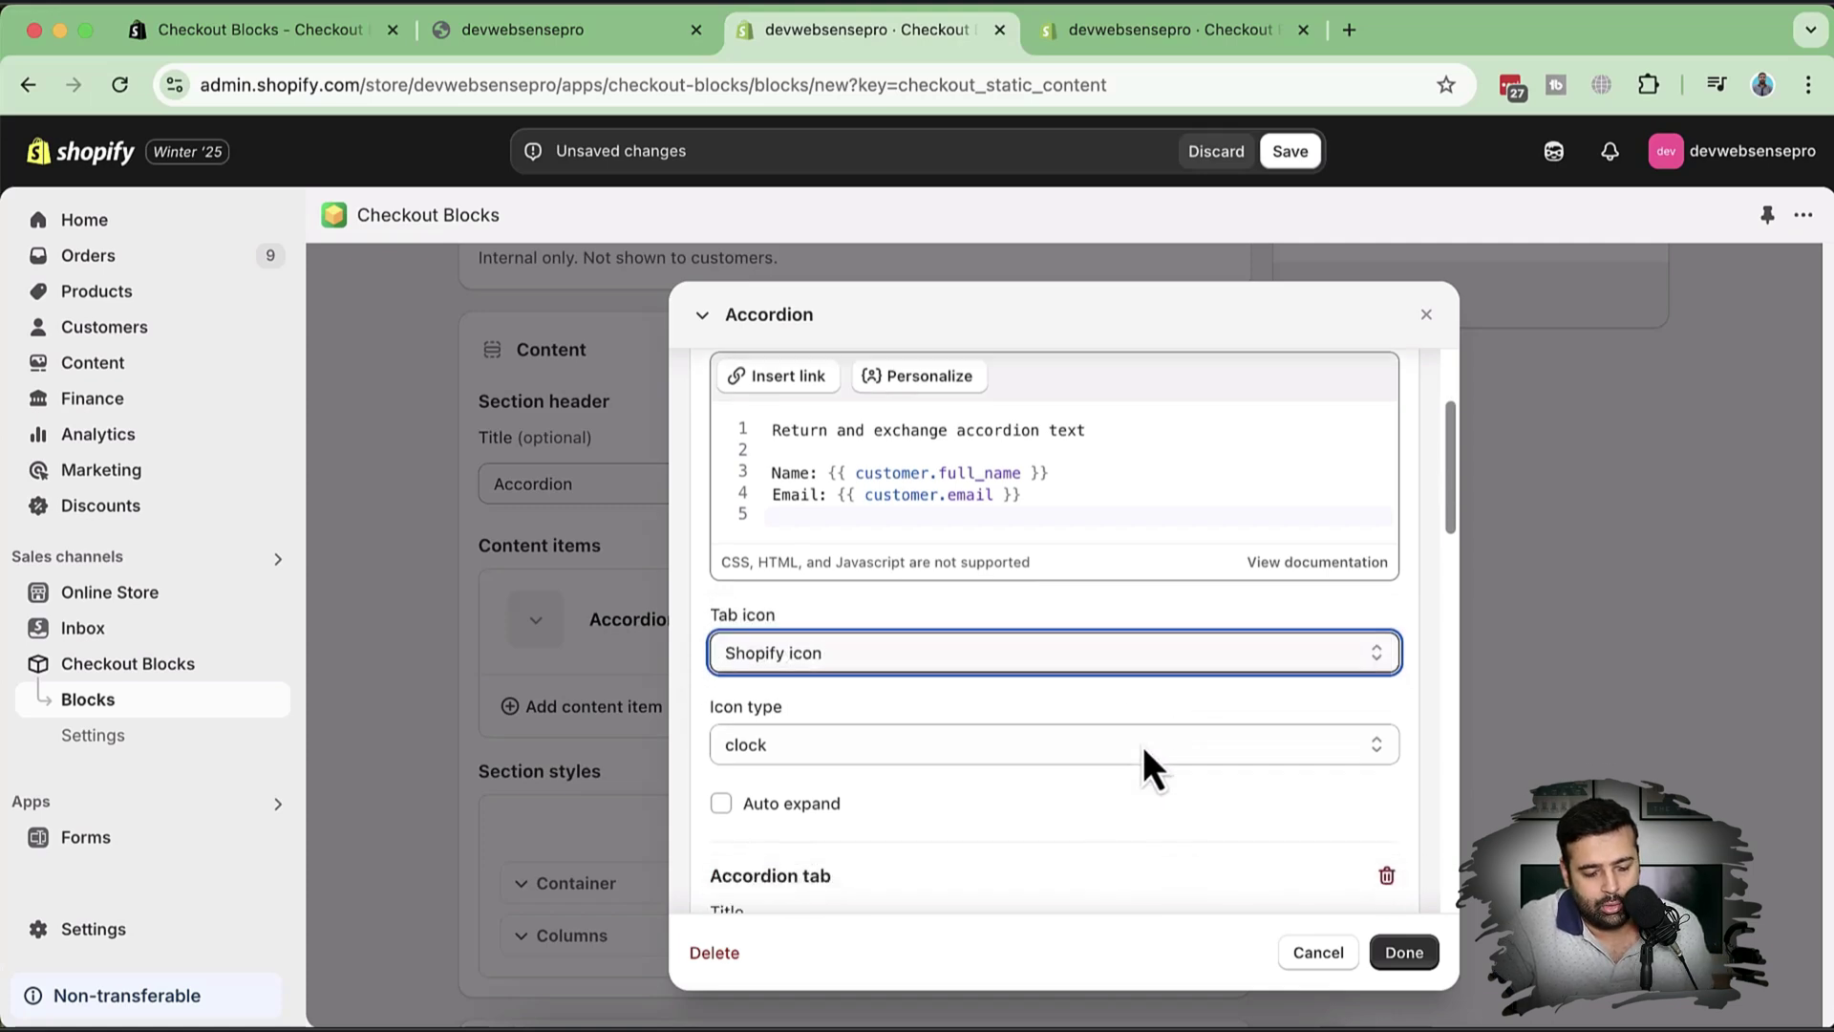
{"action": "left_click", "coordinate": [1116, 737]}
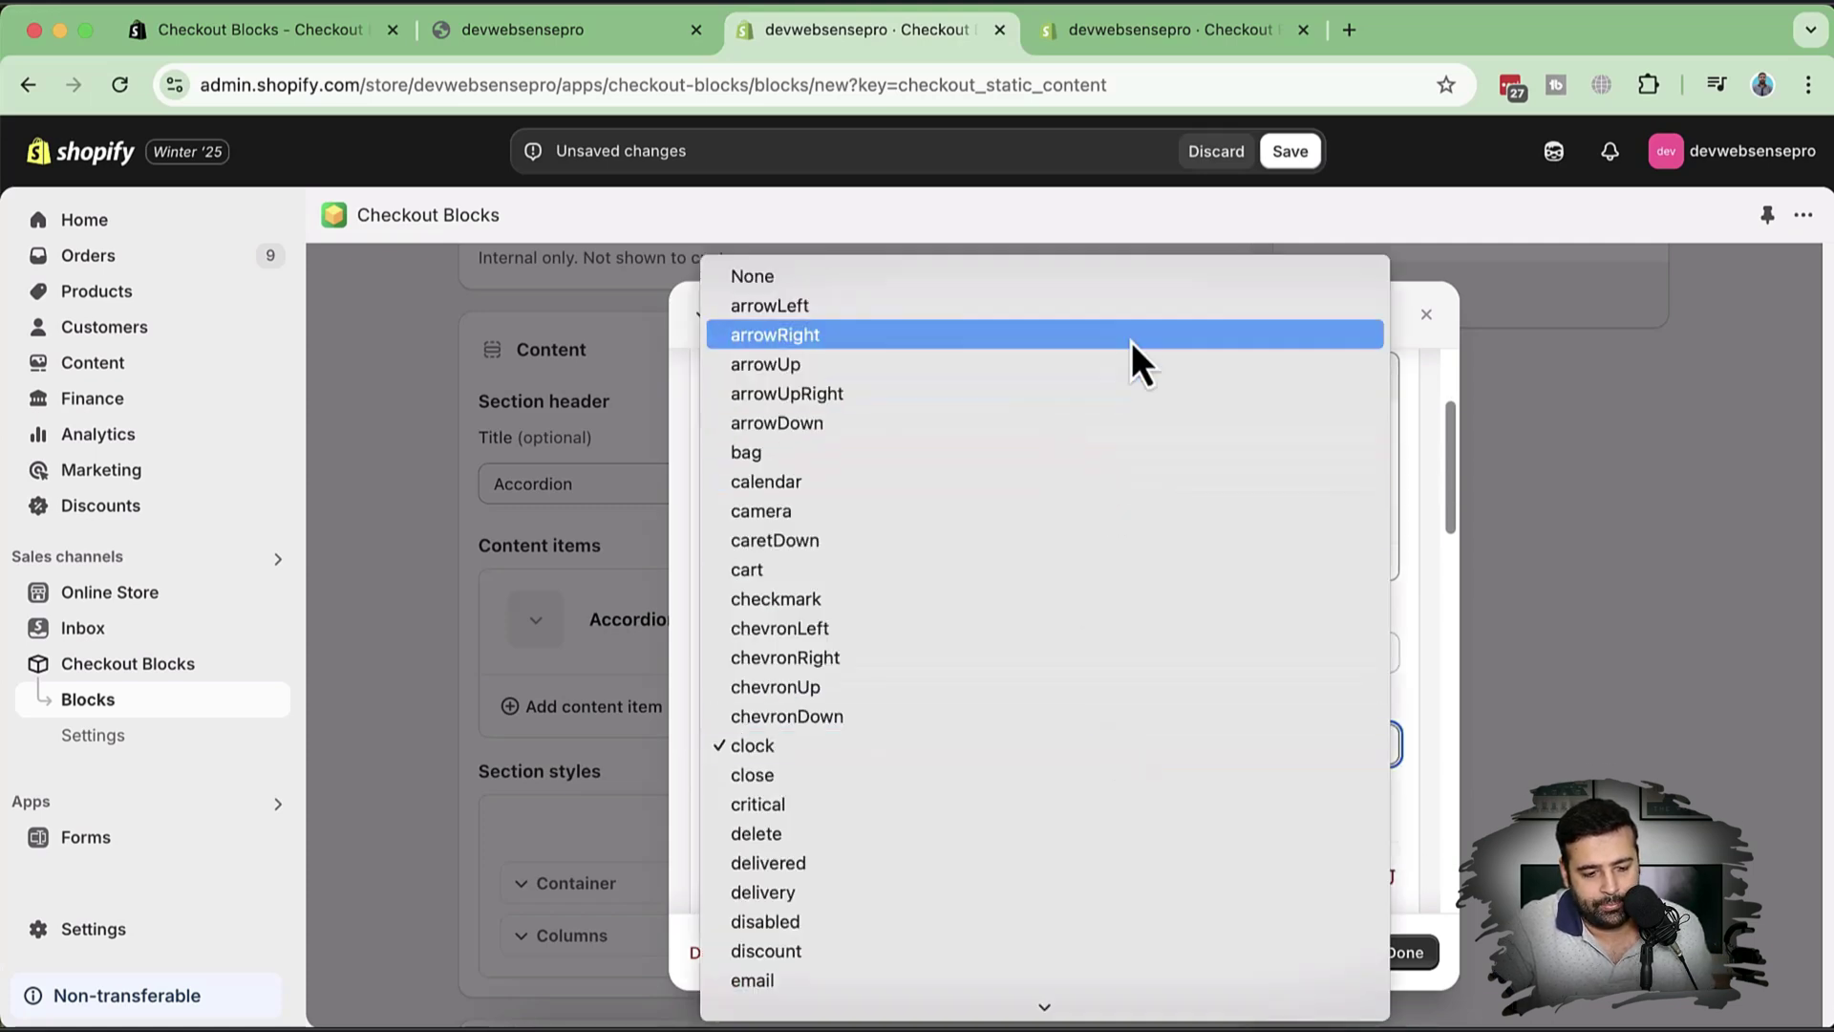
{"action": "scroll", "coordinate": [1131, 341], "scroll_direction": "down", "scroll_amount": 12}
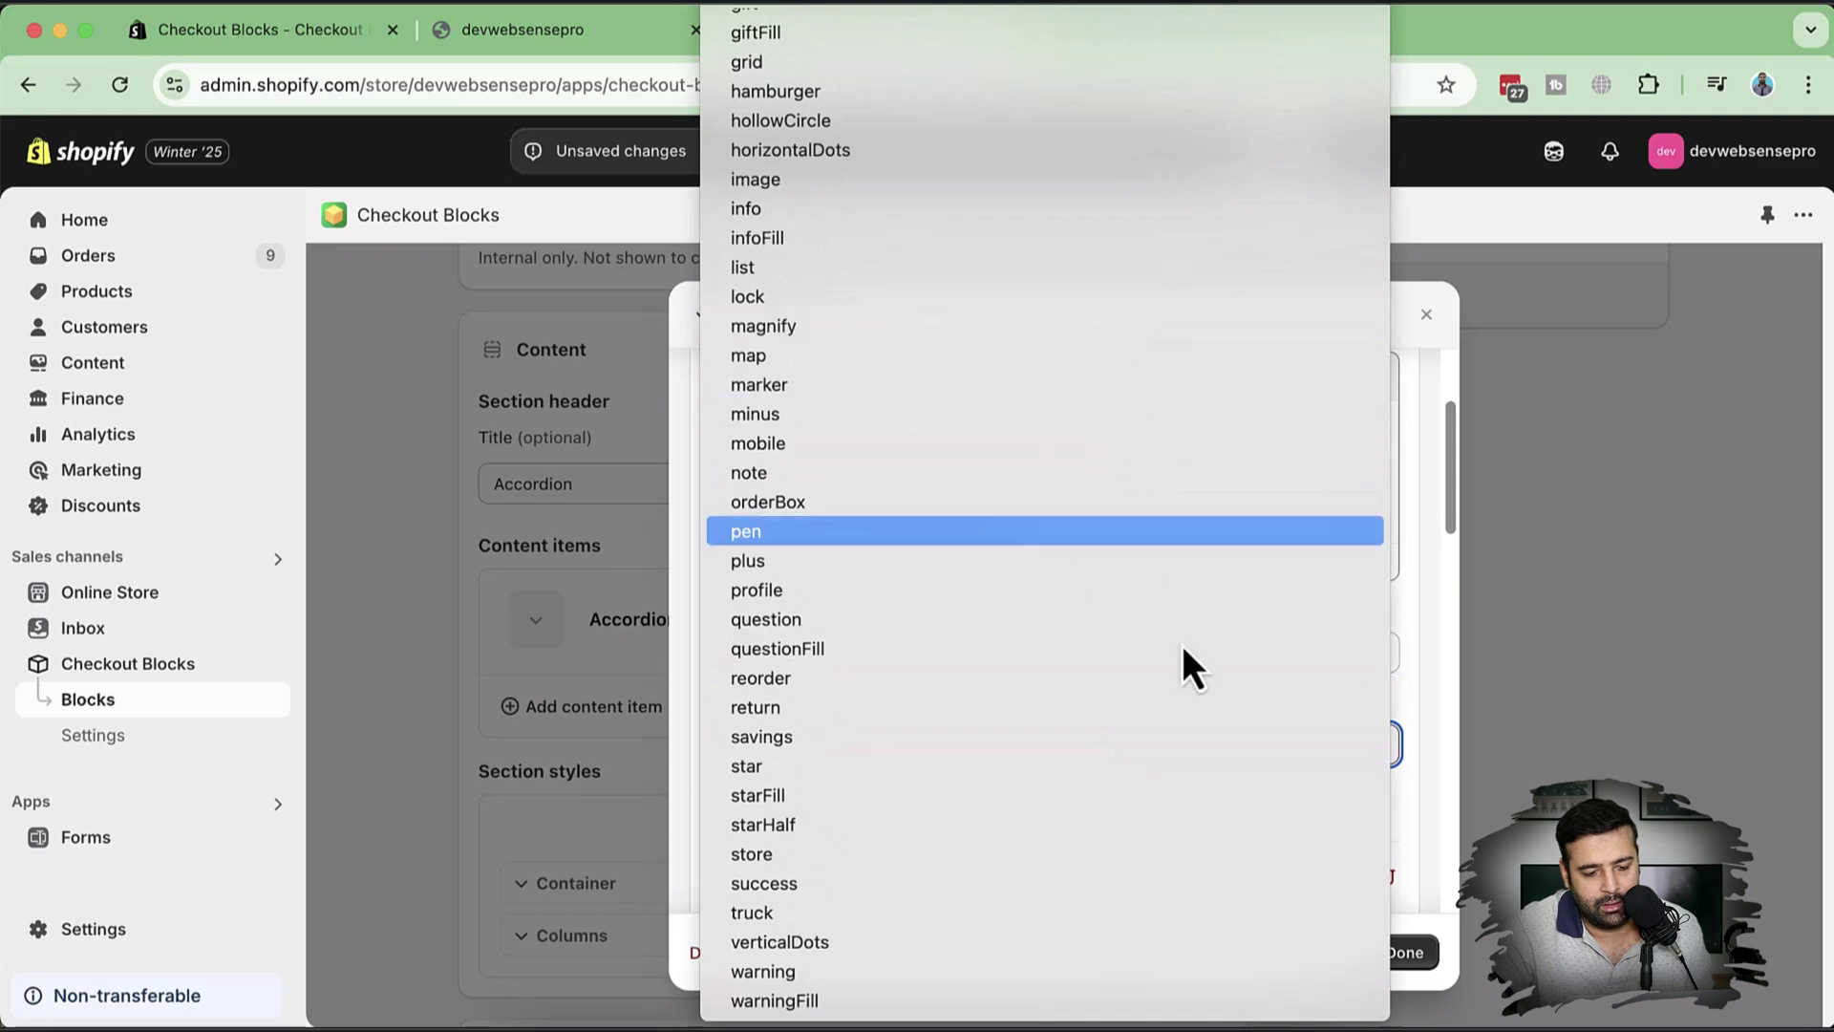
{"action": "scroll", "coordinate": [1168, 806], "scroll_direction": "up", "scroll_amount": 8}
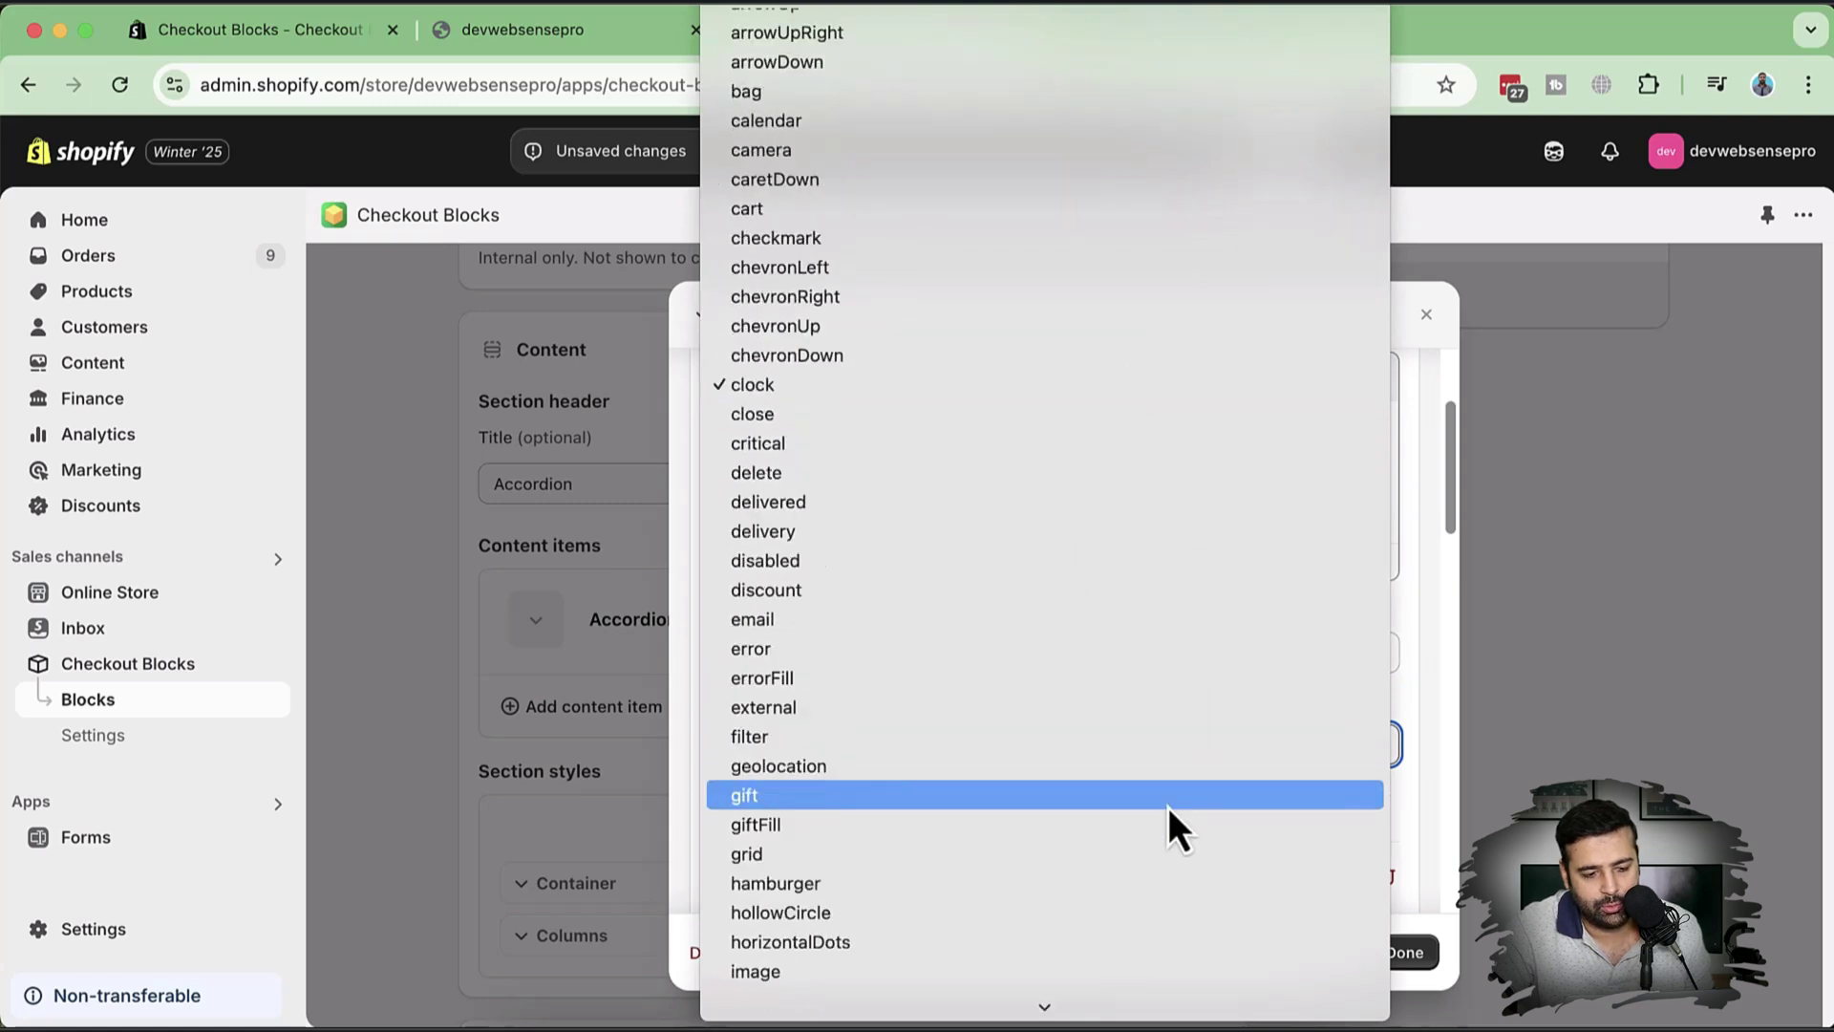
{"action": "scroll", "coordinate": [1167, 806], "scroll_direction": "up", "scroll_amount": 2}
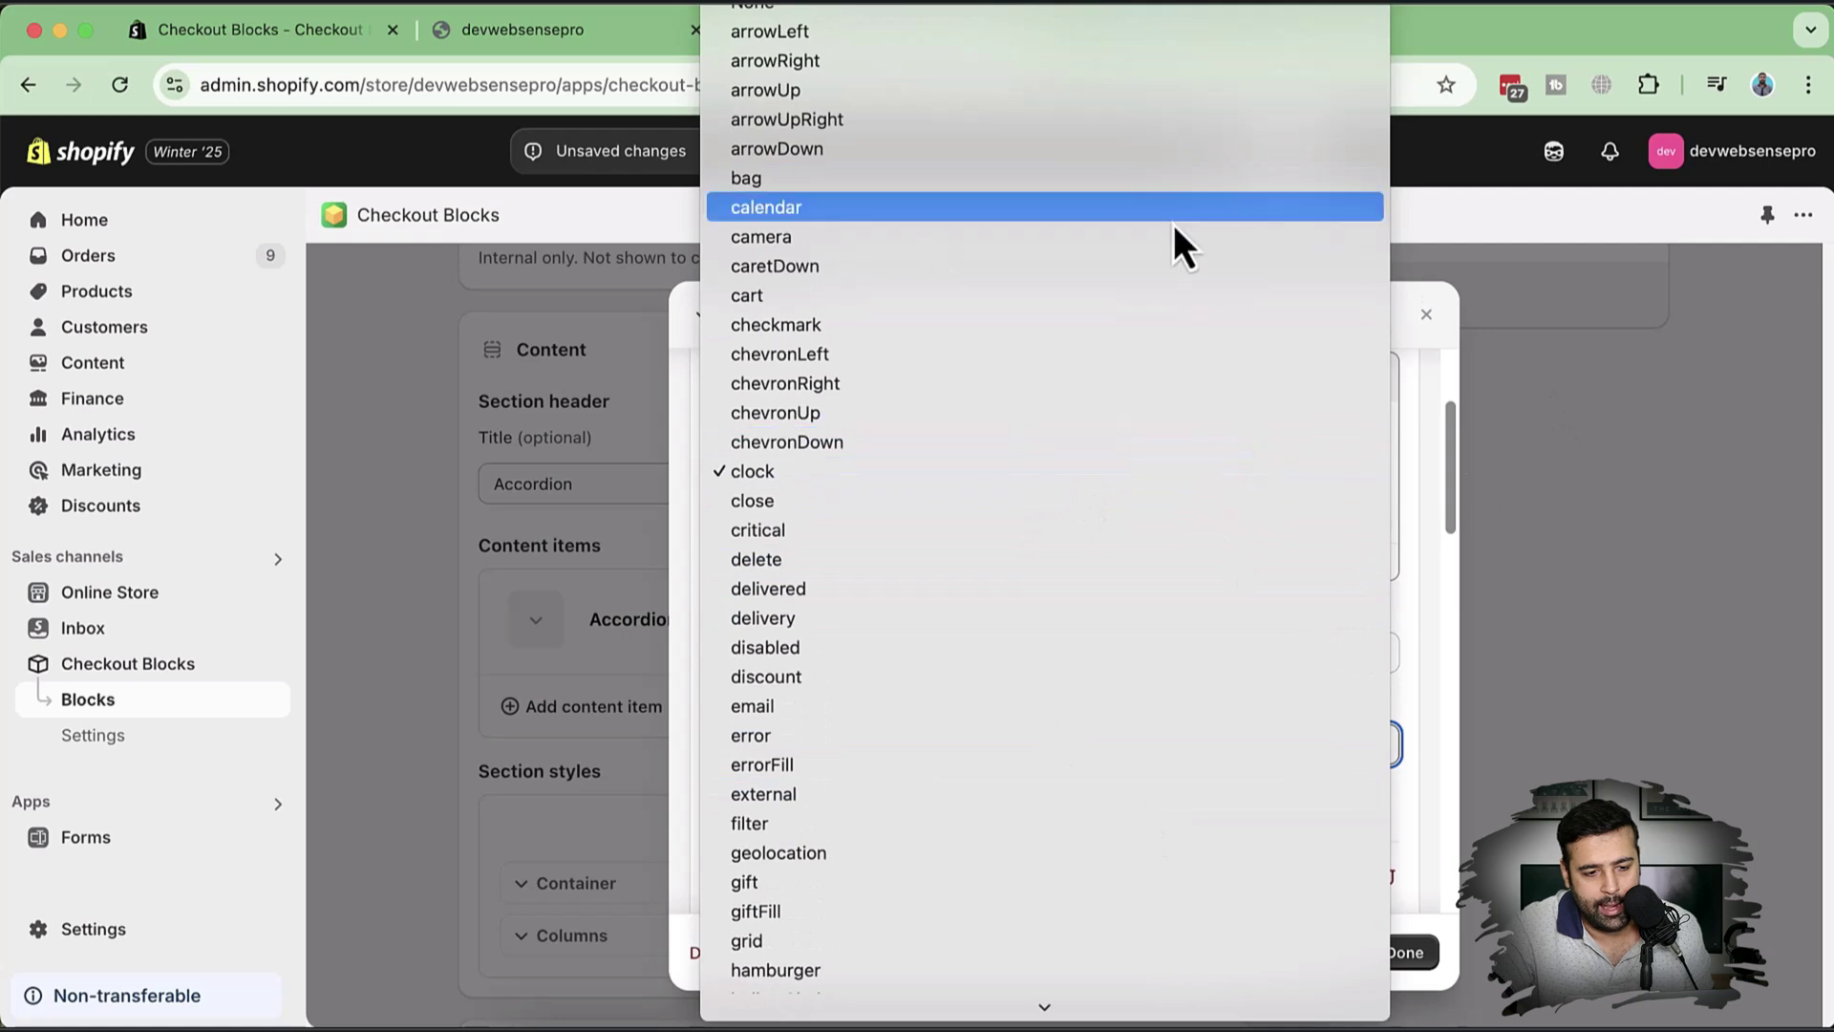
{"action": "left_click", "coordinate": [1046, 63]}
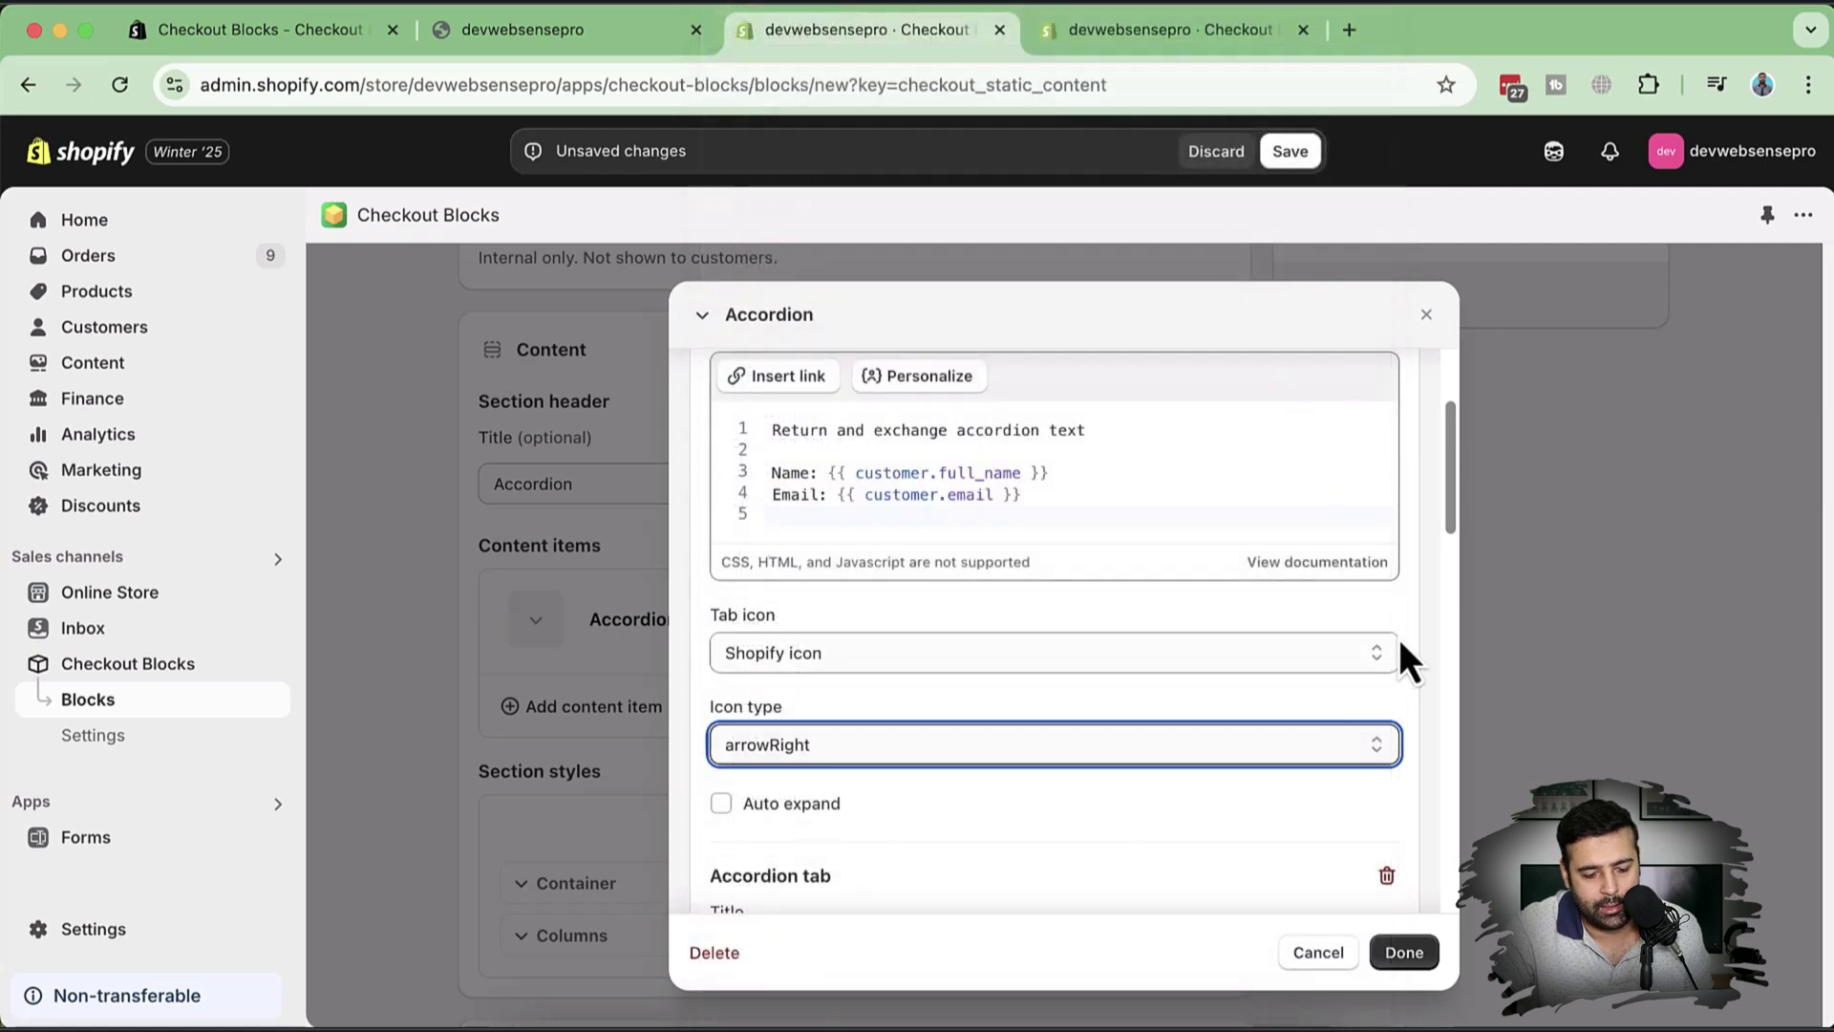
Look over the first tab's Auto expand option and the remaining accordion tabs' titles, descriptions and icon settings.
{"action": "scroll", "coordinate": [1398, 640], "scroll_direction": "down", "scroll_amount": 3}
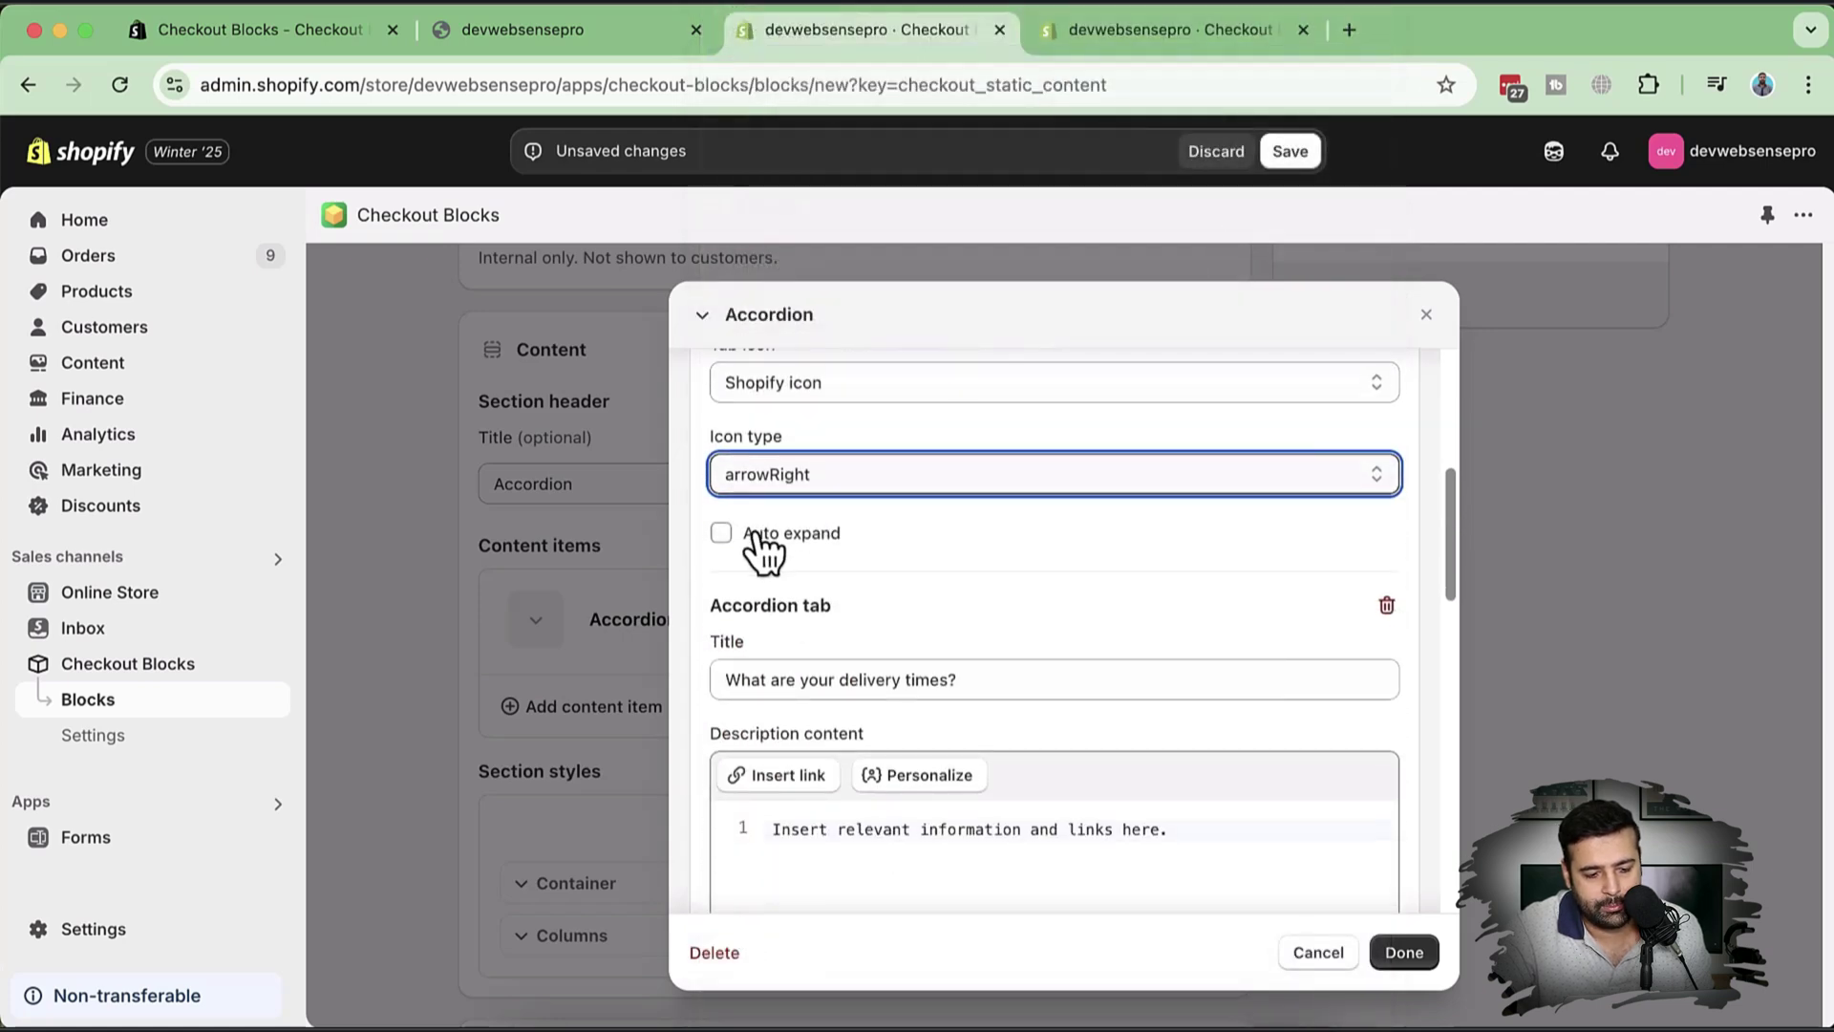
{"action": "left_click", "coordinate": [764, 544]}
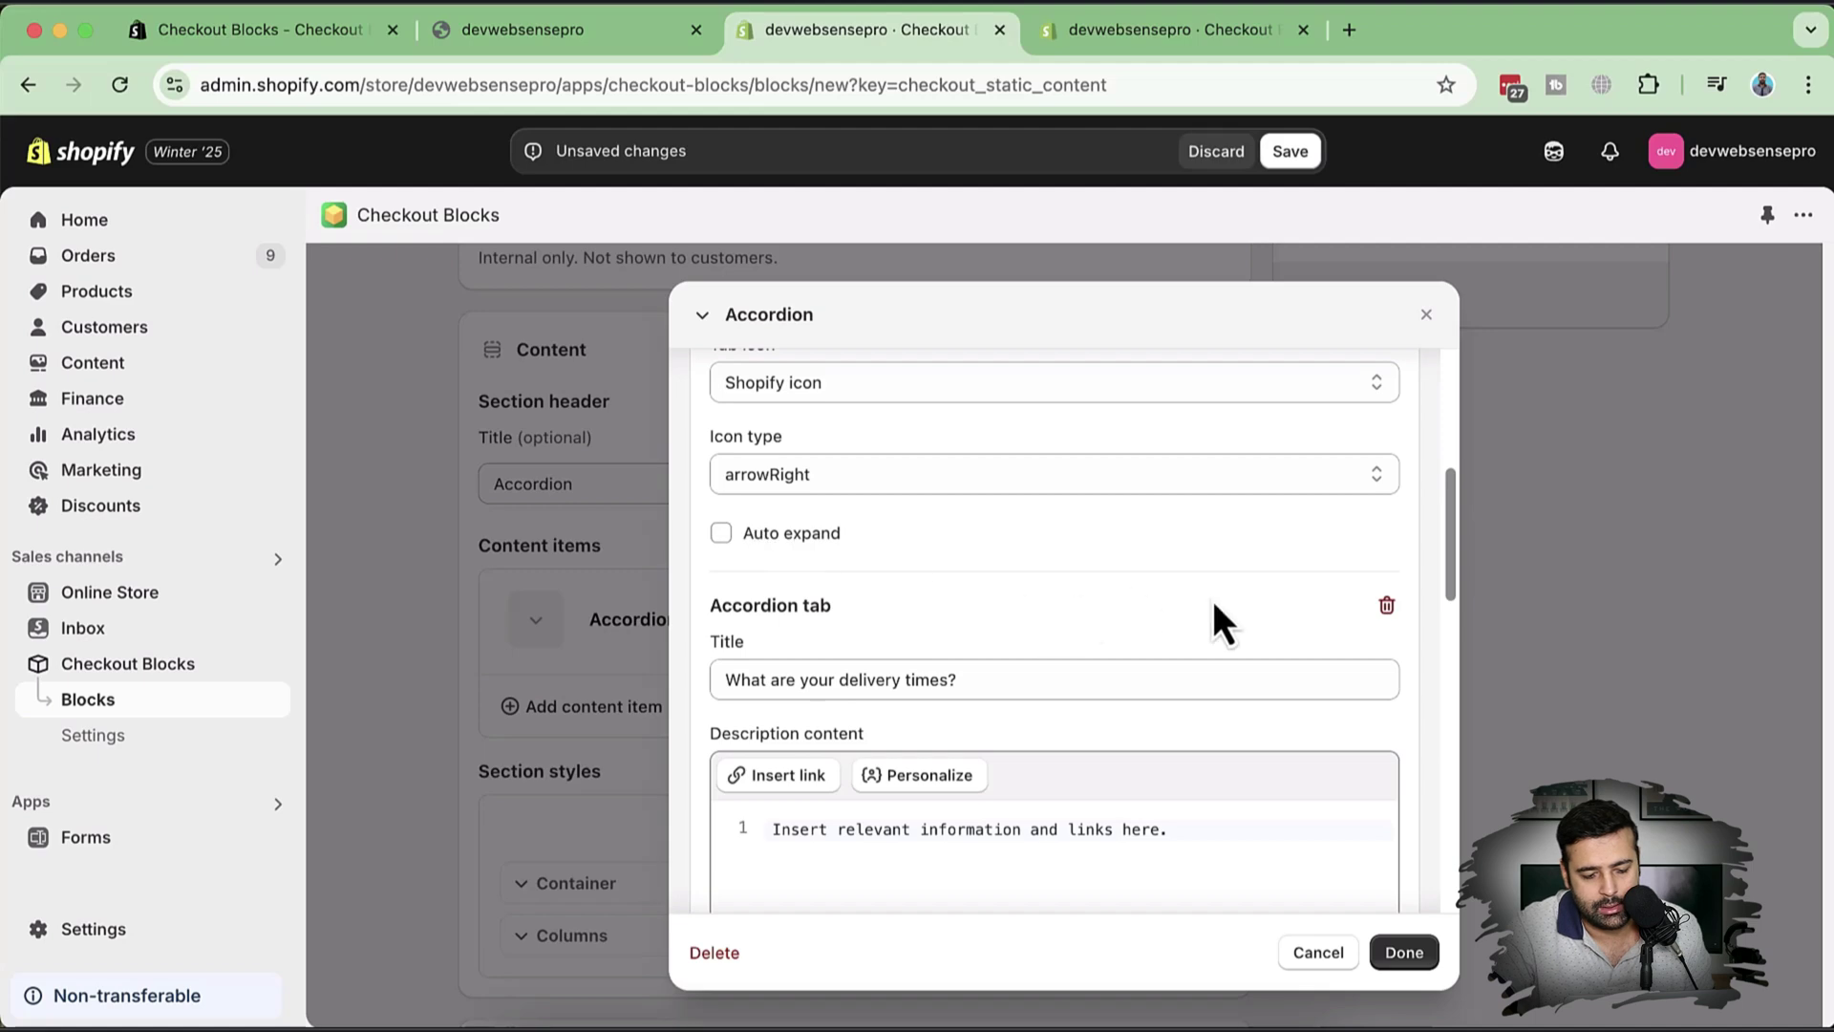
{"action": "scroll", "coordinate": [1215, 616], "scroll_direction": "down", "scroll_amount": 4}
{"action": "scroll", "coordinate": [1212, 600], "scroll_direction": "down", "scroll_amount": 8}
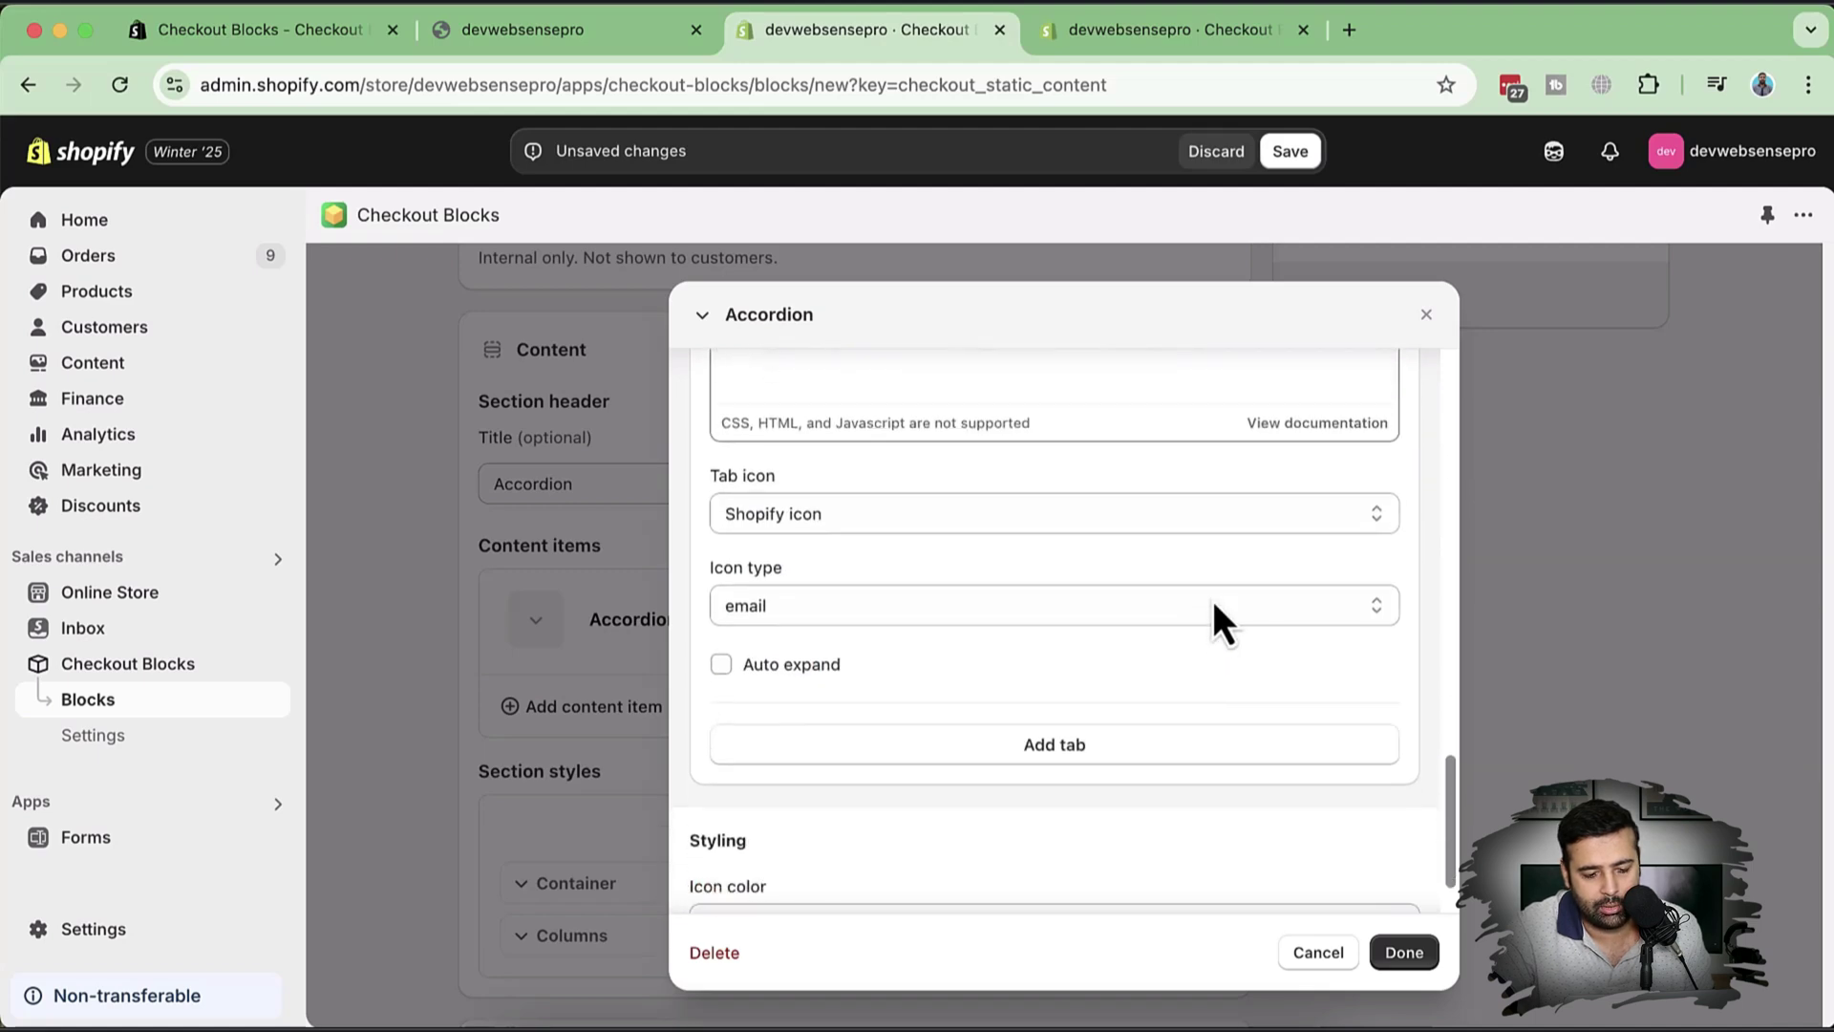
{"action": "scroll", "coordinate": [1212, 600], "scroll_direction": "up", "scroll_amount": 15}
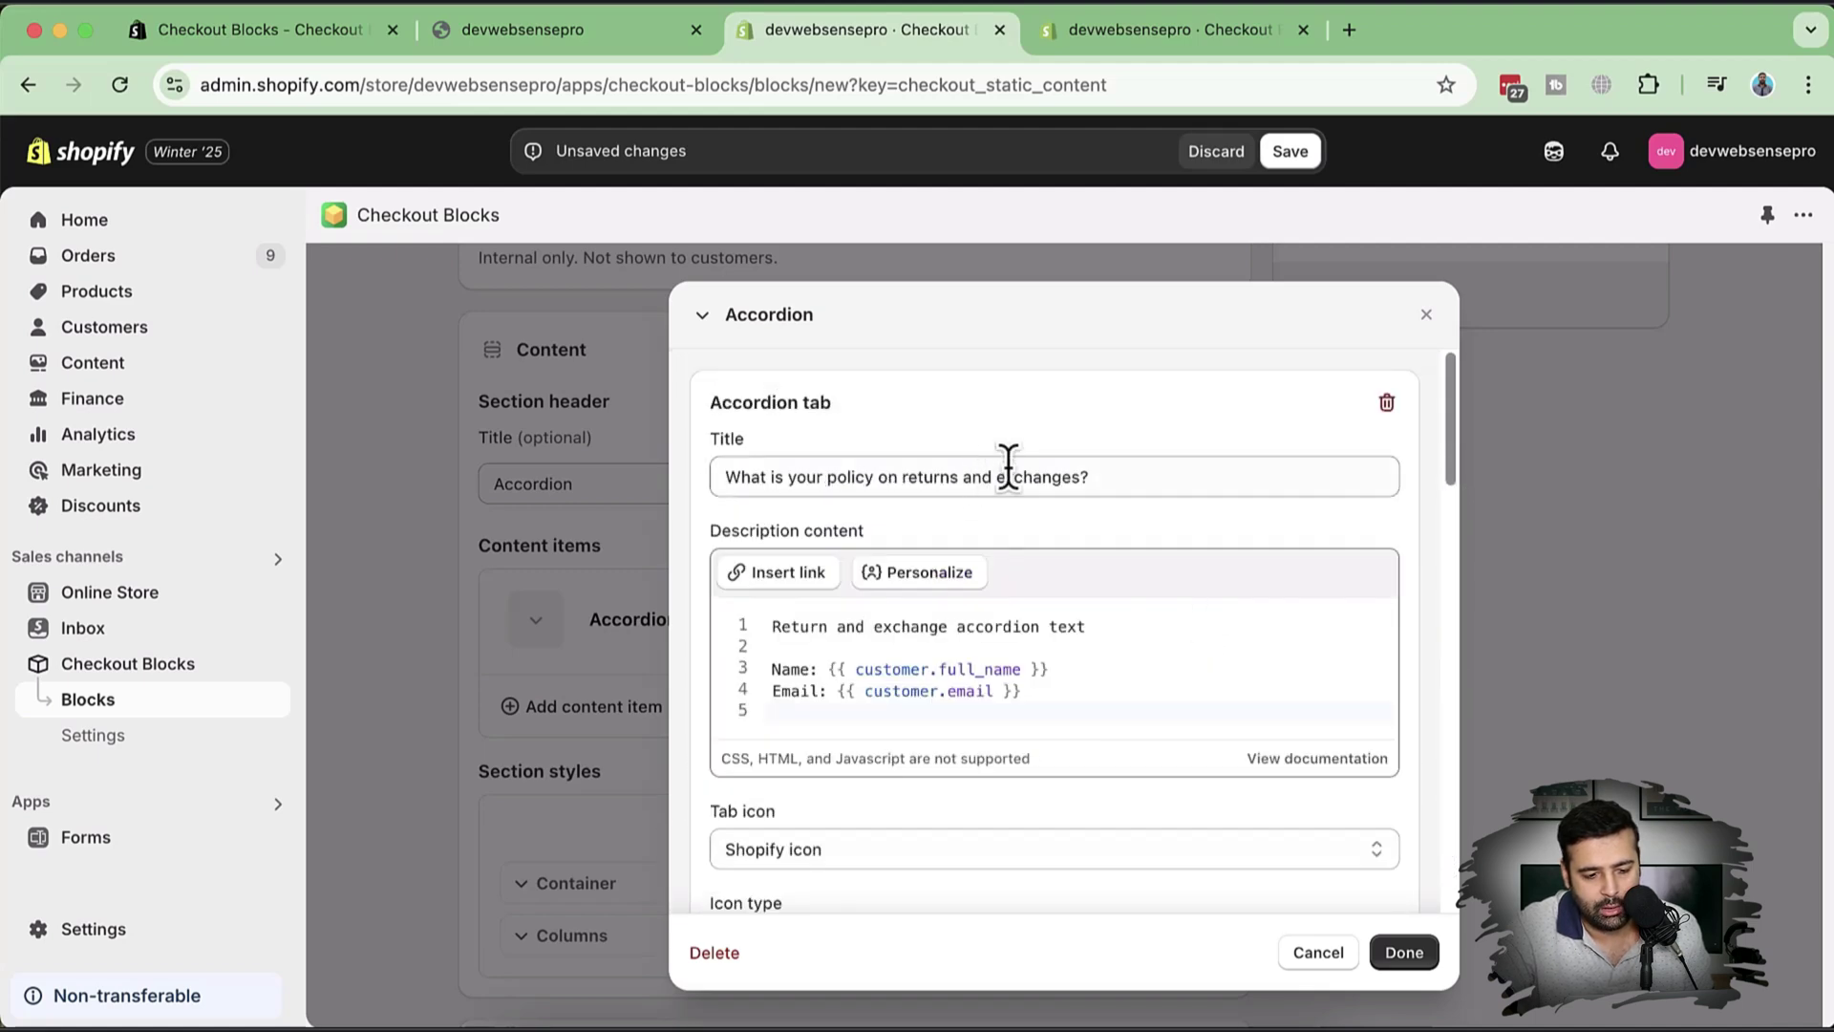
{"action": "scroll", "coordinate": [1142, 631], "scroll_direction": "down", "scroll_amount": 6}
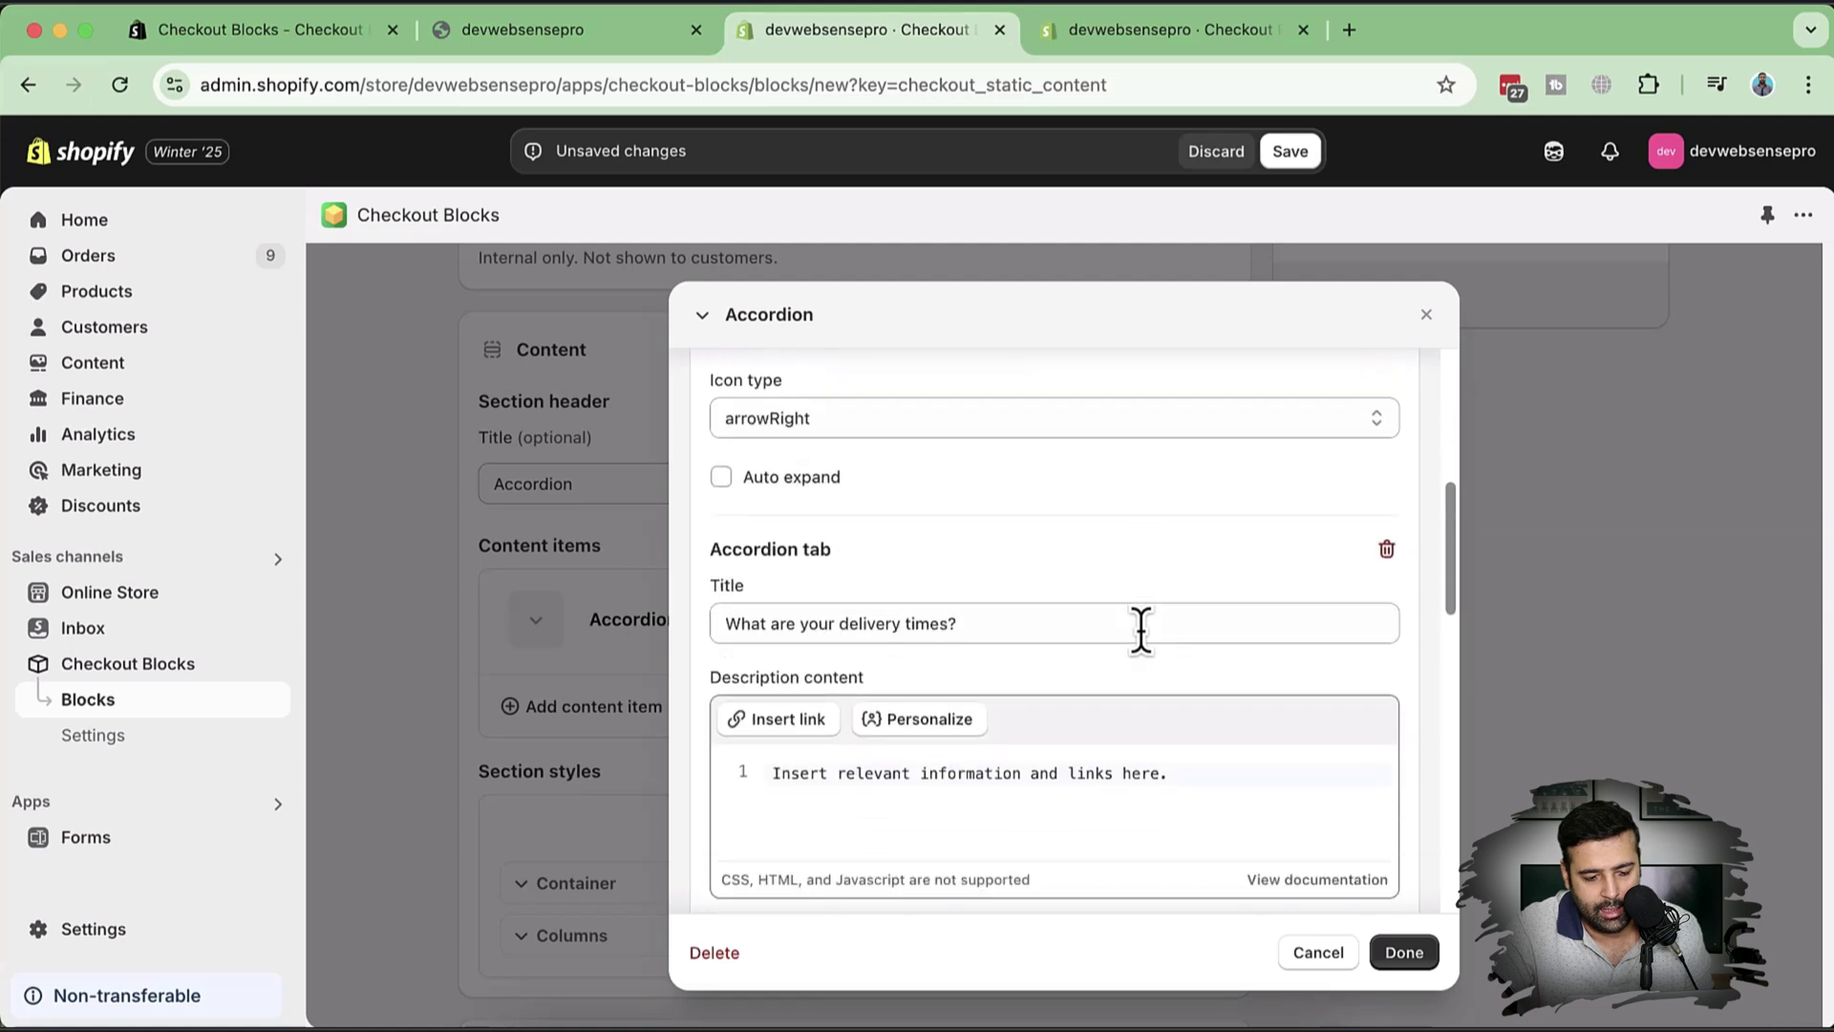
{"action": "scroll", "coordinate": [1117, 616], "scroll_direction": "down", "scroll_amount": 6}
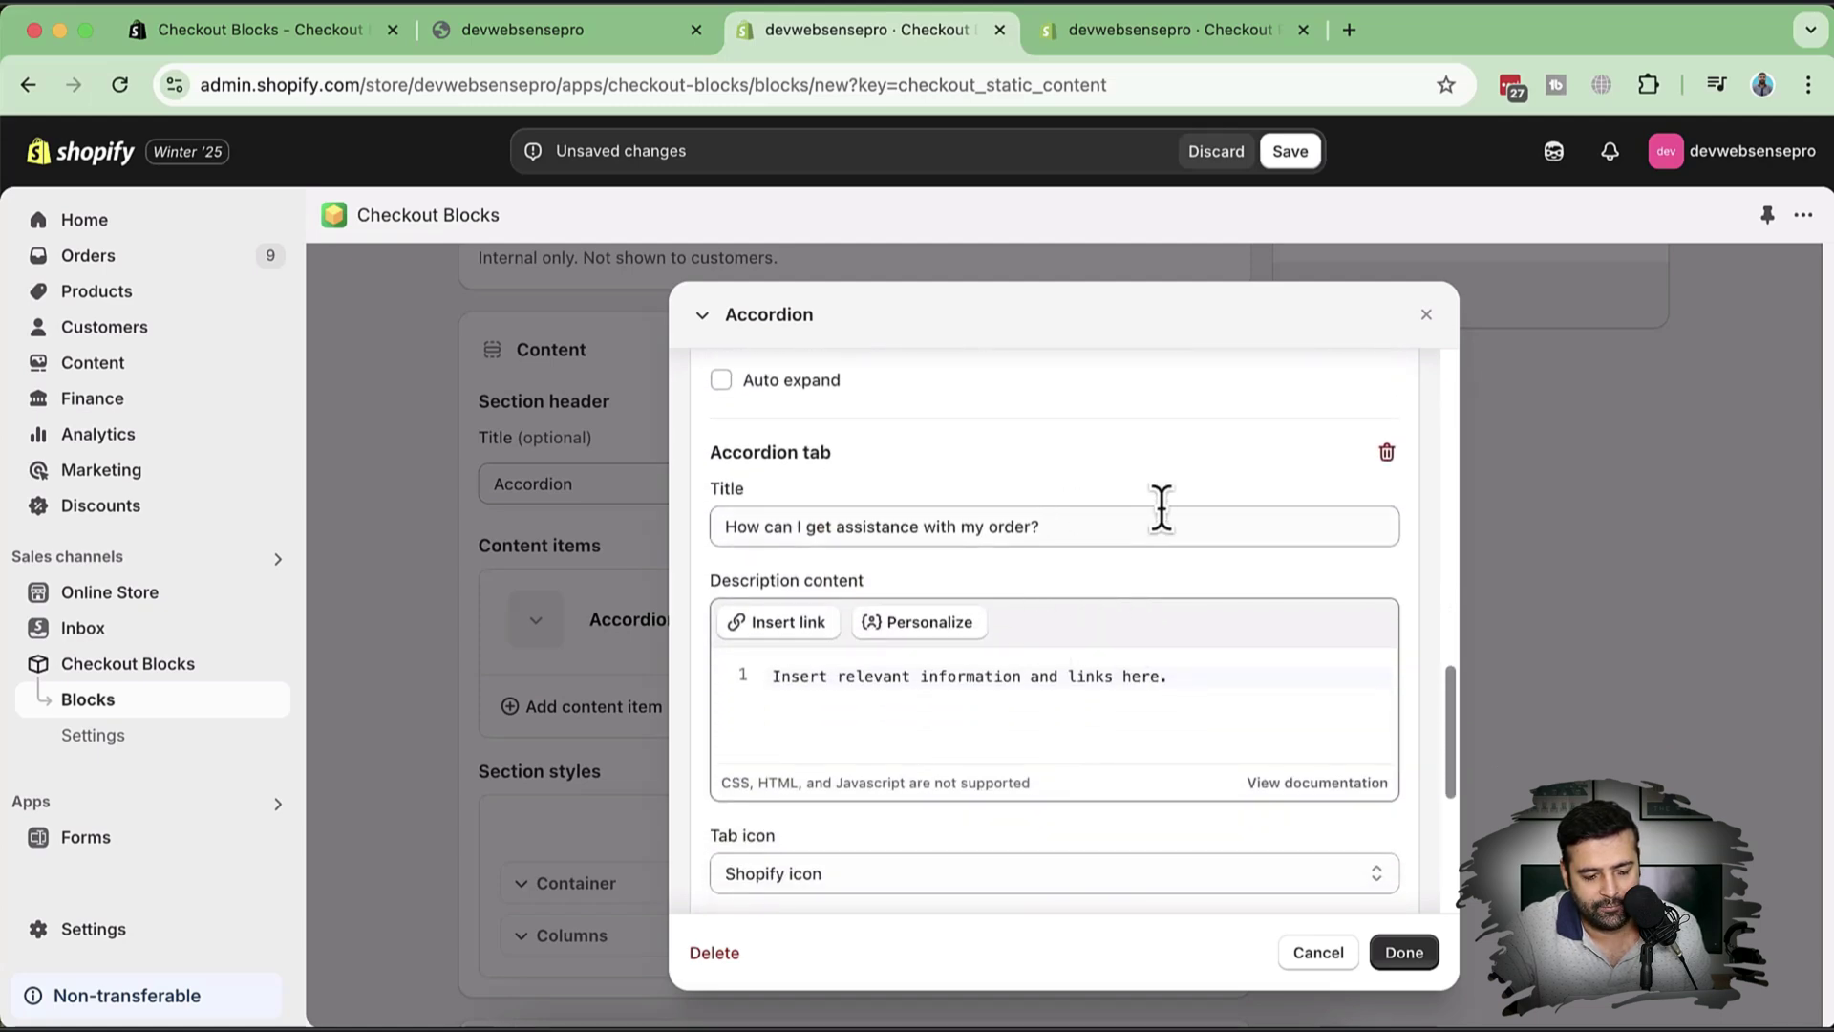
{"action": "scroll", "coordinate": [1158, 507], "scroll_direction": "down", "scroll_amount": 3}
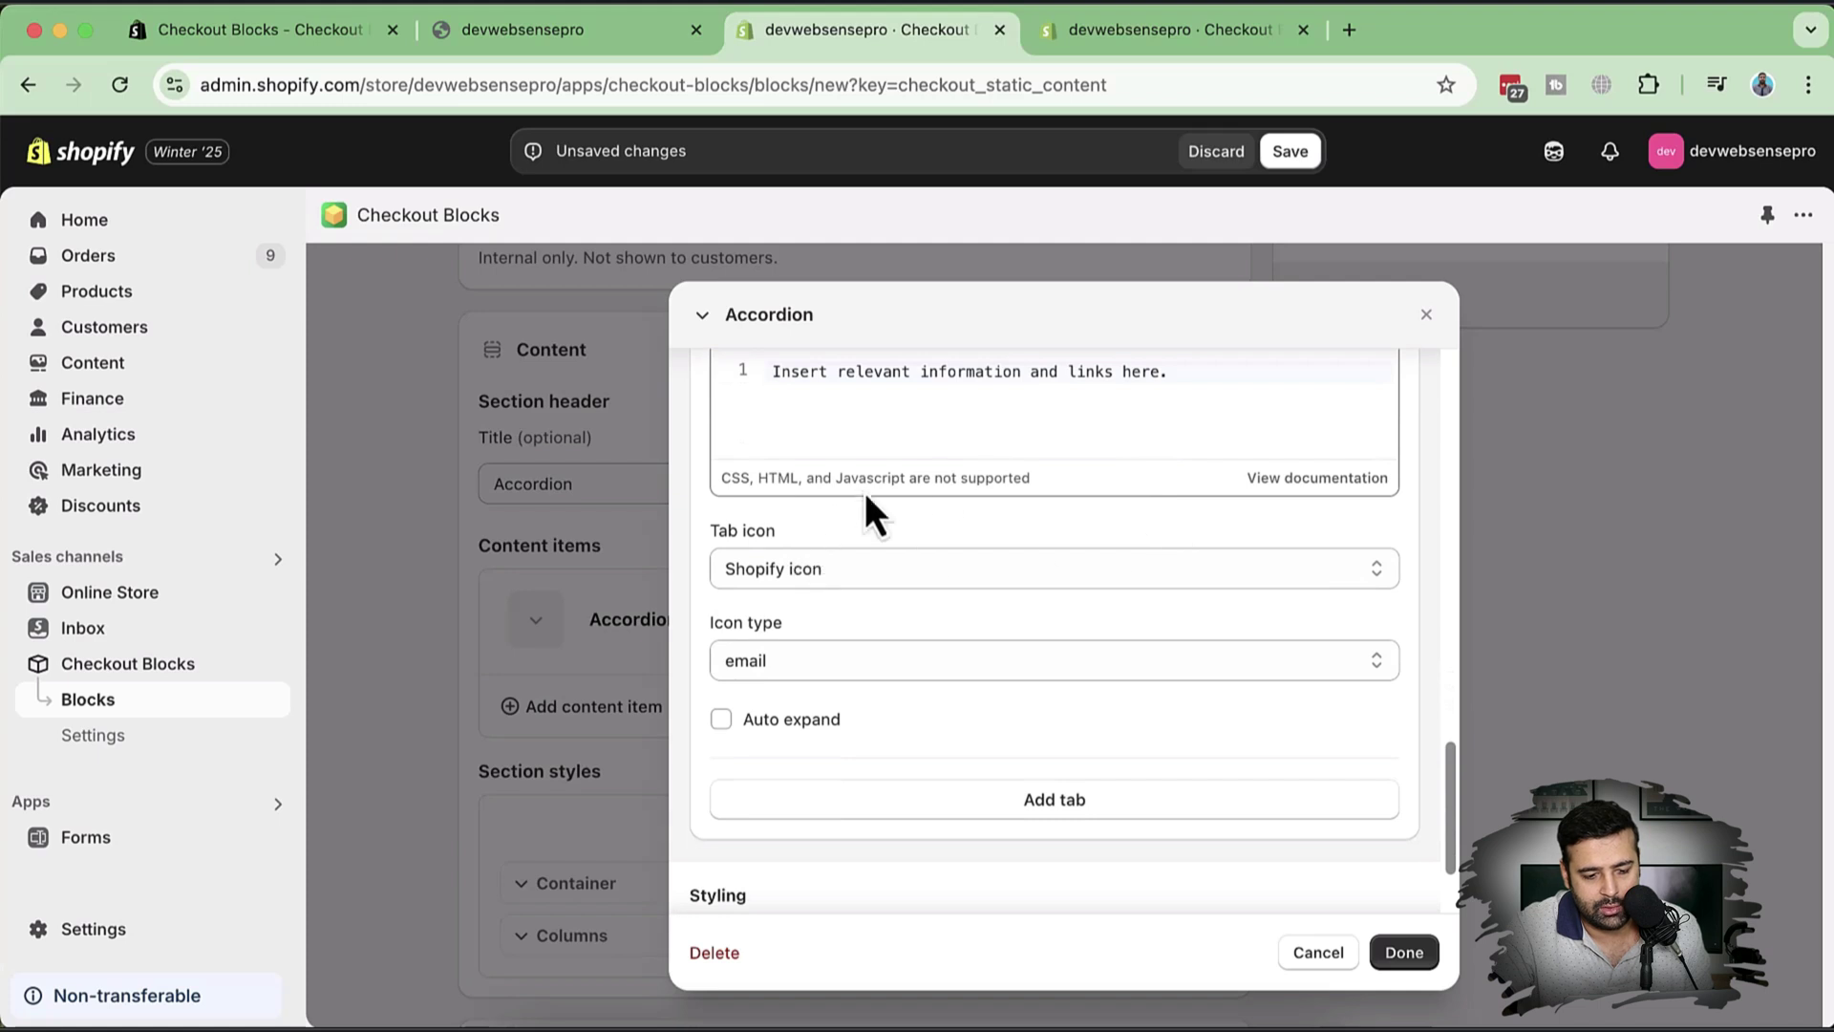
Examine the note on code support beneath the order assistance tab's description.
{"action": "left_click", "coordinate": [983, 478]}
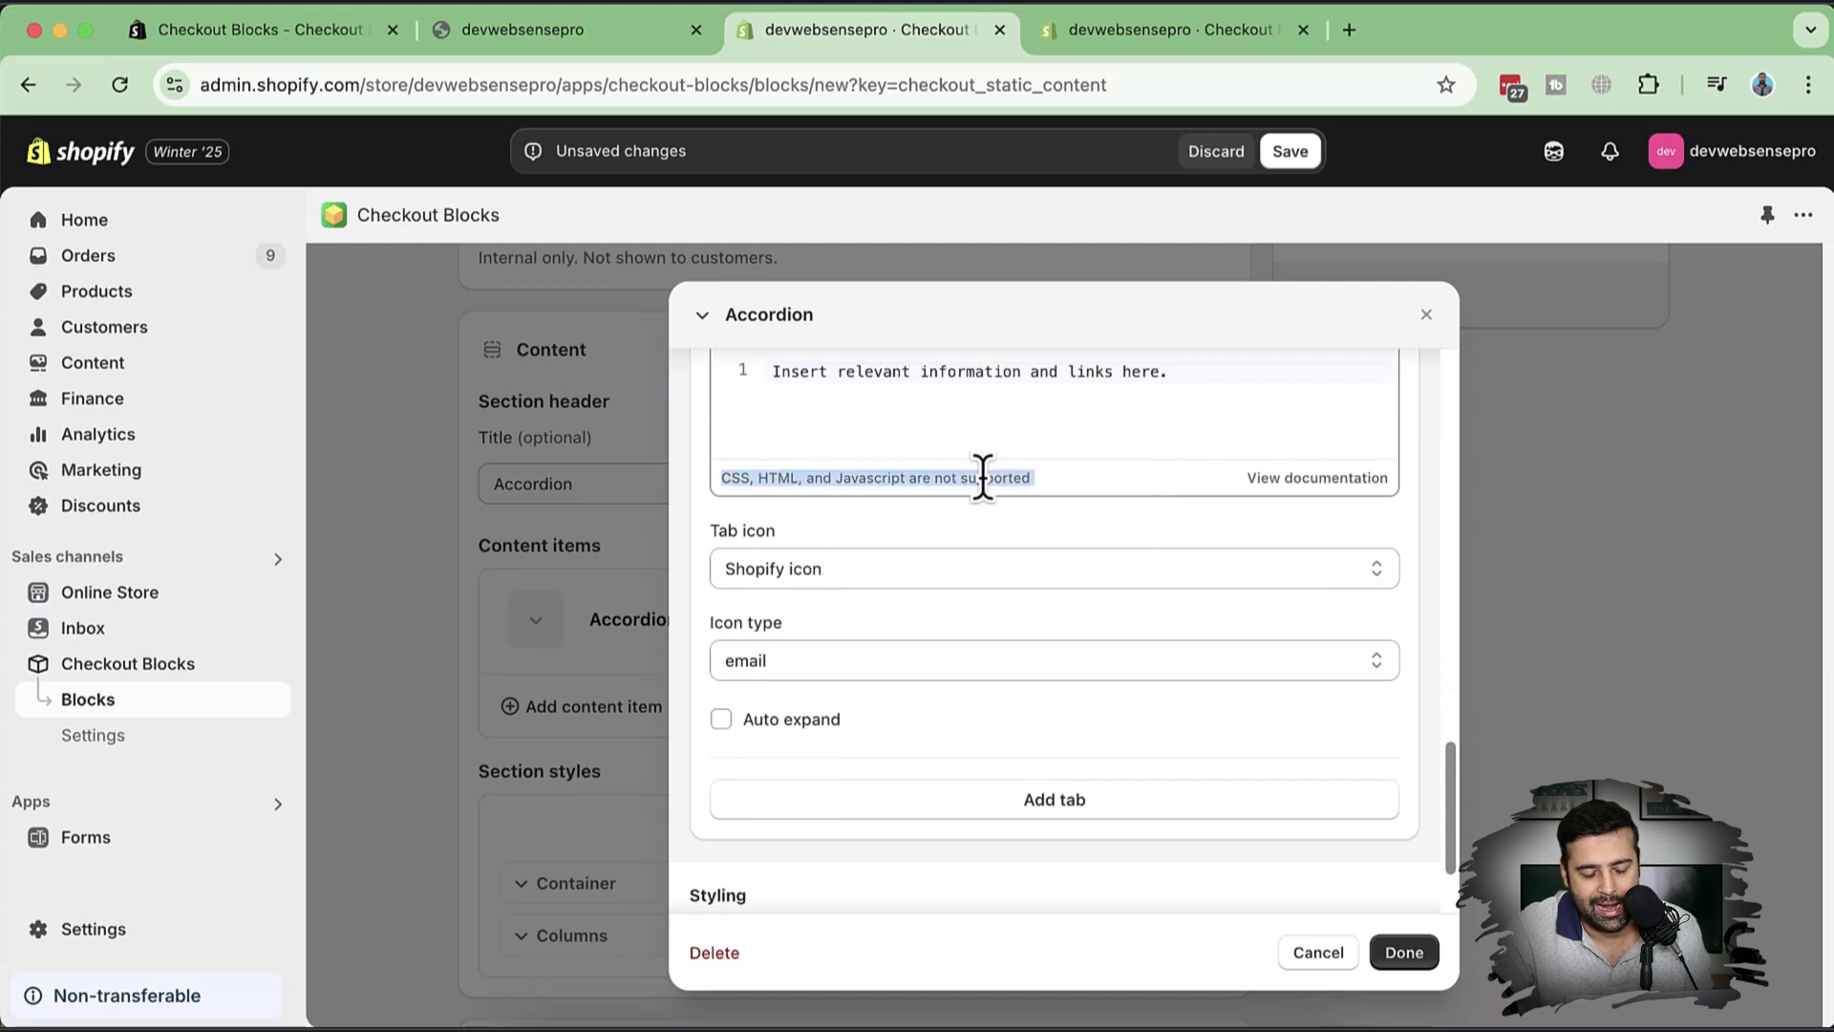
{"action": "left_click", "coordinate": [983, 478]}
{"action": "triple_click", "coordinate": [983, 477]}
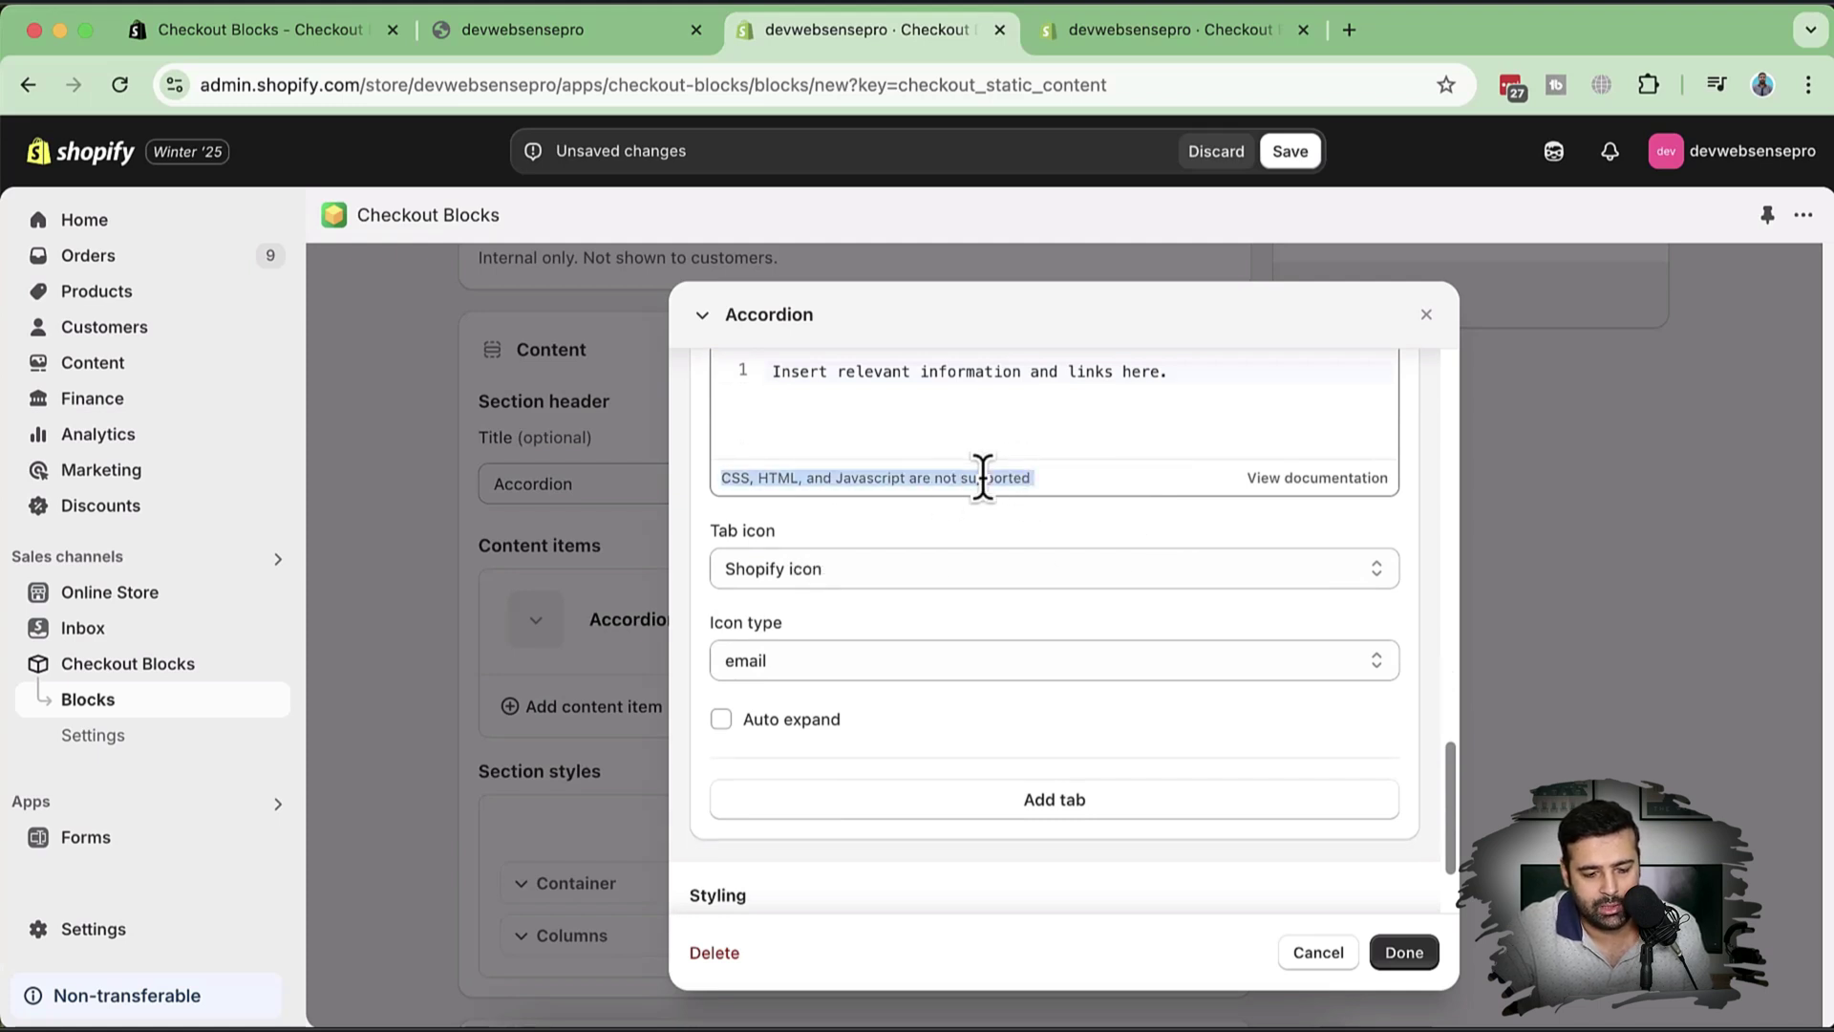
{"action": "left_click", "coordinate": [1020, 476]}
{"action": "scroll", "coordinate": [965, 543], "scroll_direction": "up", "scroll_amount": 1}
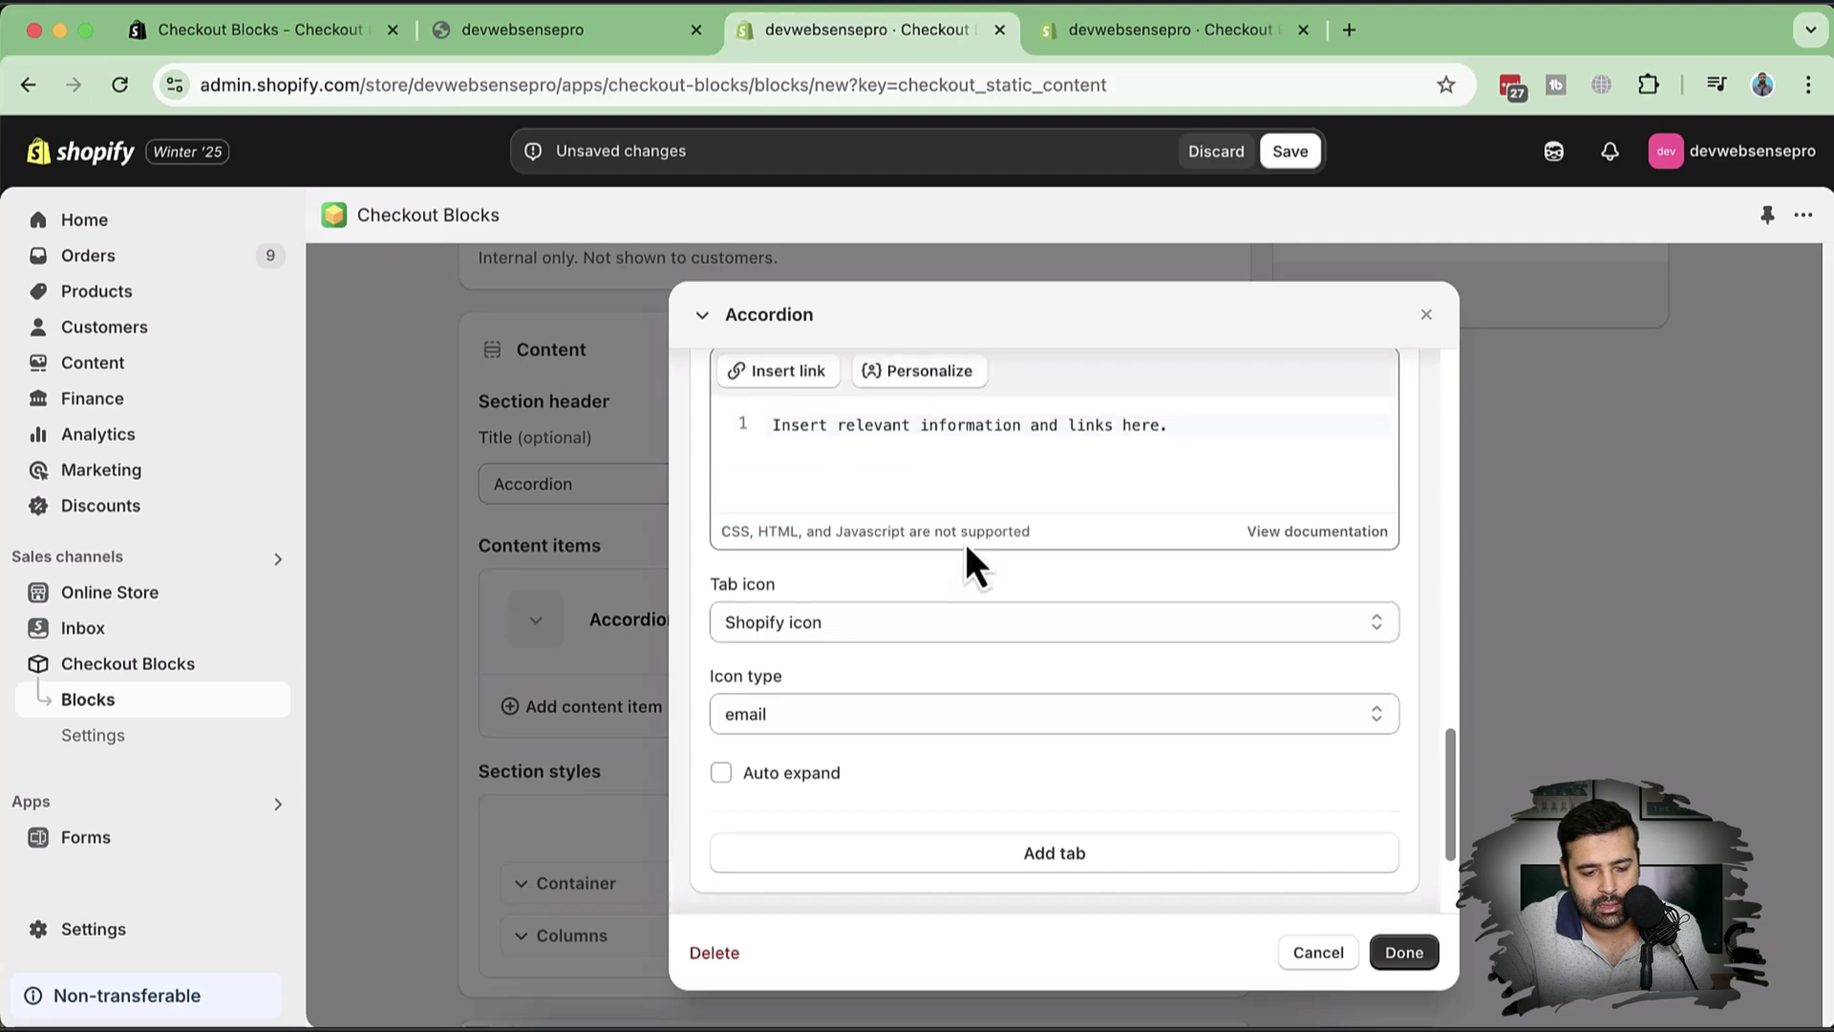
{"action": "scroll", "coordinate": [965, 542], "scroll_direction": "up", "scroll_amount": 3}
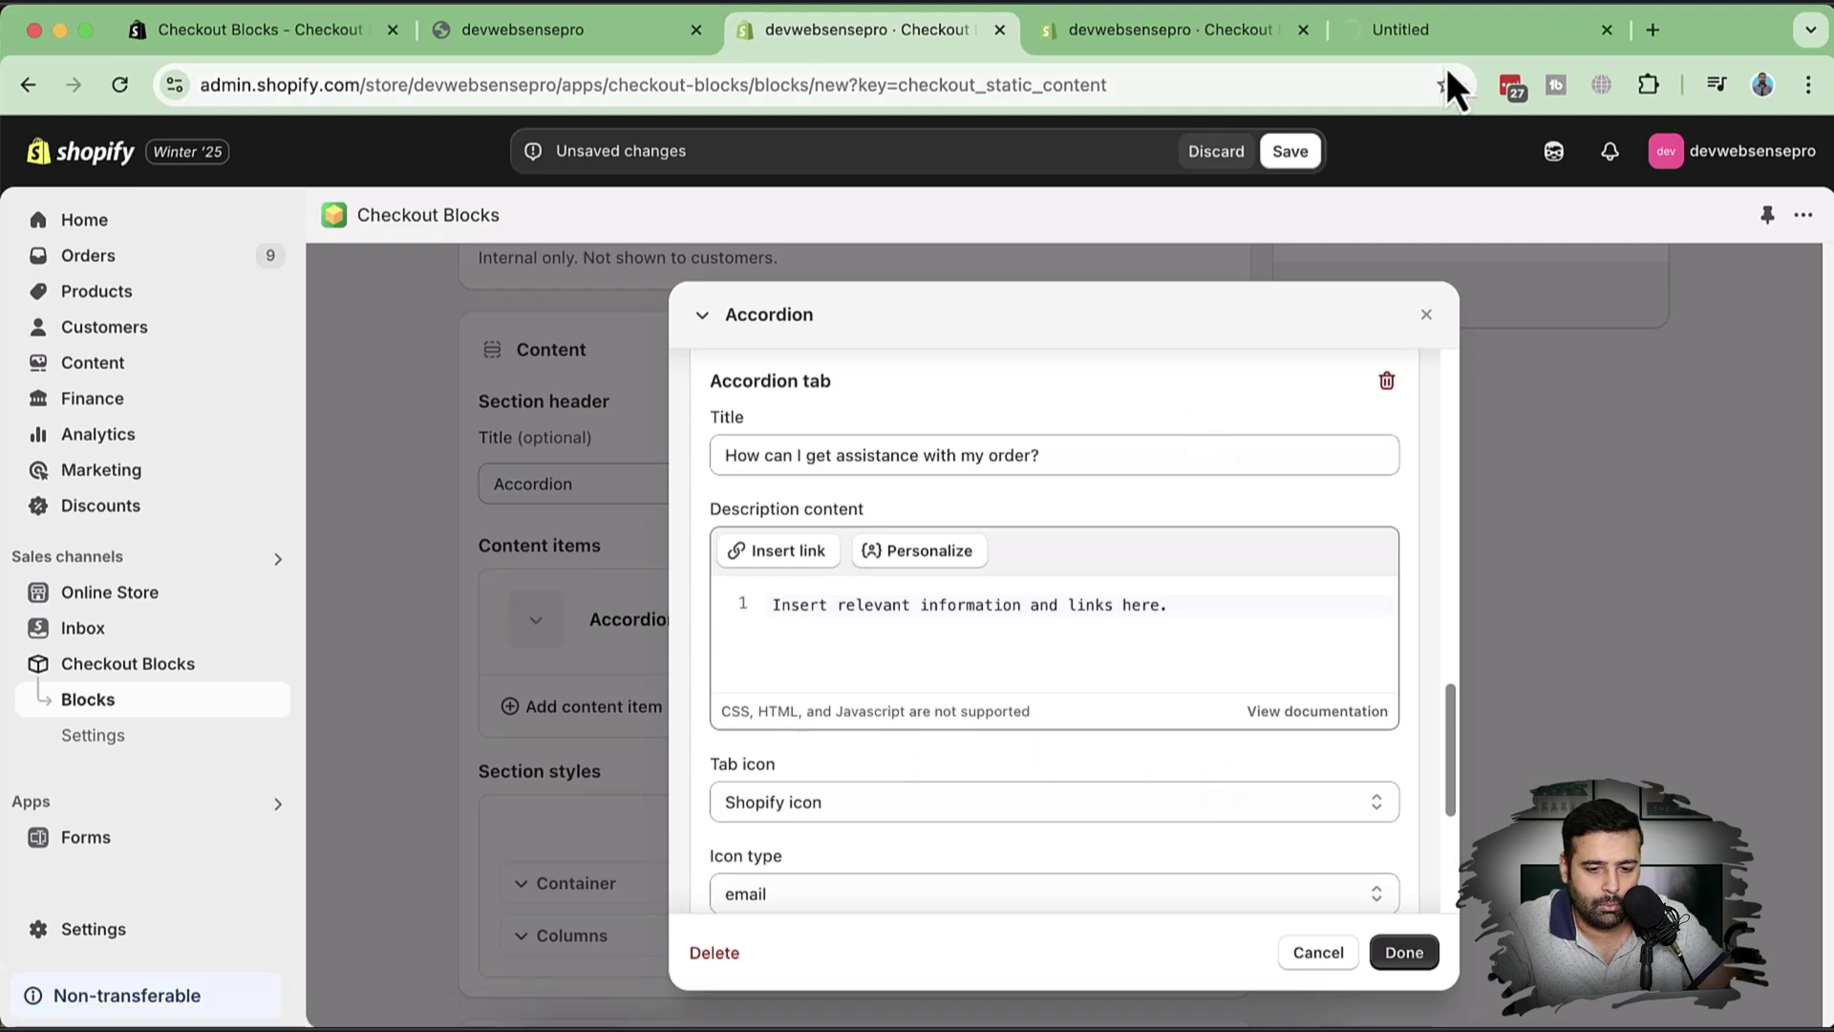
Open the description field's documentation in the Shopify Help Center and read through the supported Liquid variables, from checkout to line item.
{"action": "scroll", "coordinate": [1127, 449], "scroll_direction": "down", "scroll_amount": 2}
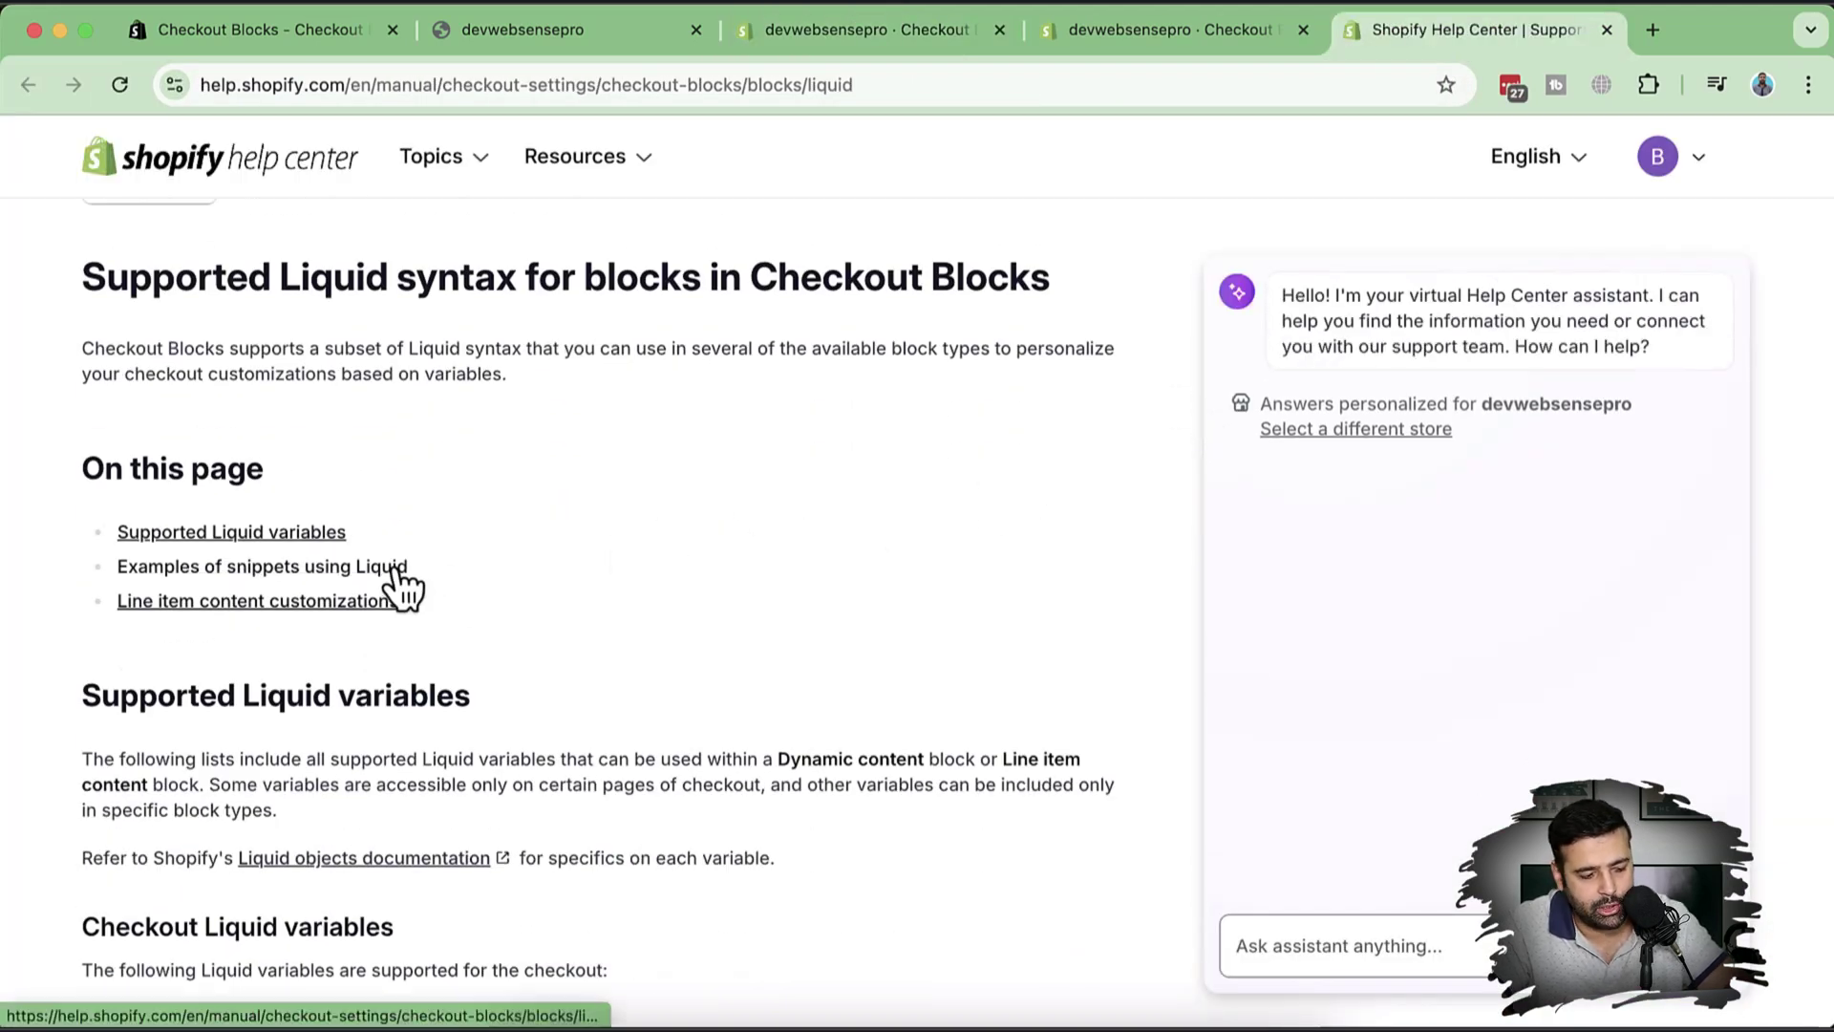
{"action": "left_click", "coordinate": [307, 532]}
{"action": "scroll", "coordinate": [760, 495], "scroll_direction": "down", "scroll_amount": 3}
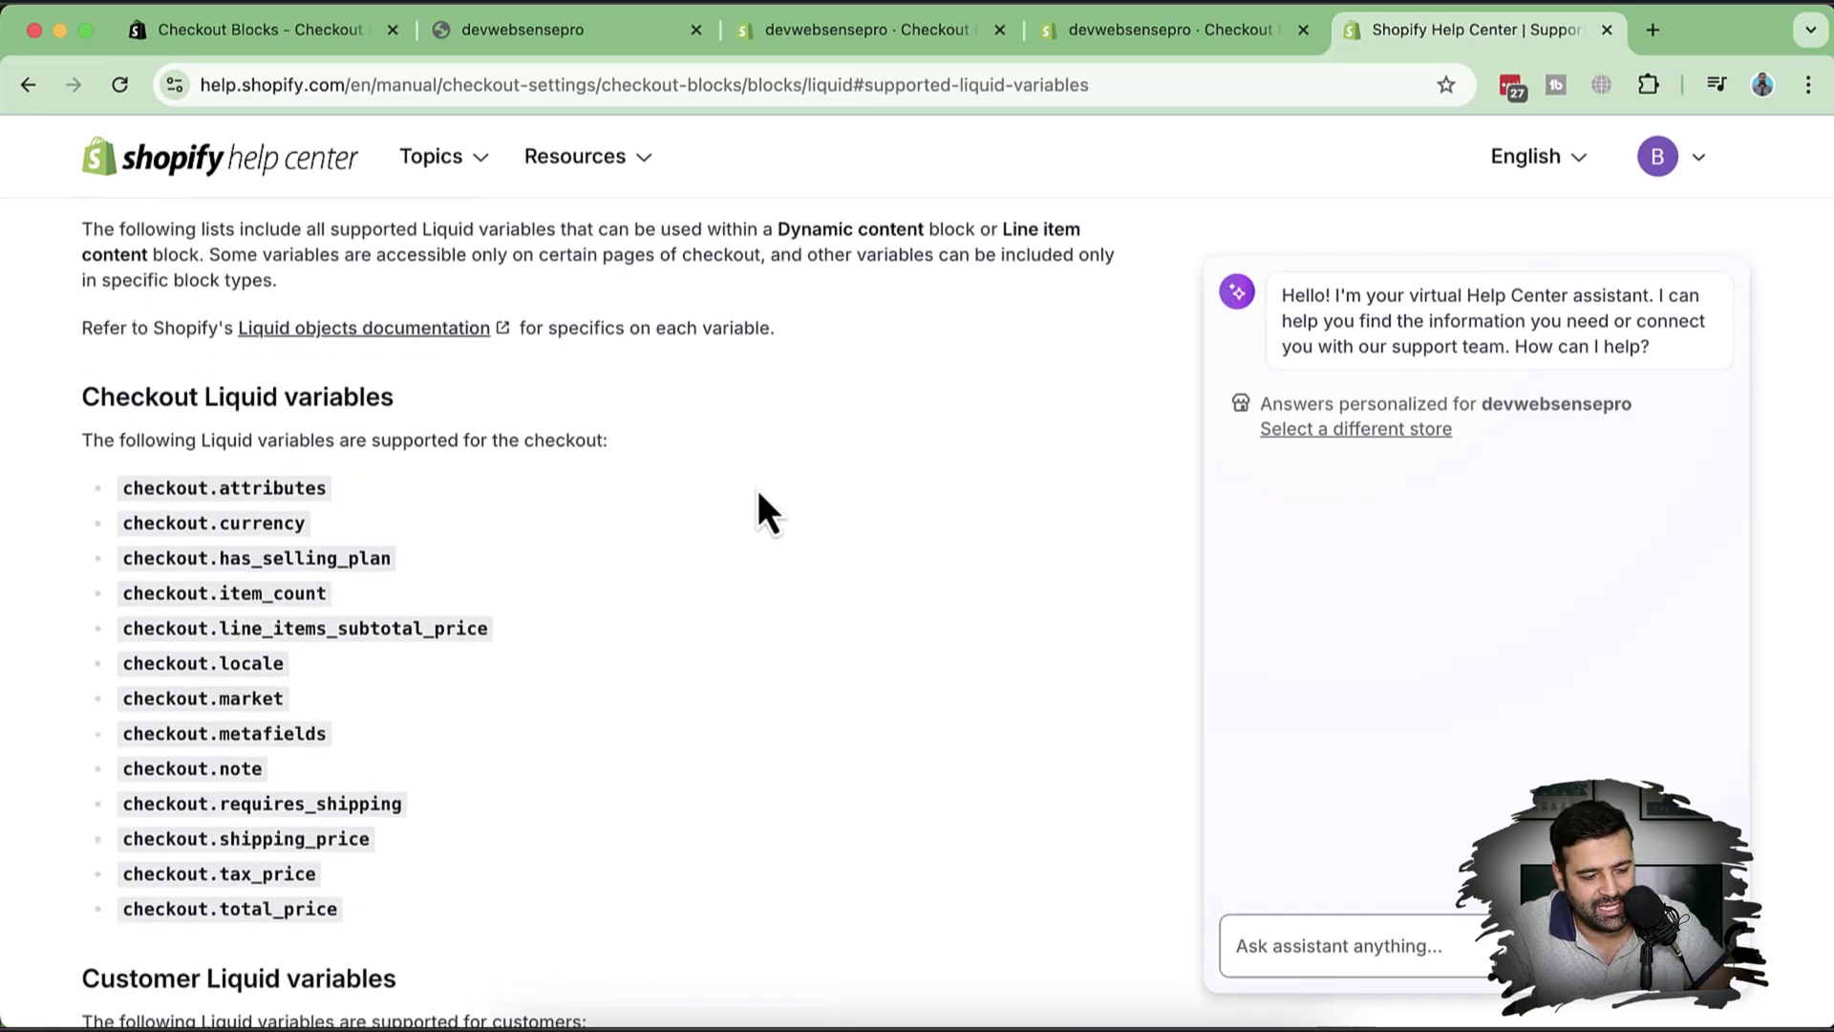
{"action": "scroll", "coordinate": [758, 492], "scroll_direction": "down", "scroll_amount": 3}
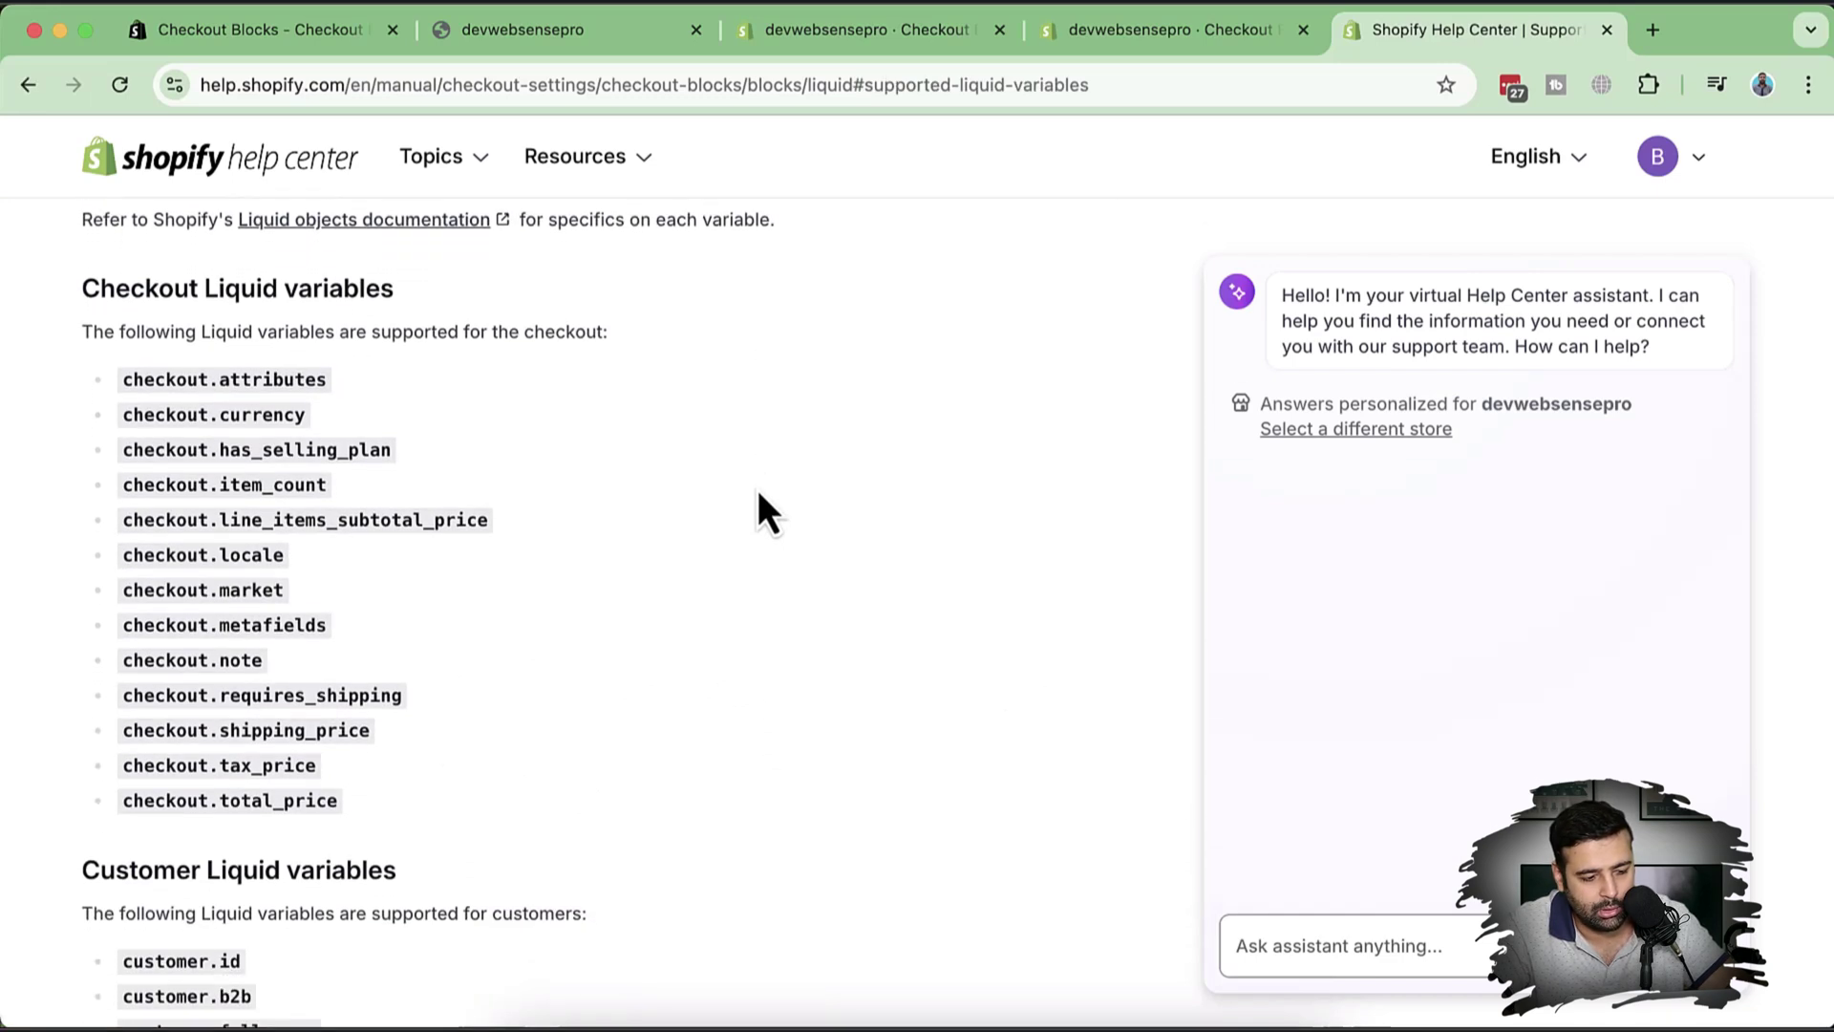
{"action": "scroll", "coordinate": [759, 492], "scroll_direction": "down", "scroll_amount": 4}
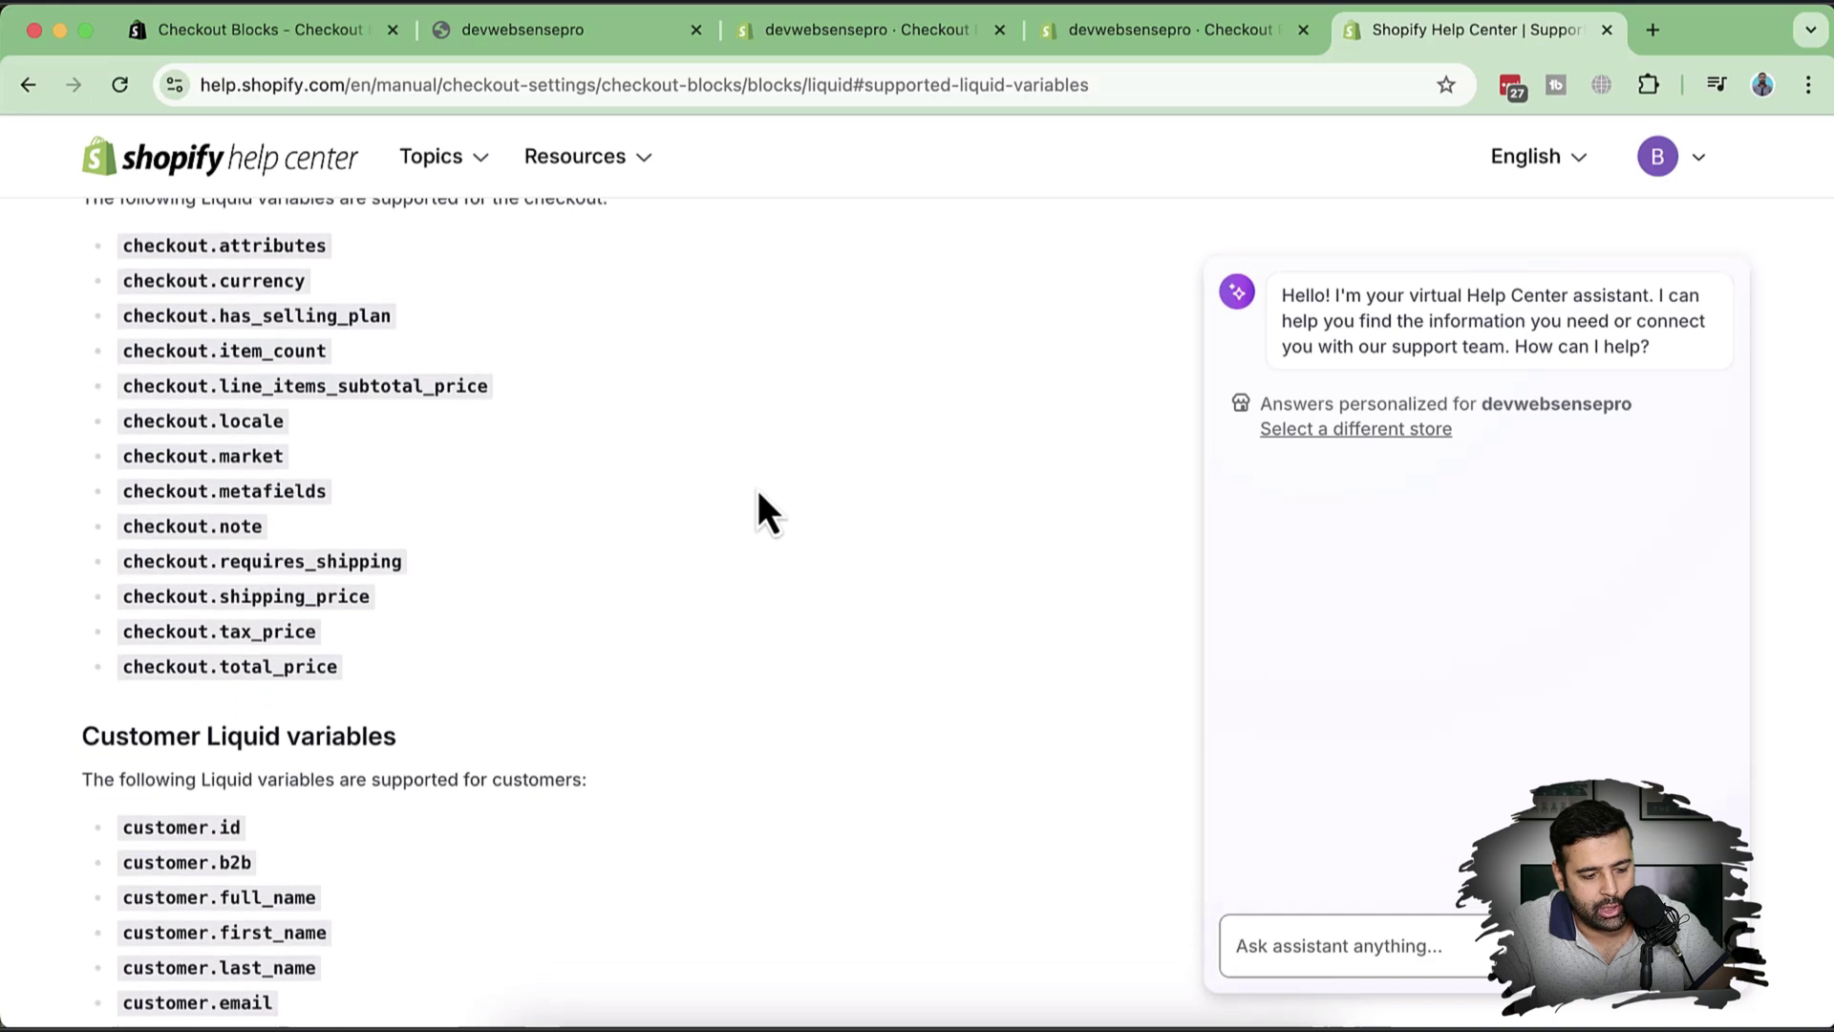
{"action": "scroll", "coordinate": [760, 494], "scroll_direction": "down", "scroll_amount": 10}
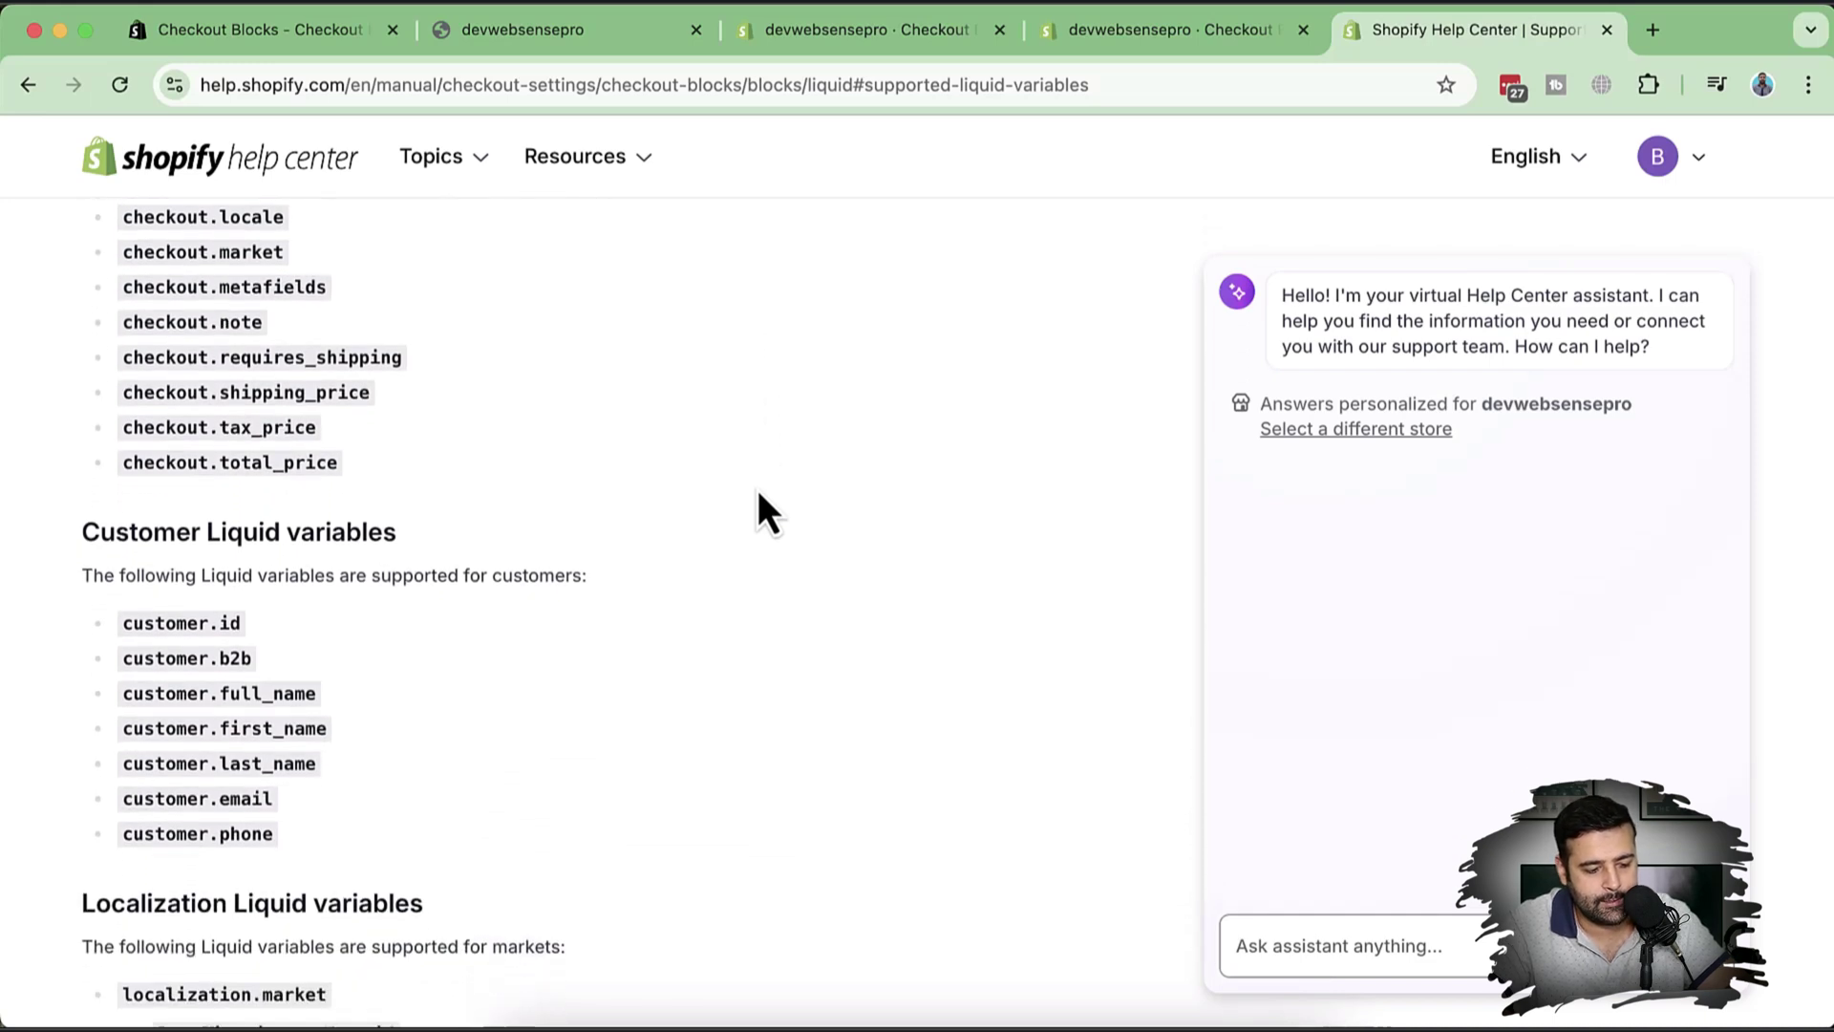
{"action": "scroll", "coordinate": [758, 489], "scroll_direction": "down", "scroll_amount": 5}
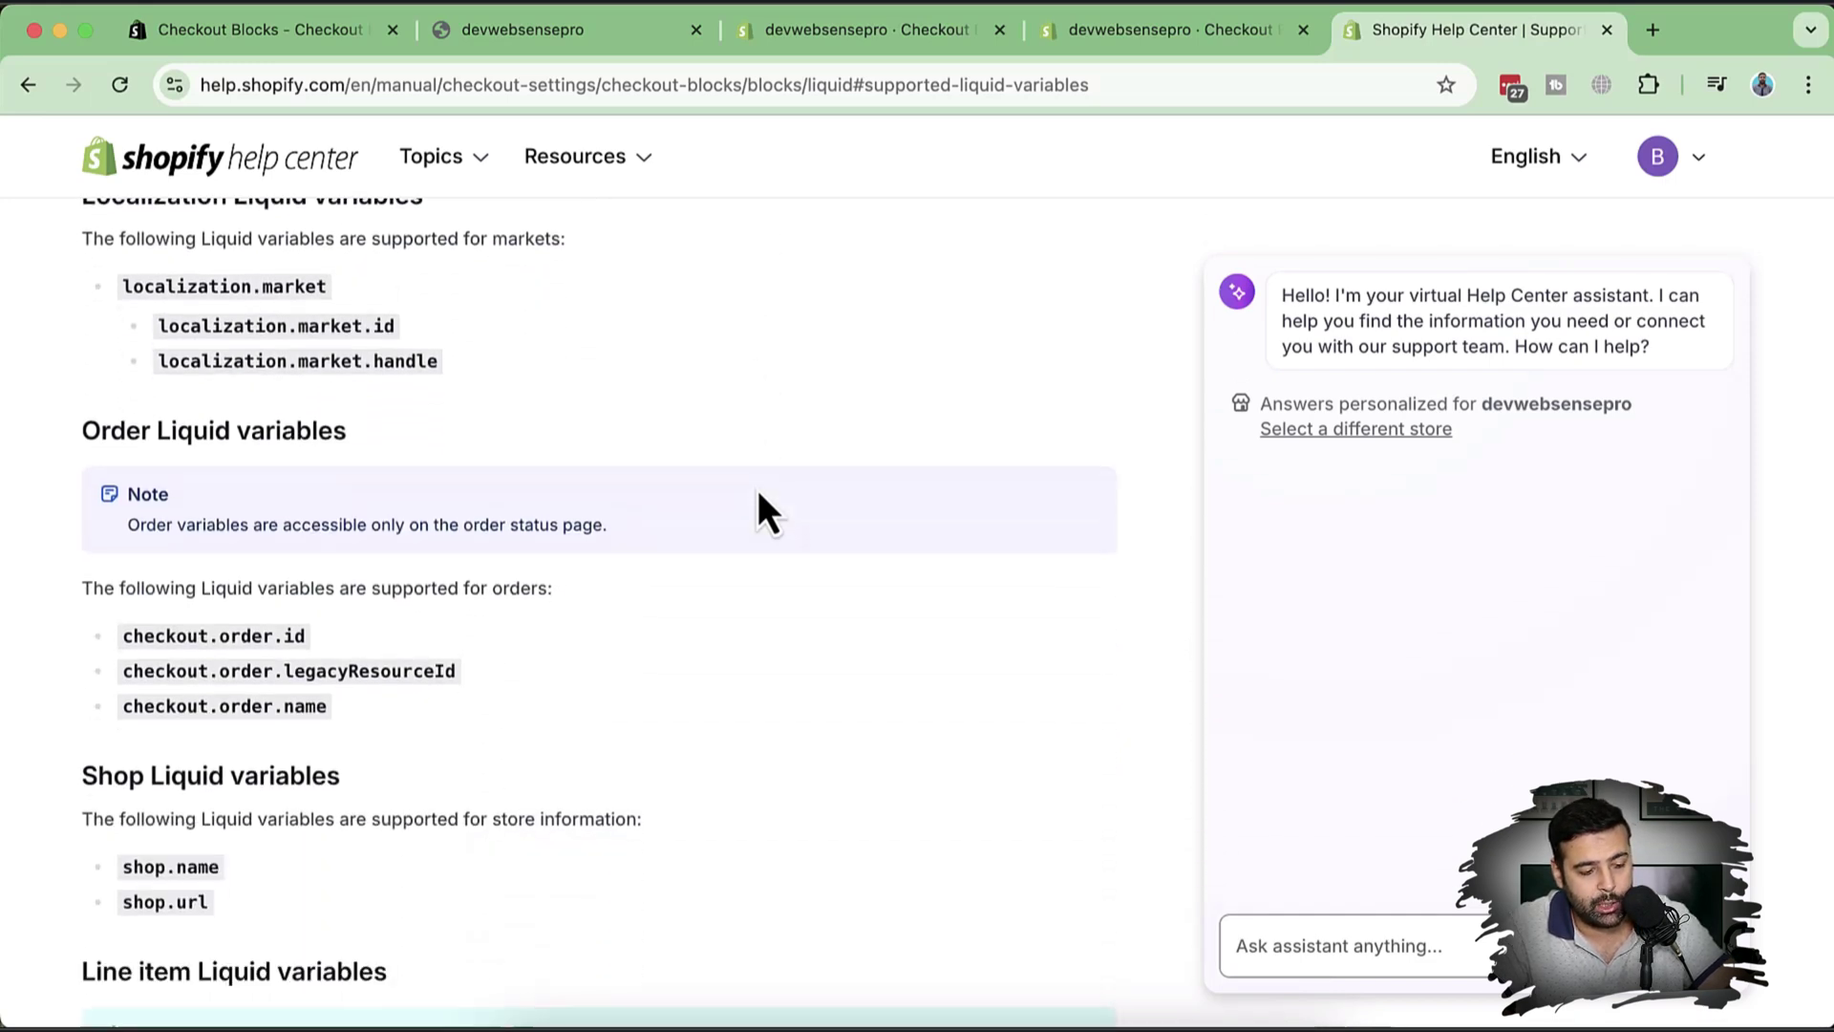
{"action": "scroll", "coordinate": [758, 489], "scroll_direction": "down", "scroll_amount": 4}
{"action": "scroll", "coordinate": [759, 489], "scroll_direction": "down", "scroll_amount": 7}
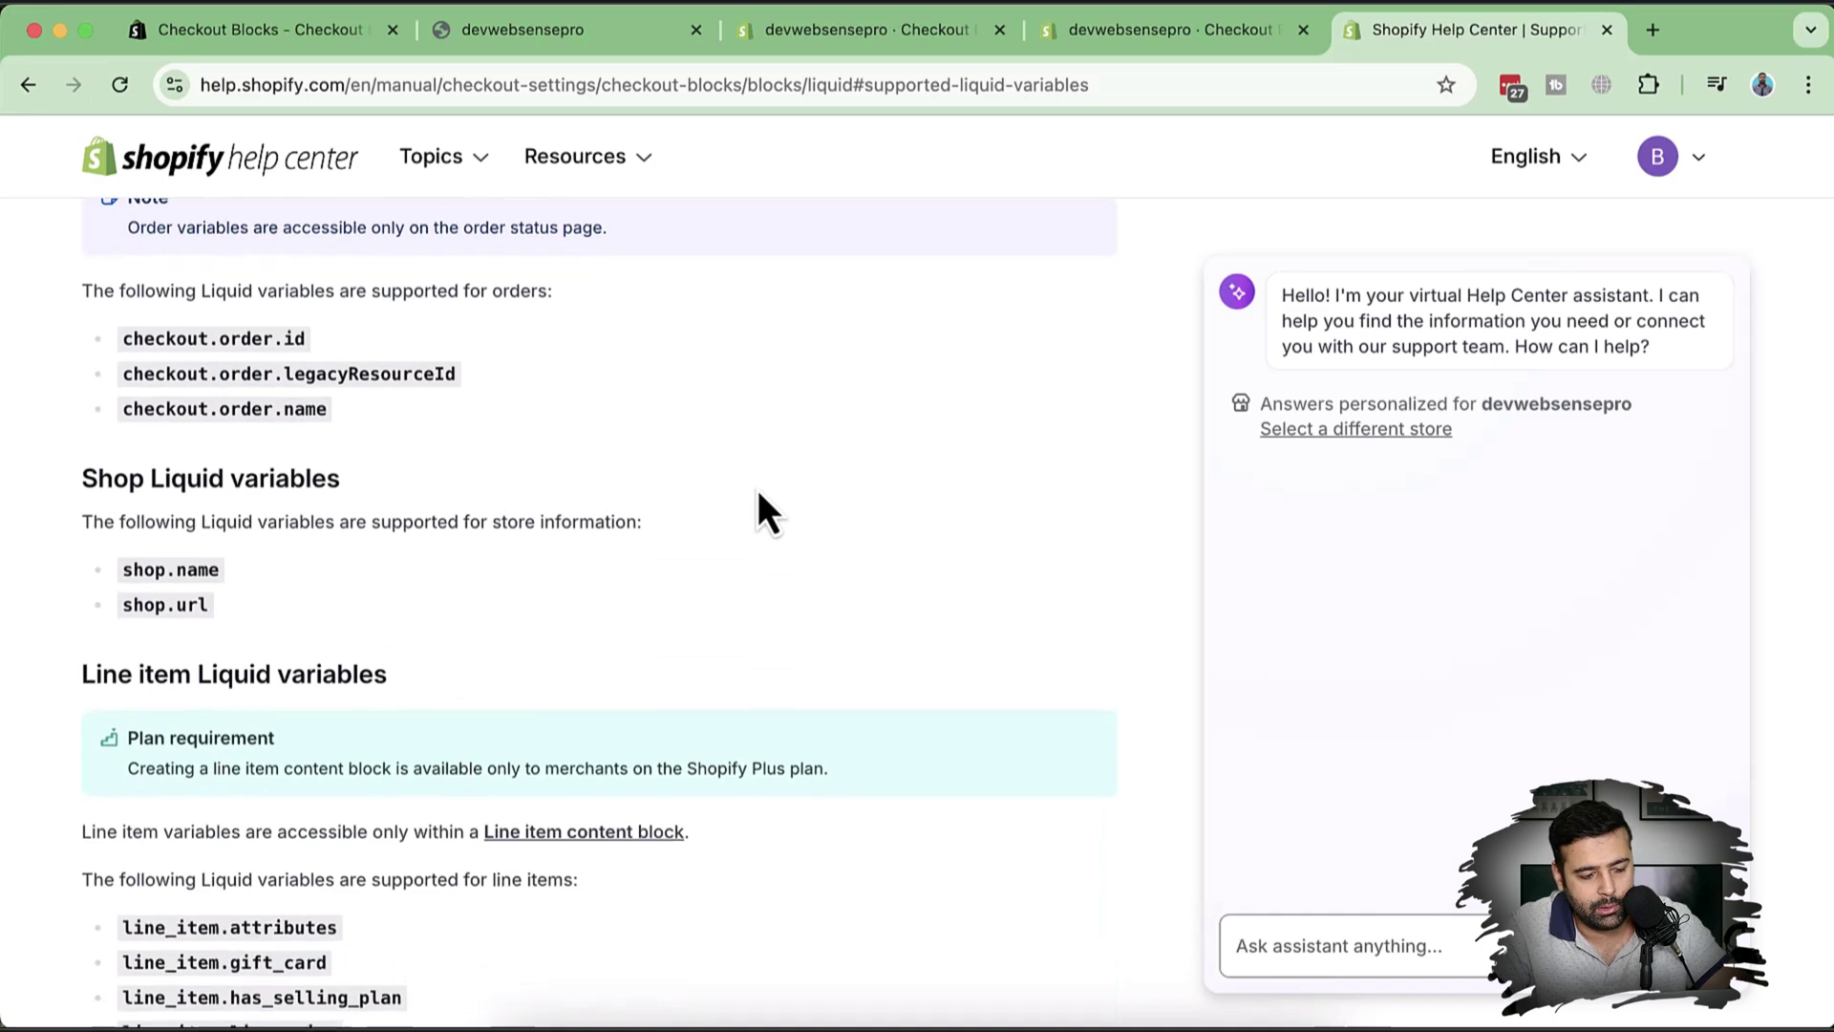
{"action": "scroll", "coordinate": [759, 489], "scroll_direction": "down", "scroll_amount": 15}
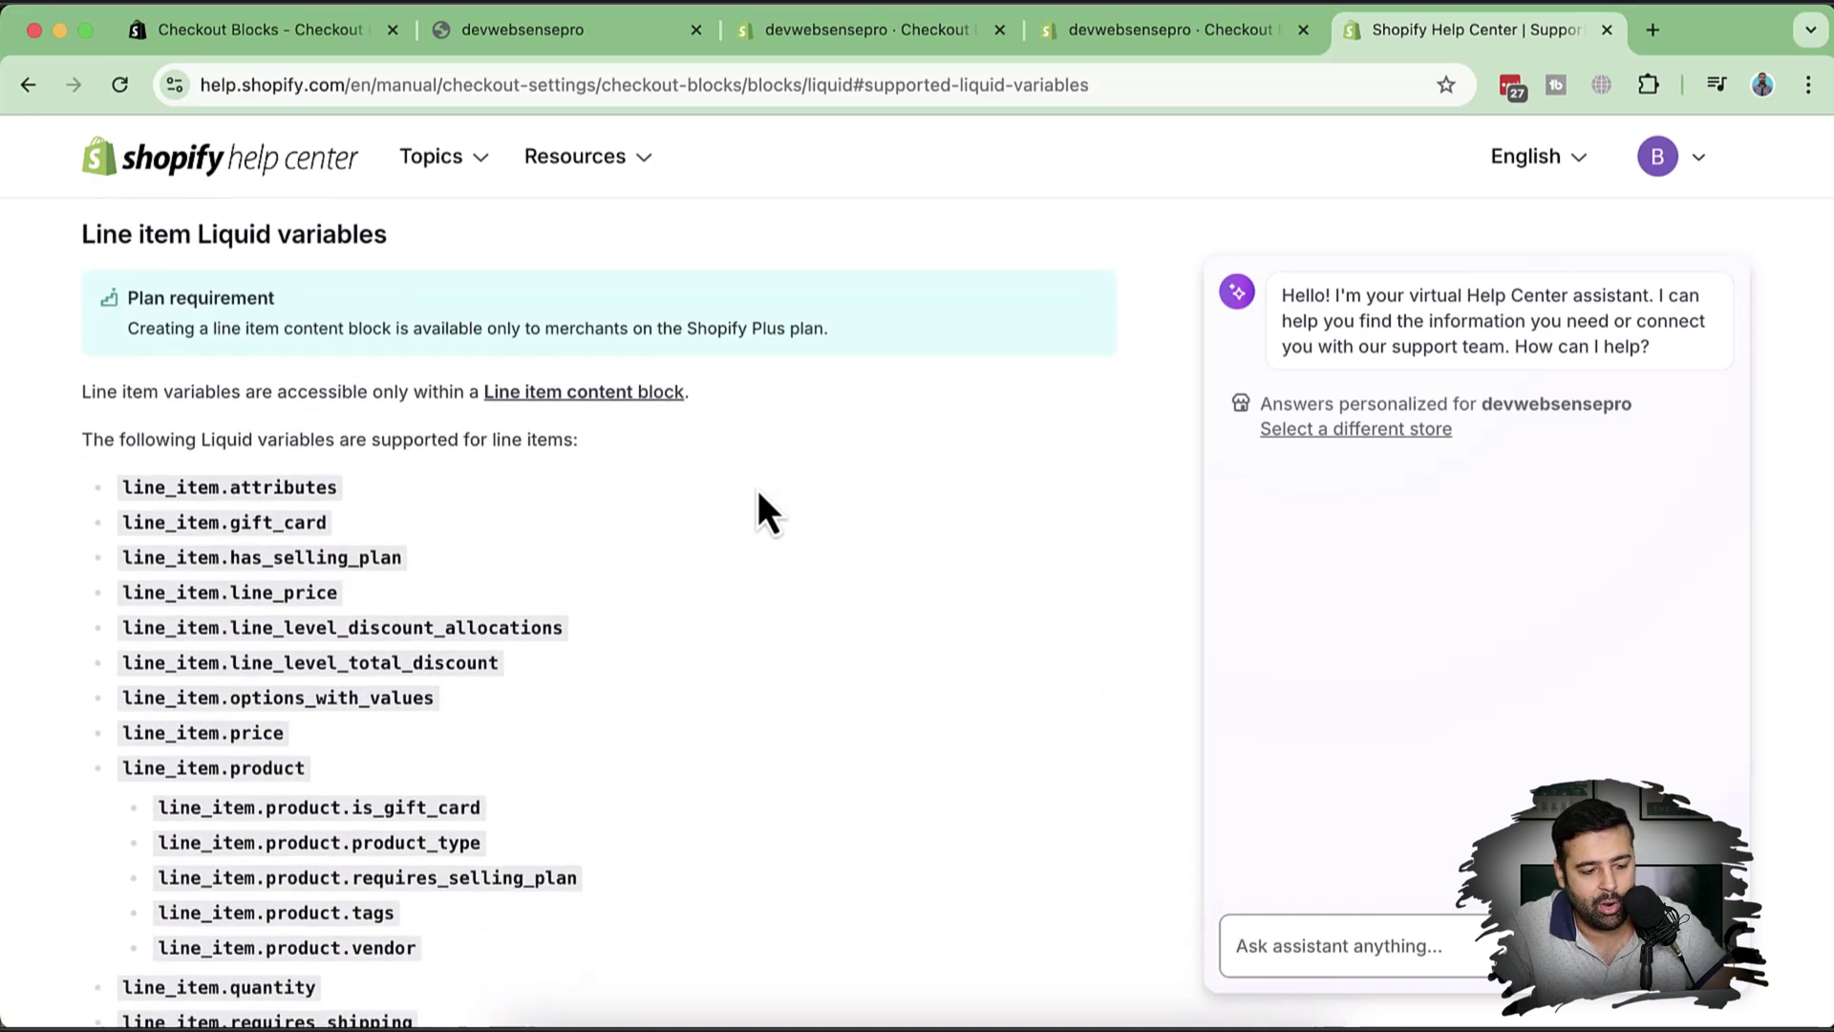
Read through the line item variables and example Liquid snippets, close the documentation and return to the accordion settings.
{"action": "scroll", "coordinate": [759, 489], "scroll_direction": "down", "scroll_amount": 16}
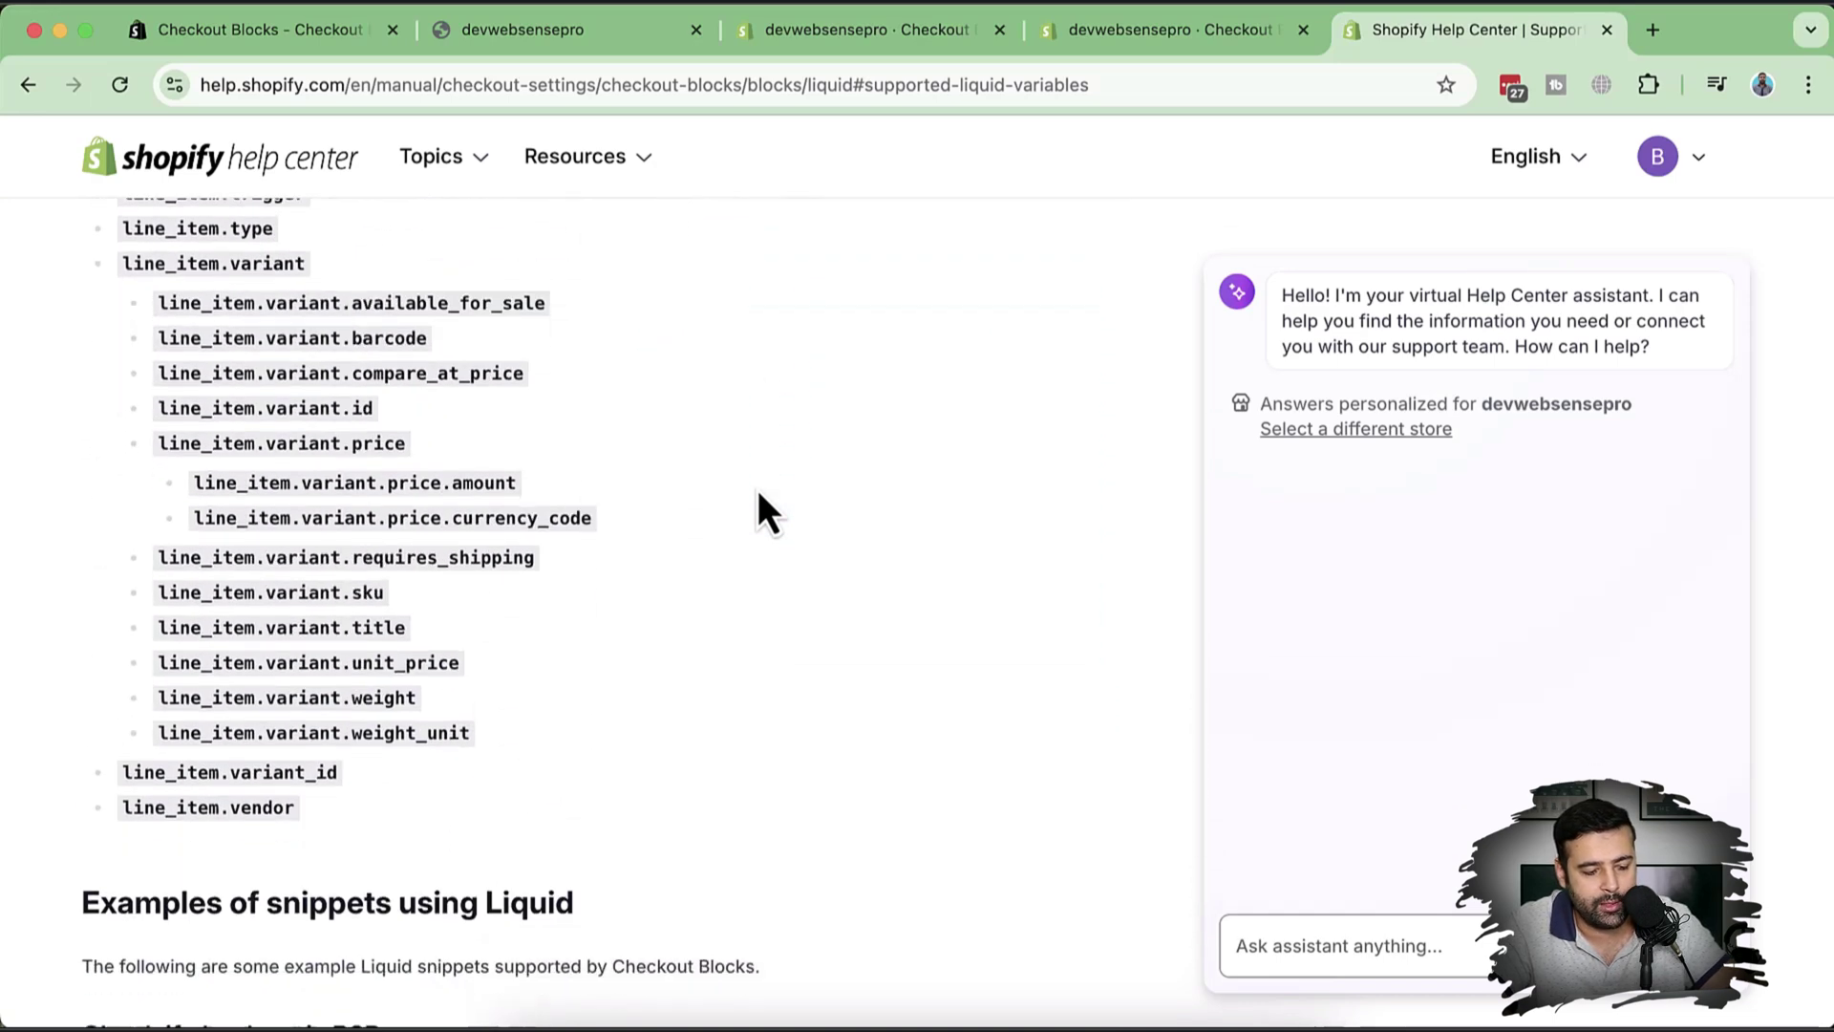
{"action": "scroll", "coordinate": [758, 489], "scroll_direction": "down", "scroll_amount": 5}
{"action": "scroll", "coordinate": [758, 489], "scroll_direction": "down", "scroll_amount": 17}
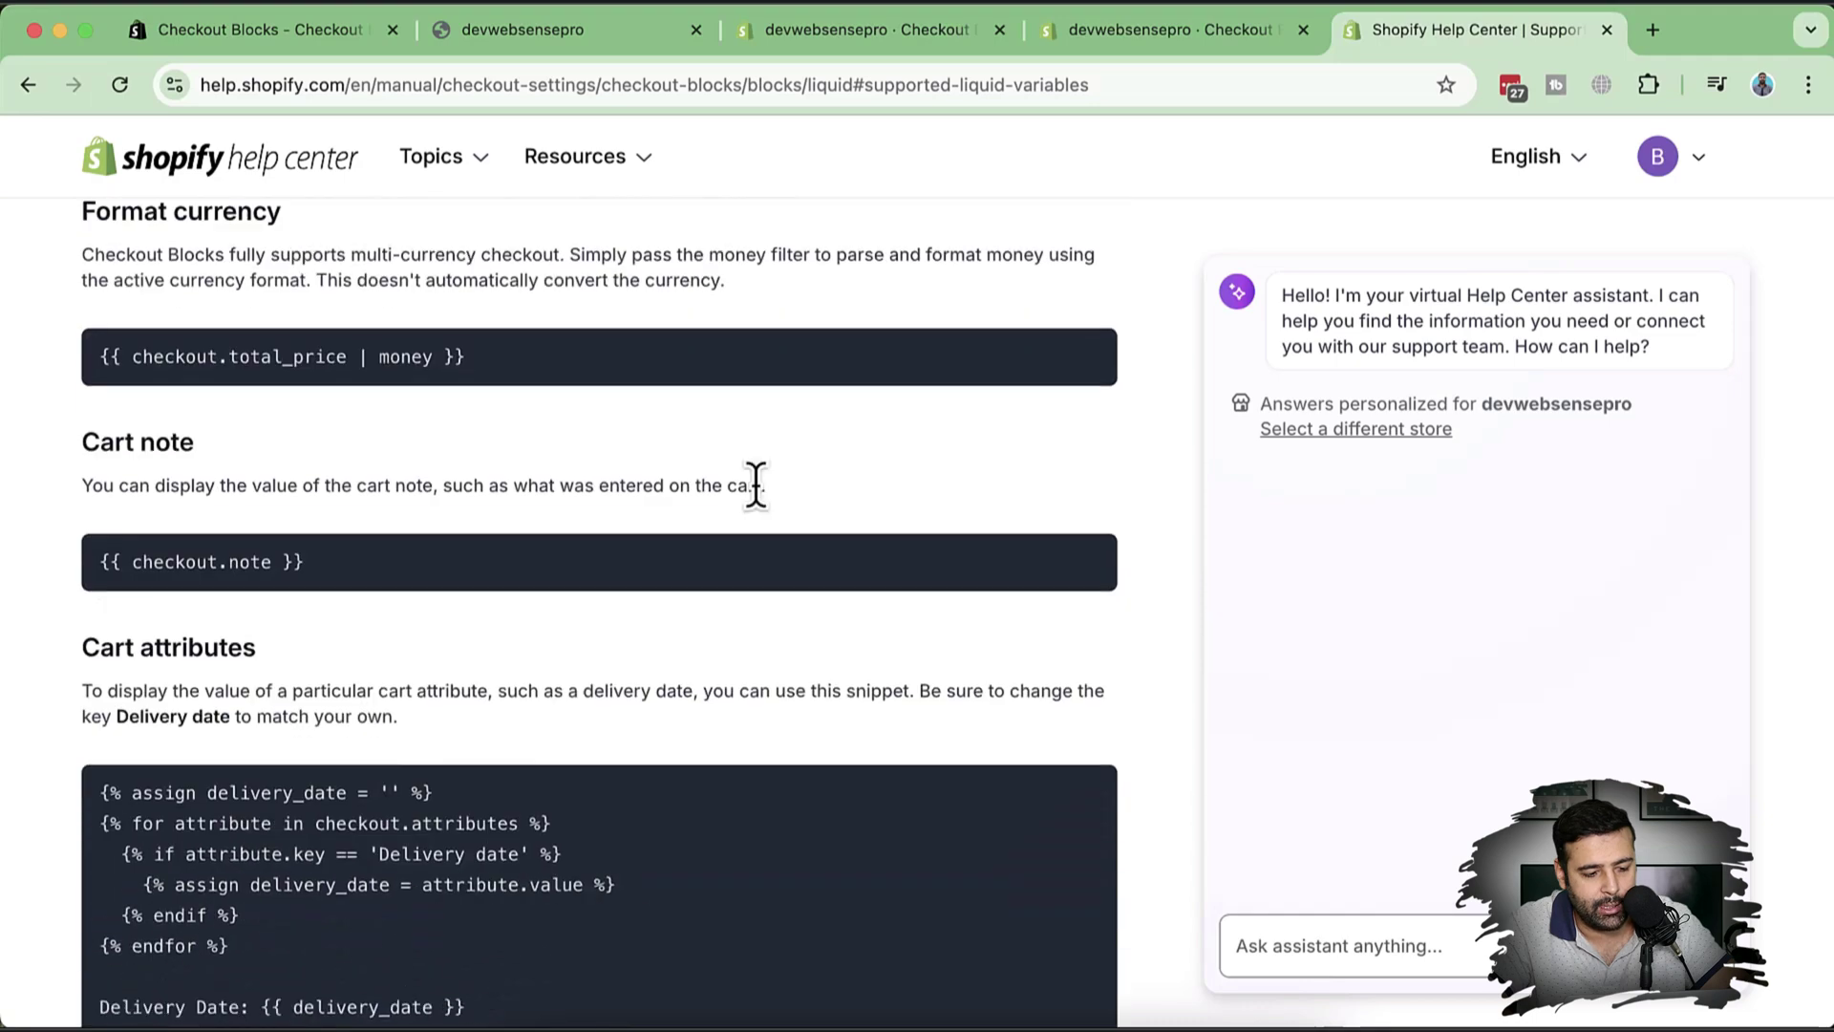
{"action": "scroll", "coordinate": [758, 489], "scroll_direction": "up", "scroll_amount": 20}
{"action": "scroll", "coordinate": [759, 489], "scroll_direction": "up", "scroll_amount": 20}
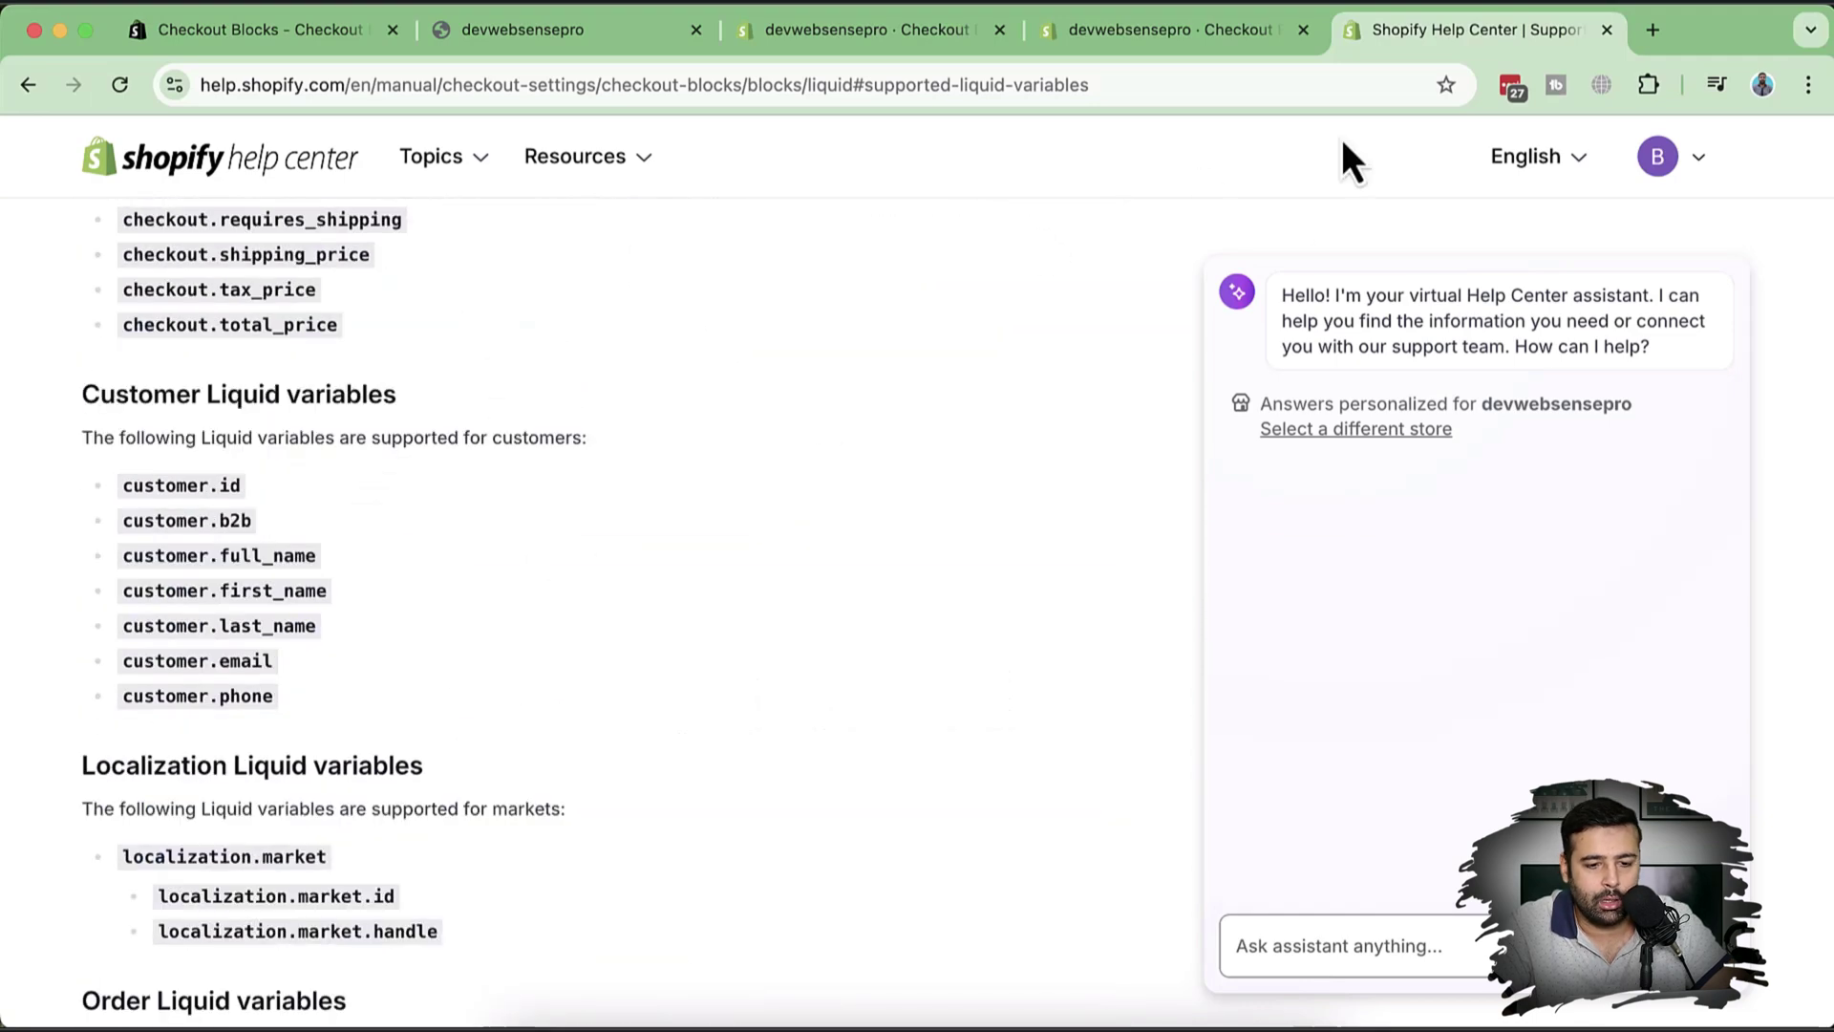
{"action": "left_click", "coordinate": [1608, 29]}
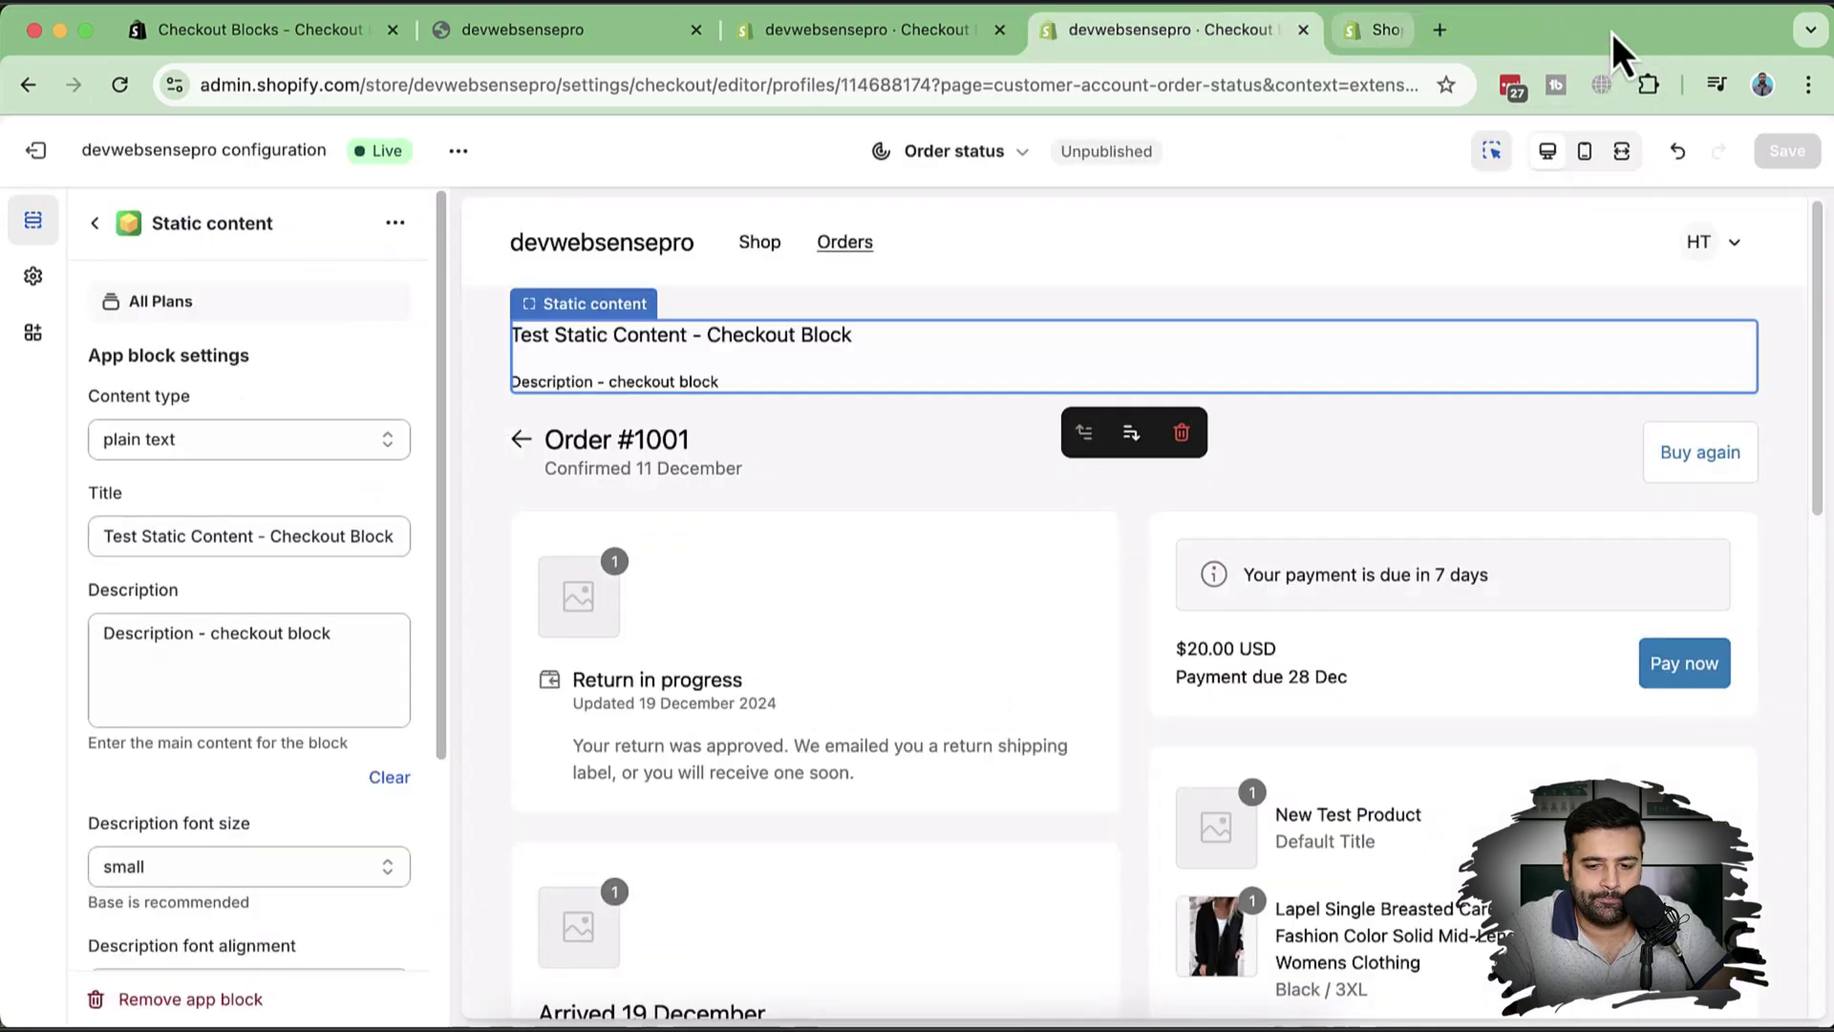
{"action": "left_click", "coordinate": [907, 32]}
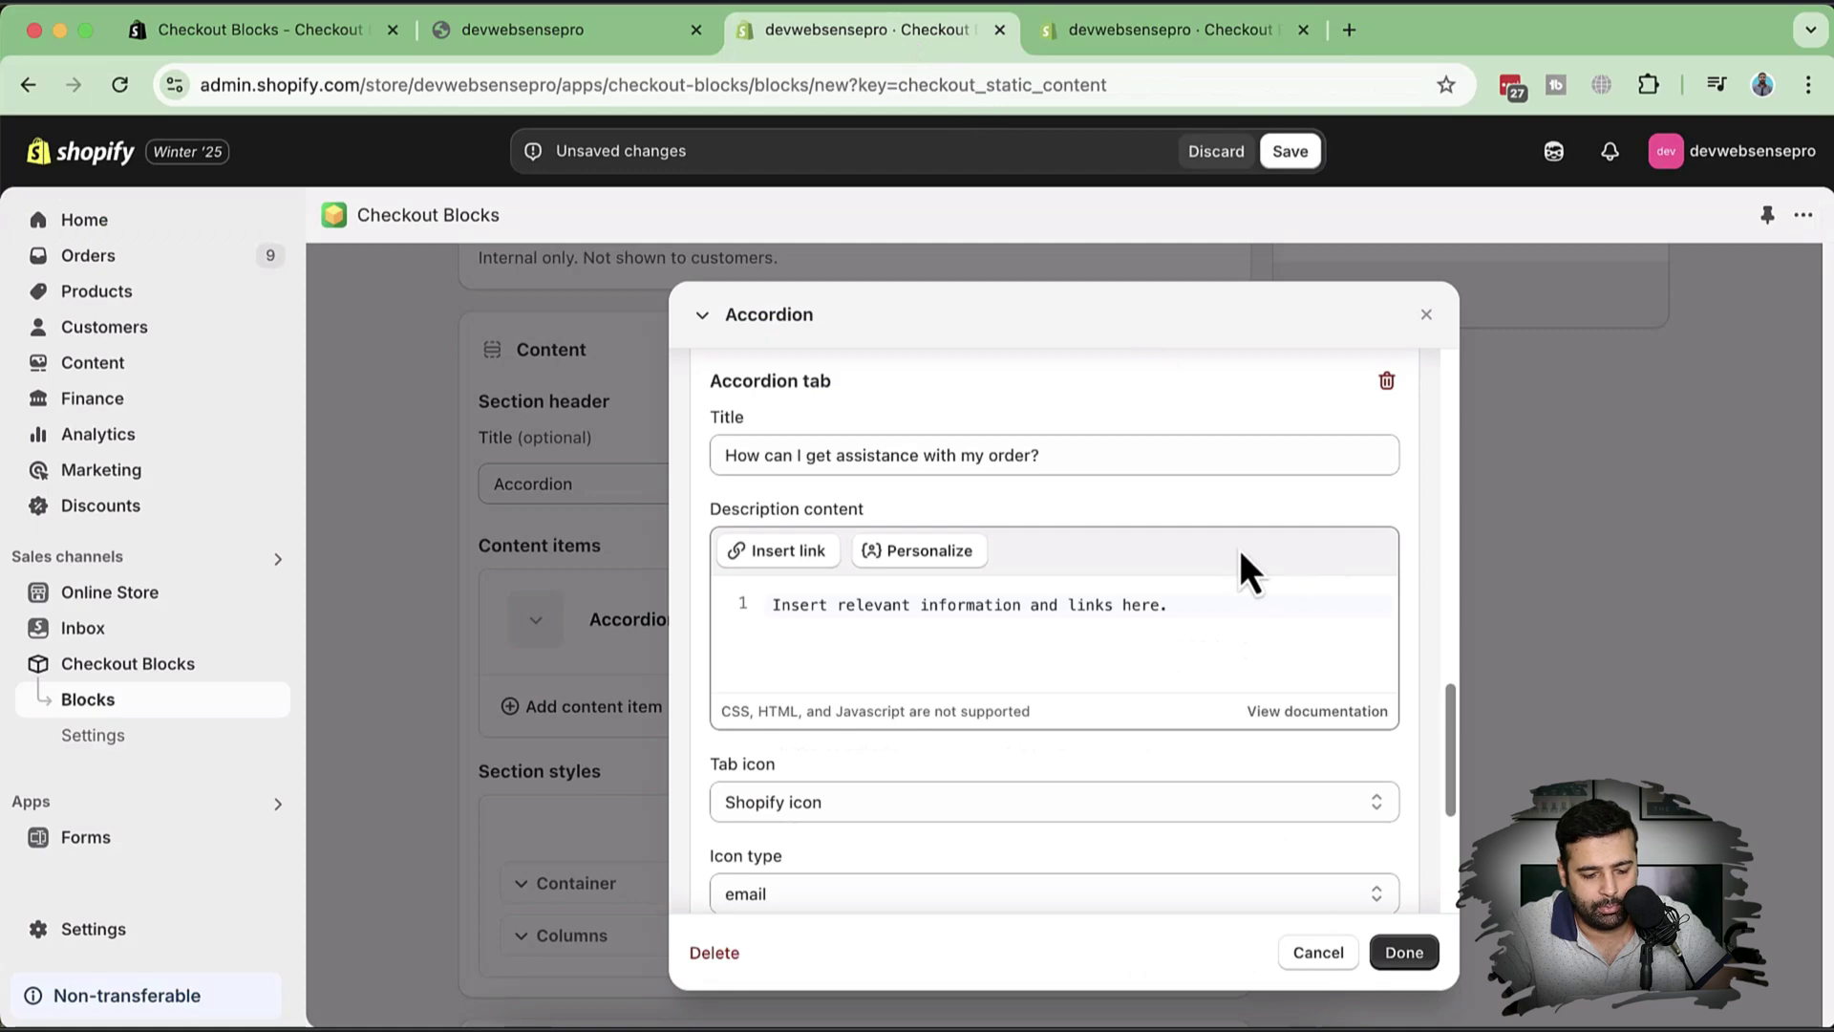
Add seven blank accordion tabs below the order assistance tab.
{"action": "scroll", "coordinate": [1237, 547], "scroll_direction": "down", "scroll_amount": 4}
{"action": "left_click", "coordinate": [1113, 680]}
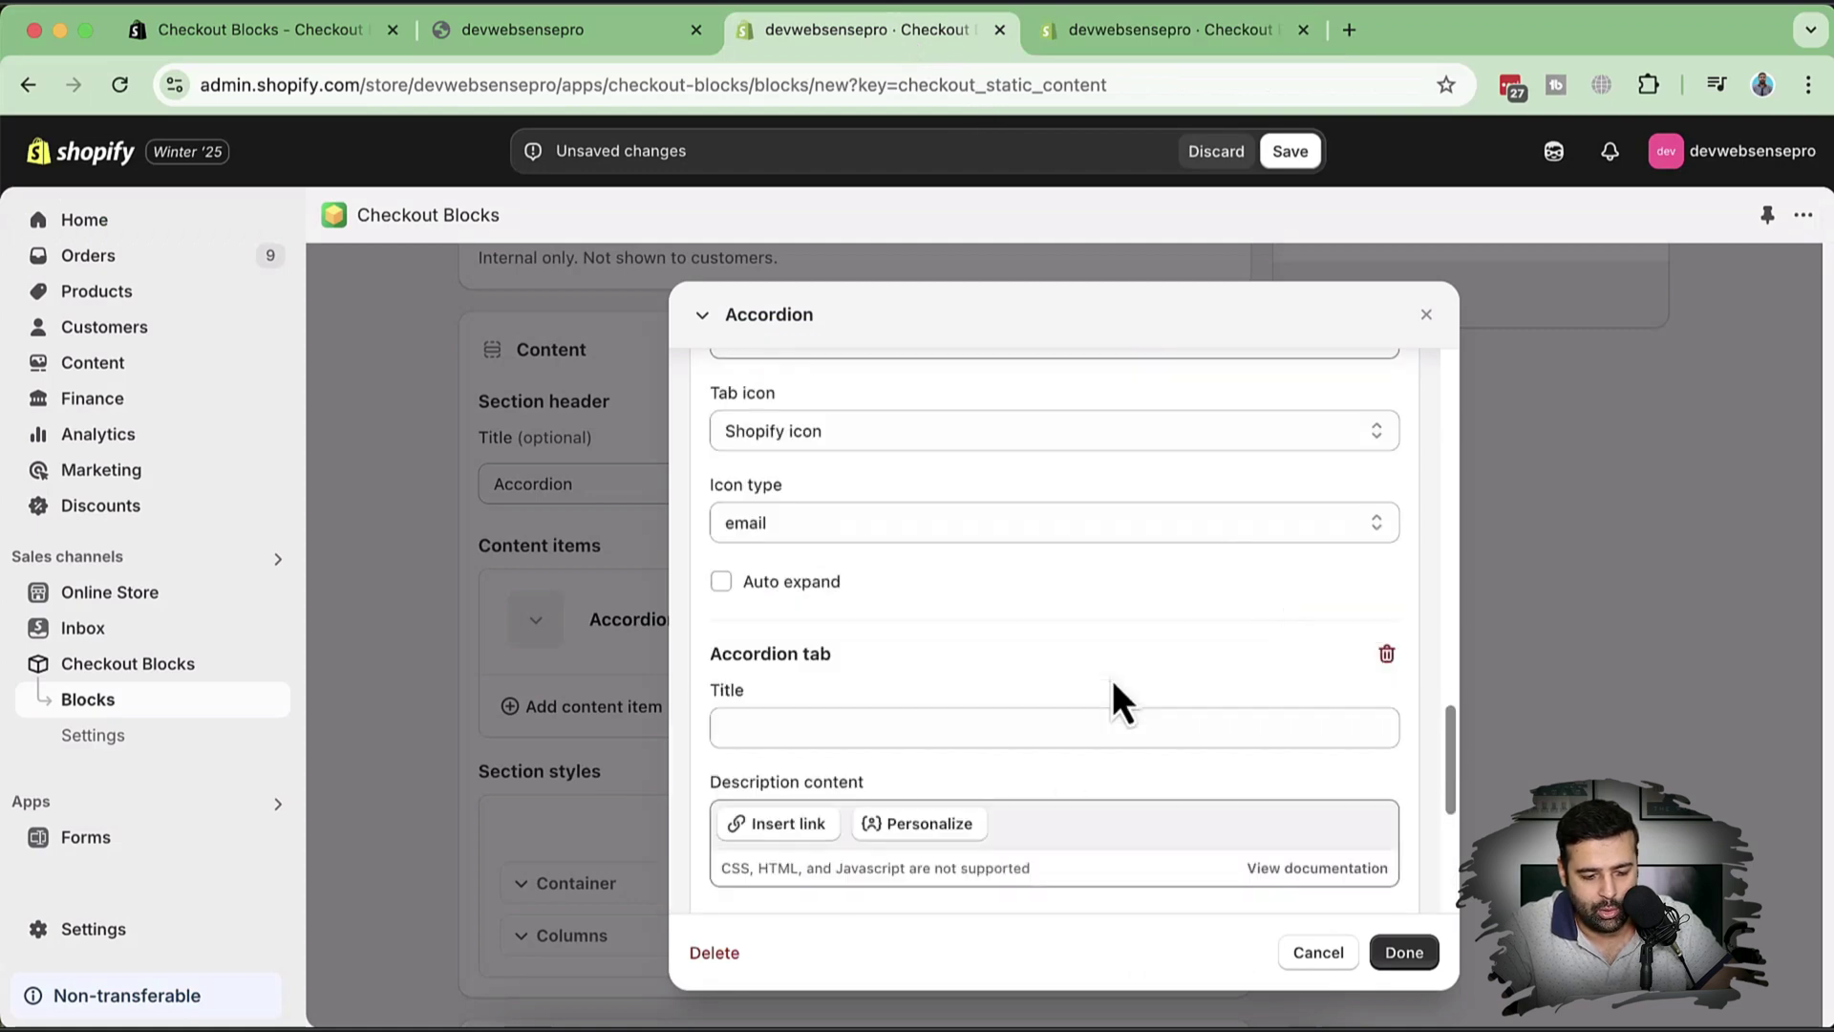
{"action": "scroll", "coordinate": [1251, 706], "scroll_direction": "down", "scroll_amount": 4}
{"action": "scroll", "coordinate": [1251, 707], "scroll_direction": "down", "scroll_amount": 3}
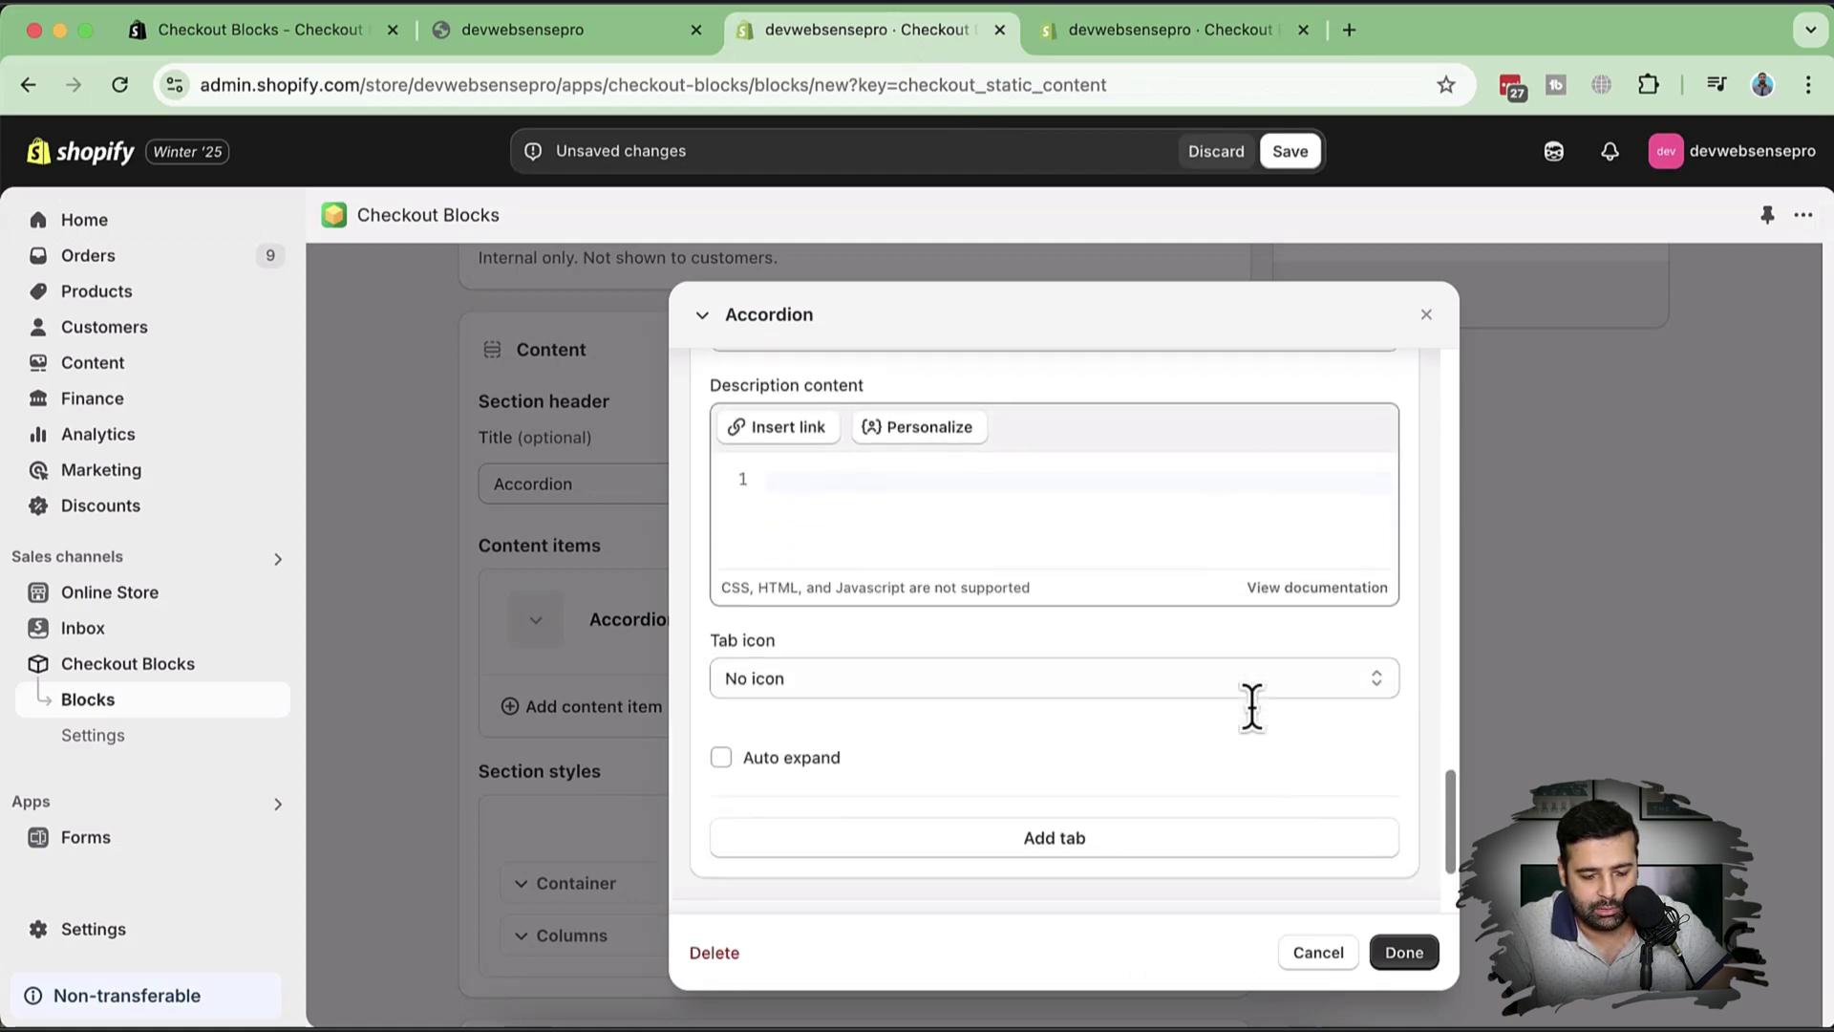
{"action": "left_click", "coordinate": [1190, 693]}
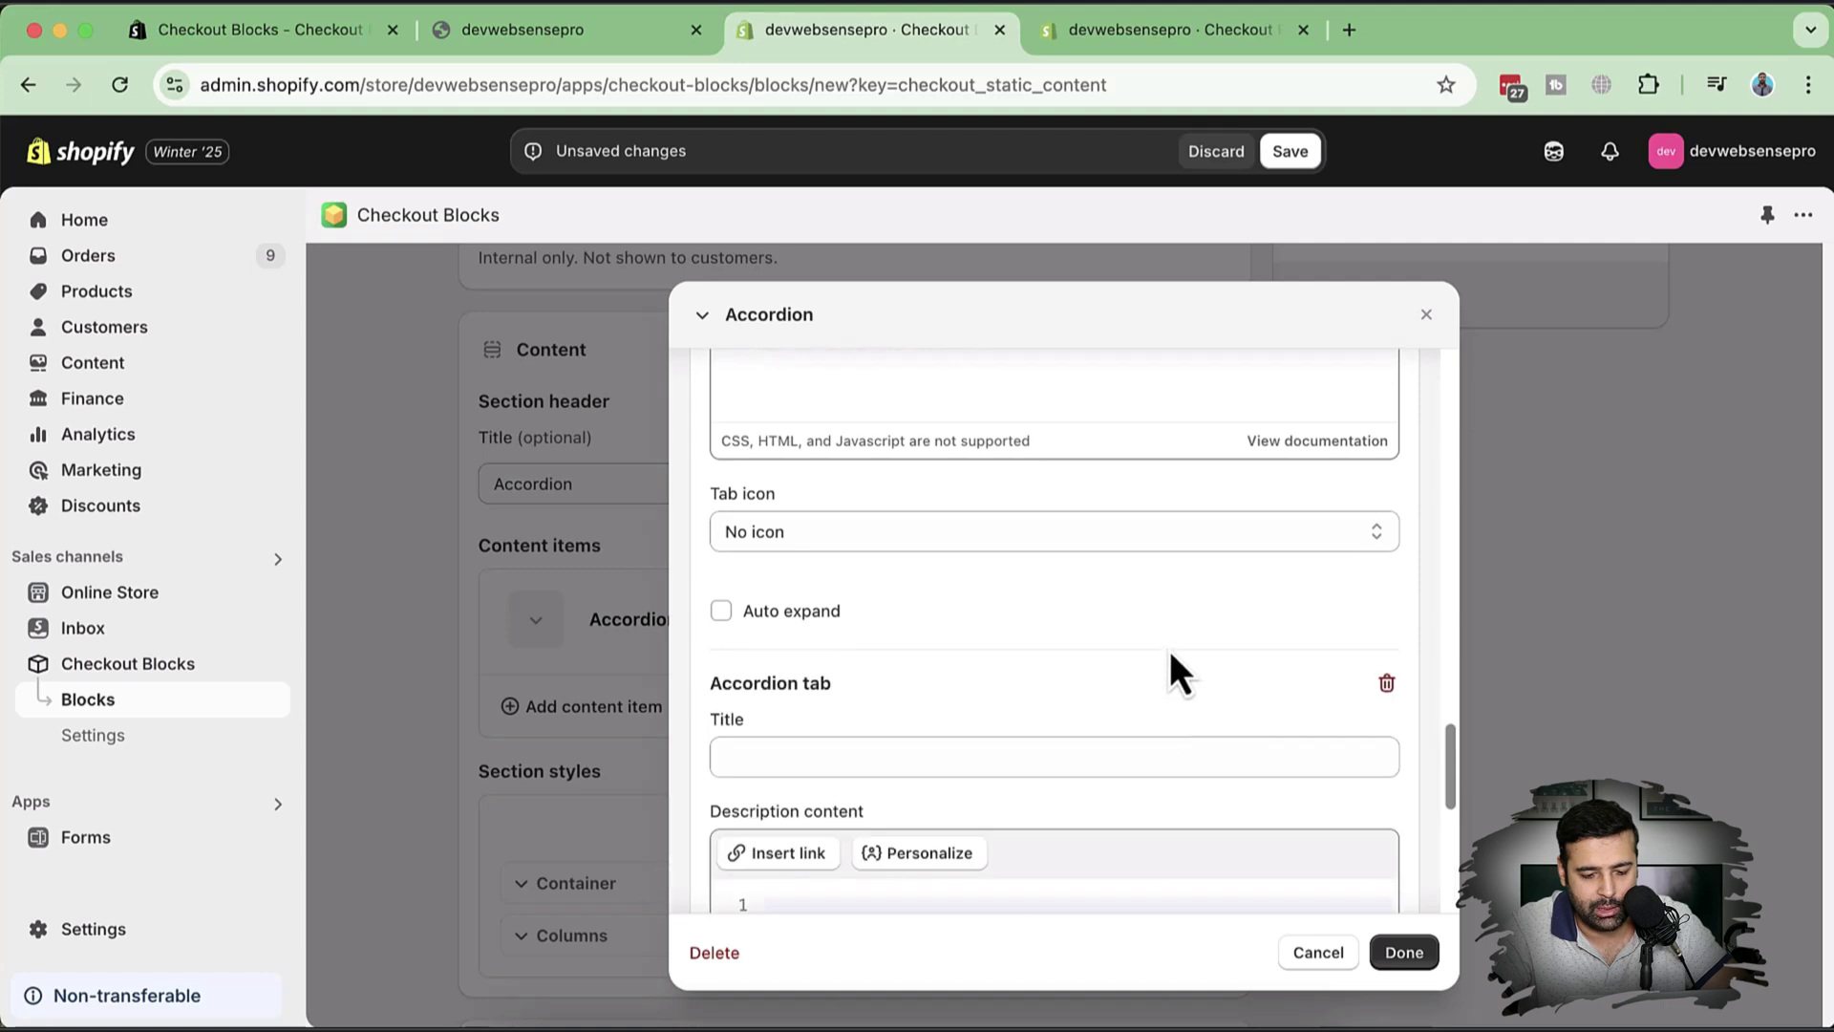
{"action": "scroll", "coordinate": [1175, 663], "scroll_direction": "down", "scroll_amount": 5}
{"action": "left_click", "coordinate": [1087, 755]}
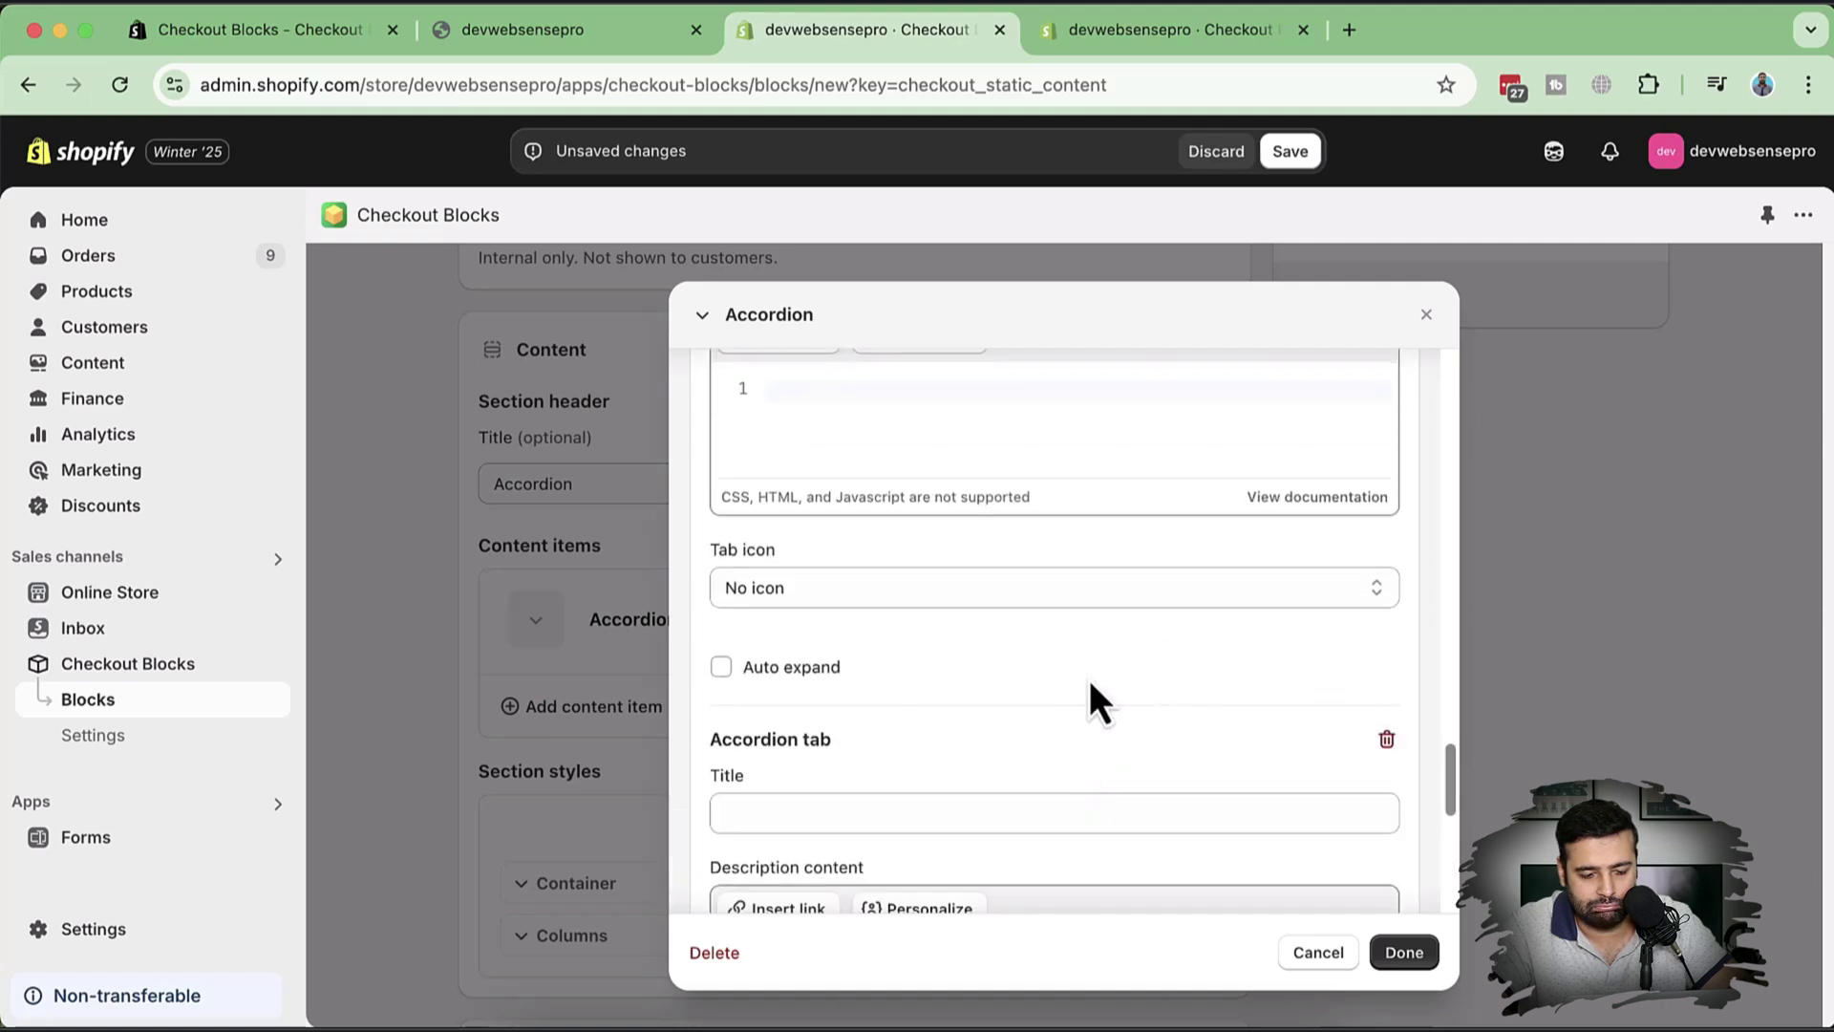
{"action": "scroll", "coordinate": [1089, 696], "scroll_direction": "down", "scroll_amount": 5}
{"action": "left_click", "coordinate": [1132, 669]}
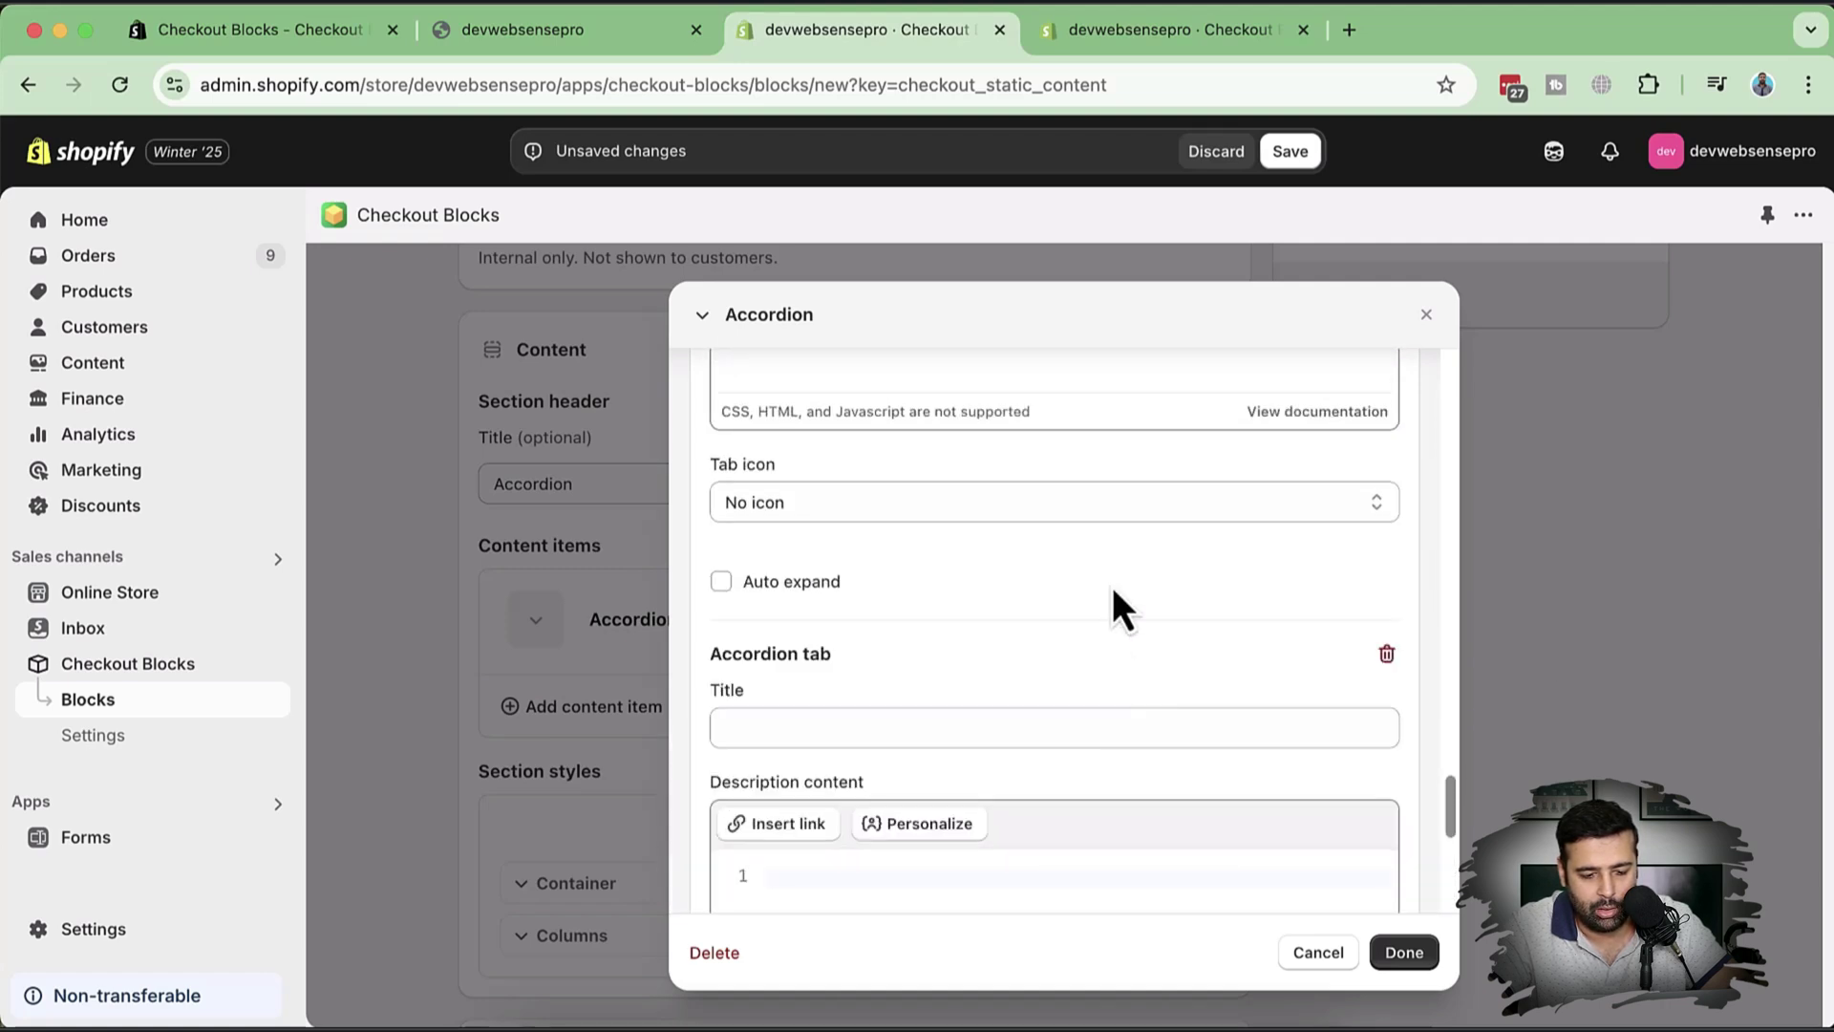
{"action": "scroll", "coordinate": [1115, 525], "scroll_direction": "down", "scroll_amount": 5}
{"action": "left_click", "coordinate": [1089, 662]}
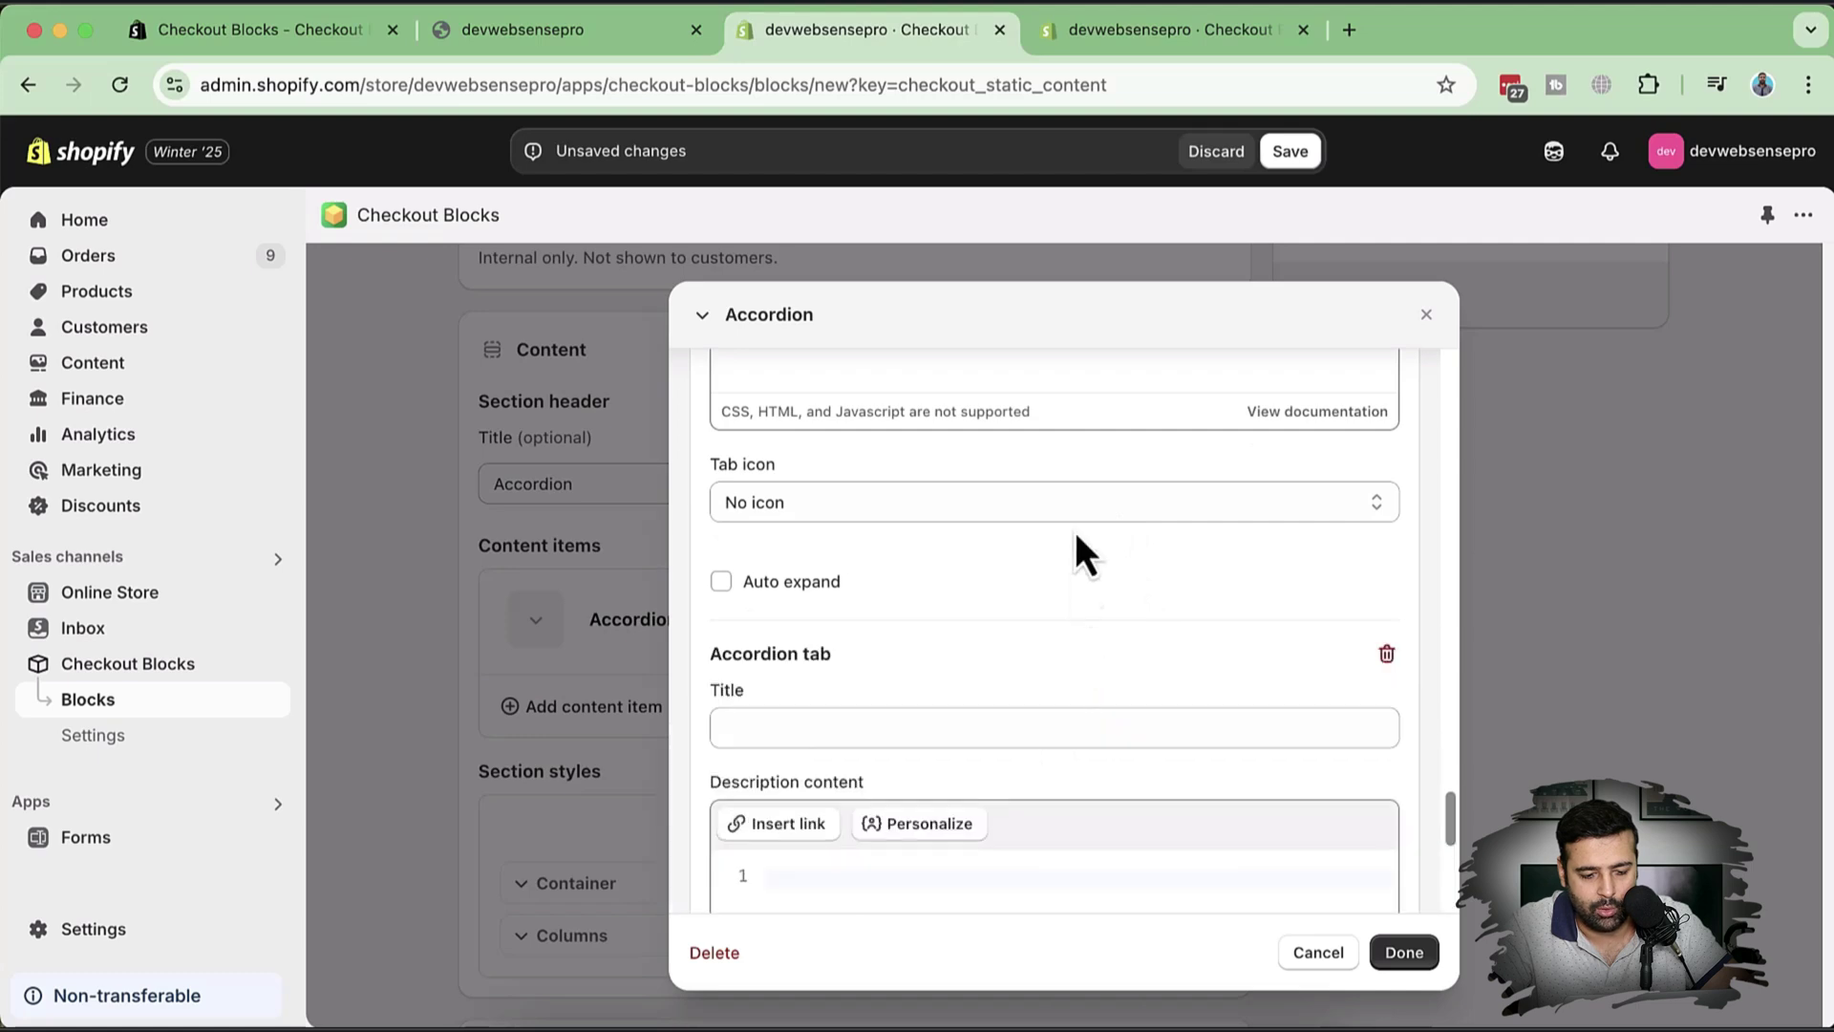
{"action": "scroll", "coordinate": [1074, 531], "scroll_direction": "down", "scroll_amount": 5}
{"action": "left_click", "coordinate": [1029, 659]}
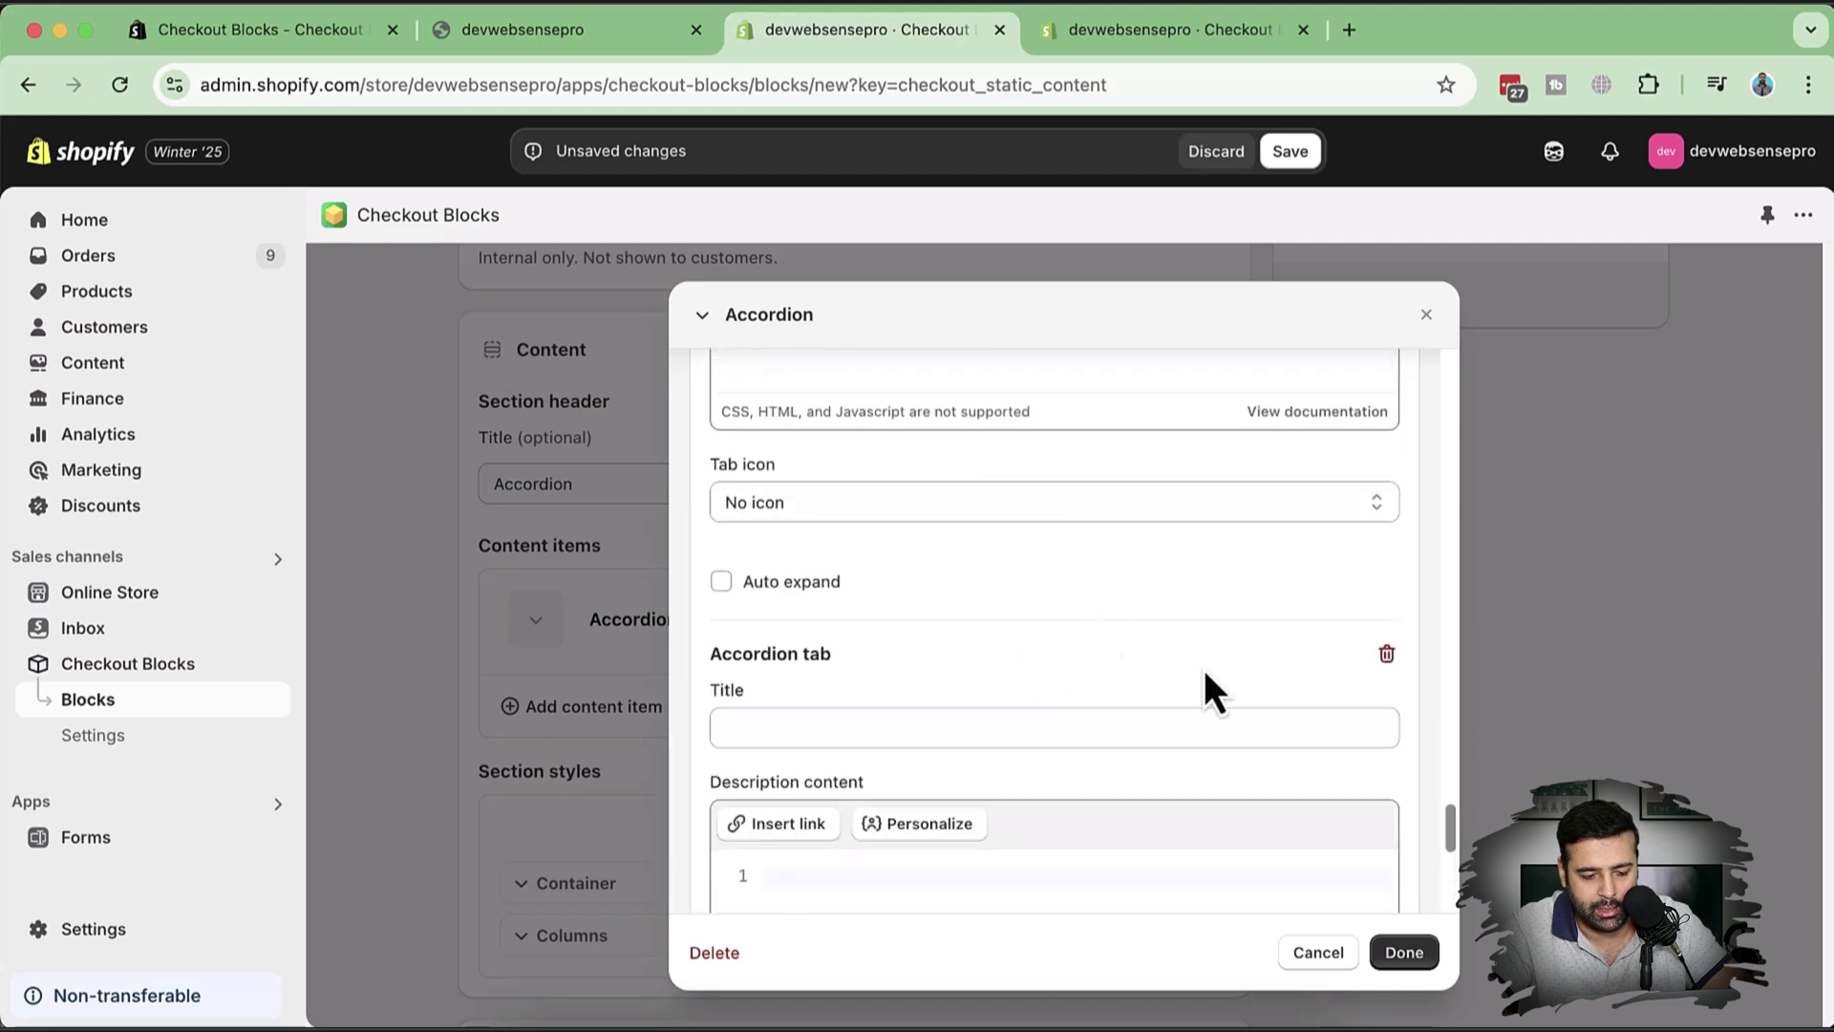
{"action": "scroll", "coordinate": [1226, 573], "scroll_direction": "down", "scroll_amount": 5}
{"action": "left_click", "coordinate": [1119, 673]}
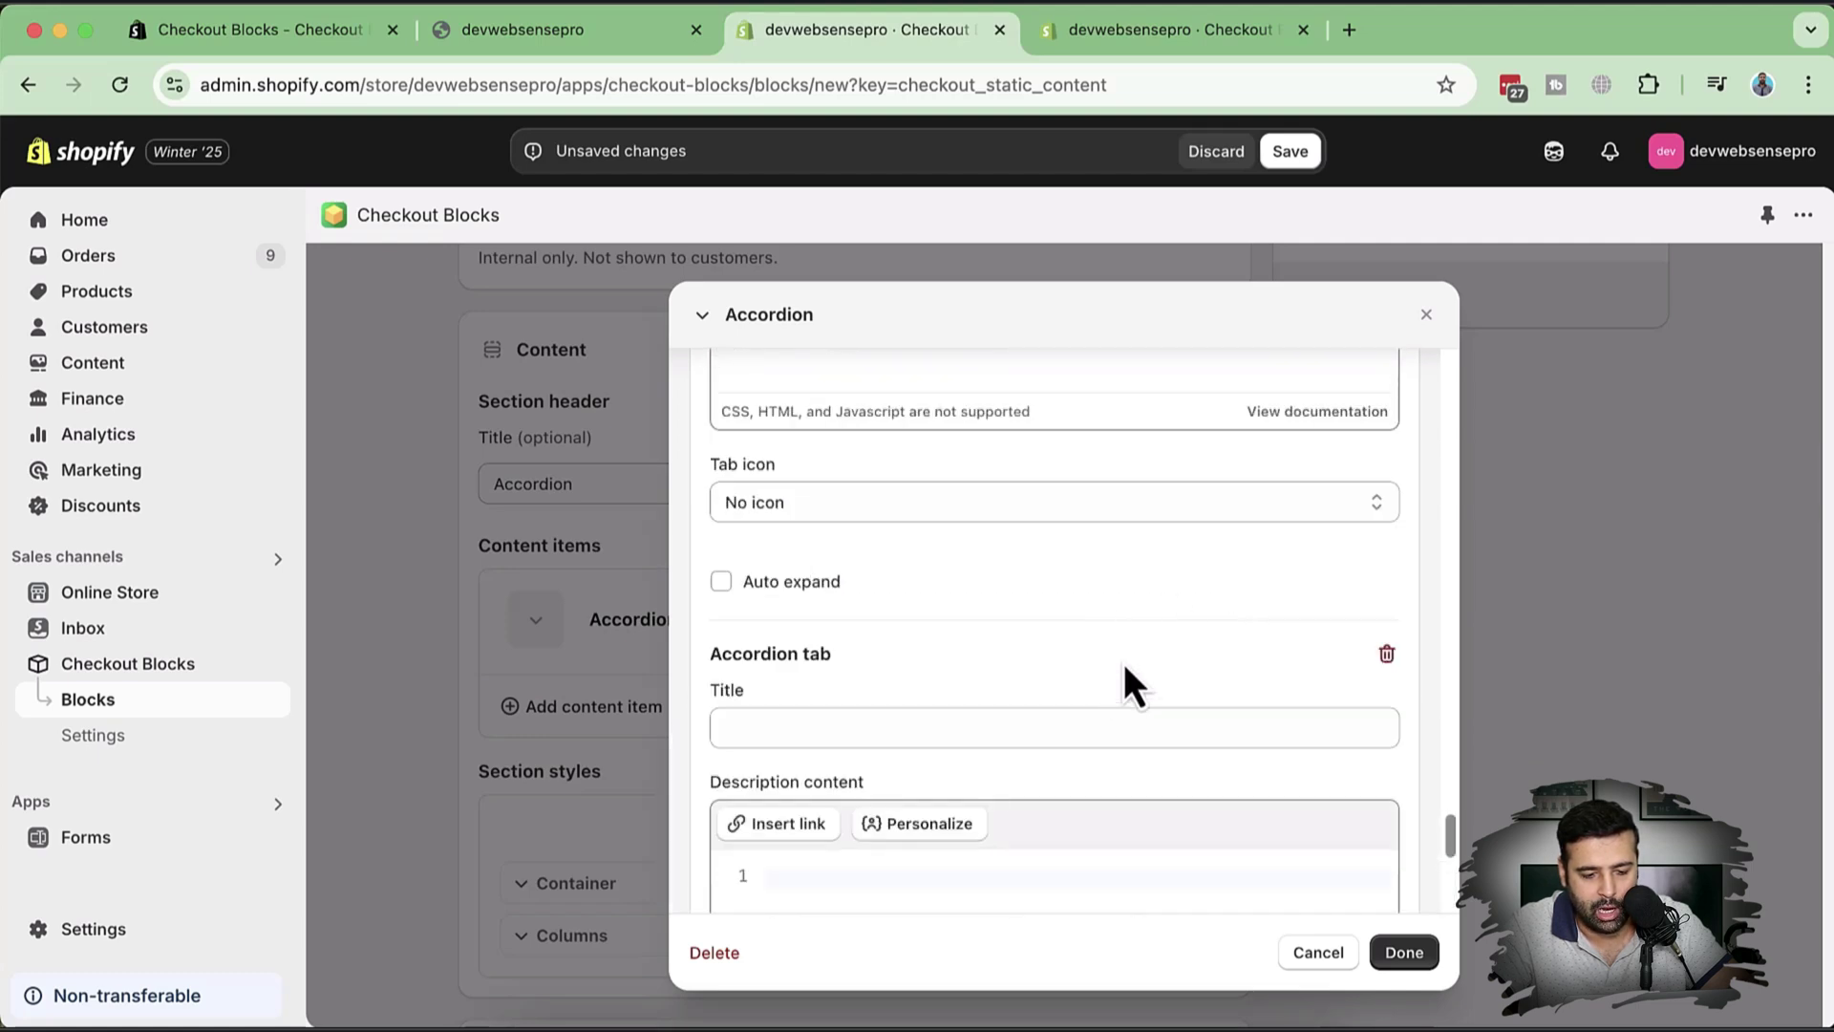
{"action": "scroll", "coordinate": [1102, 671], "scroll_direction": "down", "scroll_amount": 5}
Delete all the blank accordion tabs below the order assistance tab.
{"action": "scroll", "coordinate": [1102, 670], "scroll_direction": "up", "scroll_amount": 5}
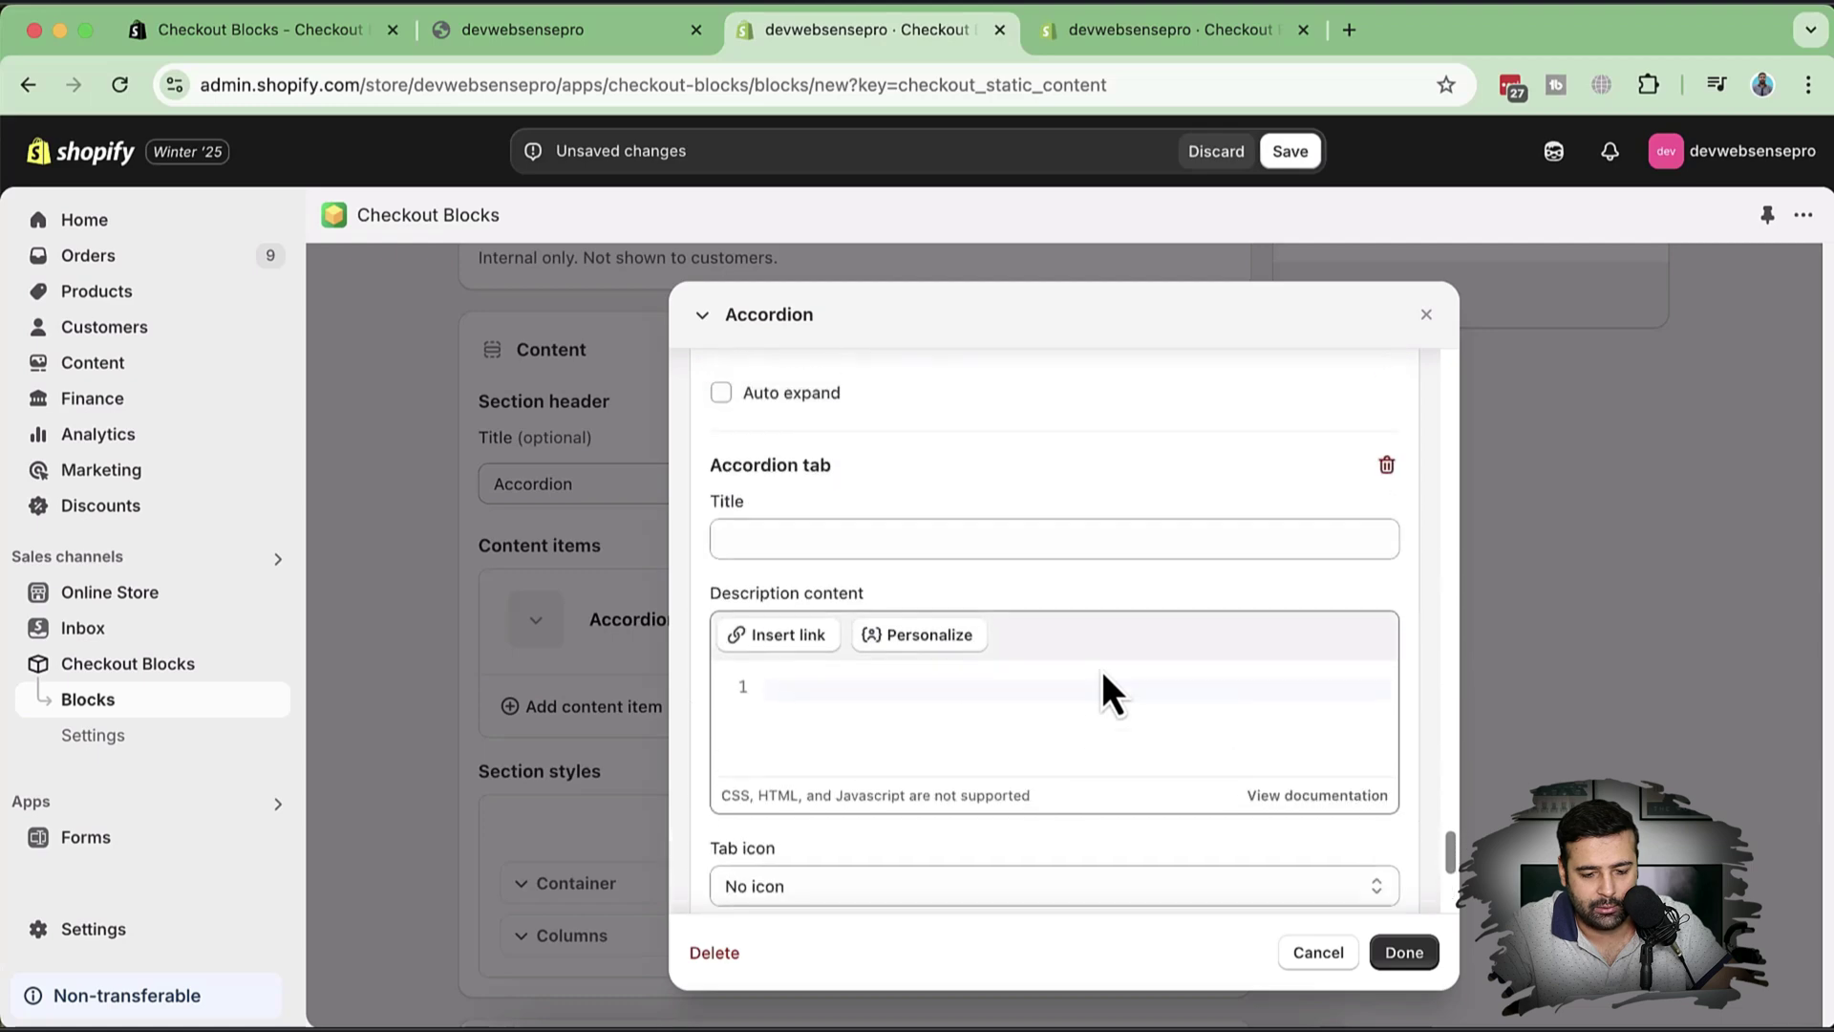
{"action": "left_click", "coordinate": [1387, 647]}
{"action": "left_click", "coordinate": [1396, 667]}
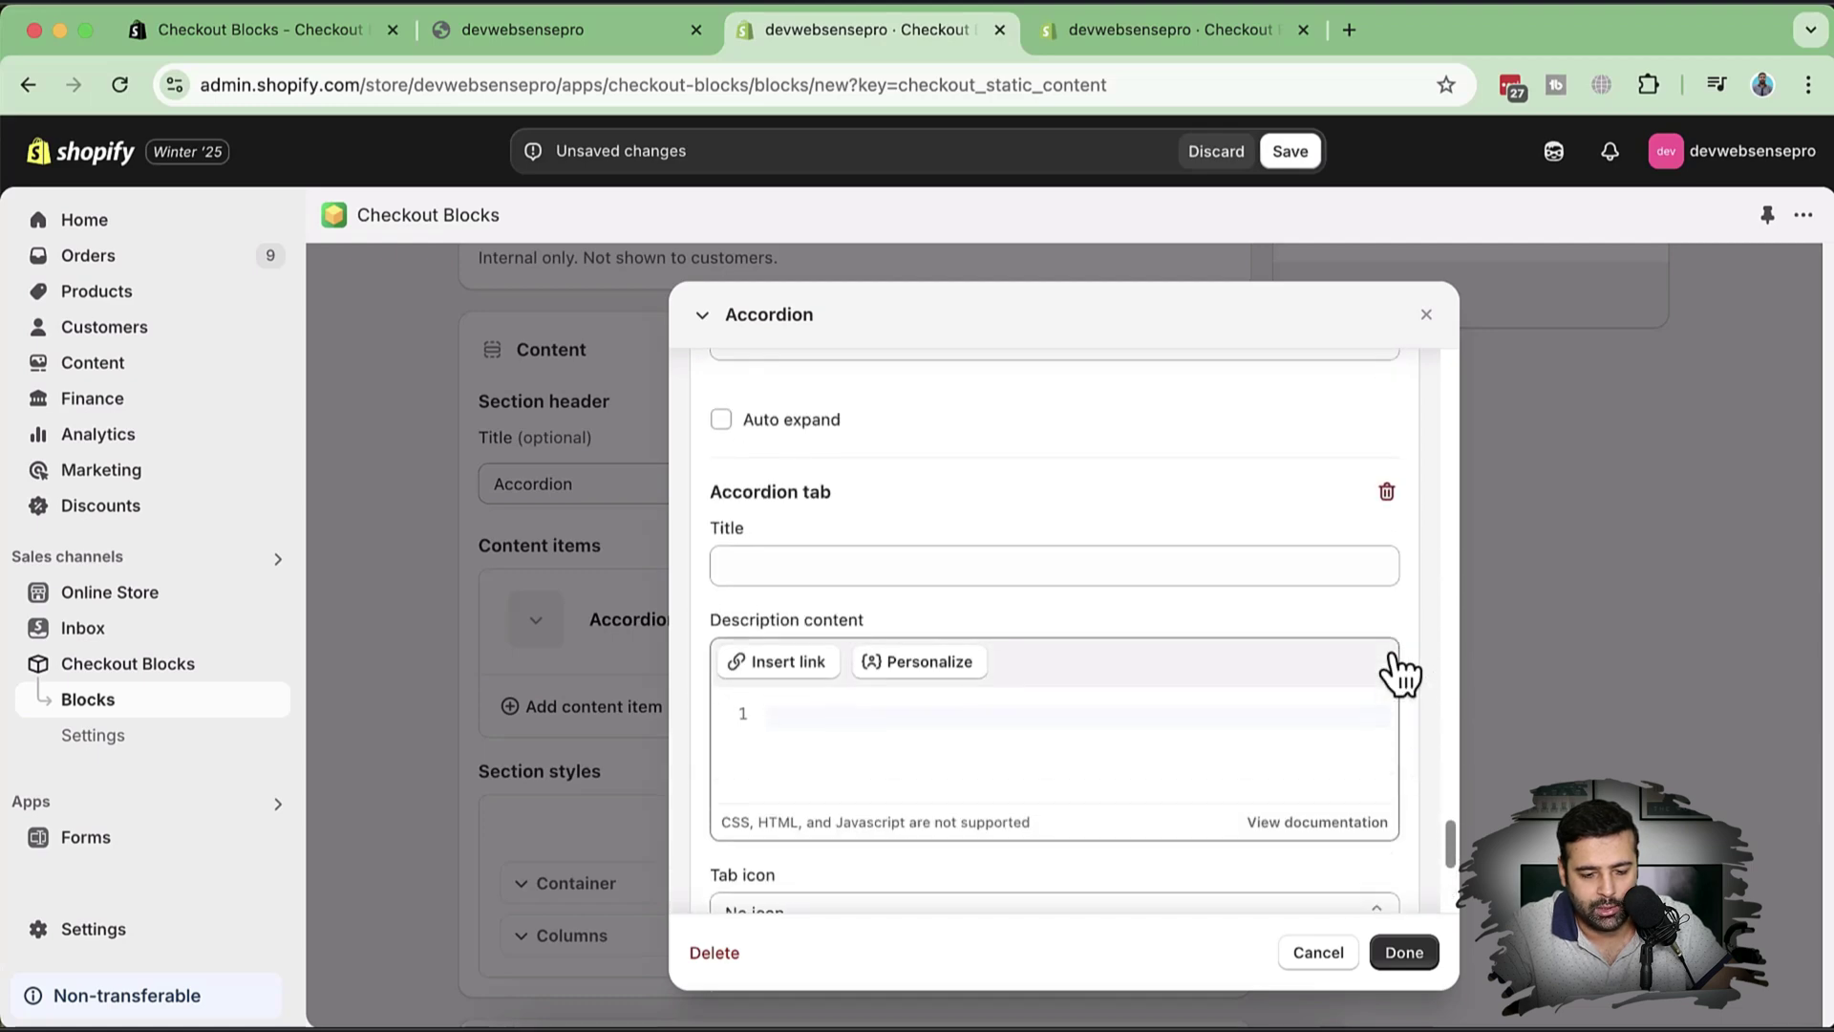
{"action": "scroll", "coordinate": [1393, 621], "scroll_direction": "up", "scroll_amount": 2}
{"action": "left_click", "coordinate": [1387, 602]}
{"action": "scroll", "coordinate": [1331, 491], "scroll_direction": "up", "scroll_amount": 4}
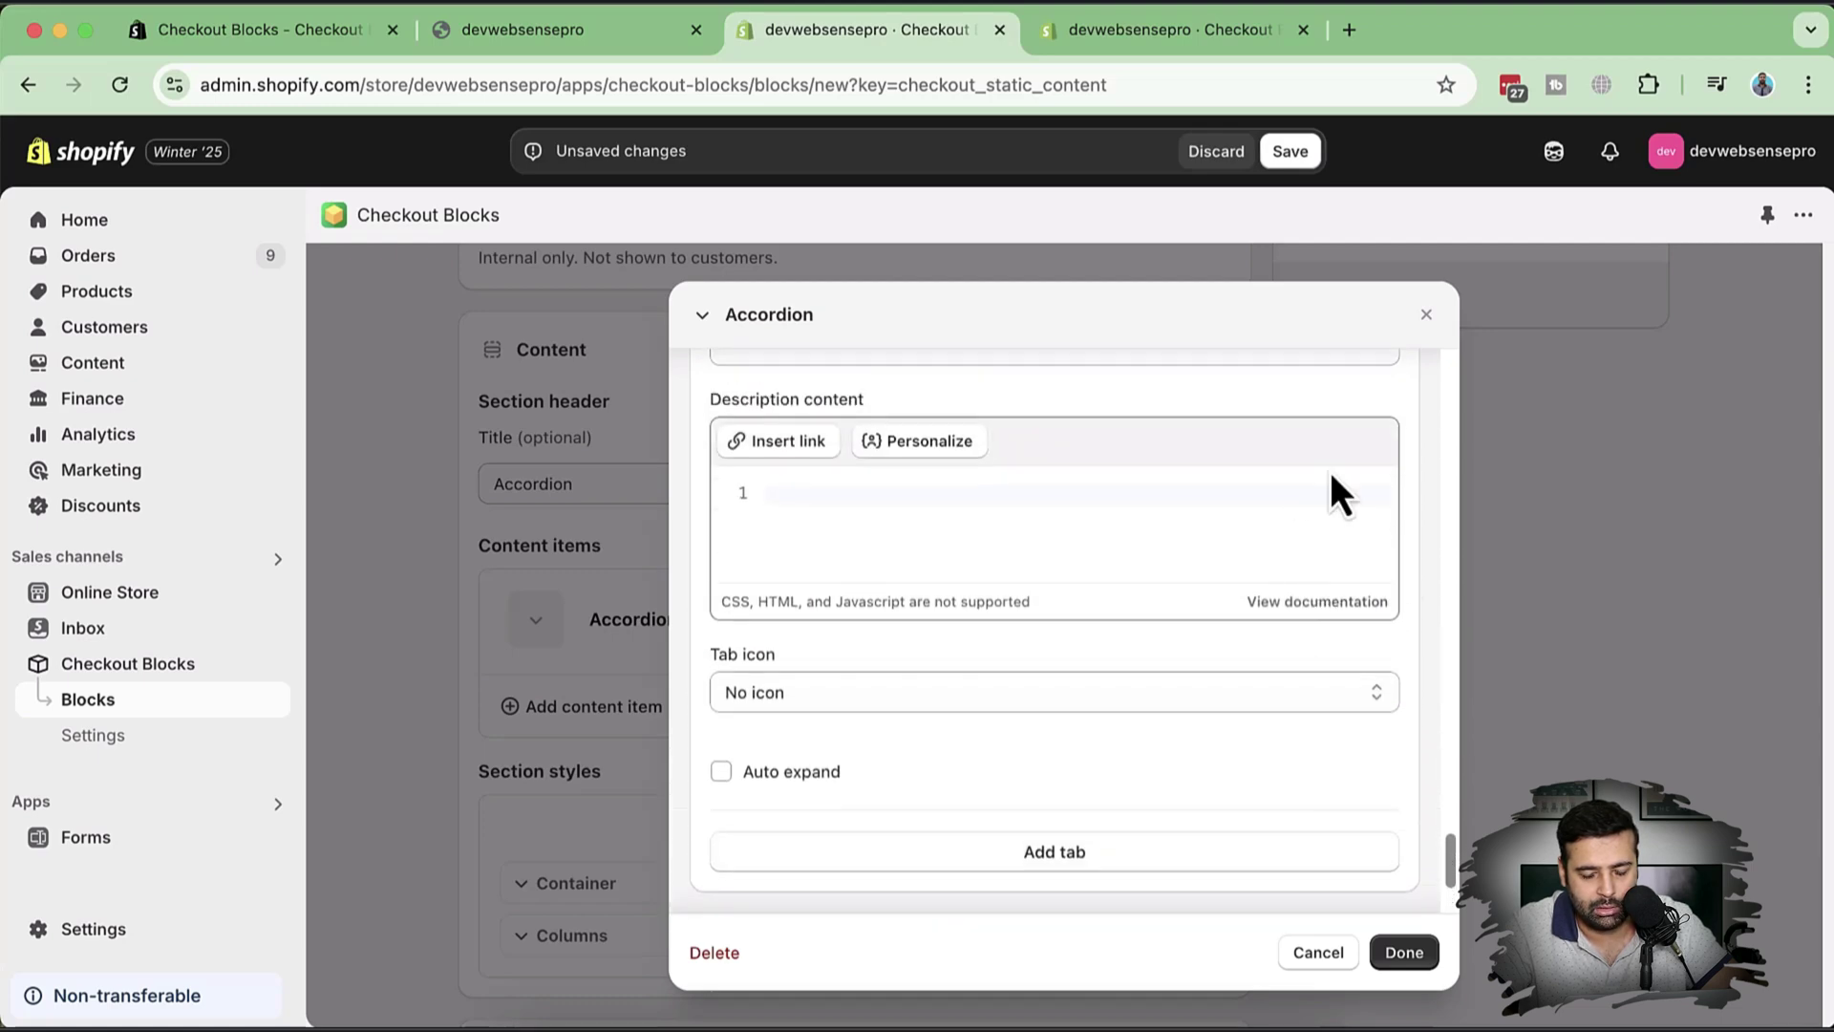
{"action": "left_click", "coordinate": [1386, 425]}
{"action": "scroll", "coordinate": [1280, 580], "scroll_direction": "up", "scroll_amount": 4}
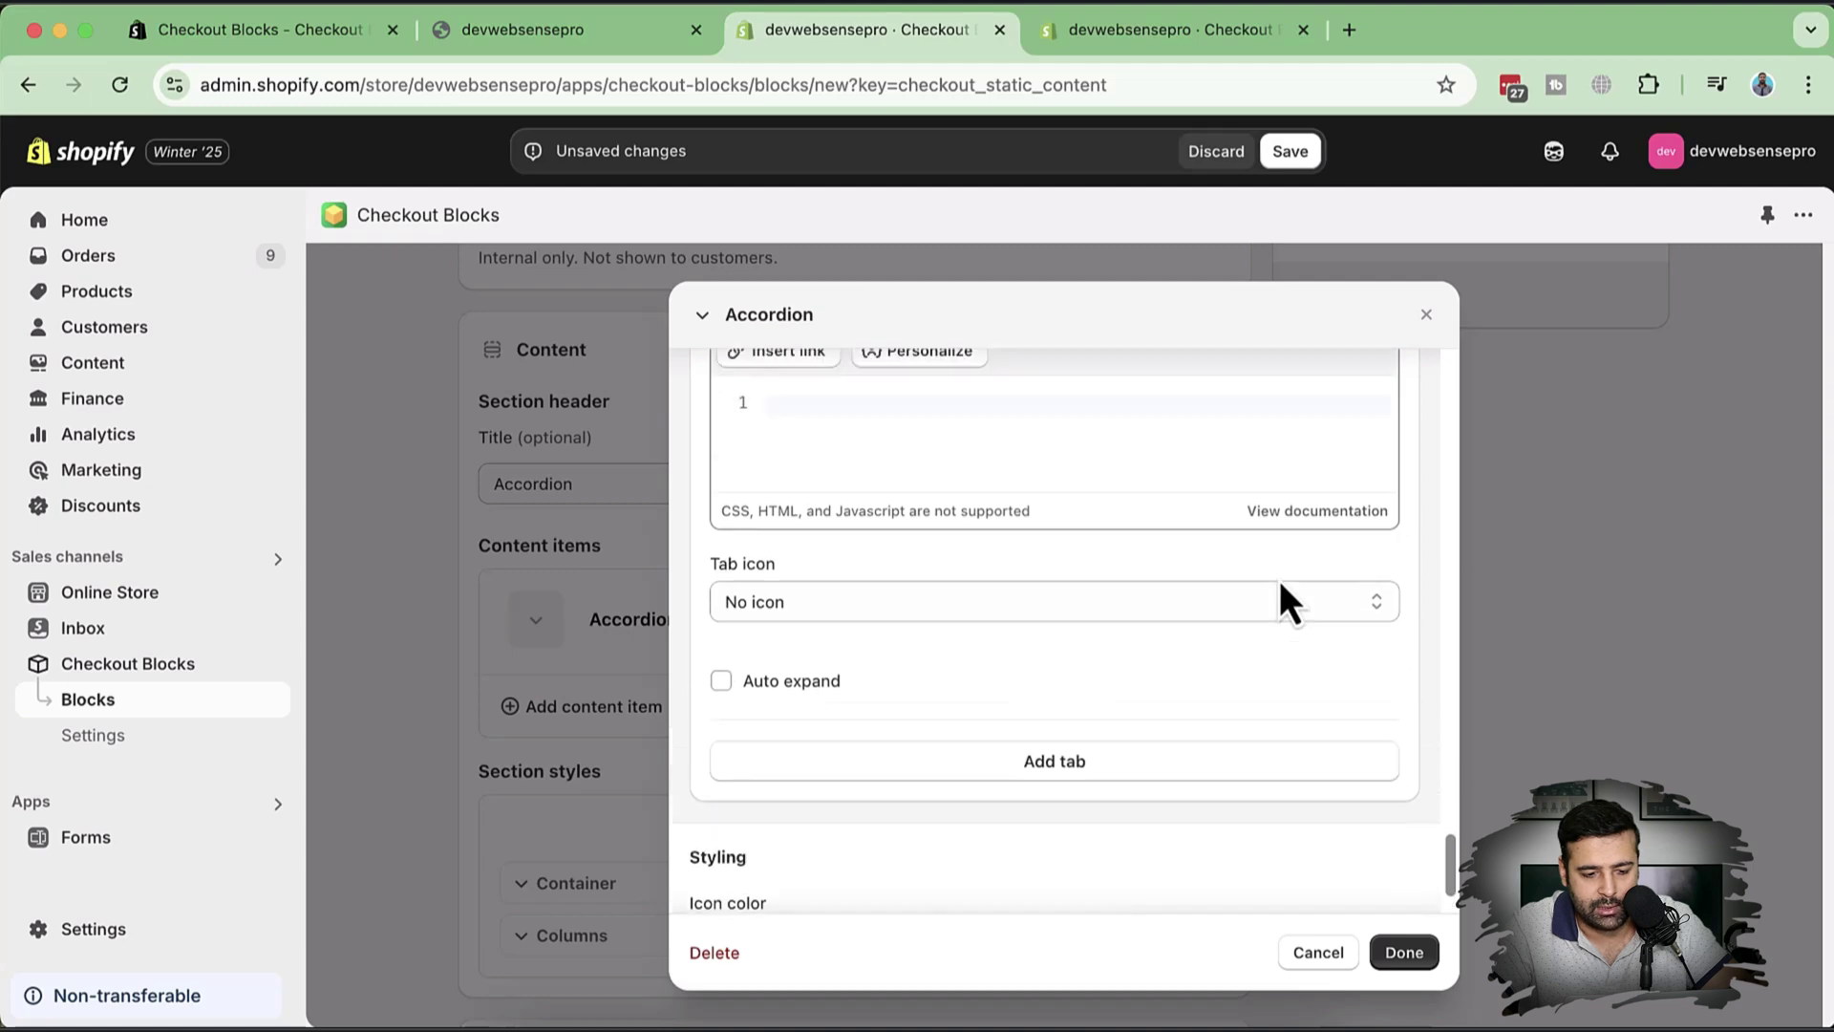
{"action": "left_click", "coordinate": [1386, 458]}
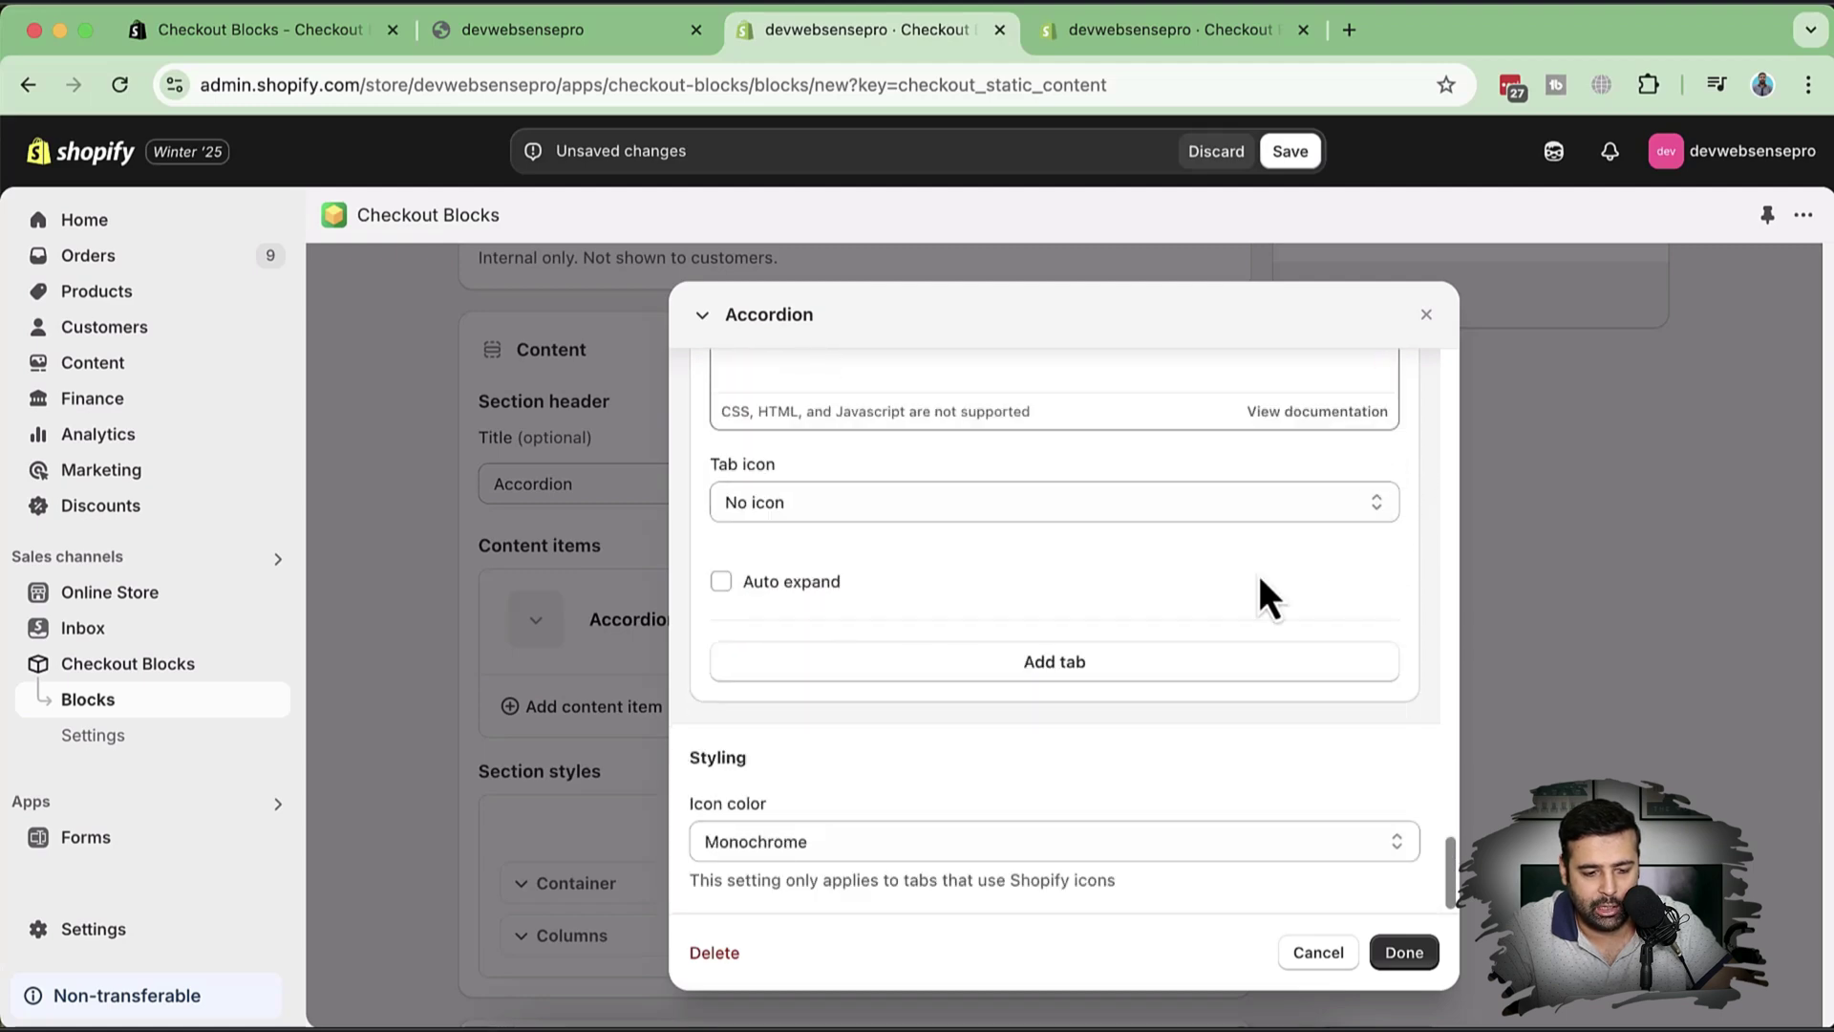
{"action": "scroll", "coordinate": [1259, 575], "scroll_direction": "up", "scroll_amount": 4}
{"action": "left_click", "coordinate": [1387, 627]}
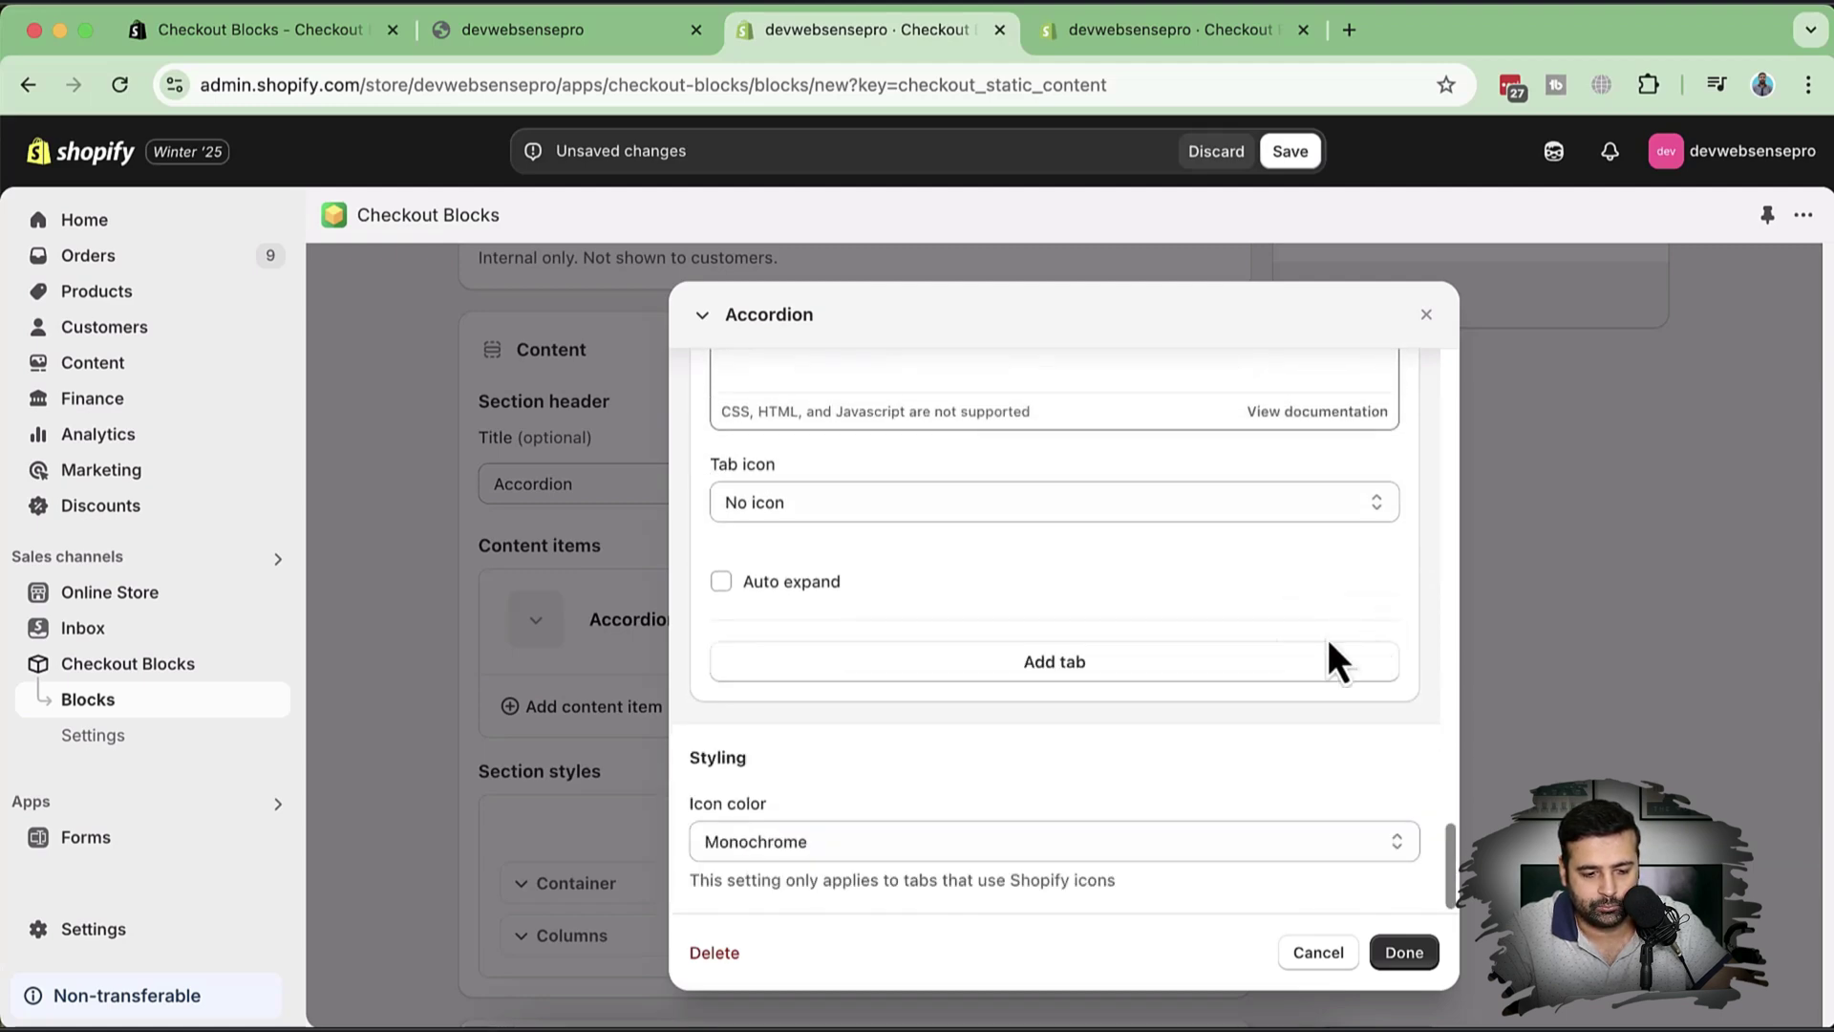
{"action": "scroll", "coordinate": [1269, 634], "scroll_direction": "up", "scroll_amount": 4}
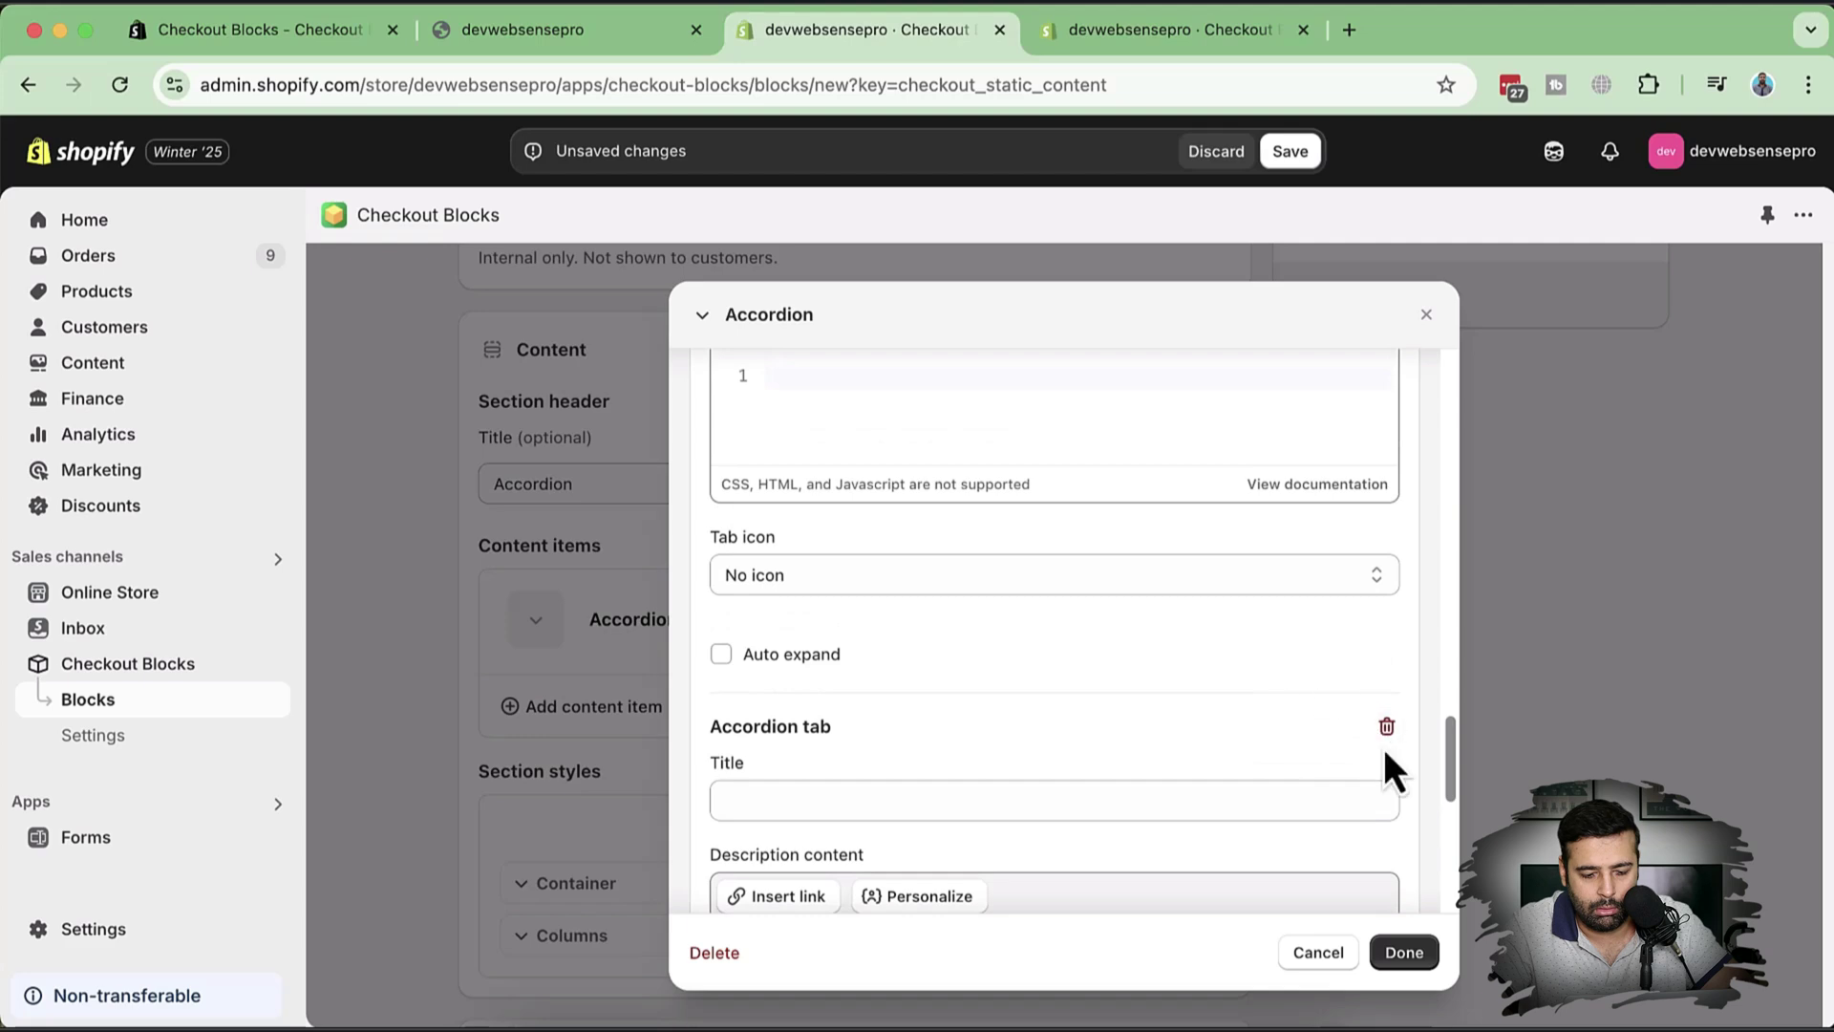
{"action": "left_click", "coordinate": [1387, 727]}
{"action": "scroll", "coordinate": [1280, 623], "scroll_direction": "up", "scroll_amount": 4}
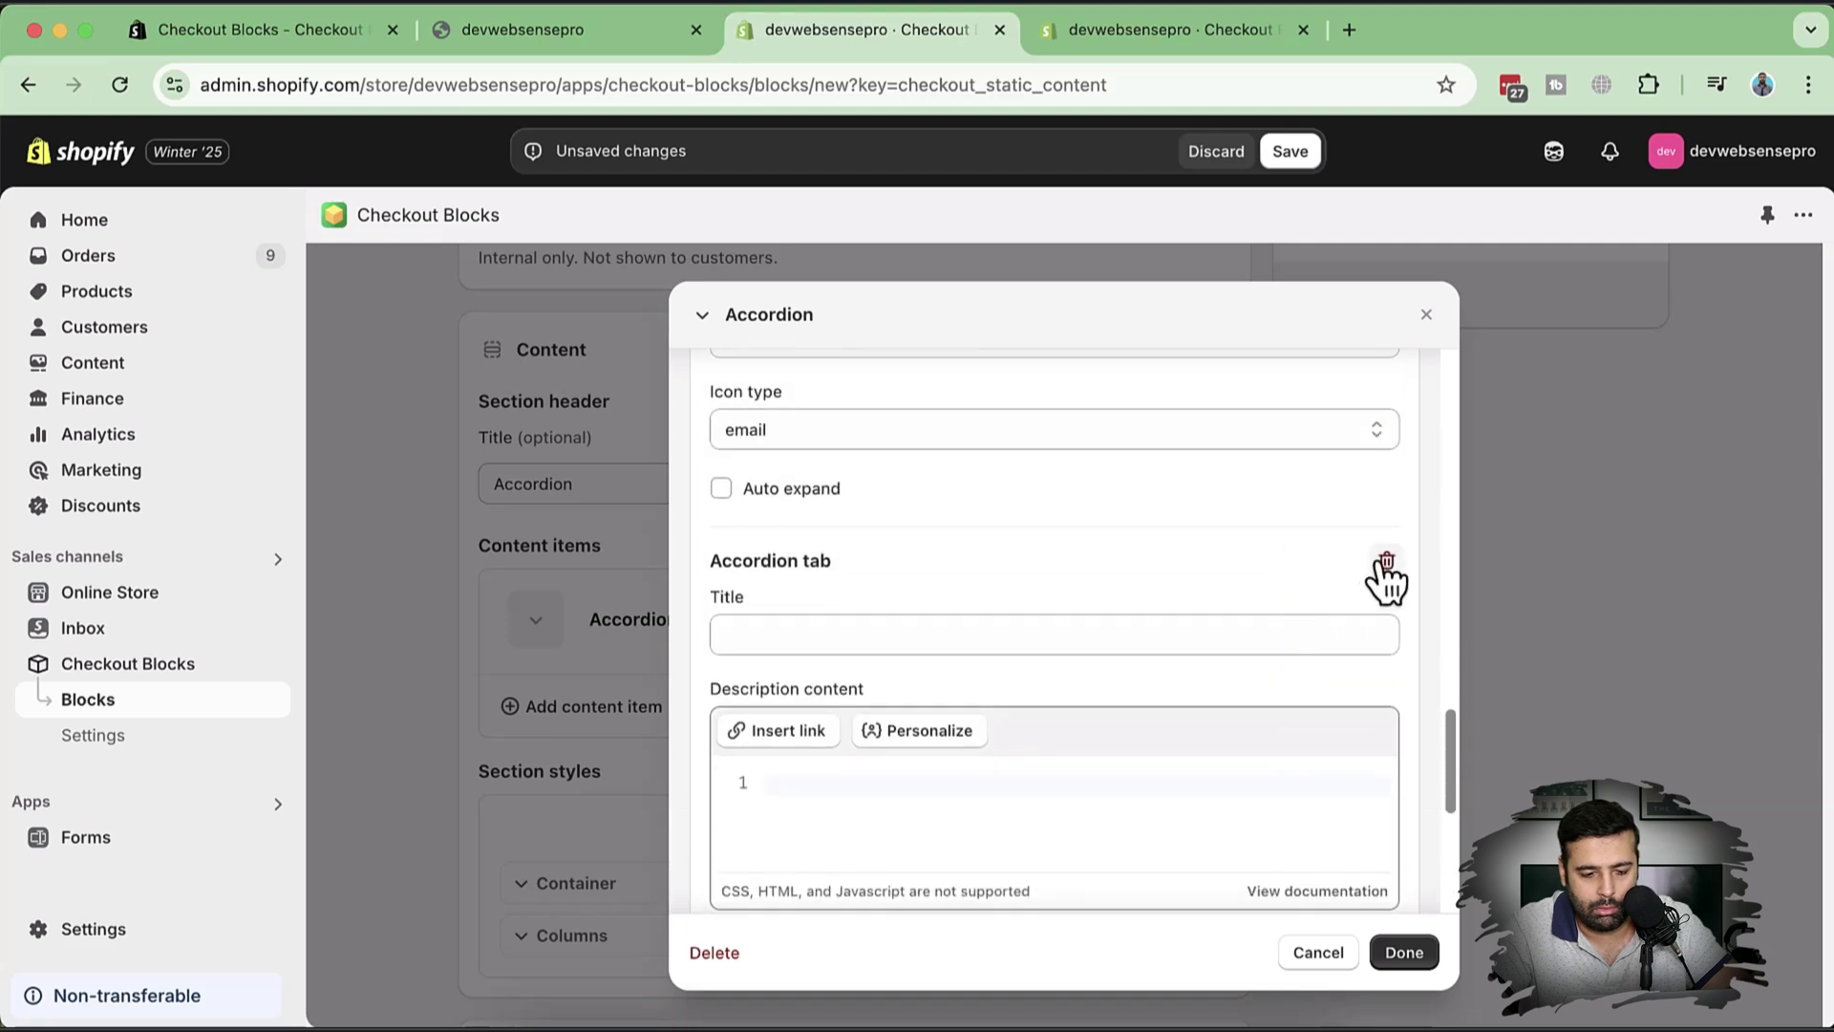
{"action": "left_click", "coordinate": [1382, 571]}
{"action": "scroll", "coordinate": [1297, 531], "scroll_direction": "up", "scroll_amount": 4}
Keep Monochrome as the accordion's icon color and apply the accordion settings.
{"action": "scroll", "coordinate": [1297, 531], "scroll_direction": "down", "scroll_amount": 4}
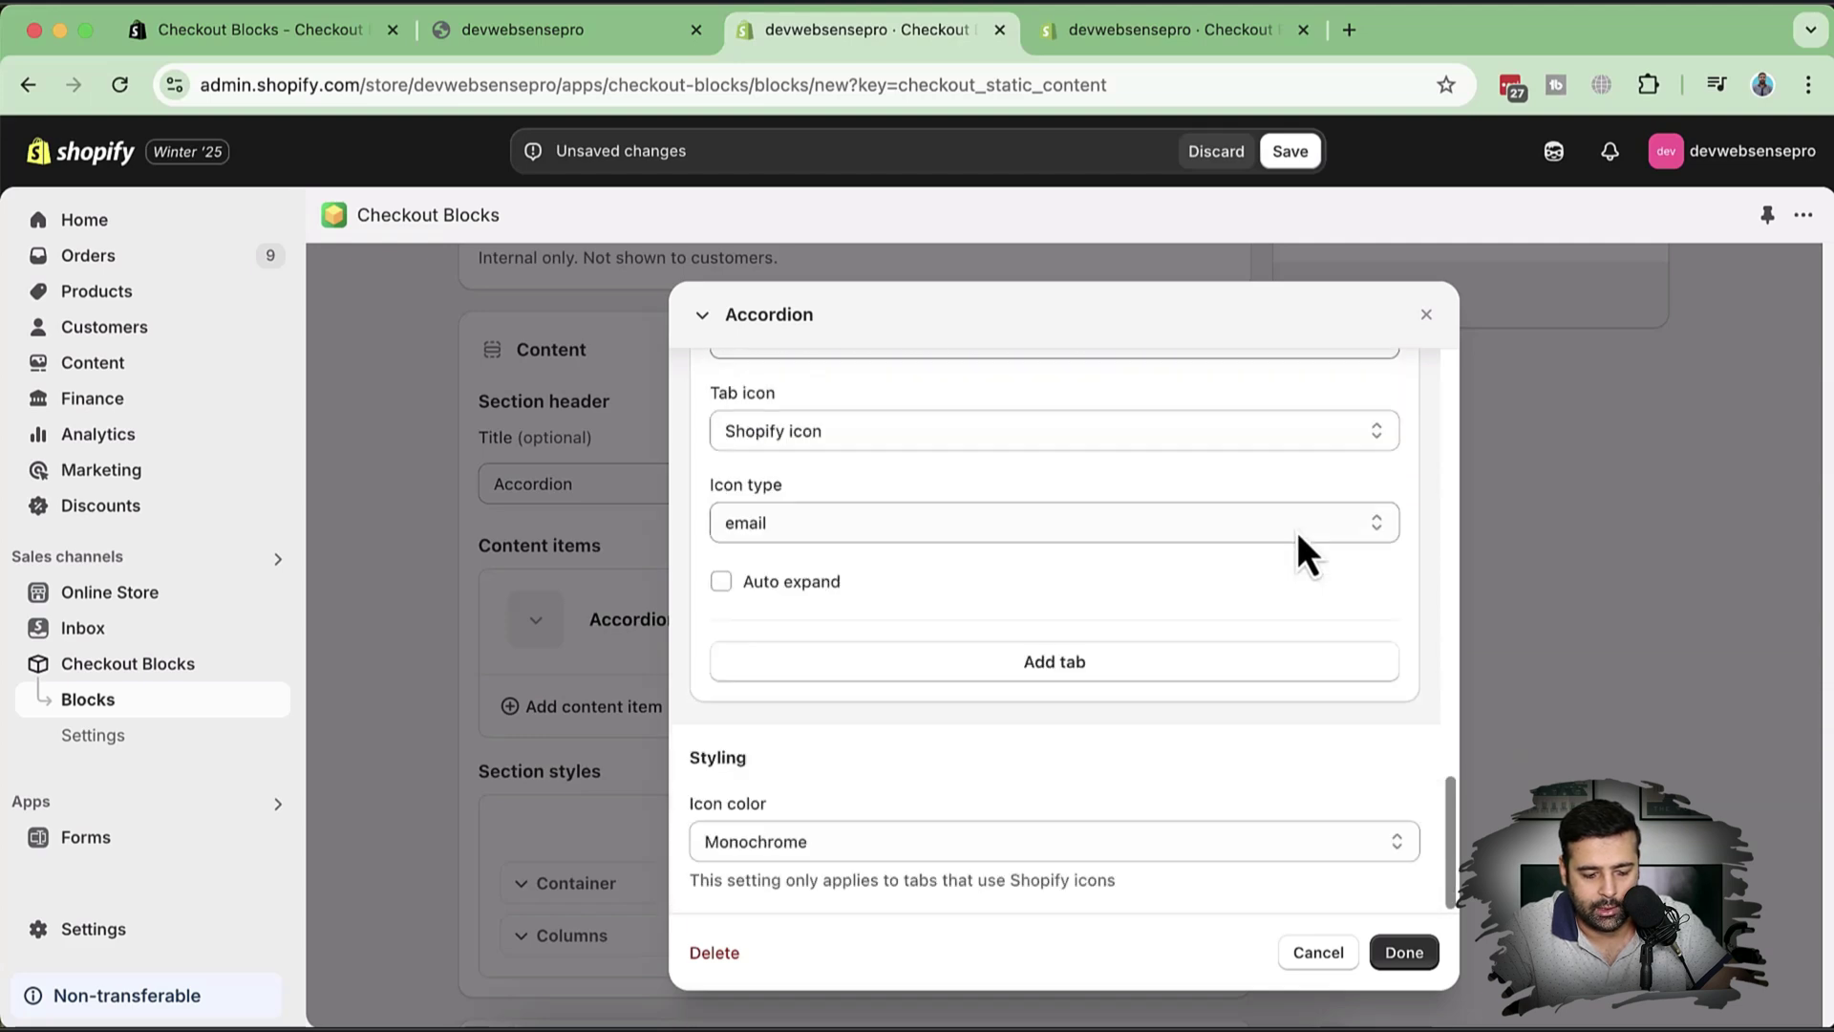
{"action": "left_click", "coordinate": [1105, 842]}
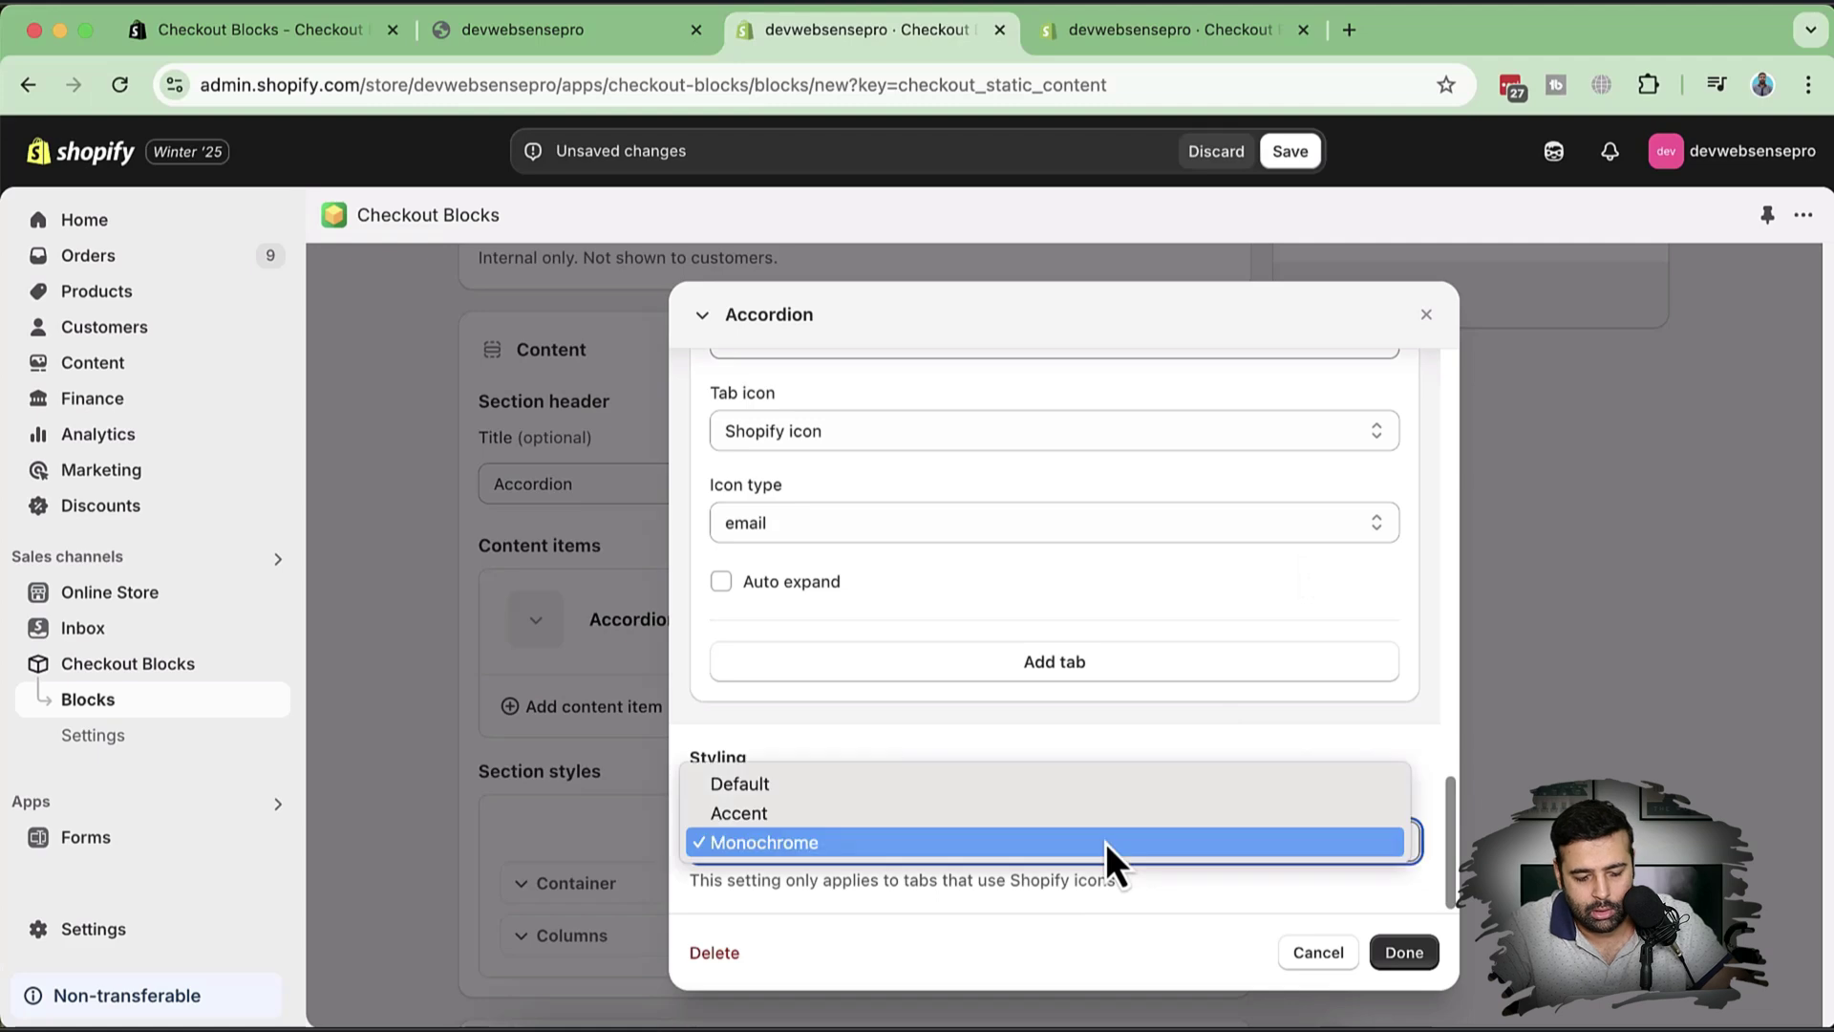
{"action": "left_click", "coordinate": [1135, 747]}
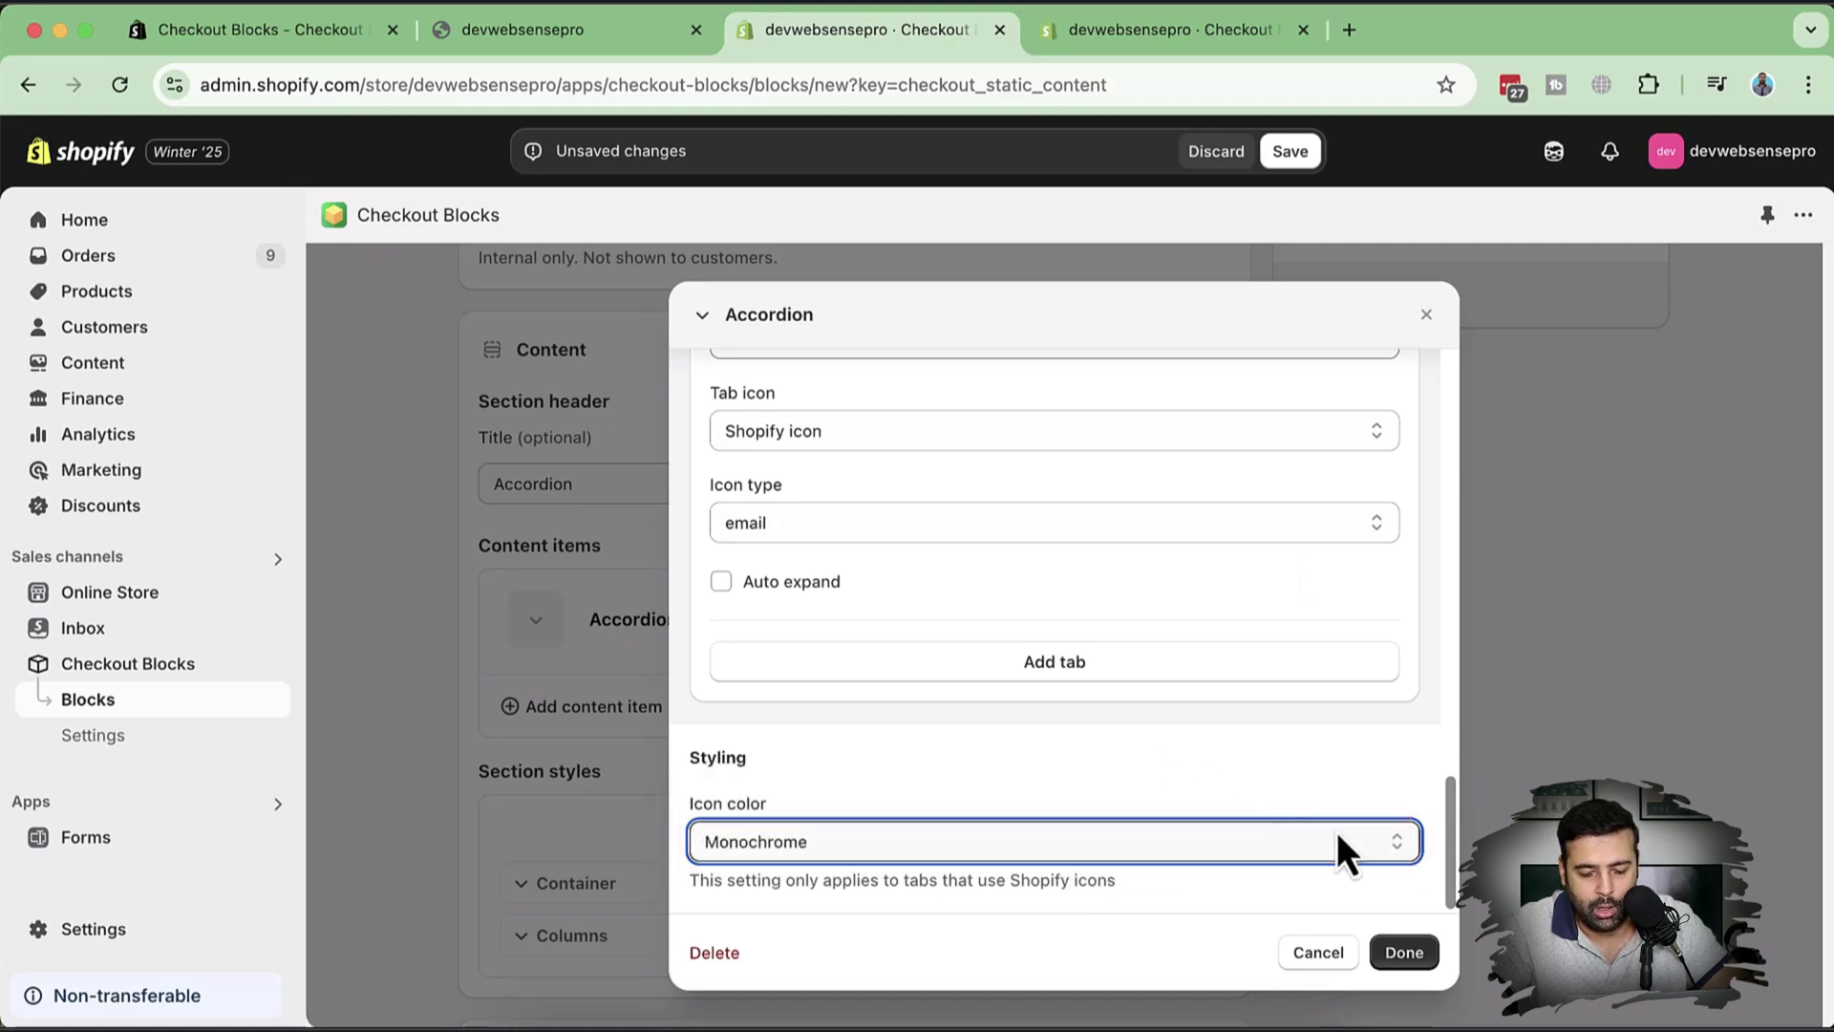
{"action": "left_click", "coordinate": [1402, 954]}
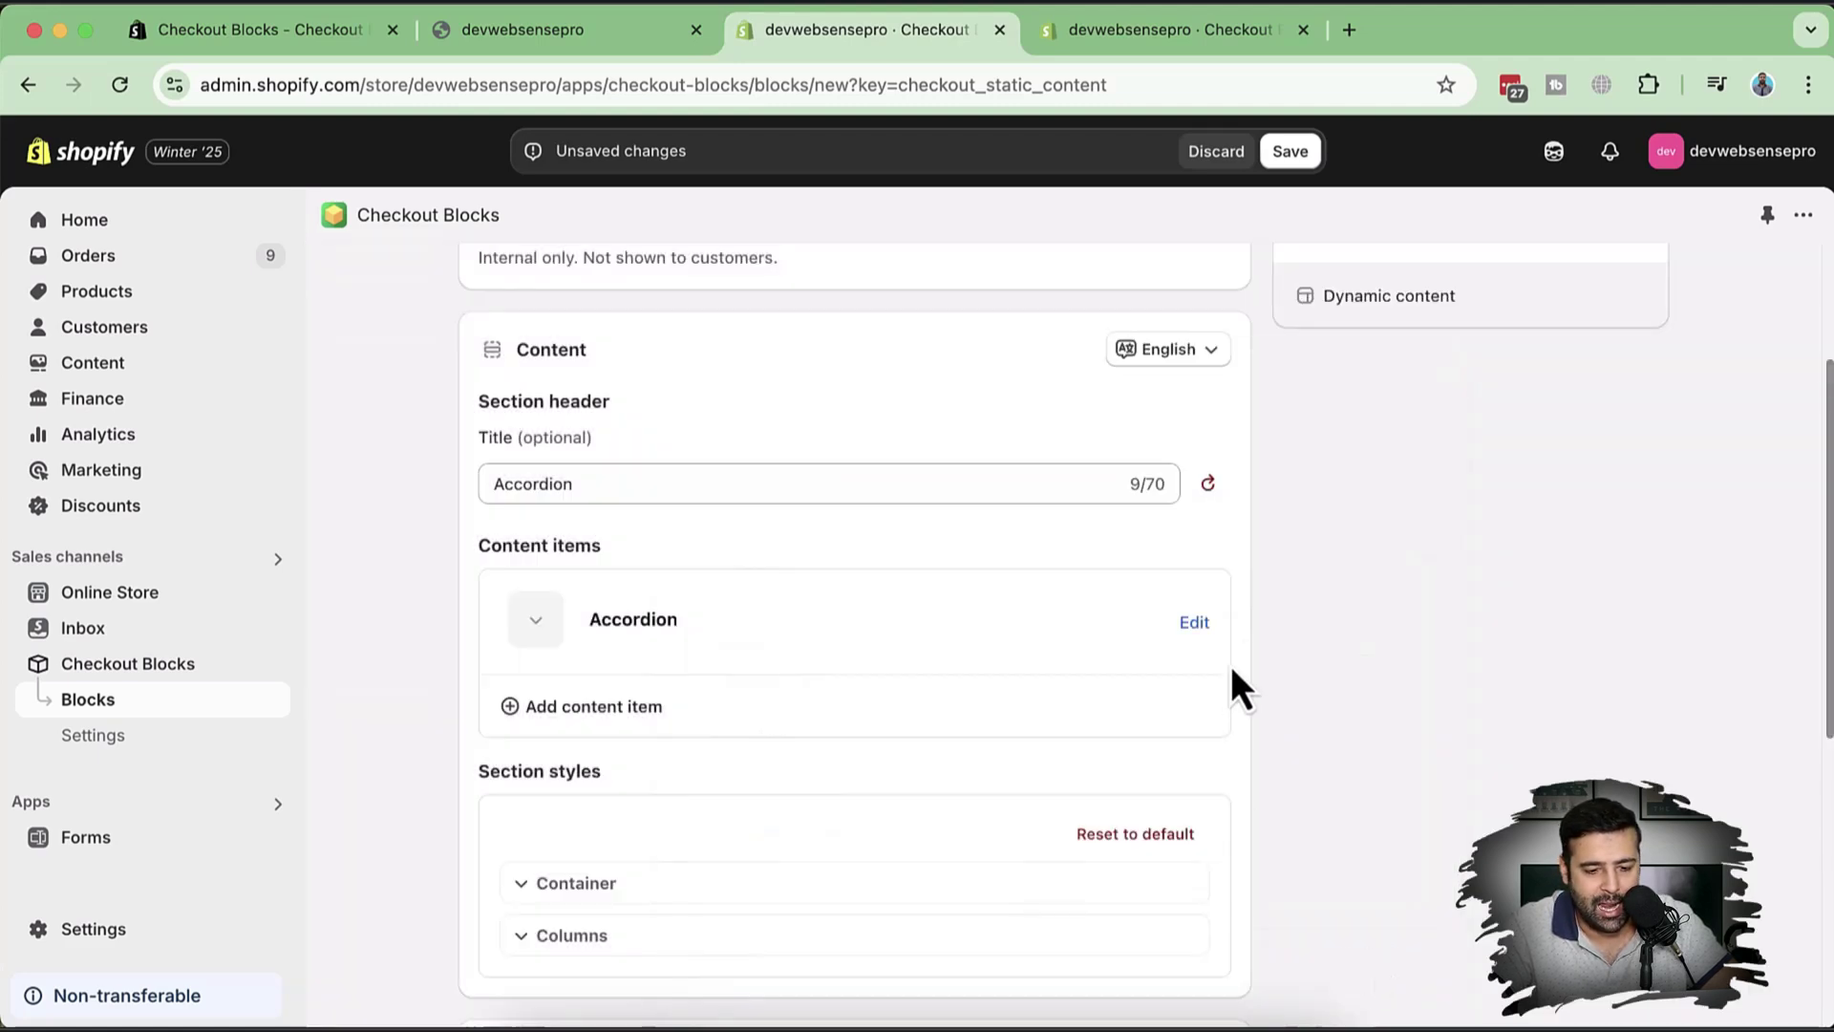
Look over the new block's name, content and remaining settings, and save the Accordion example block.
{"action": "scroll", "coordinate": [1265, 616], "scroll_direction": "up", "scroll_amount": 3}
{"action": "scroll", "coordinate": [1242, 539], "scroll_direction": "down", "scroll_amount": 4}
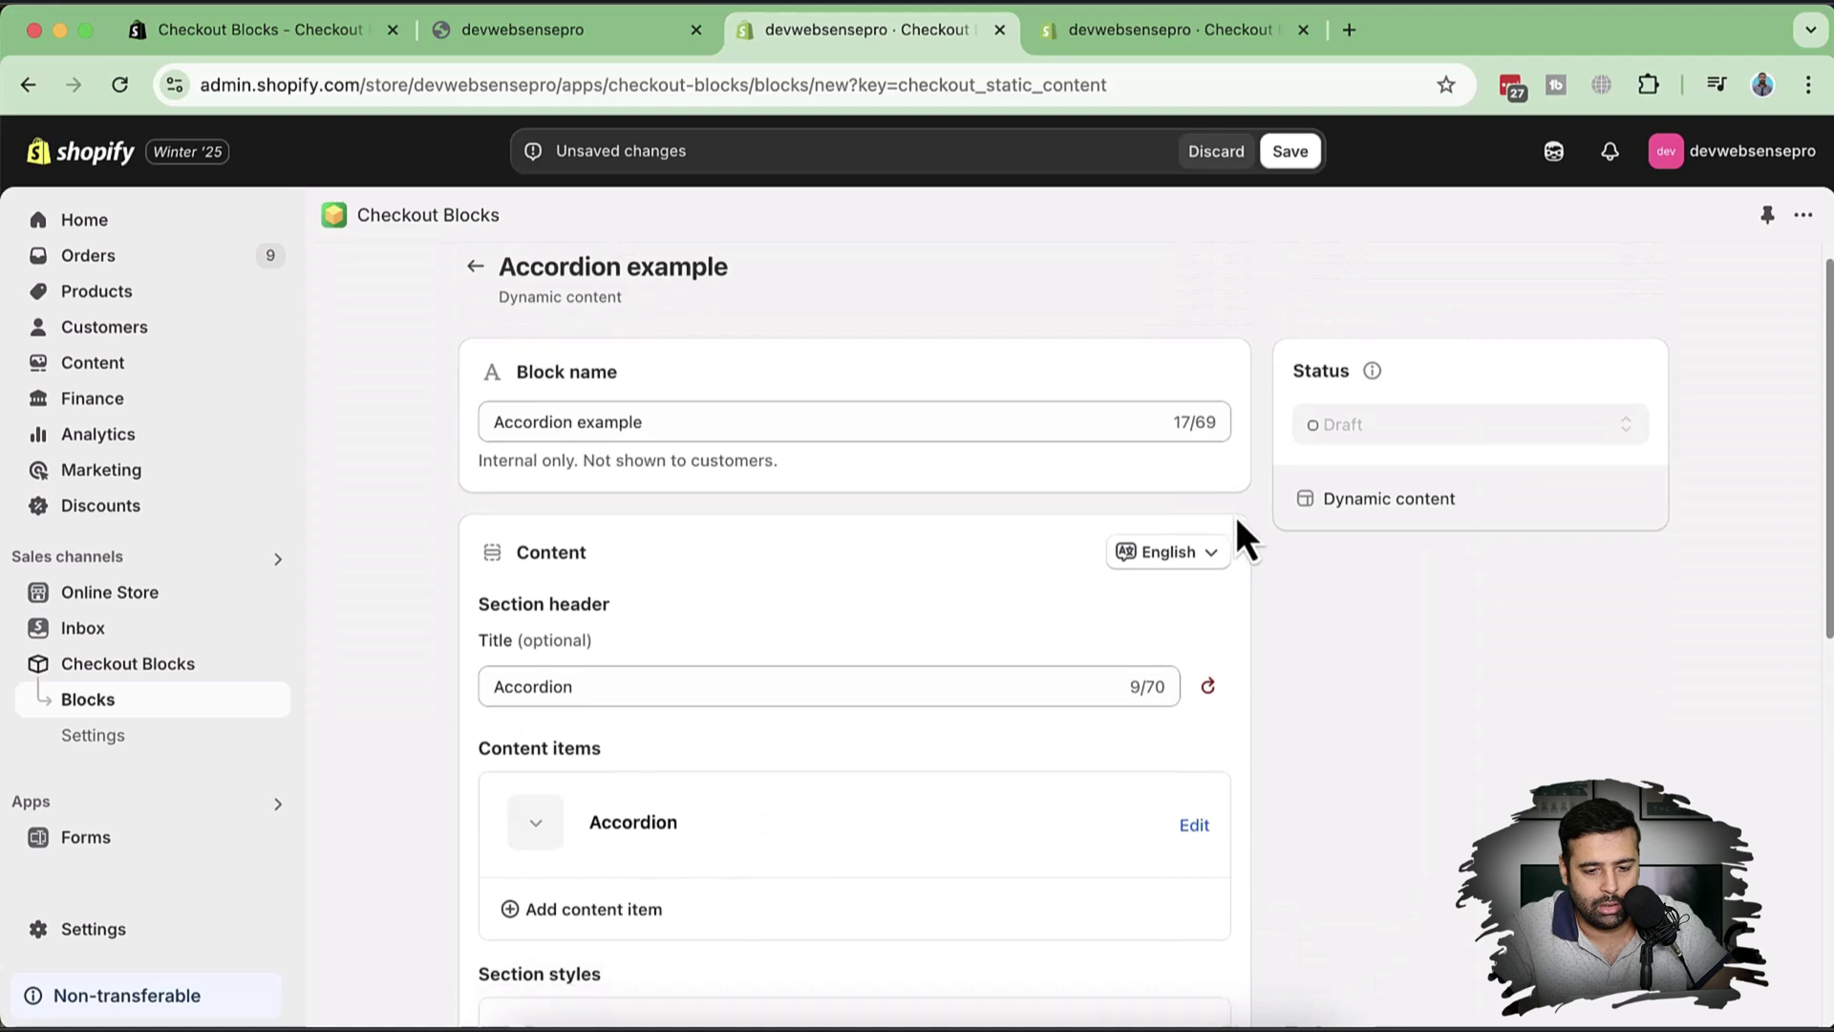
{"action": "scroll", "coordinate": [1234, 515], "scroll_direction": "up", "scroll_amount": 3}
{"action": "scroll", "coordinate": [1235, 516], "scroll_direction": "down", "scroll_amount": 6}
{"action": "scroll", "coordinate": [1235, 516], "scroll_direction": "up", "scroll_amount": 6}
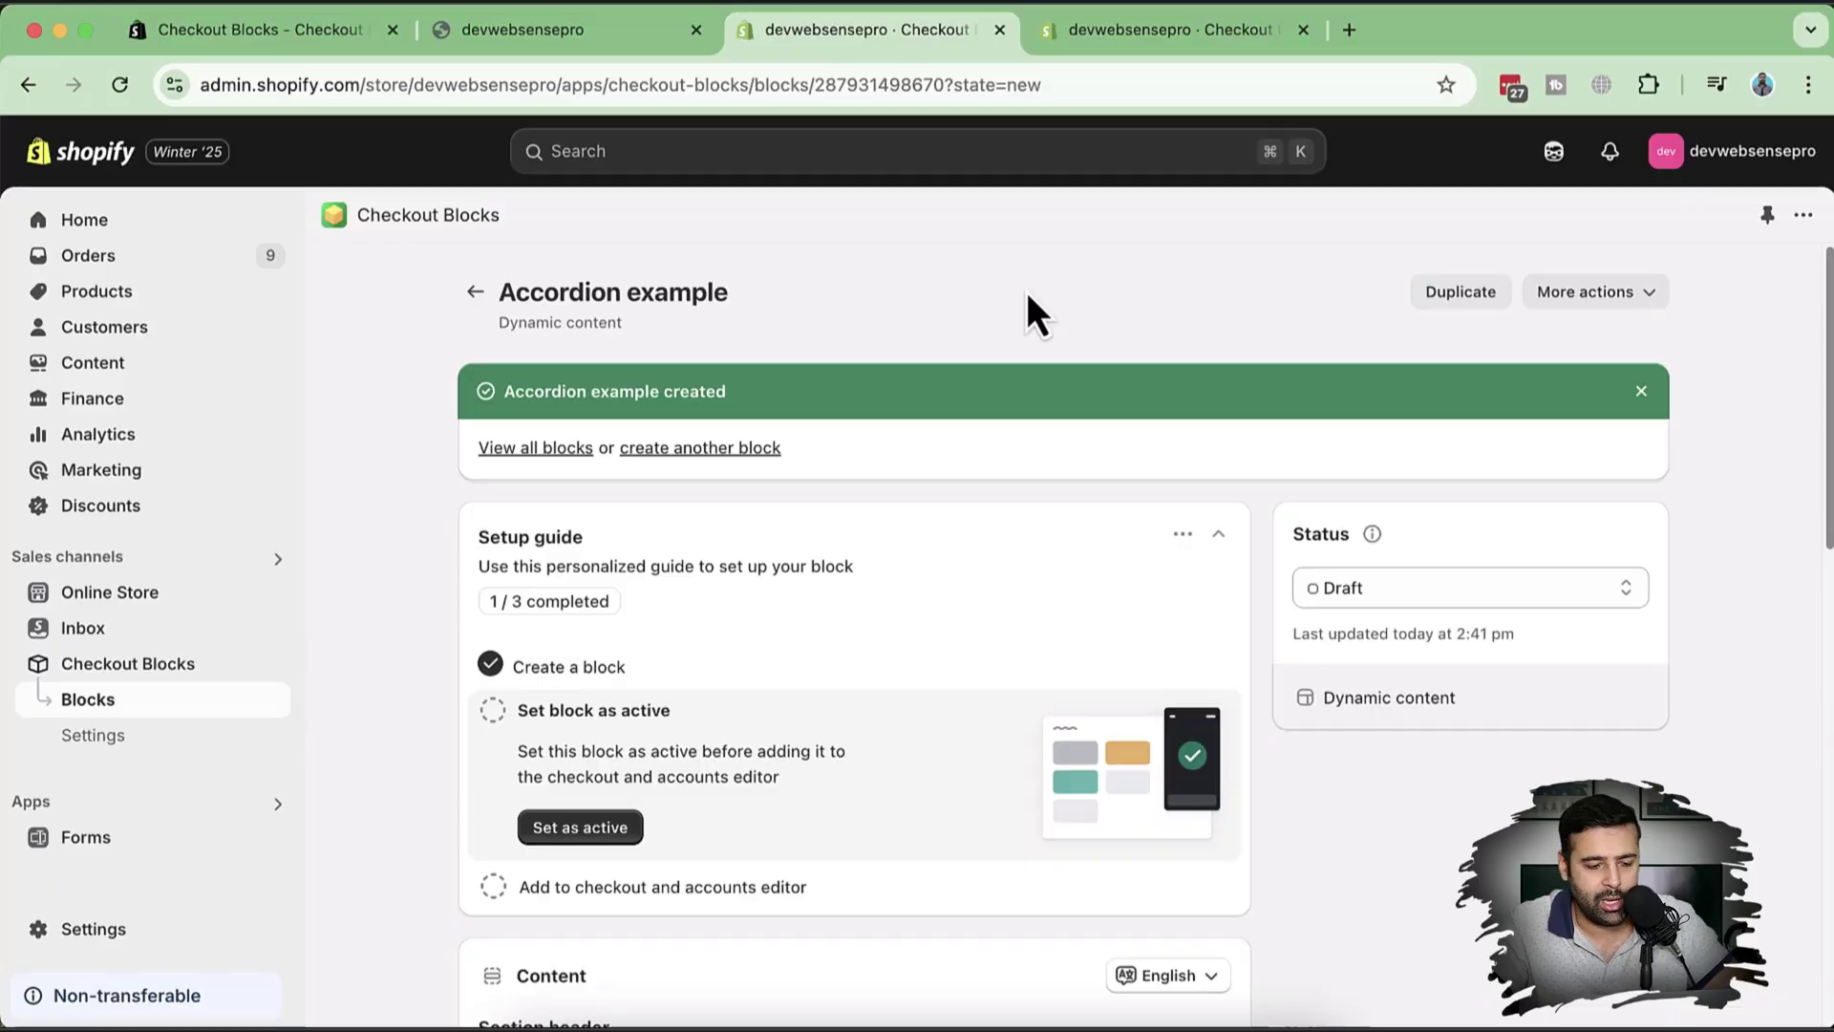
Look over the saved block's setup guide, section styles and display rules, and view the app overview and the list of all blocks.
{"action": "scroll", "coordinate": [1362, 374], "scroll_direction": "down", "scroll_amount": 12}
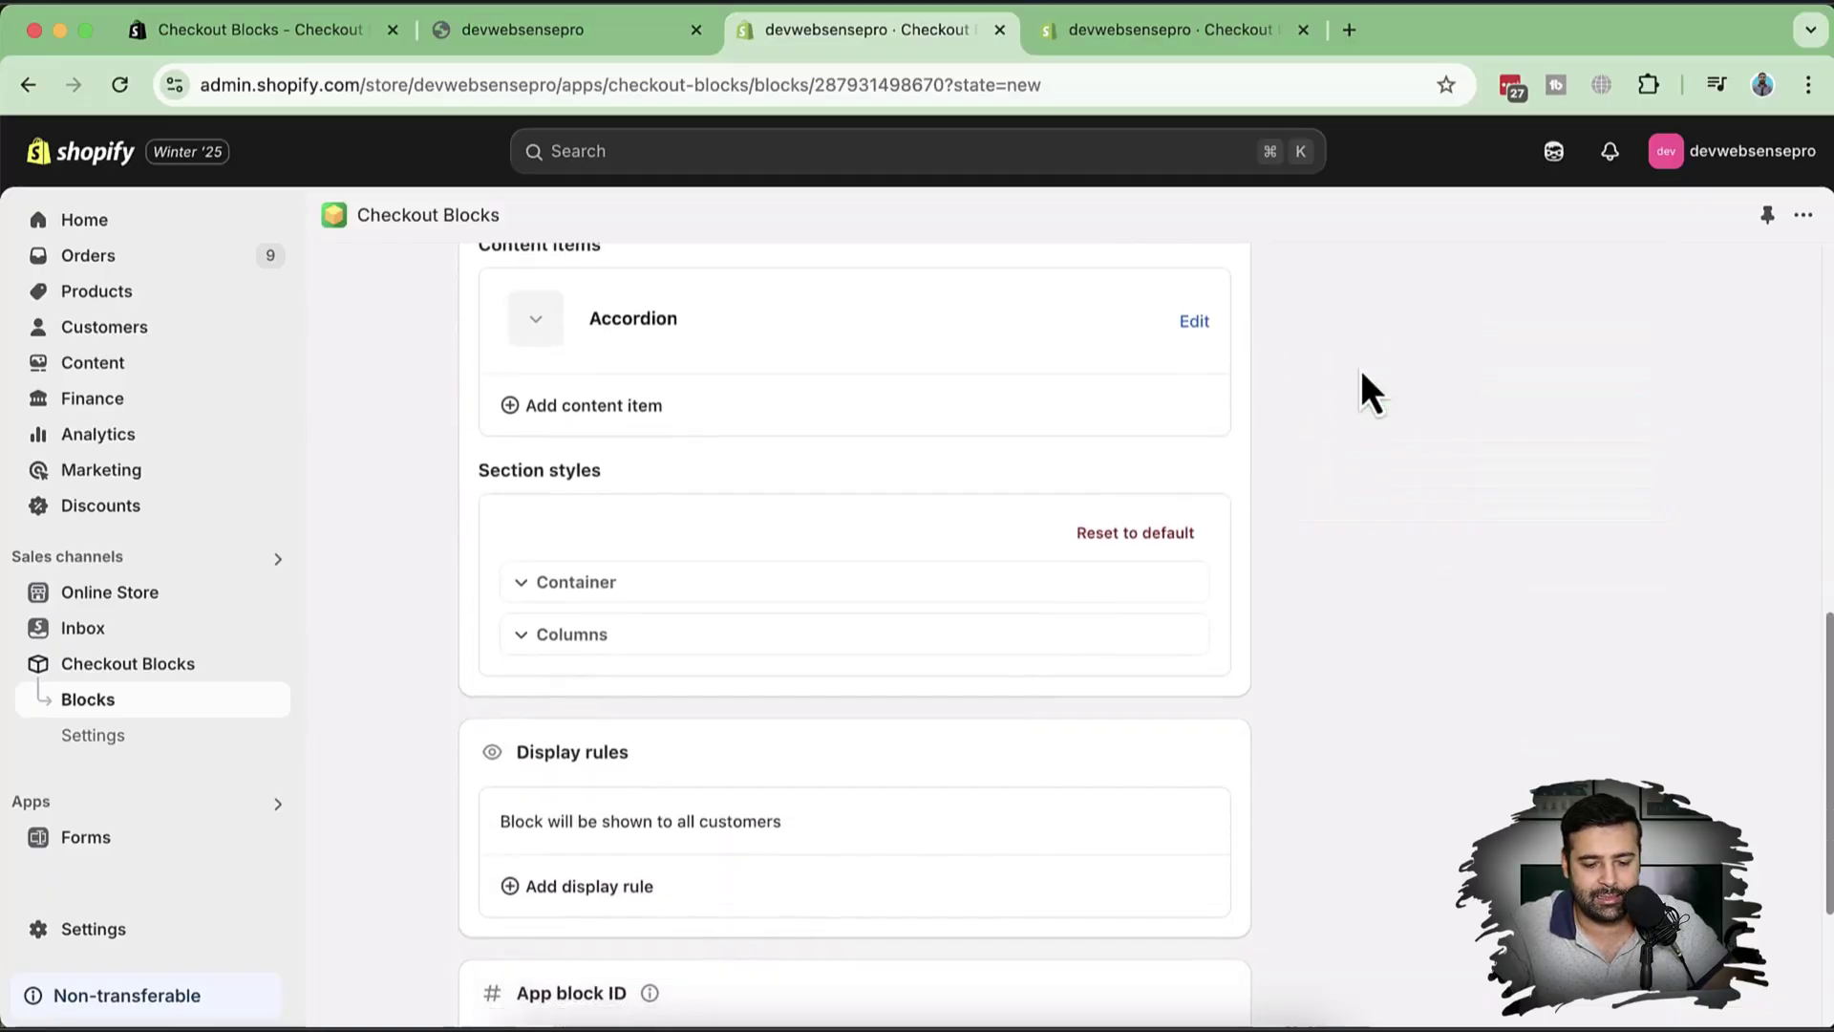
{"action": "scroll", "coordinate": [1278, 505], "scroll_direction": "up", "scroll_amount": 15}
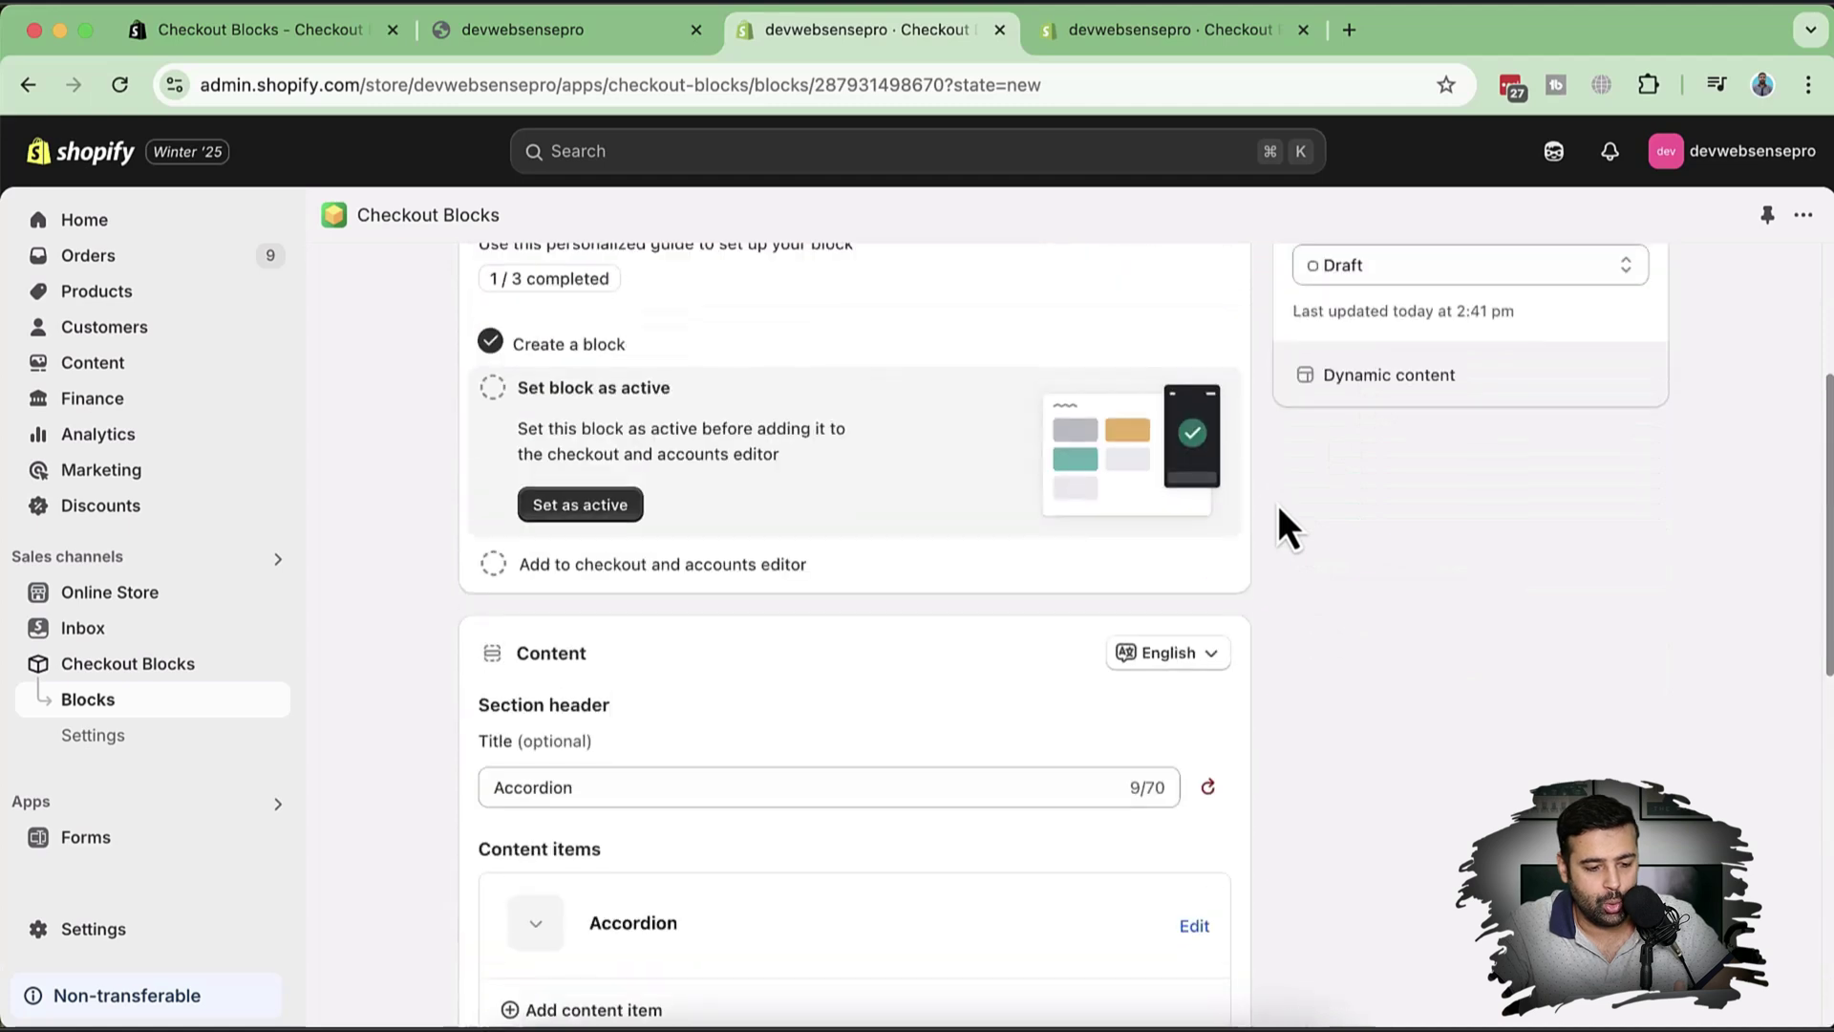
{"action": "left_click", "coordinate": [475, 291]}
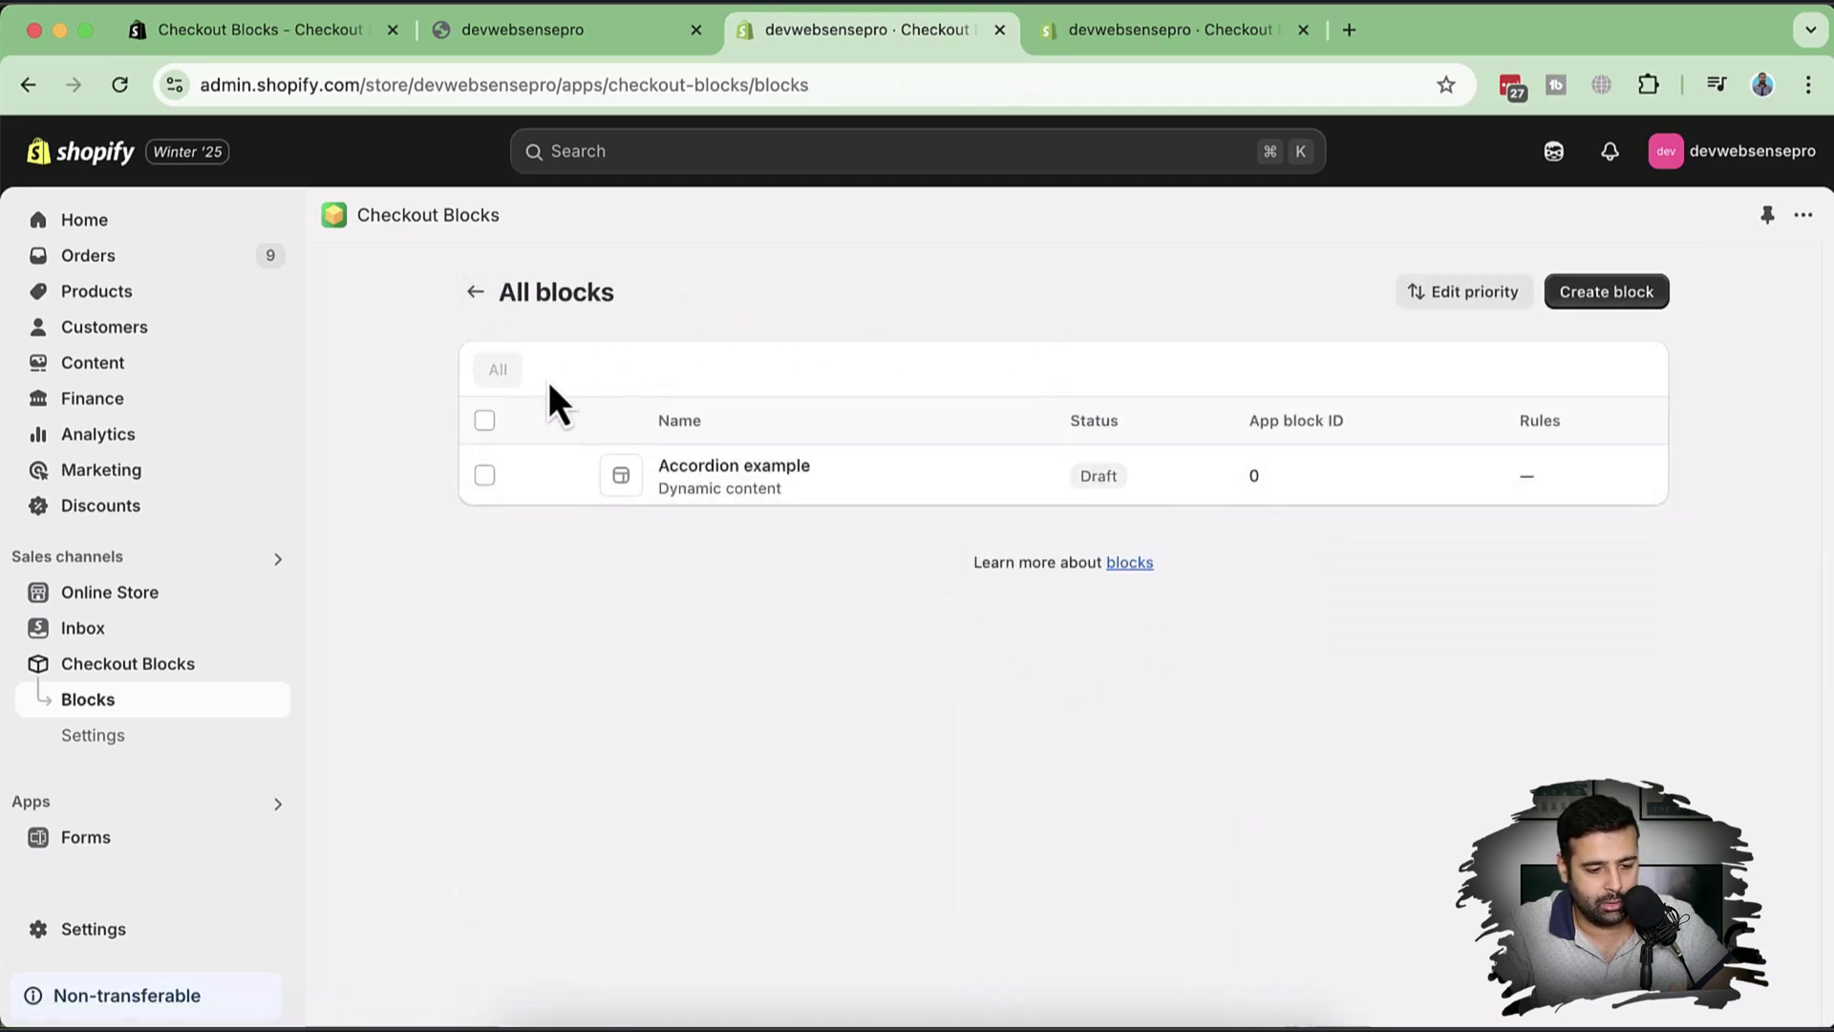
{"action": "left_click", "coordinate": [477, 296]}
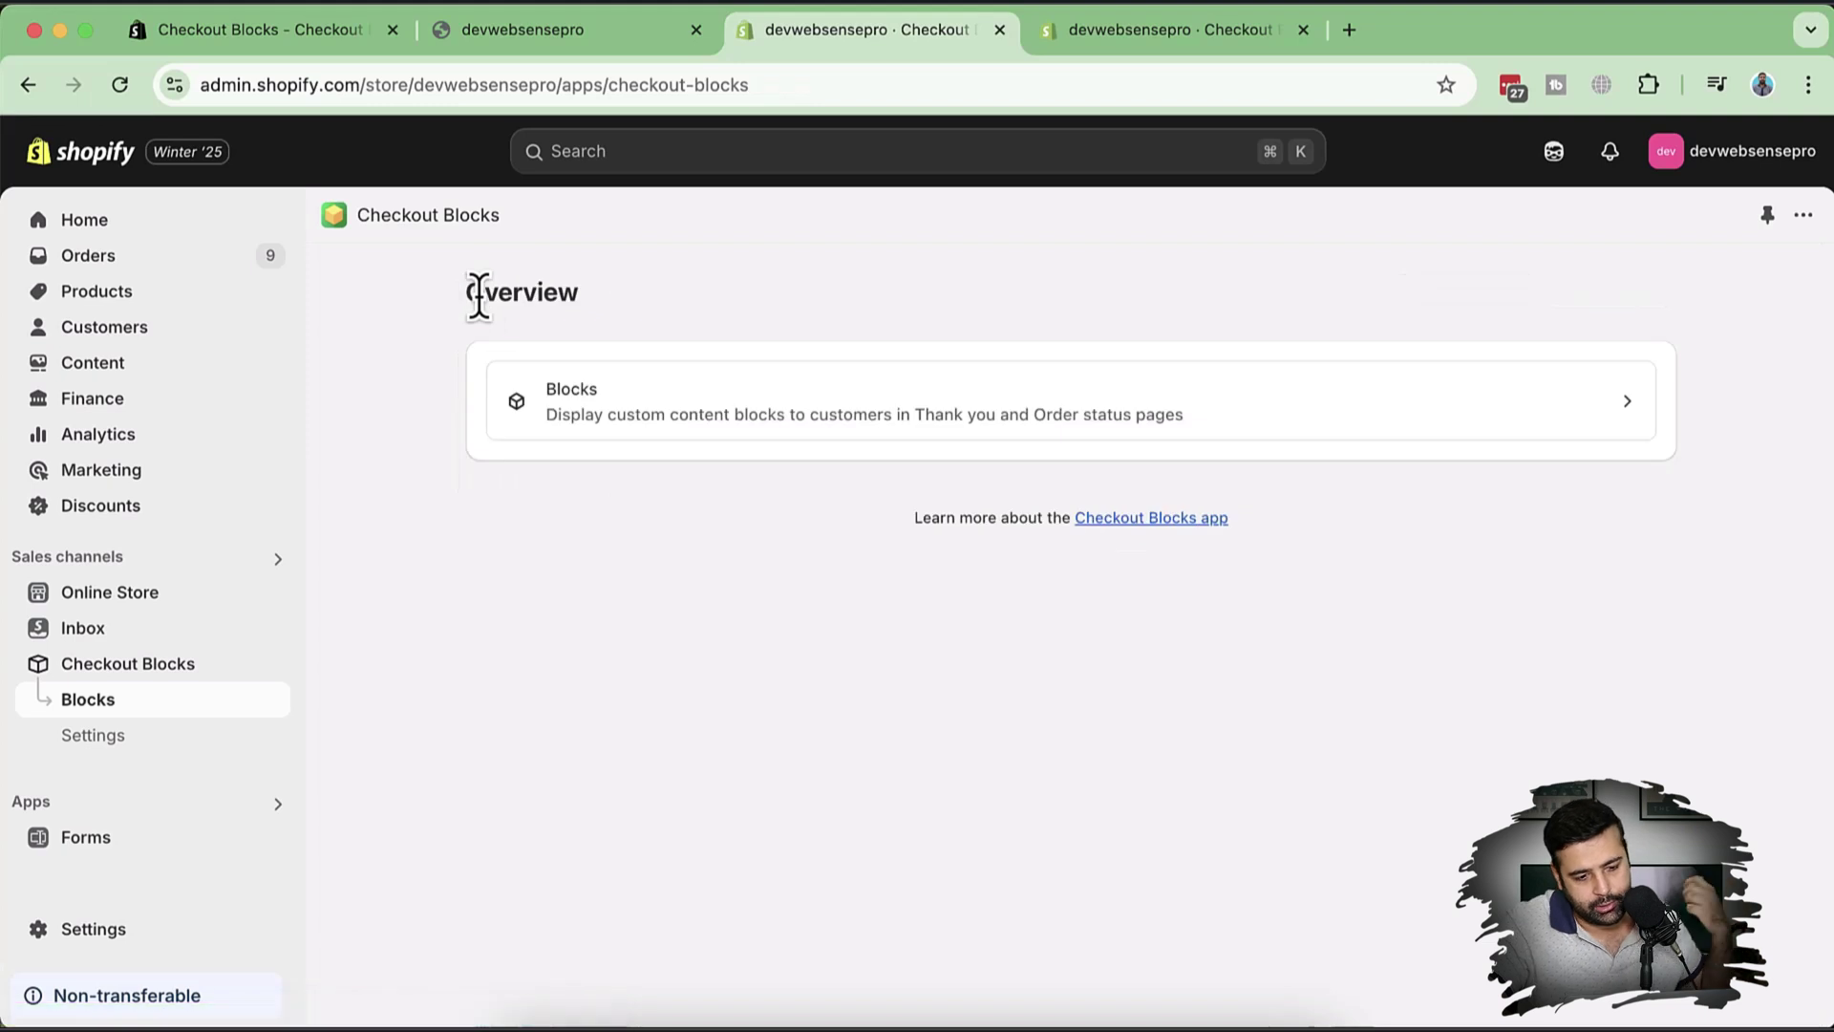
{"action": "left_click", "coordinate": [720, 403]}
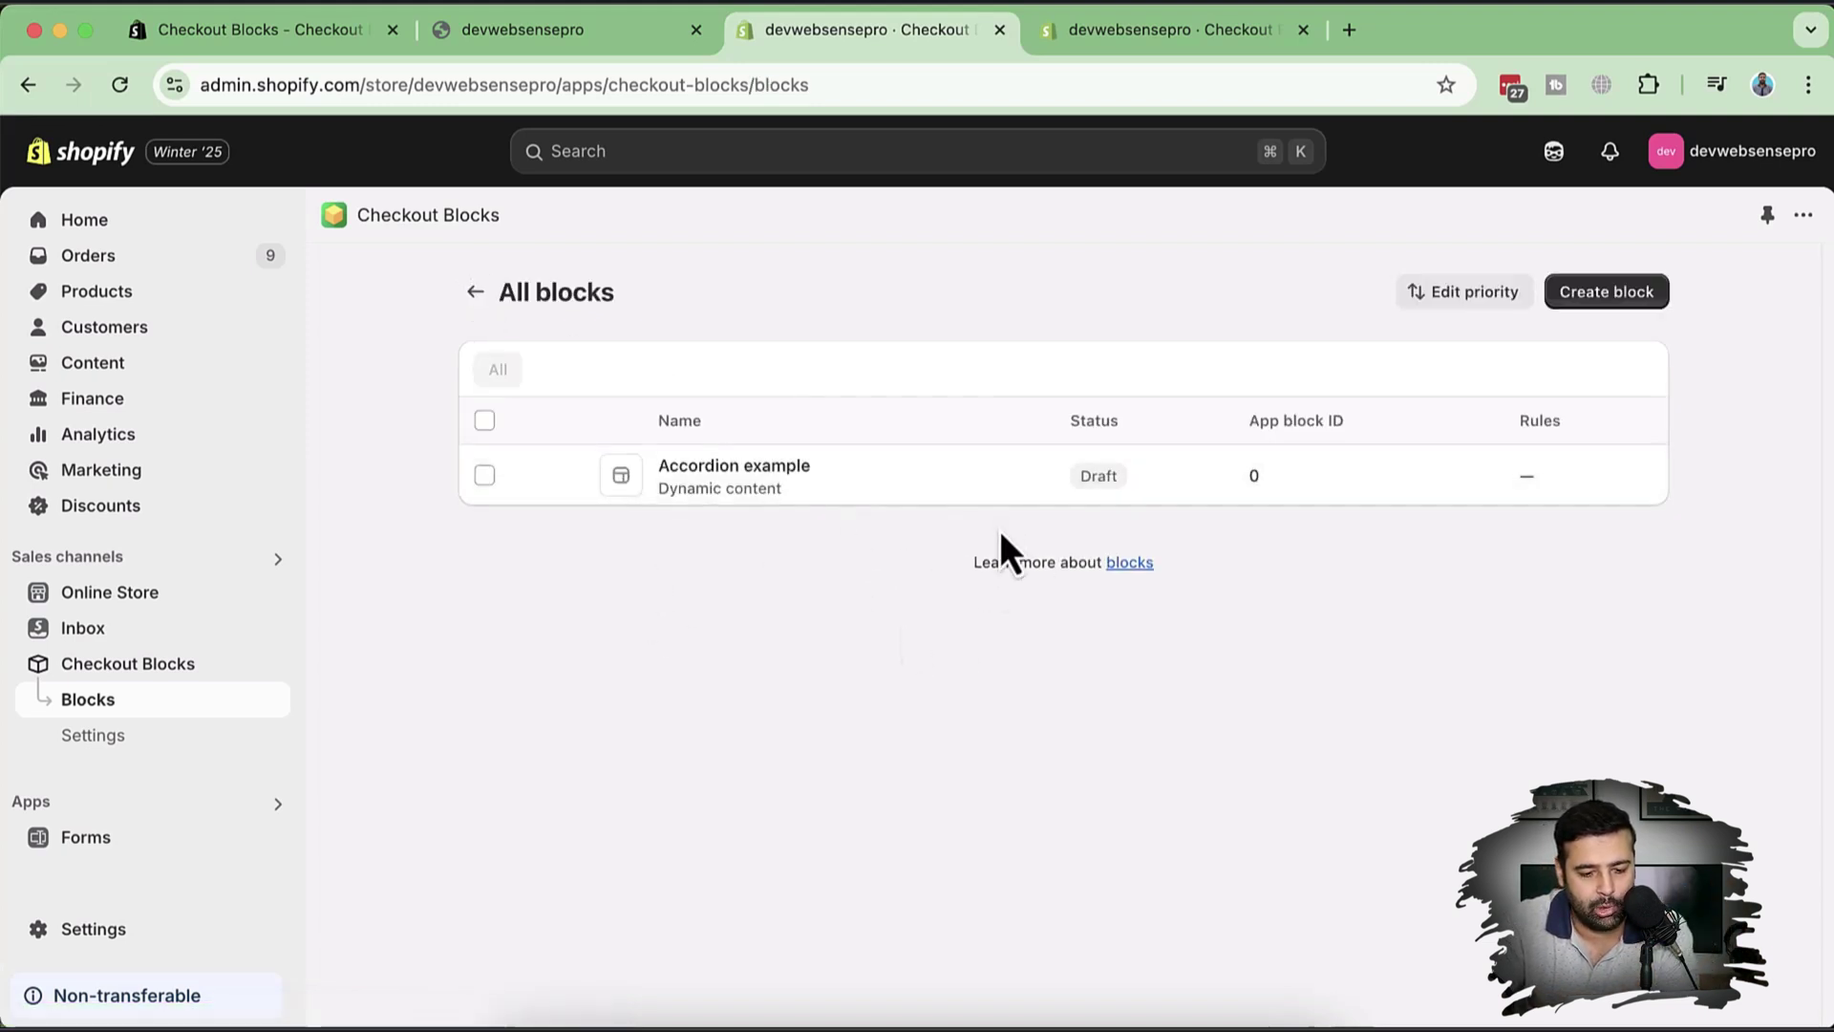
Open the Accordion example block from the list of all blocks and set its status to Active.
{"action": "left_click", "coordinate": [1019, 485]}
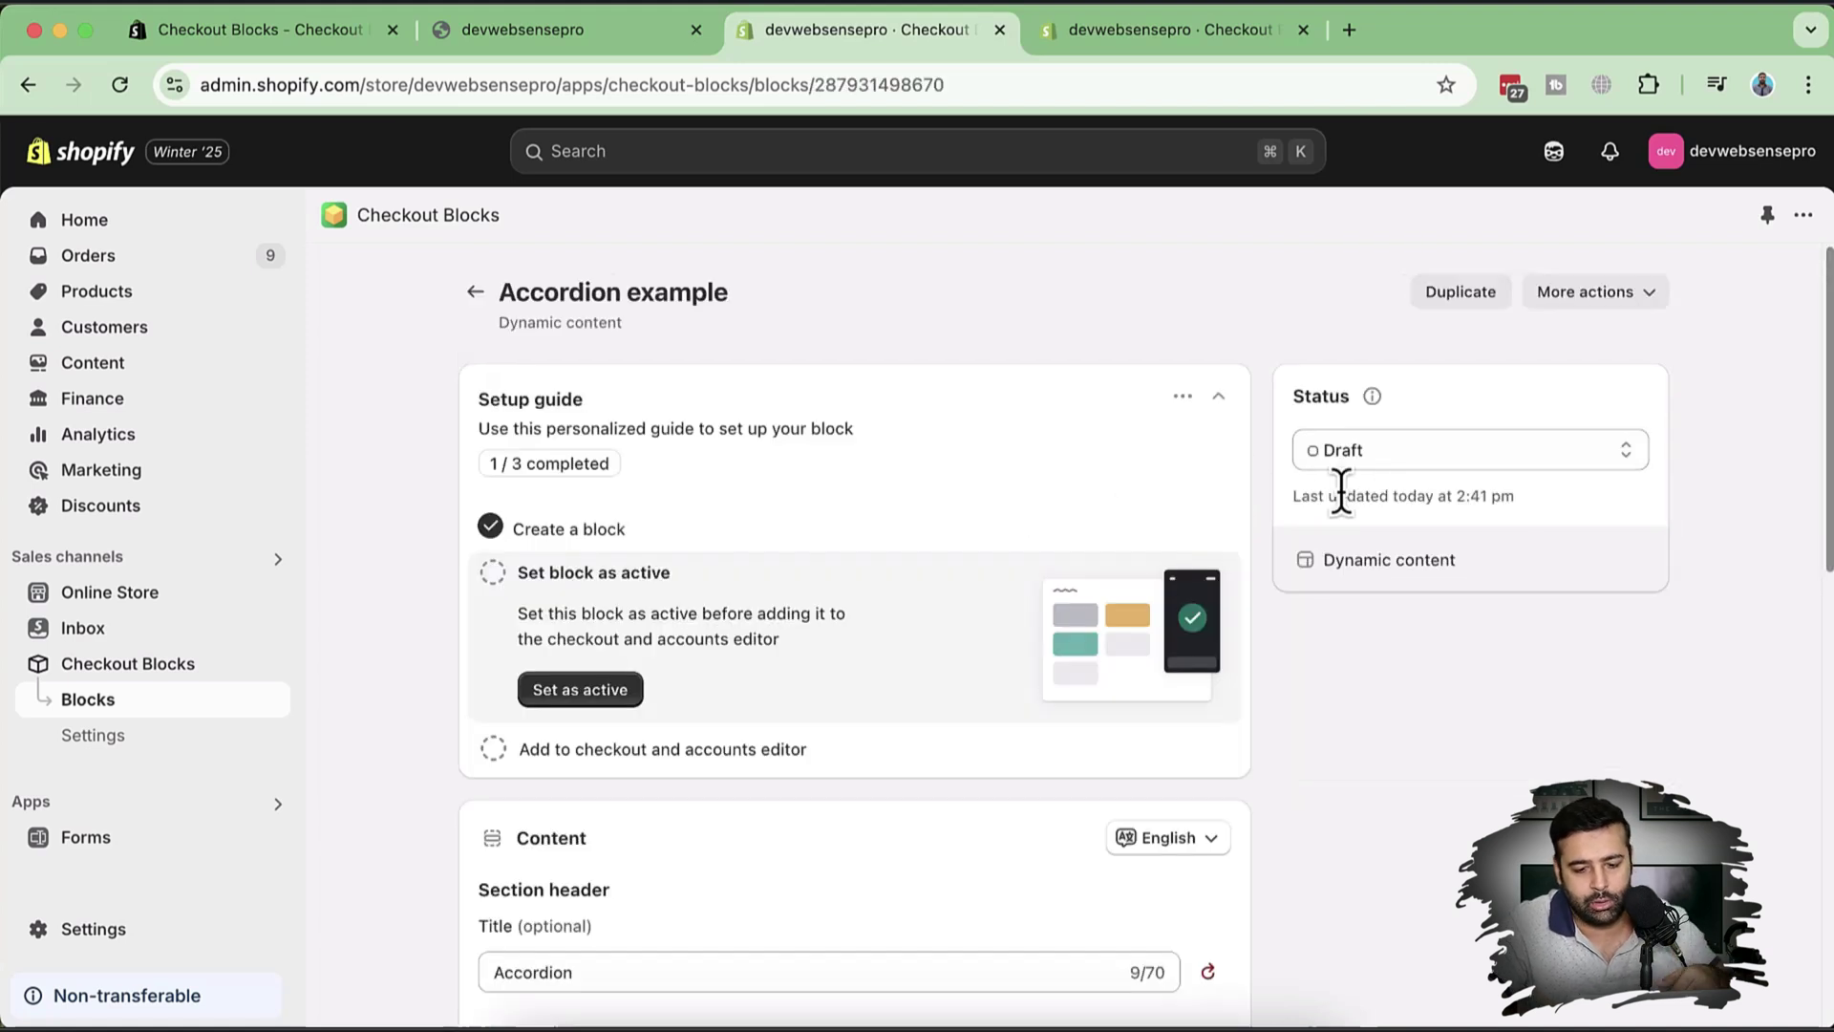
{"action": "left_click", "coordinate": [1408, 470]}
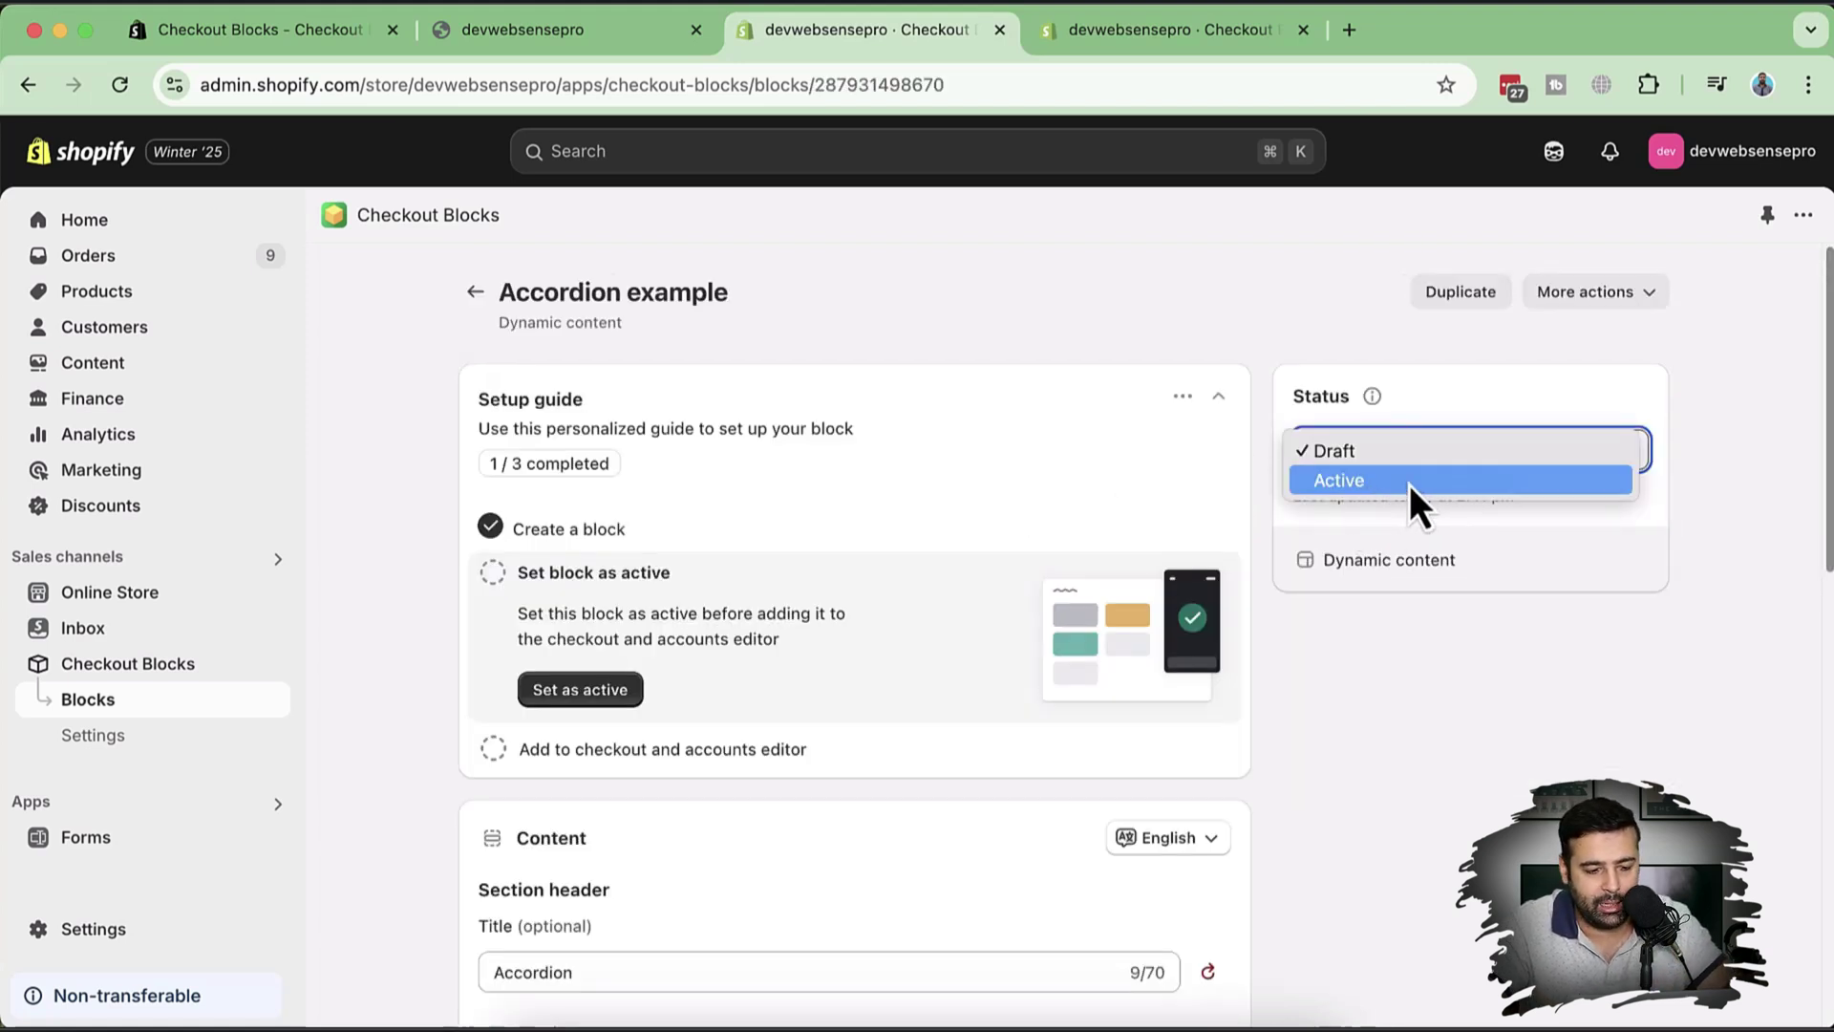
{"action": "left_click", "coordinate": [1408, 485]}
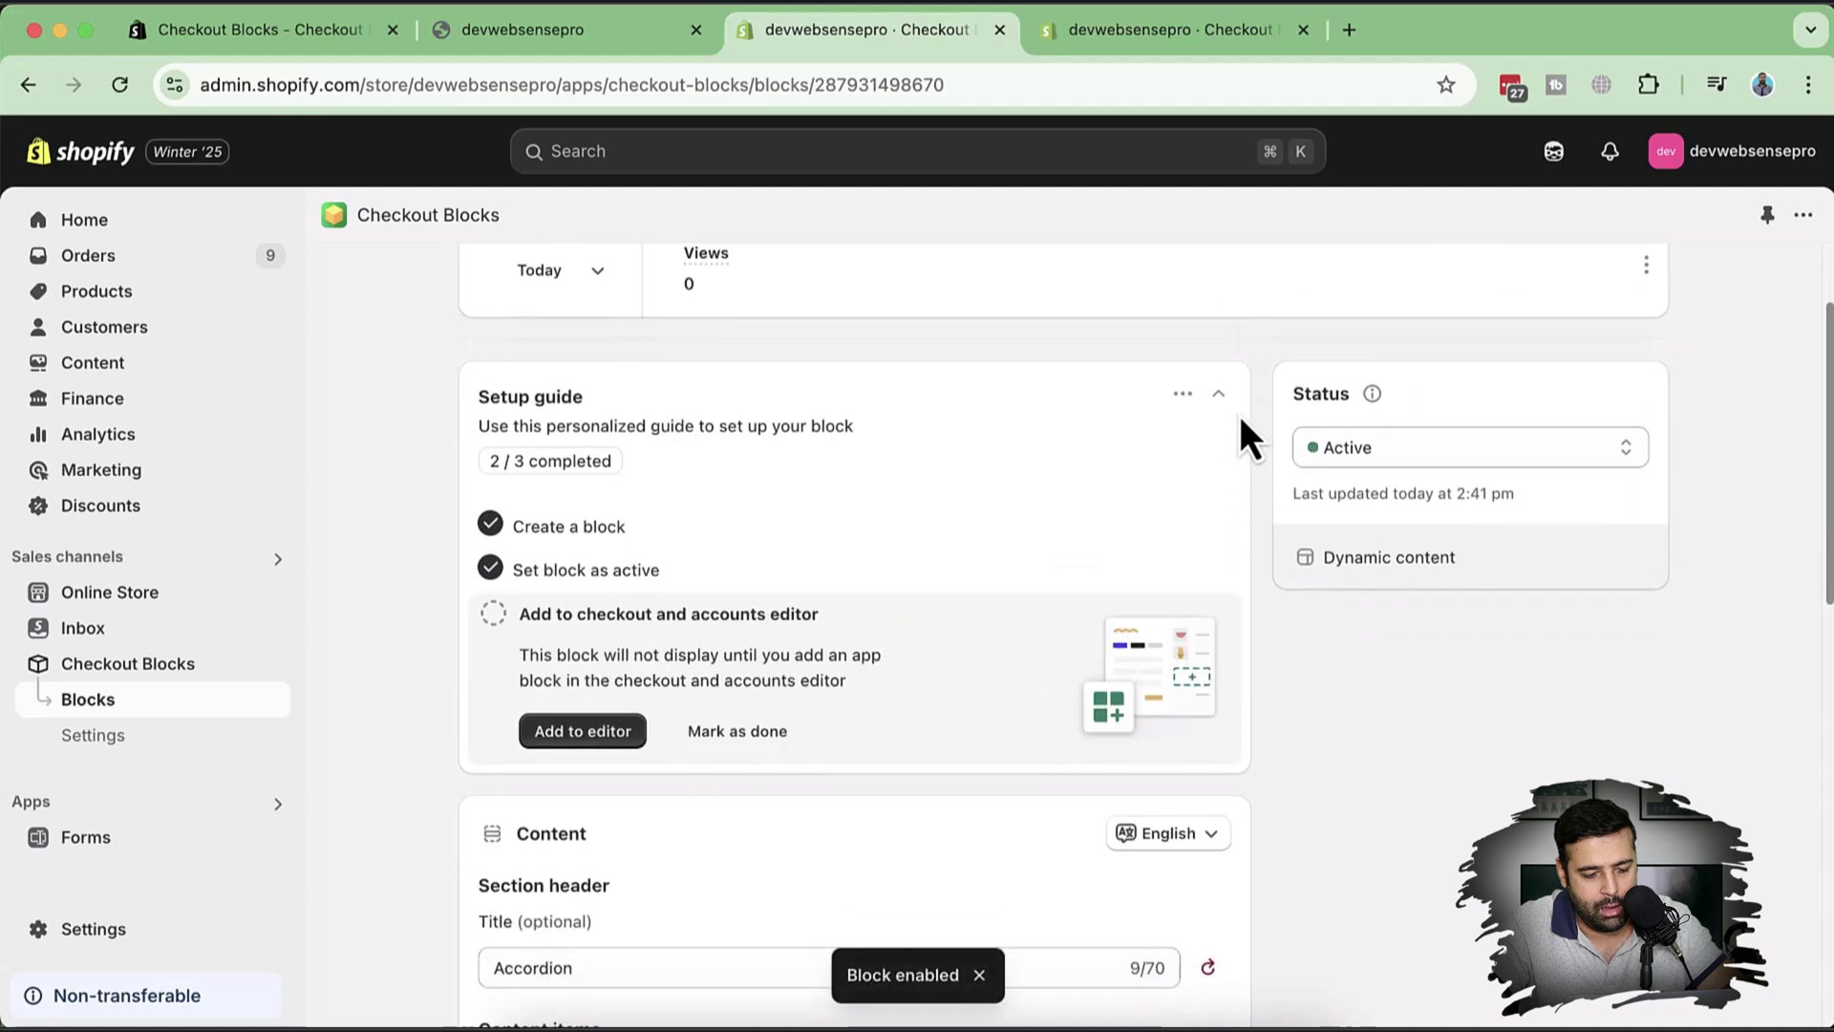
Look over the Accordion example block's setup guide, content, section styles, display rules and app block ID.
{"action": "scroll", "coordinate": [1240, 420], "scroll_direction": "down", "scroll_amount": 3}
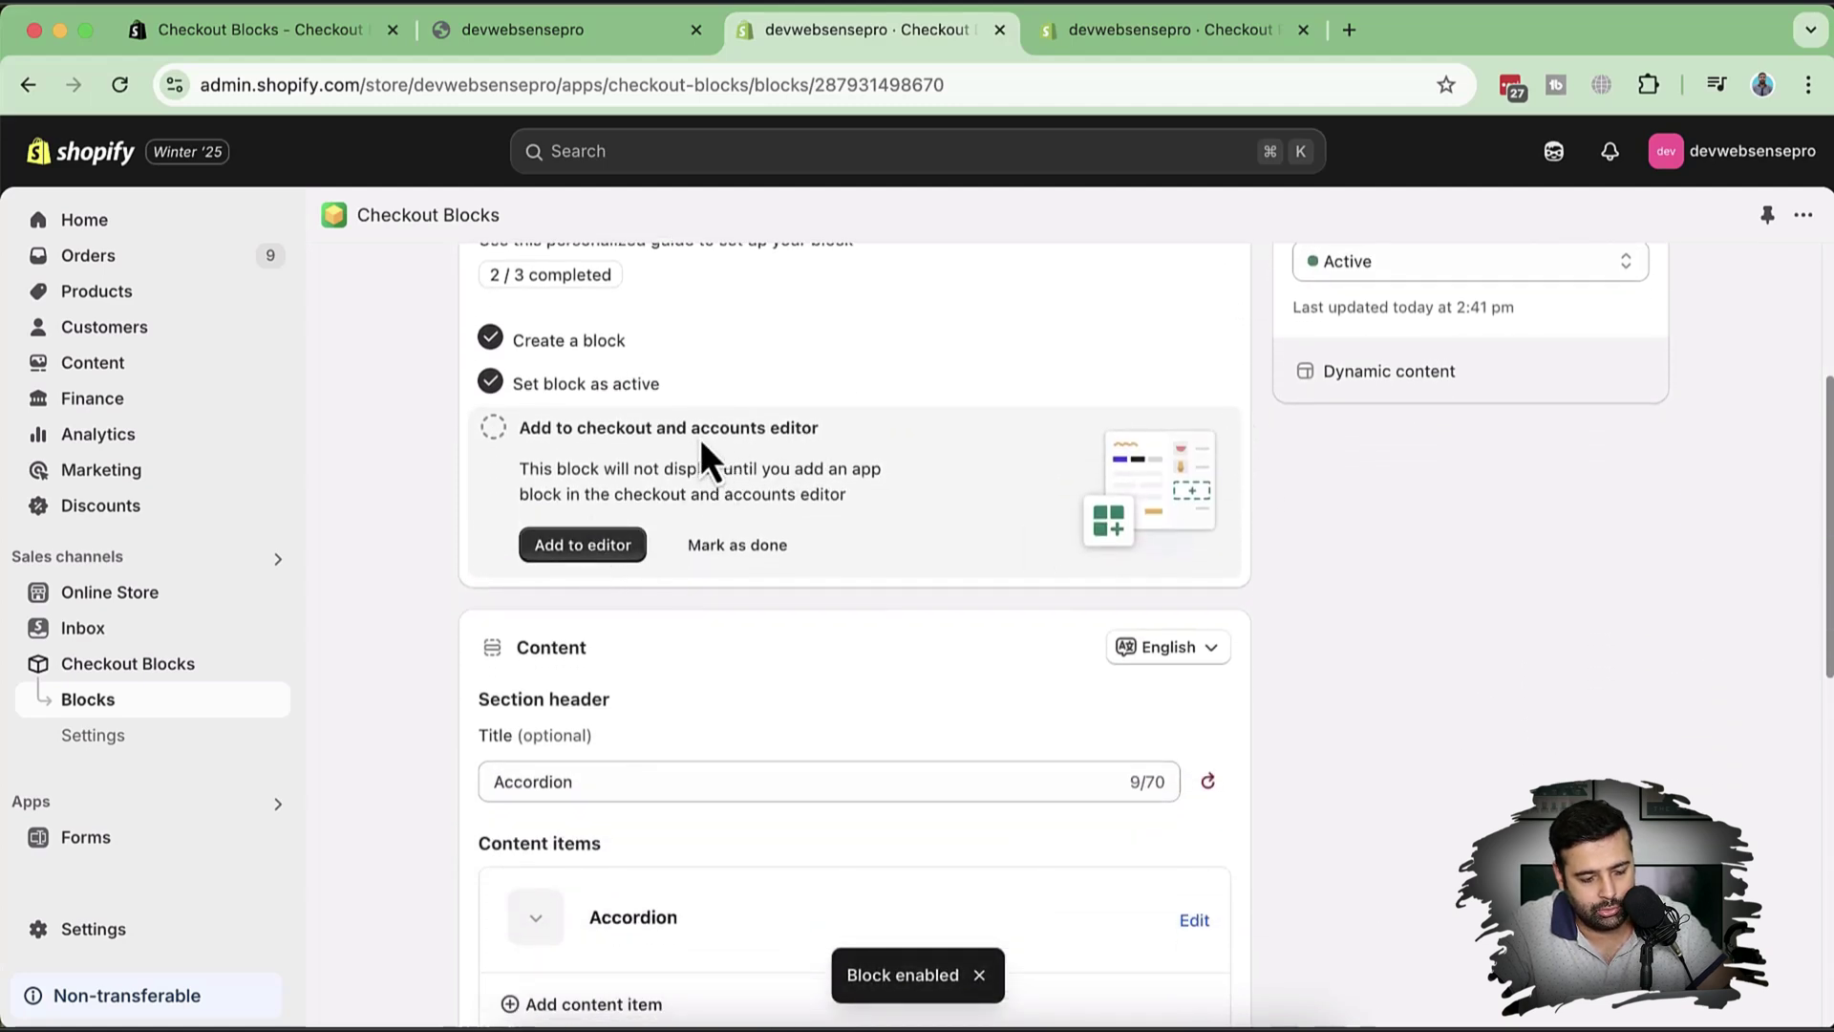
{"action": "scroll", "coordinate": [1348, 537], "scroll_direction": "down", "scroll_amount": 1}
{"action": "scroll", "coordinate": [1349, 536], "scroll_direction": "up", "scroll_amount": 5}
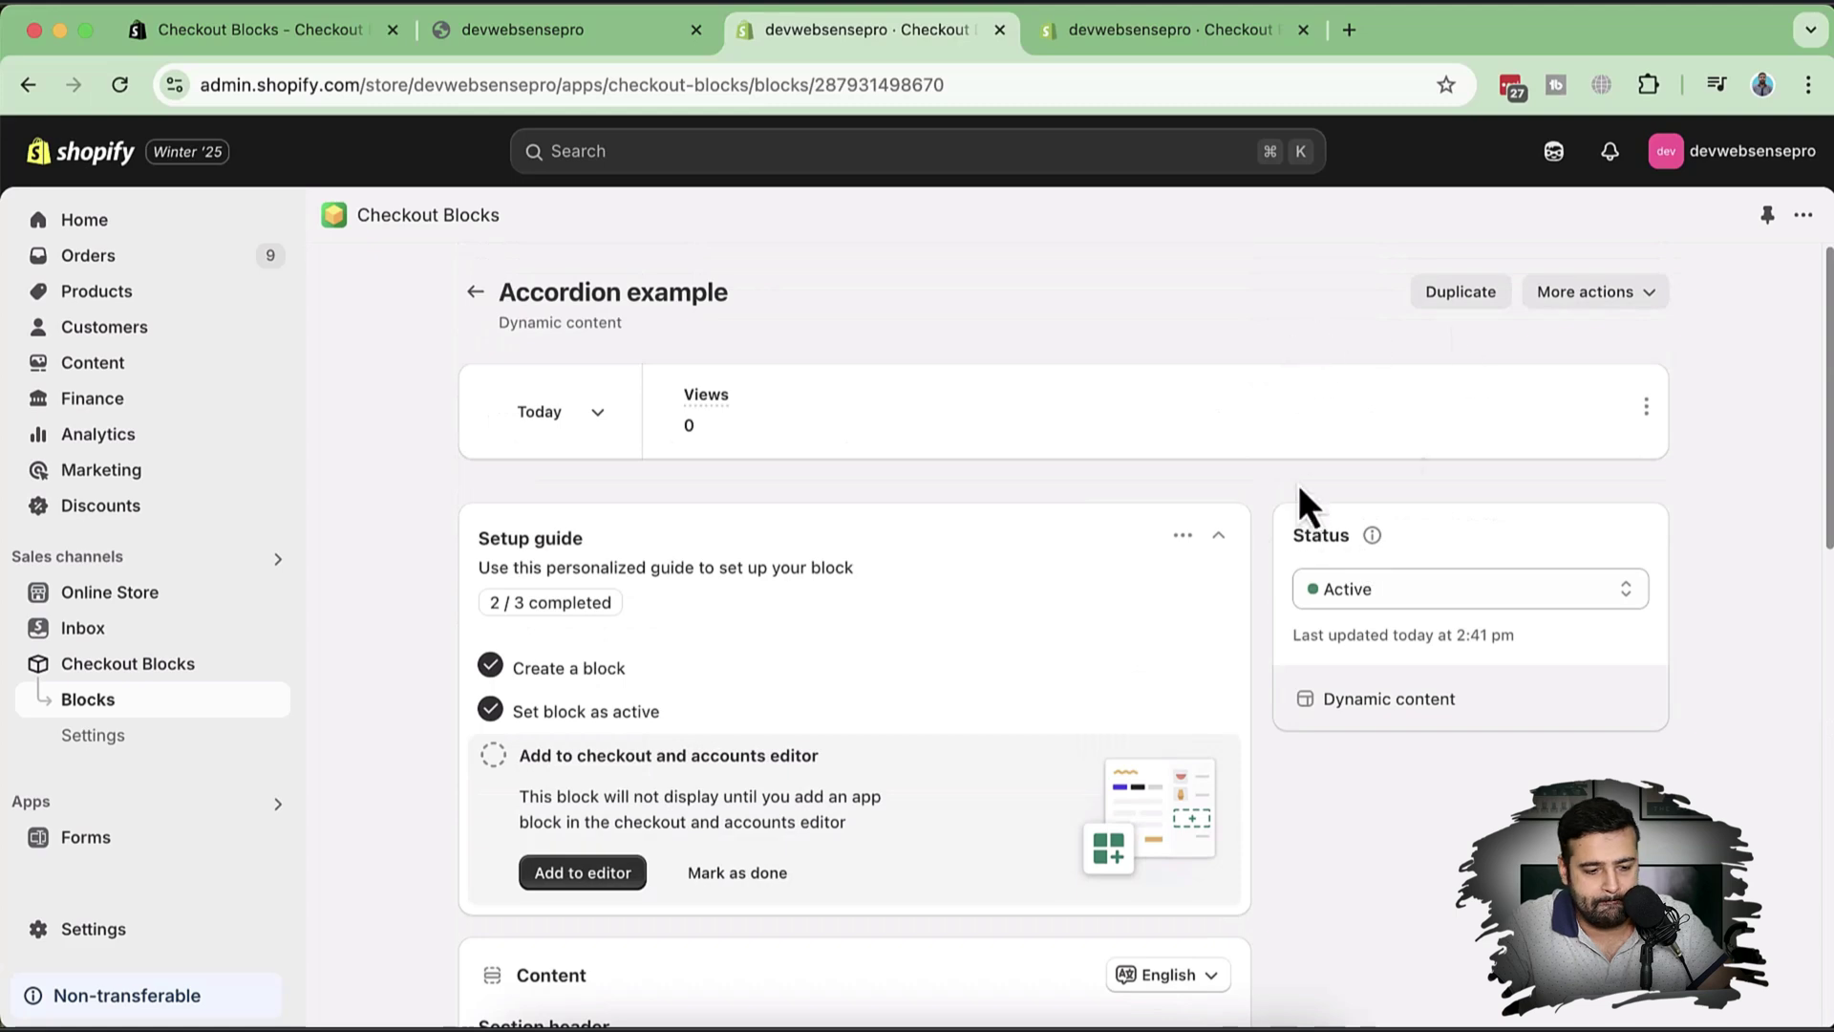
{"action": "scroll", "coordinate": [1211, 487], "scroll_direction": "down", "scroll_amount": 12}
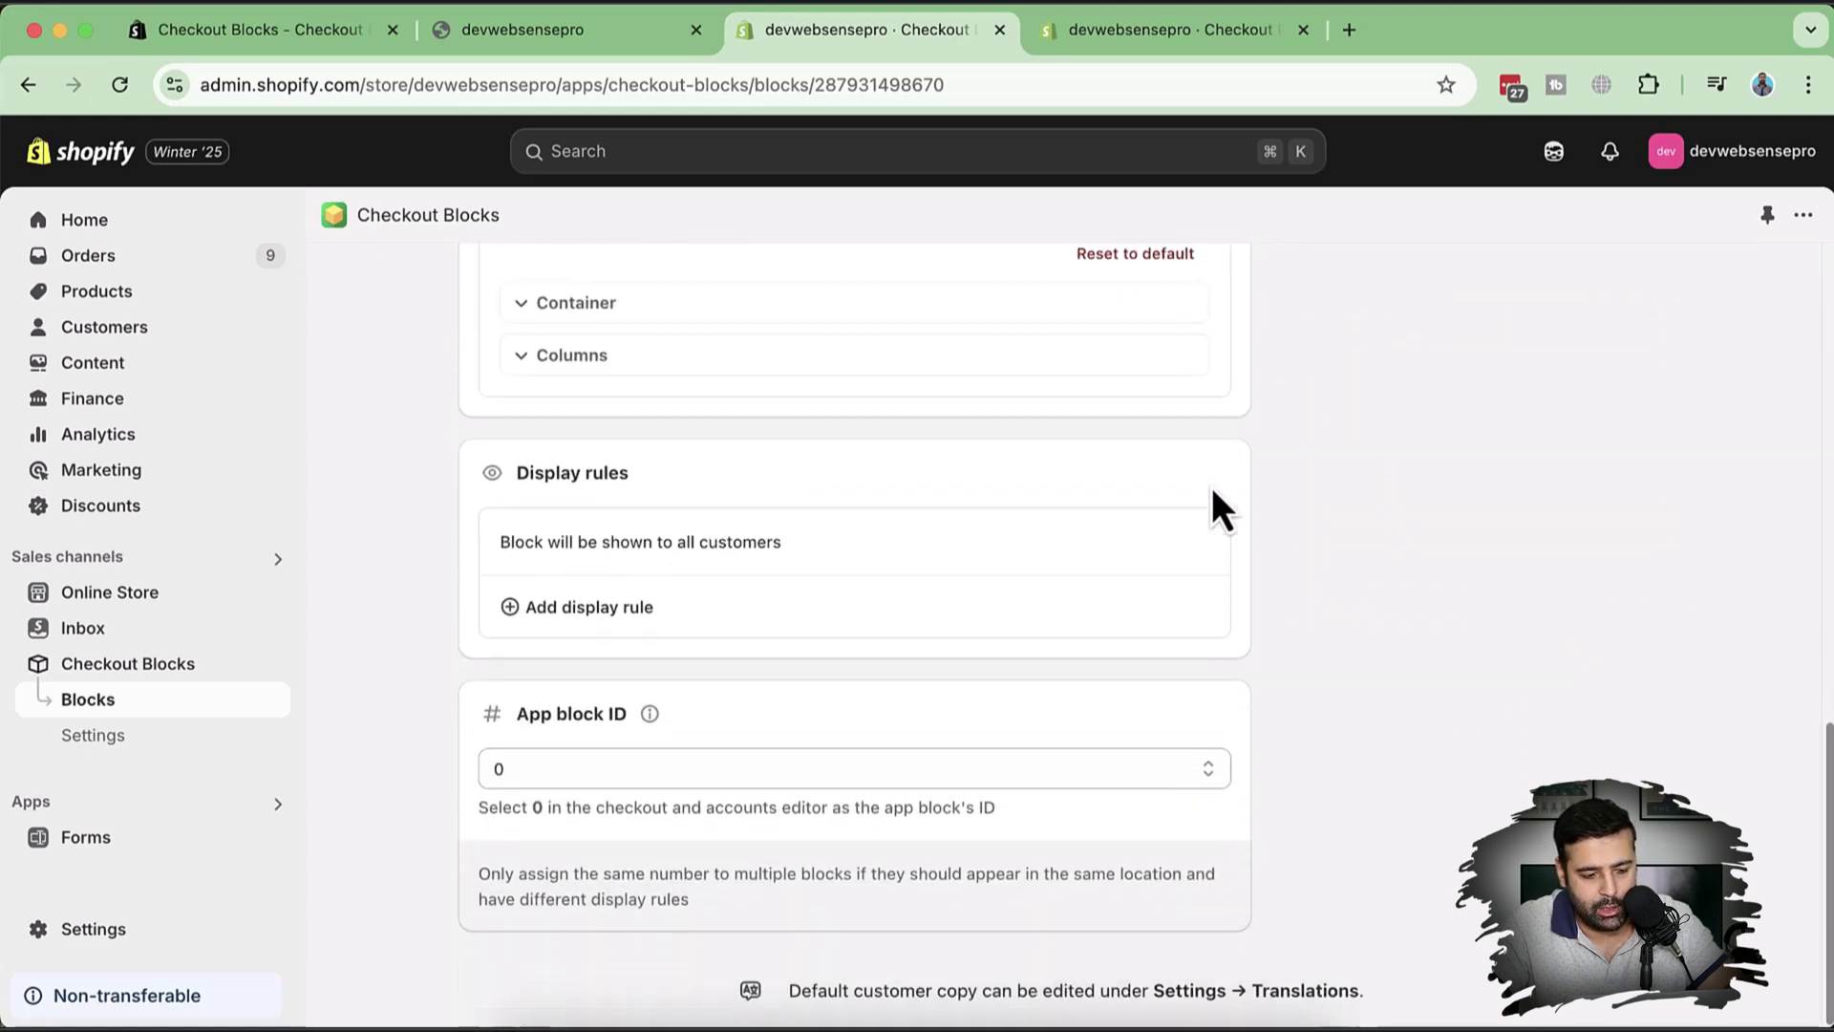
{"action": "scroll", "coordinate": [1211, 487], "scroll_direction": "up", "scroll_amount": 6}
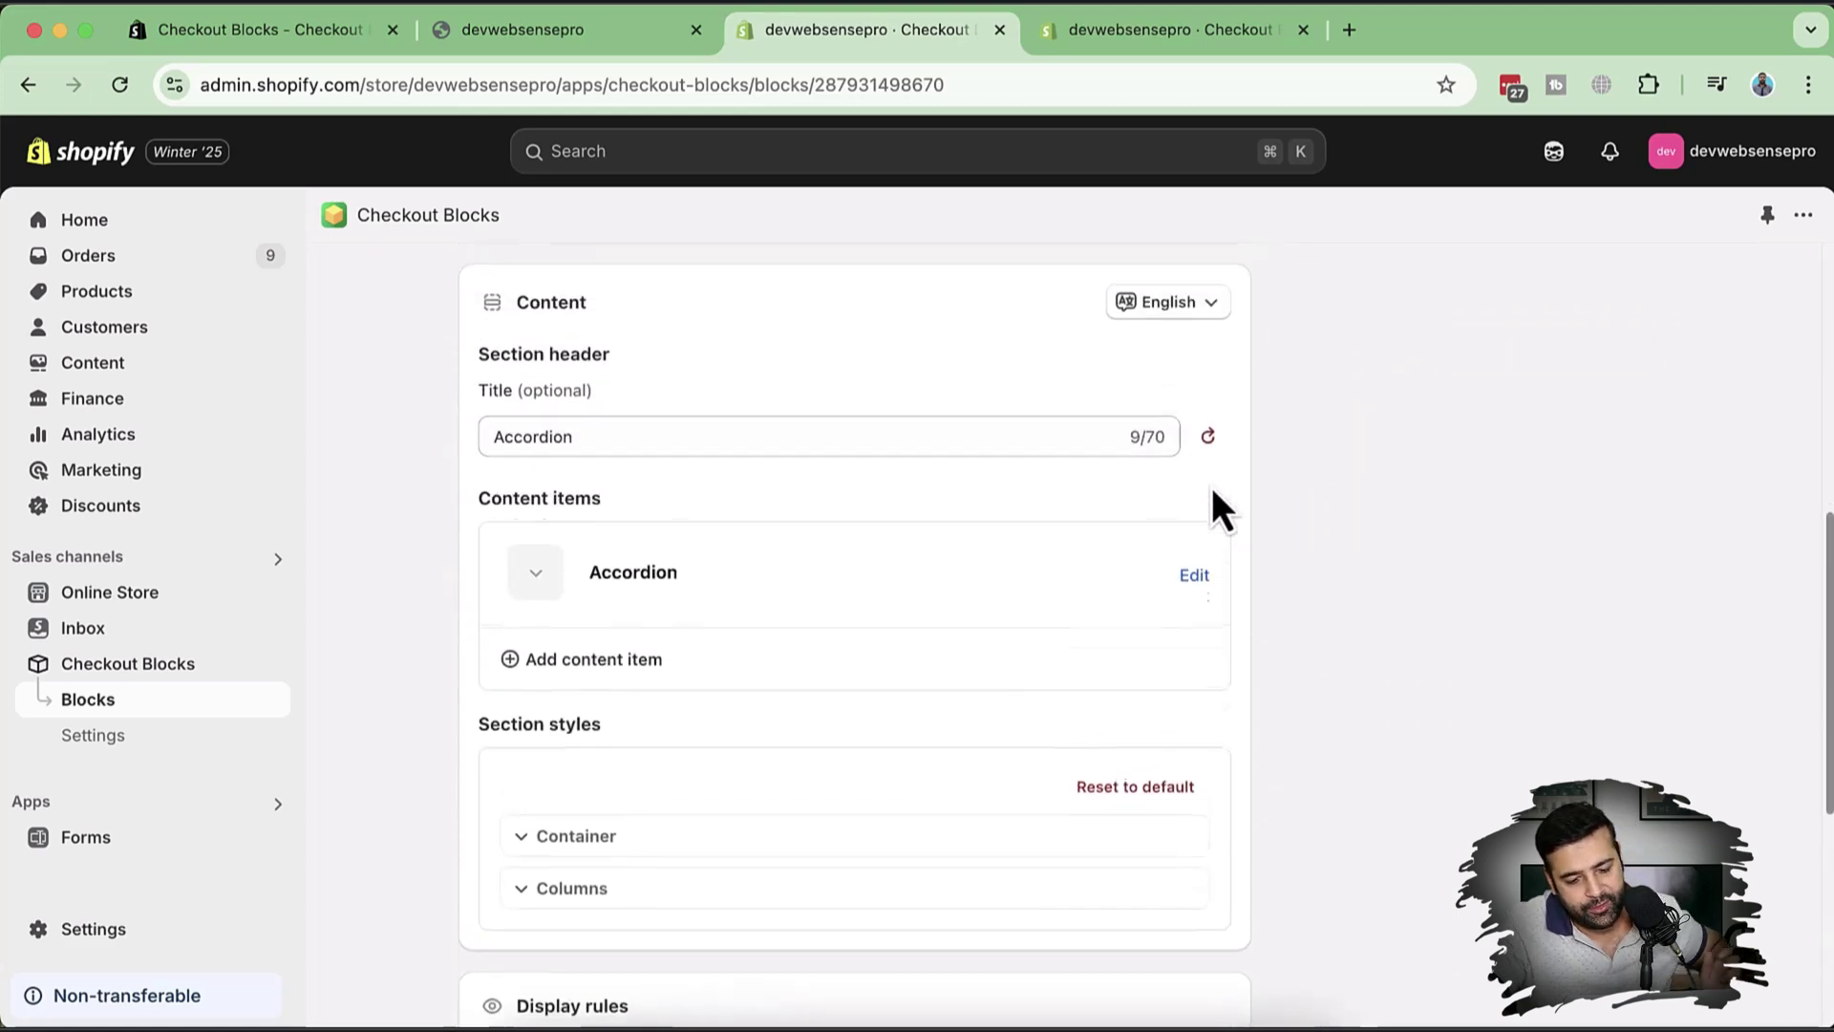
{"action": "scroll", "coordinate": [1212, 487], "scroll_direction": "up", "scroll_amount": 3}
{"action": "scroll", "coordinate": [1211, 487], "scroll_direction": "down", "scroll_amount": 9}
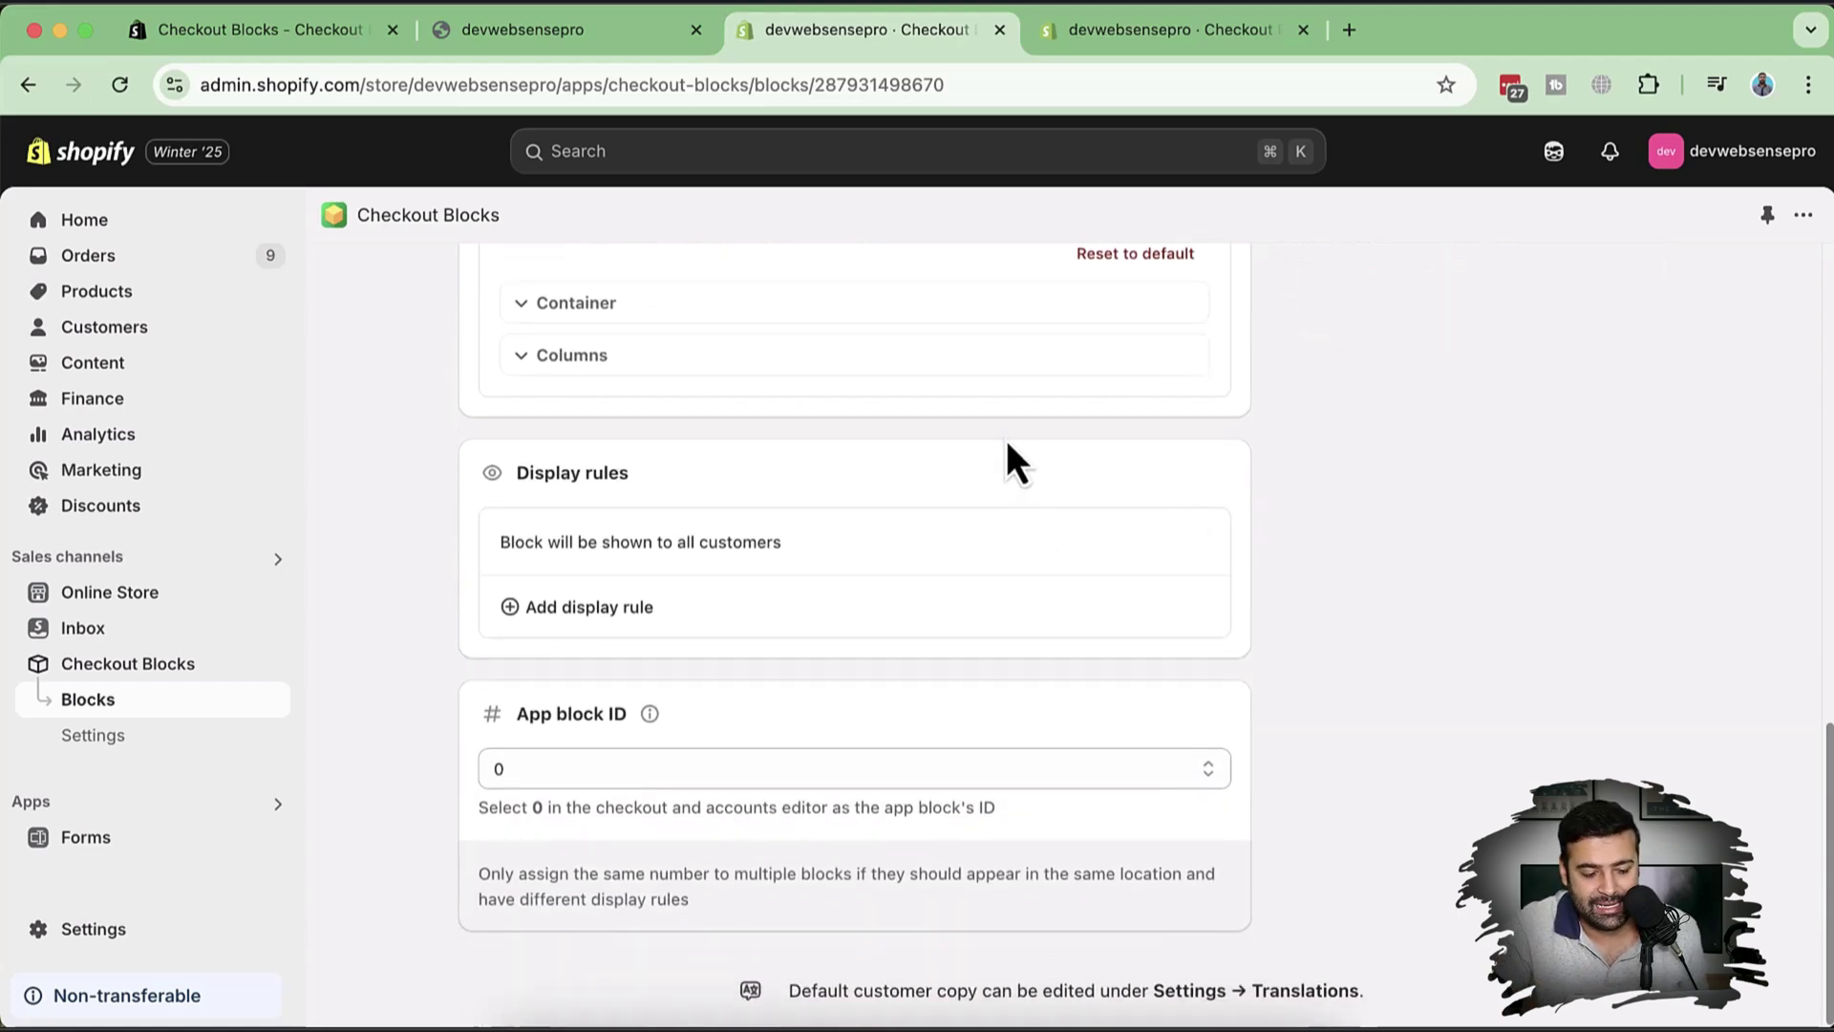
{"action": "triple_click", "coordinate": [576, 541]}
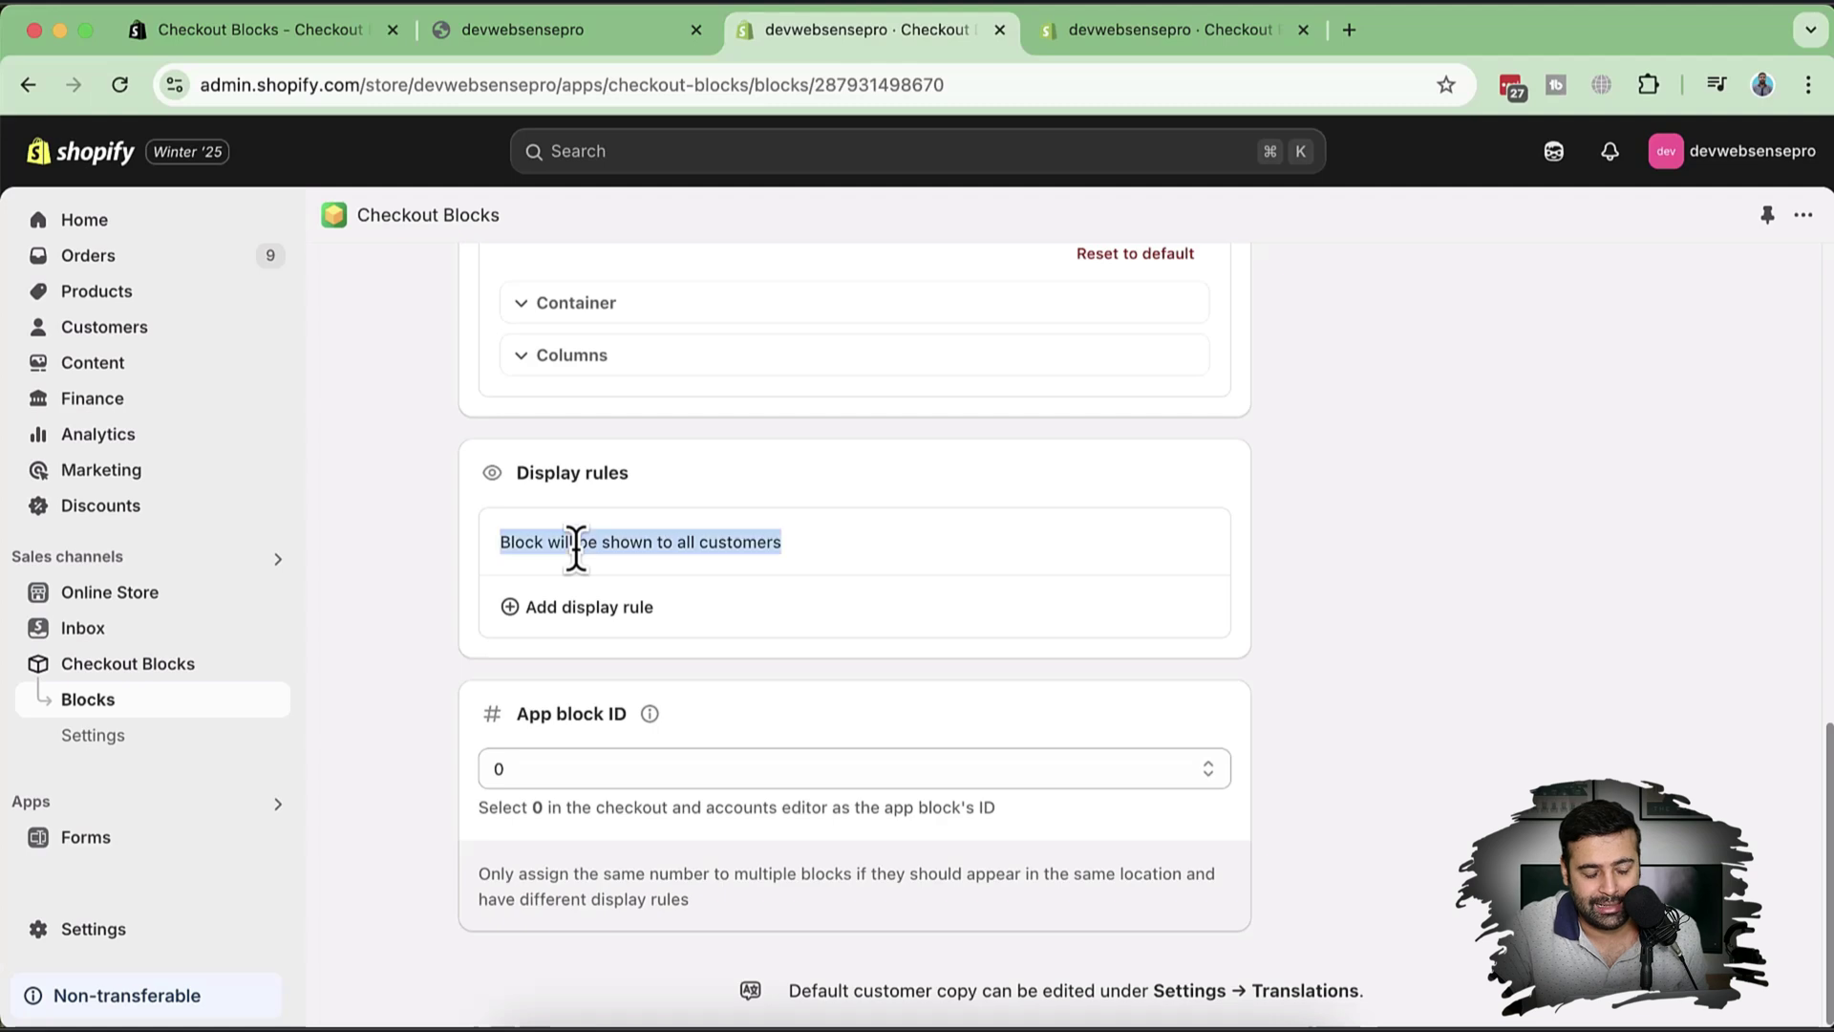
{"action": "left_click", "coordinate": [755, 540]}
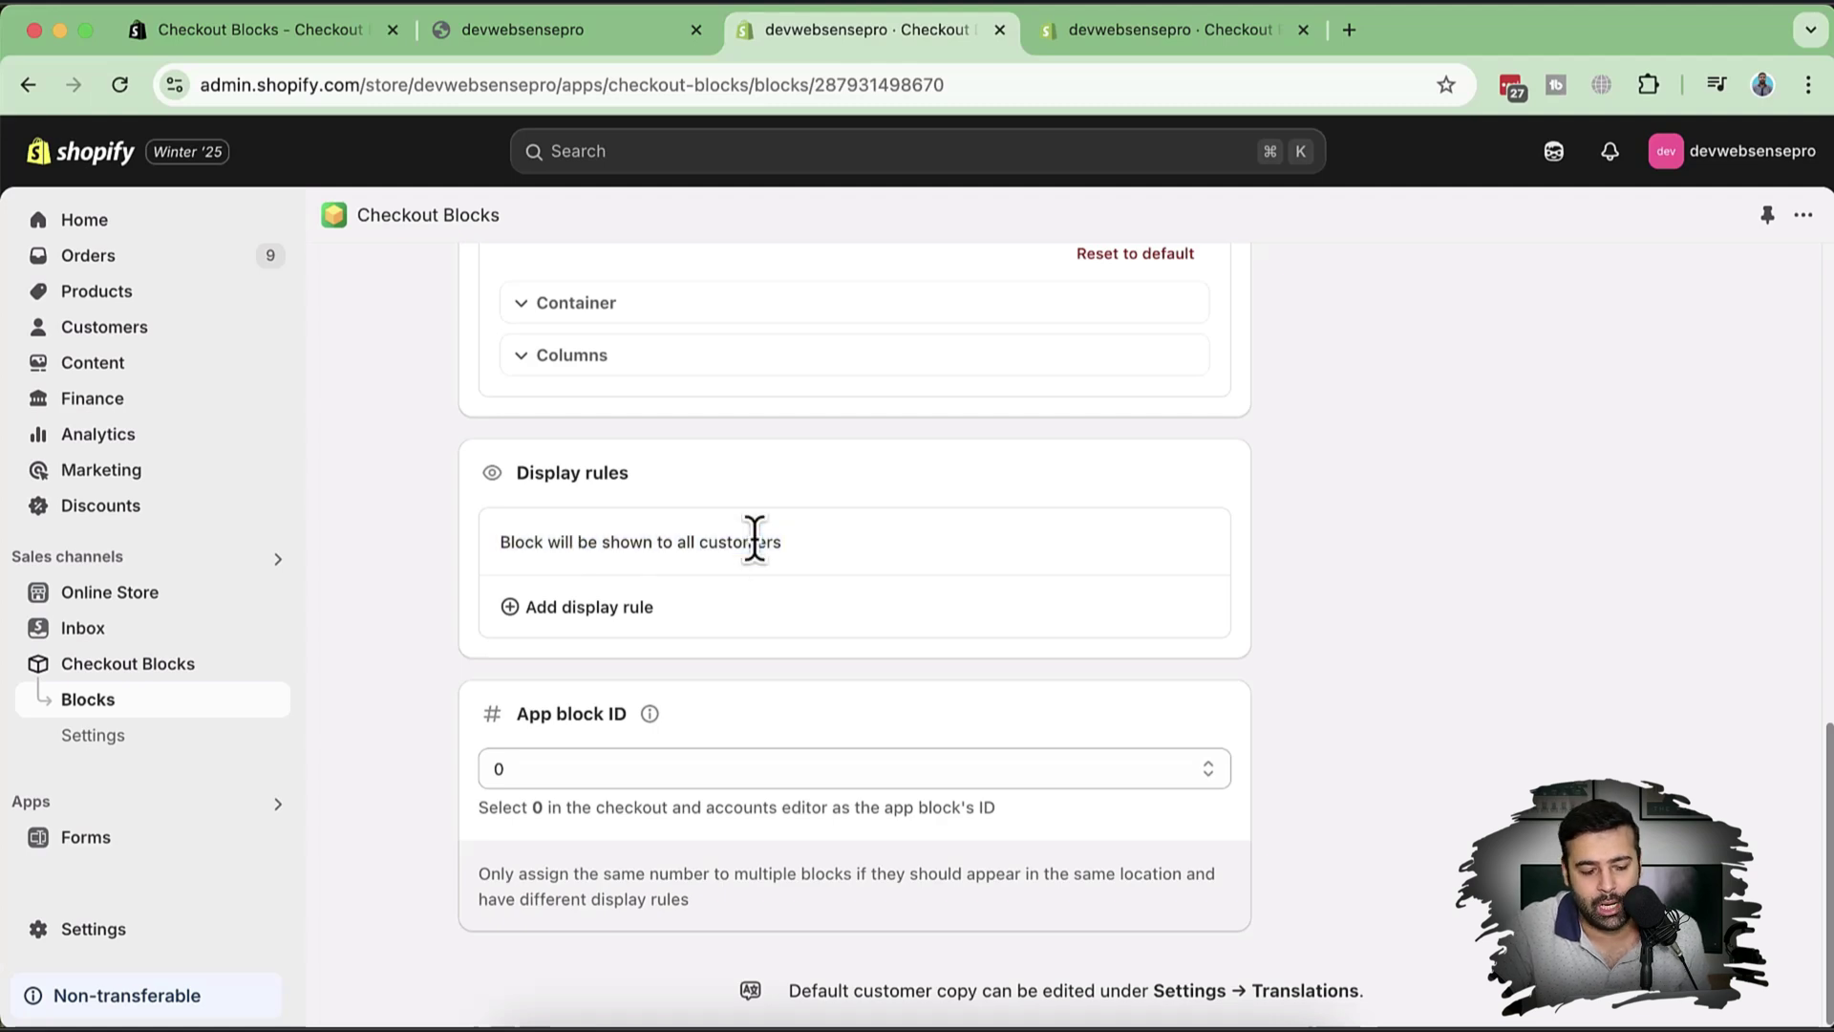
Add a Product display rule to the Accordion example block.
{"action": "left_click", "coordinate": [602, 603]}
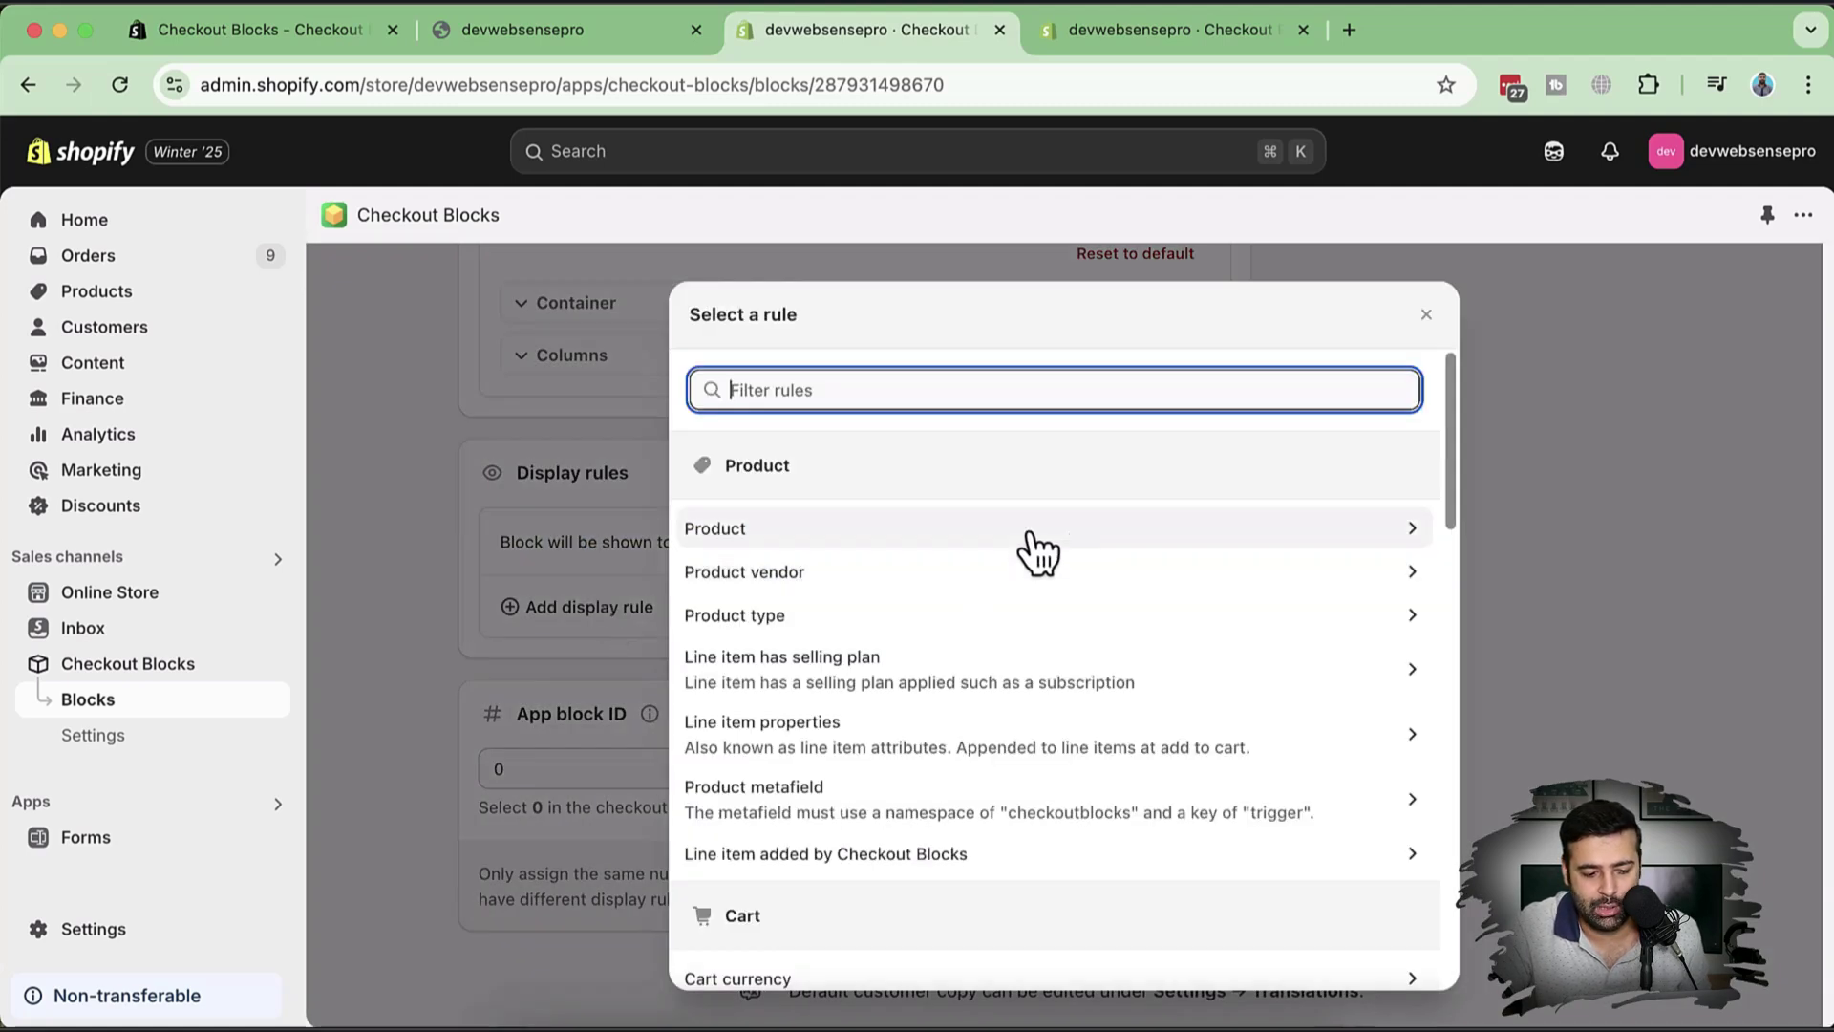
{"action": "scroll", "coordinate": [1142, 590], "scroll_direction": "down", "scroll_amount": 2}
{"action": "scroll", "coordinate": [1142, 535], "scroll_direction": "down", "scroll_amount": 1}
{"action": "scroll", "coordinate": [1051, 516], "scroll_direction": "up", "scroll_amount": 5}
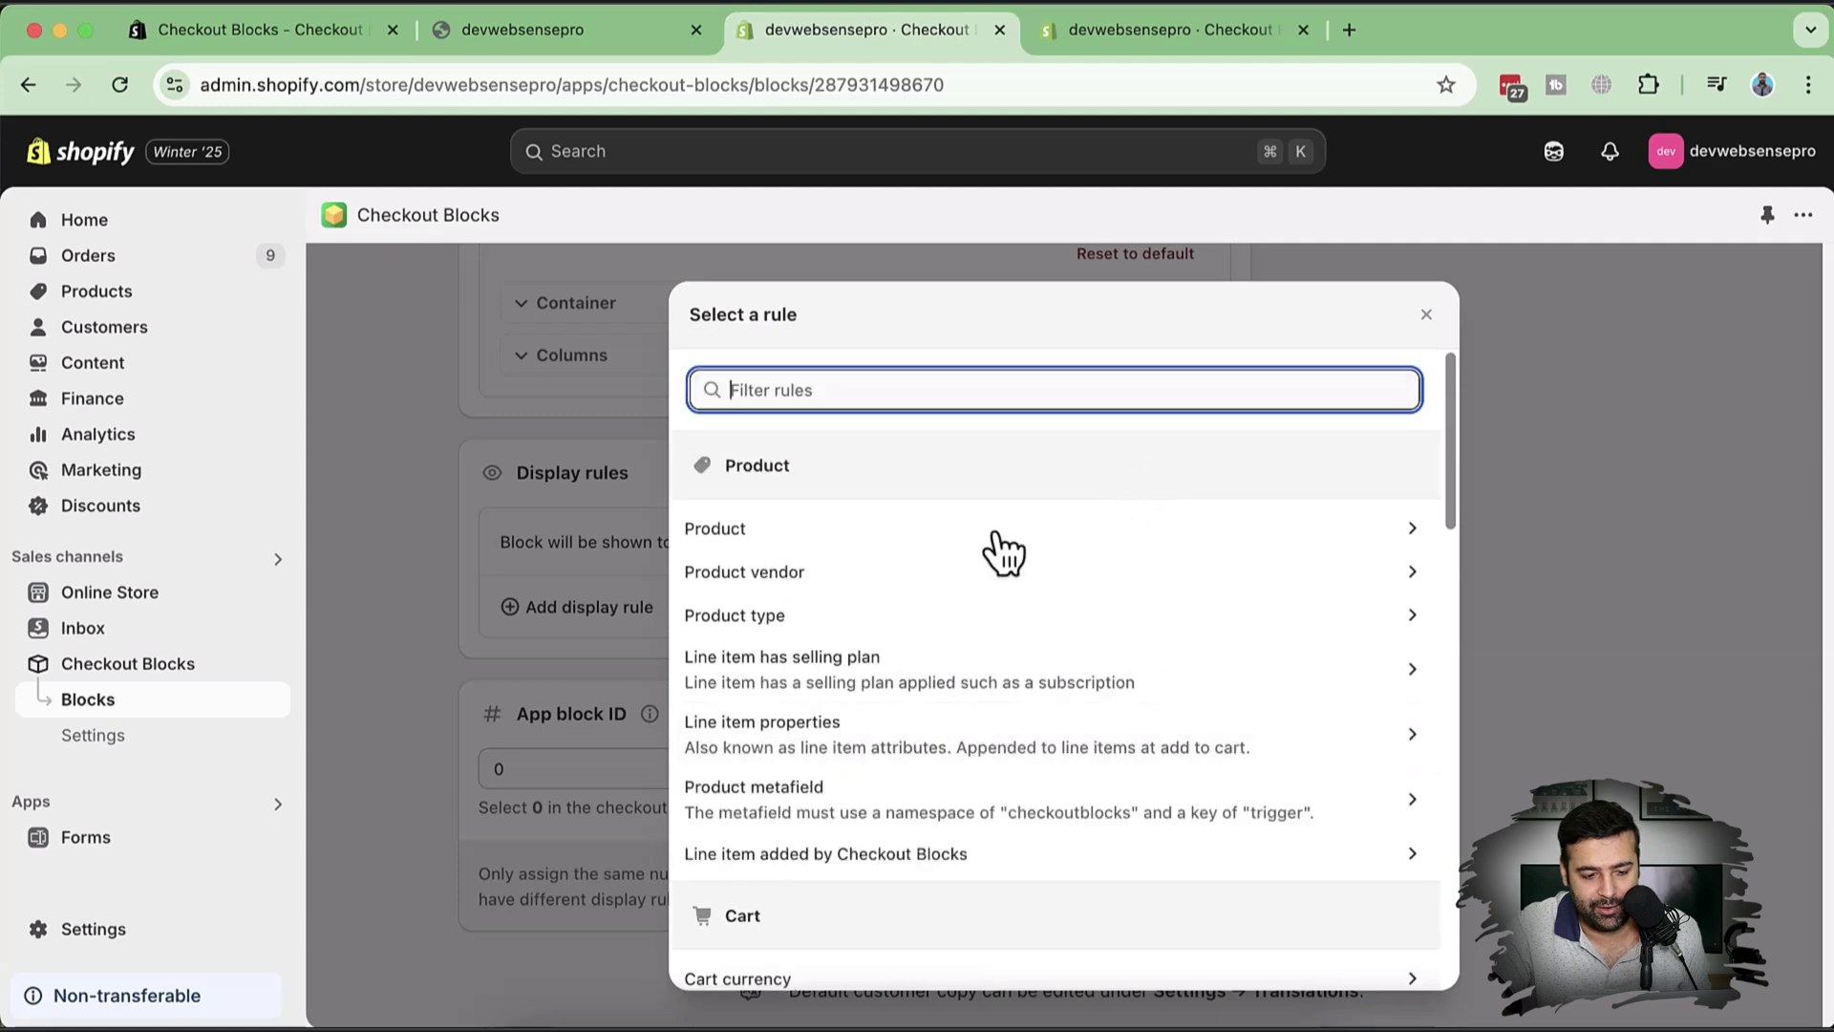
{"action": "left_click", "coordinate": [996, 543]}
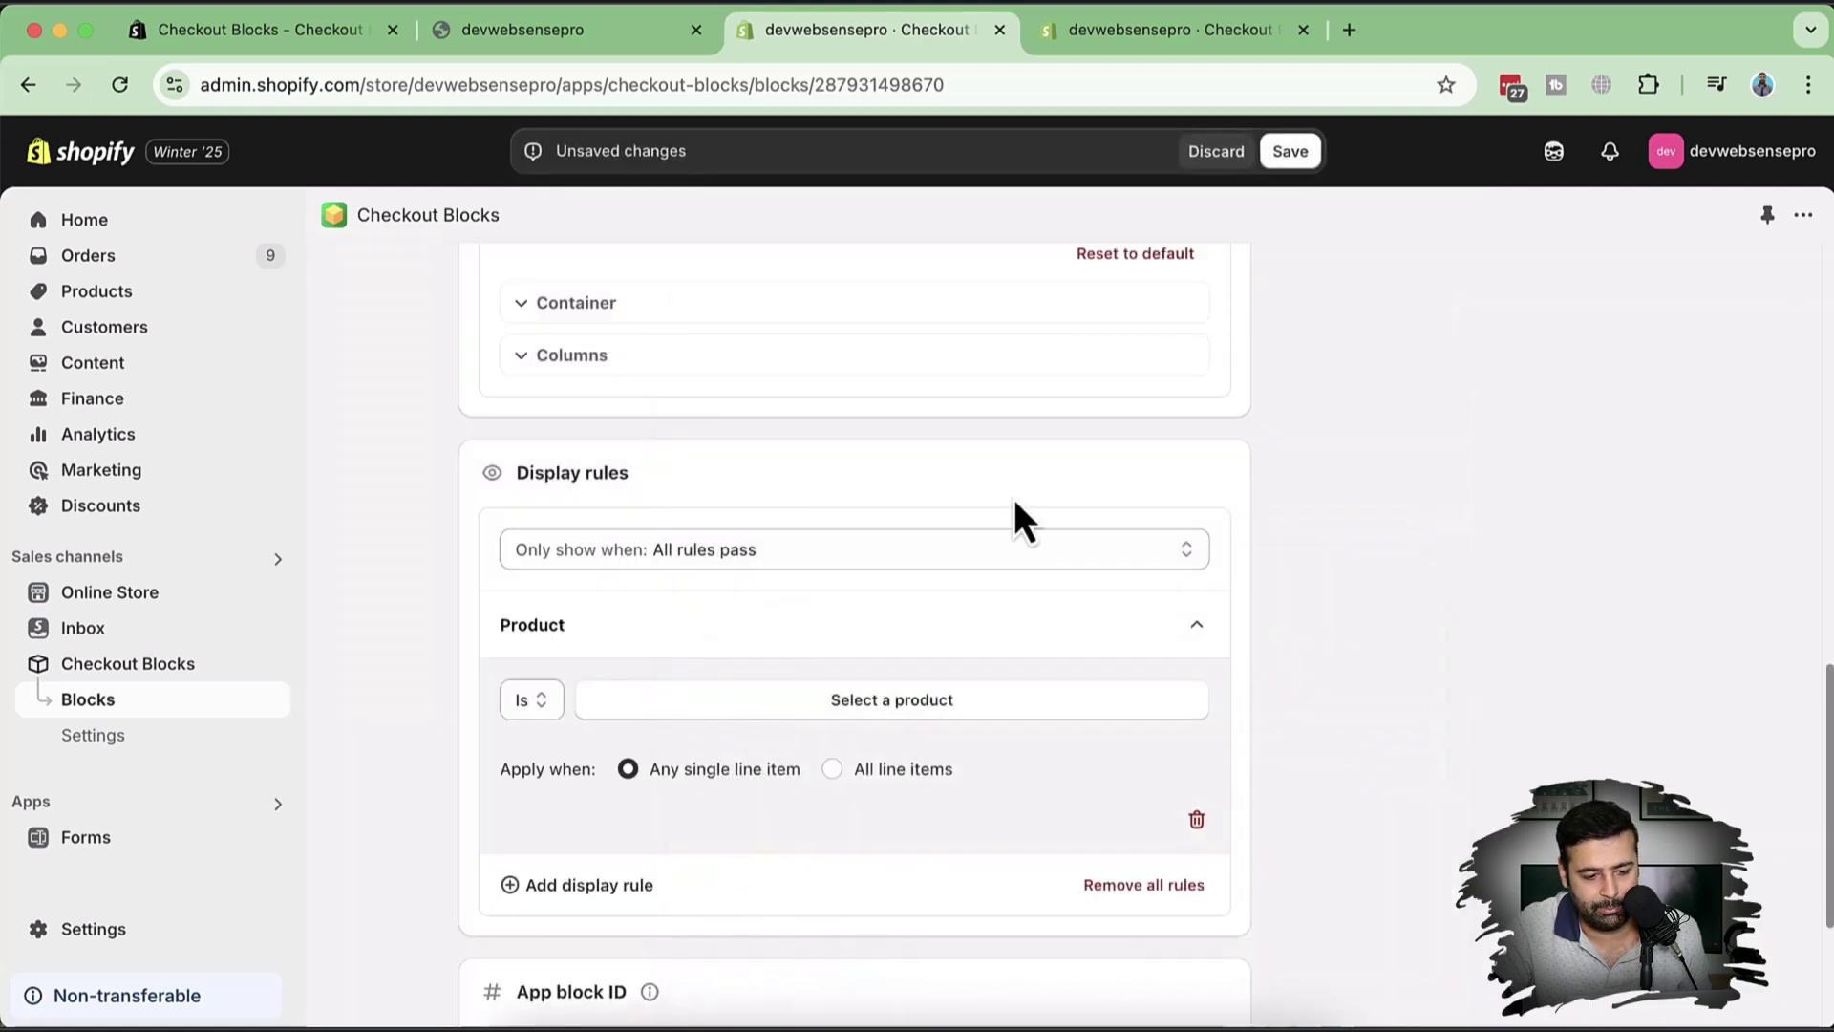
Keep the Product rule on any single line item, view the selectable products without choosing one, and delete the rule.
{"action": "scroll", "coordinate": [1232, 634], "scroll_direction": "down", "scroll_amount": 1}
{"action": "scroll", "coordinate": [1232, 633], "scroll_direction": "down", "scroll_amount": 2}
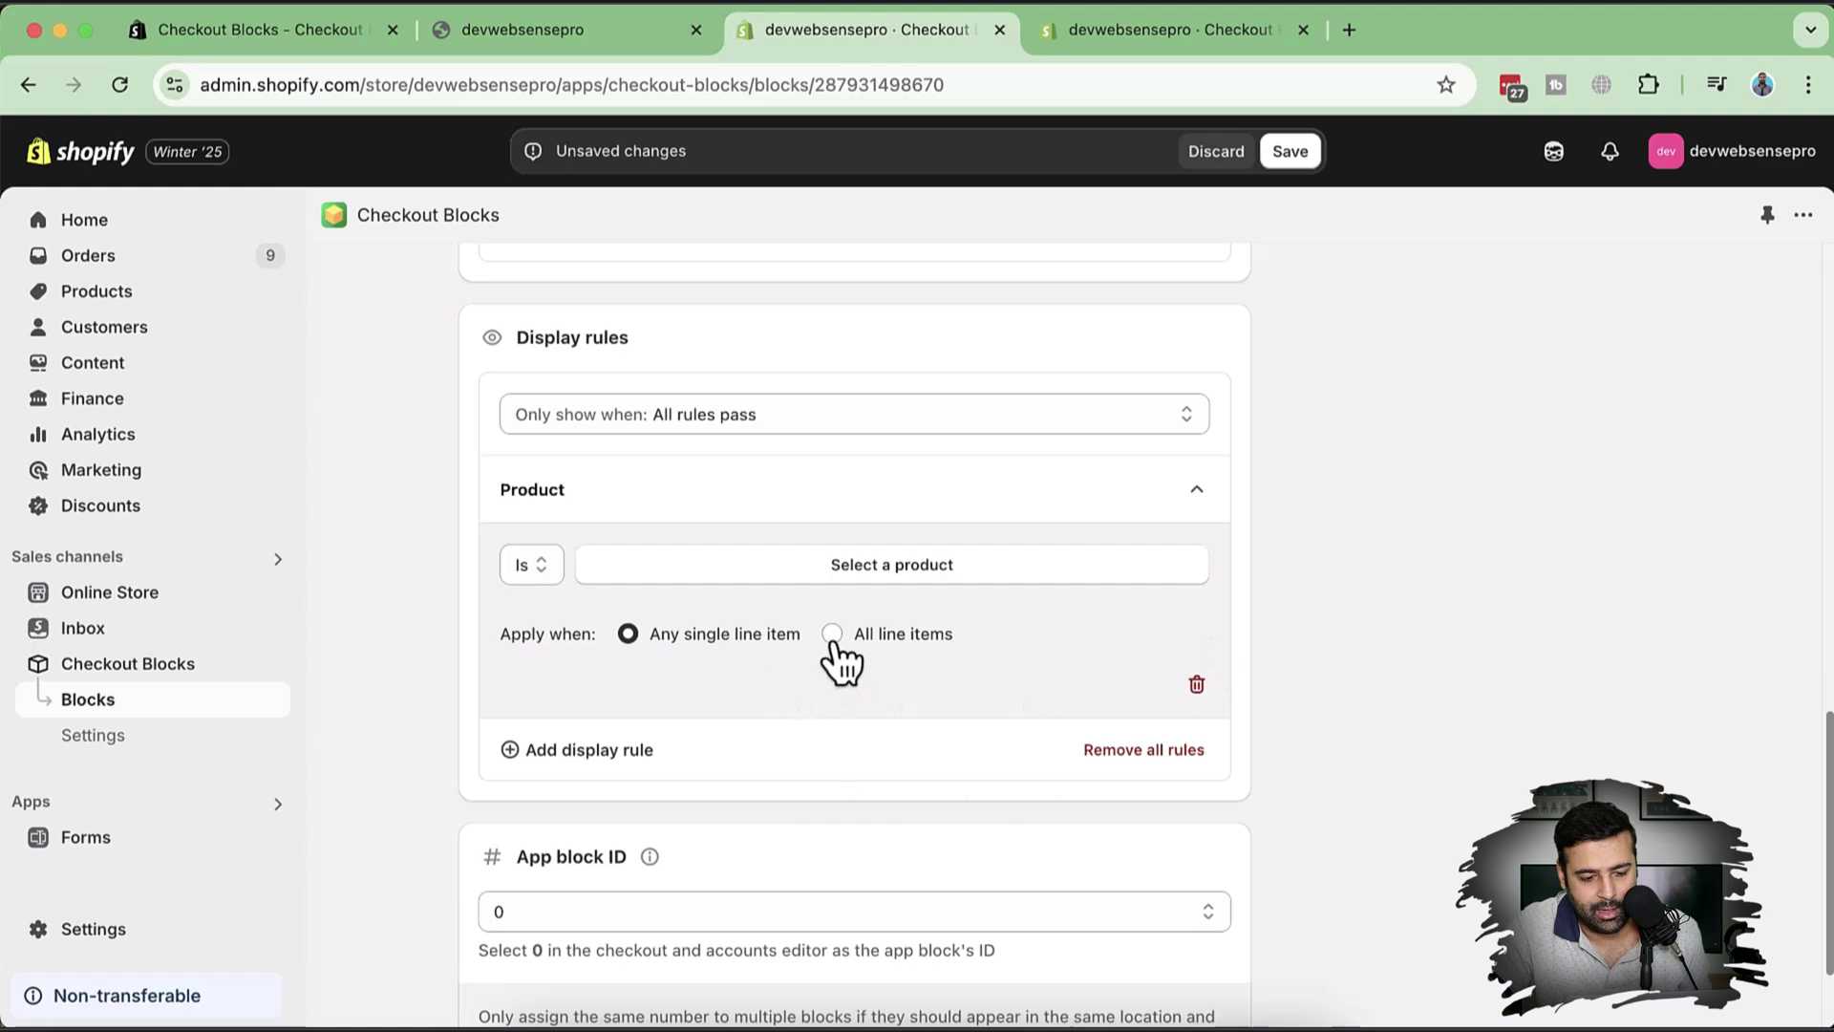
{"action": "left_click", "coordinate": [723, 638]}
{"action": "left_click", "coordinate": [871, 572]}
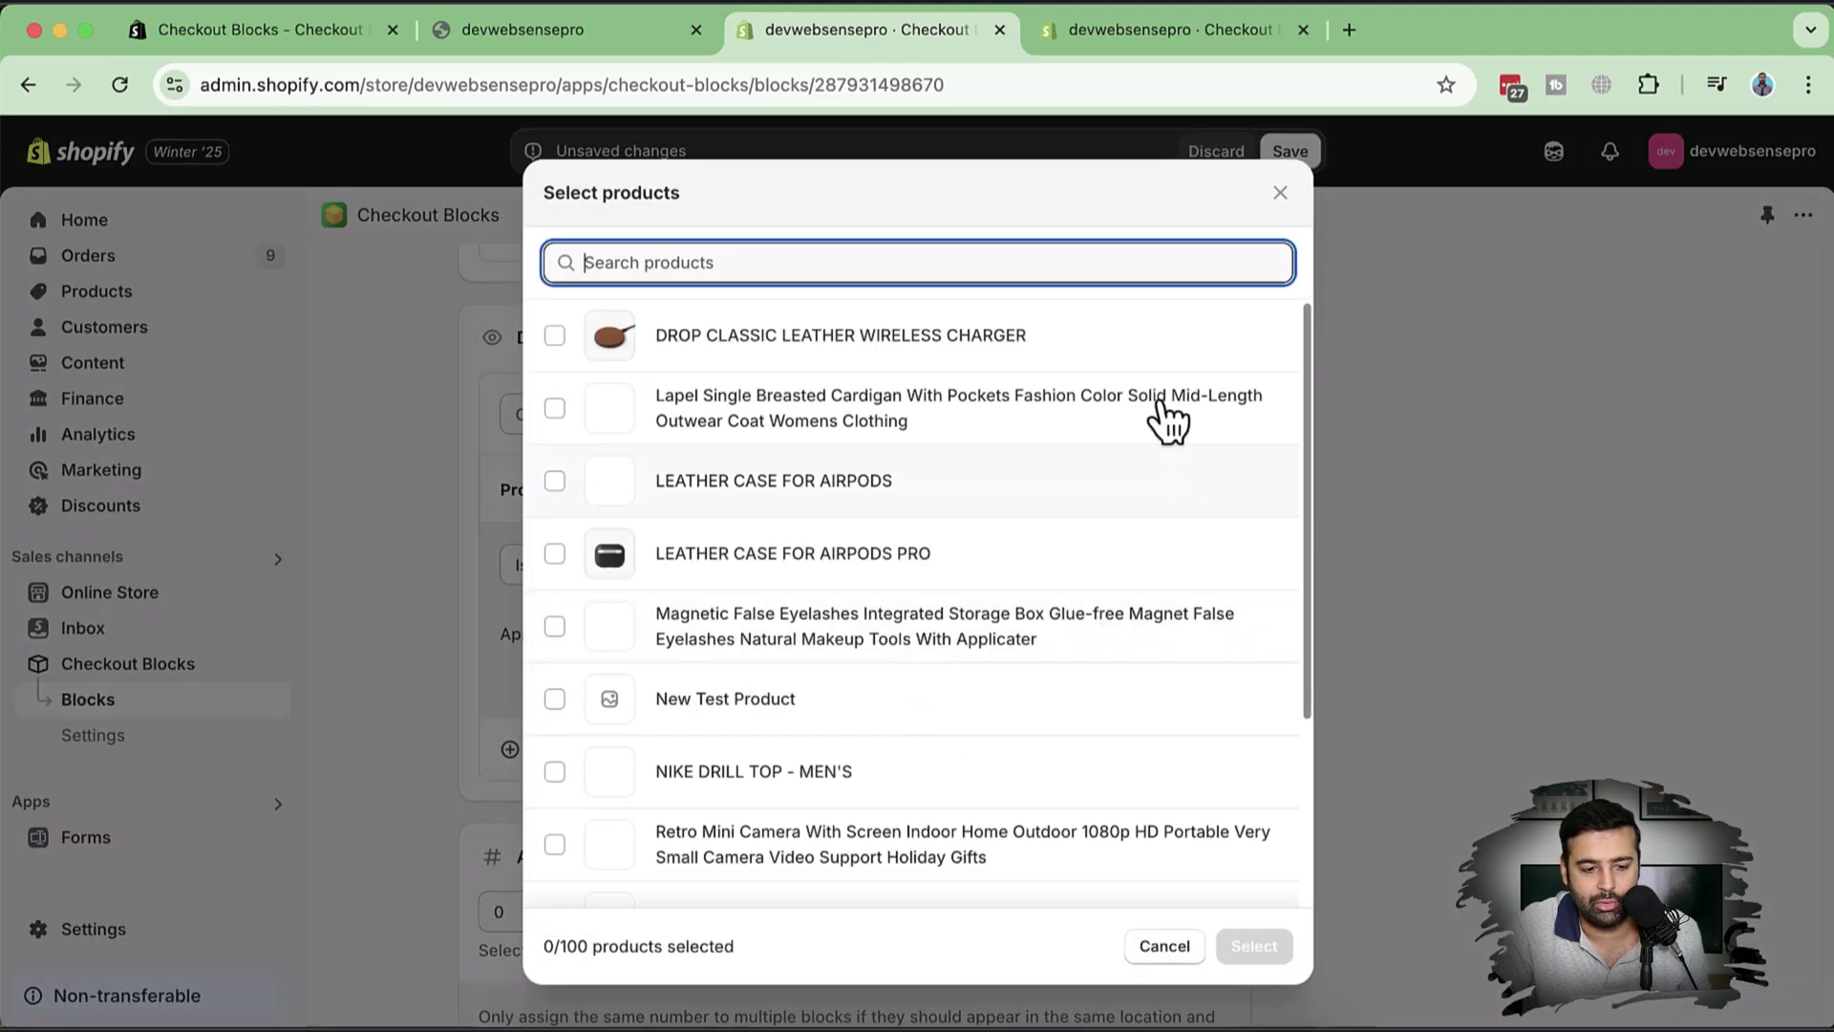
{"action": "left_click", "coordinate": [1280, 193]}
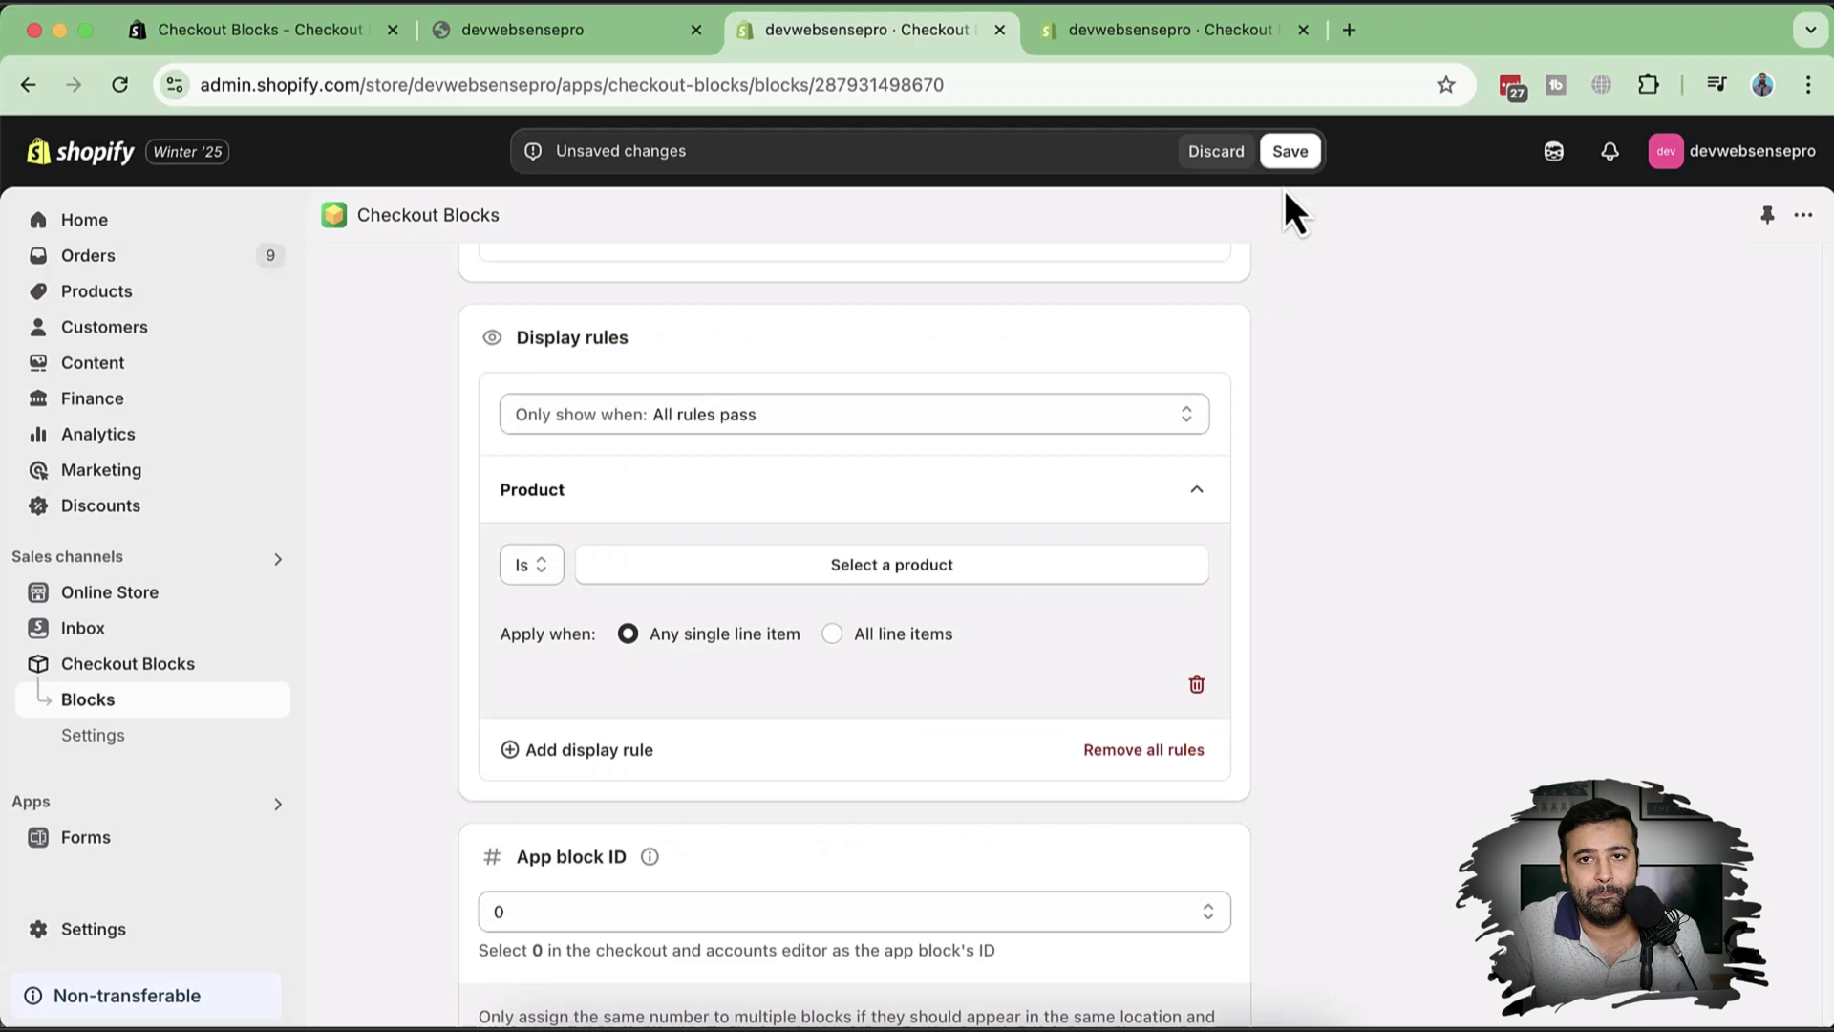
{"action": "left_click", "coordinate": [1196, 686]}
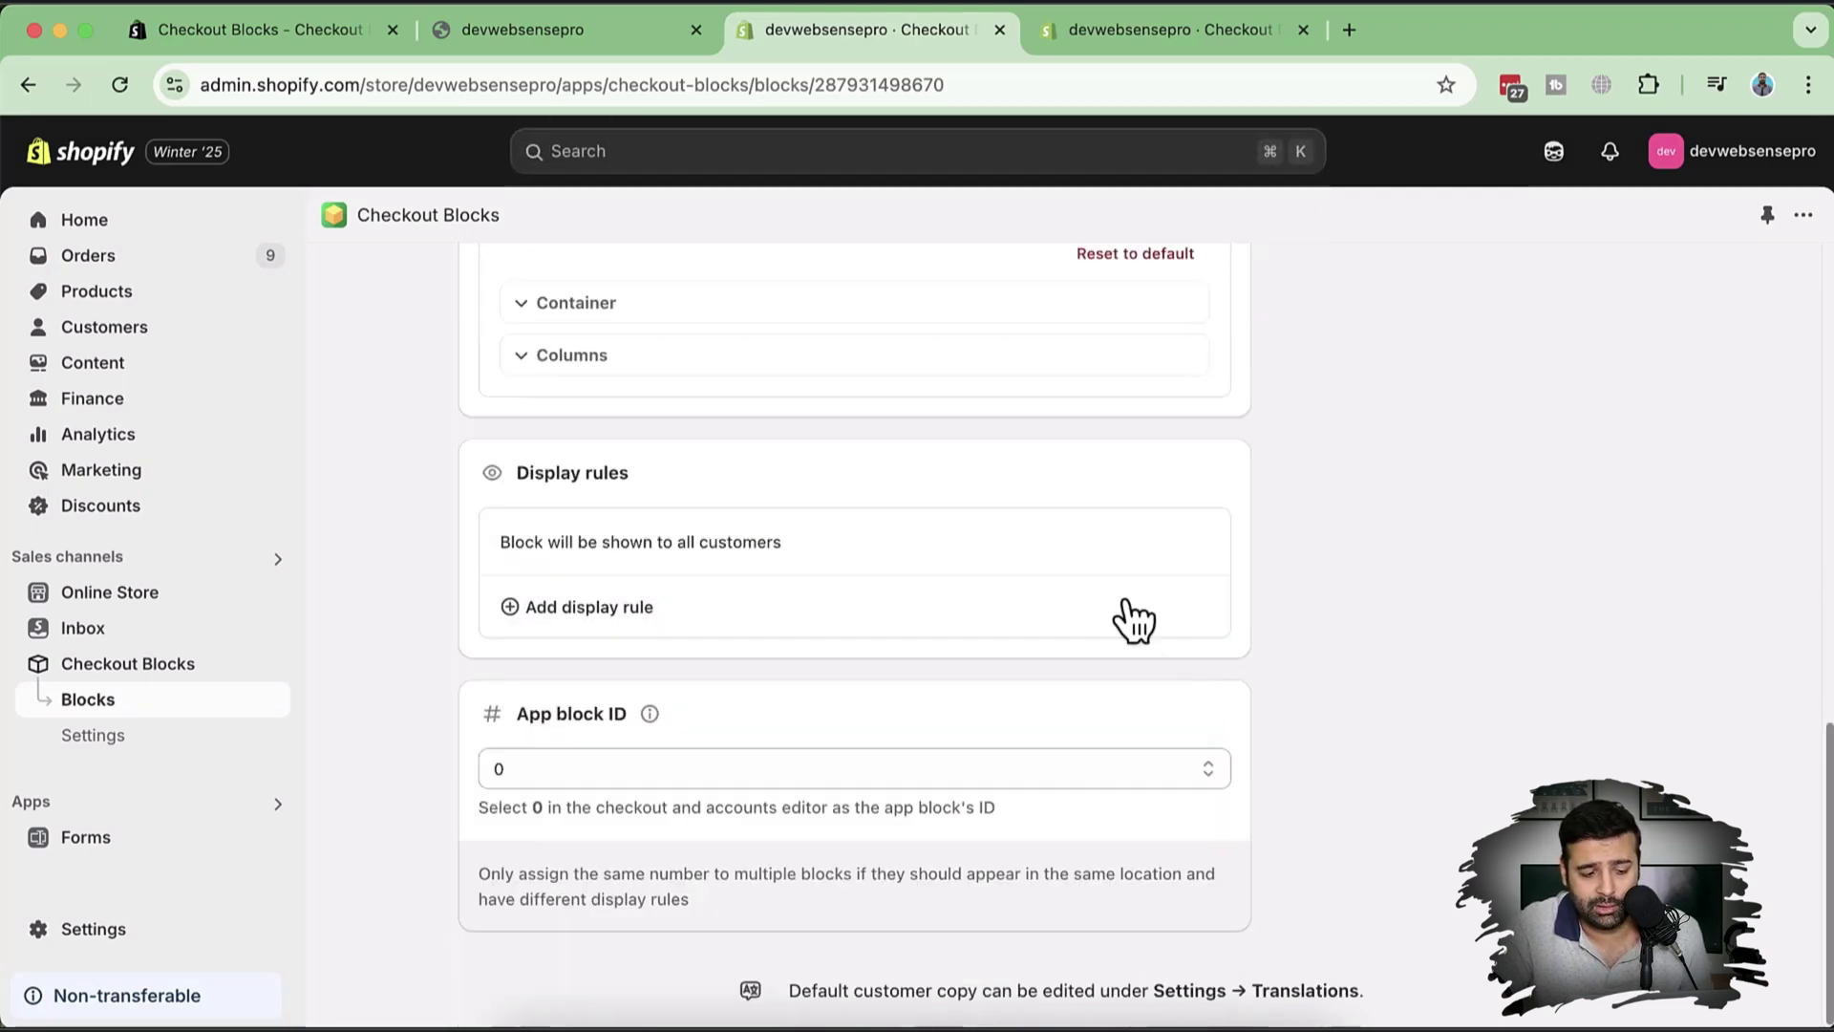
Try a Product metafield display rule without entering a value, and remove all rules from the block.
{"action": "left_click", "coordinate": [923, 608]}
{"action": "scroll", "coordinate": [1040, 525], "scroll_direction": "down", "scroll_amount": 2}
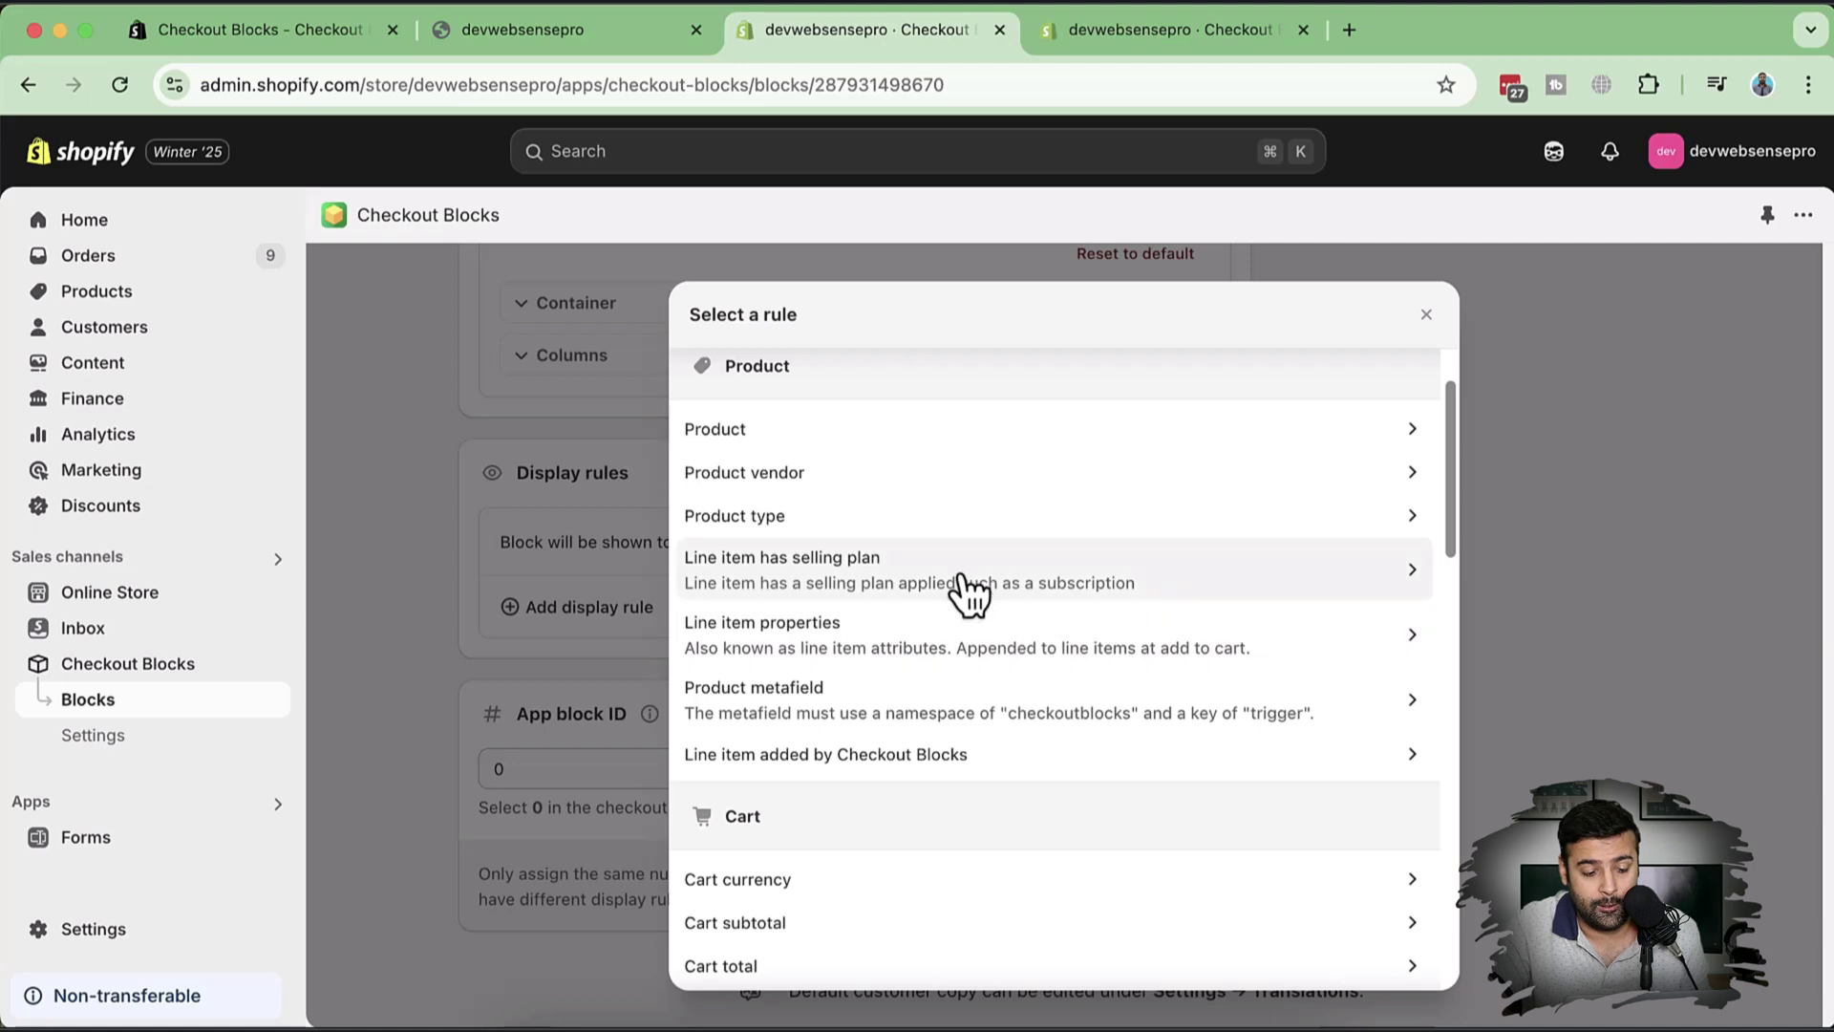
{"action": "scroll", "coordinate": [958, 634], "scroll_direction": "down", "scroll_amount": 2}
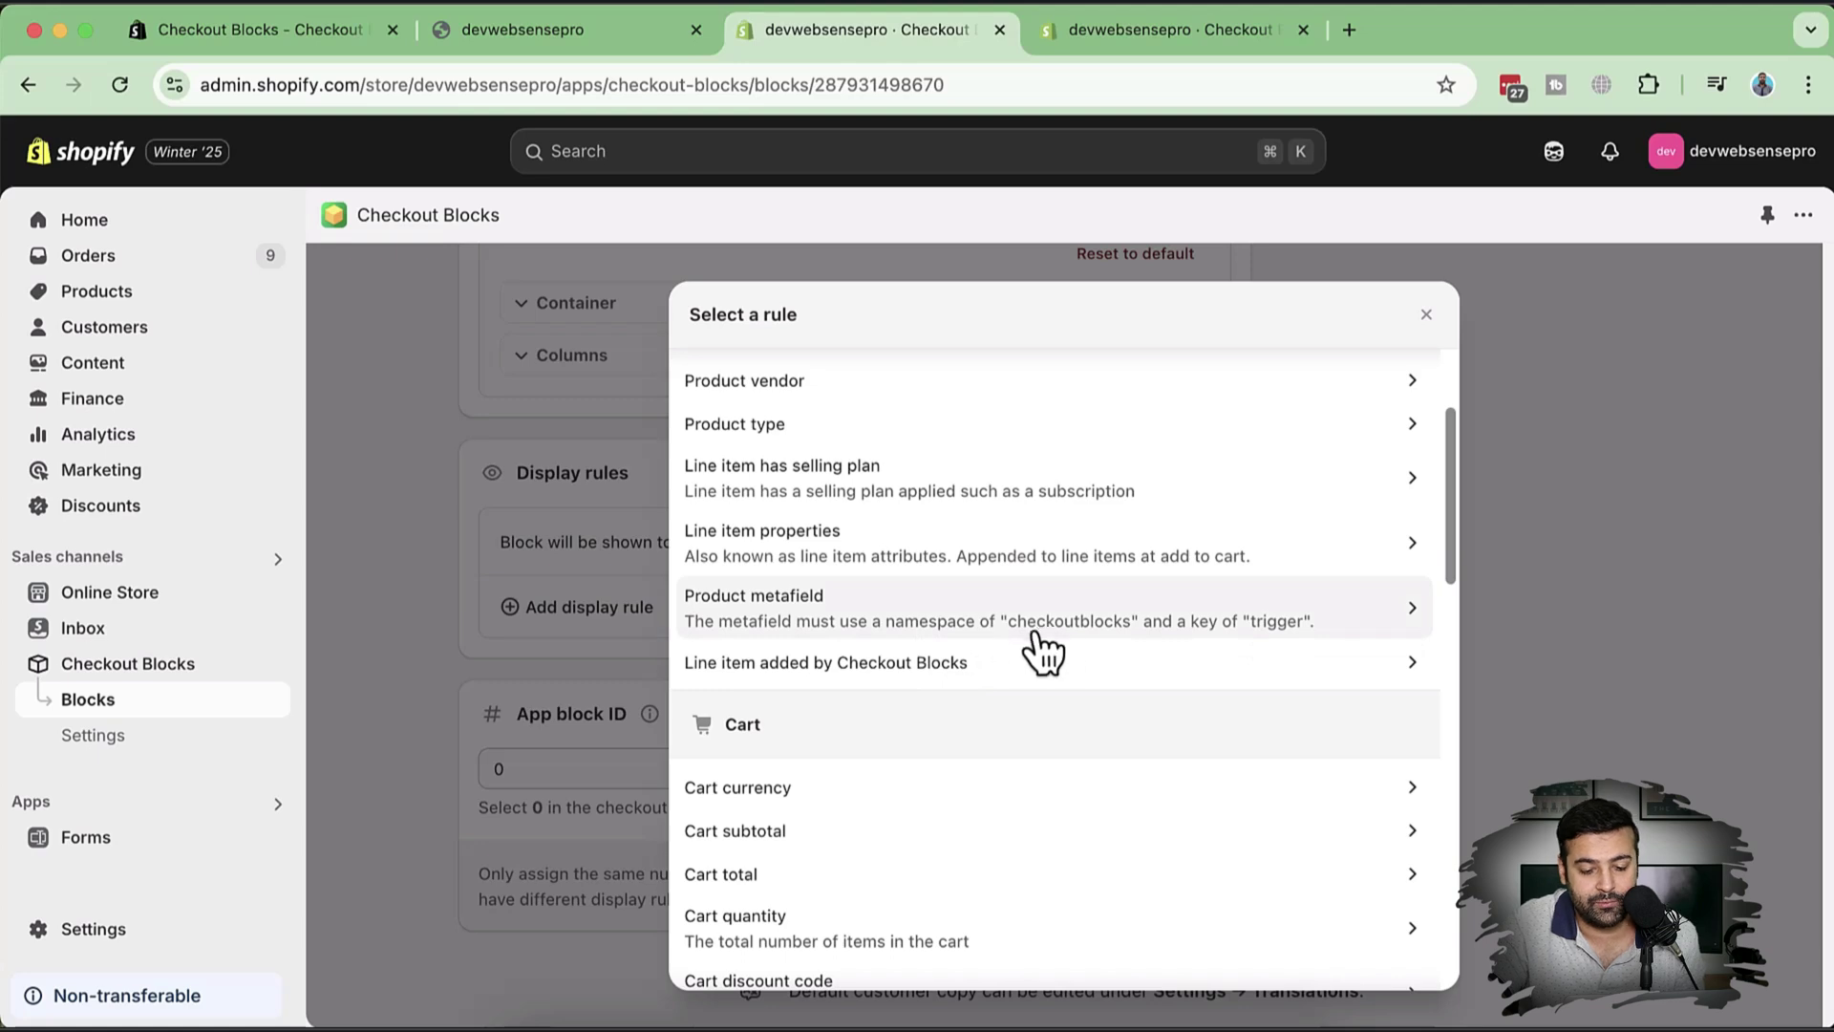
{"action": "left_click", "coordinate": [1151, 631]}
{"action": "scroll", "coordinate": [962, 668], "scroll_direction": "down", "scroll_amount": 1}
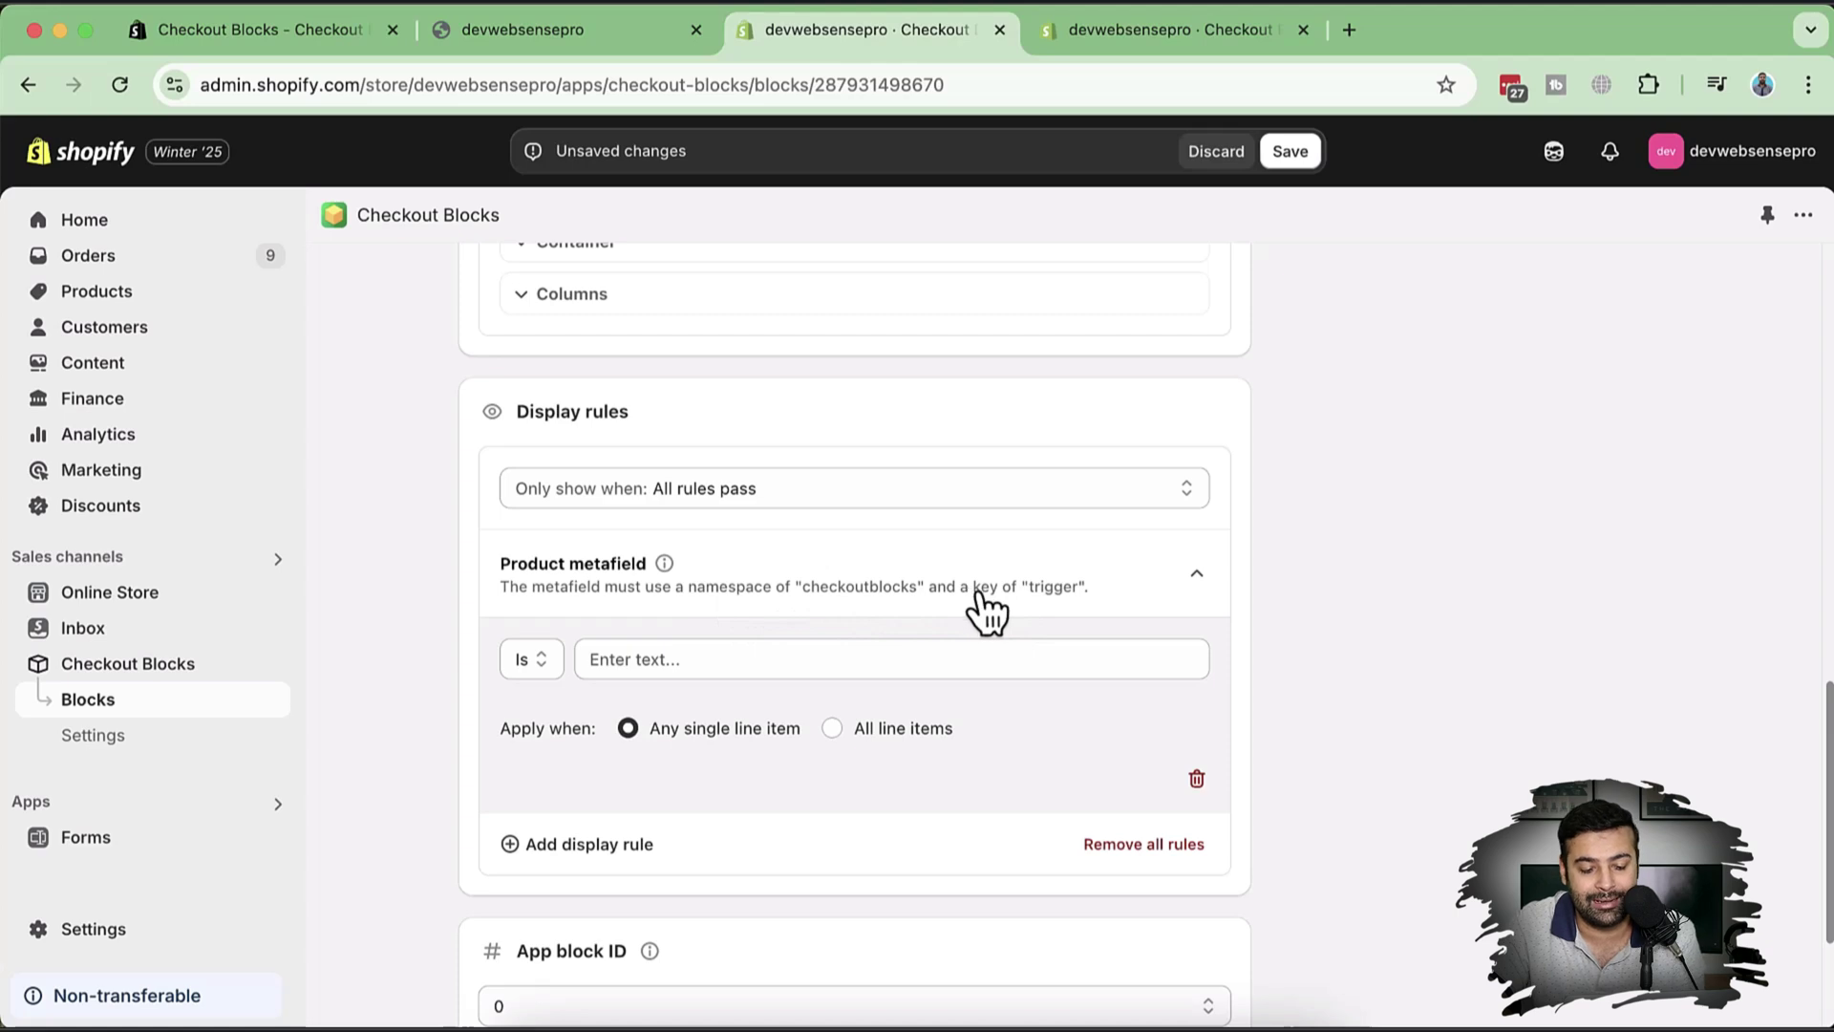
{"action": "left_click", "coordinate": [837, 650]}
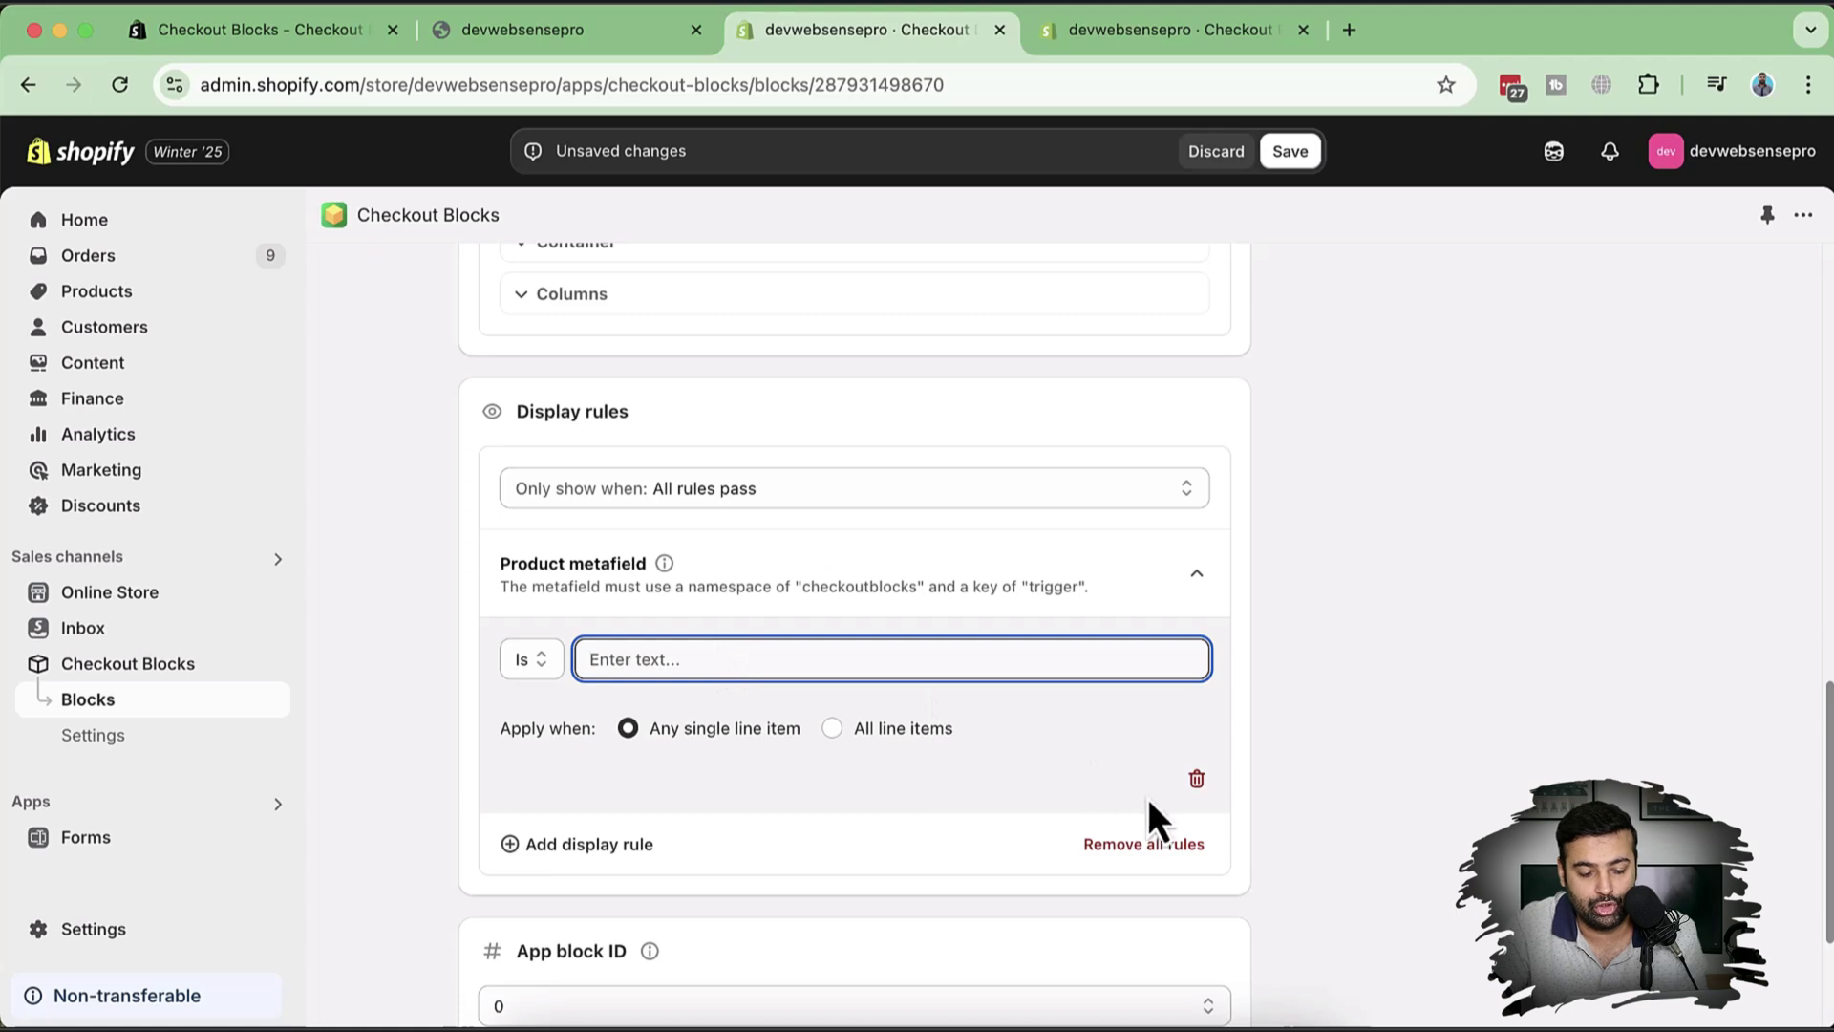
{"action": "left_click", "coordinate": [1145, 844]}
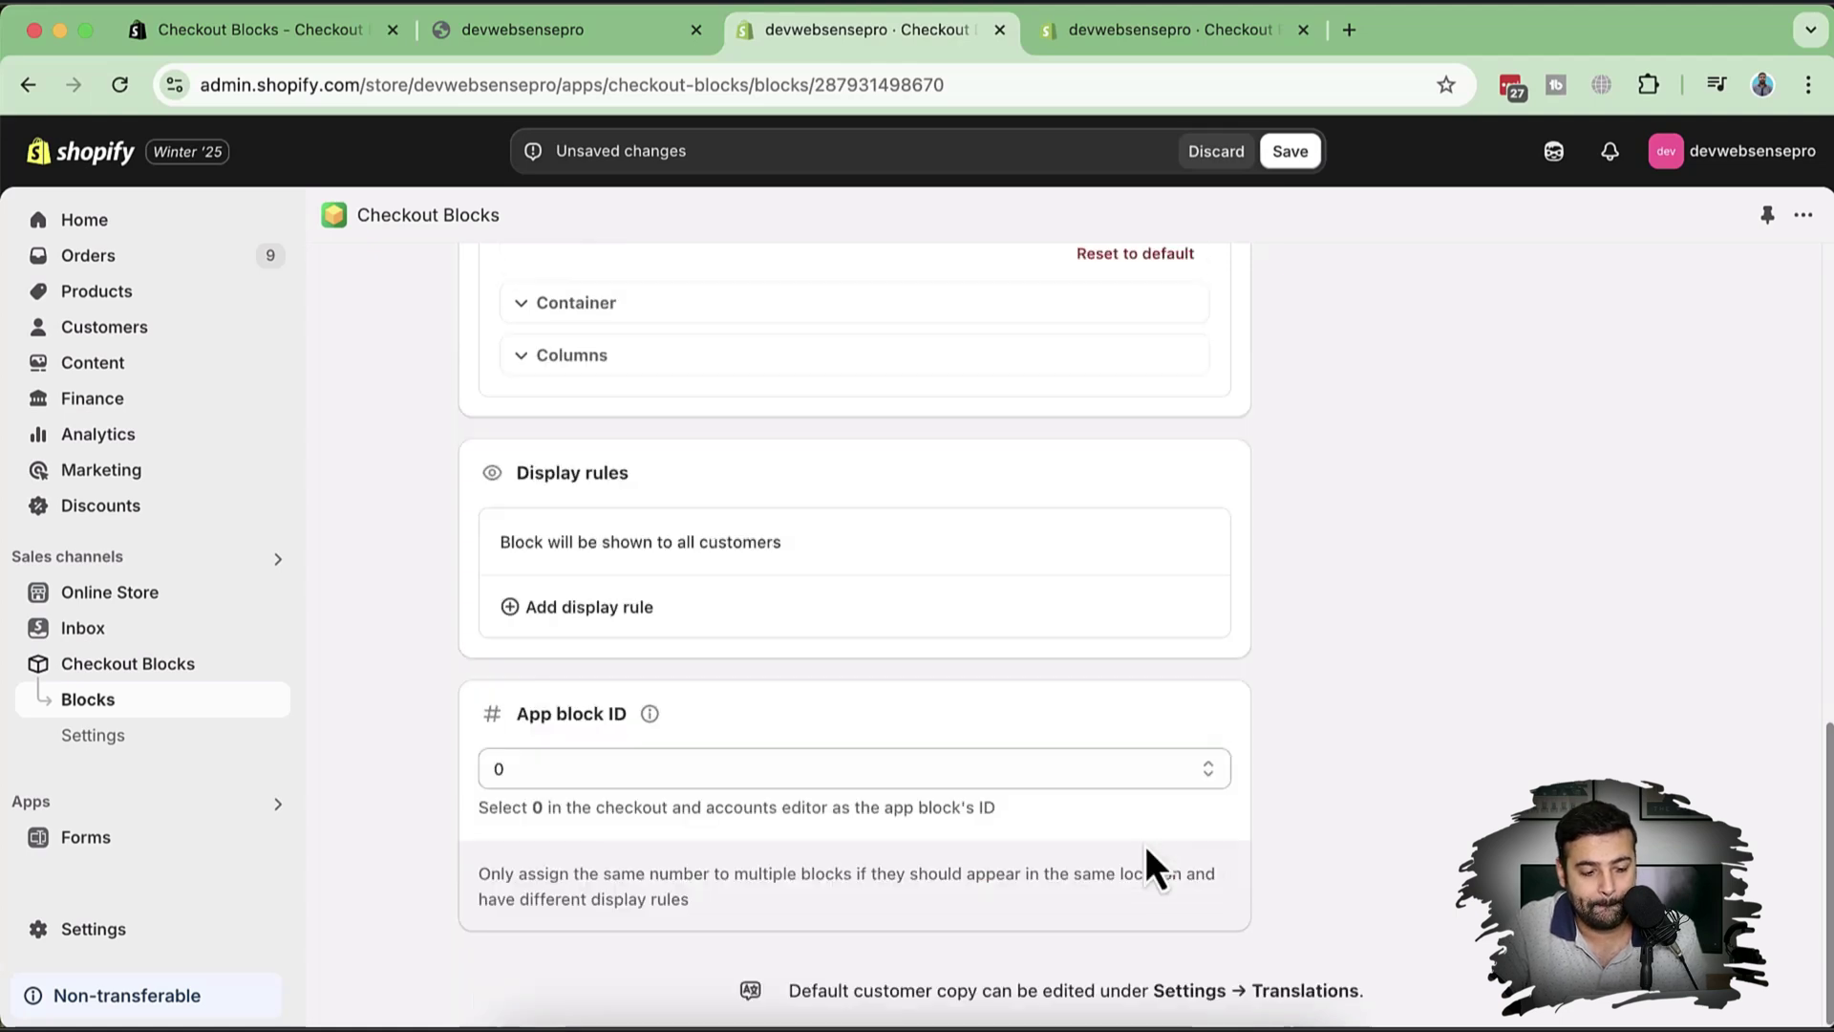
Browse the available cart, customer, shipping and billing display rules, and leave the list without choosing one.
{"action": "left_click", "coordinate": [672, 616]}
{"action": "scroll", "coordinate": [993, 650], "scroll_direction": "down", "scroll_amount": 5}
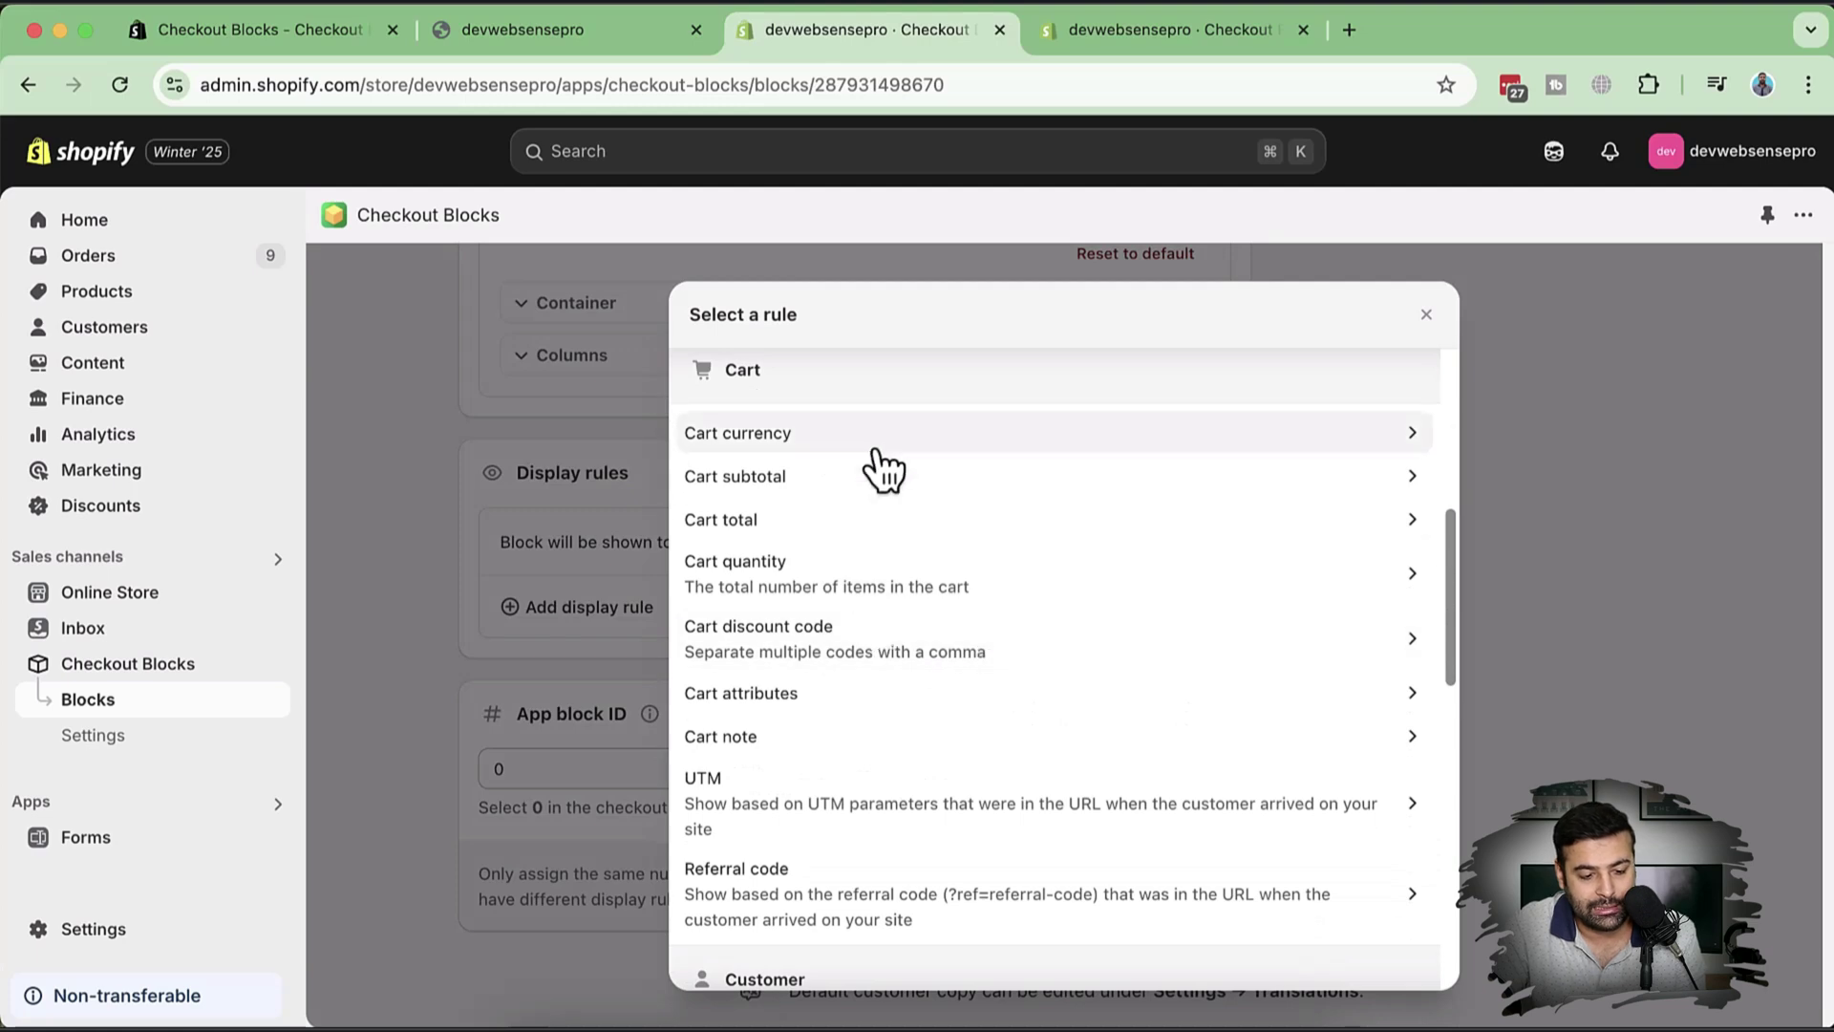
{"action": "scroll", "coordinate": [897, 447], "scroll_direction": "down", "scroll_amount": 2}
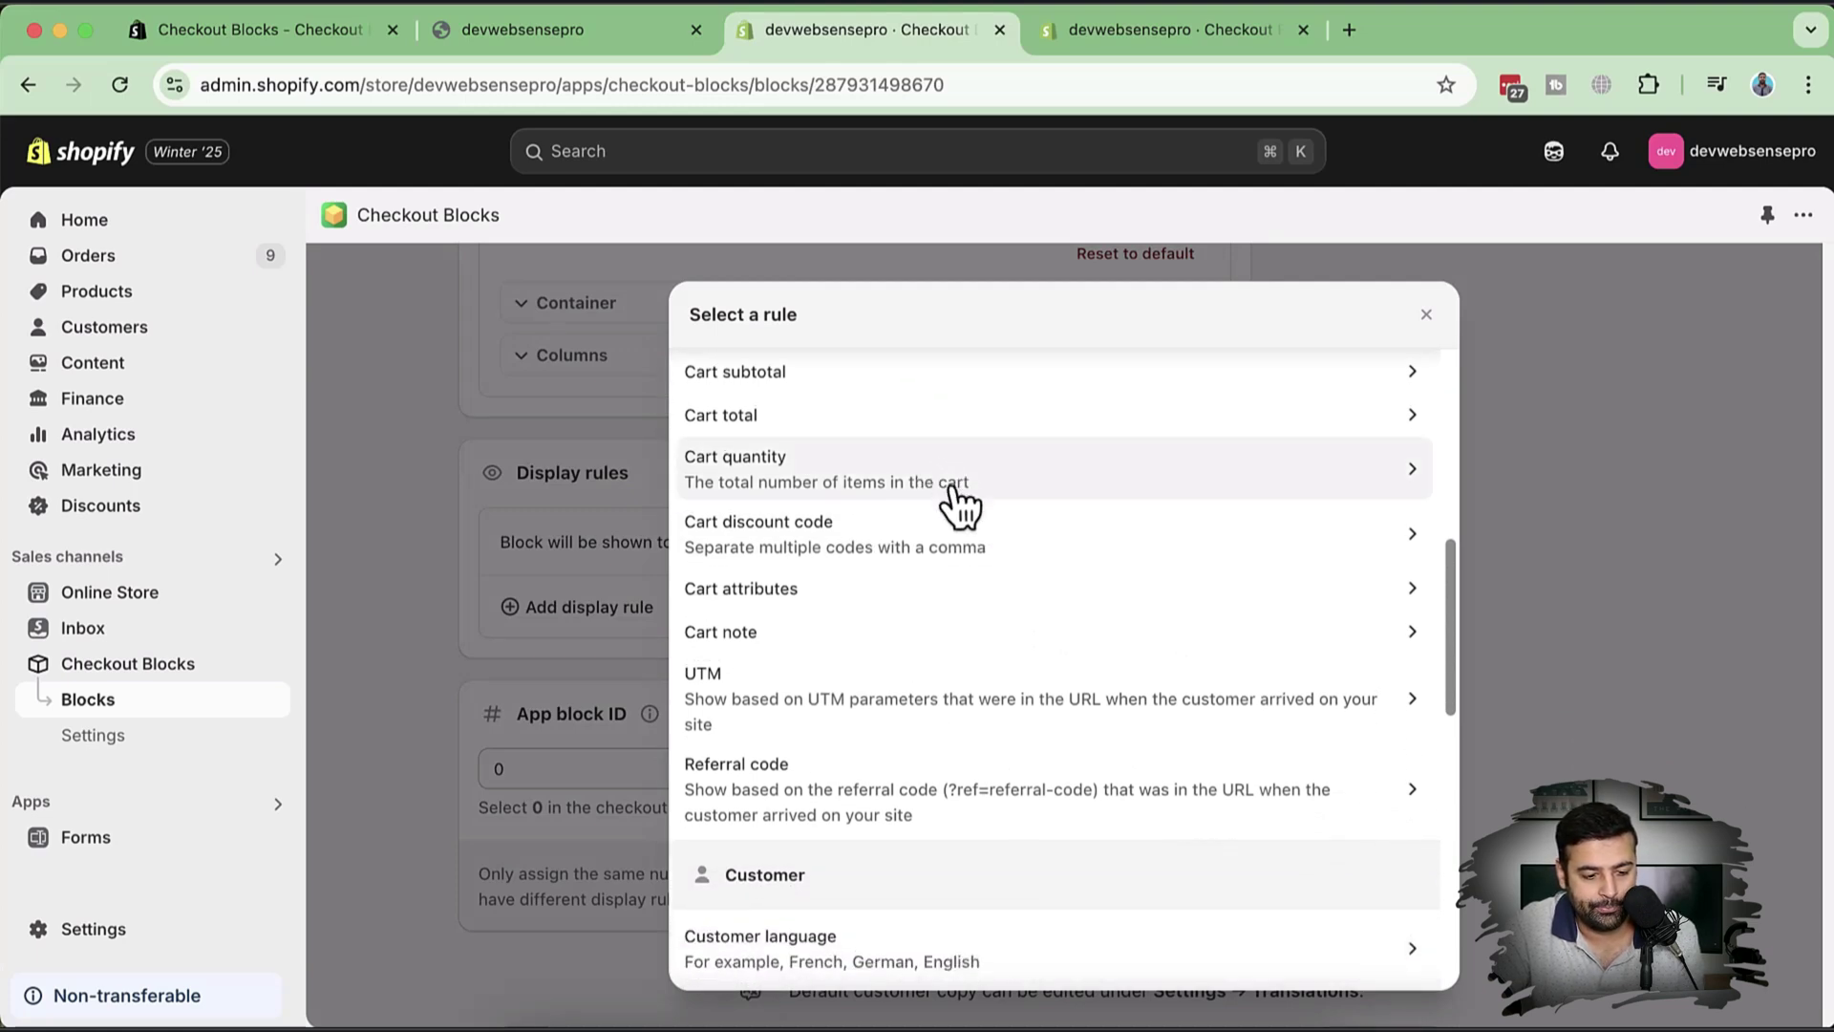
{"action": "scroll", "coordinate": [984, 513], "scroll_direction": "down", "scroll_amount": 2}
{"action": "scroll", "coordinate": [984, 513], "scroll_direction": "down", "scroll_amount": 6}
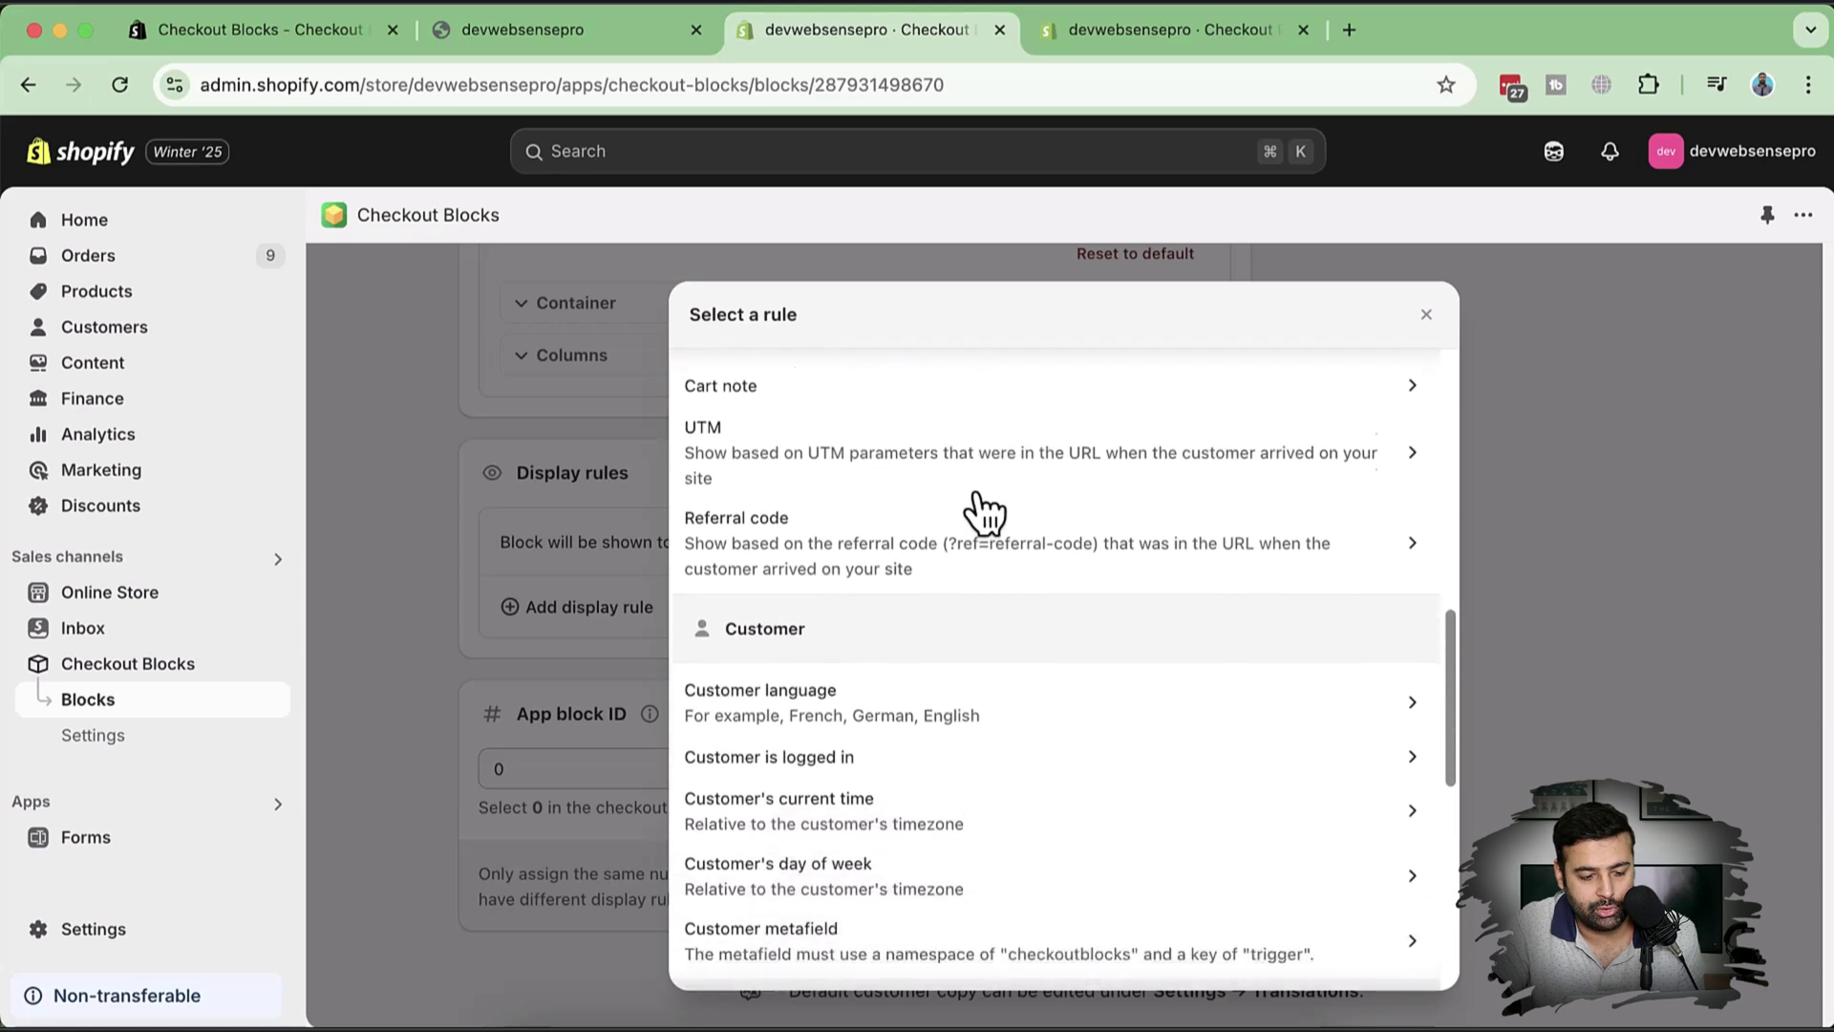
{"action": "scroll", "coordinate": [984, 513], "scroll_direction": "up", "scroll_amount": 2}
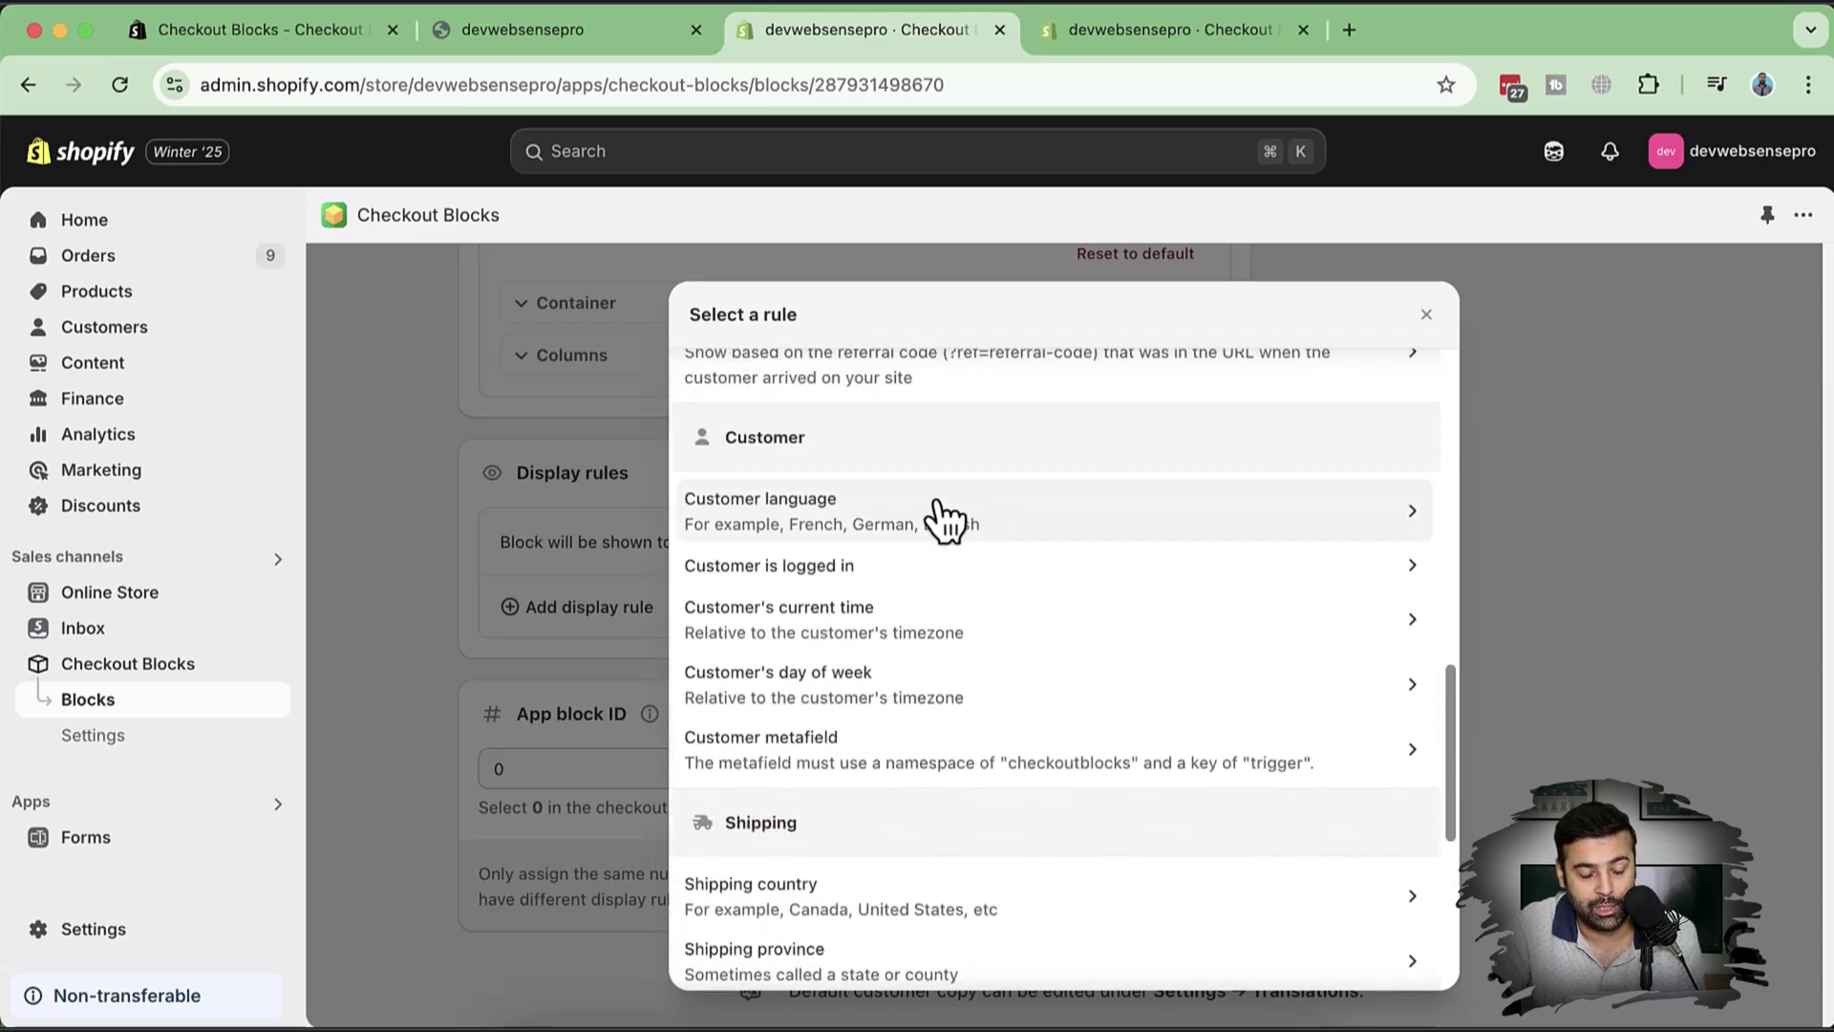
{"action": "scroll", "coordinate": [999, 516], "scroll_direction": "down", "scroll_amount": 3}
{"action": "scroll", "coordinate": [999, 516], "scroll_direction": "down", "scroll_amount": 3}
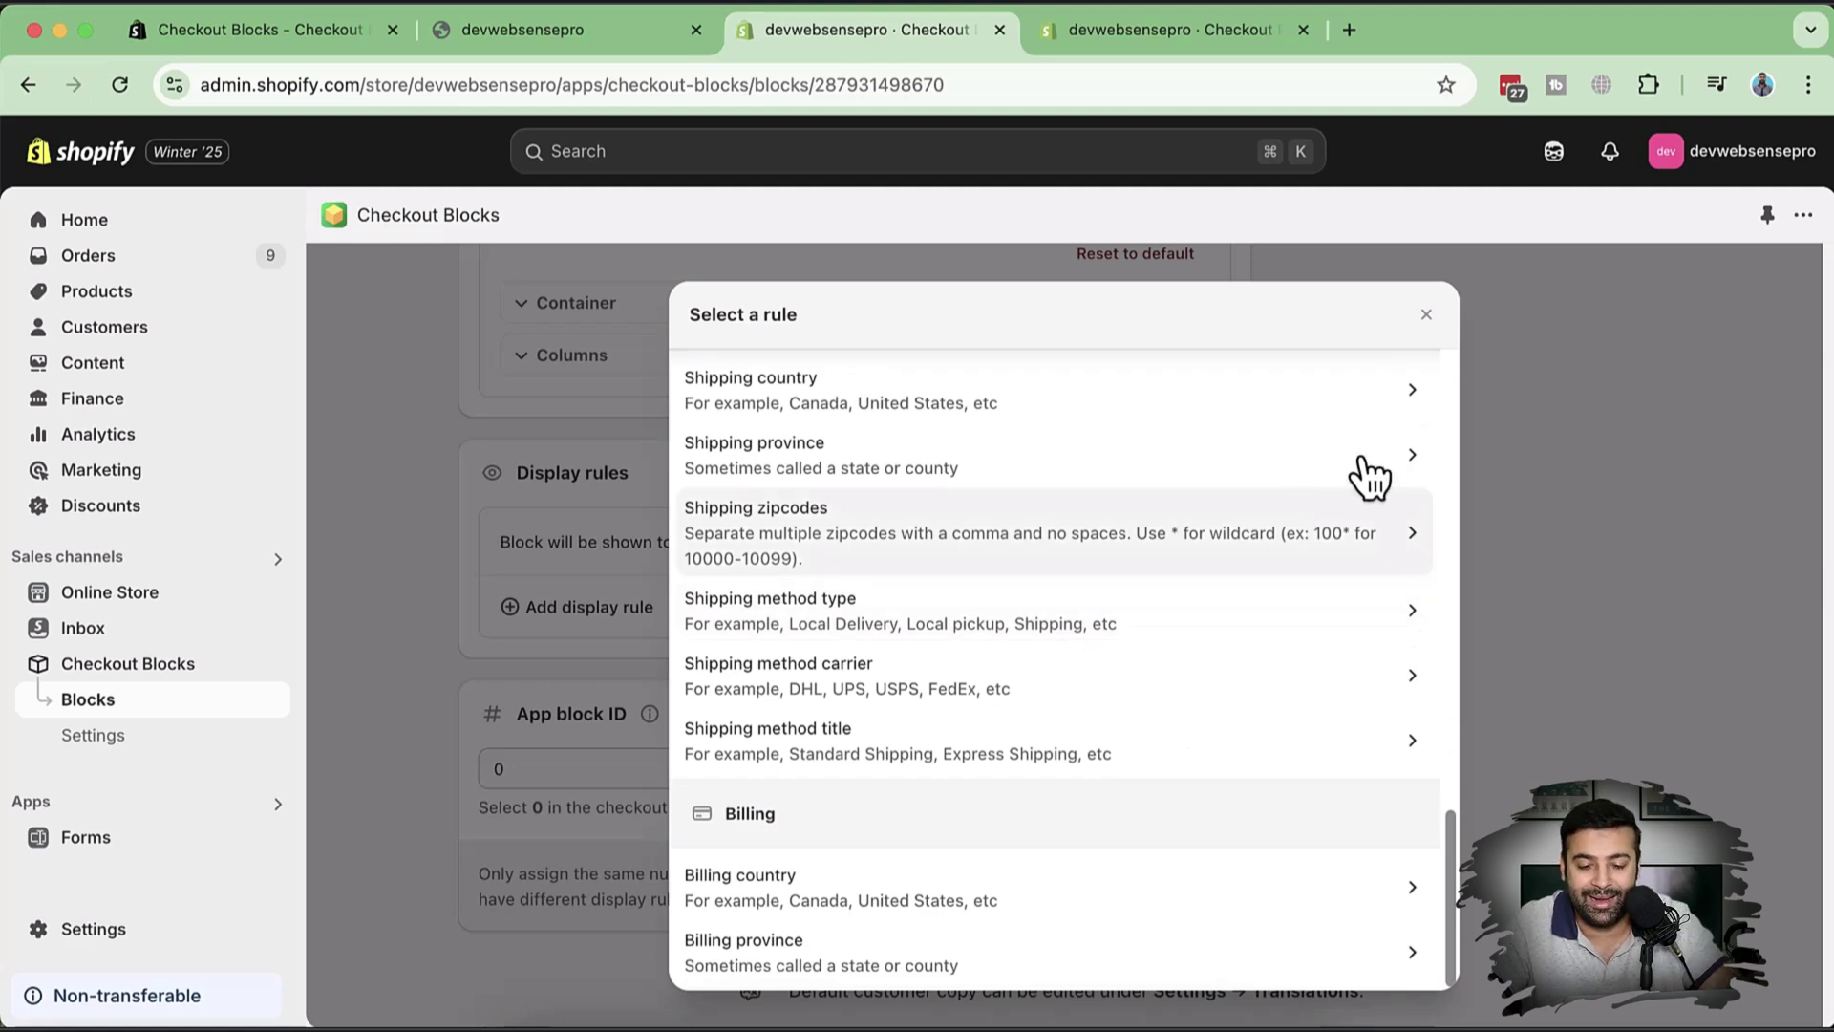
{"action": "left_click", "coordinate": [1426, 316]}
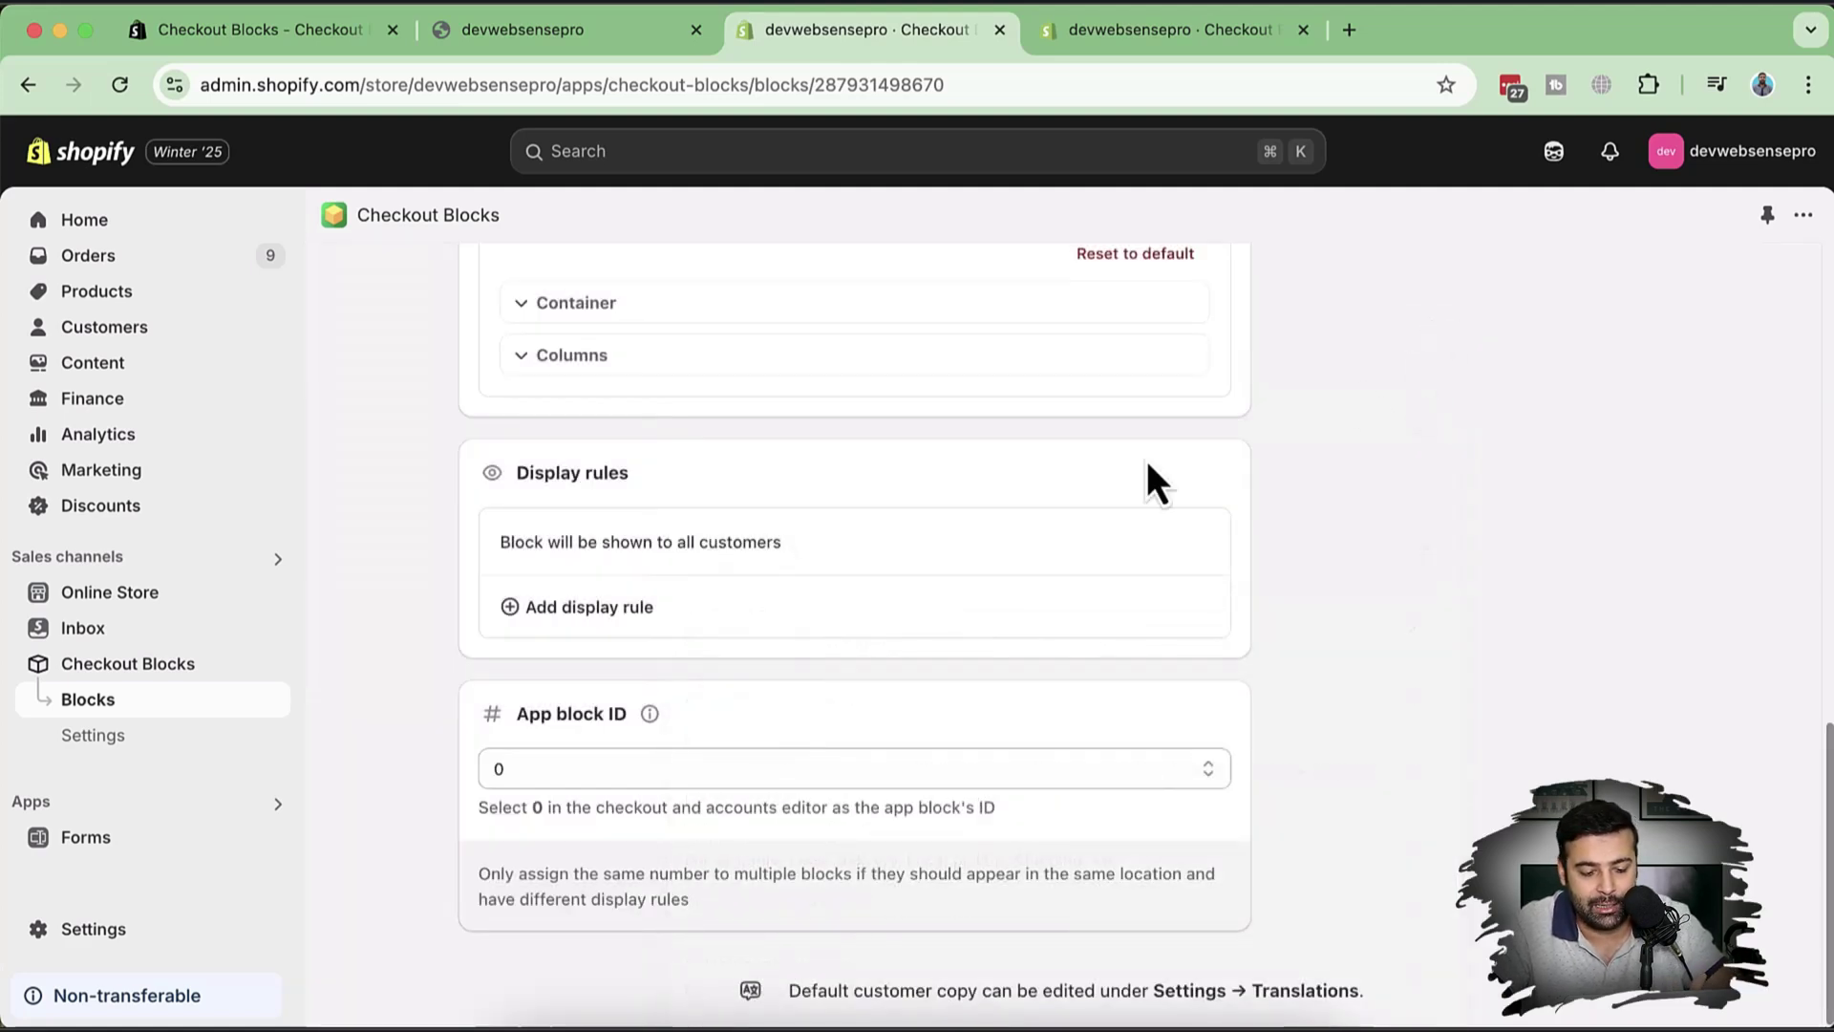
Switch to the checkout editor and add the Checkout Blocks Dynamic content block to the Order status page.
{"action": "scroll", "coordinate": [1241, 460], "scroll_direction": "up", "scroll_amount": 15}
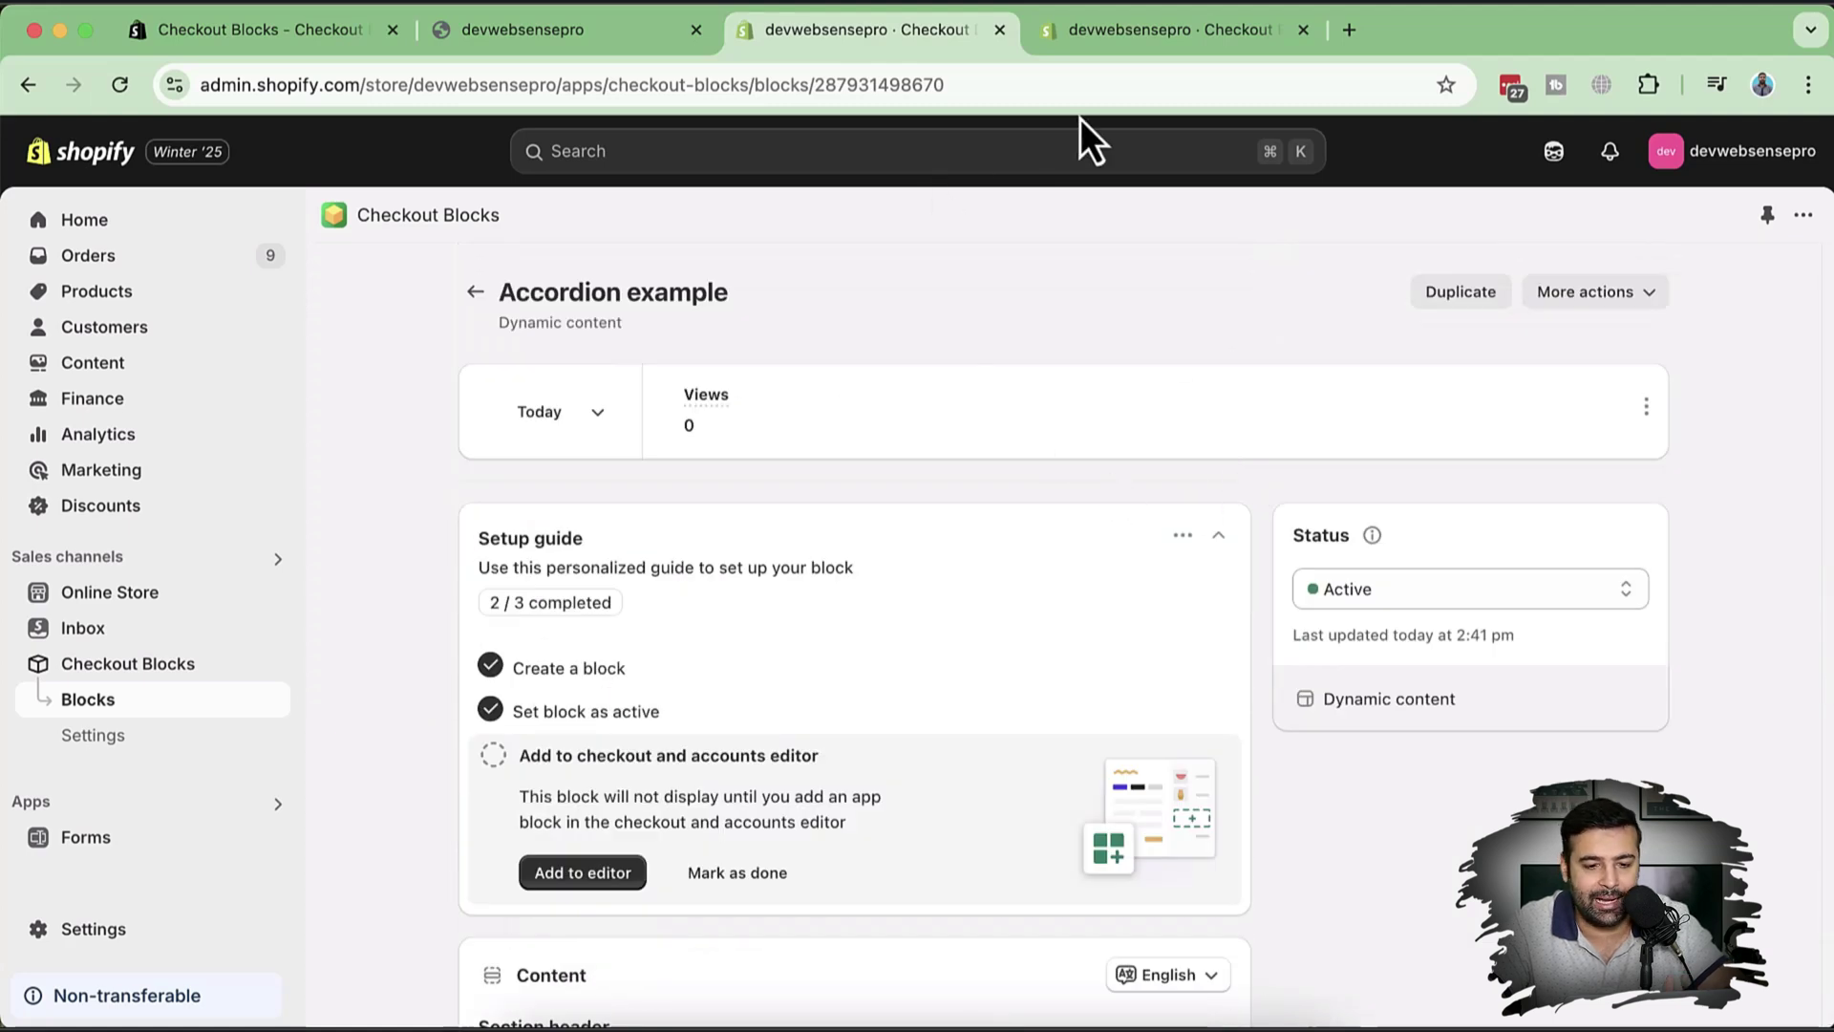
{"action": "left_click", "coordinate": [1180, 43]}
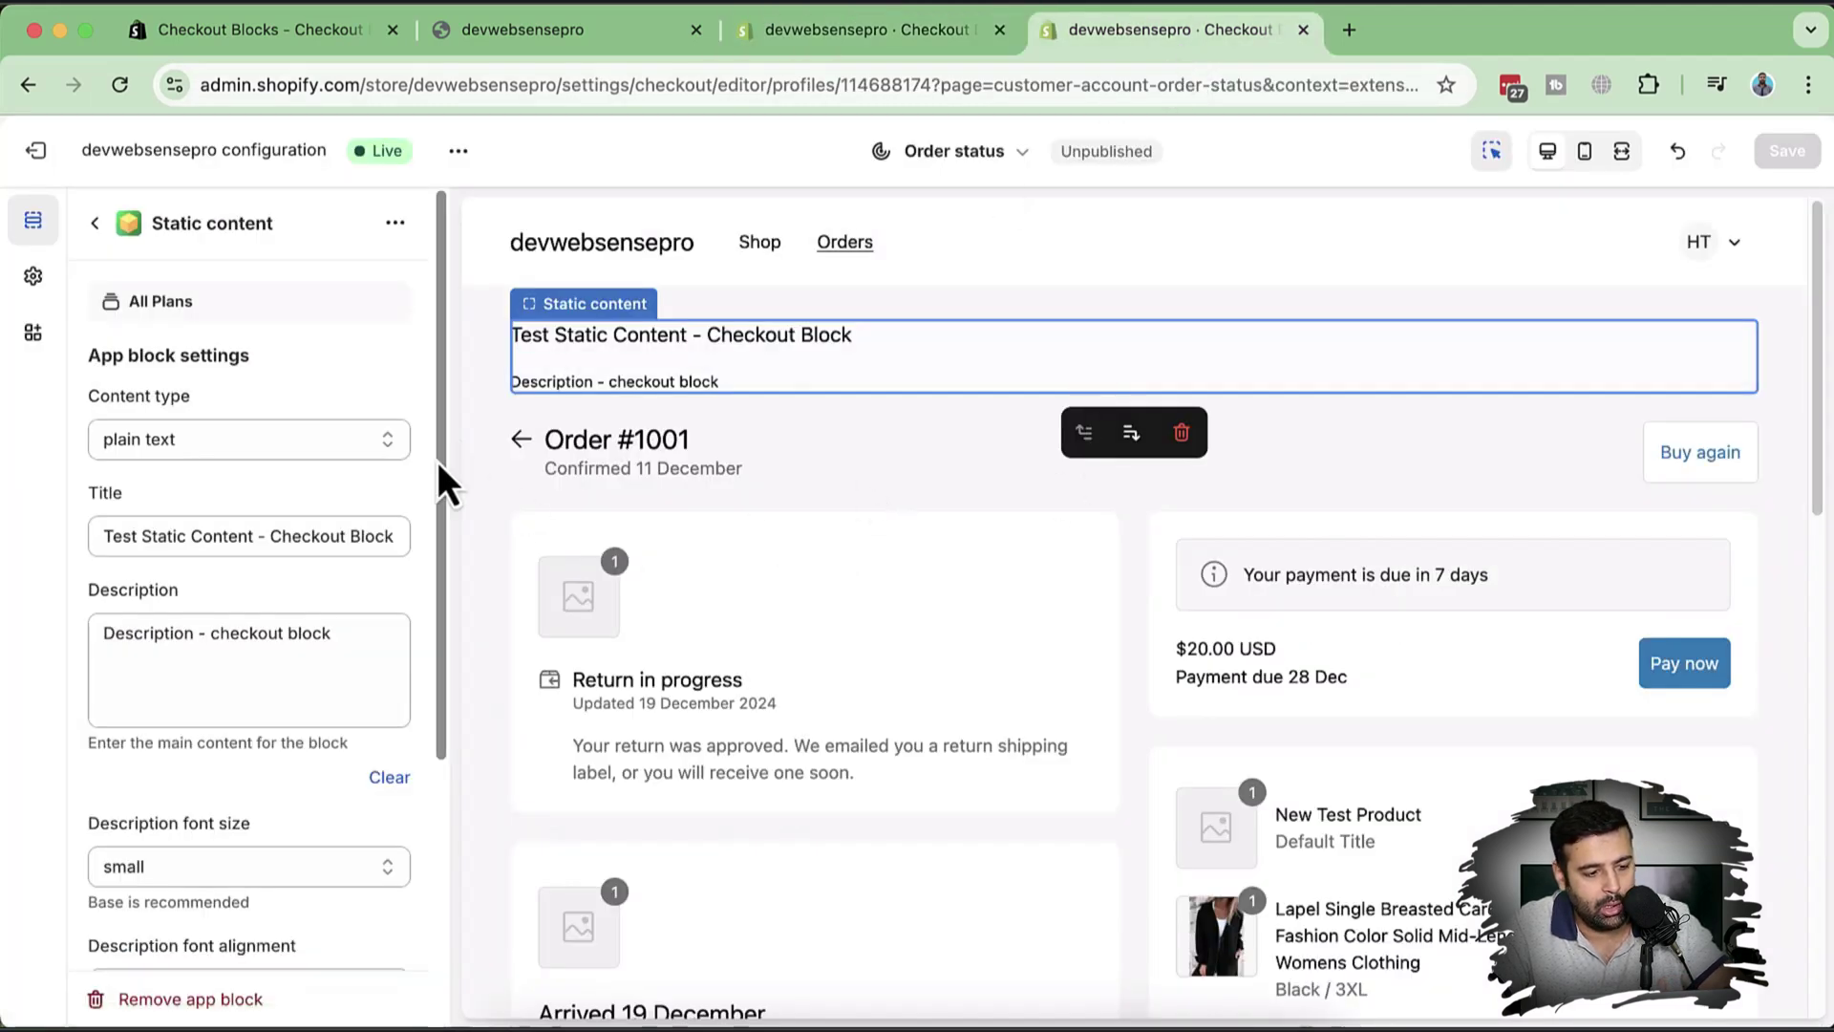
{"action": "left_click", "coordinate": [98, 225]}
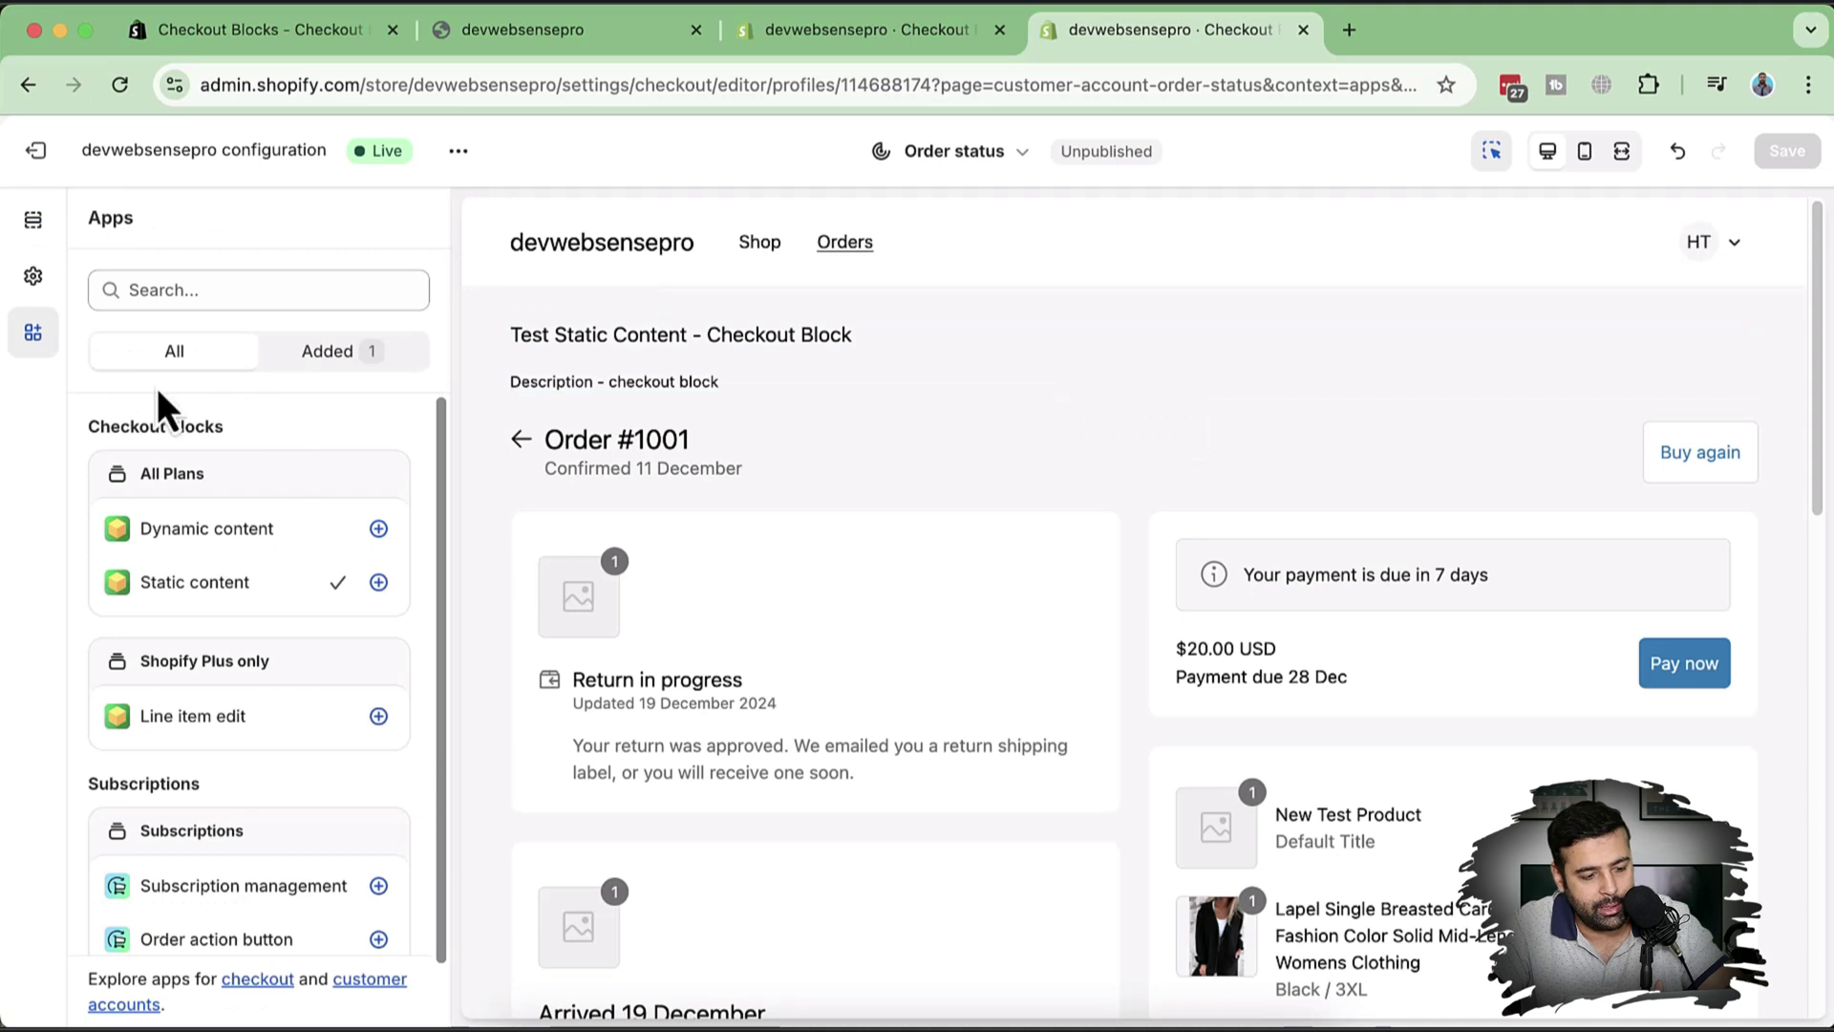
{"action": "left_click", "coordinate": [378, 531]}
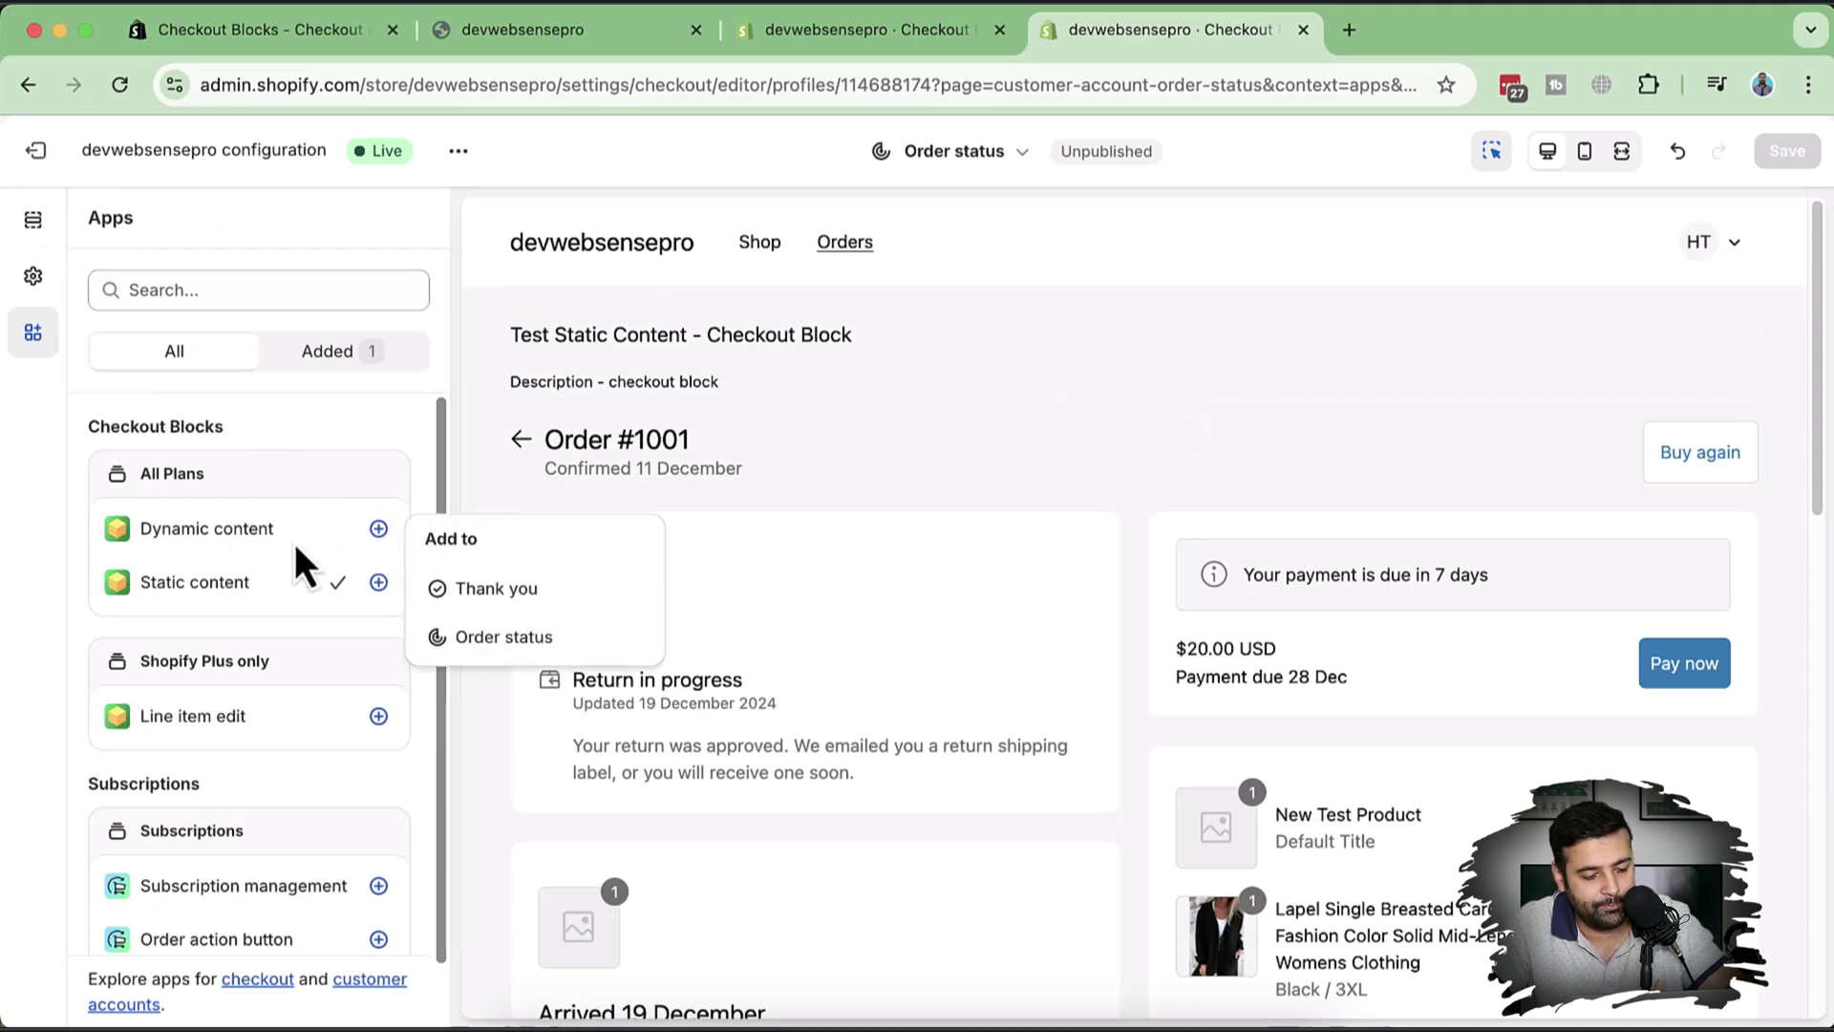
{"action": "left_click", "coordinate": [562, 632]}
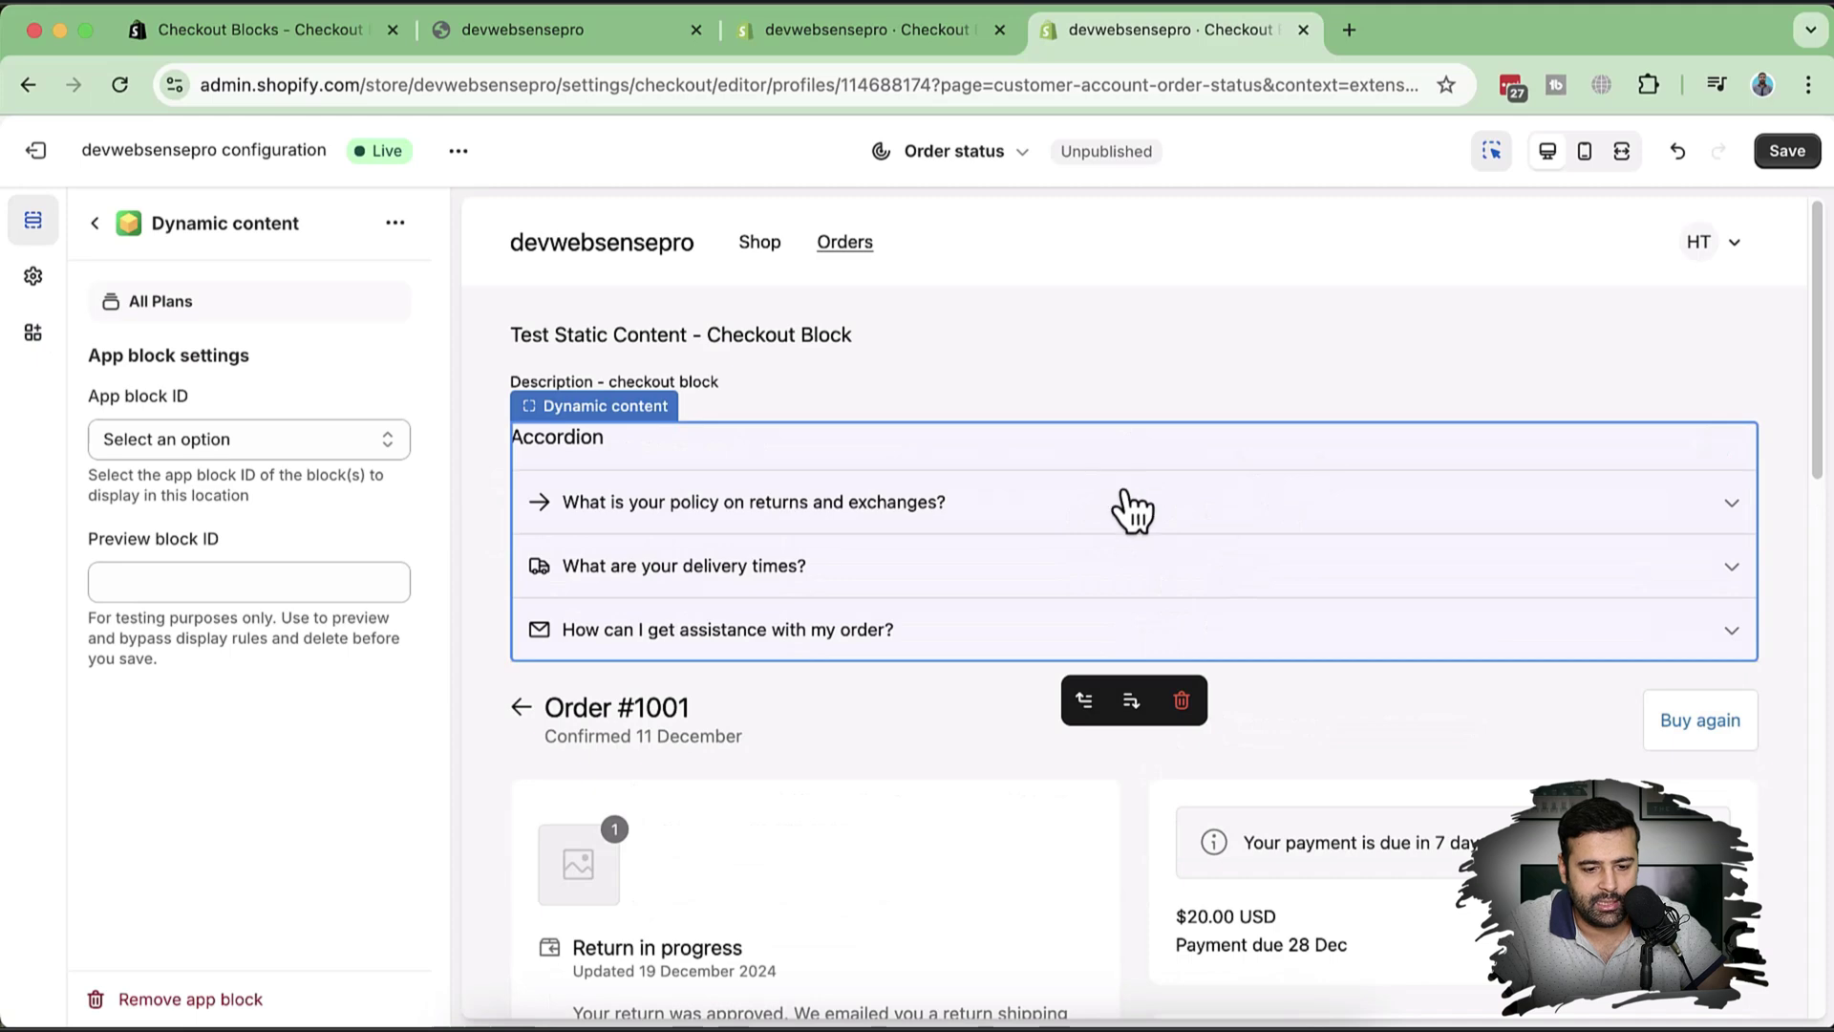
Examine the accordion's placement on the Order status page preview and reselect the Dynamic content block.
{"action": "scroll", "coordinate": [1183, 472], "scroll_direction": "down", "scroll_amount": 1}
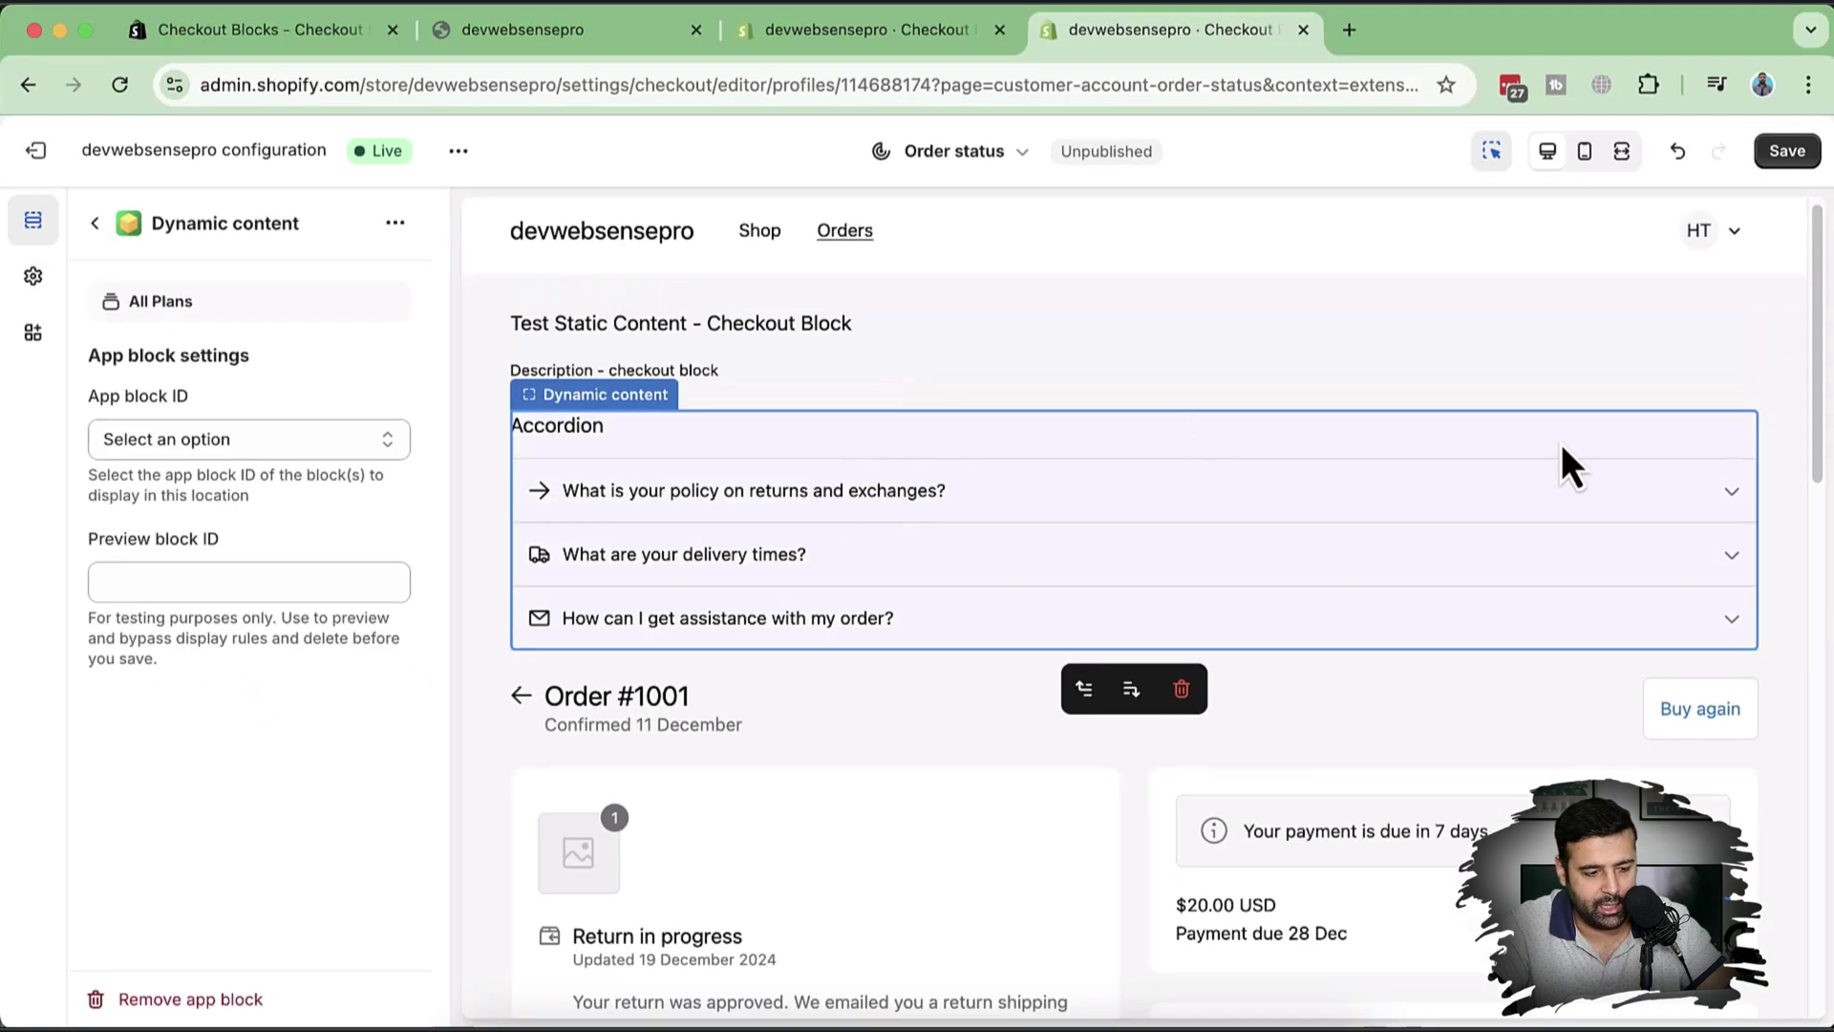
{"action": "scroll", "coordinate": [1560, 443], "scroll_direction": "down", "scroll_amount": 10}
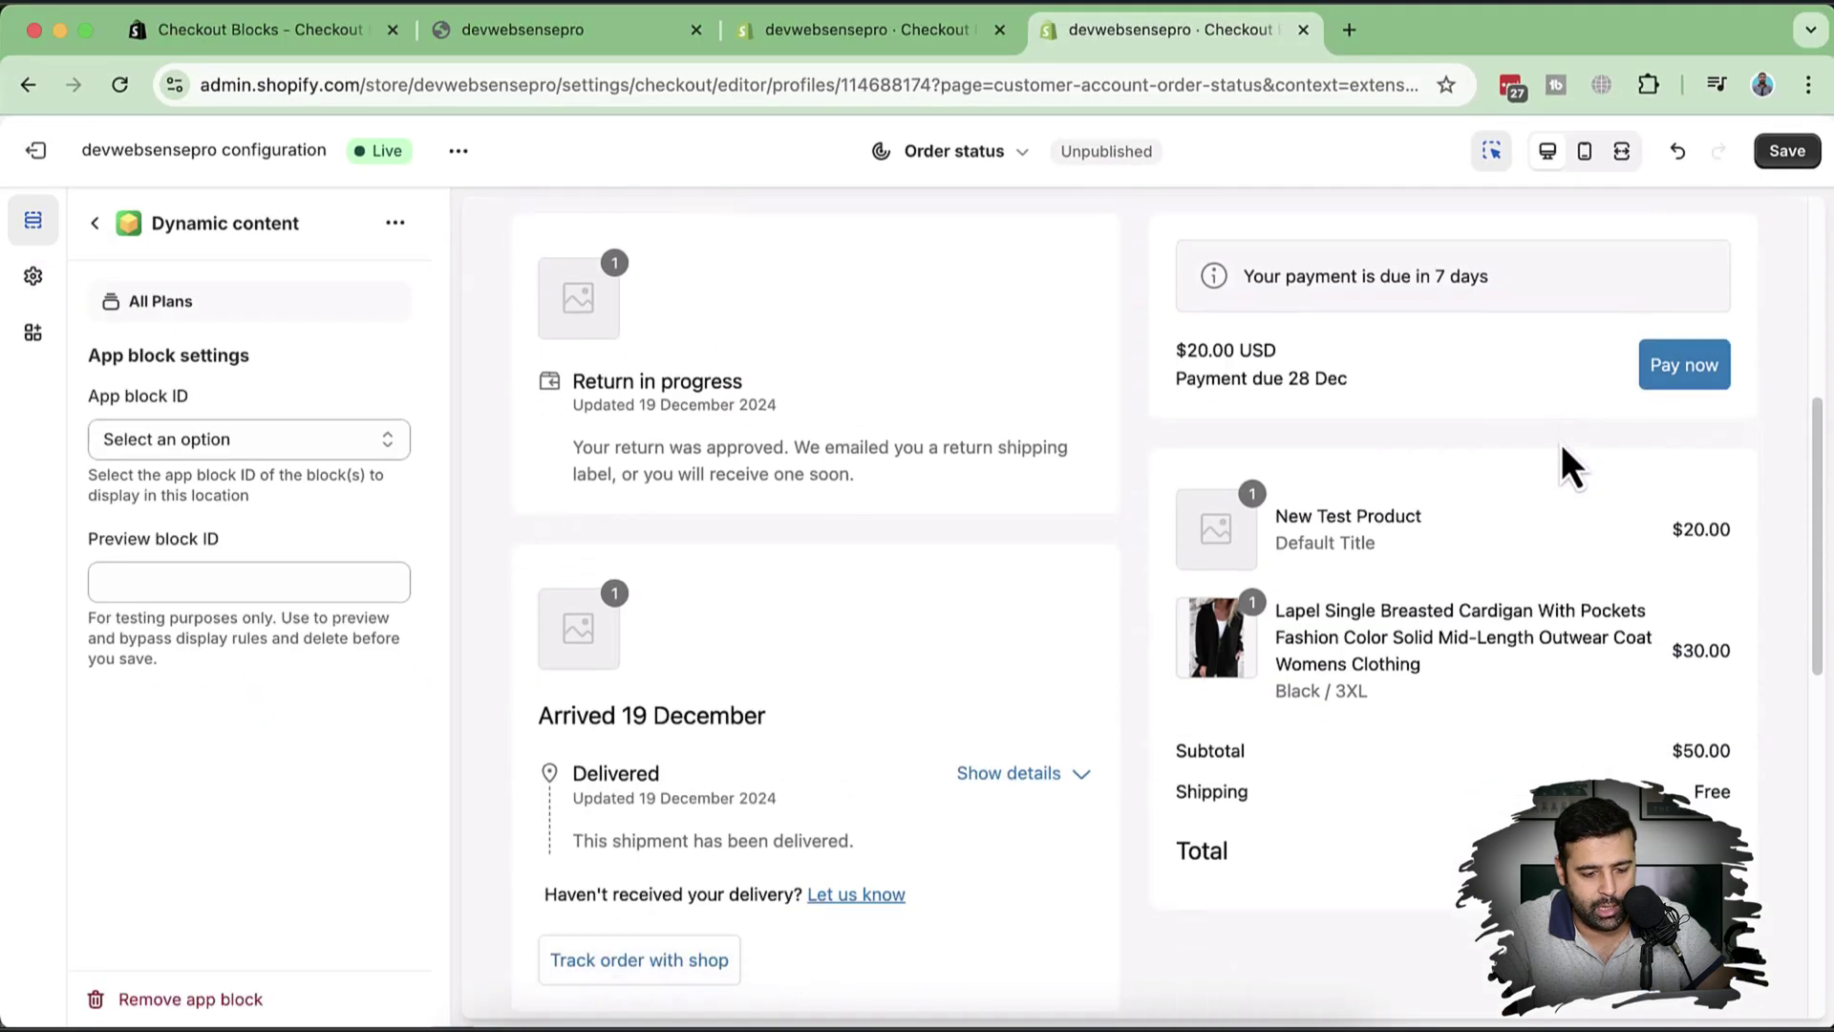
{"action": "scroll", "coordinate": [1561, 443], "scroll_direction": "up", "scroll_amount": 7}
{"action": "scroll", "coordinate": [1560, 443], "scroll_direction": "up", "scroll_amount": 3}
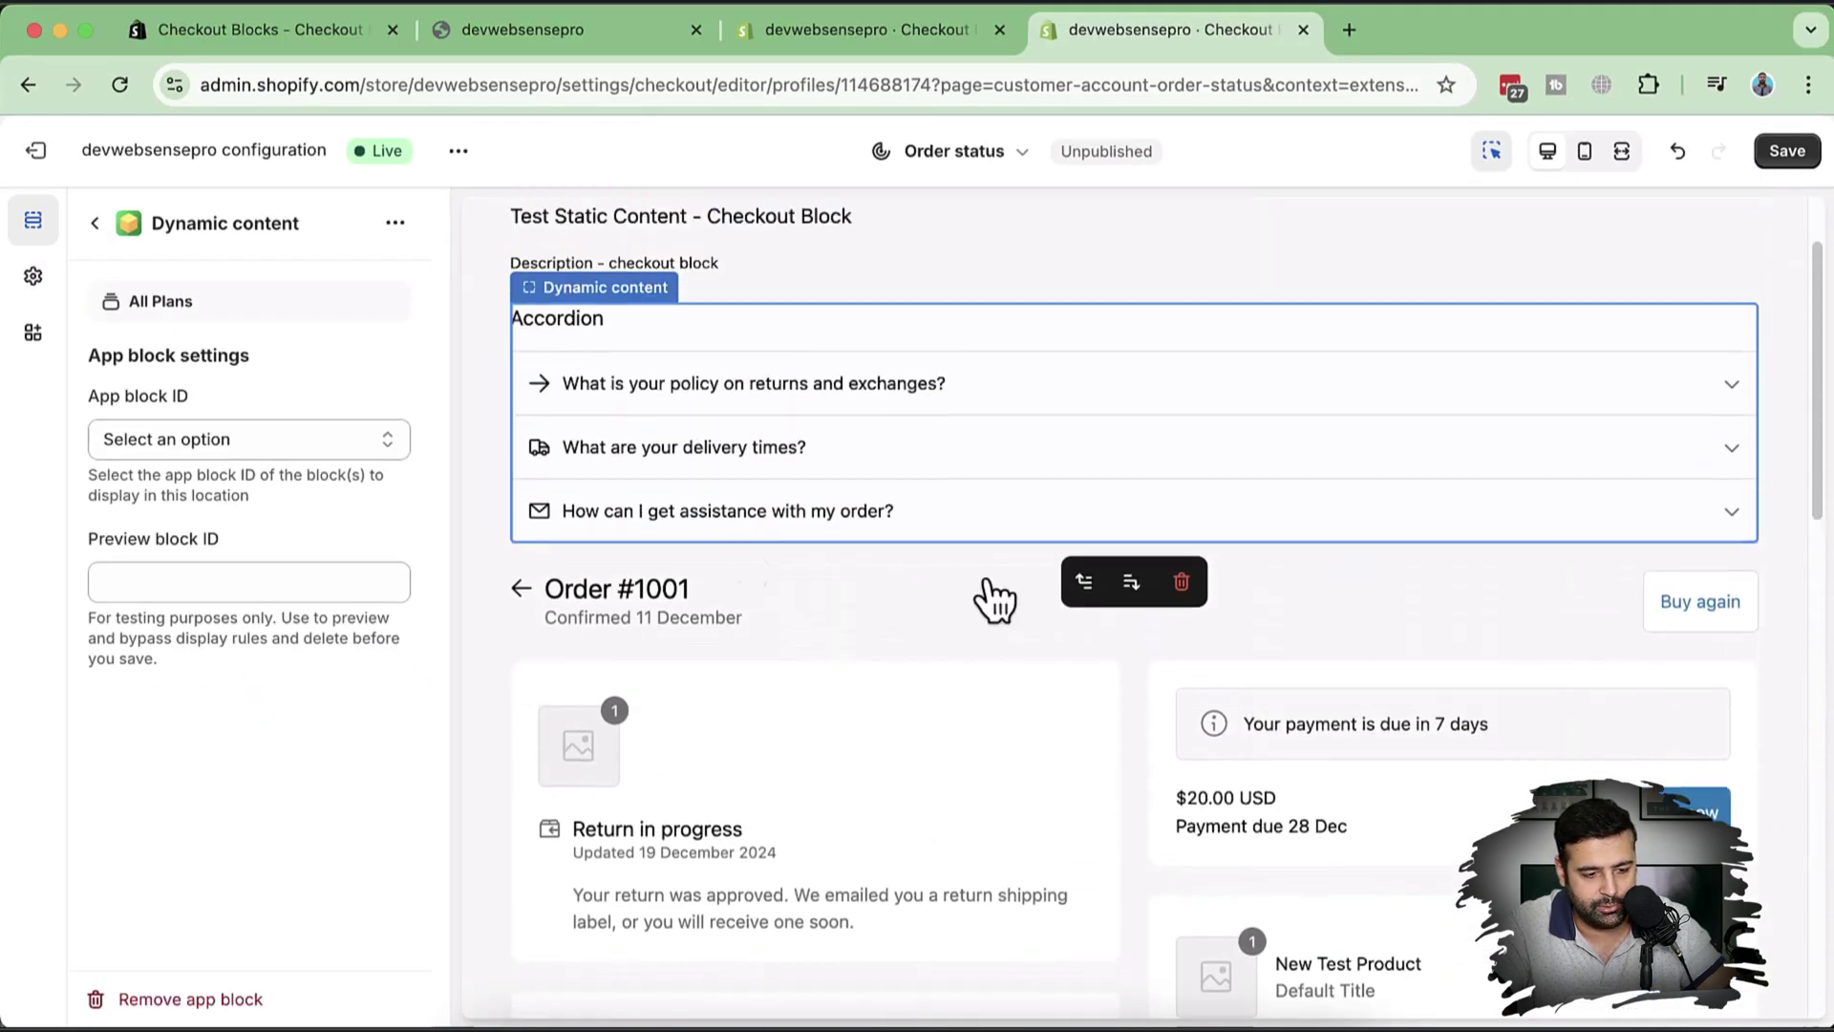
{"action": "left_click", "coordinate": [528, 286]}
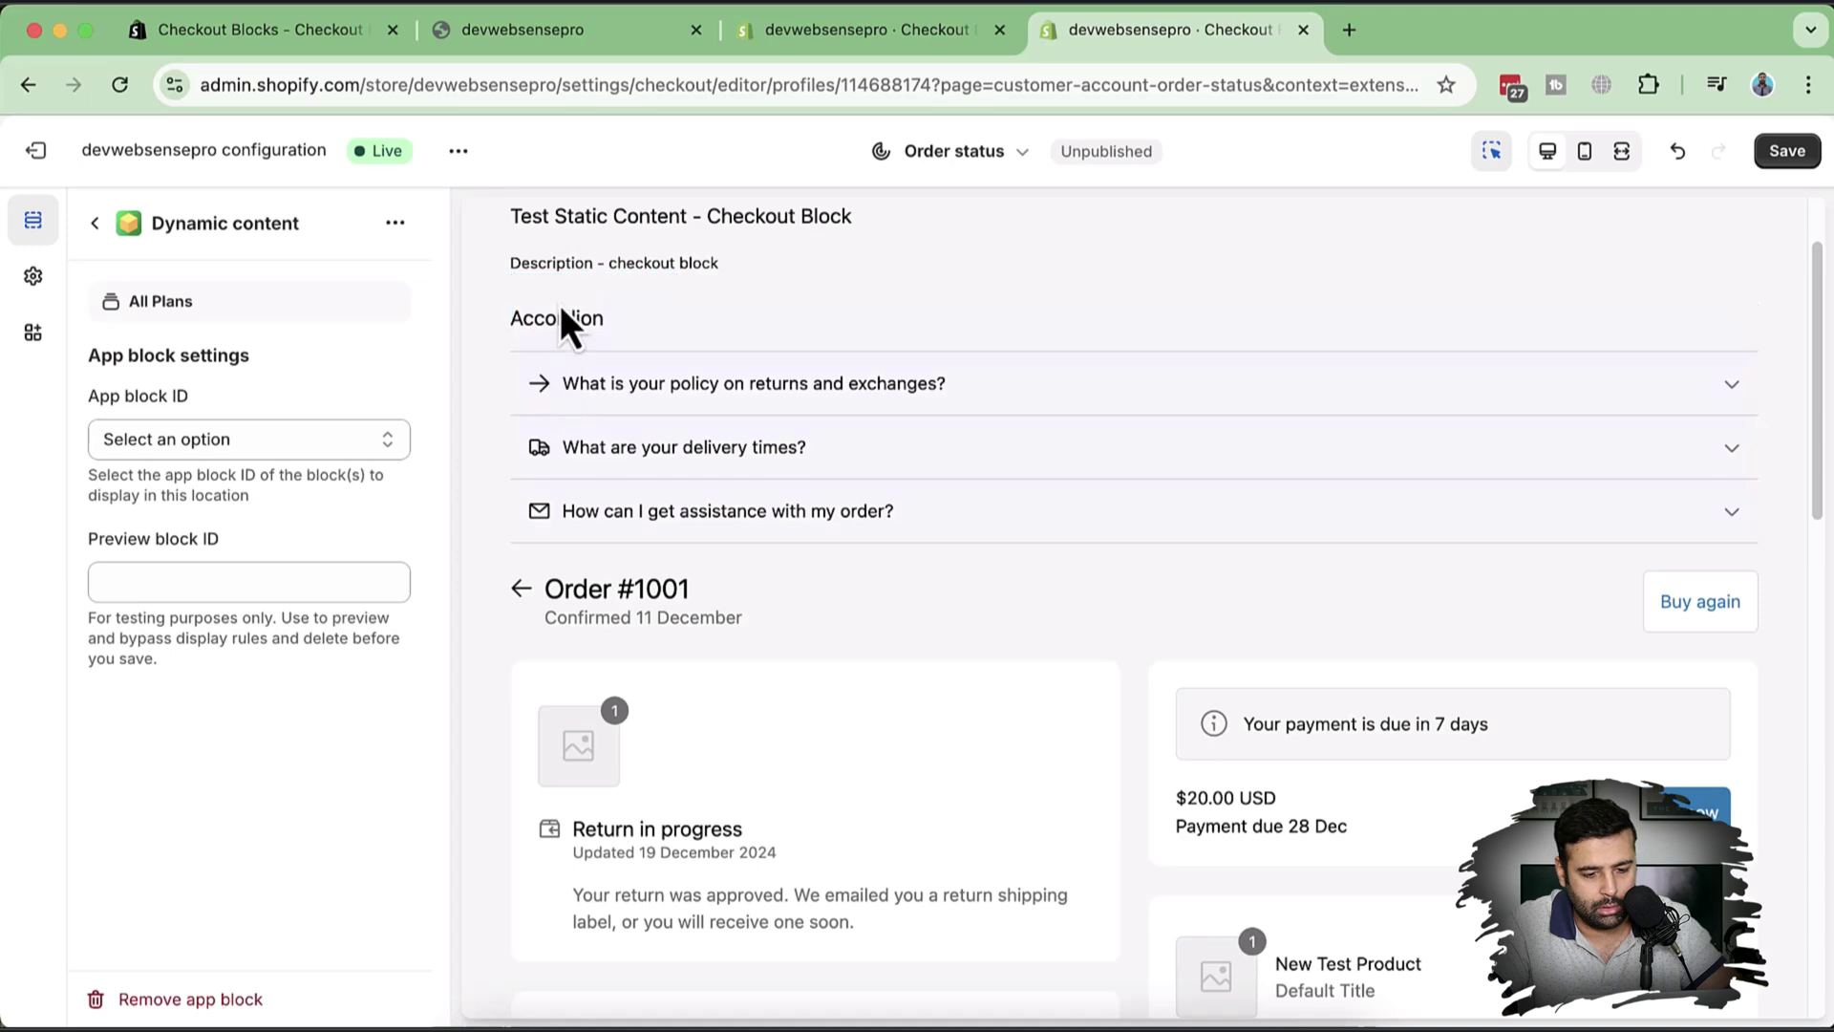
{"action": "left_click", "coordinate": [815, 357]}
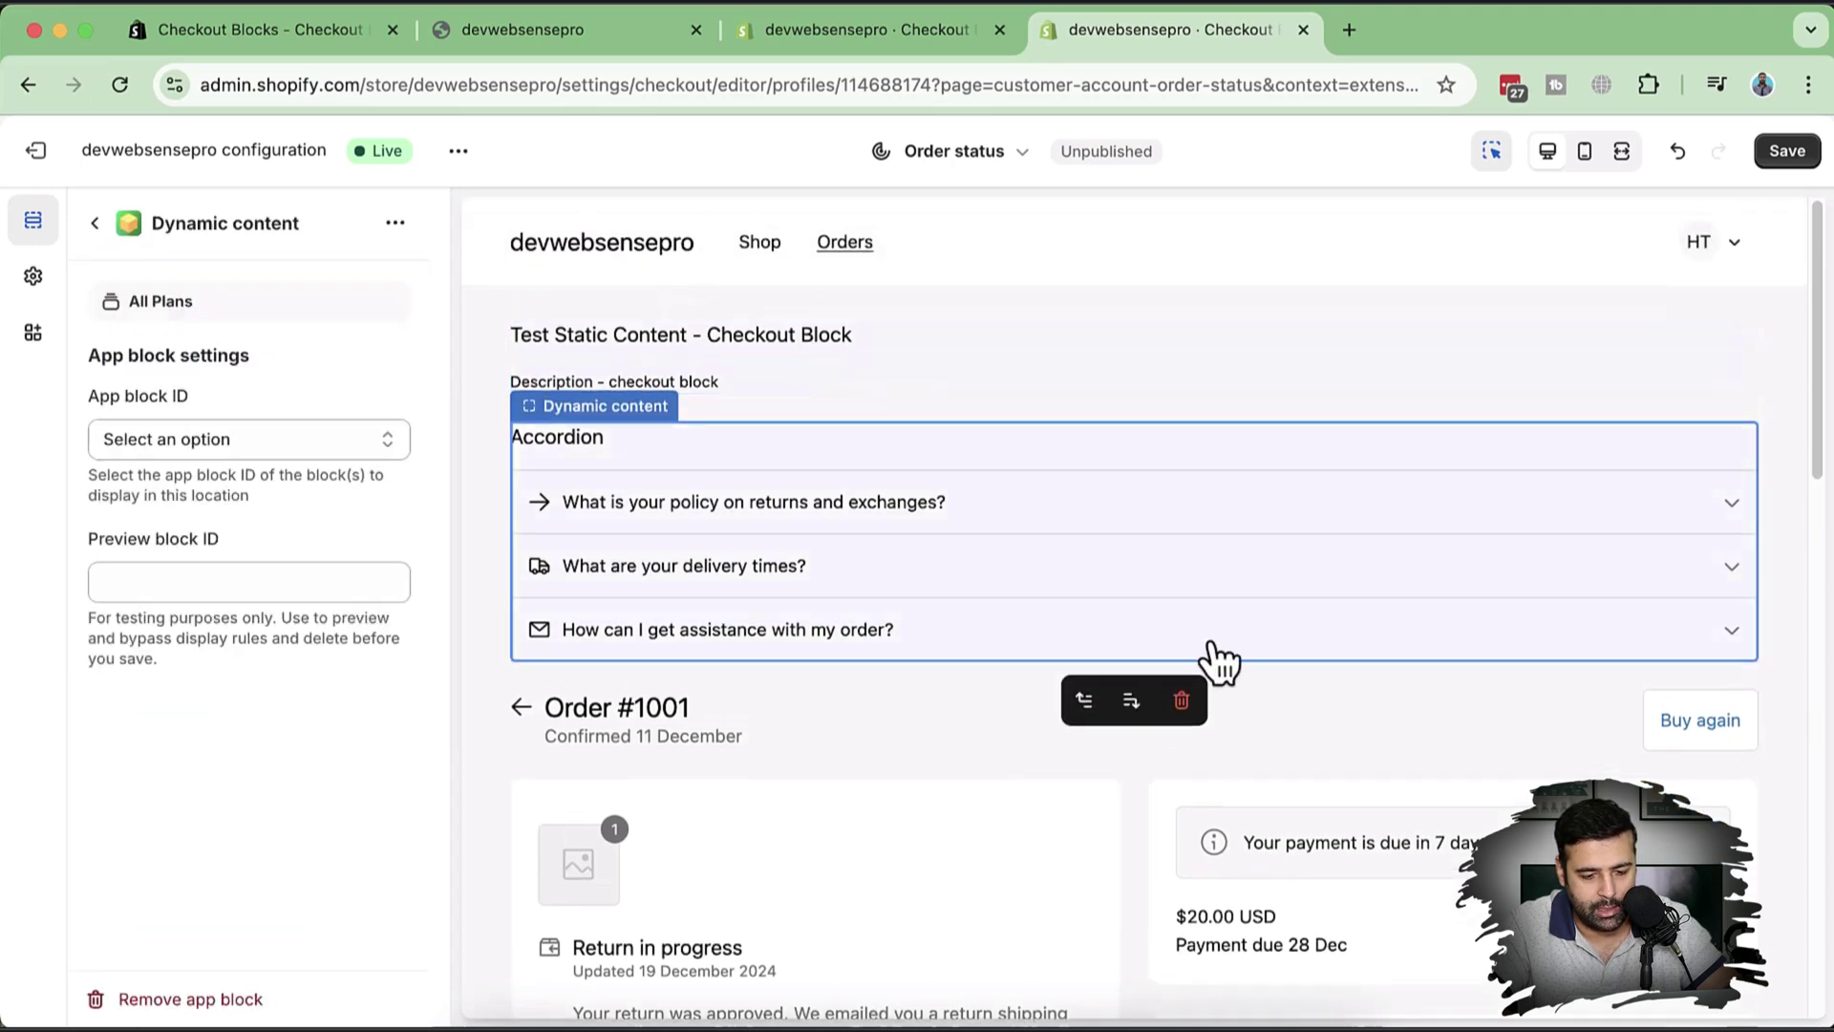
Try the Dynamic content block in lower placements on the Order status page, and place it directly beneath the order heading.
{"action": "left_click", "coordinate": [1133, 705]}
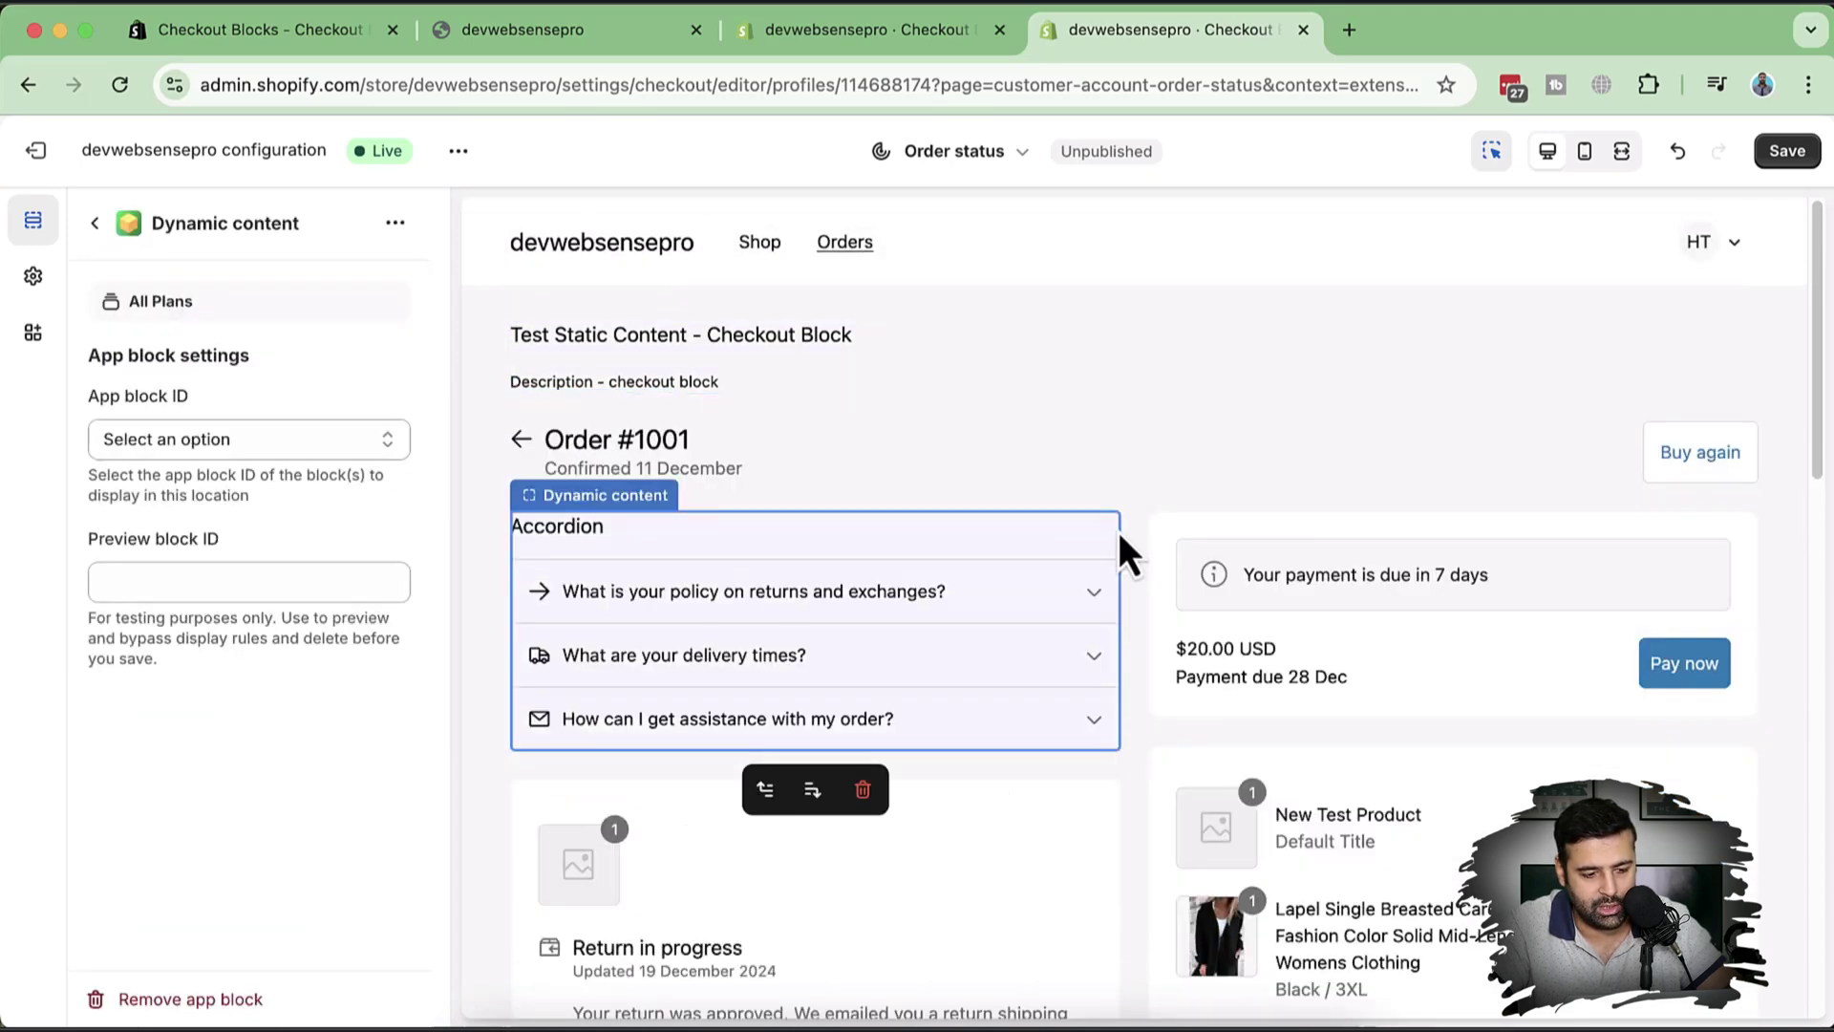
{"action": "left_click", "coordinate": [812, 788]}
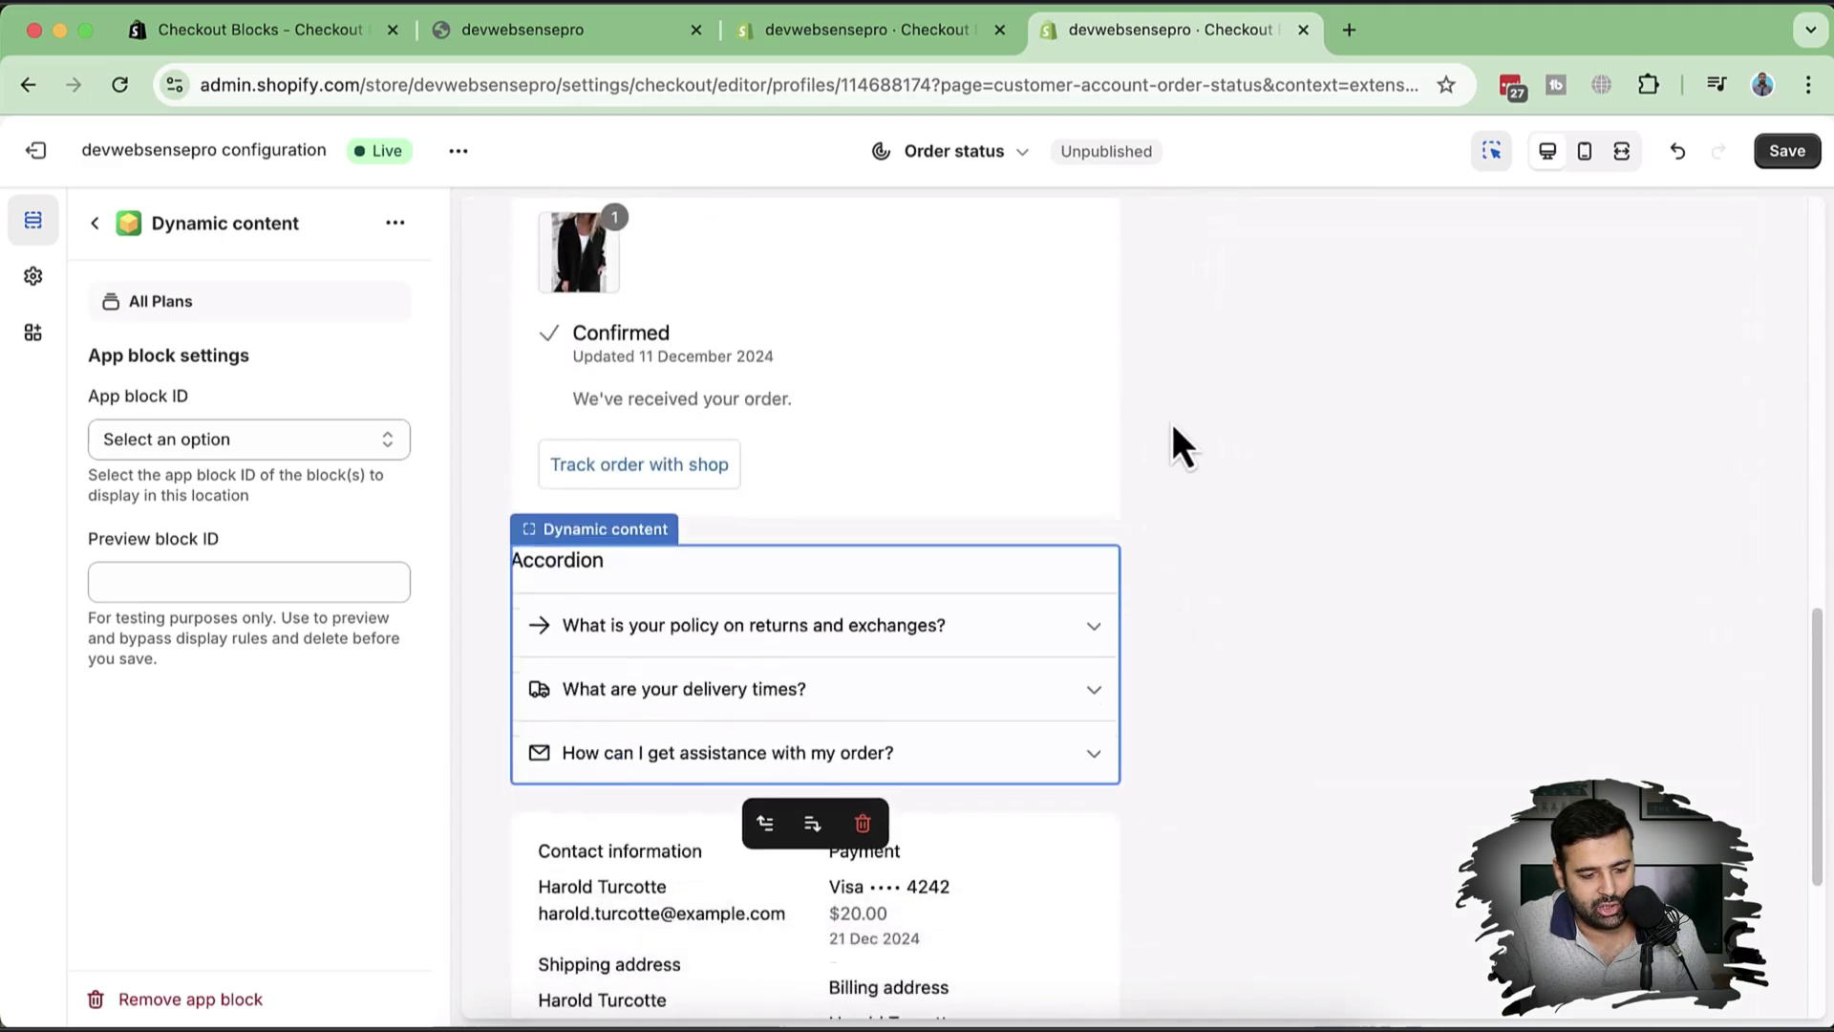
{"action": "left_click", "coordinate": [811, 455]}
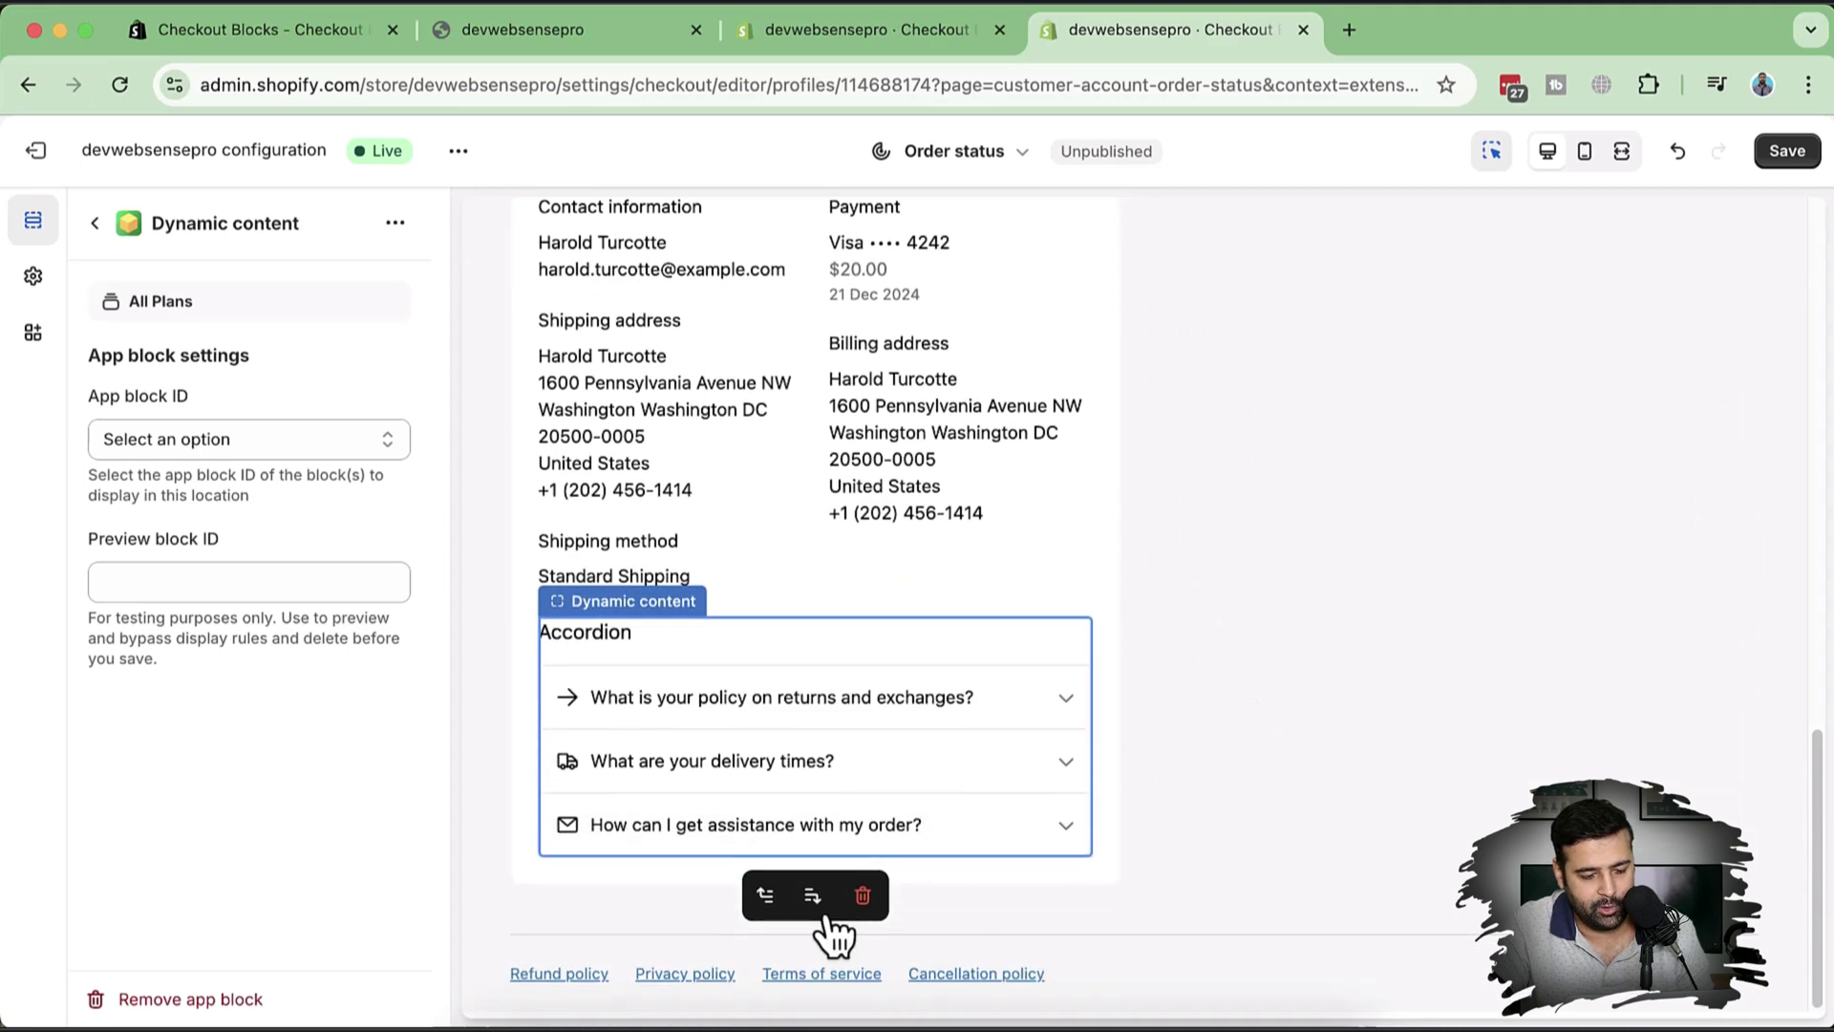
{"action": "left_click", "coordinate": [765, 895]}
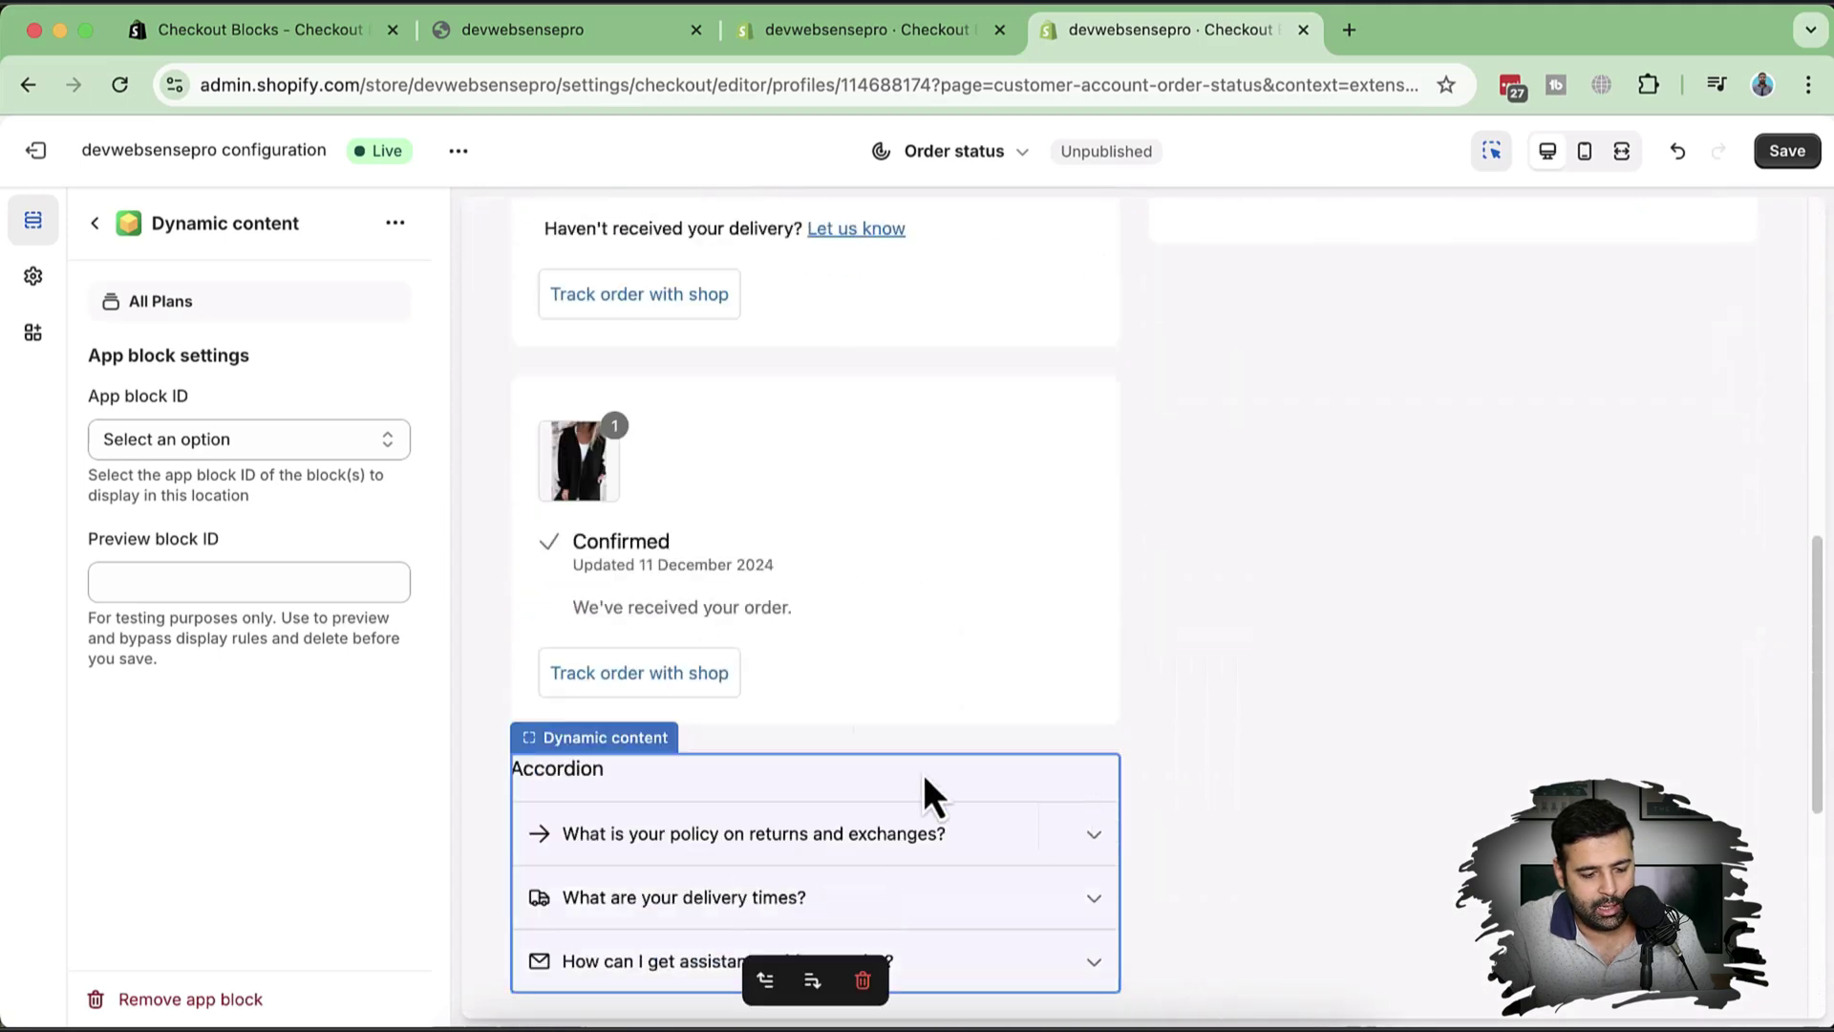
{"action": "left_click", "coordinate": [767, 978]}
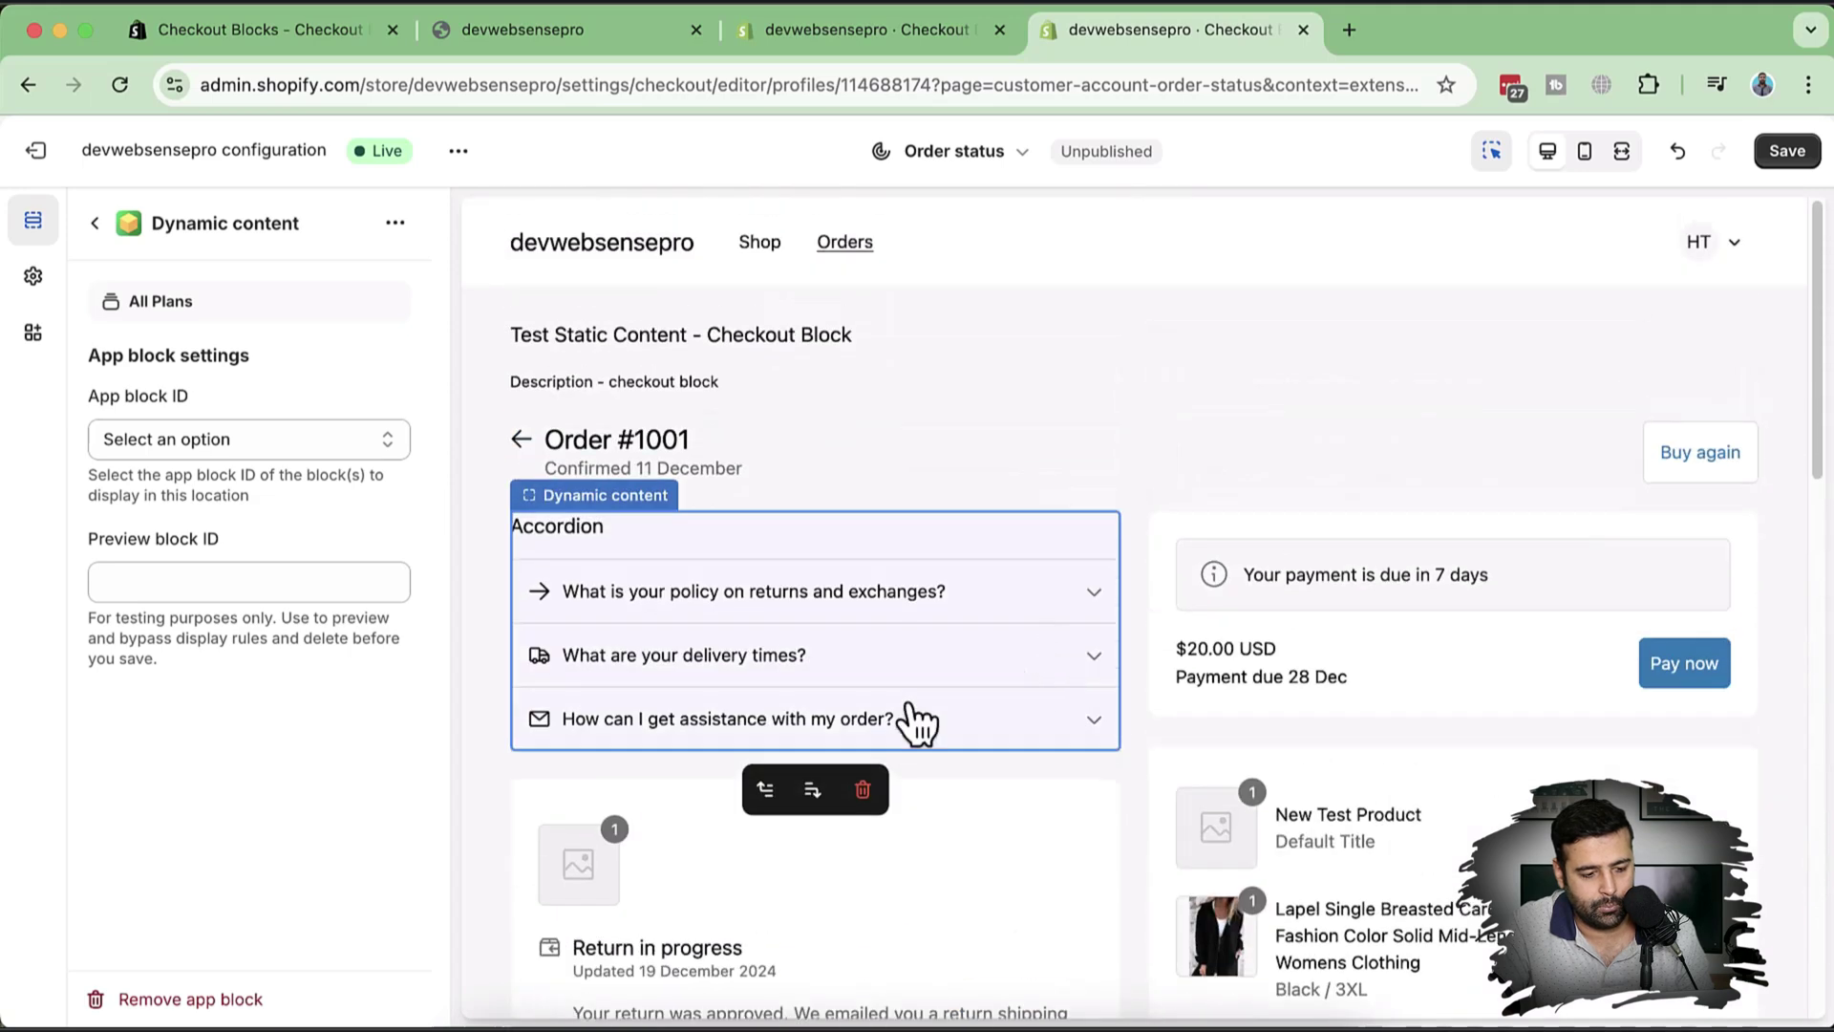
Look through the App block ID options for the Dynamic content block without choosing one.
{"action": "left_click", "coordinate": [363, 441]}
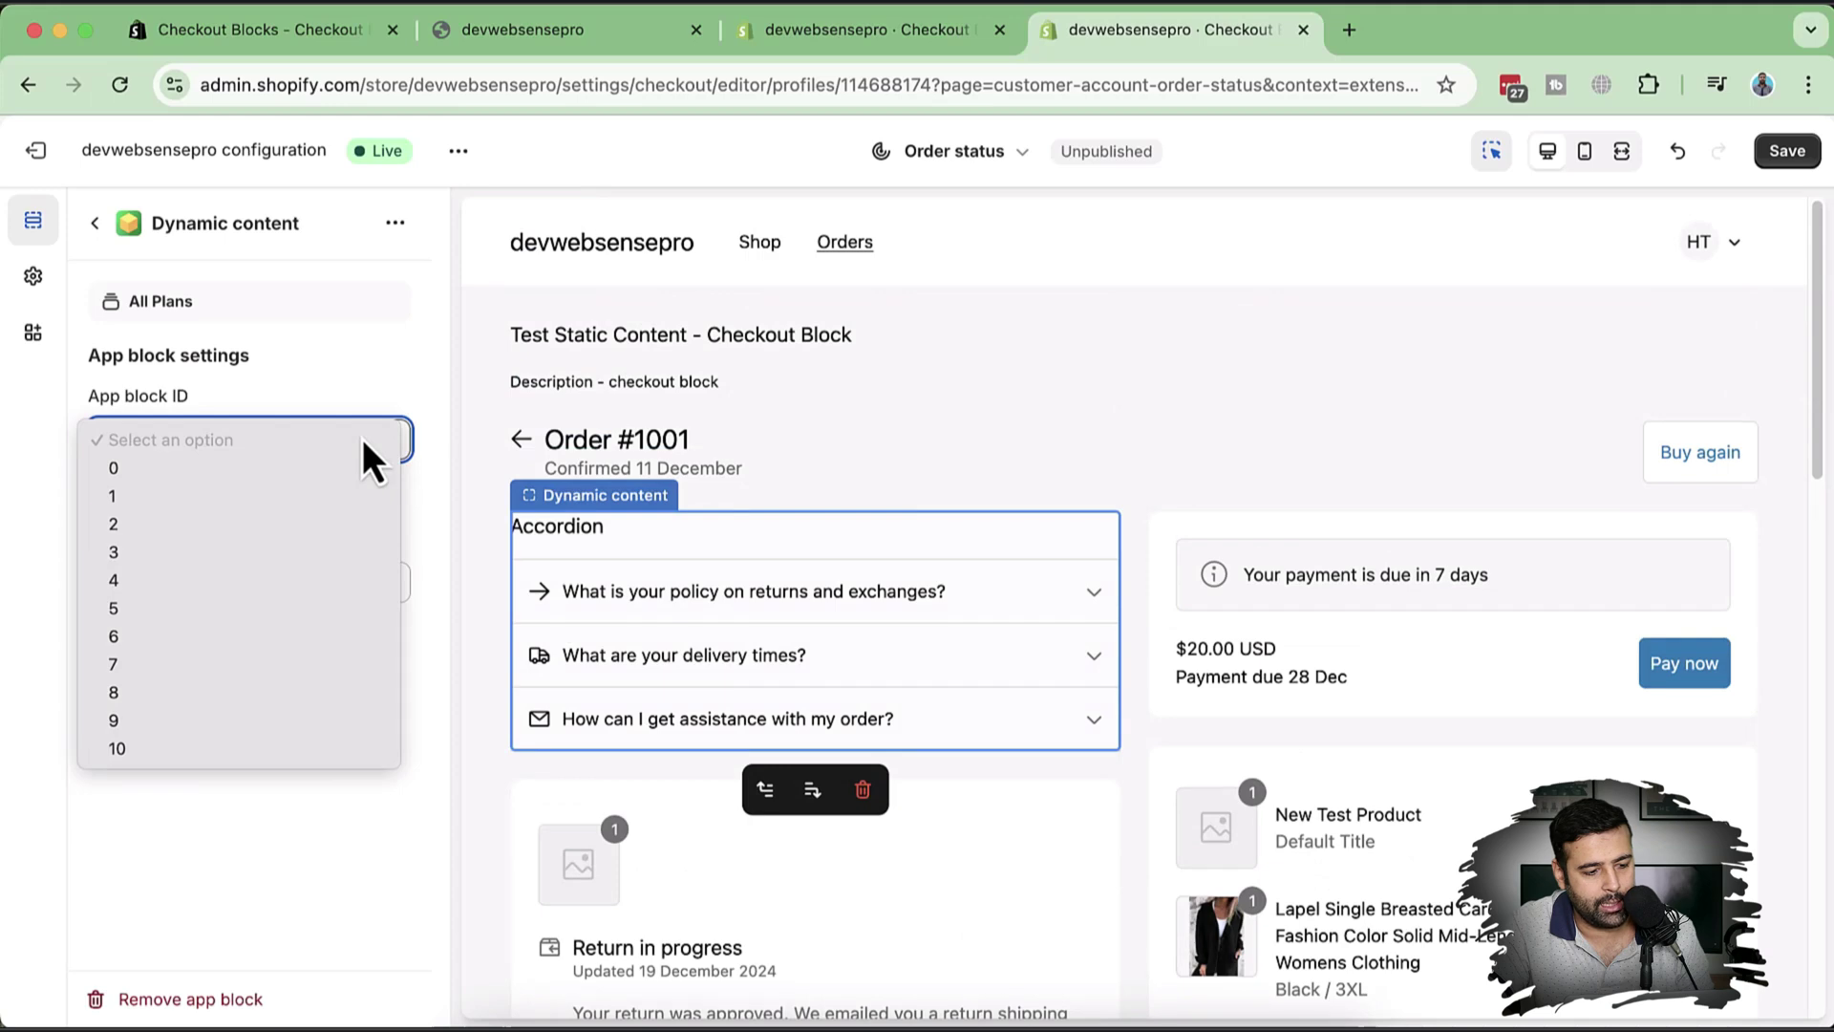
{"action": "left_click", "coordinate": [375, 425]}
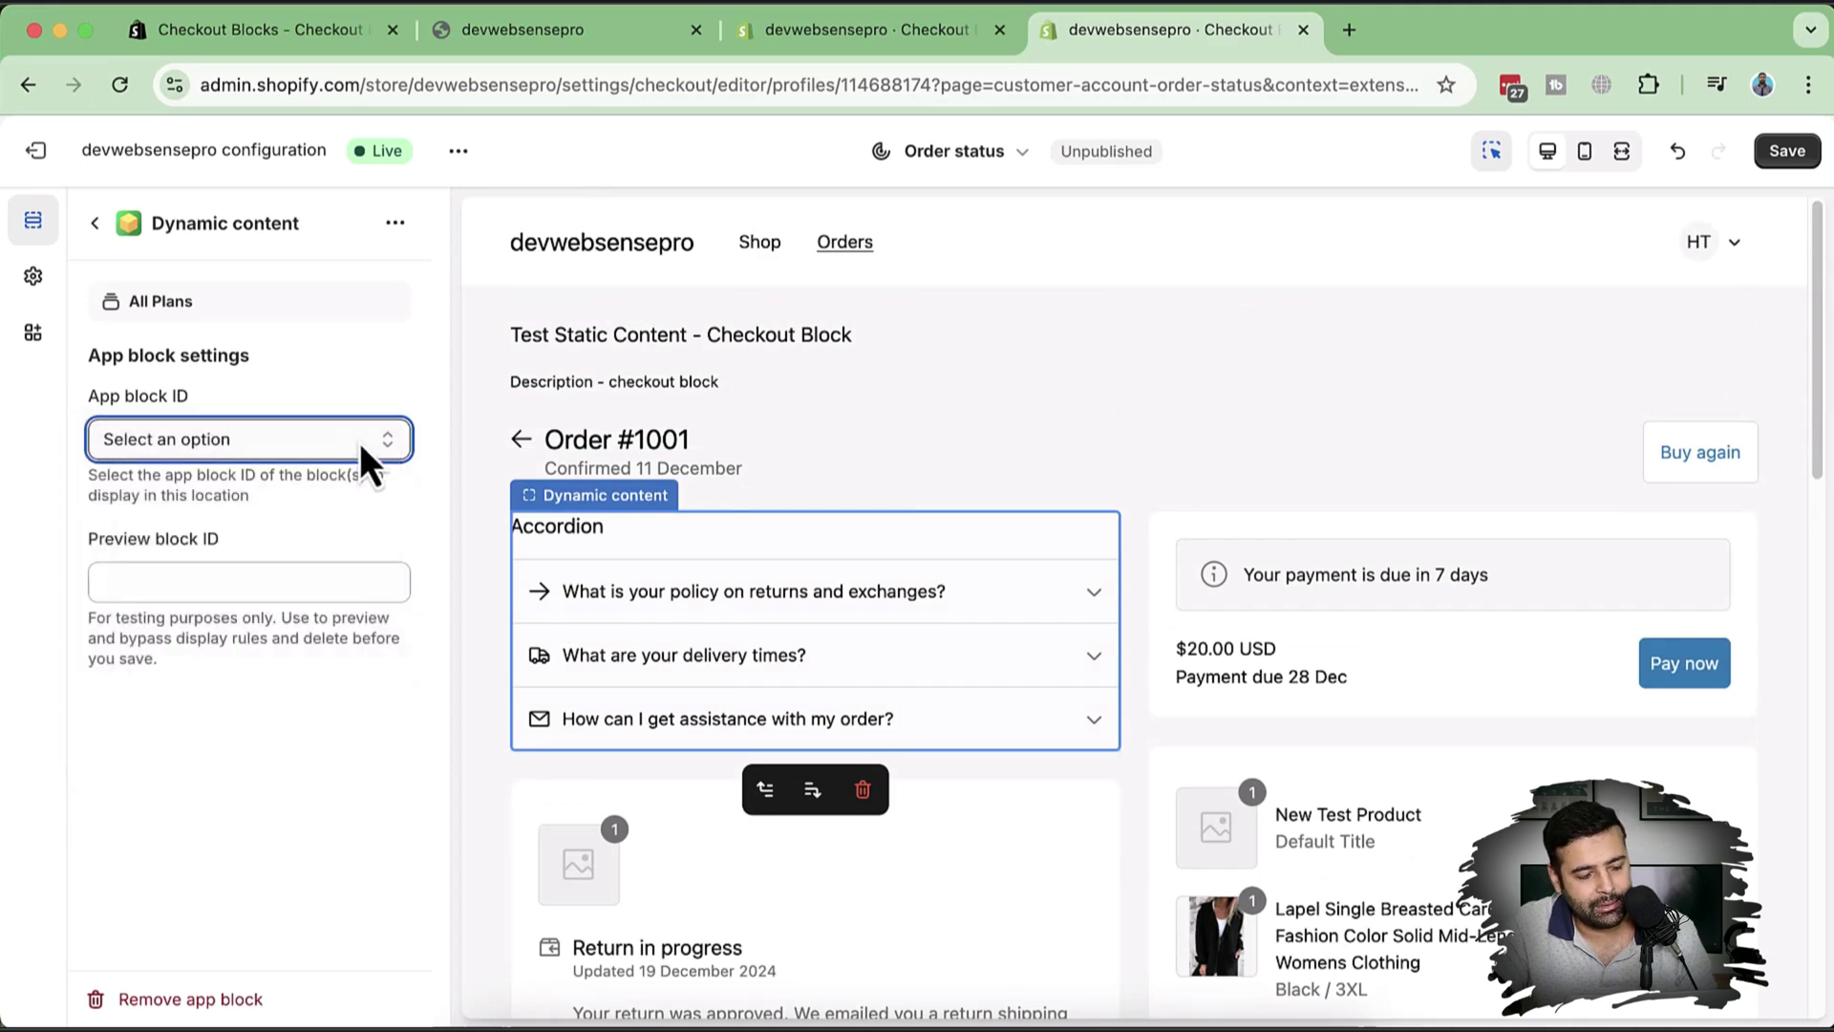
{"action": "left_click", "coordinate": [369, 457]}
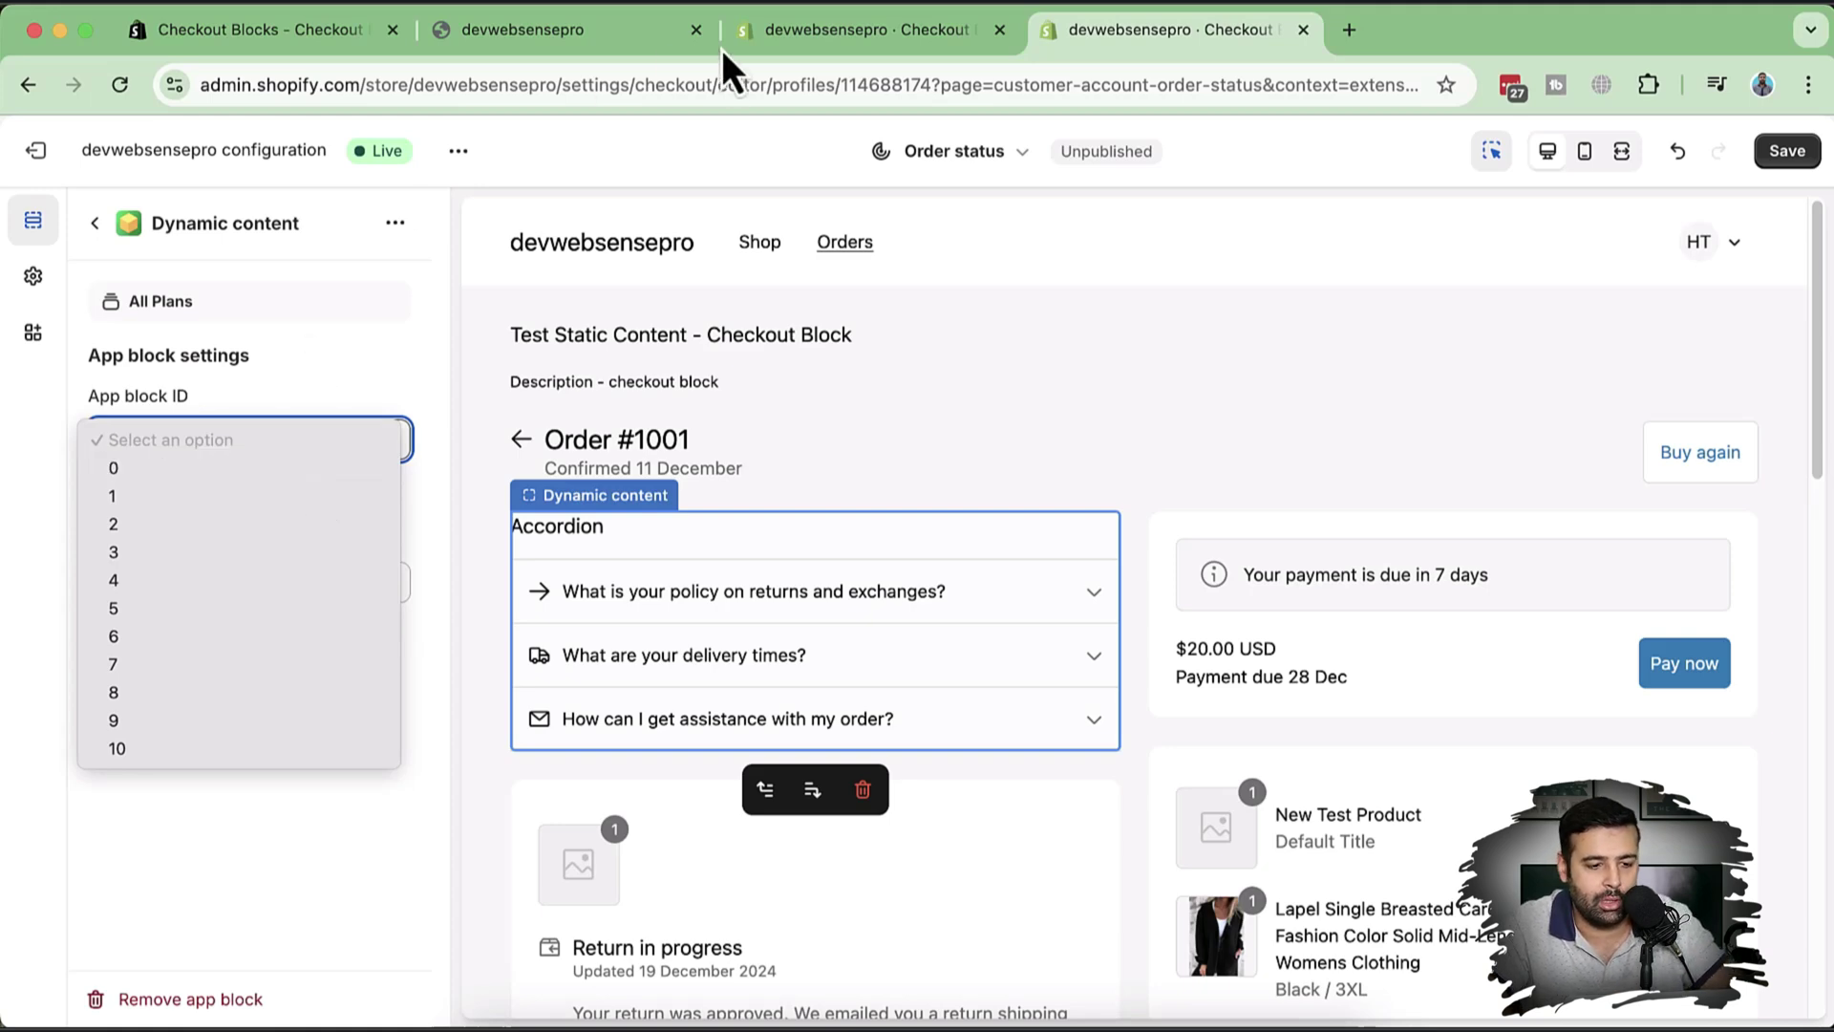
{"action": "left_click", "coordinate": [1138, 439]}
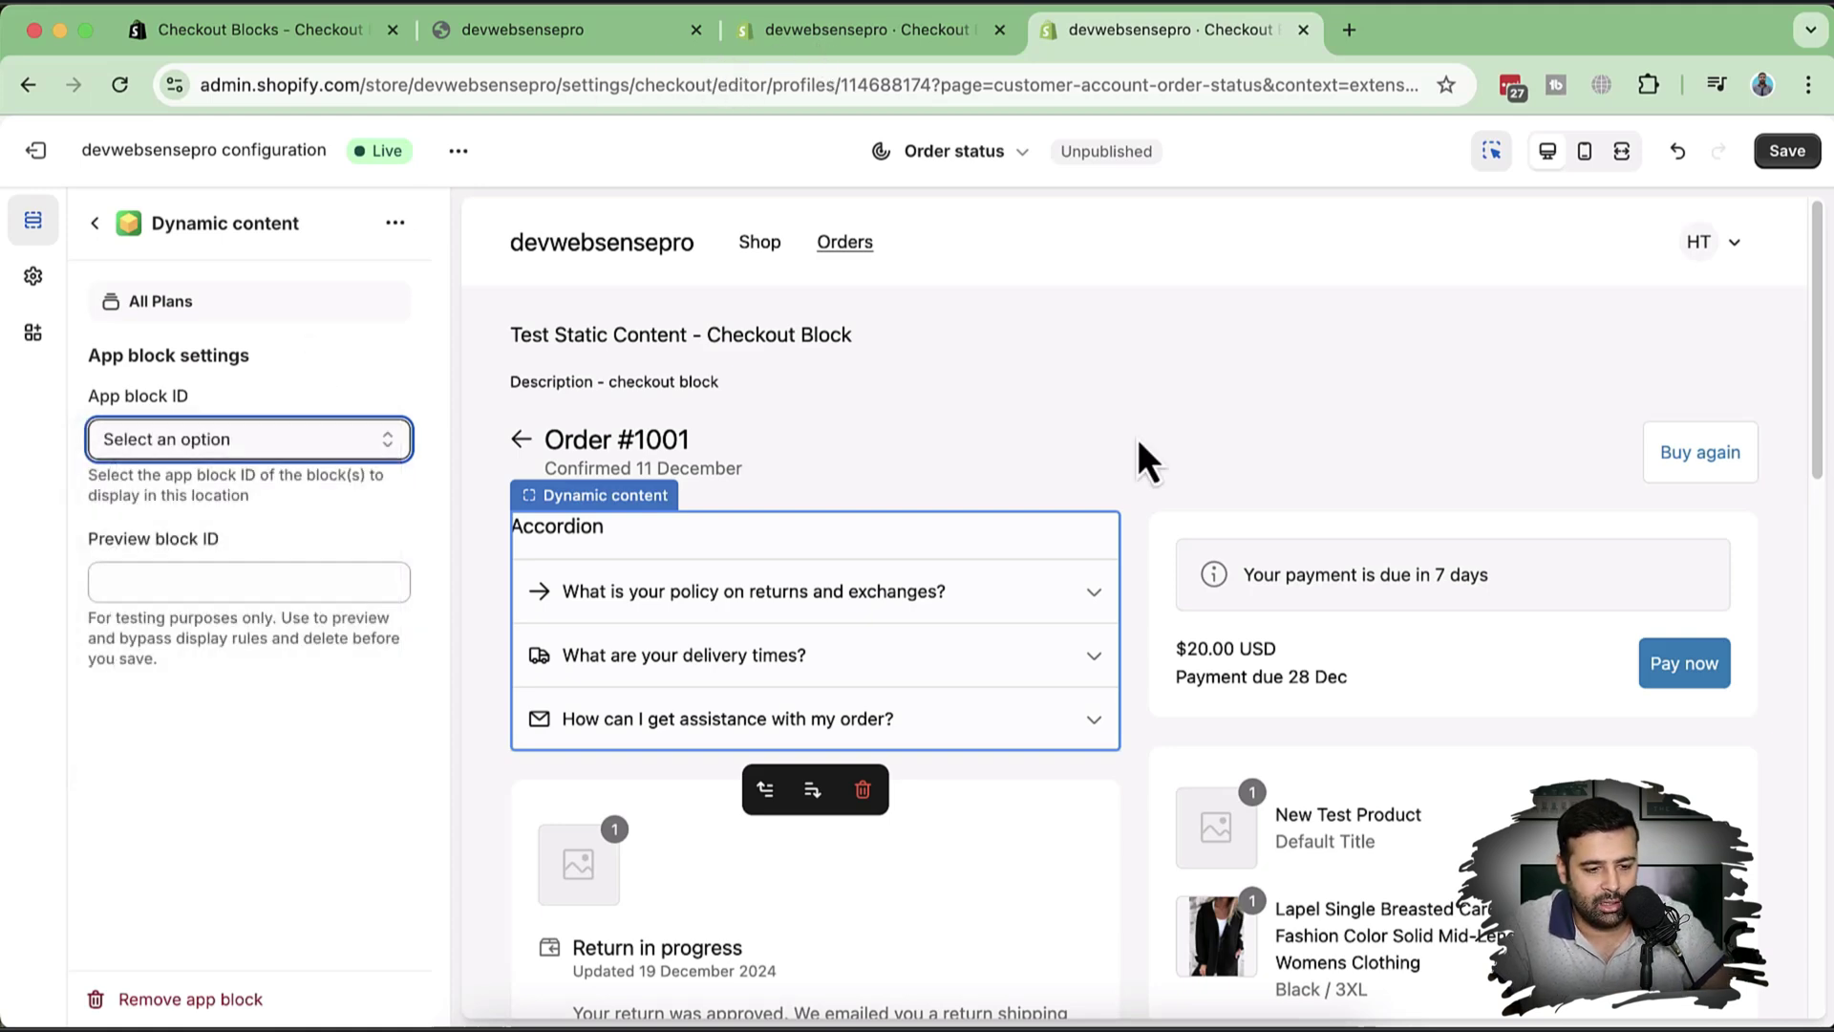
Check the accordion block's App block ID in Checkout Blocks, and return to the checkout editor's Preview block ID setting.
{"action": "left_click", "coordinate": [846, 23]}
{"action": "scroll", "coordinate": [1082, 312], "scroll_direction": "down", "scroll_amount": 10}
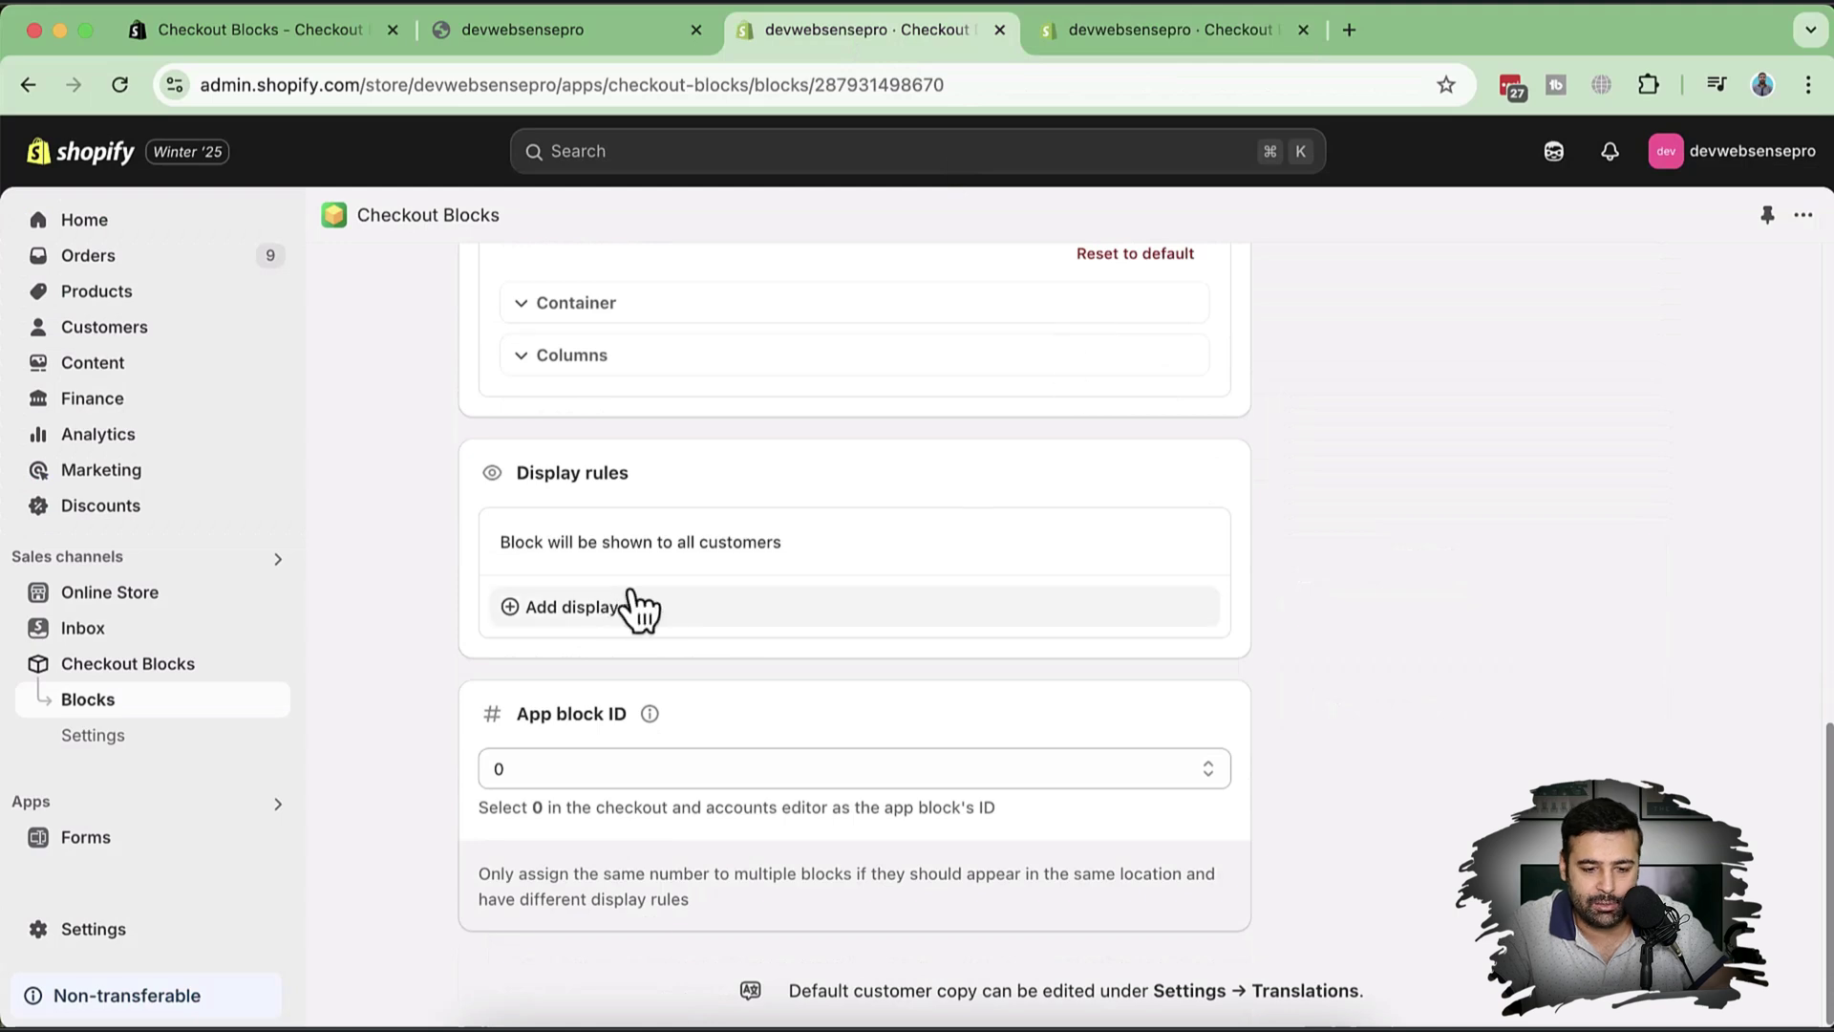
{"action": "left_click", "coordinate": [1132, 39]}
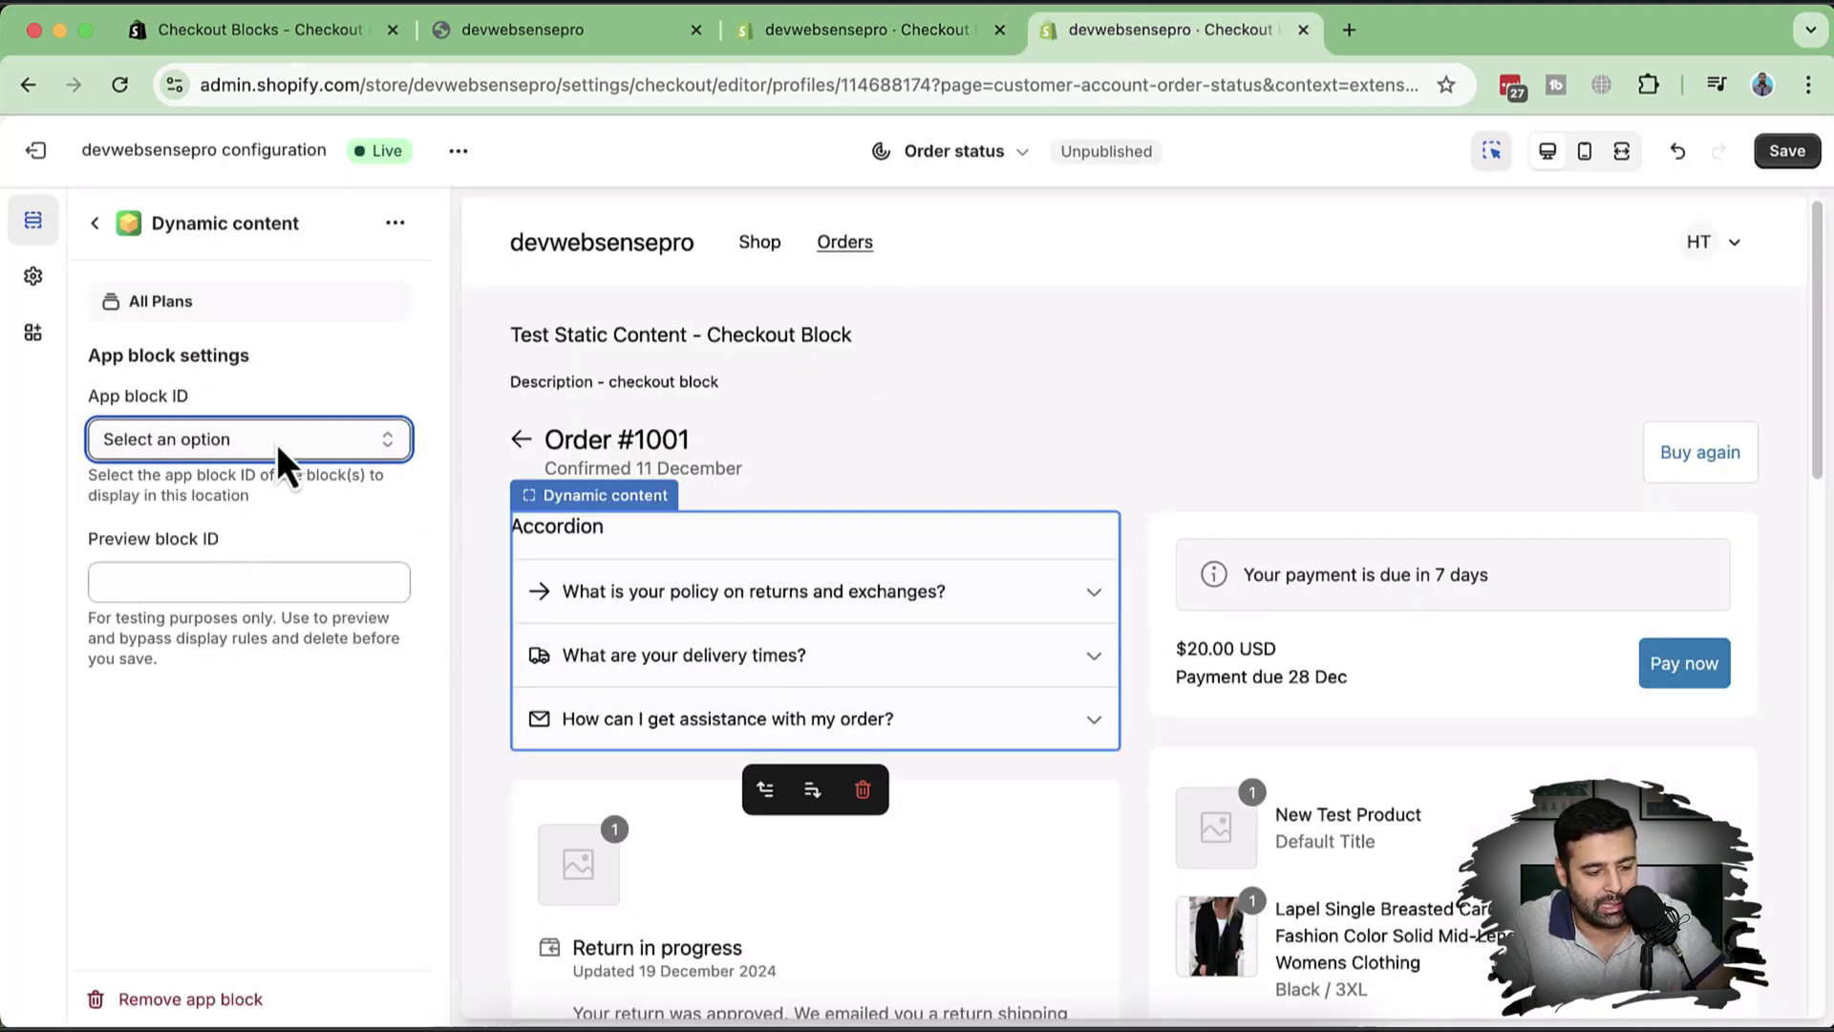
{"action": "left_click", "coordinate": [203, 582]}
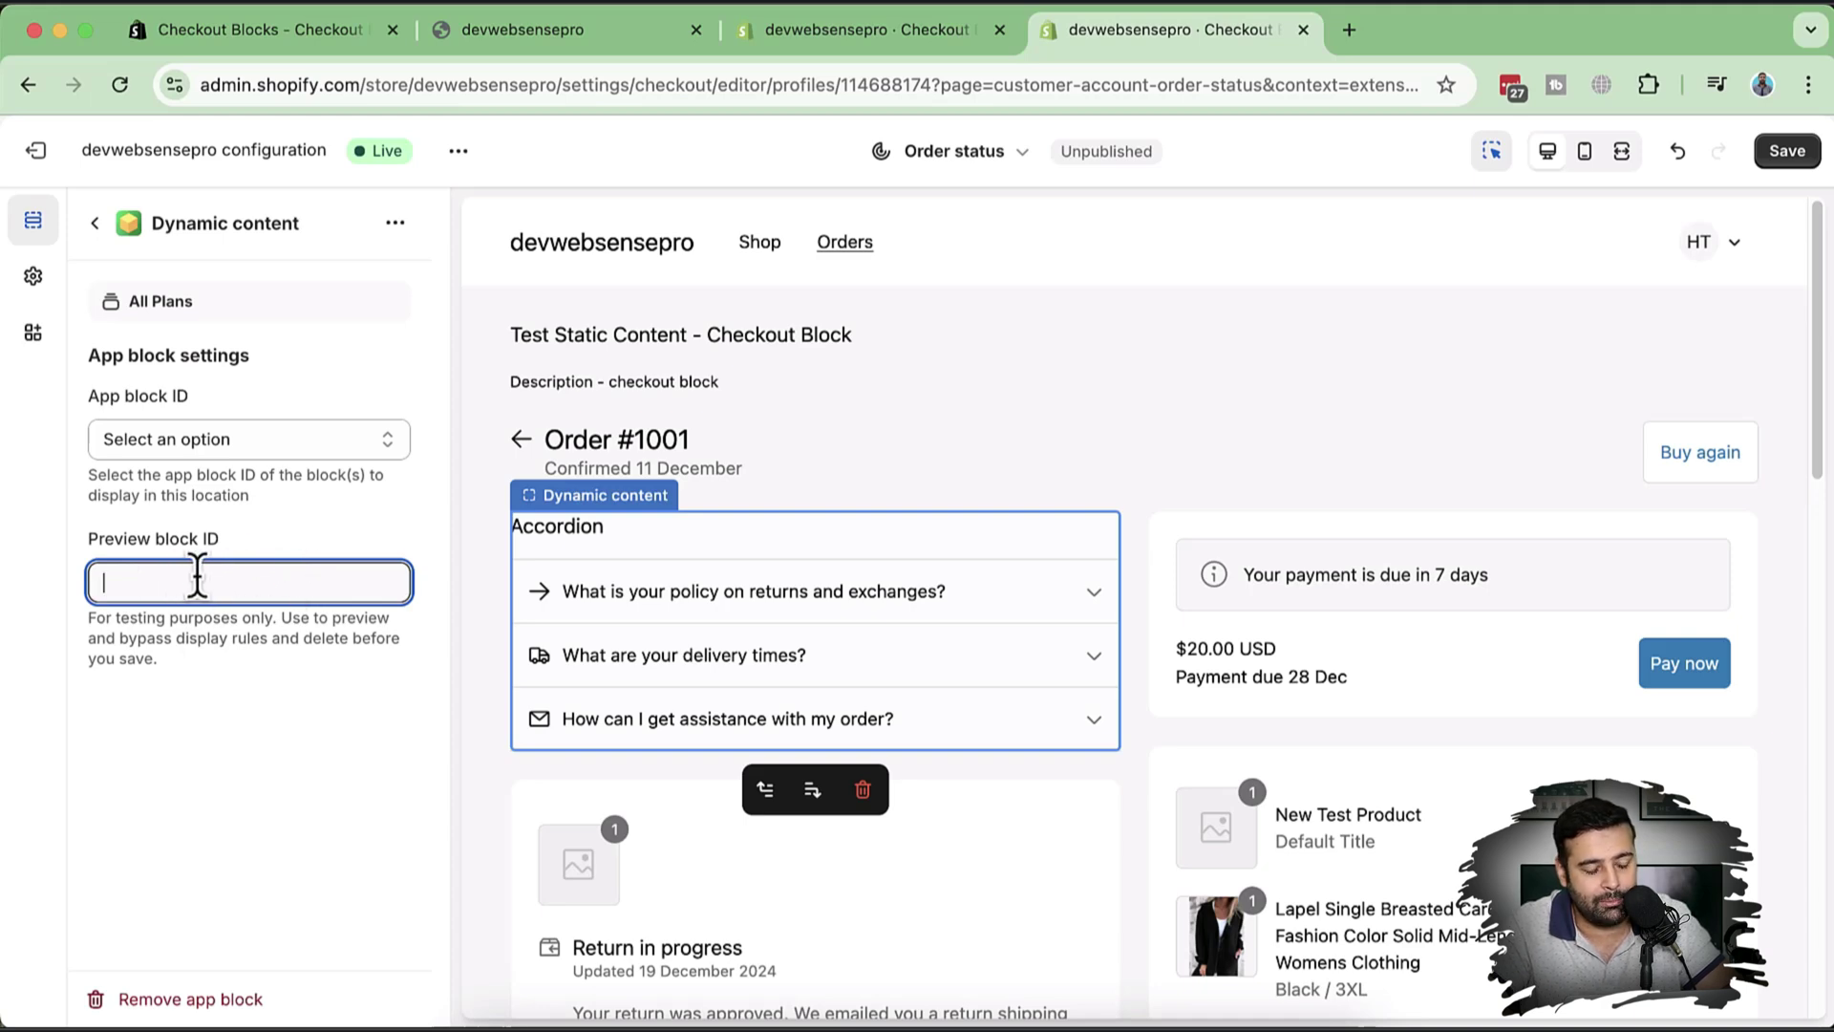
Review the App block ID choices in the accordion block's Checkout Blocks settings, leaving the selection at 0.
{"action": "left_click", "coordinate": [901, 43]}
{"action": "scroll", "coordinate": [1072, 390], "scroll_direction": "up", "scroll_amount": 8}
{"action": "scroll", "coordinate": [1074, 396], "scroll_direction": "down", "scroll_amount": 8}
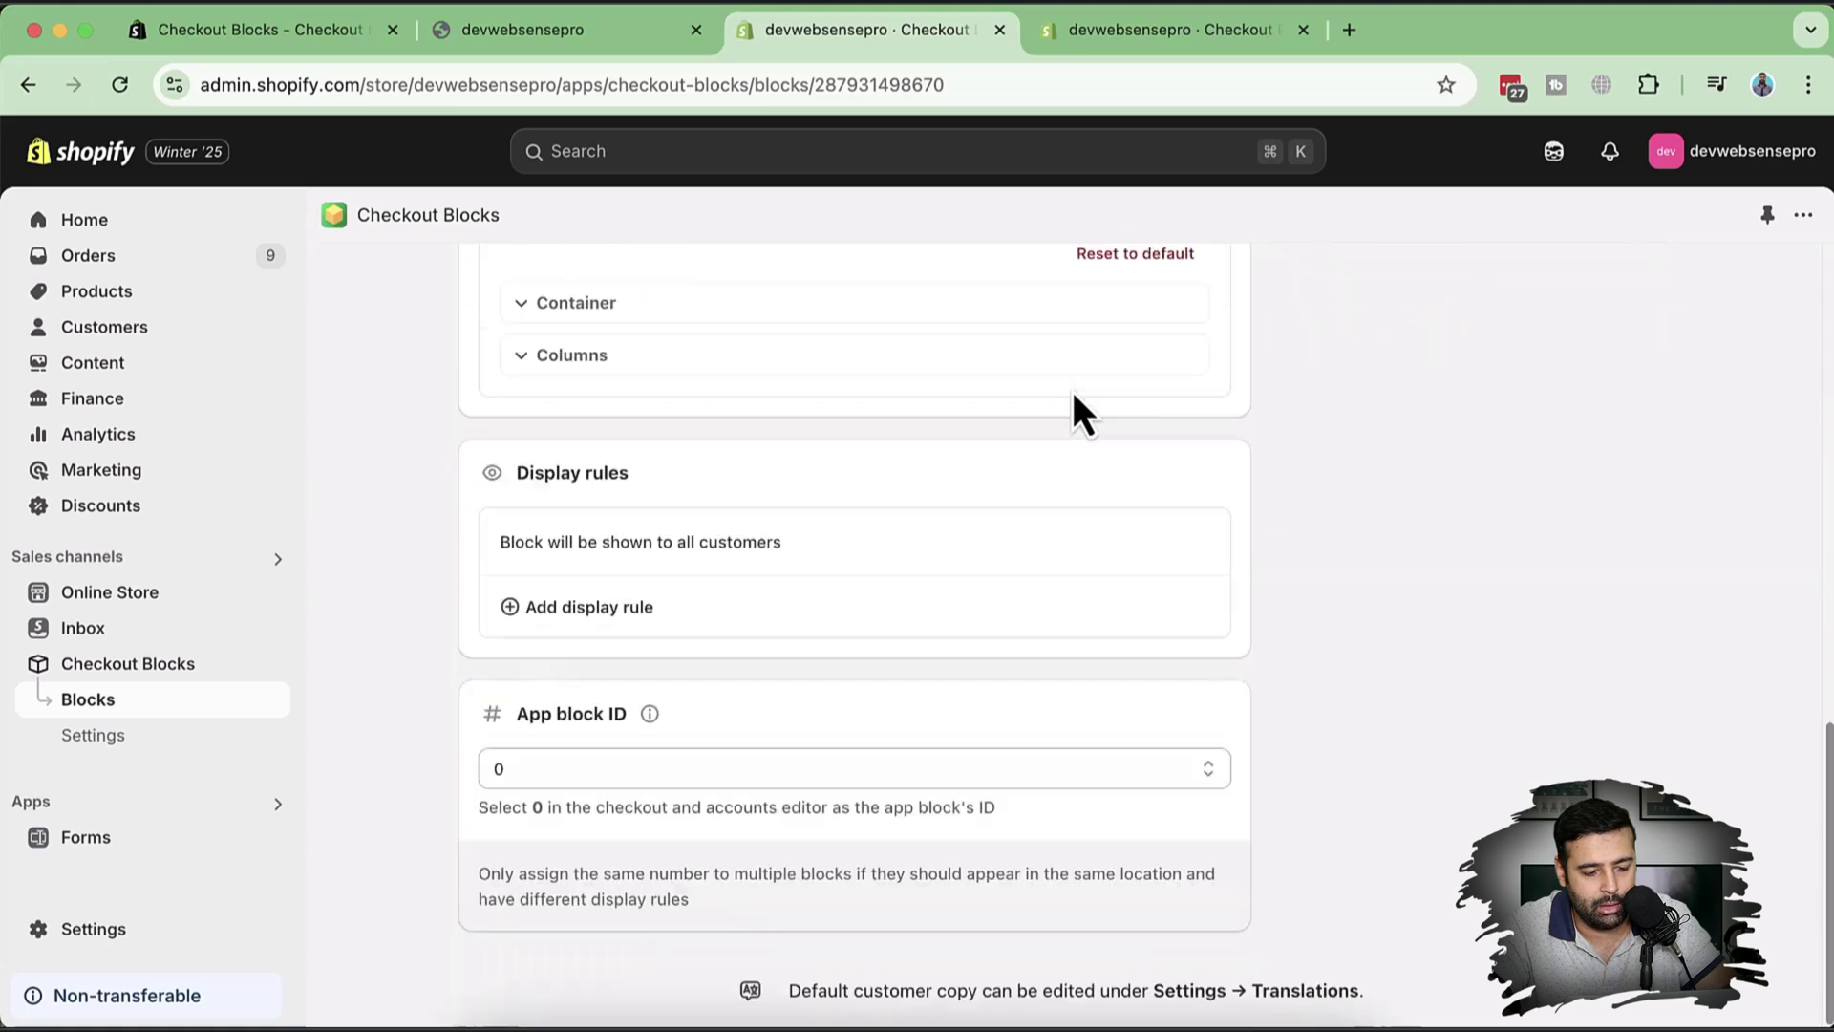
{"action": "left_click", "coordinate": [626, 769]}
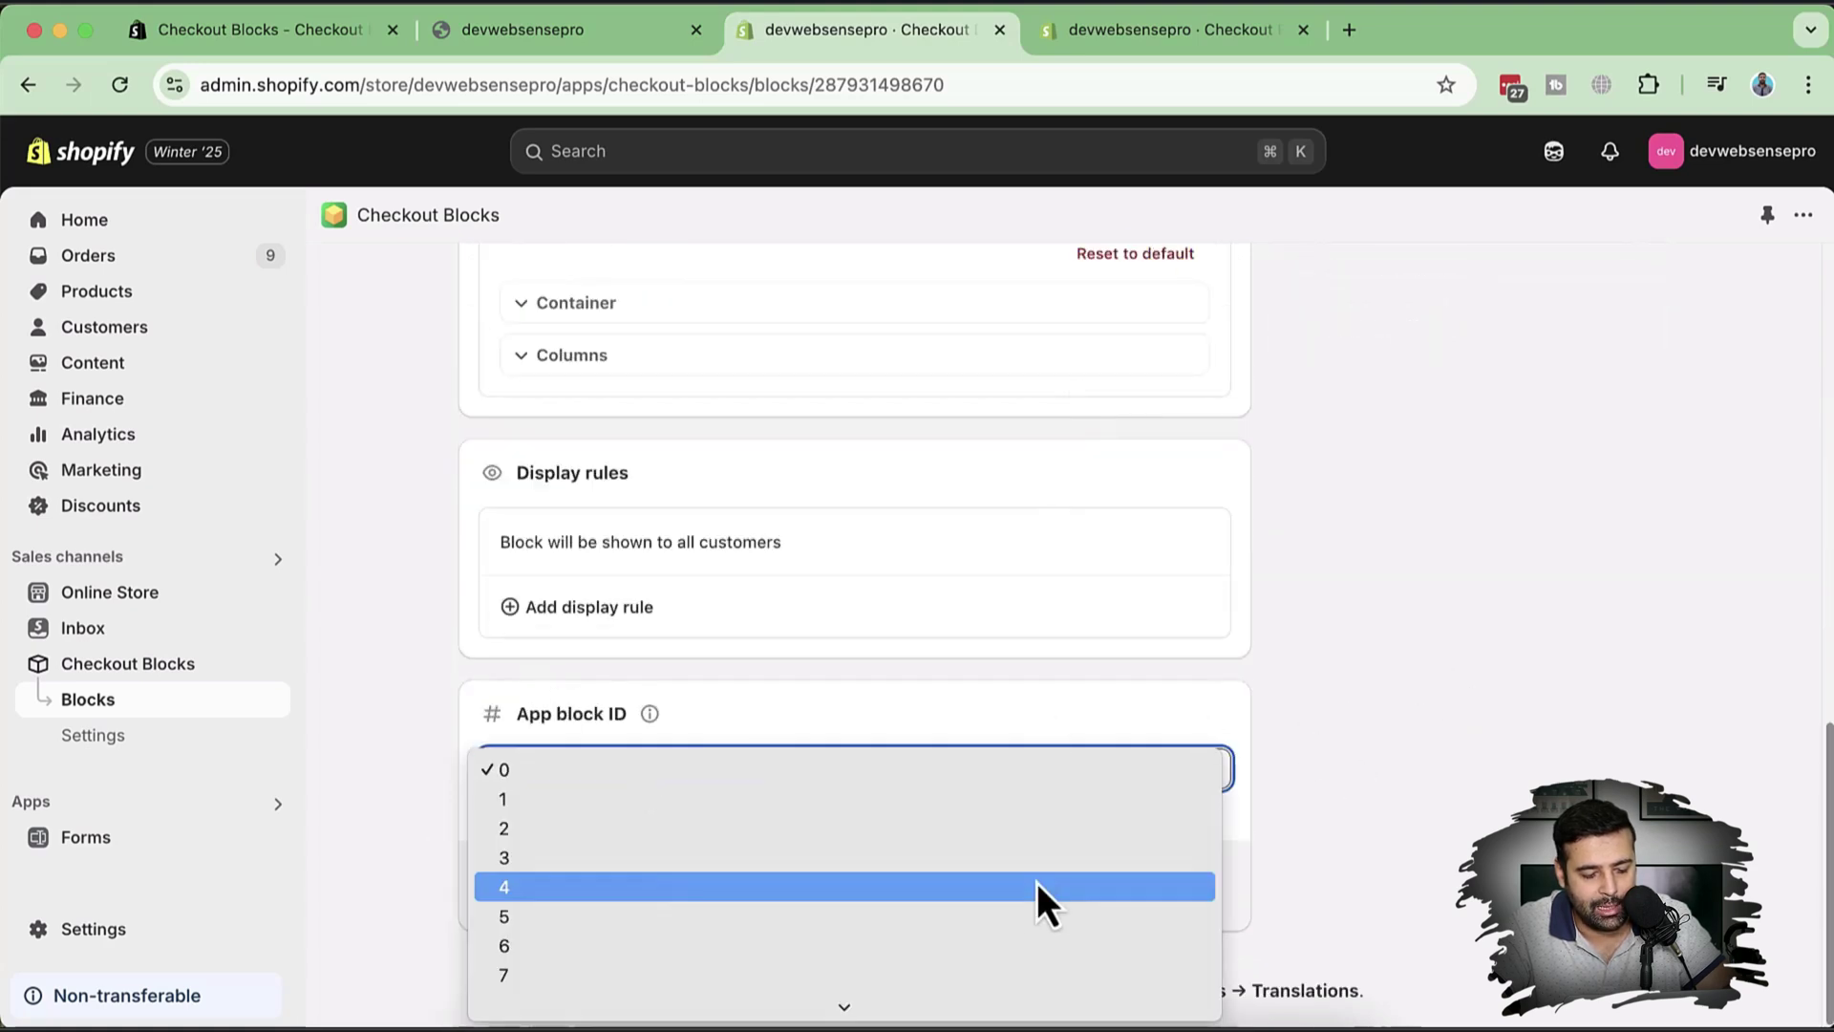
{"action": "scroll", "coordinate": [1037, 885], "scroll_direction": "down", "scroll_amount": 2}
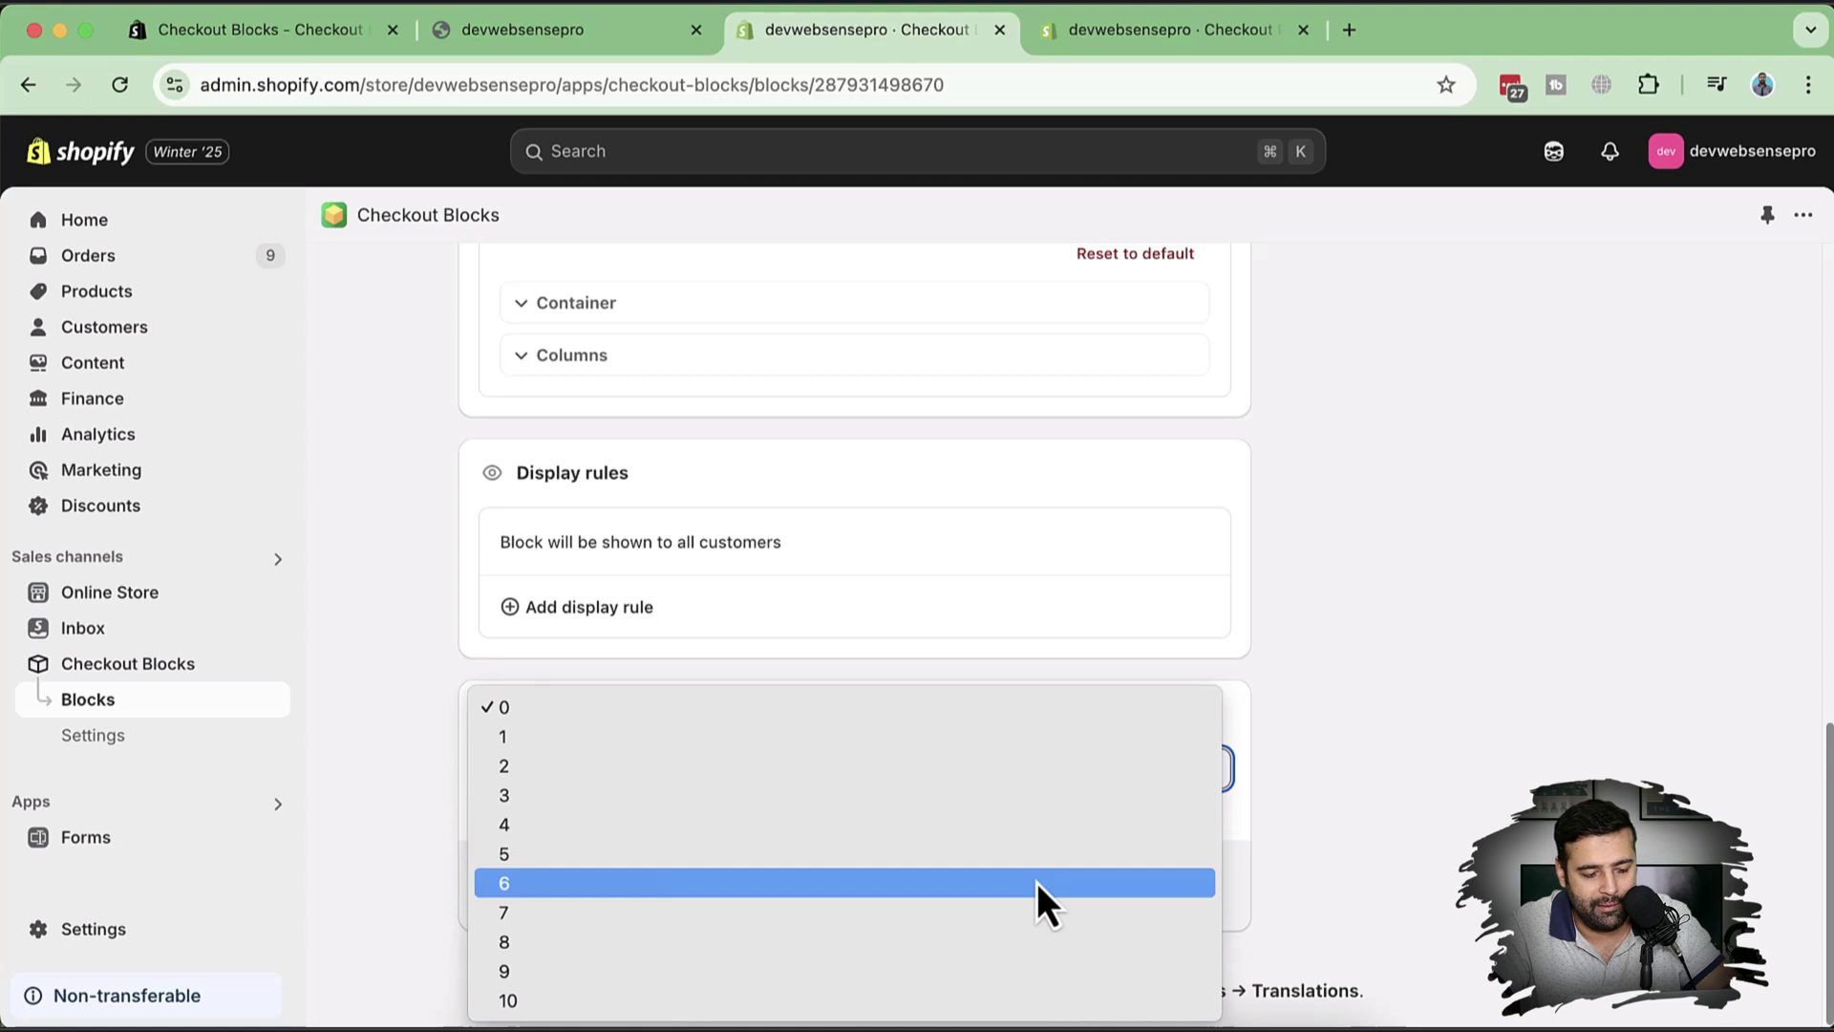
{"action": "left_click", "coordinate": [1545, 695]}
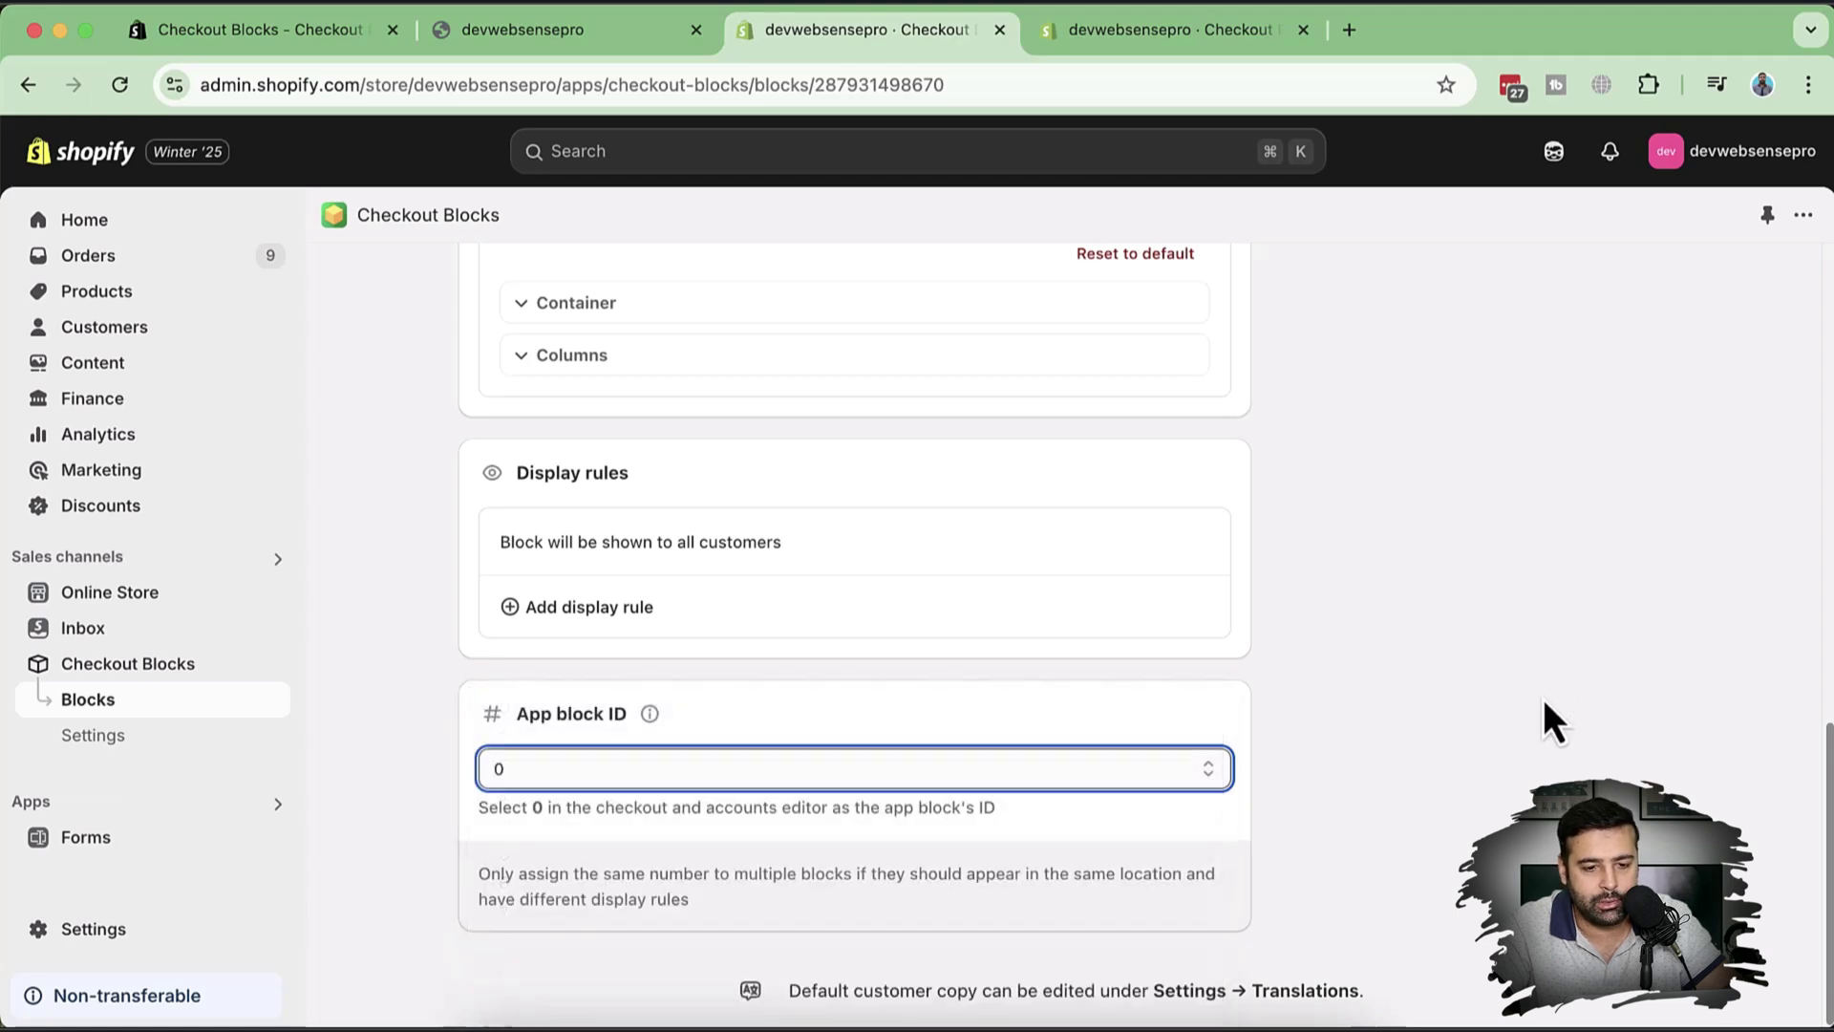
Expand the returns and exchanges question in the checkout editor's accordion preview, and save the Order status page.
{"action": "left_click", "coordinate": [1173, 39]}
{"action": "scroll", "coordinate": [1172, 483], "scroll_direction": "down", "scroll_amount": 5}
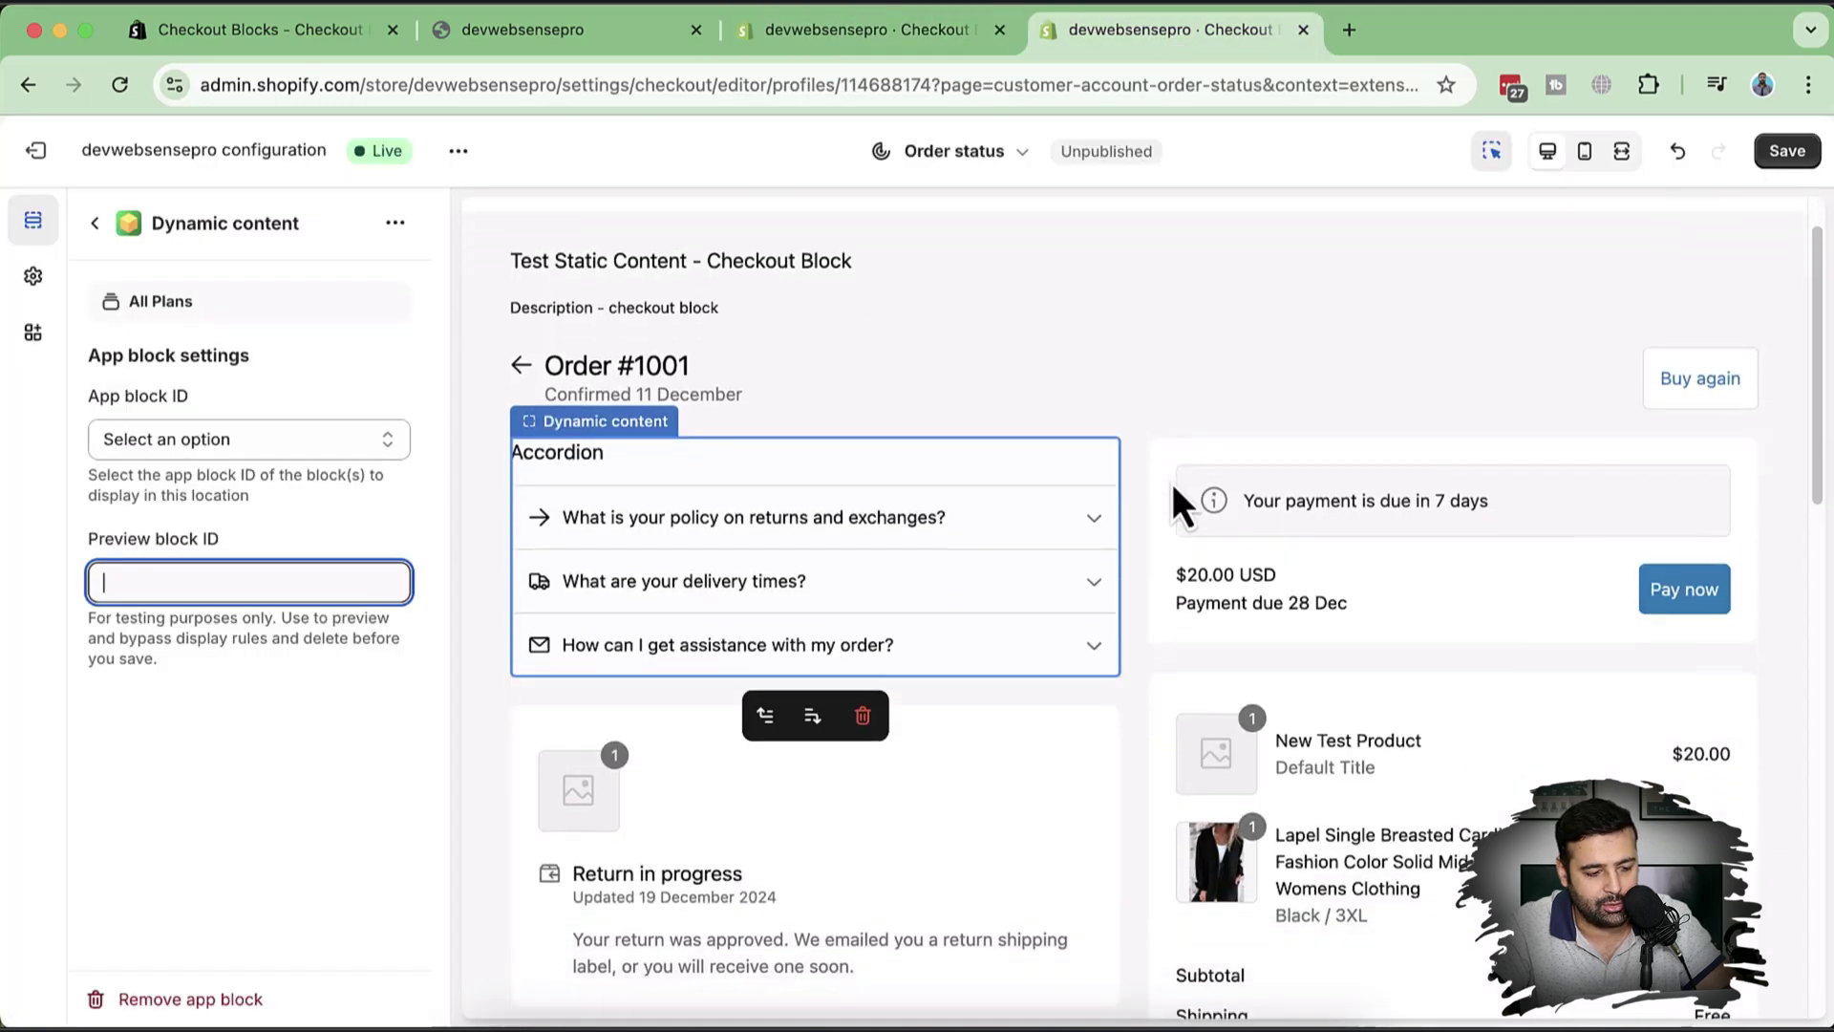
{"action": "scroll", "coordinate": [1172, 483], "scroll_direction": "up", "scroll_amount": 5}
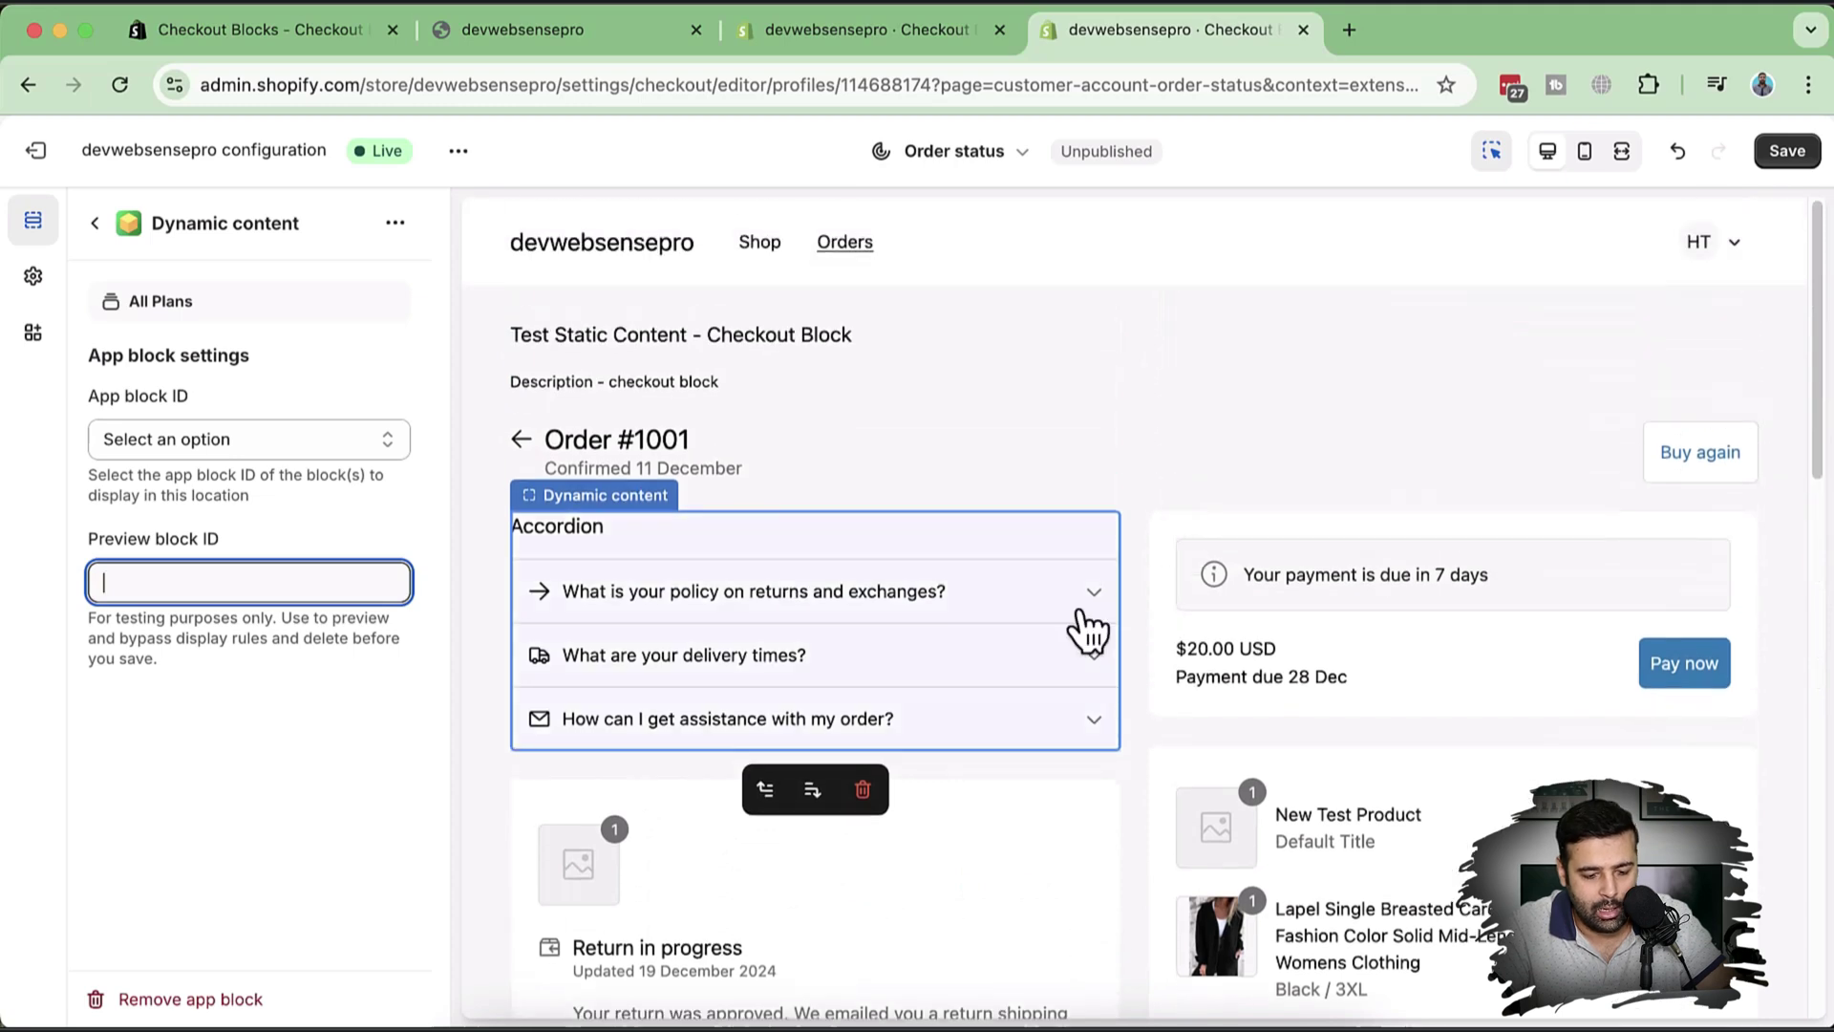
{"action": "left_click", "coordinate": [1097, 593]}
{"action": "scroll", "coordinate": [1076, 484], "scroll_direction": "down", "scroll_amount": 1}
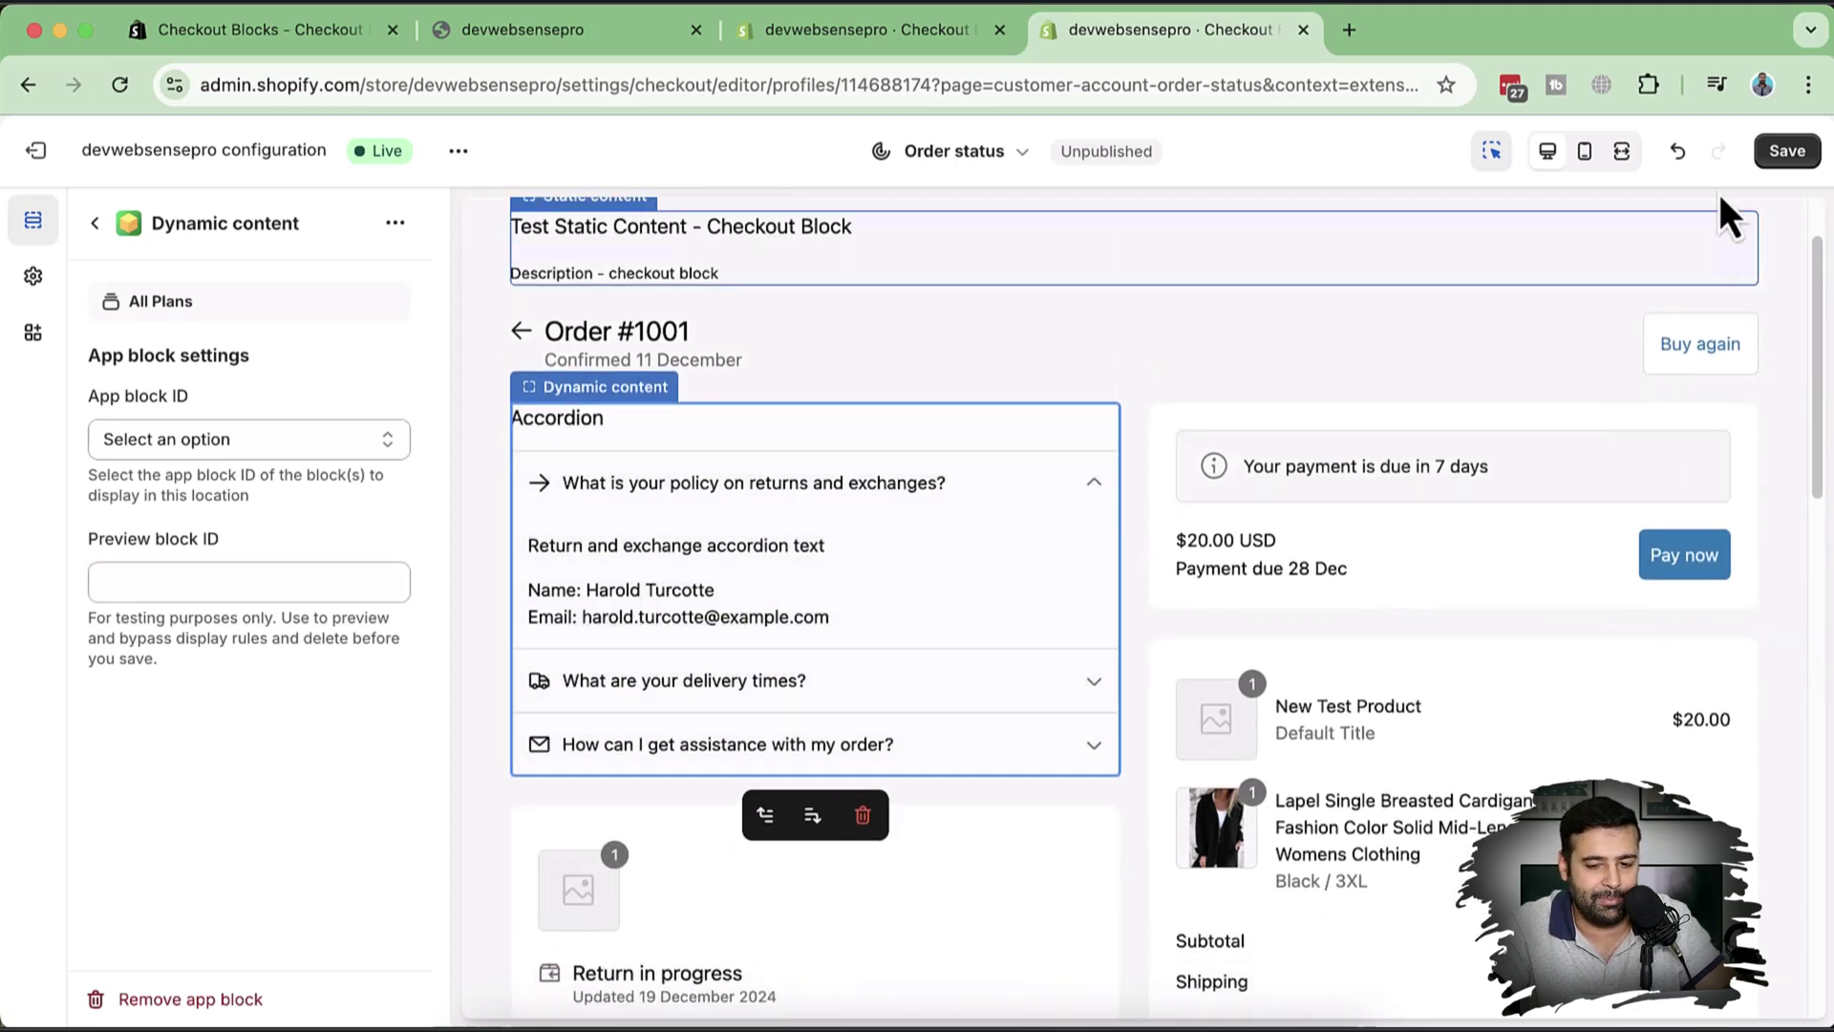
{"action": "left_click", "coordinate": [1786, 151]}
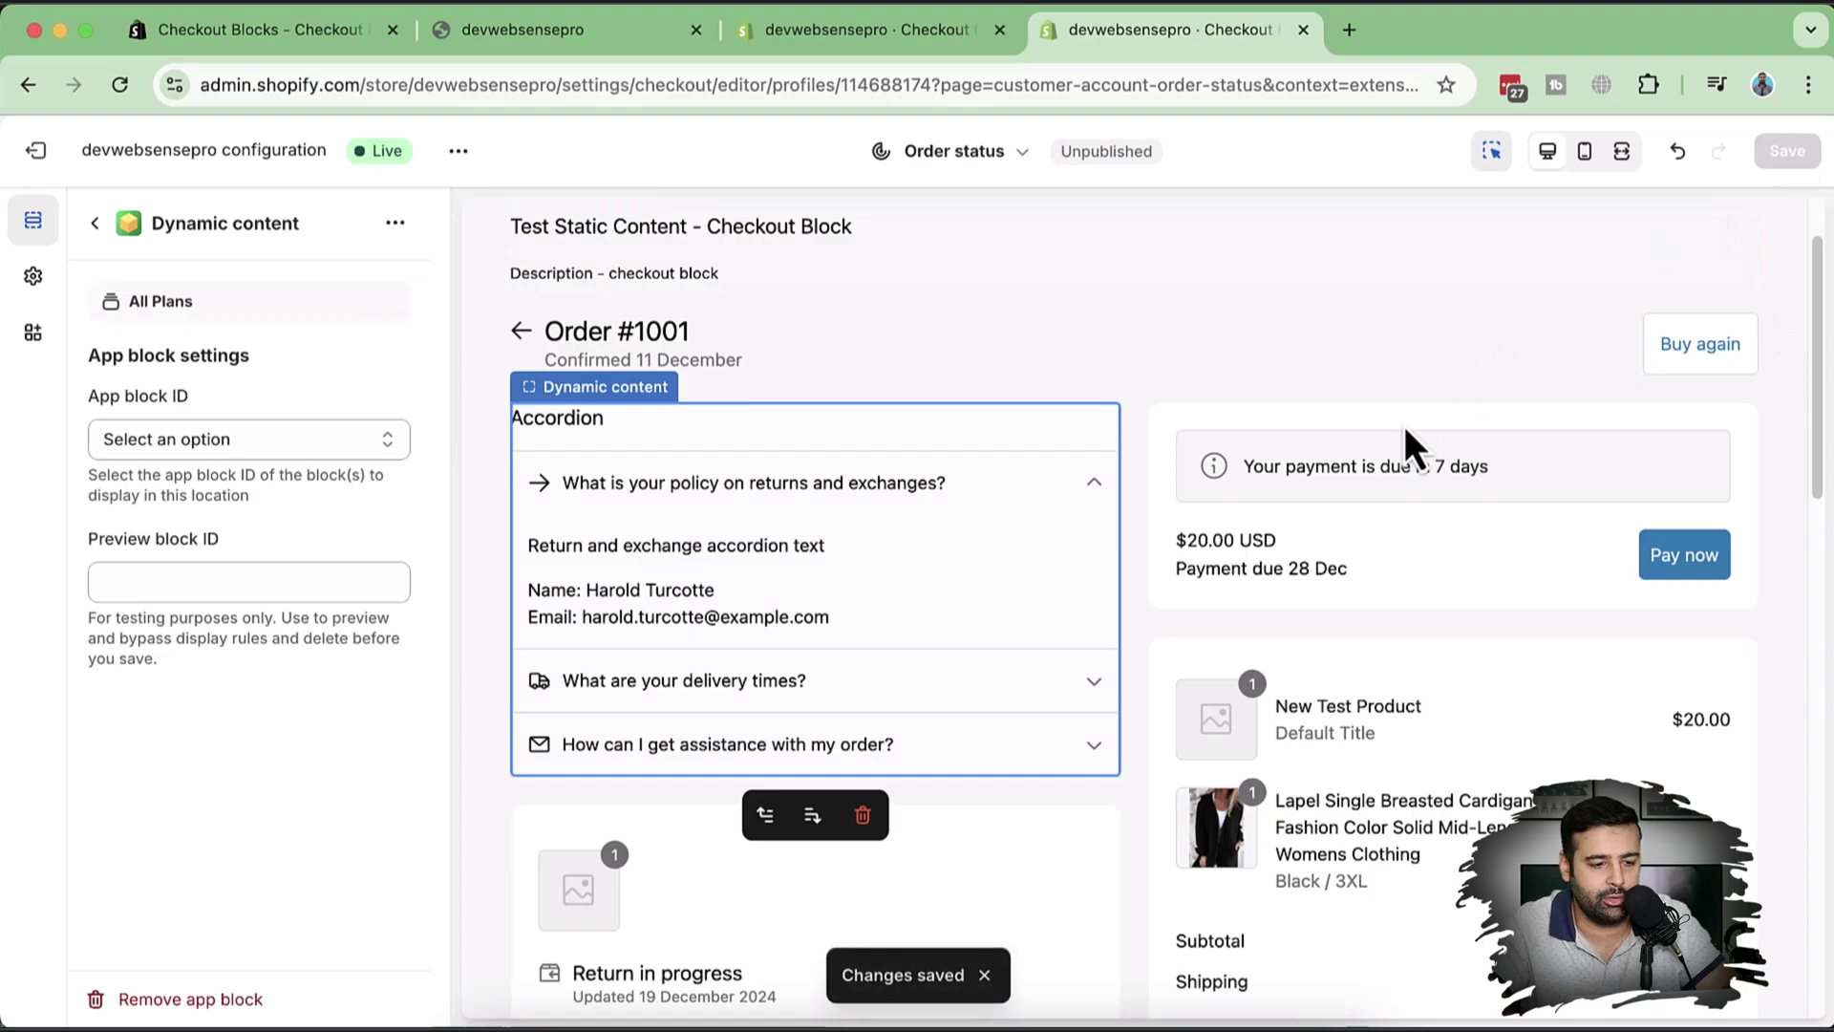
Switch to the online storefront and open the Nike Drill Top - Men's product page.
{"action": "left_click", "coordinate": [857, 48]}
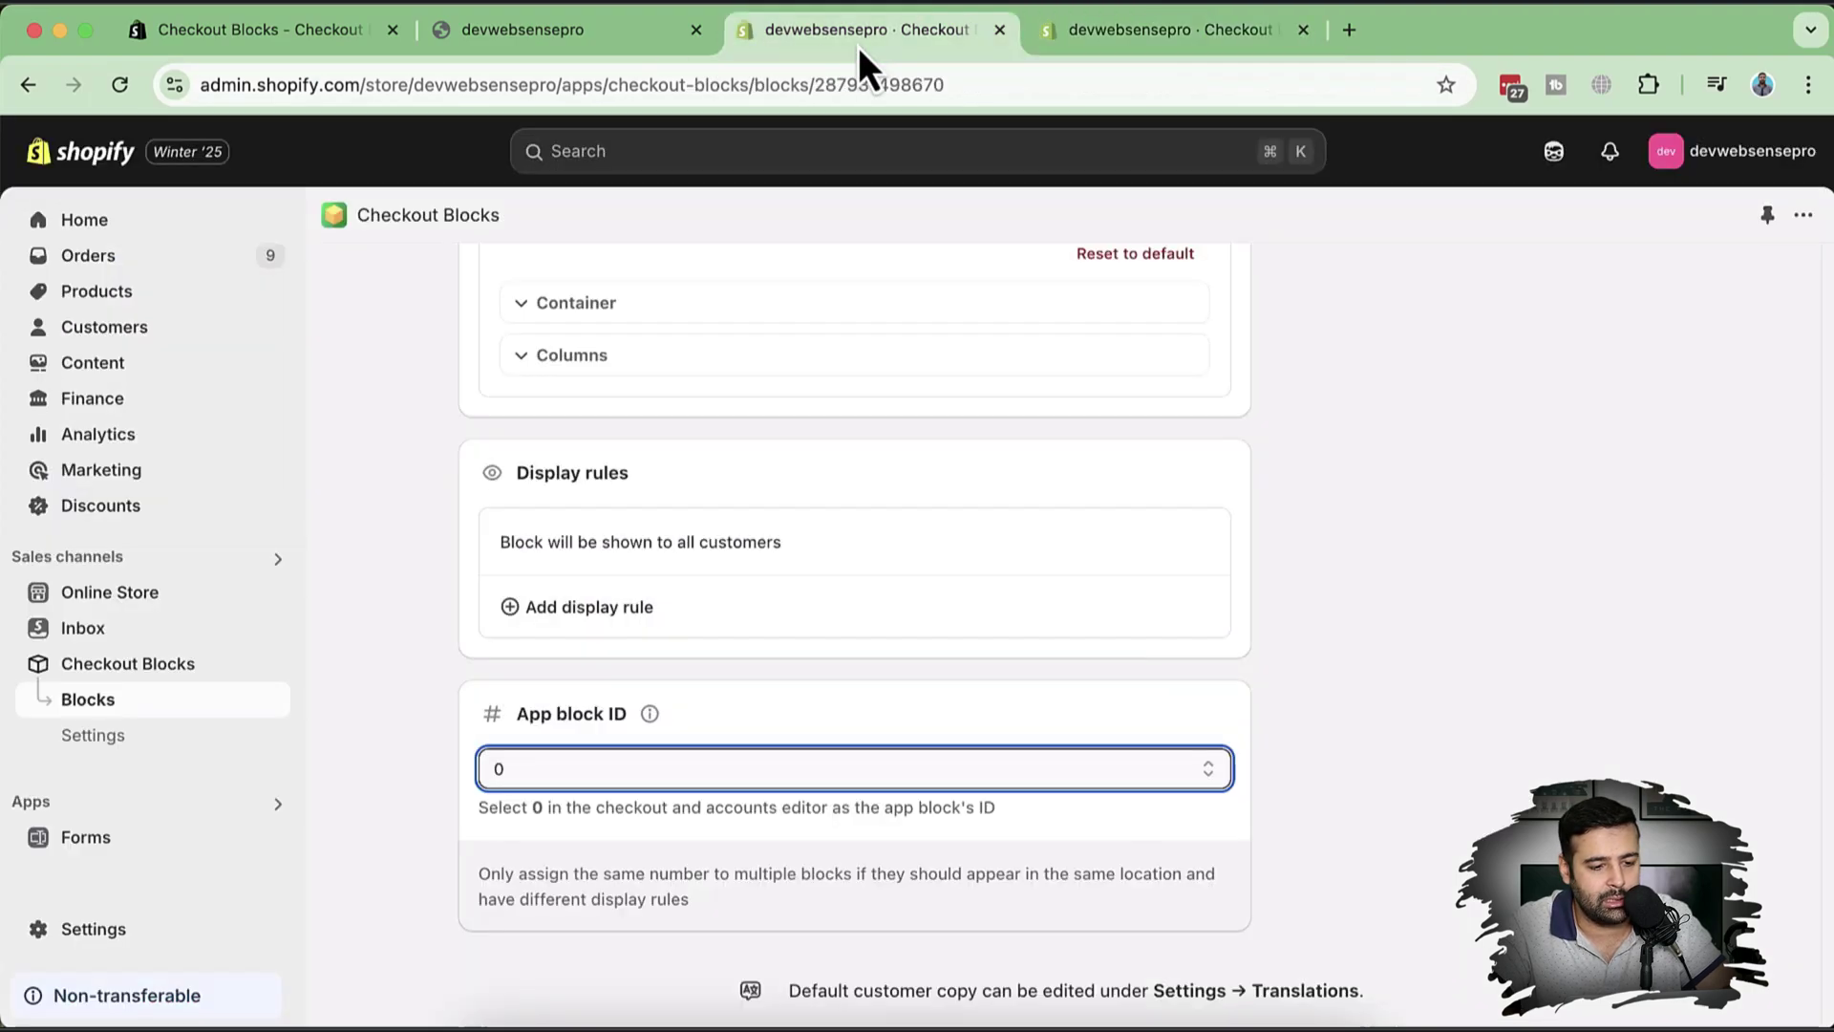
{"action": "left_click", "coordinate": [615, 21]}
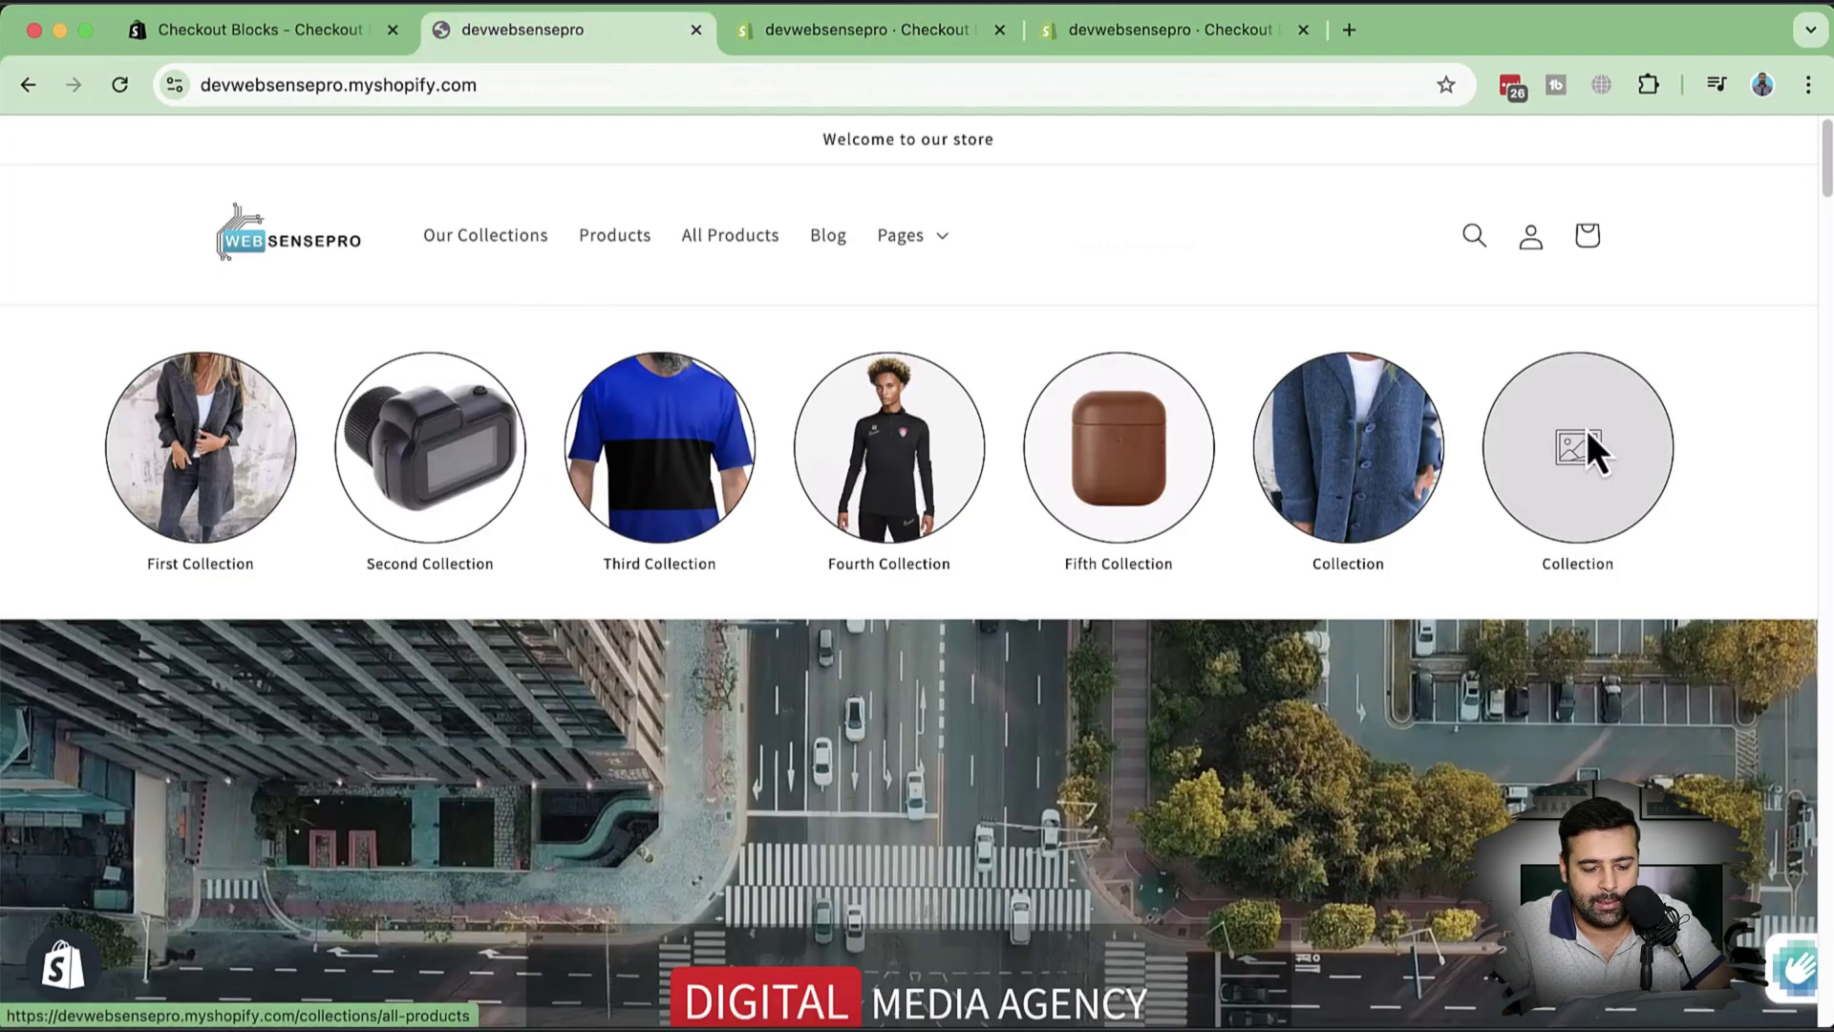
{"action": "scroll", "coordinate": [1695, 472], "scroll_direction": "down", "scroll_amount": 10}
{"action": "scroll", "coordinate": [1703, 492], "scroll_direction": "down", "scroll_amount": 4}
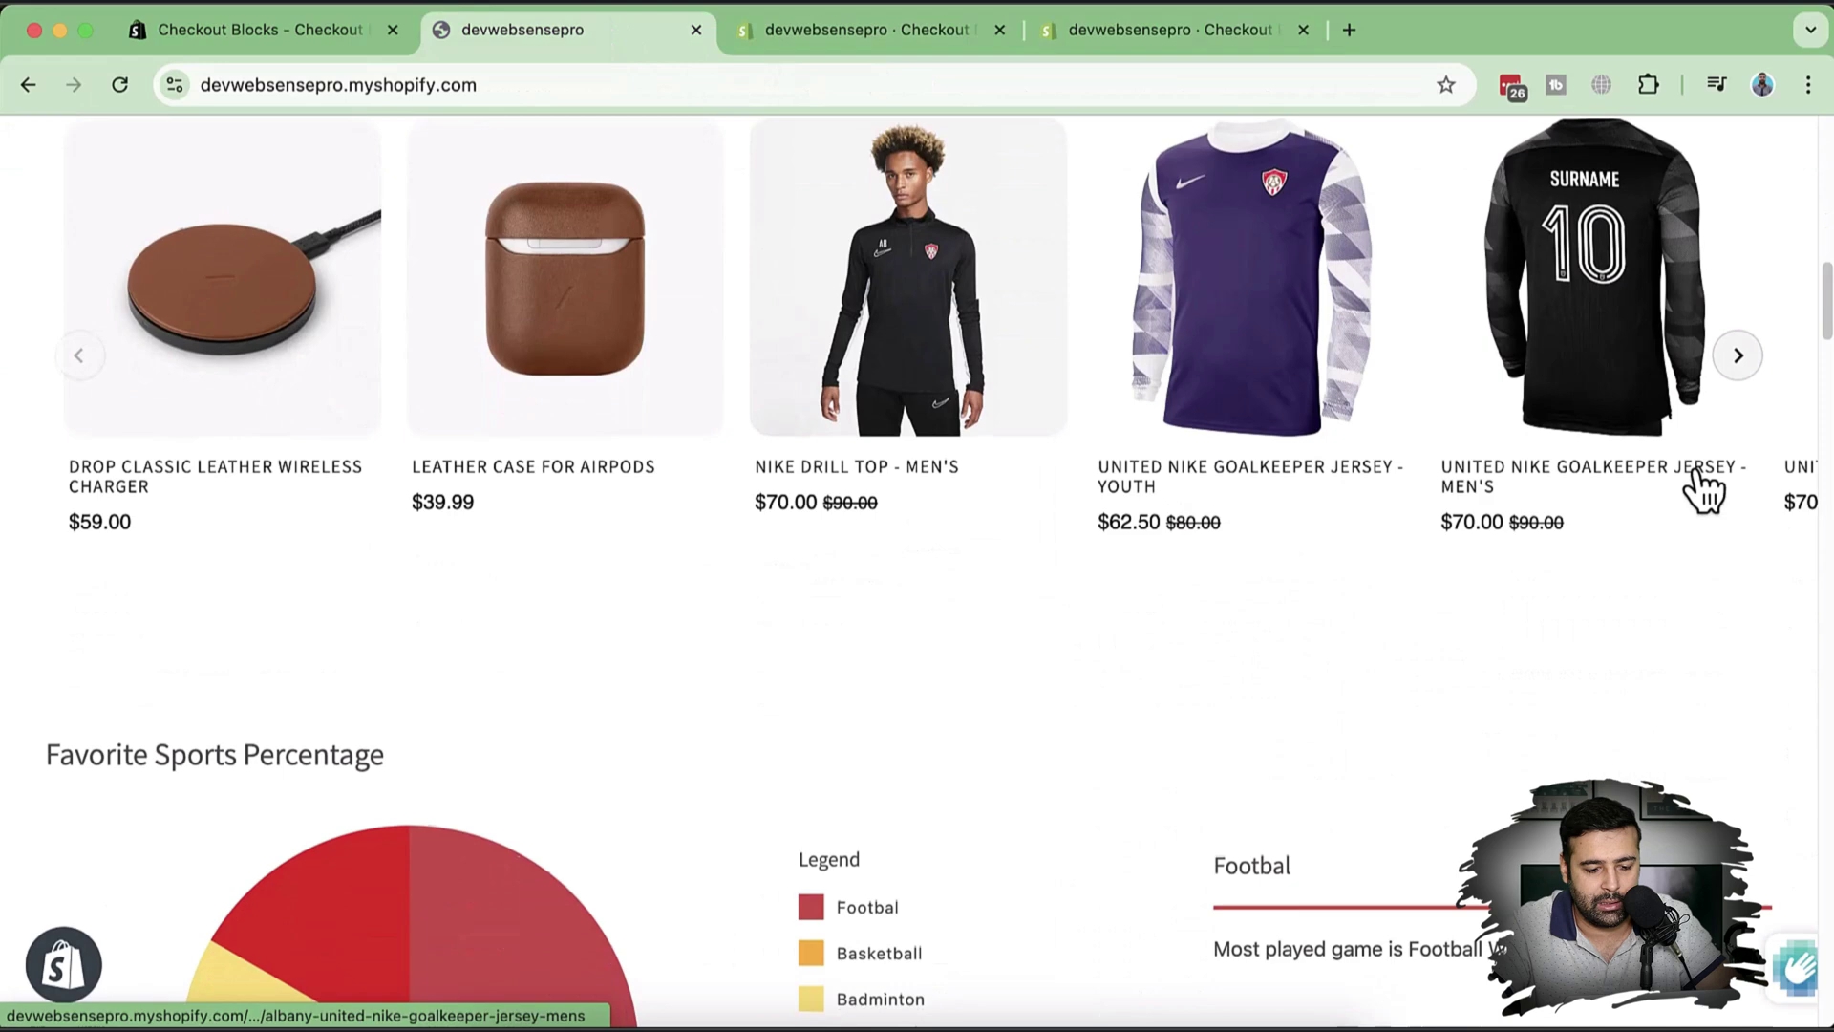
{"action": "left_click", "coordinate": [979, 368]}
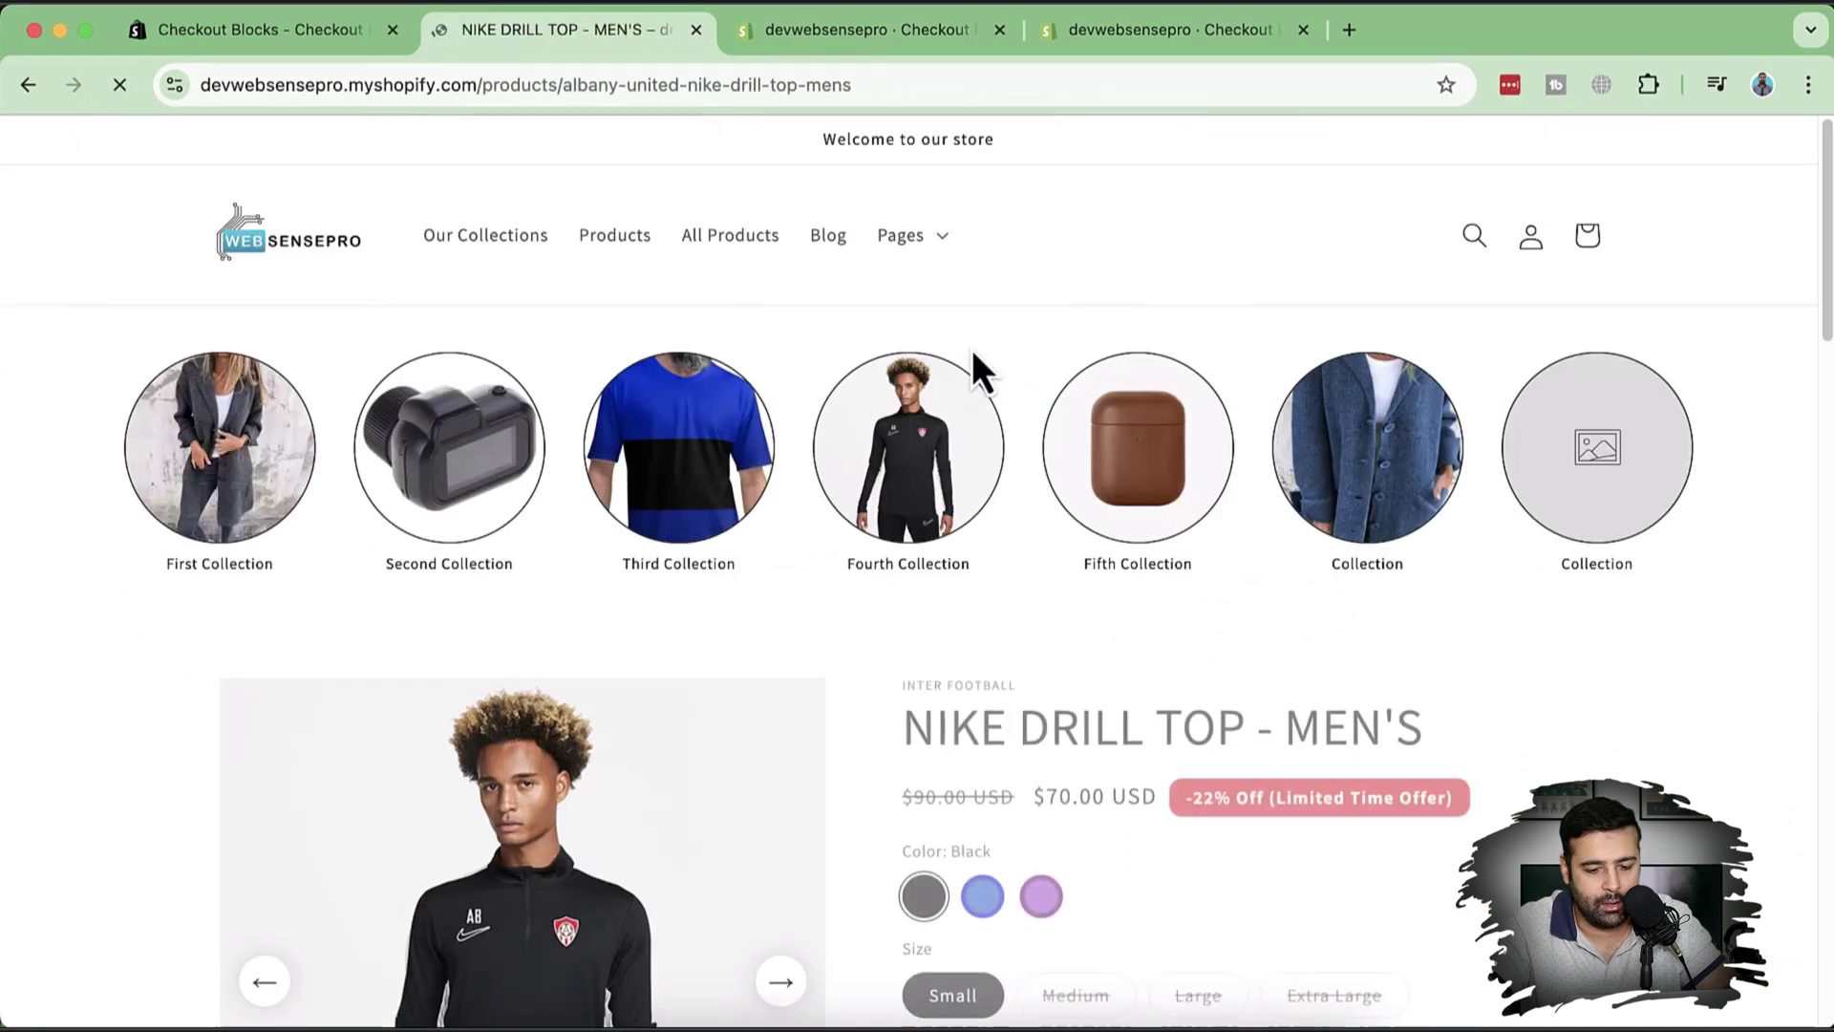
Examine the Nike Drill Top - Men's product page, including its gallery images, sale price and testimonials.
{"action": "scroll", "coordinate": [1364, 438], "scroll_direction": "down", "scroll_amount": 6}
{"action": "scroll", "coordinate": [1364, 437], "scroll_direction": "up", "scroll_amount": 3}
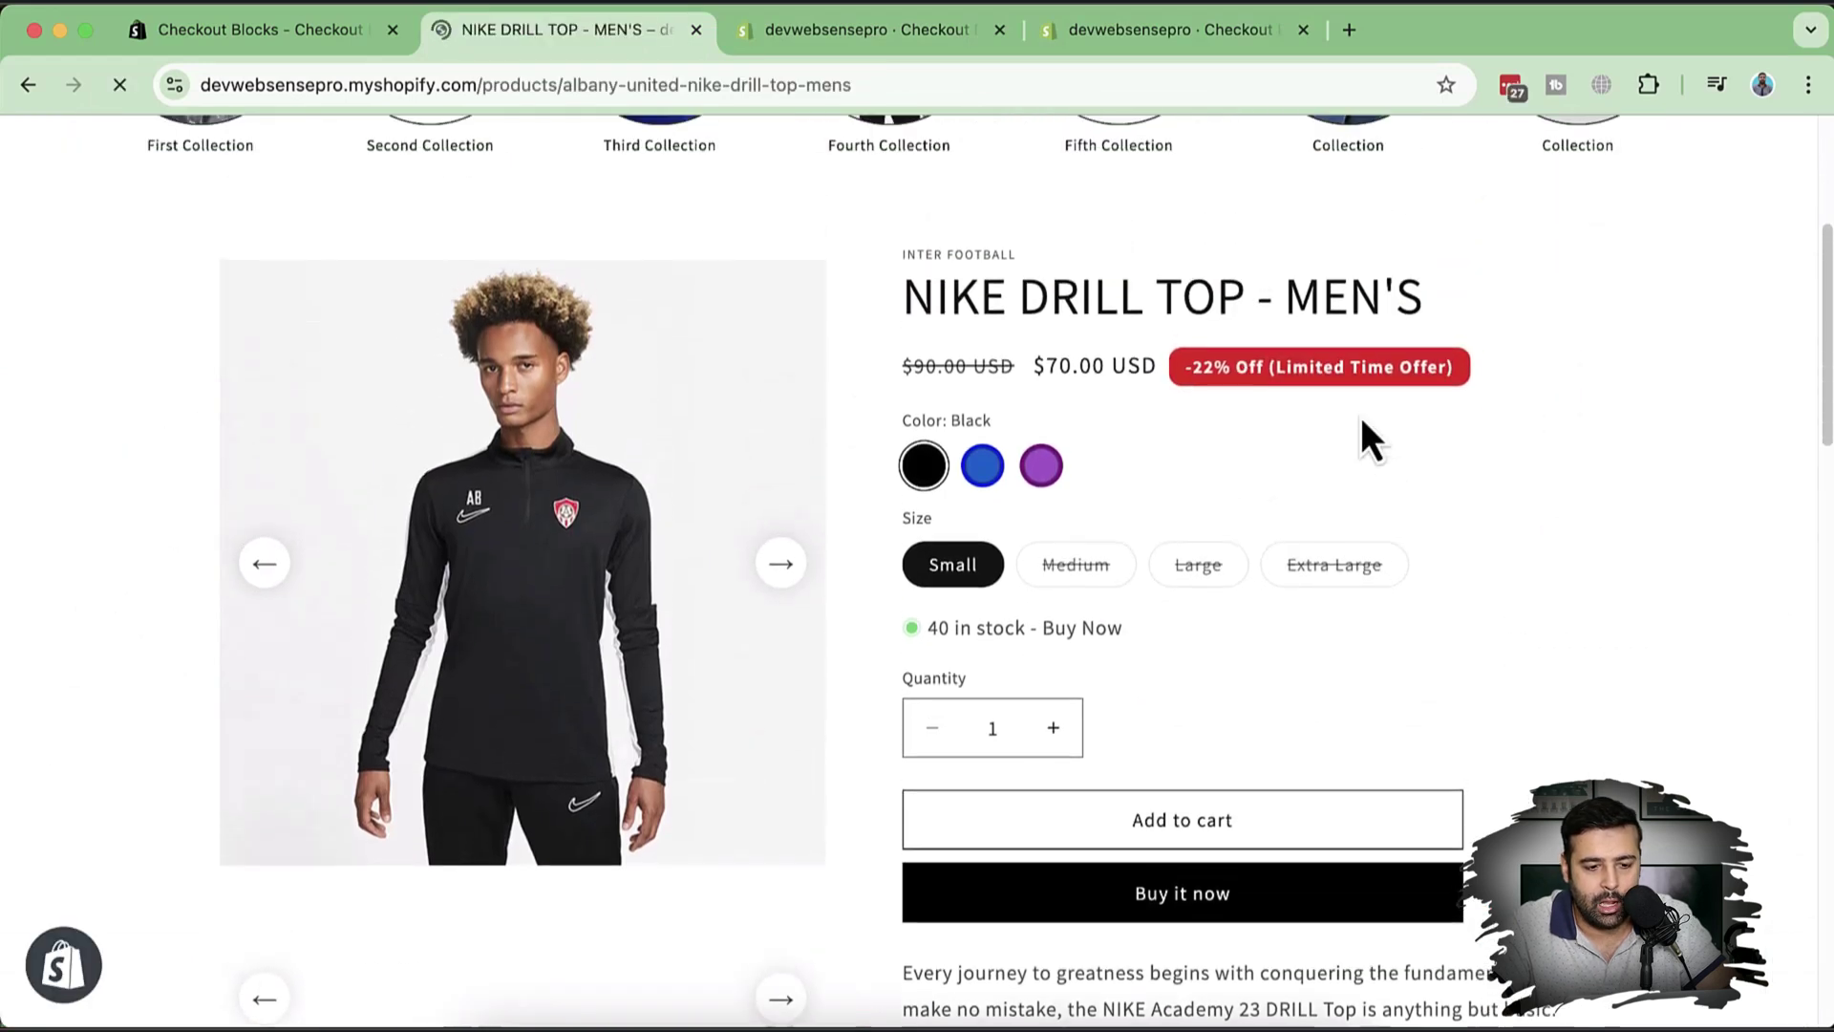
{"action": "scroll", "coordinate": [1360, 420], "scroll_direction": "up", "scroll_amount": 2}
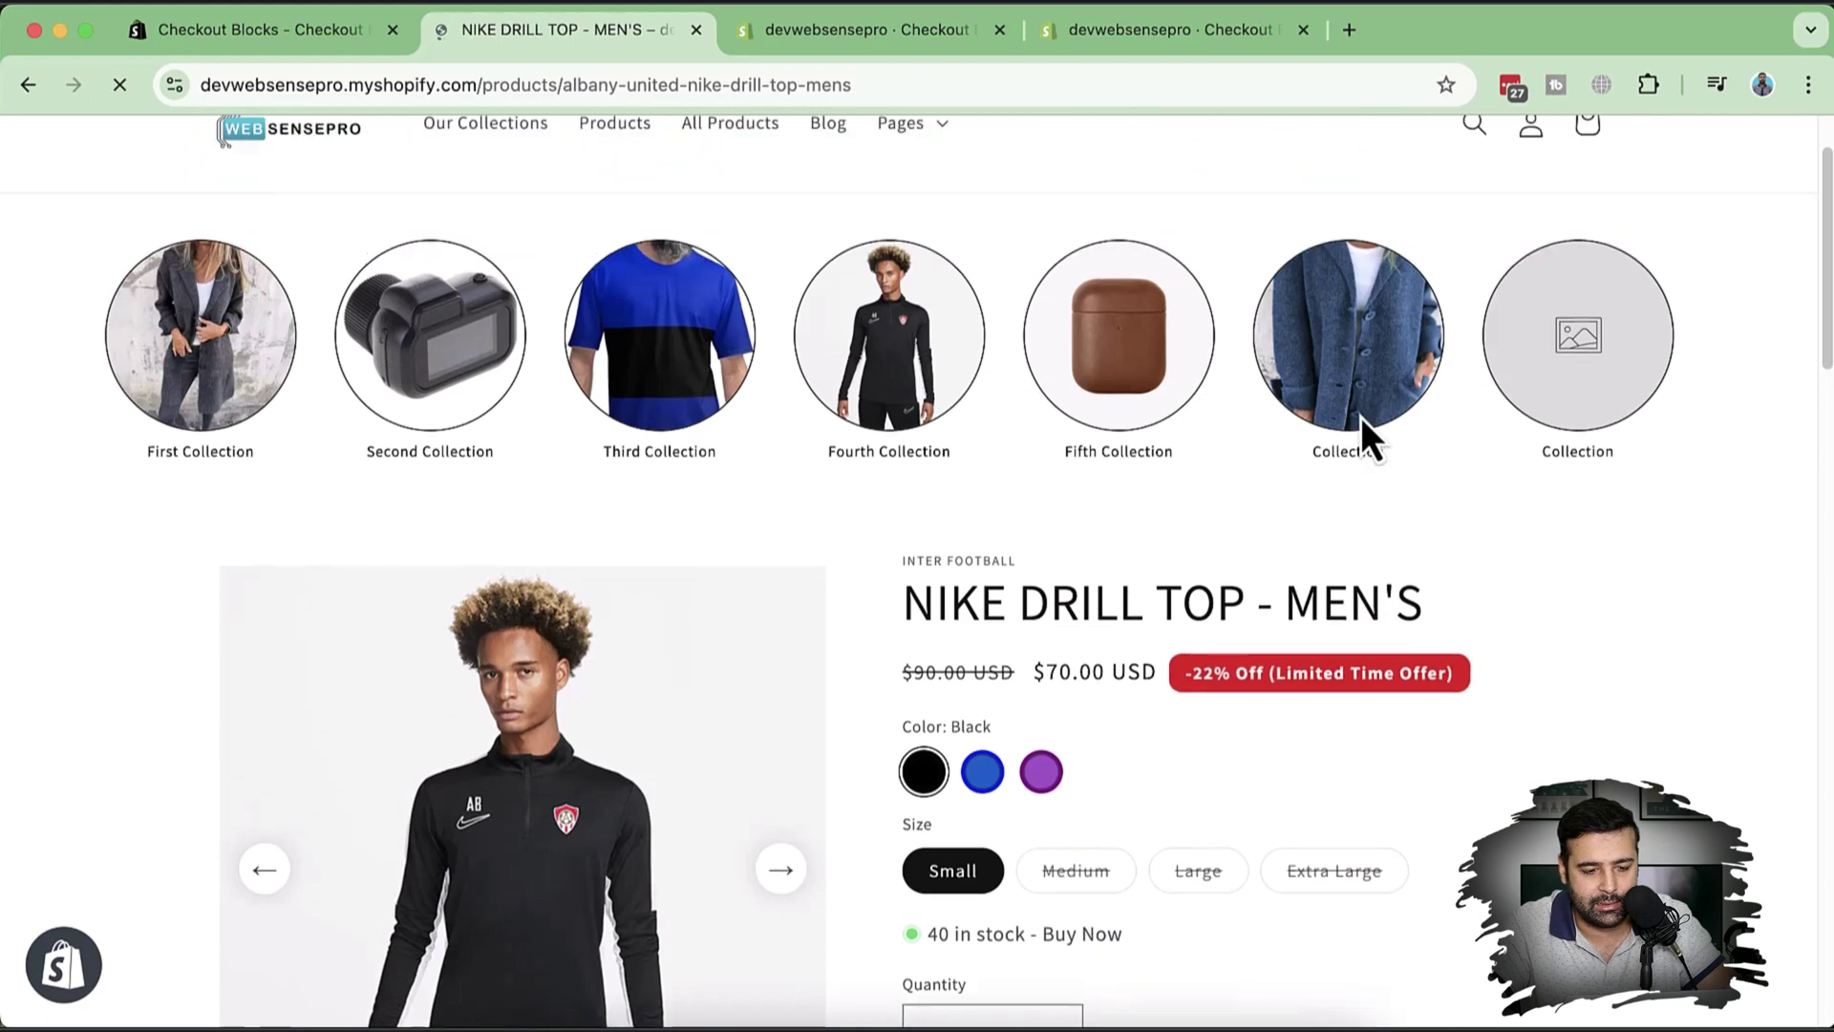
{"action": "scroll", "coordinate": [1360, 418], "scroll_direction": "down", "scroll_amount": 4}
{"action": "scroll", "coordinate": [1360, 416], "scroll_direction": "down", "scroll_amount": 5}
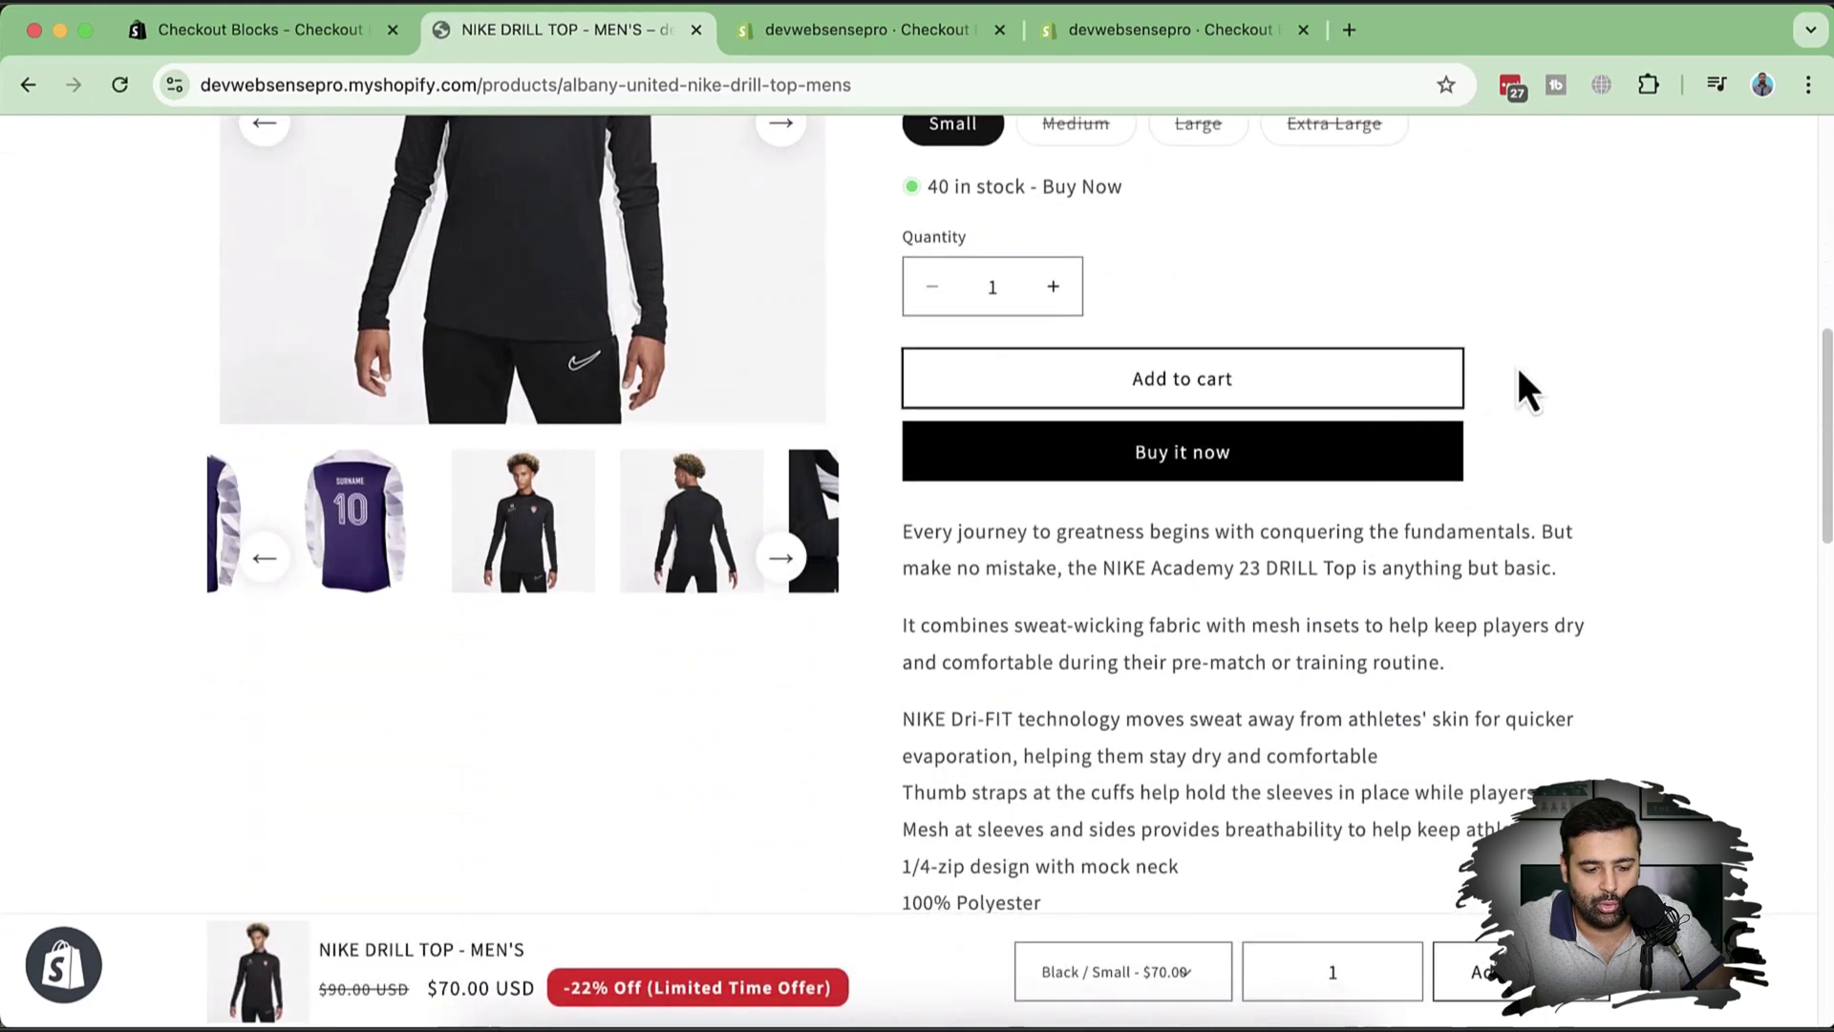
{"action": "scroll", "coordinate": [1534, 317], "scroll_direction": "up", "scroll_amount": 2}
{"action": "scroll", "coordinate": [1534, 317], "scroll_direction": "up", "scroll_amount": 2}
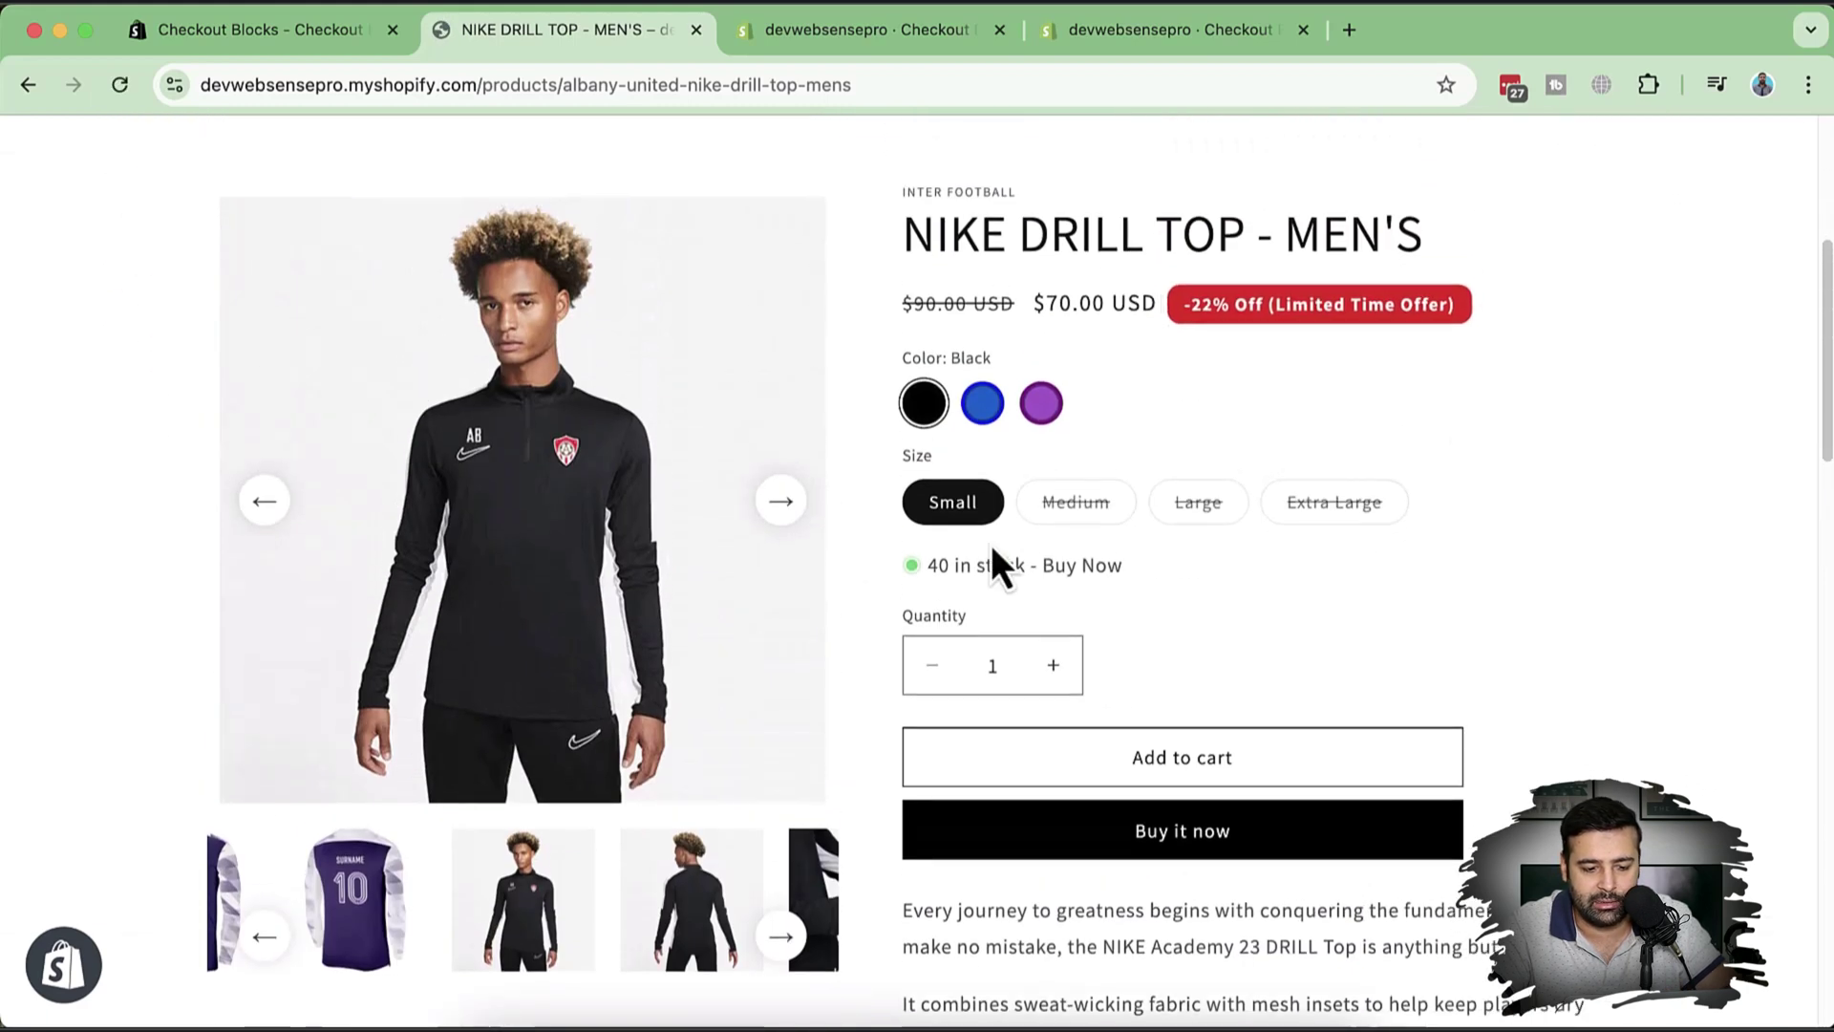
{"action": "left_click", "coordinate": [790, 520]}
{"action": "left_click", "coordinate": [792, 523]}
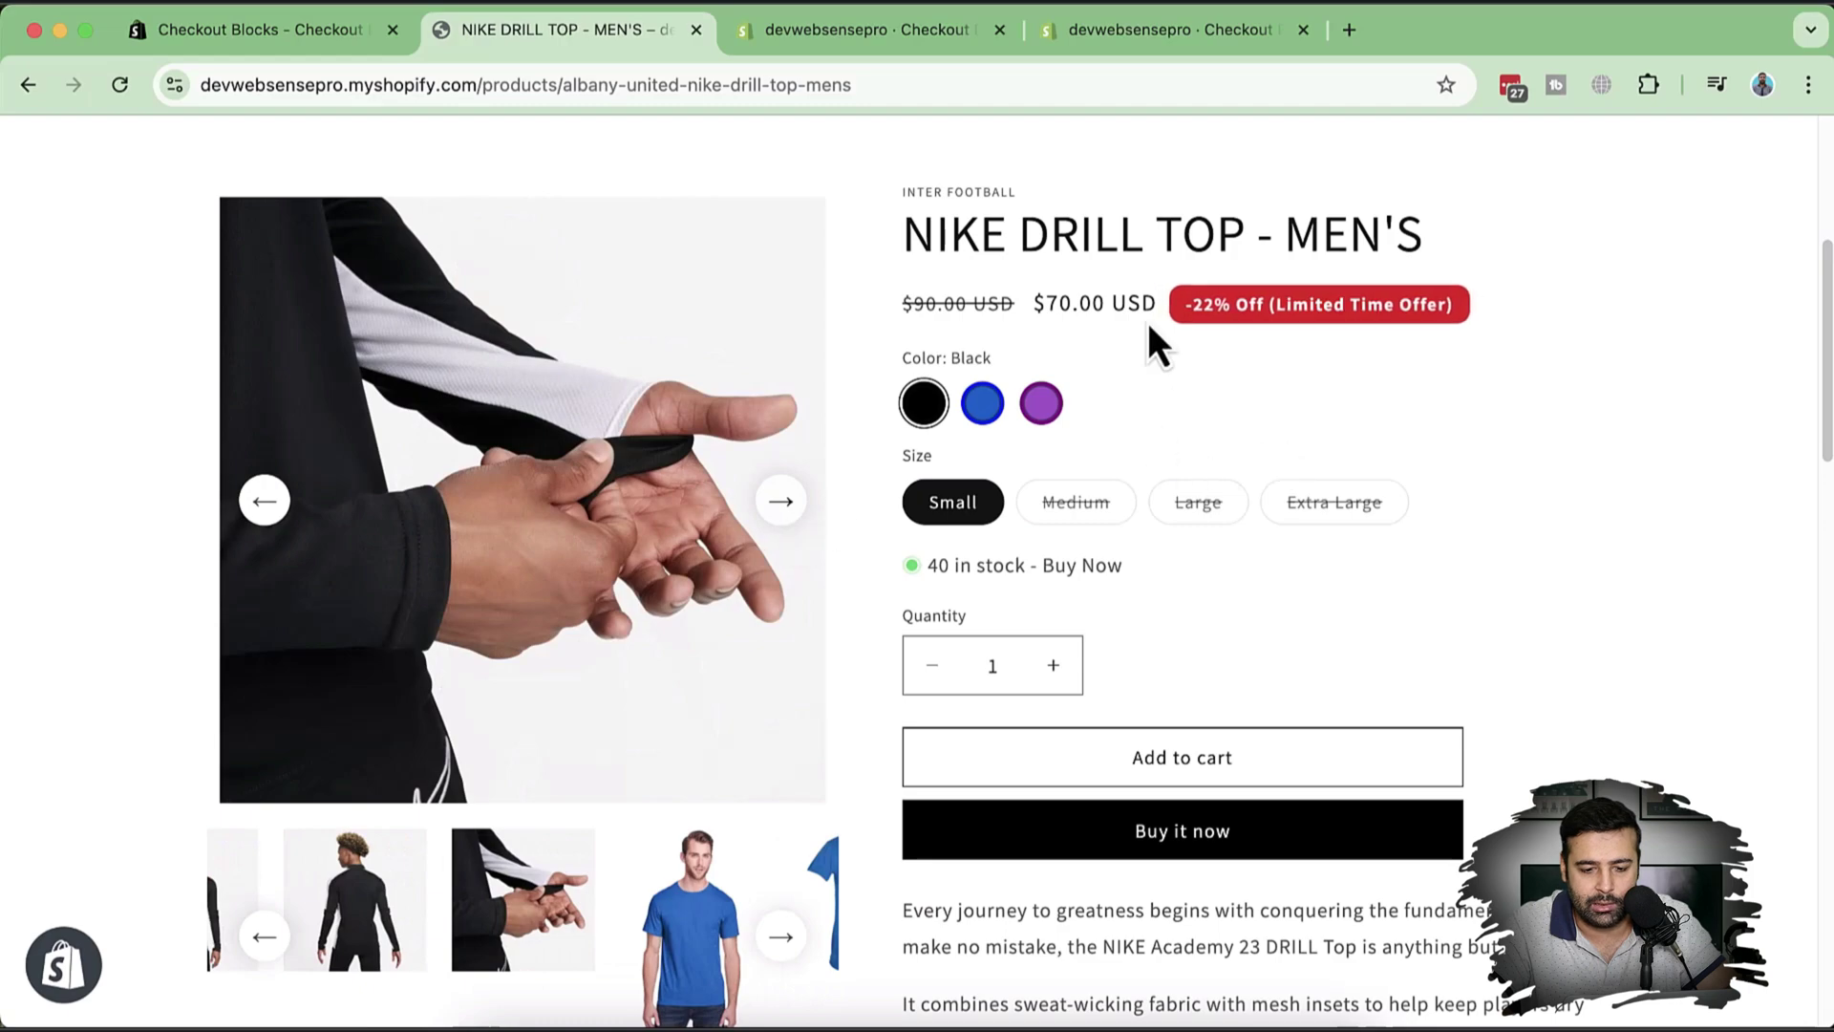
{"action": "triple_click", "coordinate": [1189, 304]}
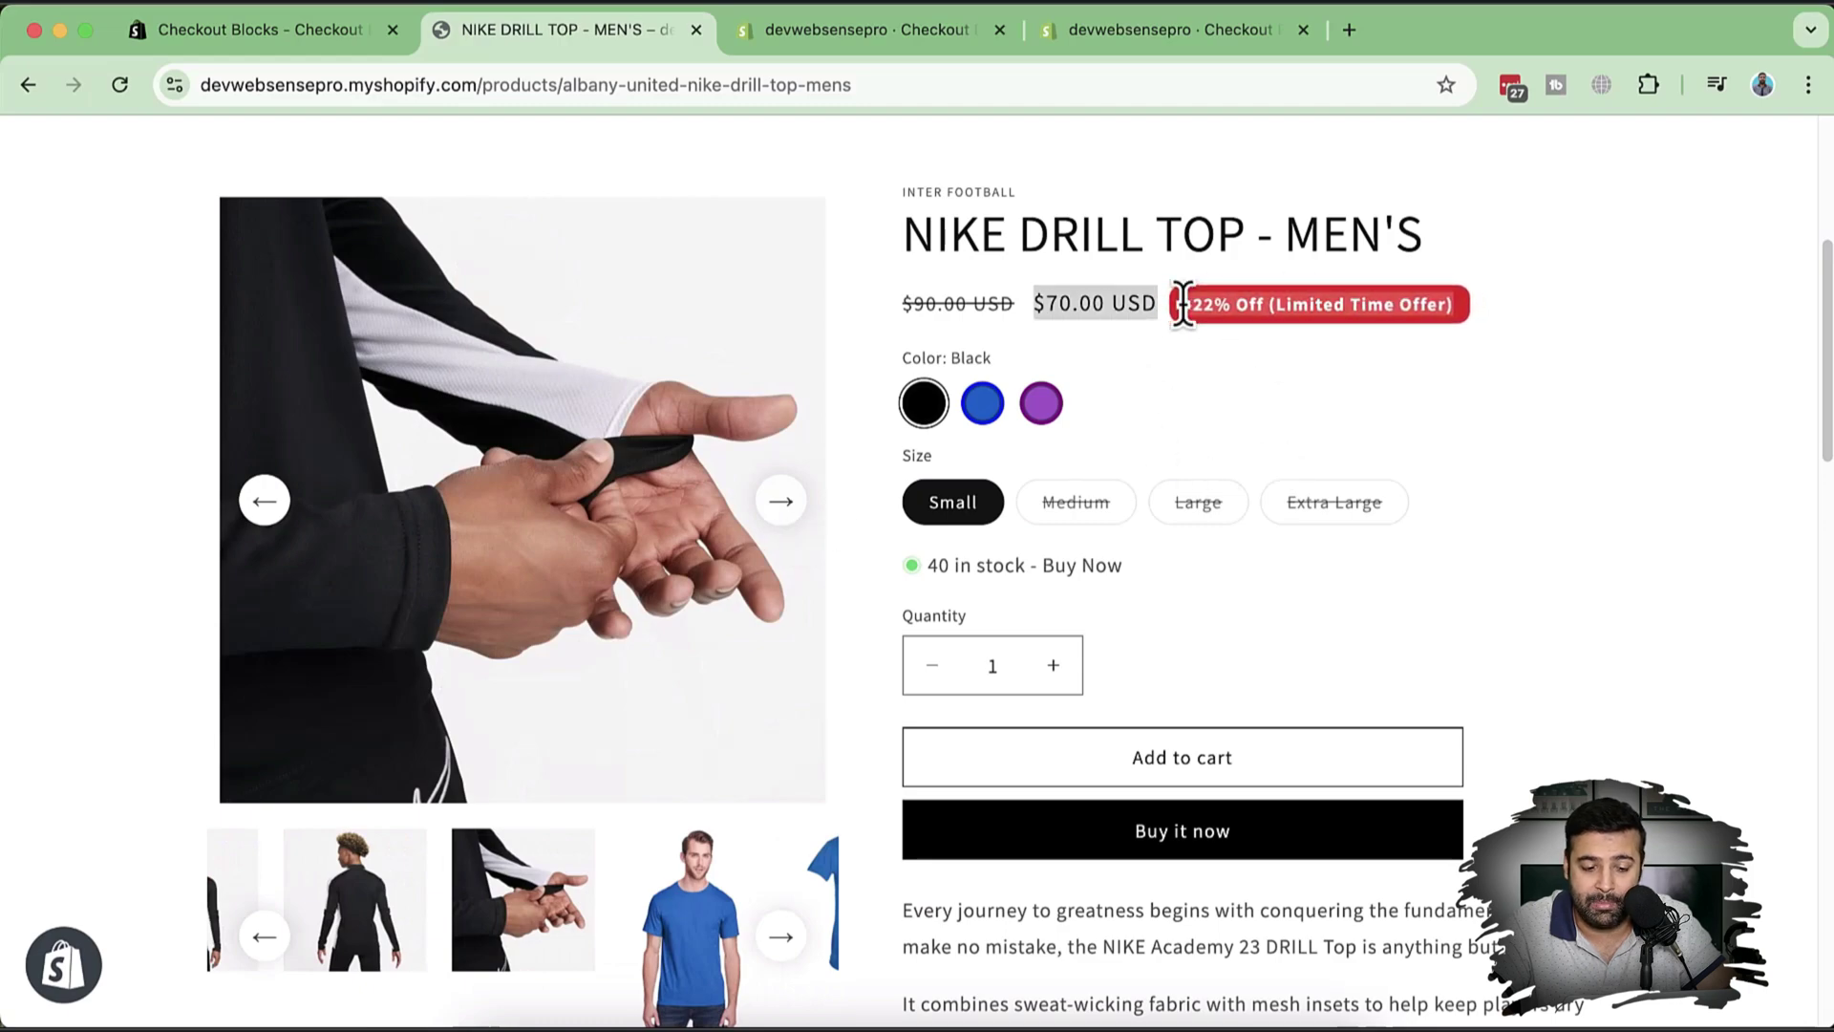
{"action": "scroll", "coordinate": [1658, 391], "scroll_direction": "down", "scroll_amount": 15}
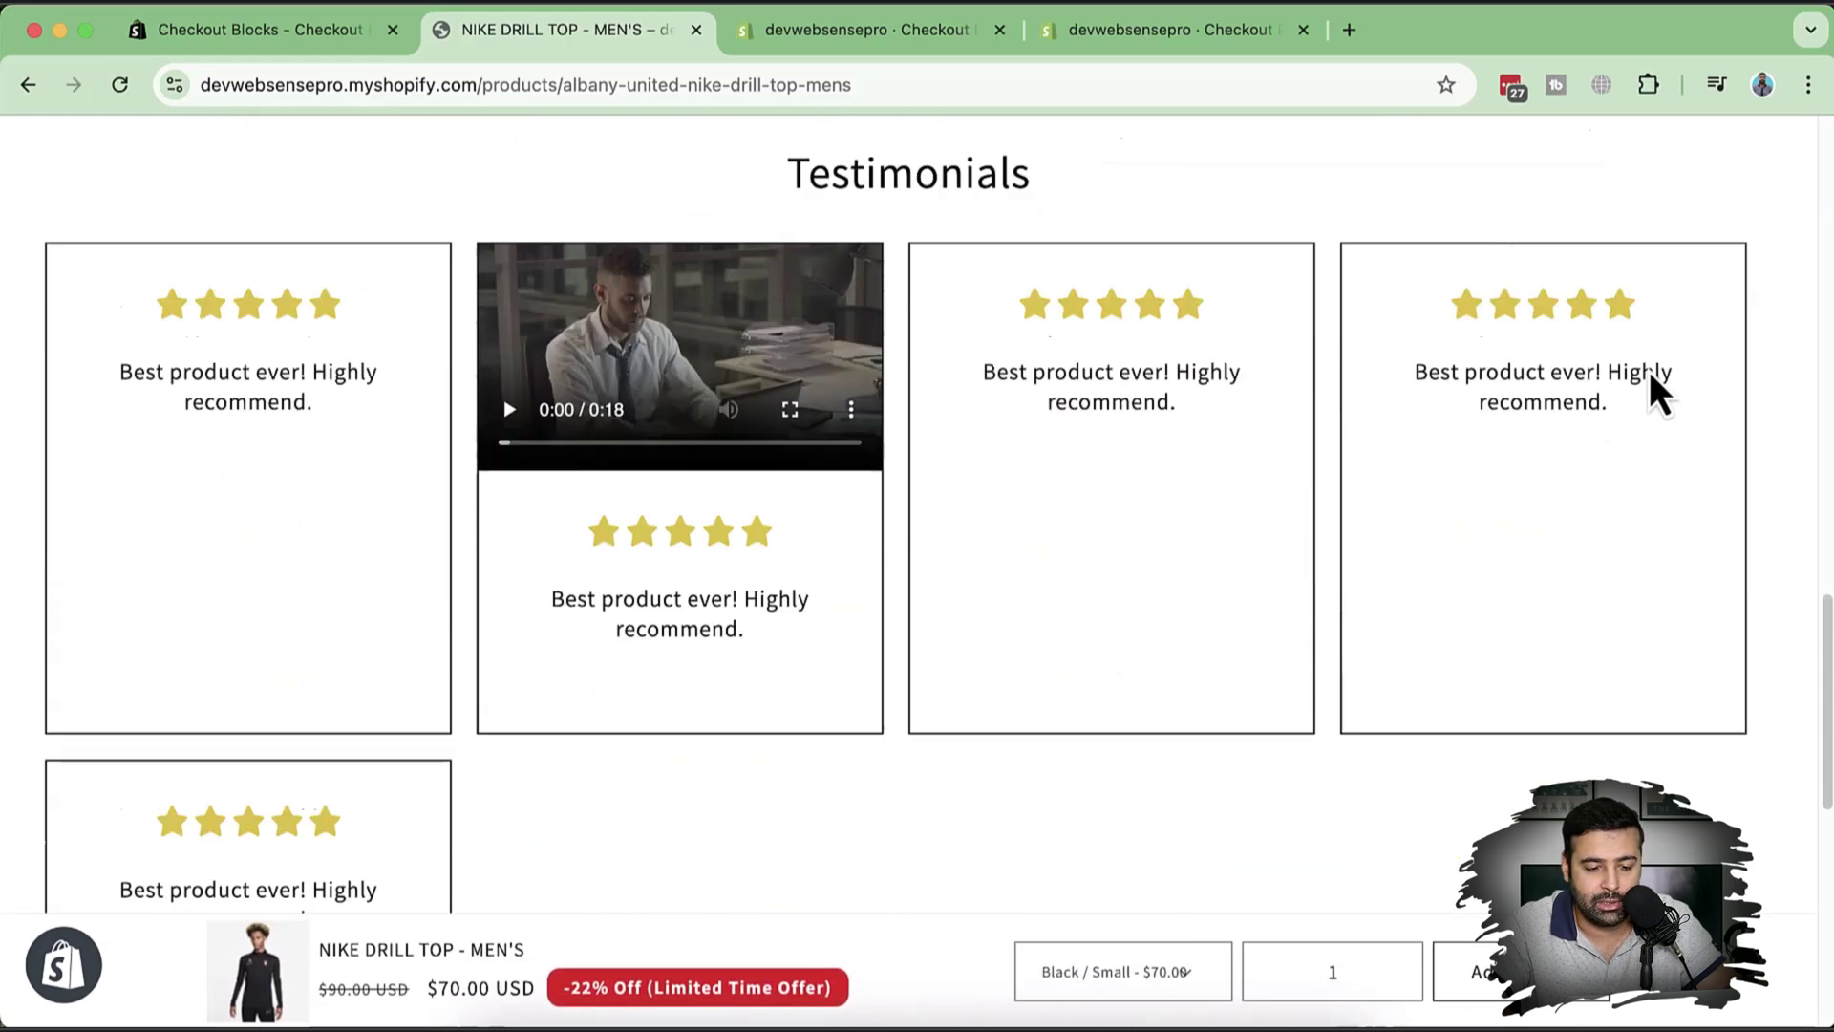
{"action": "scroll", "coordinate": [1273, 475], "scroll_direction": "up", "scroll_amount": 15}
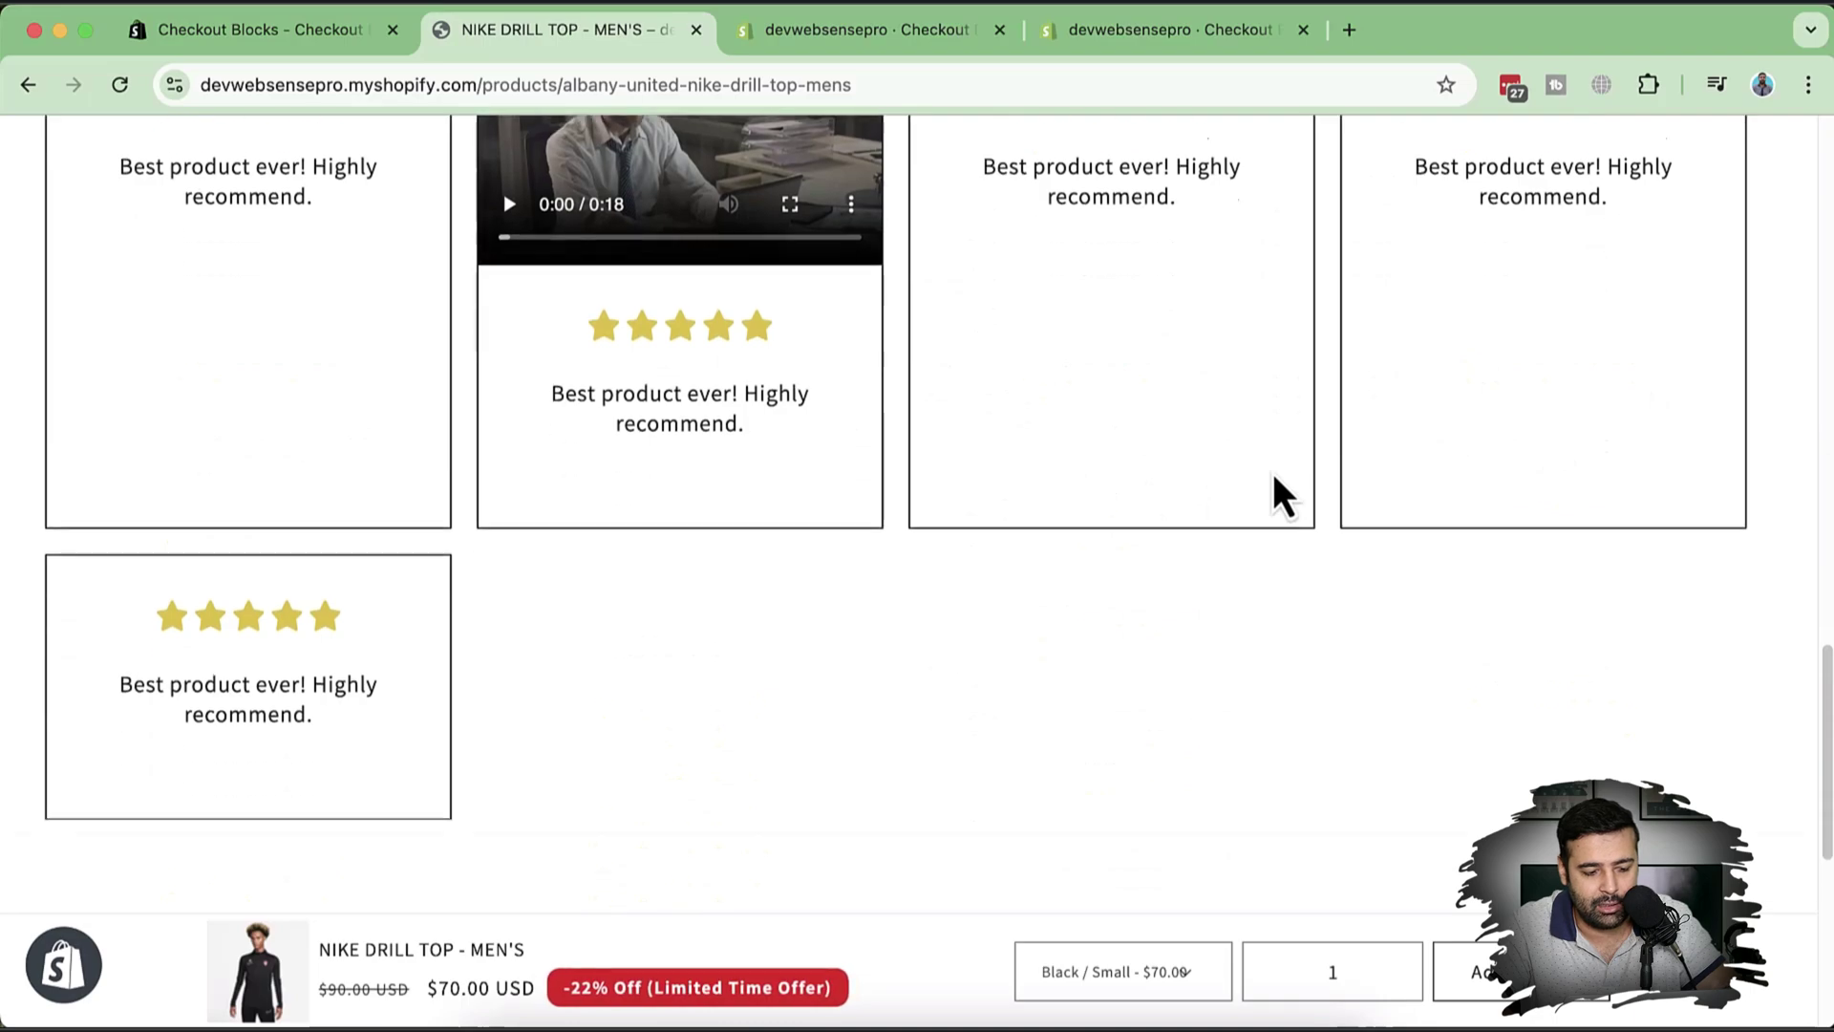
{"action": "scroll", "coordinate": [1272, 473], "scroll_direction": "up", "scroll_amount": 5}
Return to the storefront home page and look through its product sections down to Featured products.
{"action": "key", "text": "super+r"}
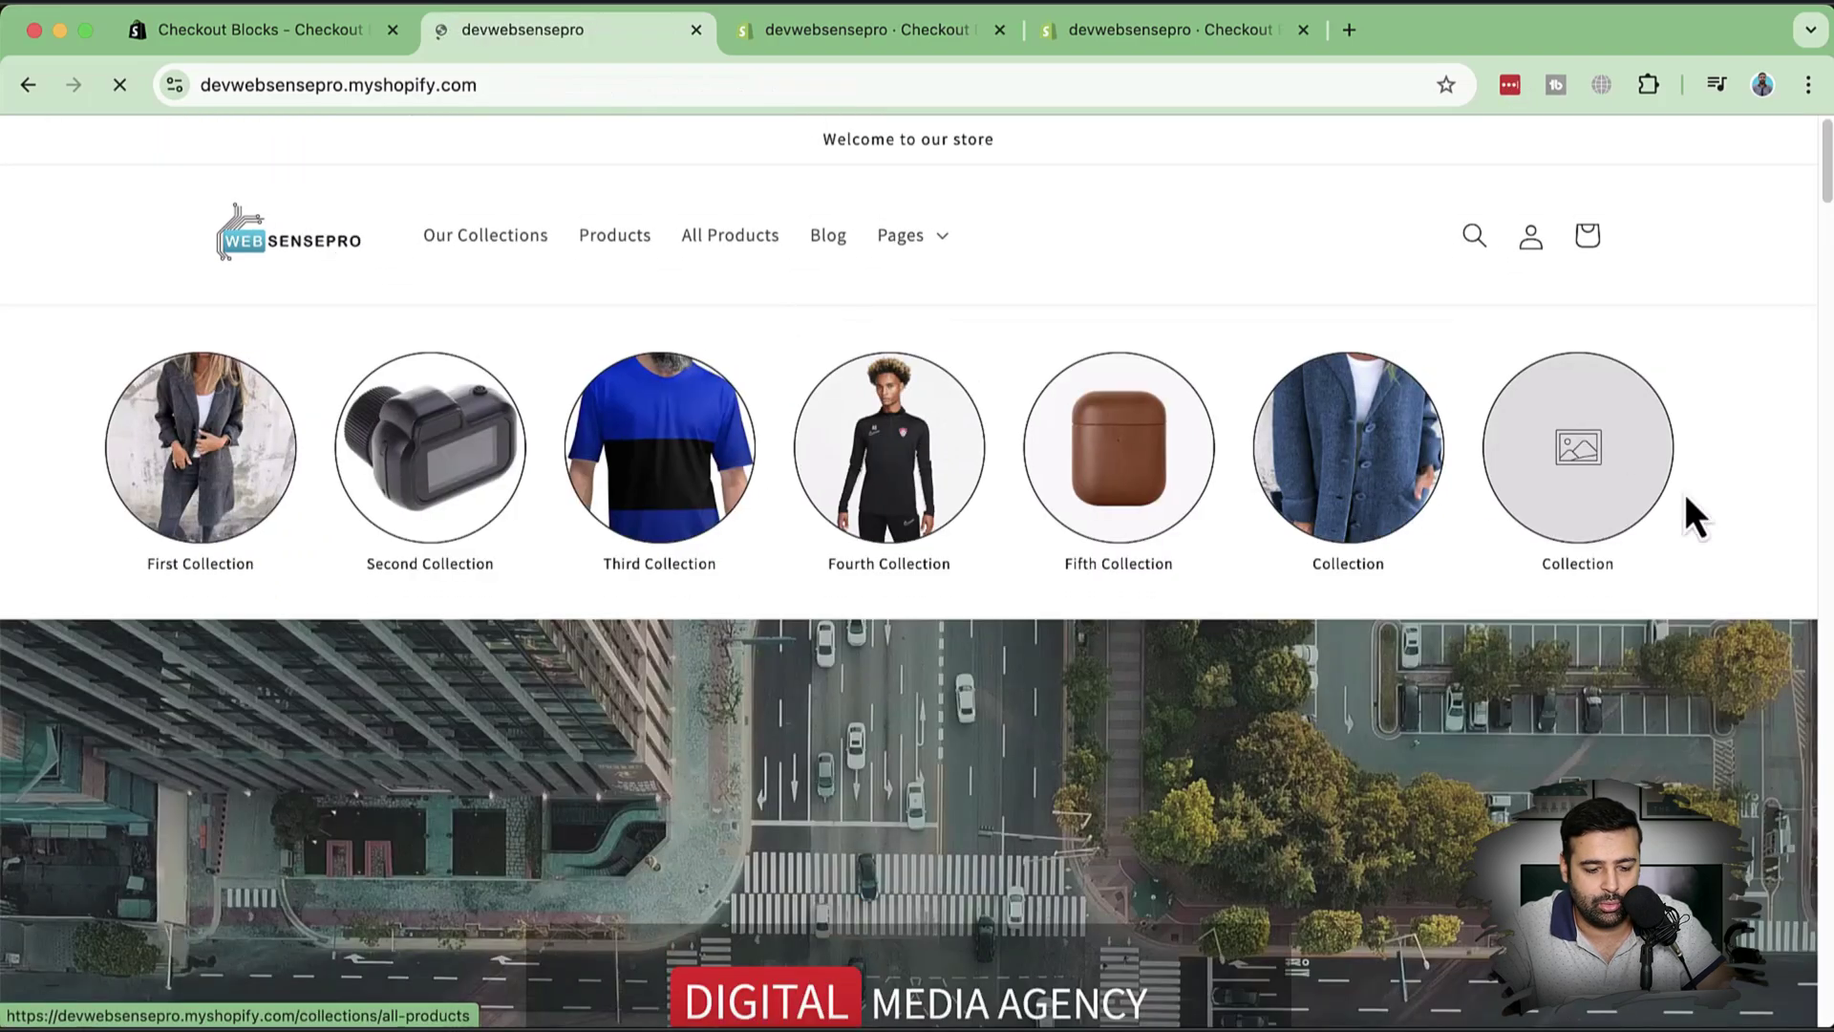
{"action": "scroll", "coordinate": [1683, 493], "scroll_direction": "down", "scroll_amount": 5}
{"action": "scroll", "coordinate": [1683, 493], "scroll_direction": "down", "scroll_amount": 15}
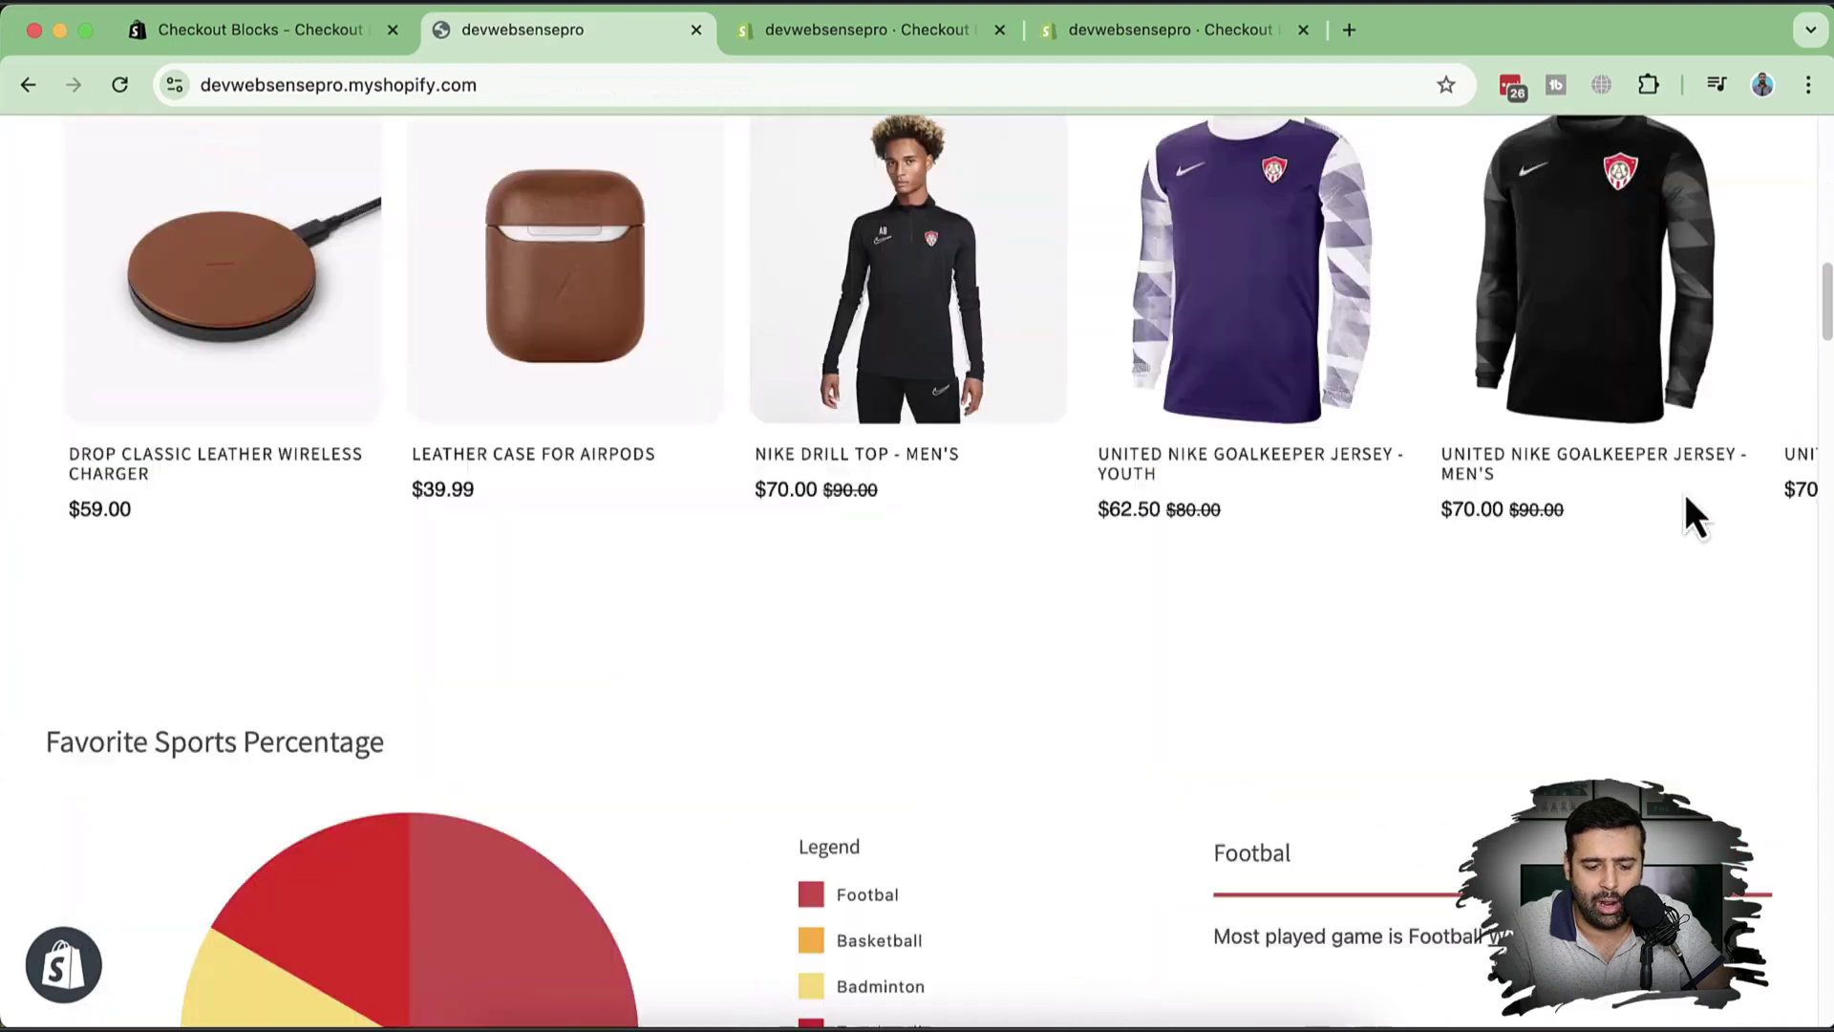
{"action": "scroll", "coordinate": [1685, 495], "scroll_direction": "down", "scroll_amount": 3}
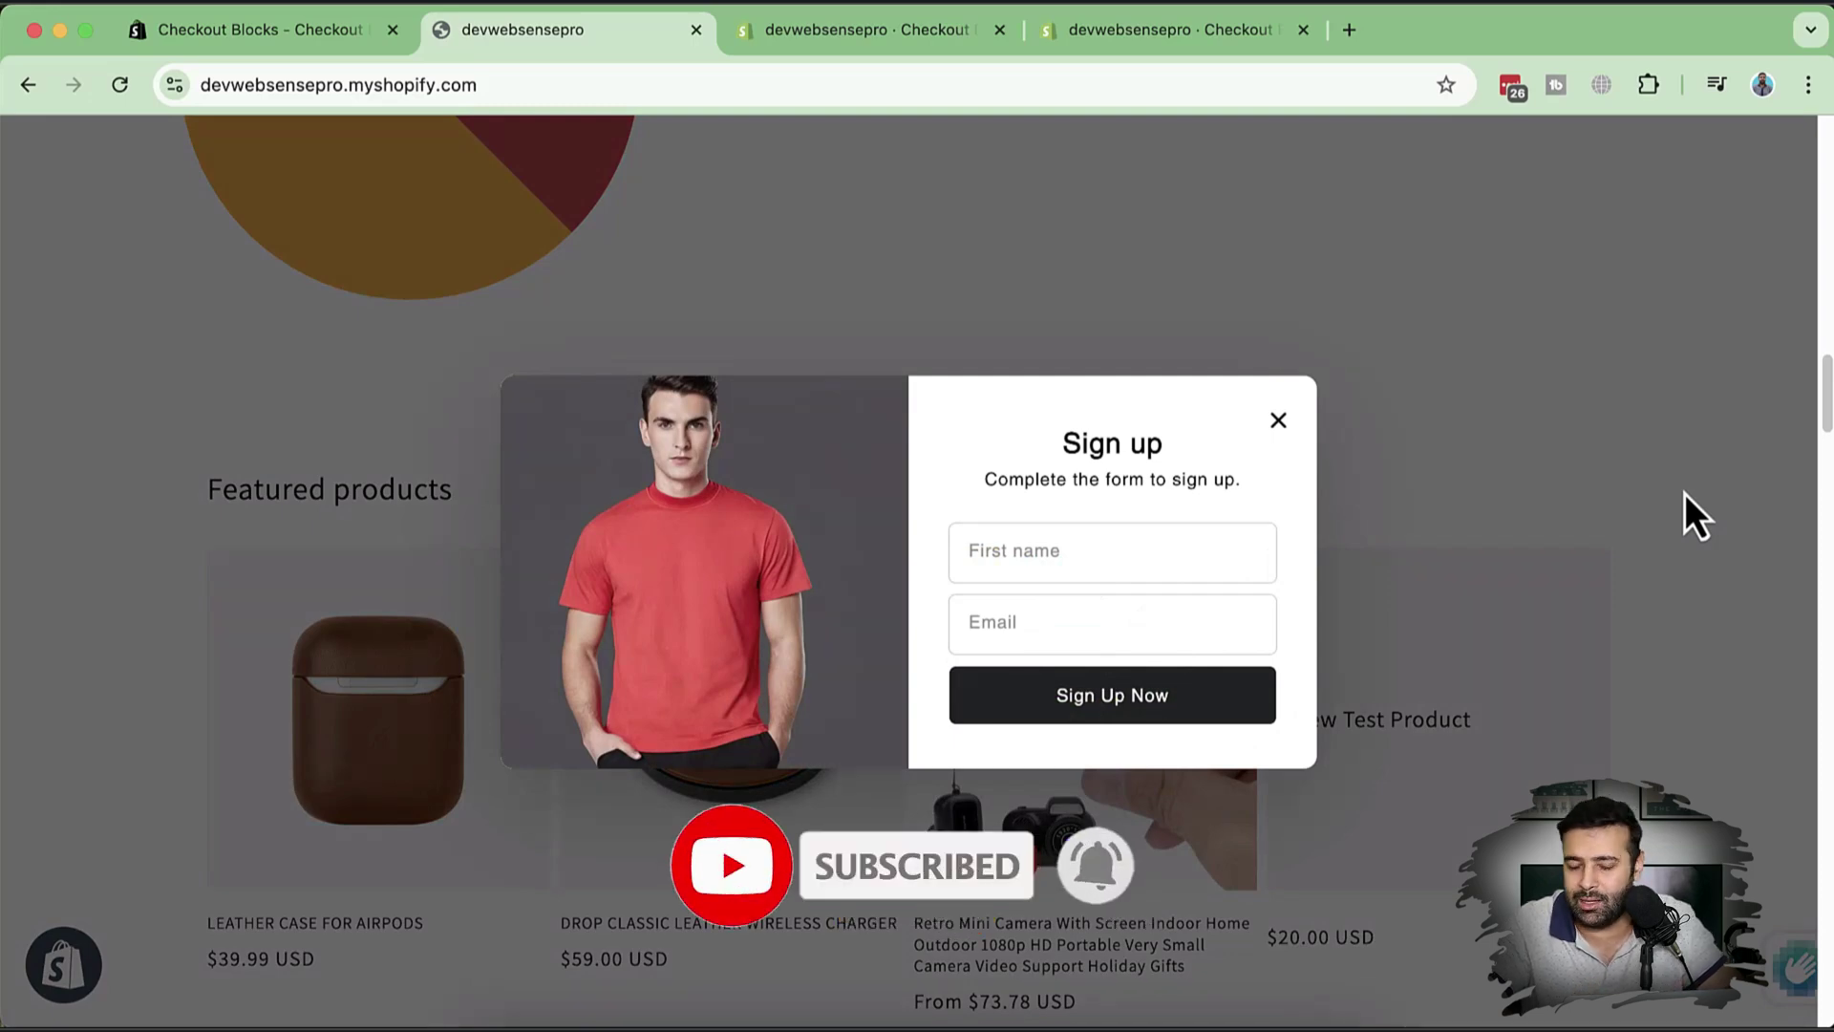
Dismiss the sign-up popup, then open the Nike Drill Top - Men's product page and start an immediate checkout.
{"action": "left_click", "coordinate": [1280, 424]}
{"action": "scroll", "coordinate": [921, 279], "scroll_direction": "up", "scroll_amount": 10}
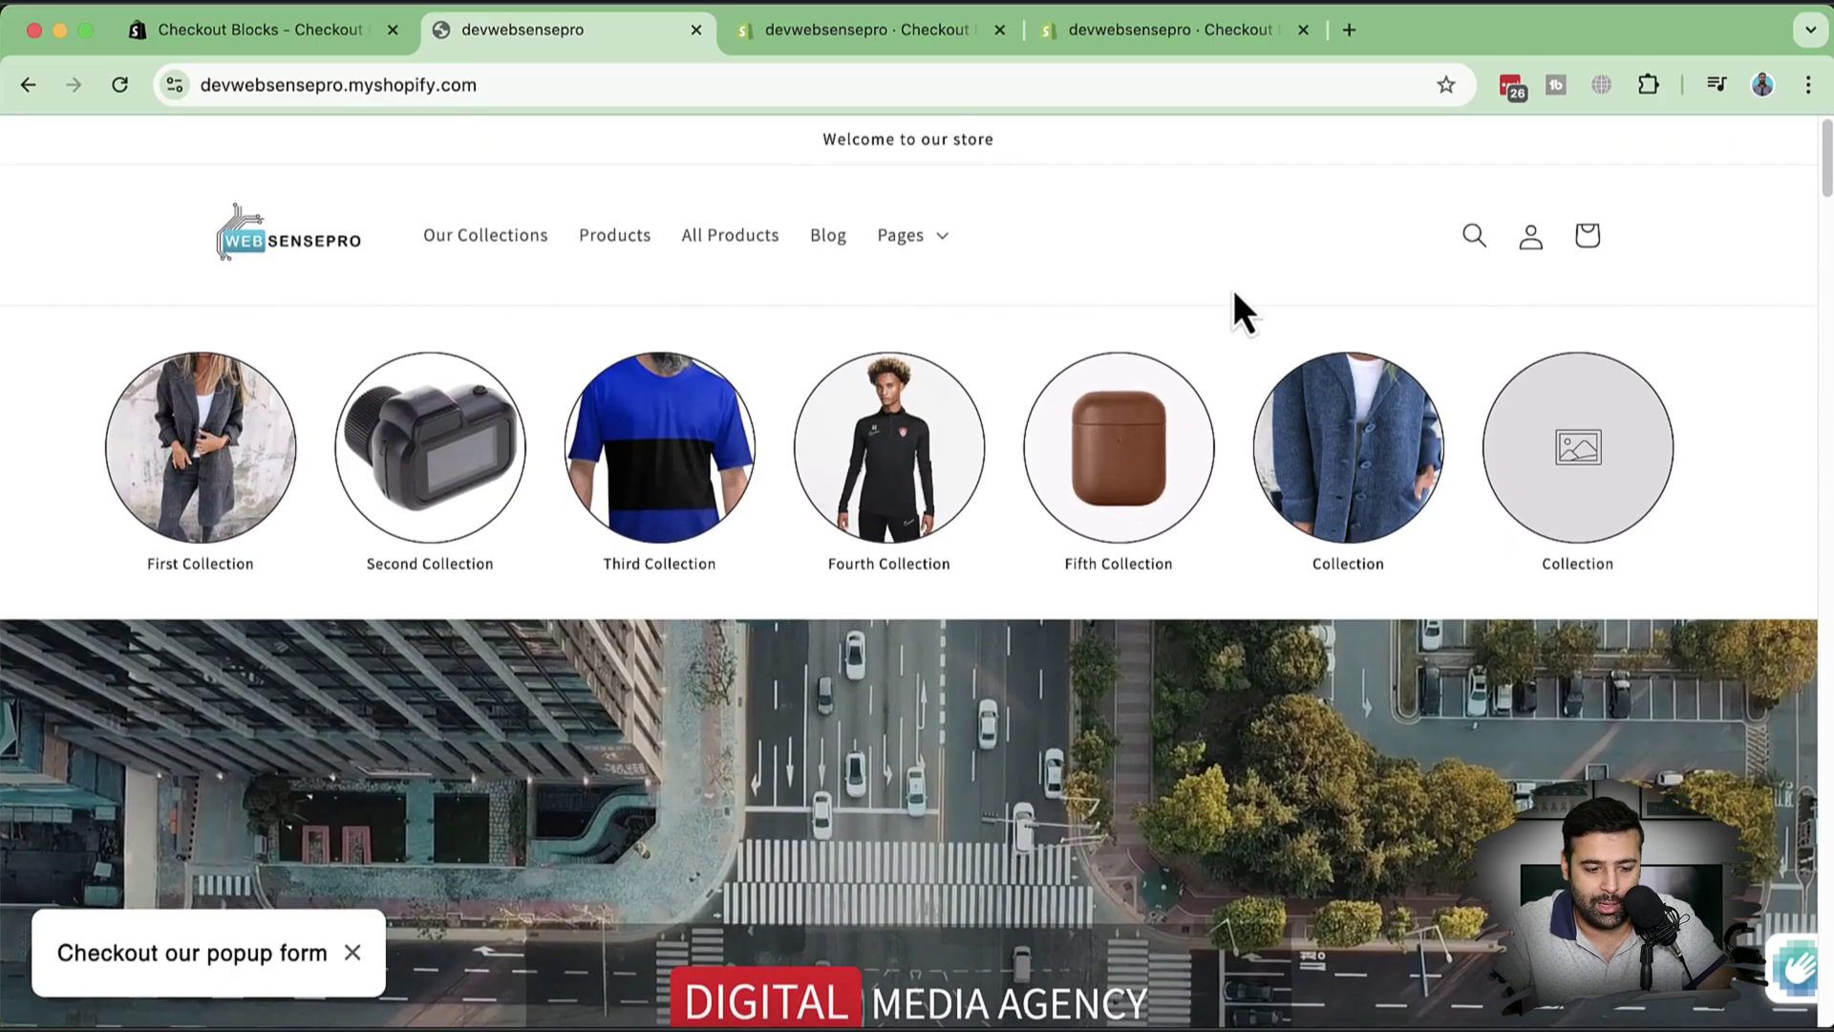
{"action": "scroll", "coordinate": [1096, 417], "scroll_direction": "down", "scroll_amount": 10}
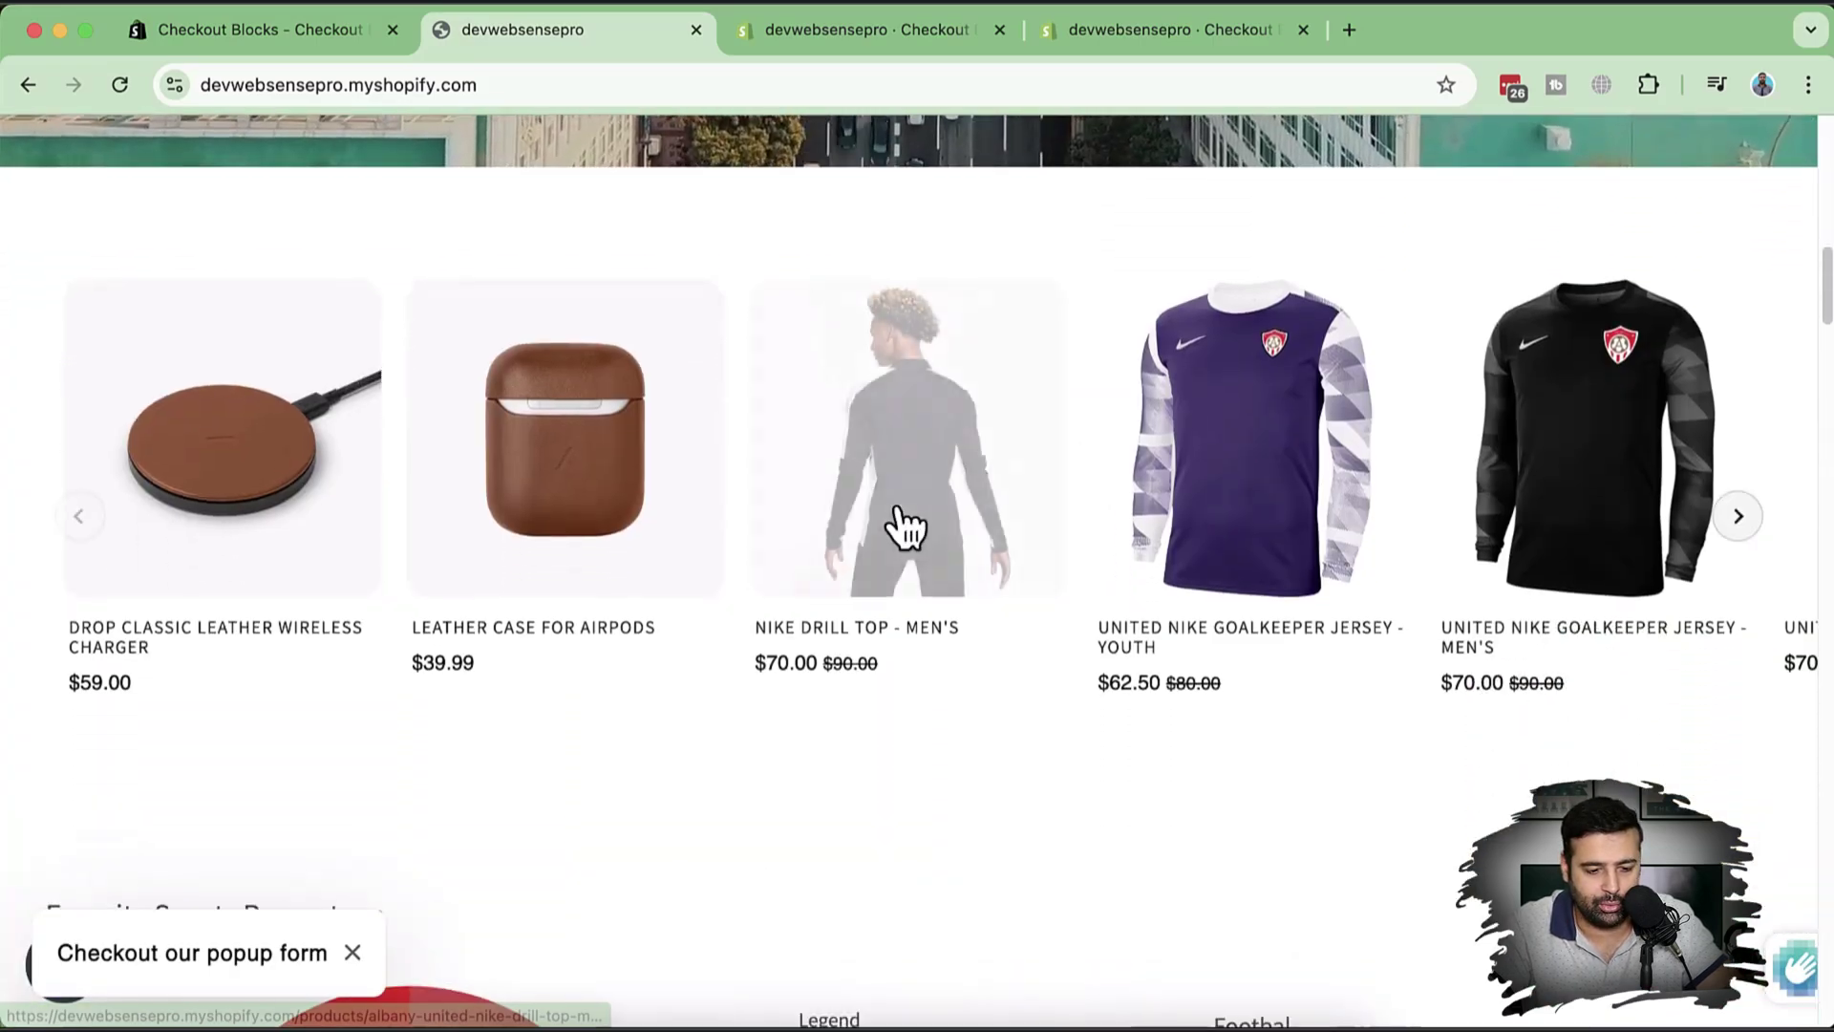
{"action": "left_click", "coordinate": [896, 516]}
{"action": "scroll", "coordinate": [1387, 502], "scroll_direction": "down", "scroll_amount": 6}
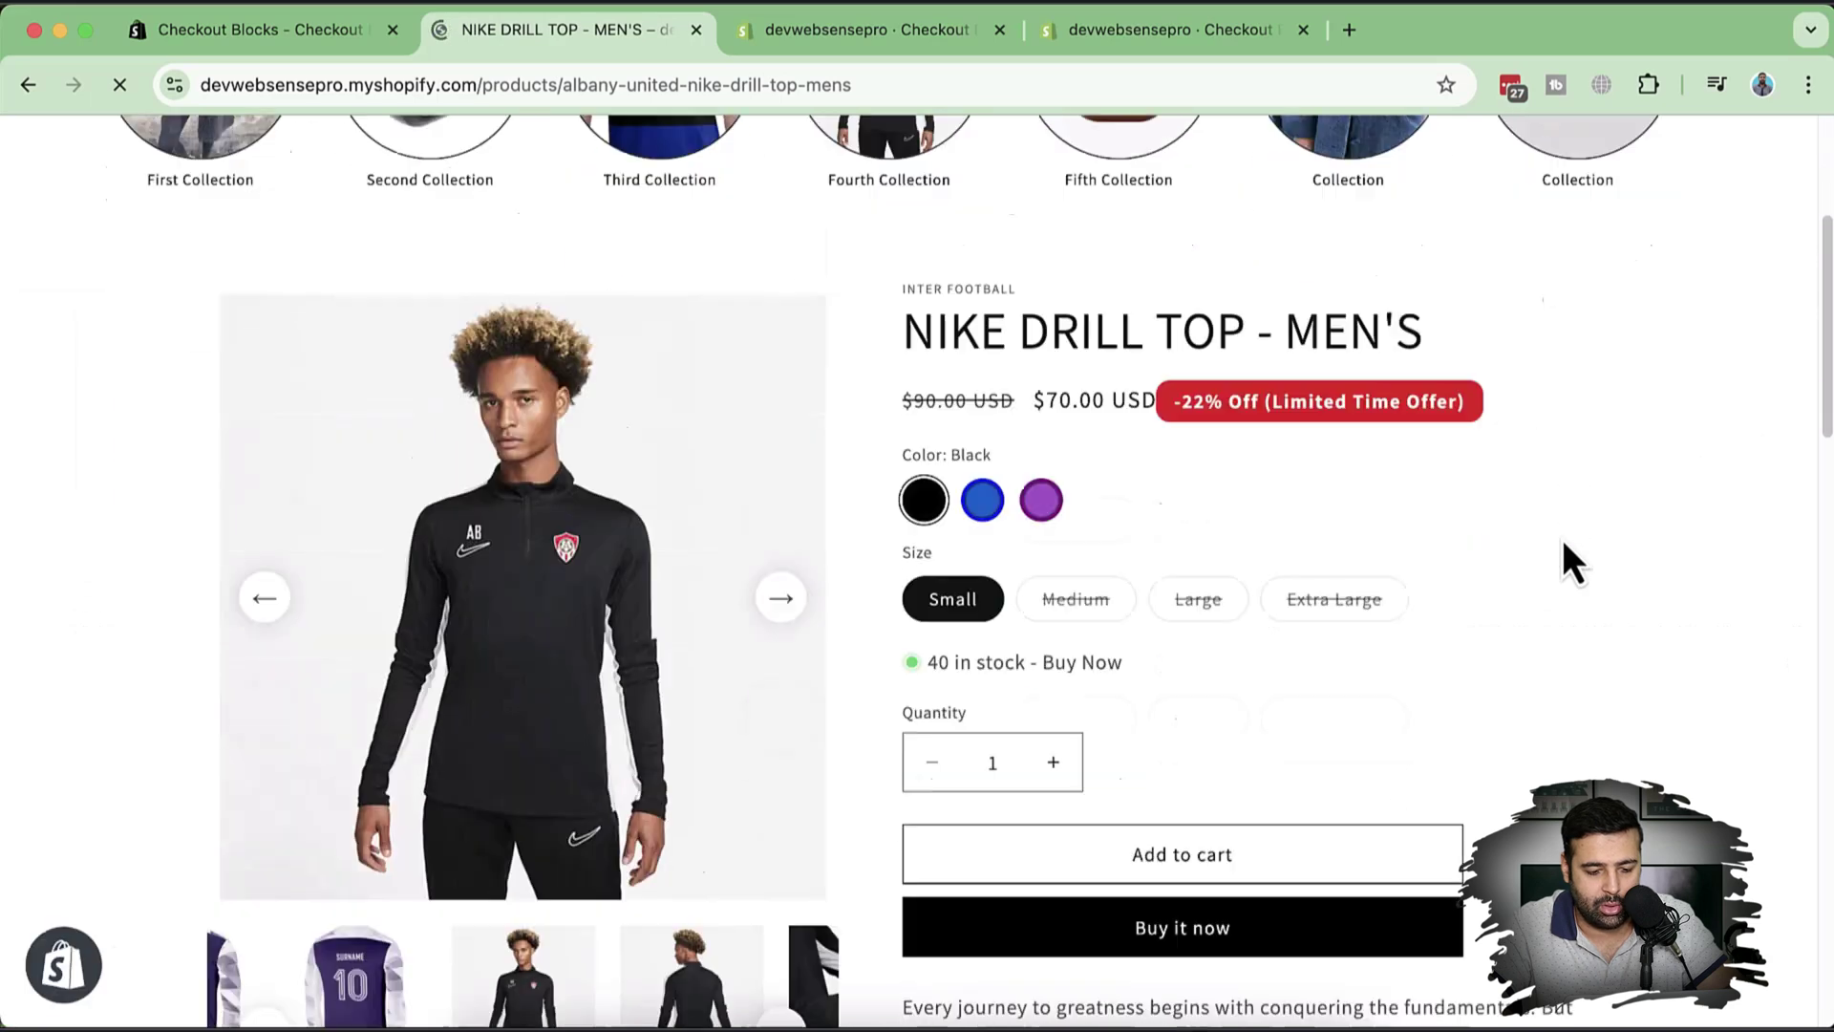
{"action": "left_click", "coordinate": [1178, 727]}
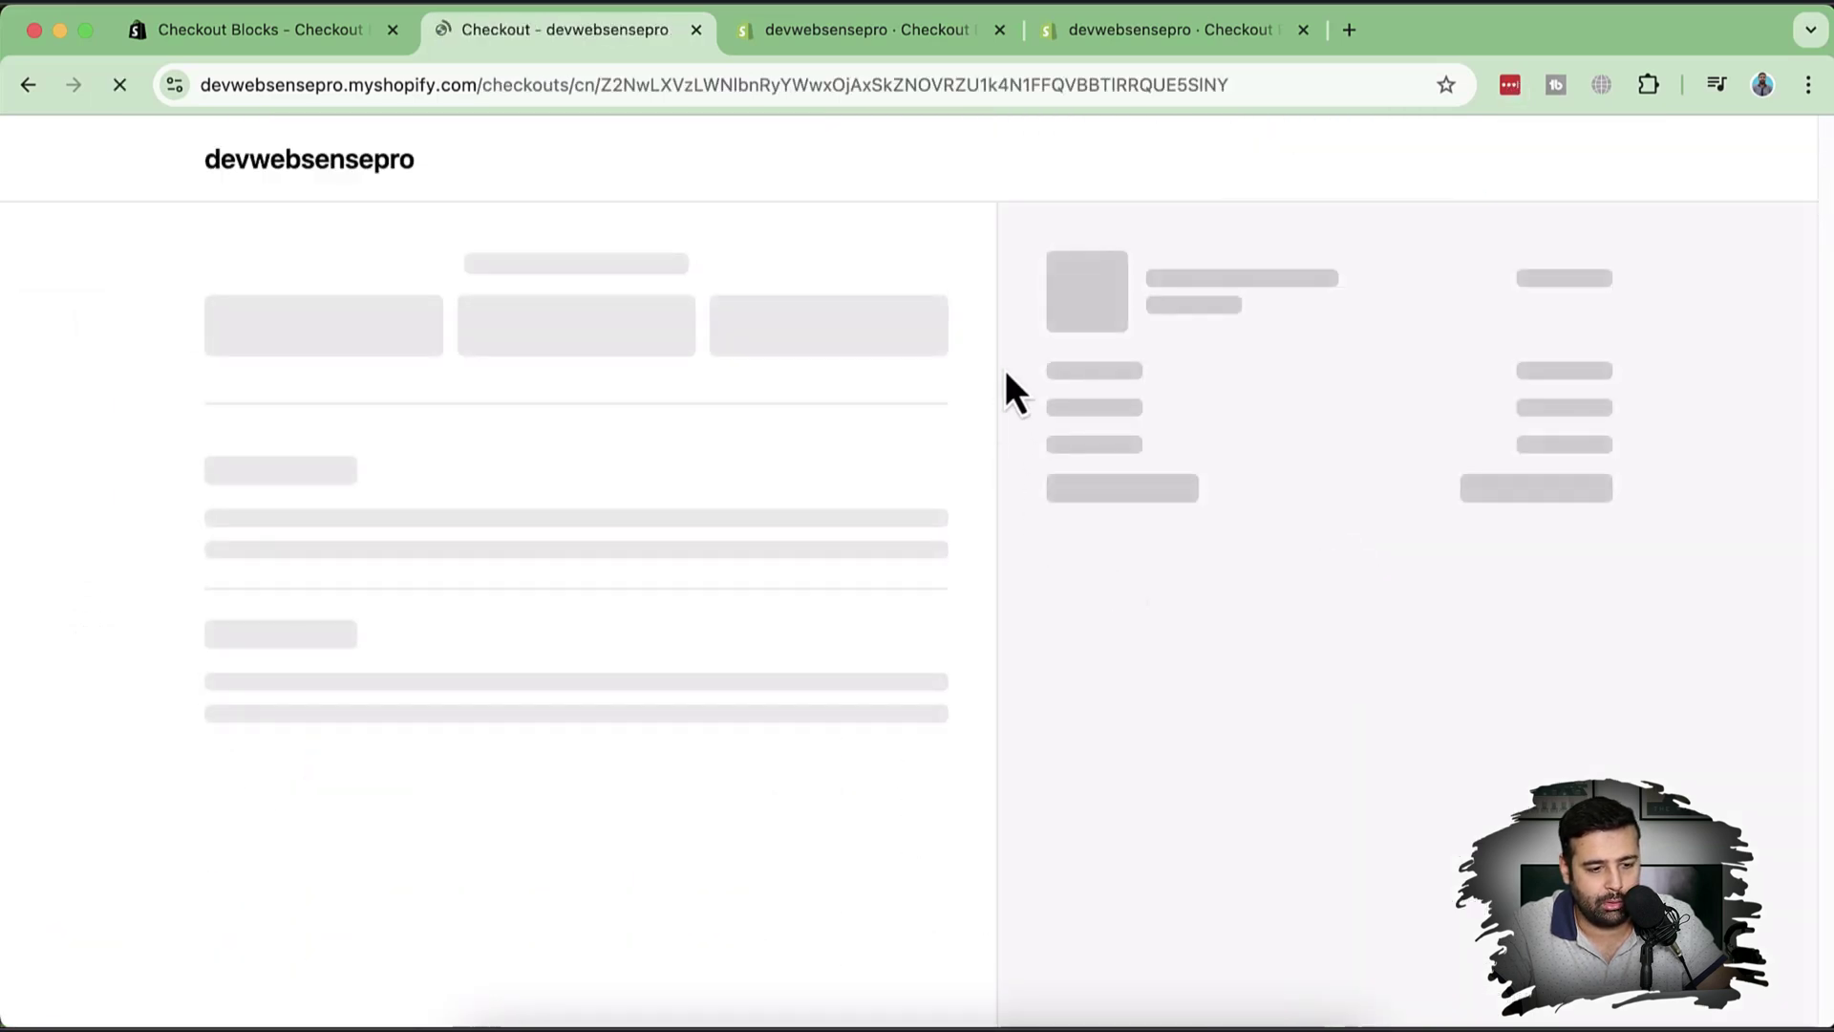
Fill in the checkout contact field with the saved test e-mail address.
{"action": "scroll", "coordinate": [1028, 308], "scroll_direction": "down", "scroll_amount": 1}
{"action": "left_click", "coordinate": [884, 344]}
{"action": "key", "text": "Down"}
{"action": "key", "text": "Return"}
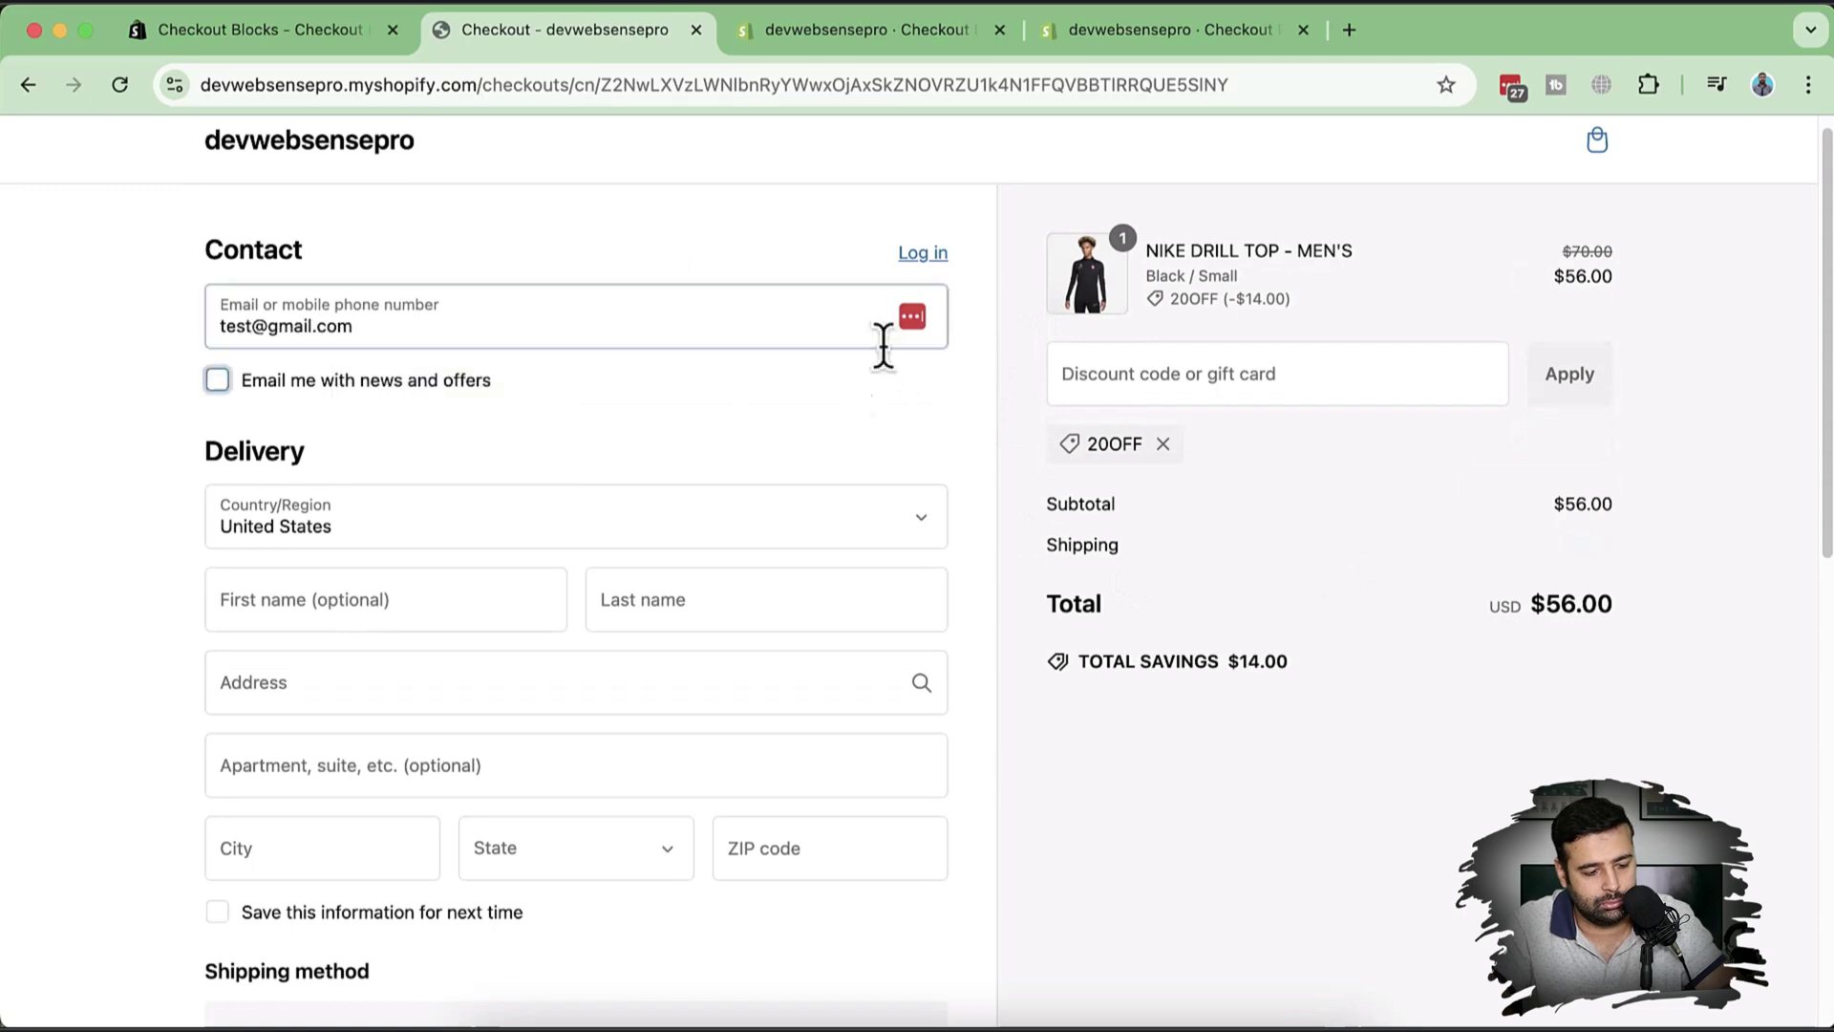
Enter the customer's first name, last name and street address in the delivery details.
{"action": "key", "text": "Tab"}
{"action": "key", "text": "Tab"}
{"action": "type", "text": "Bilal"}
{"action": "key", "text": "Tab"}
{"action": "type", "text": "test"}
{"action": "key", "text": "Tab"}
{"action": "type", "text": "test address"}
Complete the delivery address with the city and ZIP code, leaving the apartment field blank.
{"action": "key", "text": "Tab"}
{"action": "key", "text": "Tab"}
{"action": "type", "text": "Boston"}
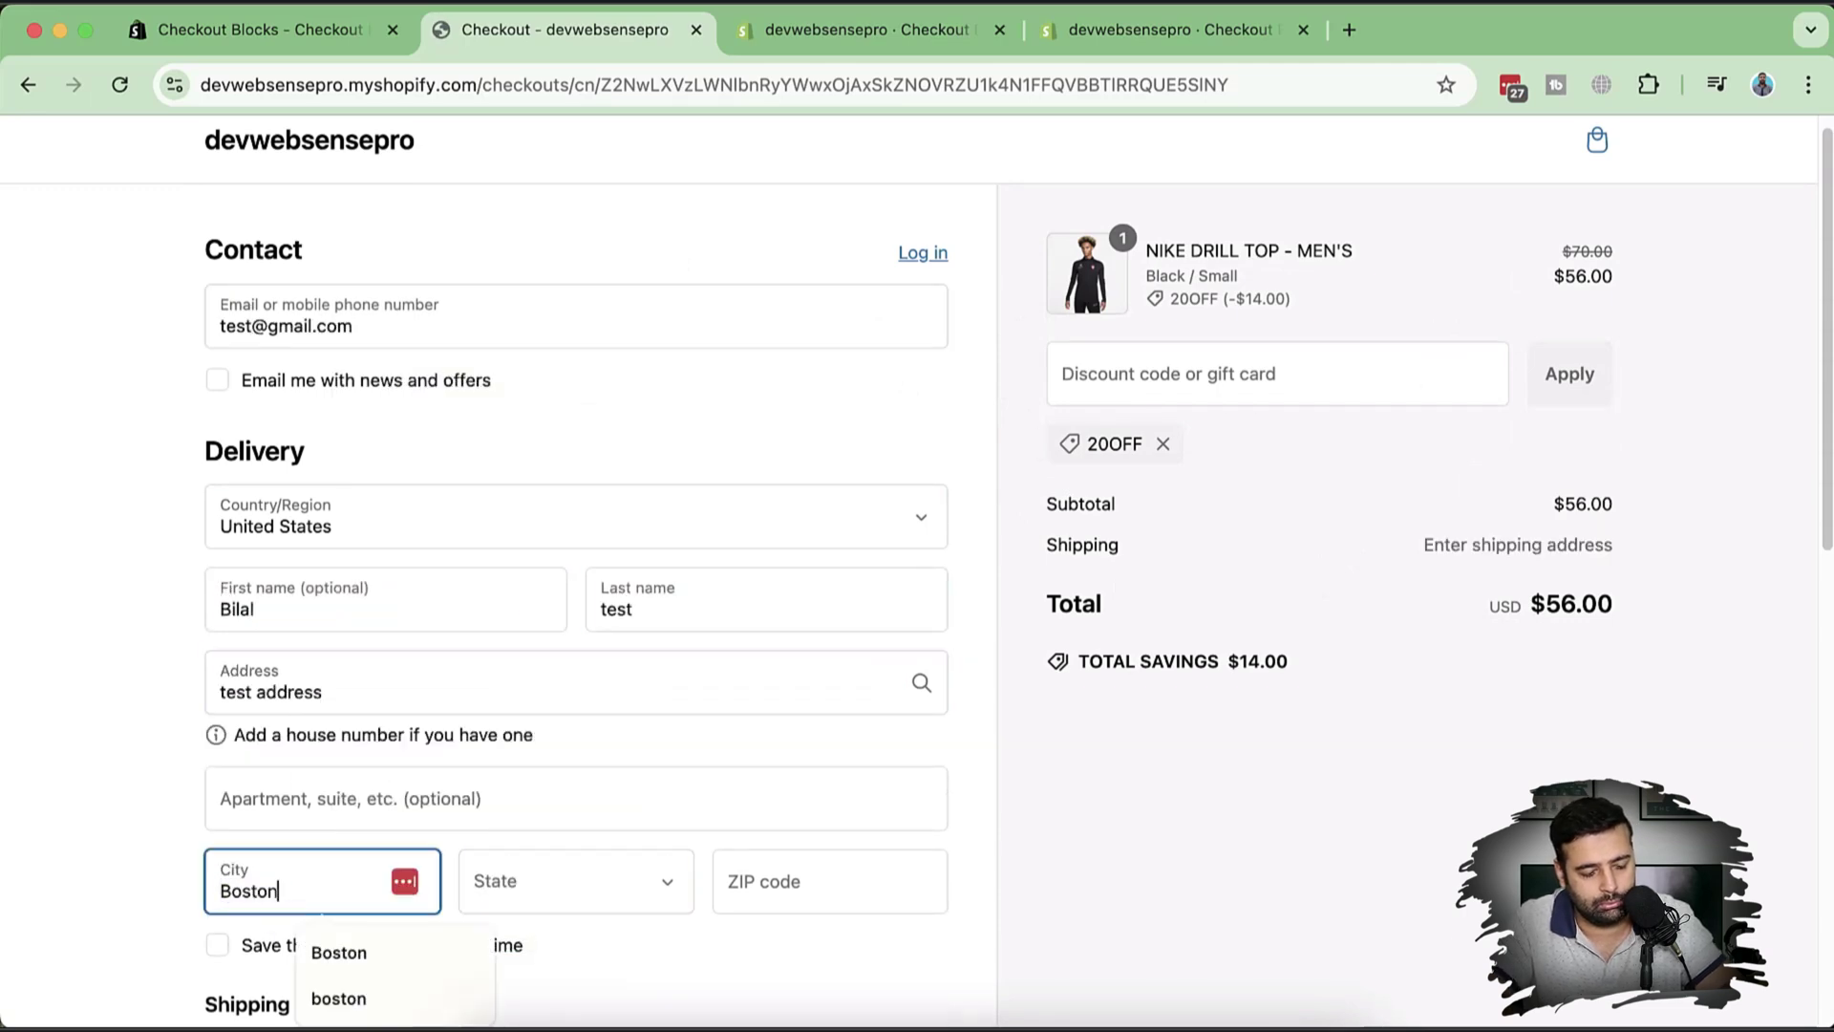
{"action": "key", "text": "Tab"}
{"action": "key", "text": "Tab"}
{"action": "scroll", "coordinate": [1343, 287], "scroll_direction": "down", "scroll_amount": 5}
{"action": "type", "text": "02001"}
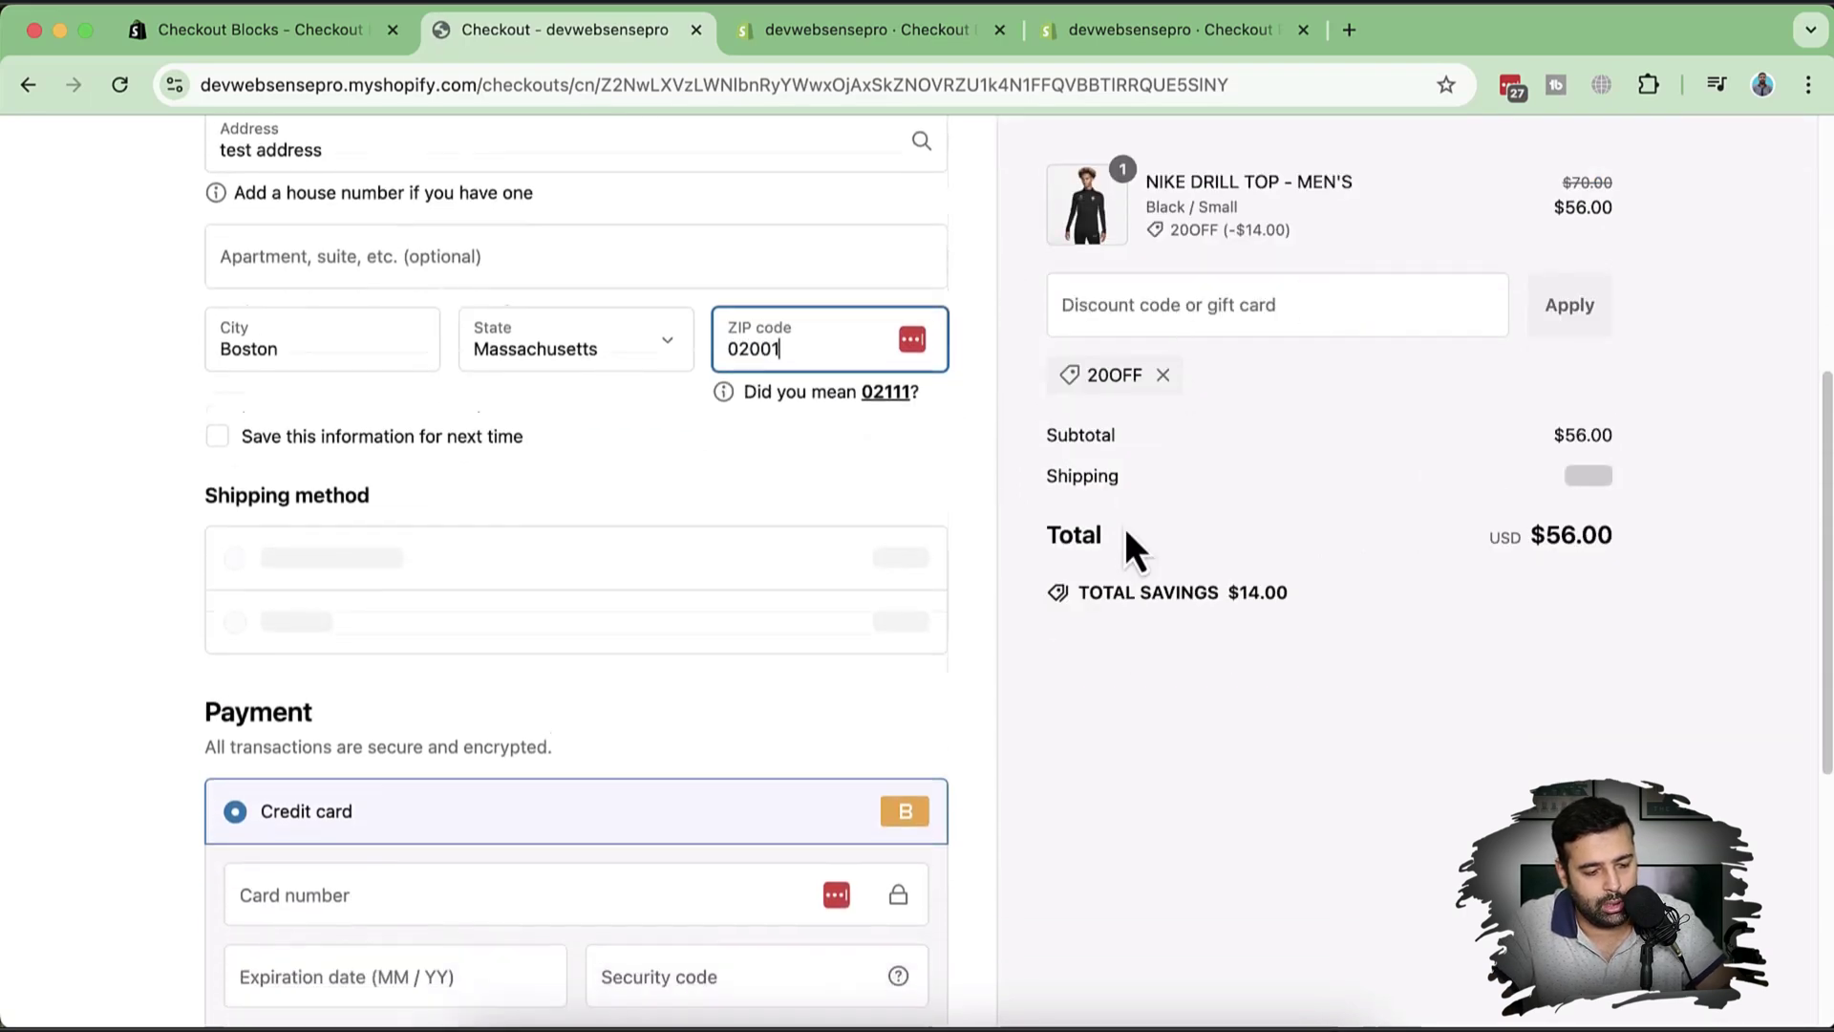
Enter the test credit card's number, expiration date and security code, and pay for the order.
{"action": "scroll", "coordinate": [989, 512], "scroll_direction": "down", "scroll_amount": 5}
{"action": "left_click", "coordinate": [493, 449]}
{"action": "type", "text": "1"}
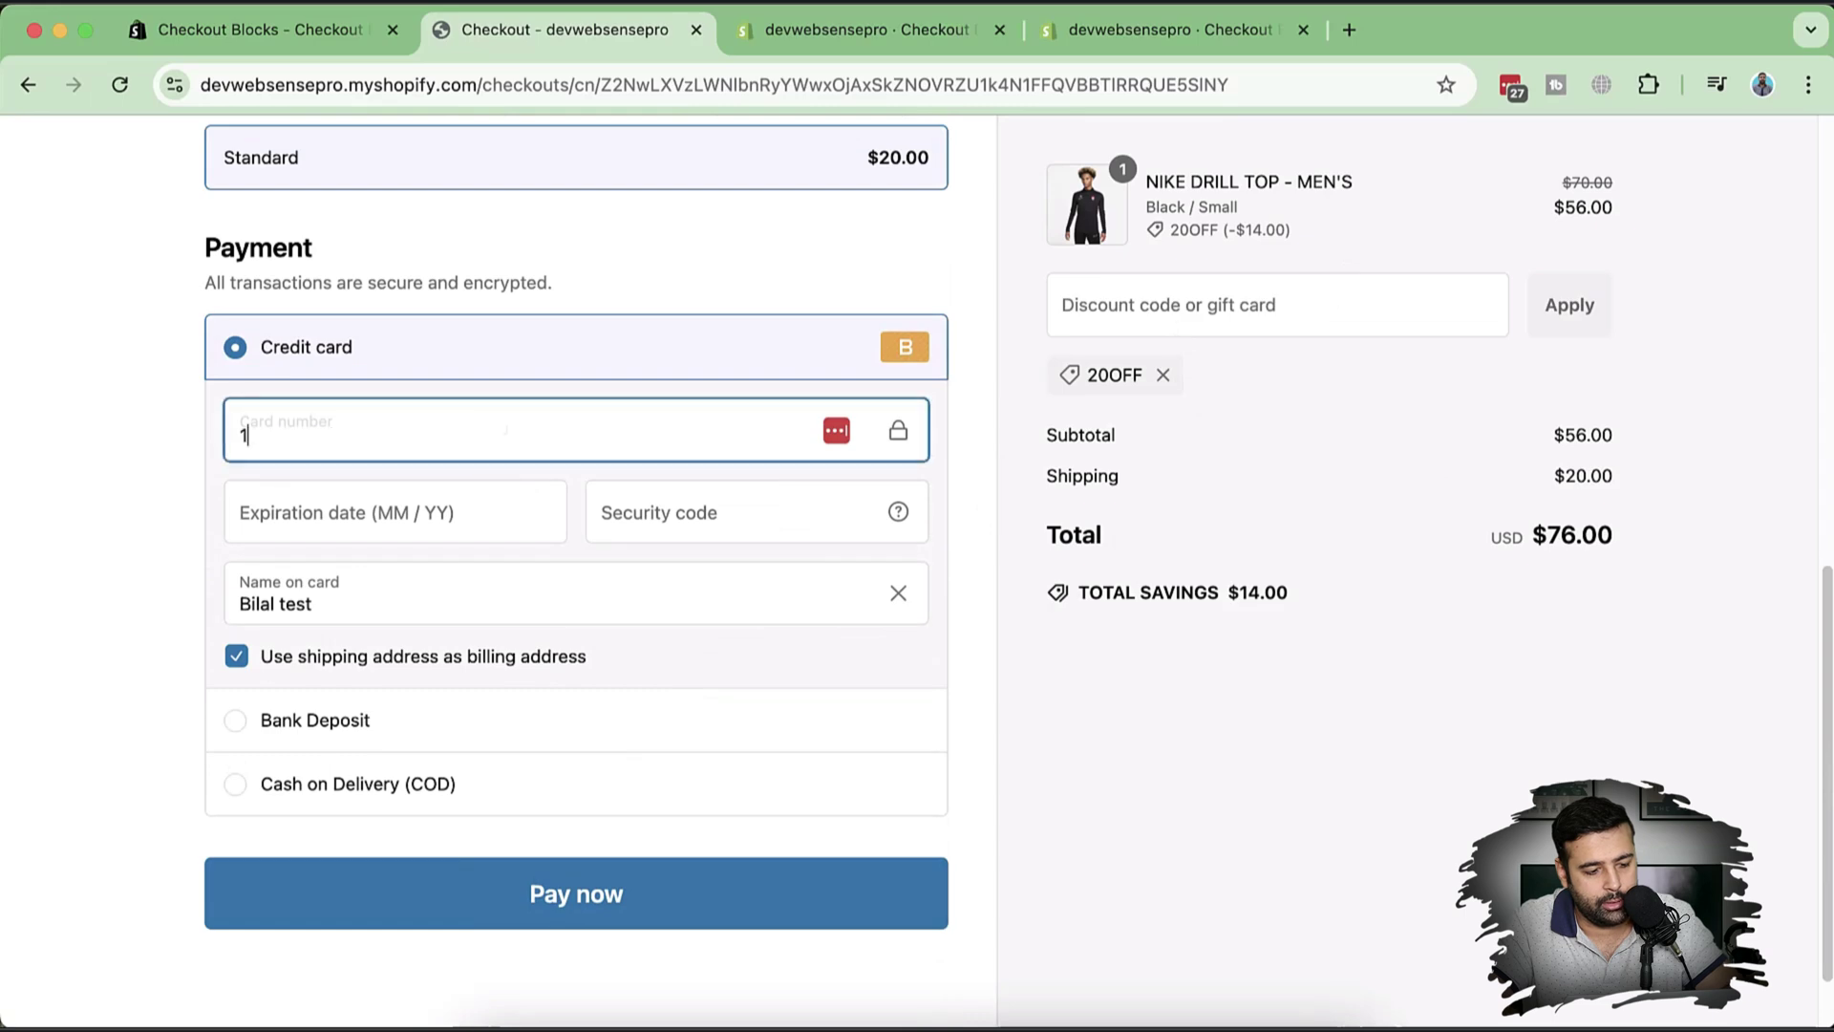
{"action": "left_click", "coordinate": [380, 511]}
{"action": "type", "text": "12 / 24"}
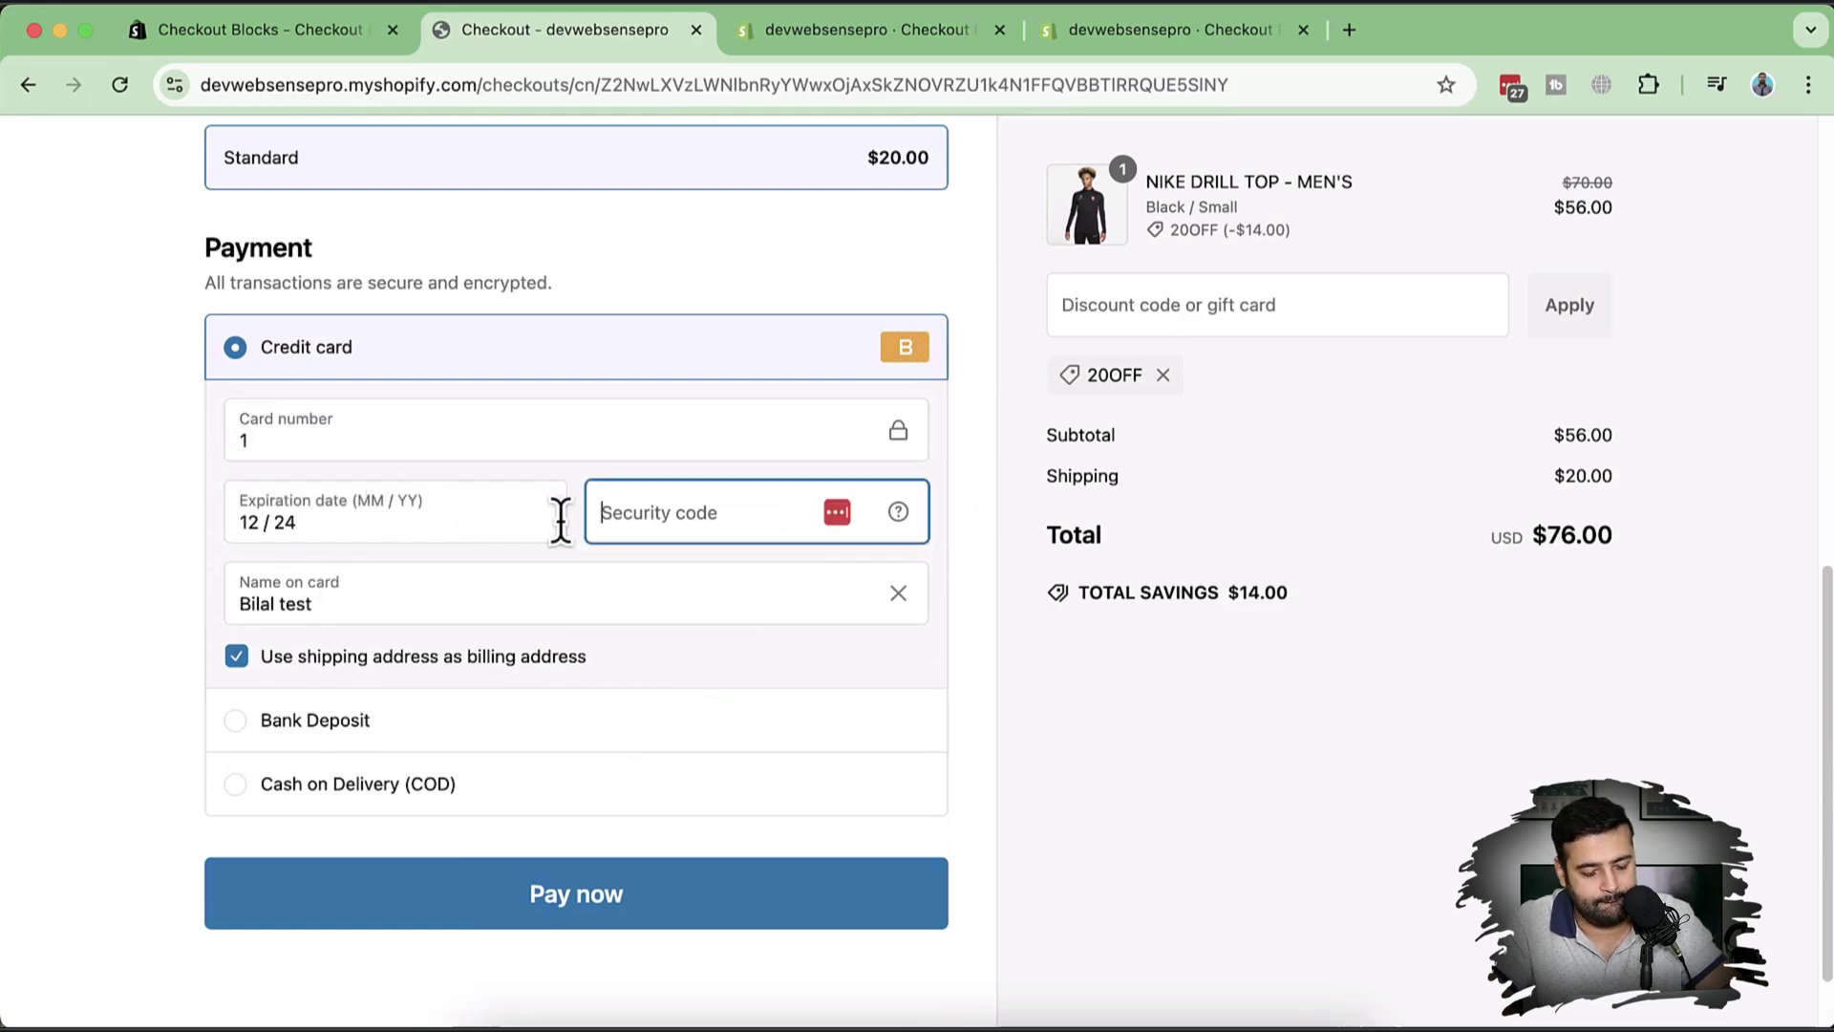
{"action": "type", "text": "123"}
{"action": "left_click", "coordinate": [962, 553]}
{"action": "scroll", "coordinate": [962, 553], "scroll_direction": "down", "scroll_amount": 2}
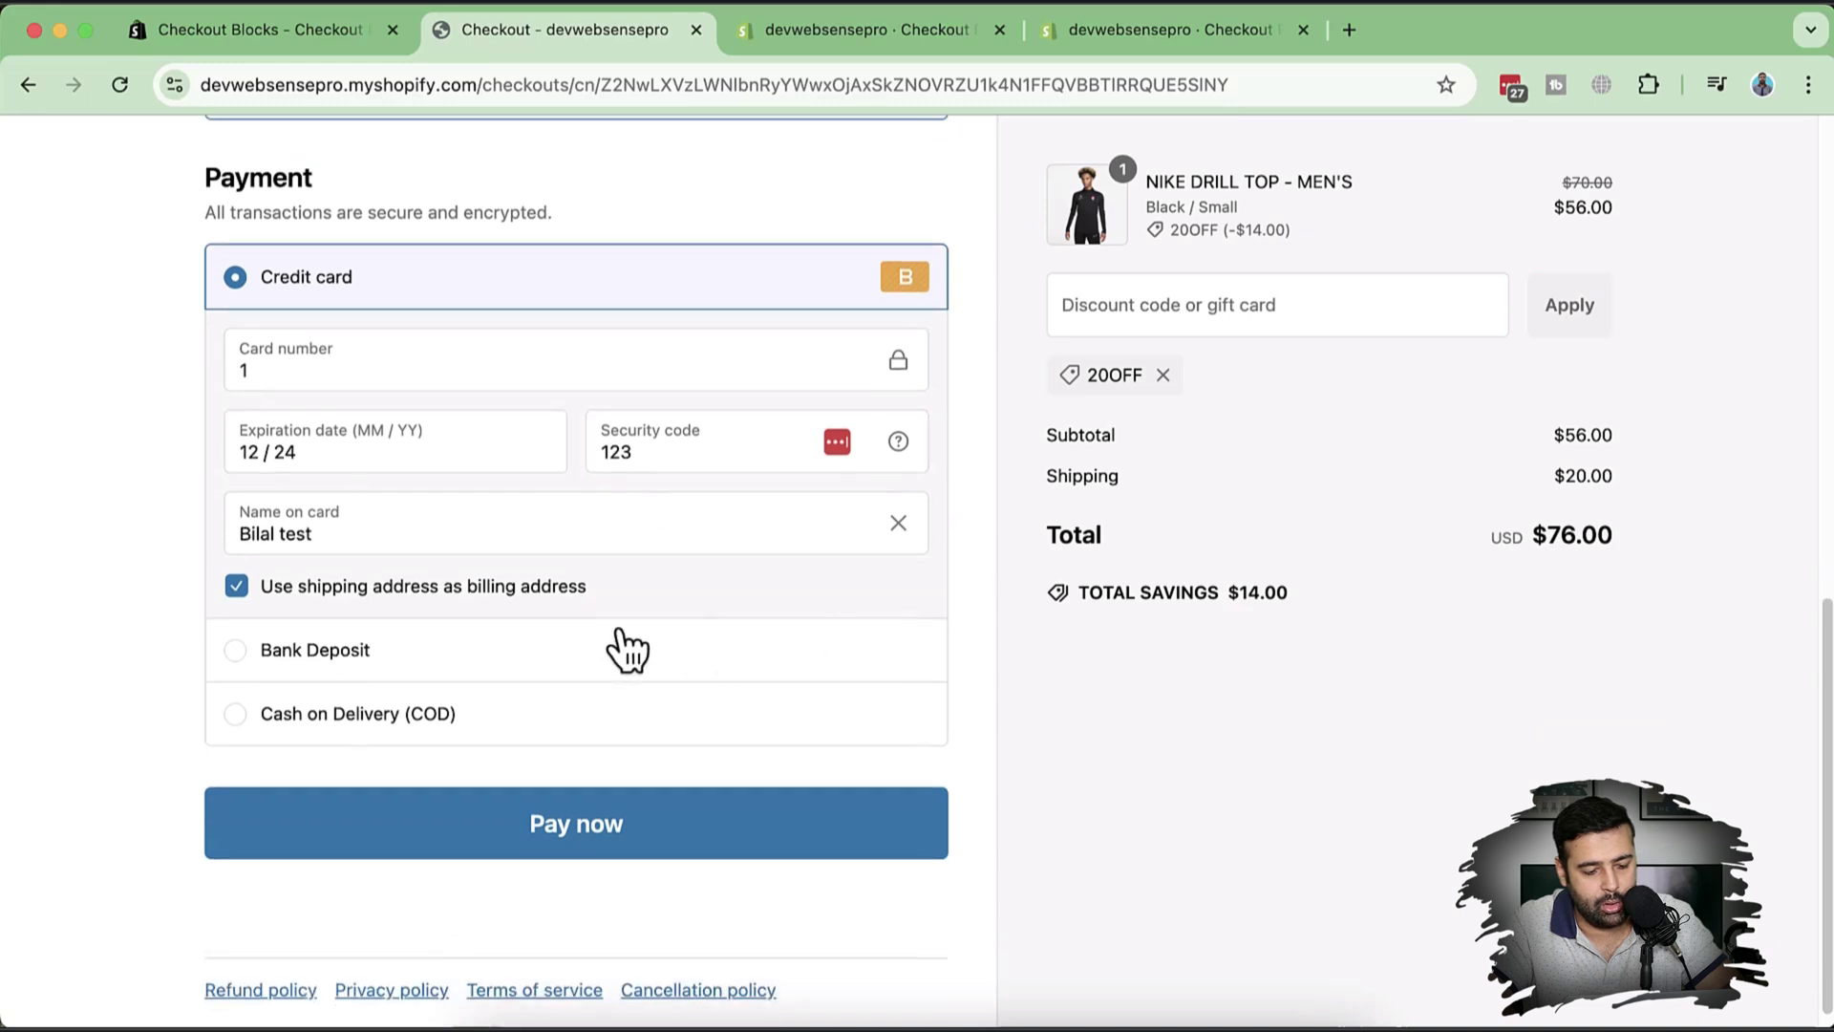
{"action": "left_click", "coordinate": [632, 831]}
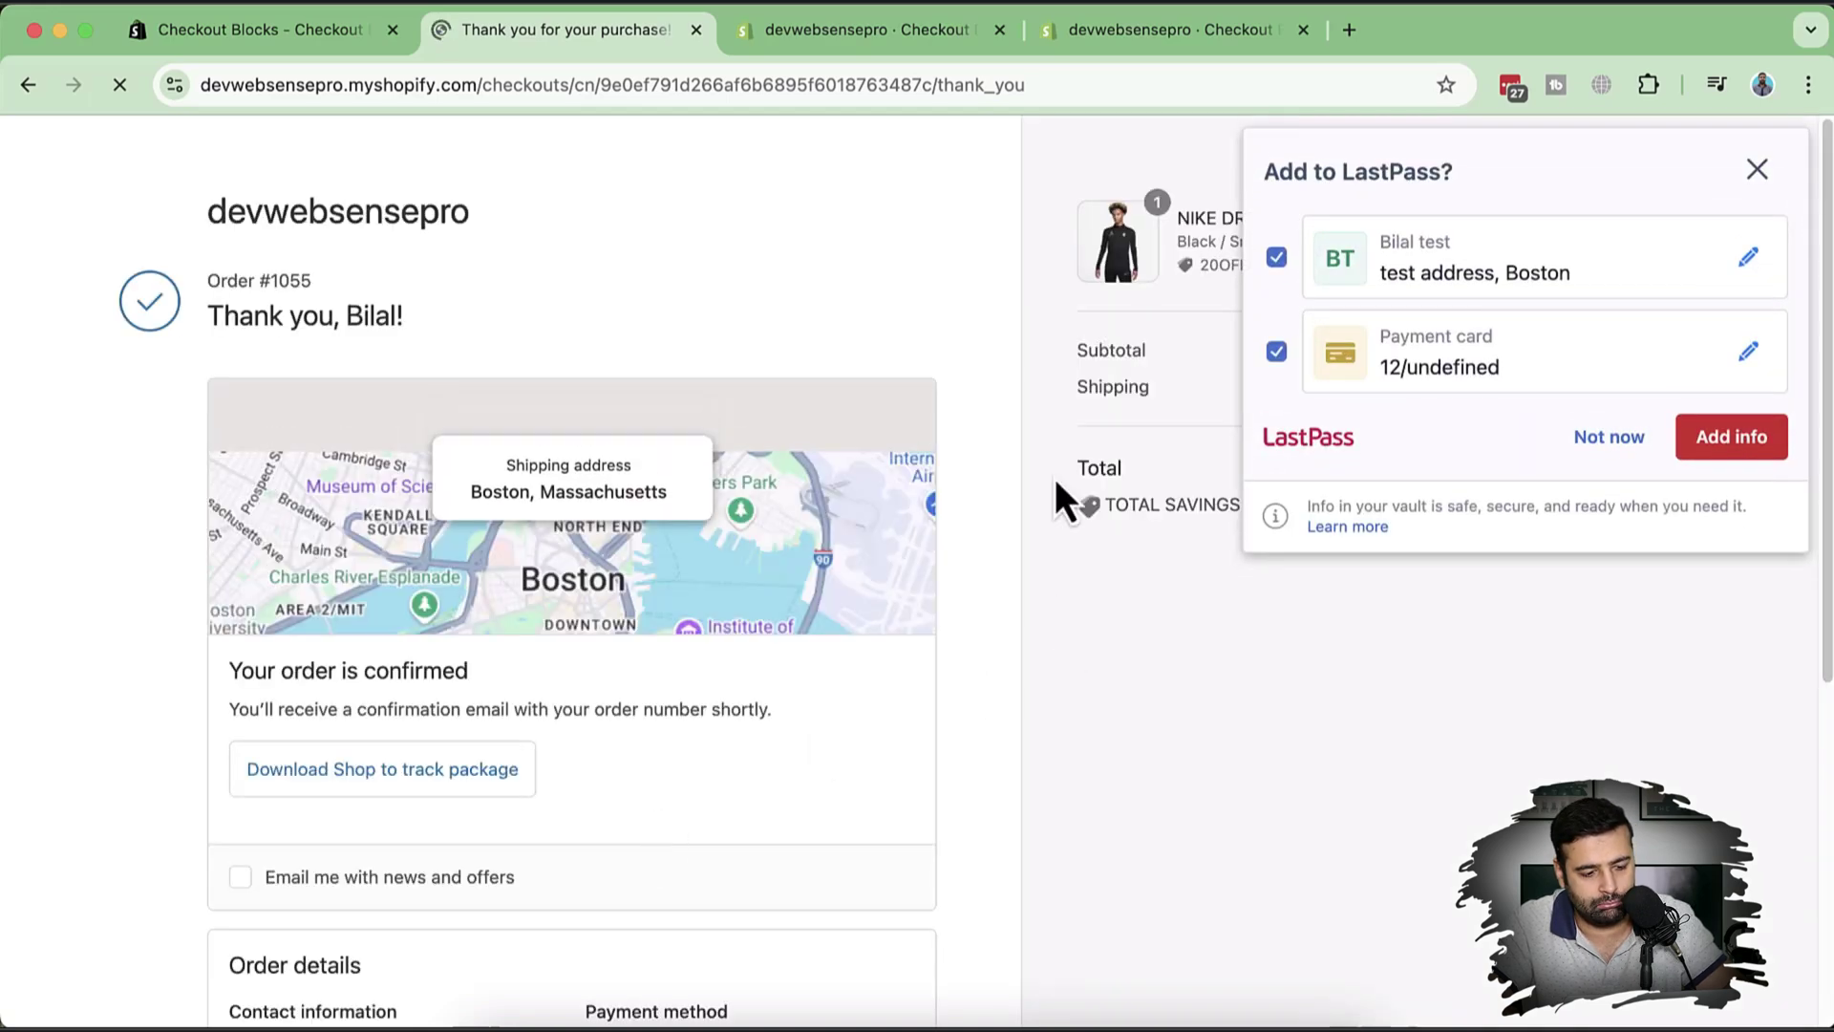
Decline saving the address and payment card to LastPass on the order confirmation page.
{"action": "scroll", "coordinate": [959, 387], "scroll_direction": "down", "scroll_amount": 6}
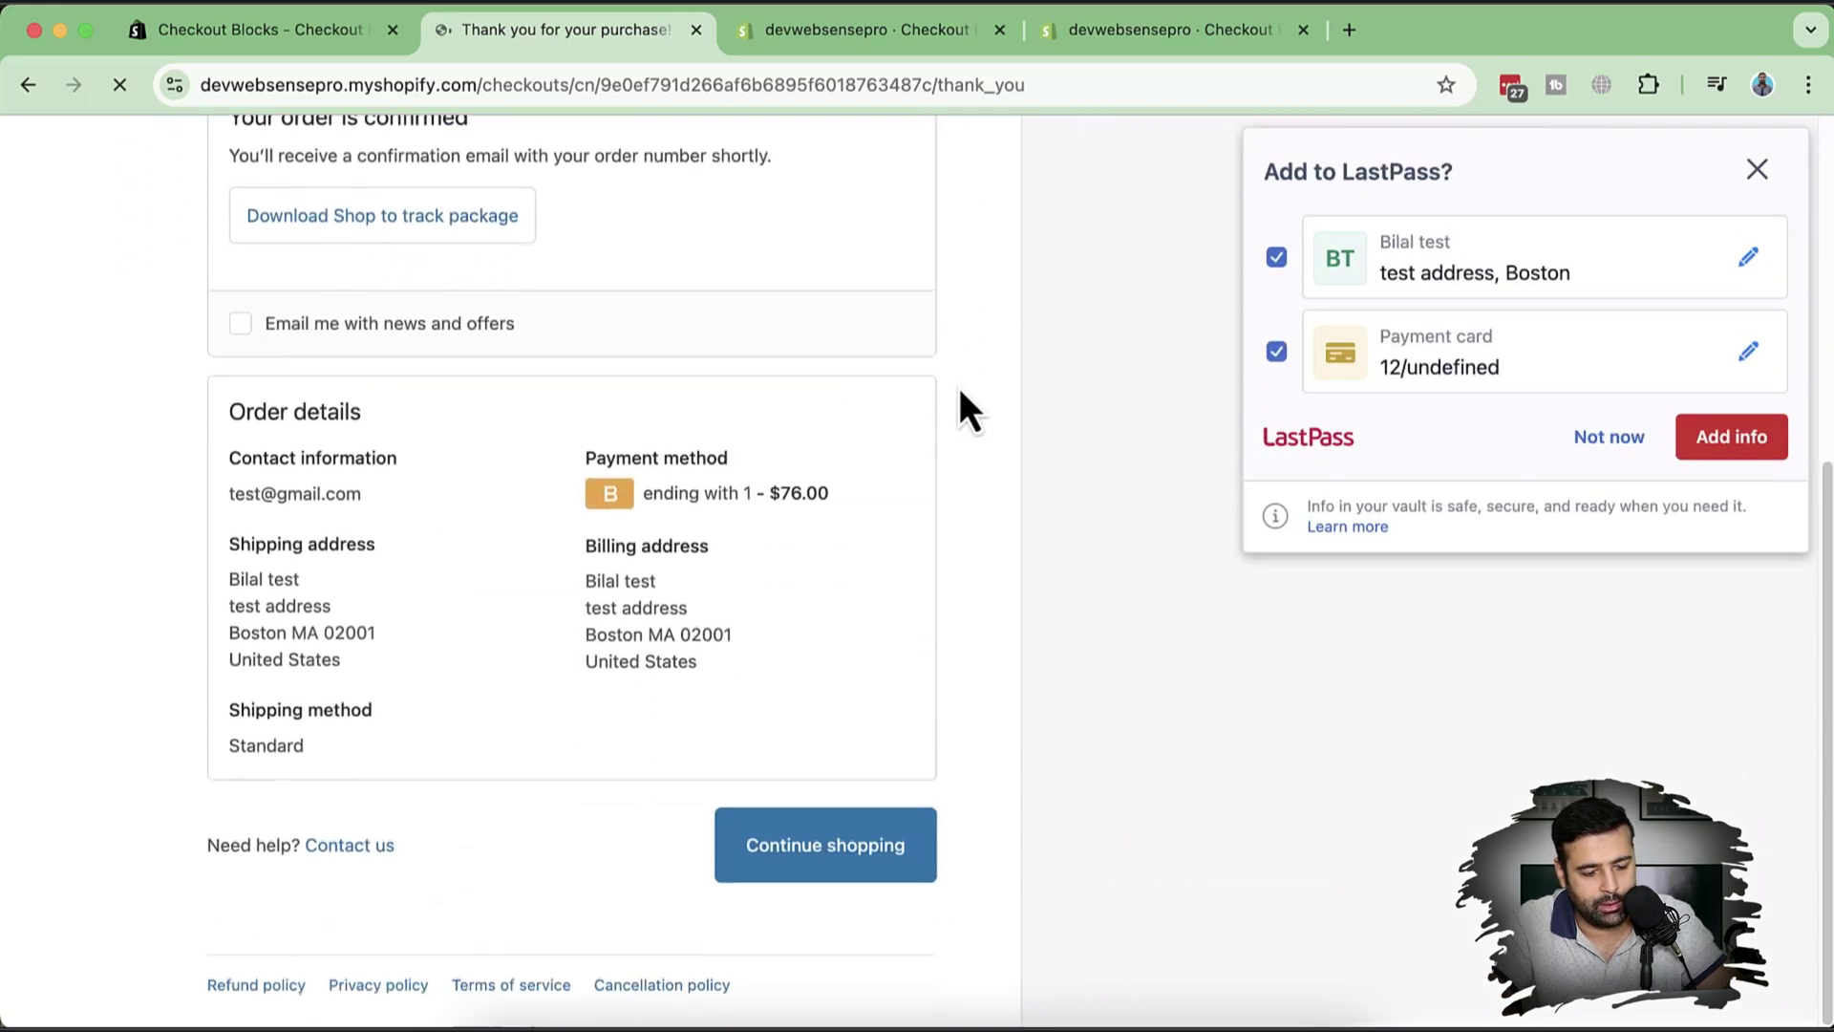
{"action": "scroll", "coordinate": [959, 388], "scroll_direction": "up", "scroll_amount": 6}
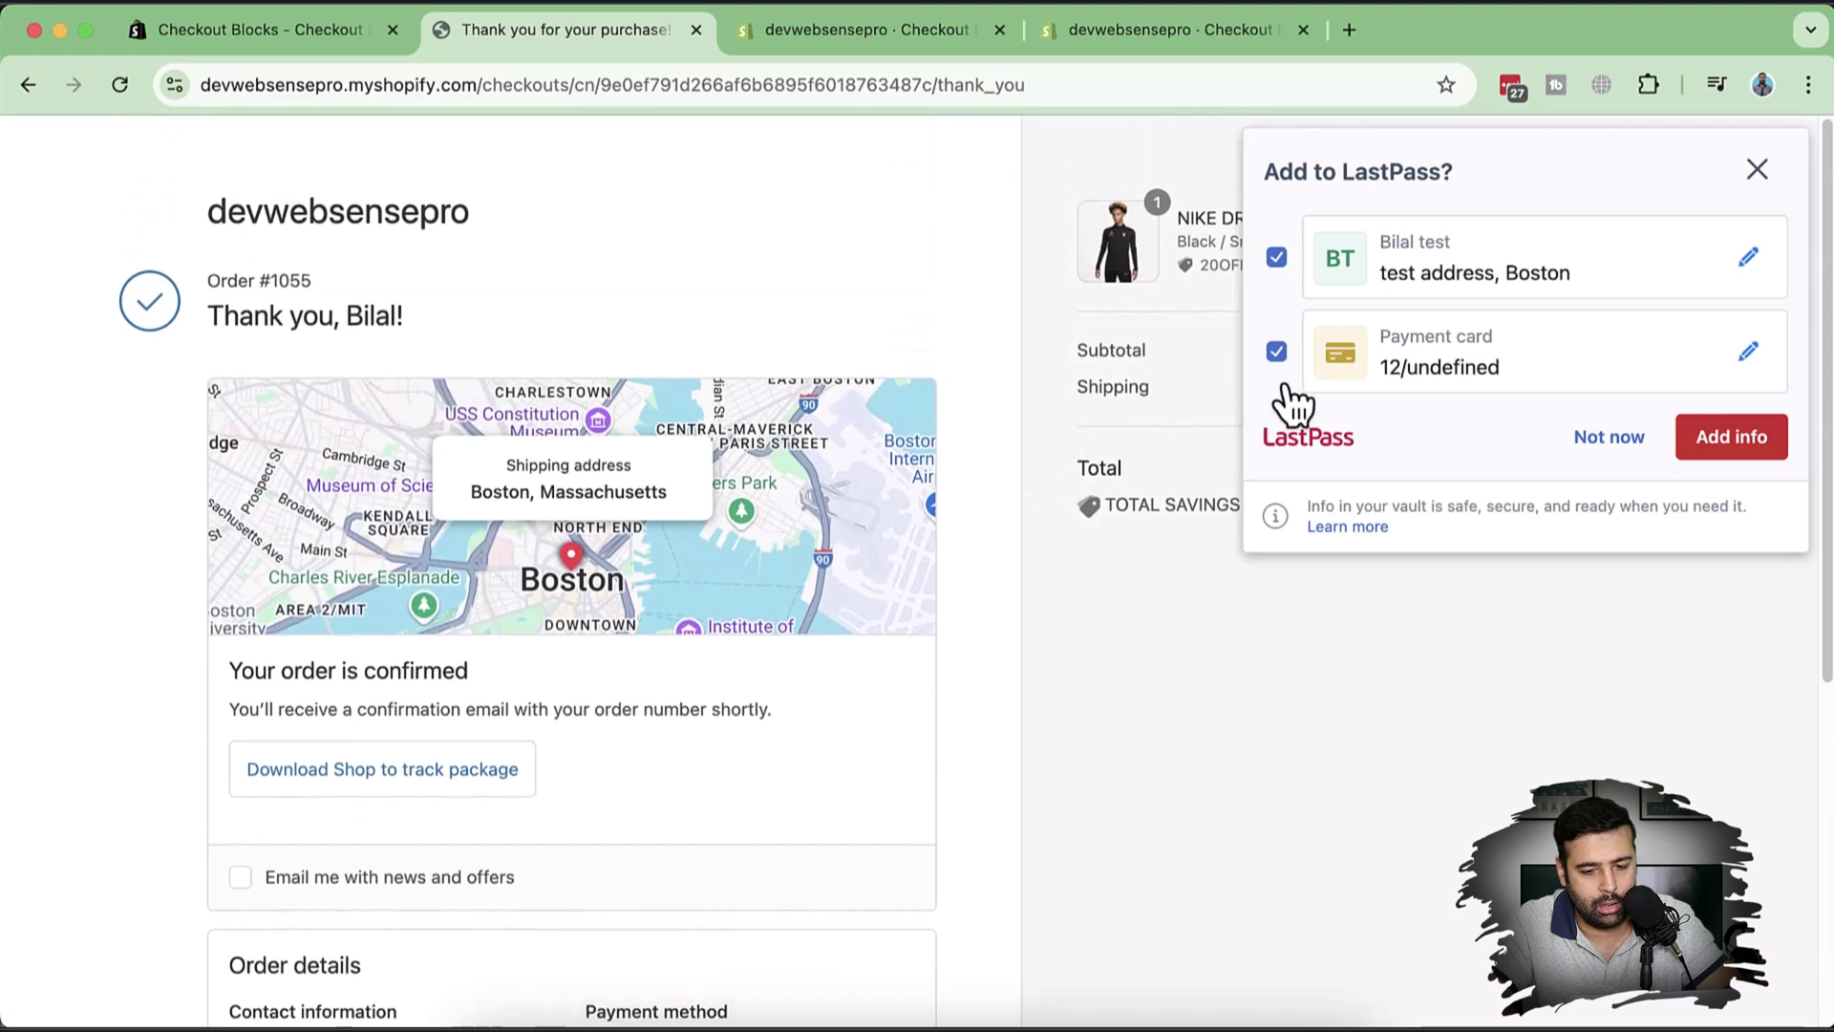
{"action": "left_click", "coordinate": [1597, 440]}
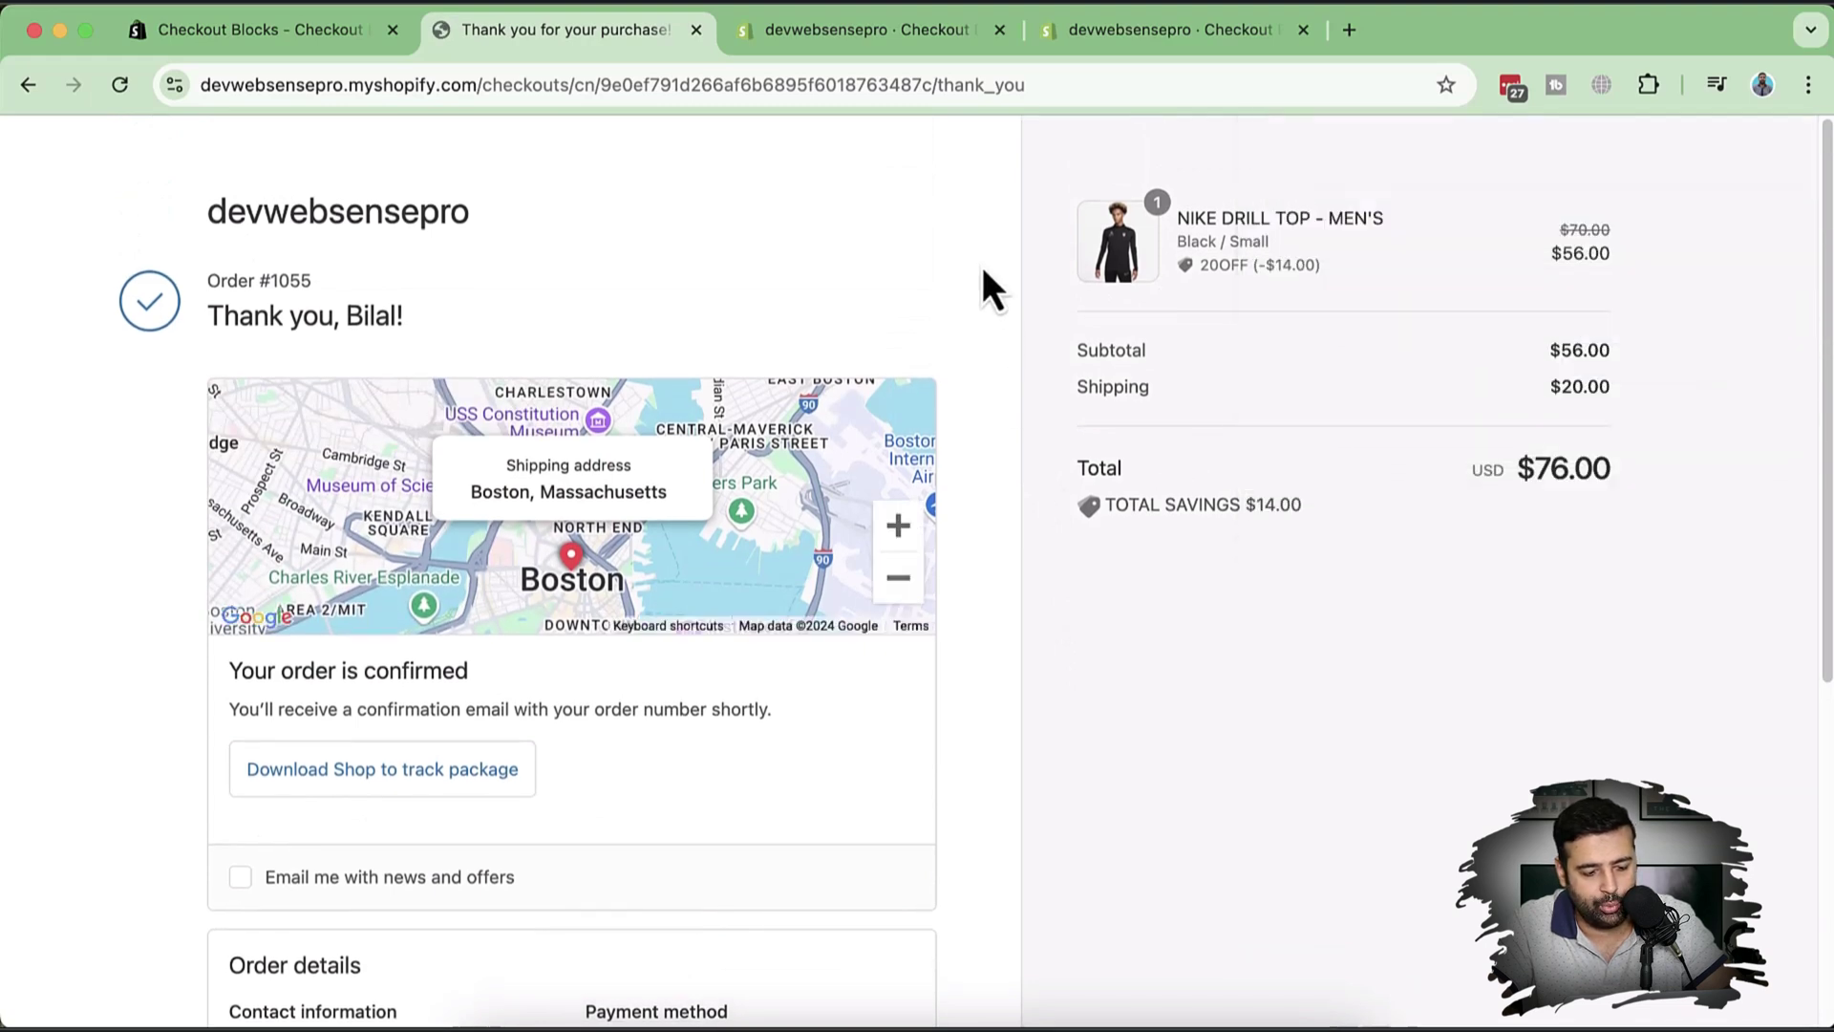
Examine the whole order confirmation page, from the thank-you heading to the order details, for the added checkout blocks.
{"action": "scroll", "coordinate": [984, 273], "scroll_direction": "down", "scroll_amount": 3}
{"action": "scroll", "coordinate": [984, 273], "scroll_direction": "down", "scroll_amount": 4}
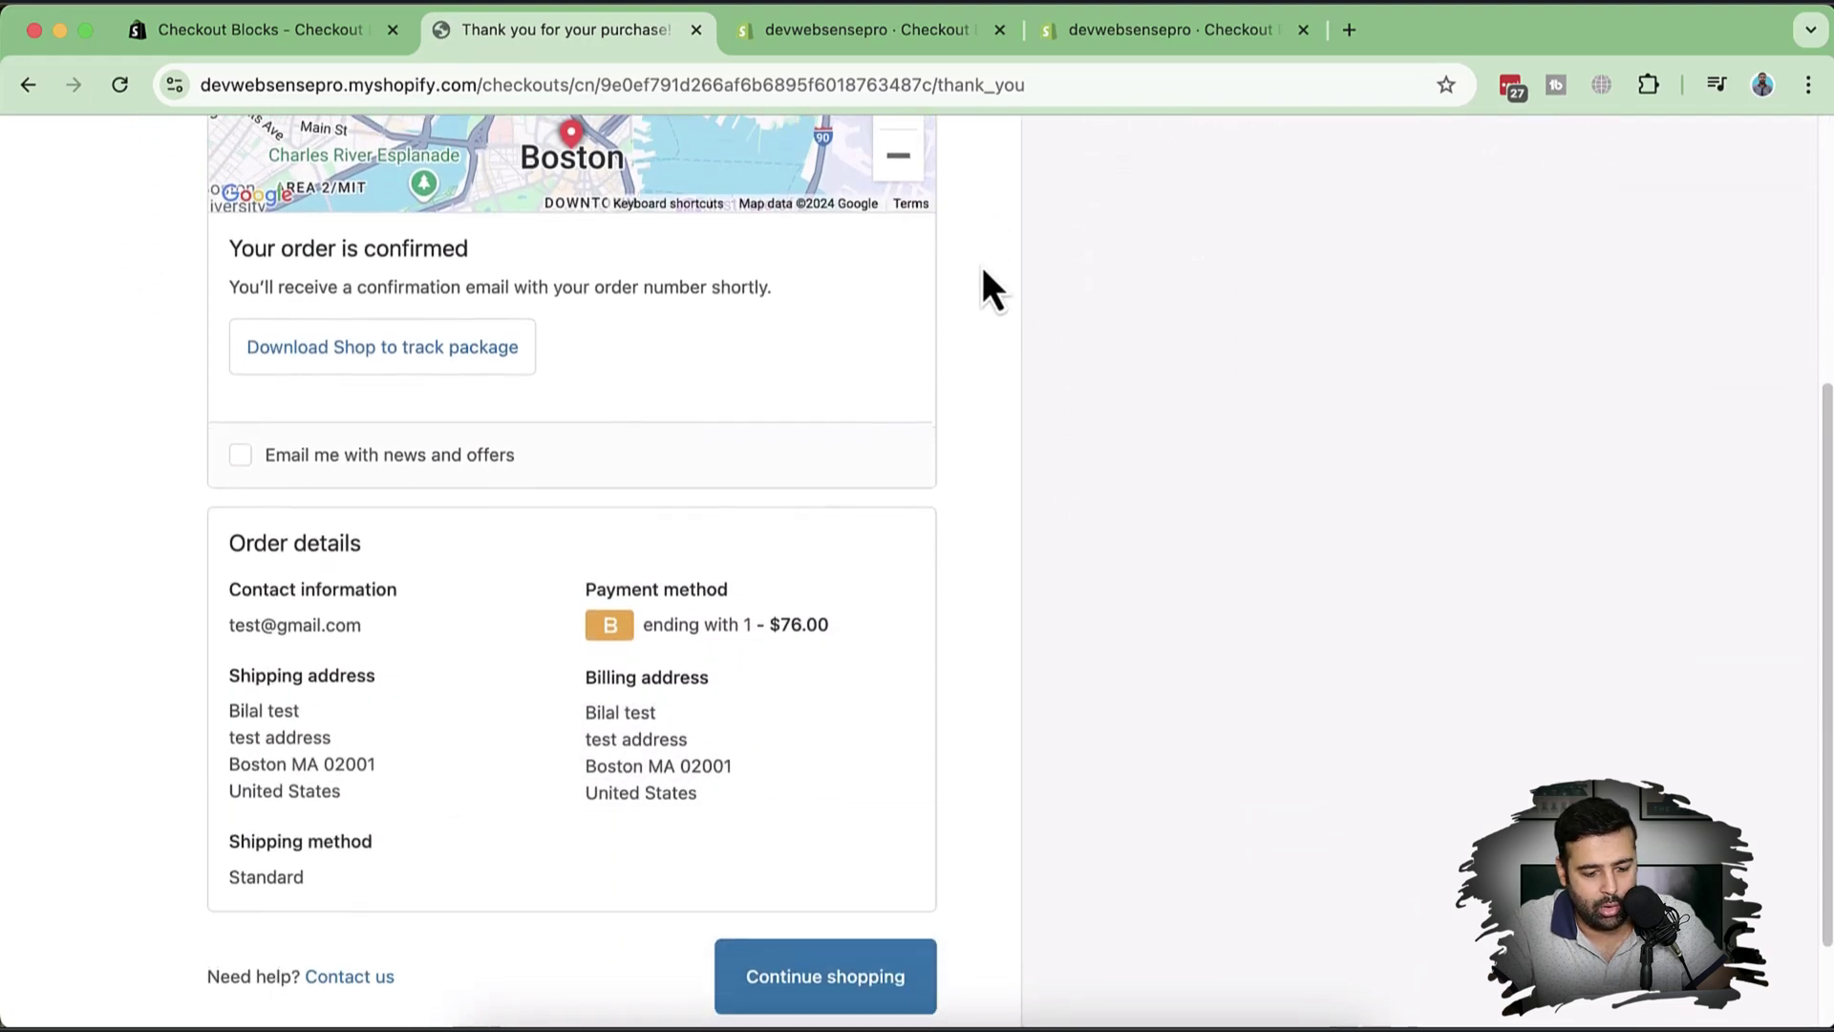
{"action": "scroll", "coordinate": [984, 272], "scroll_direction": "up", "scroll_amount": 6}
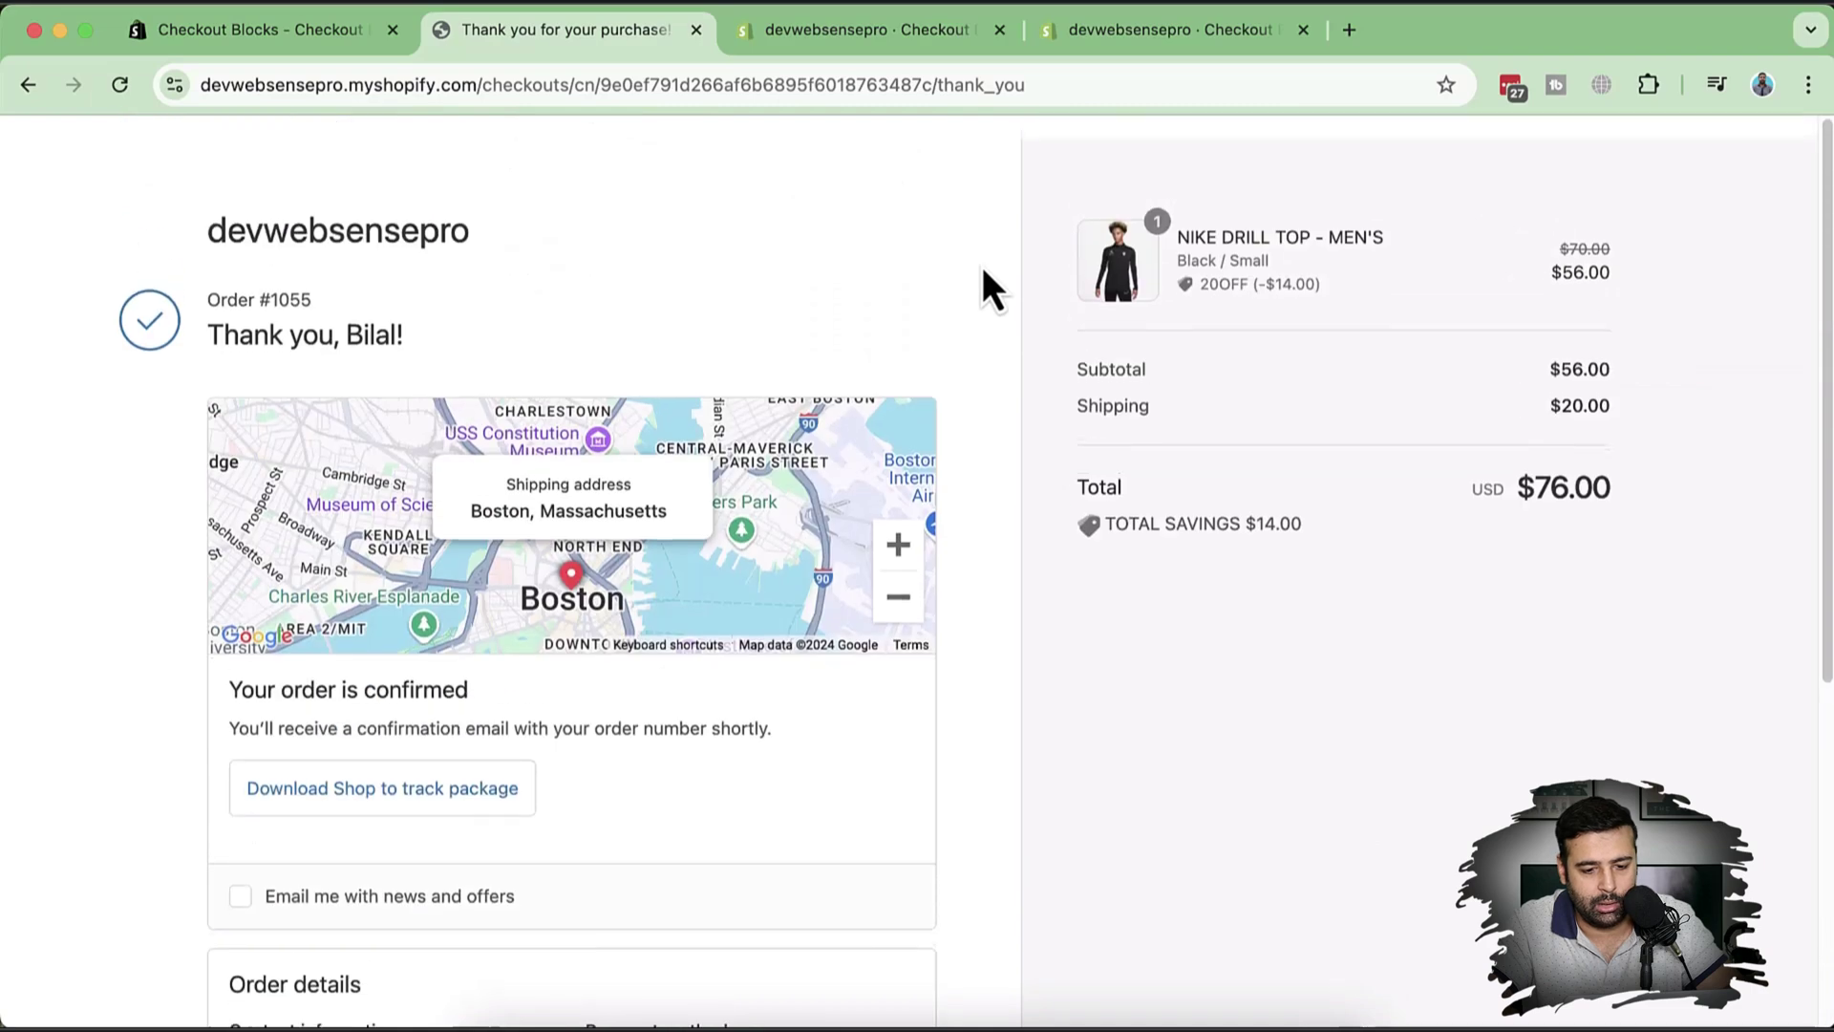
{"action": "scroll", "coordinate": [984, 272], "scroll_direction": "down", "scroll_amount": 6}
{"action": "scroll", "coordinate": [983, 272], "scroll_direction": "up", "scroll_amount": 8}
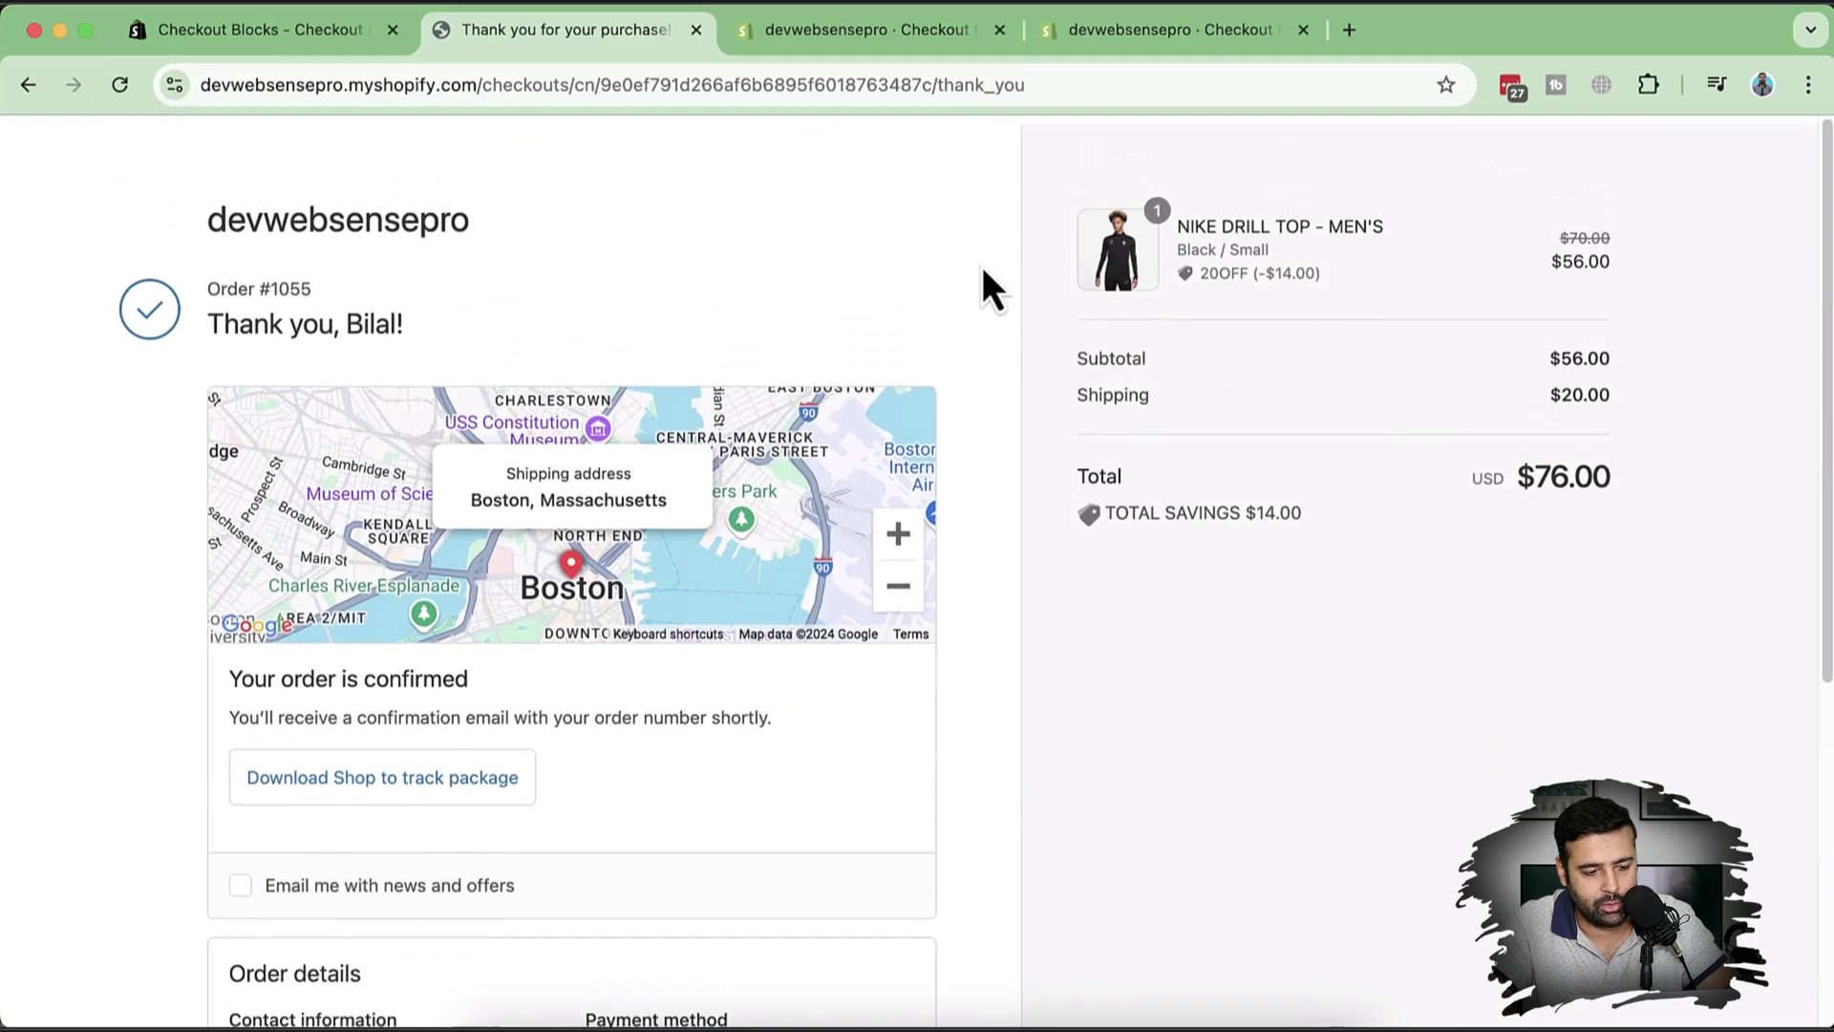
{"action": "scroll", "coordinate": [984, 272], "scroll_direction": "down", "scroll_amount": 6}
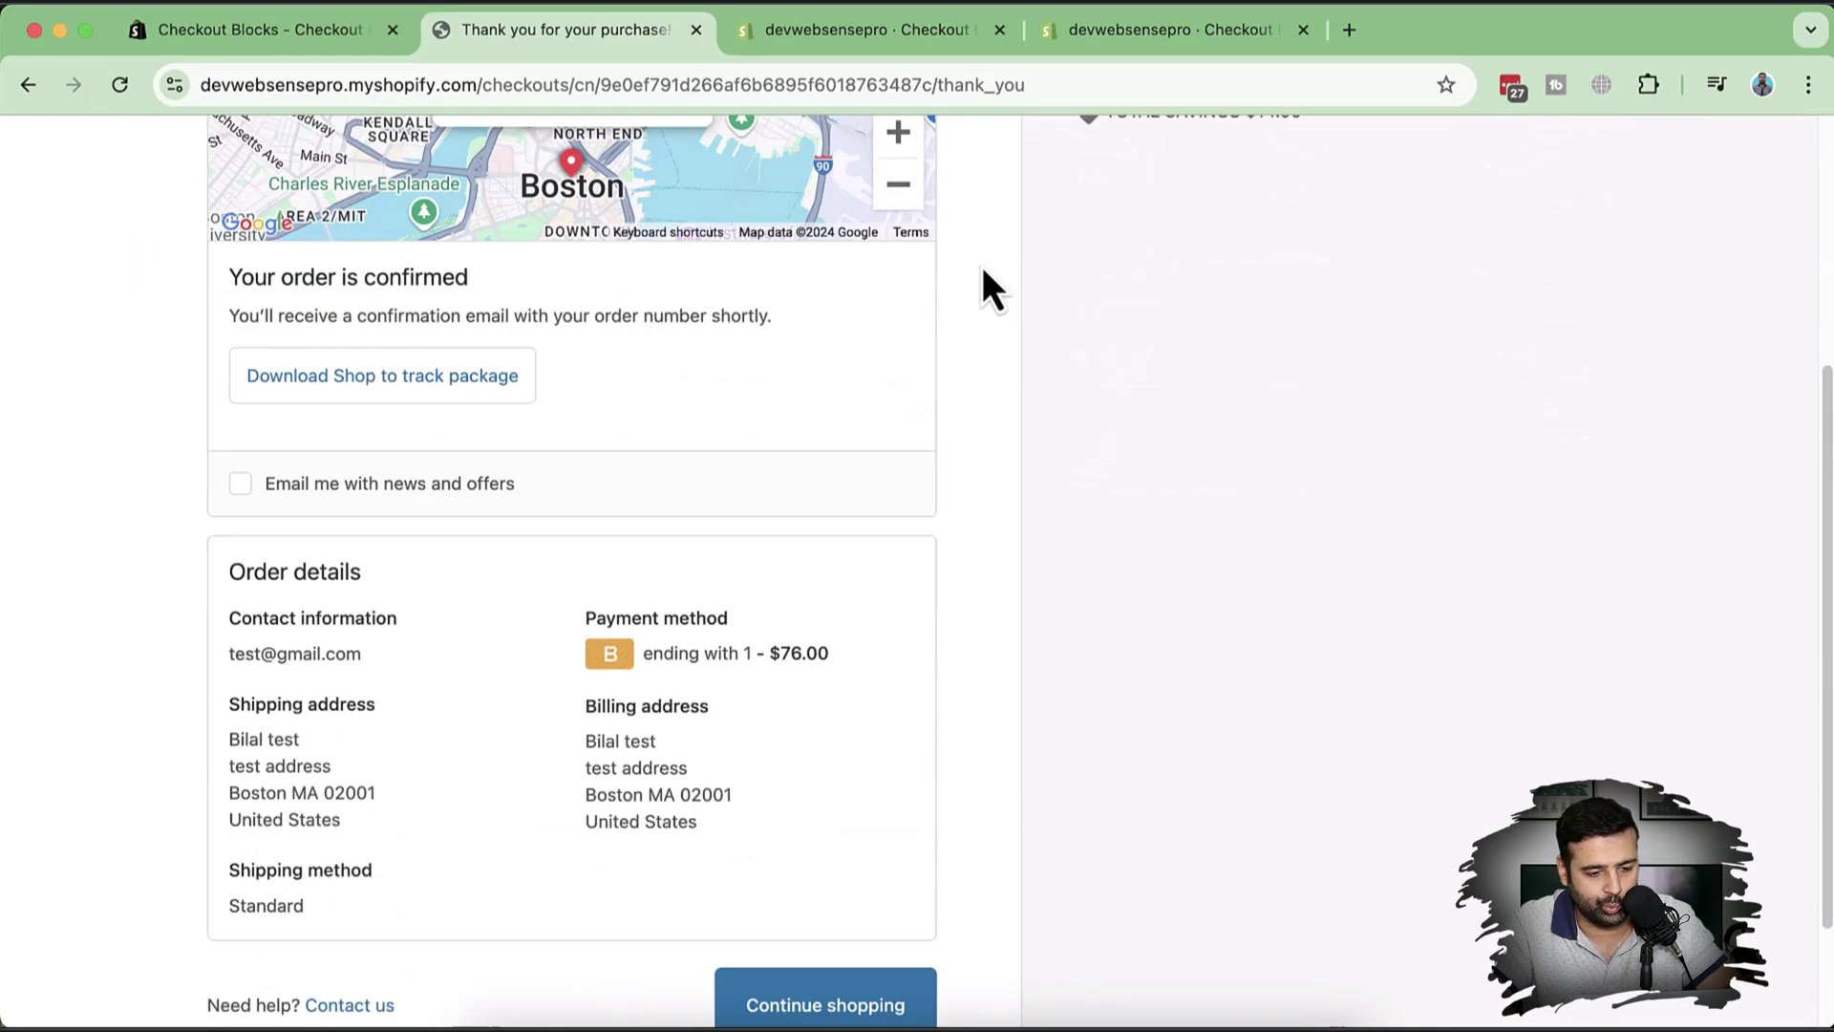
{"action": "scroll", "coordinate": [984, 272], "scroll_direction": "up", "scroll_amount": 5}
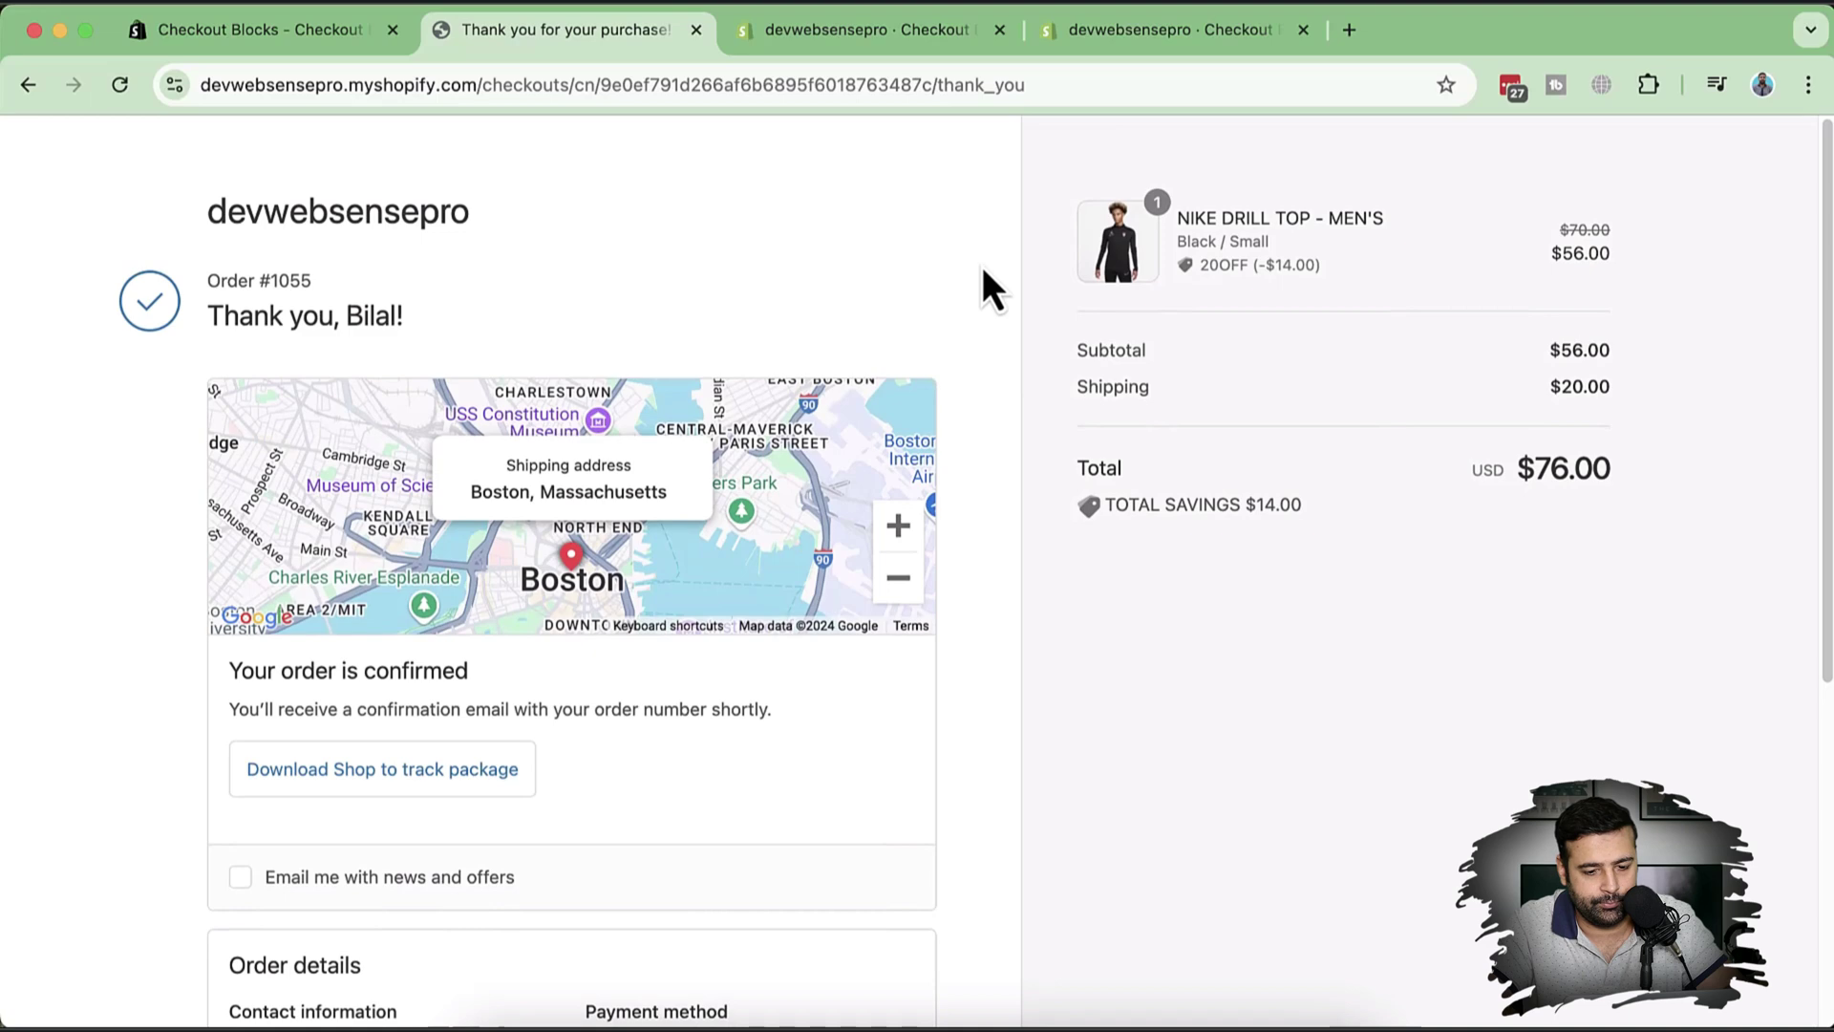
{"action": "scroll", "coordinate": [983, 272], "scroll_direction": "down", "scroll_amount": 6}
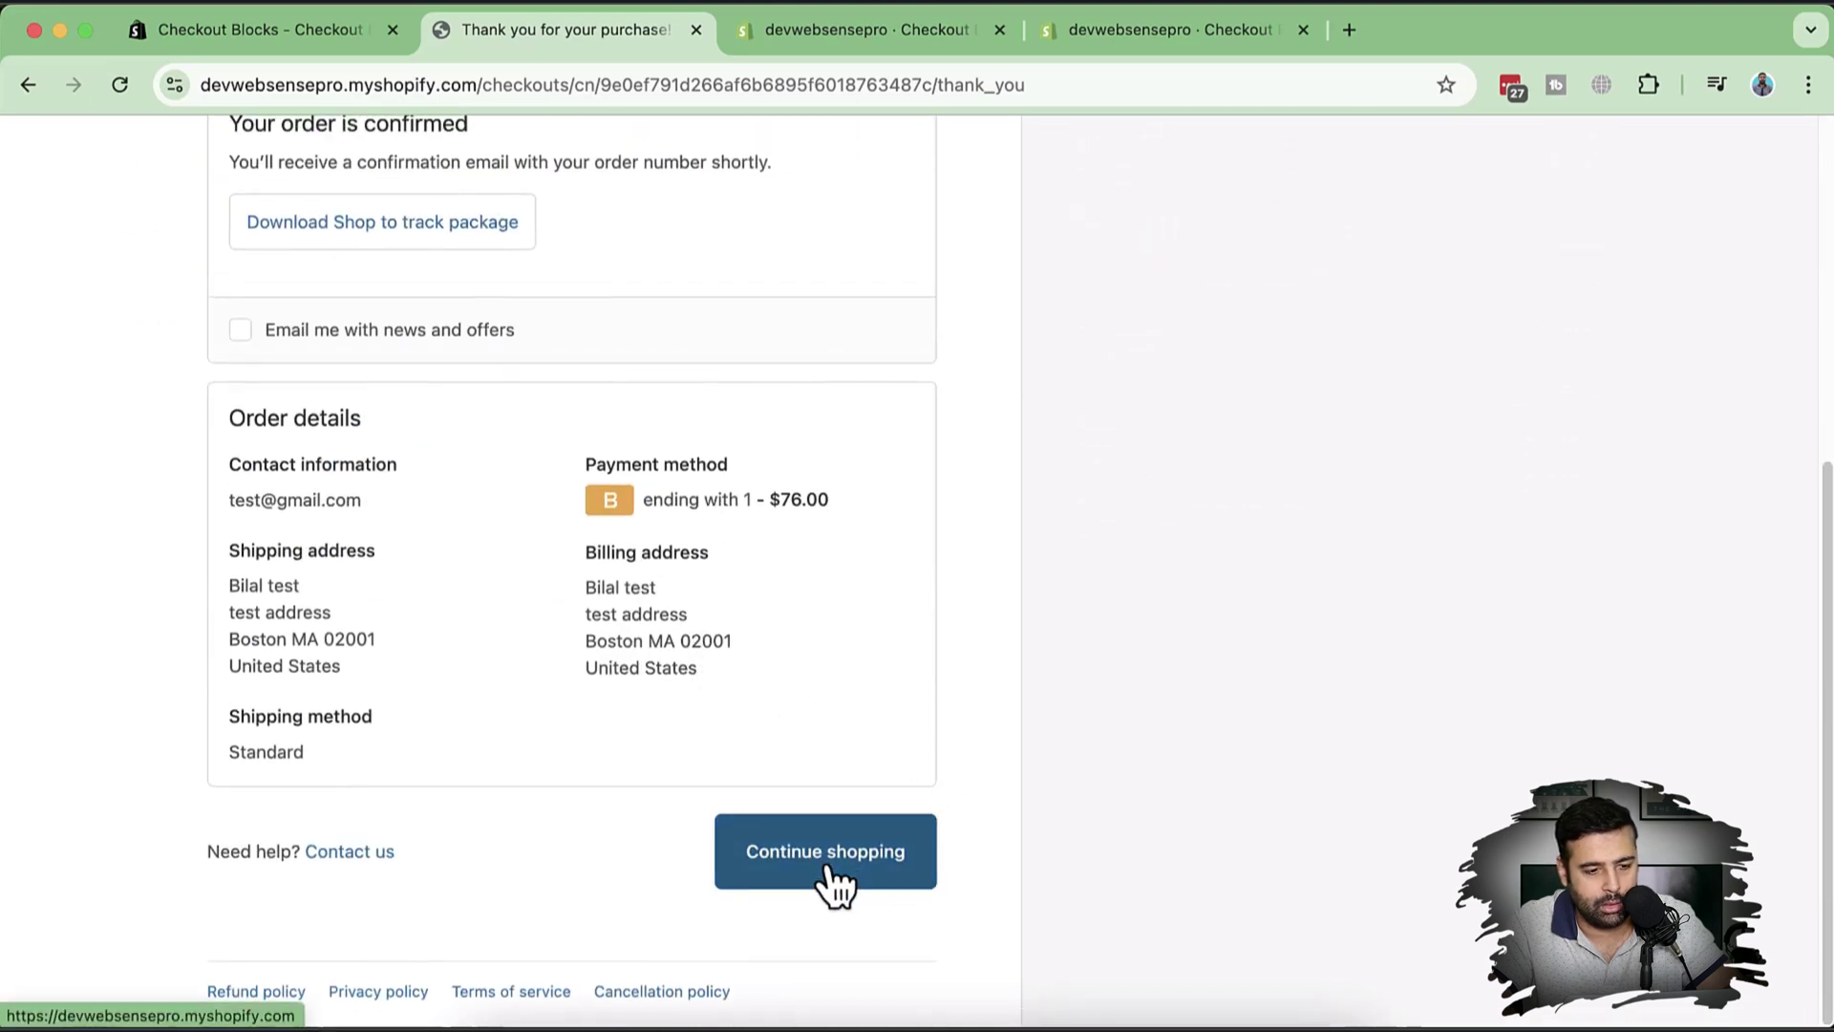
{"action": "scroll", "coordinate": [983, 697], "scroll_direction": "up", "scroll_amount": 7}
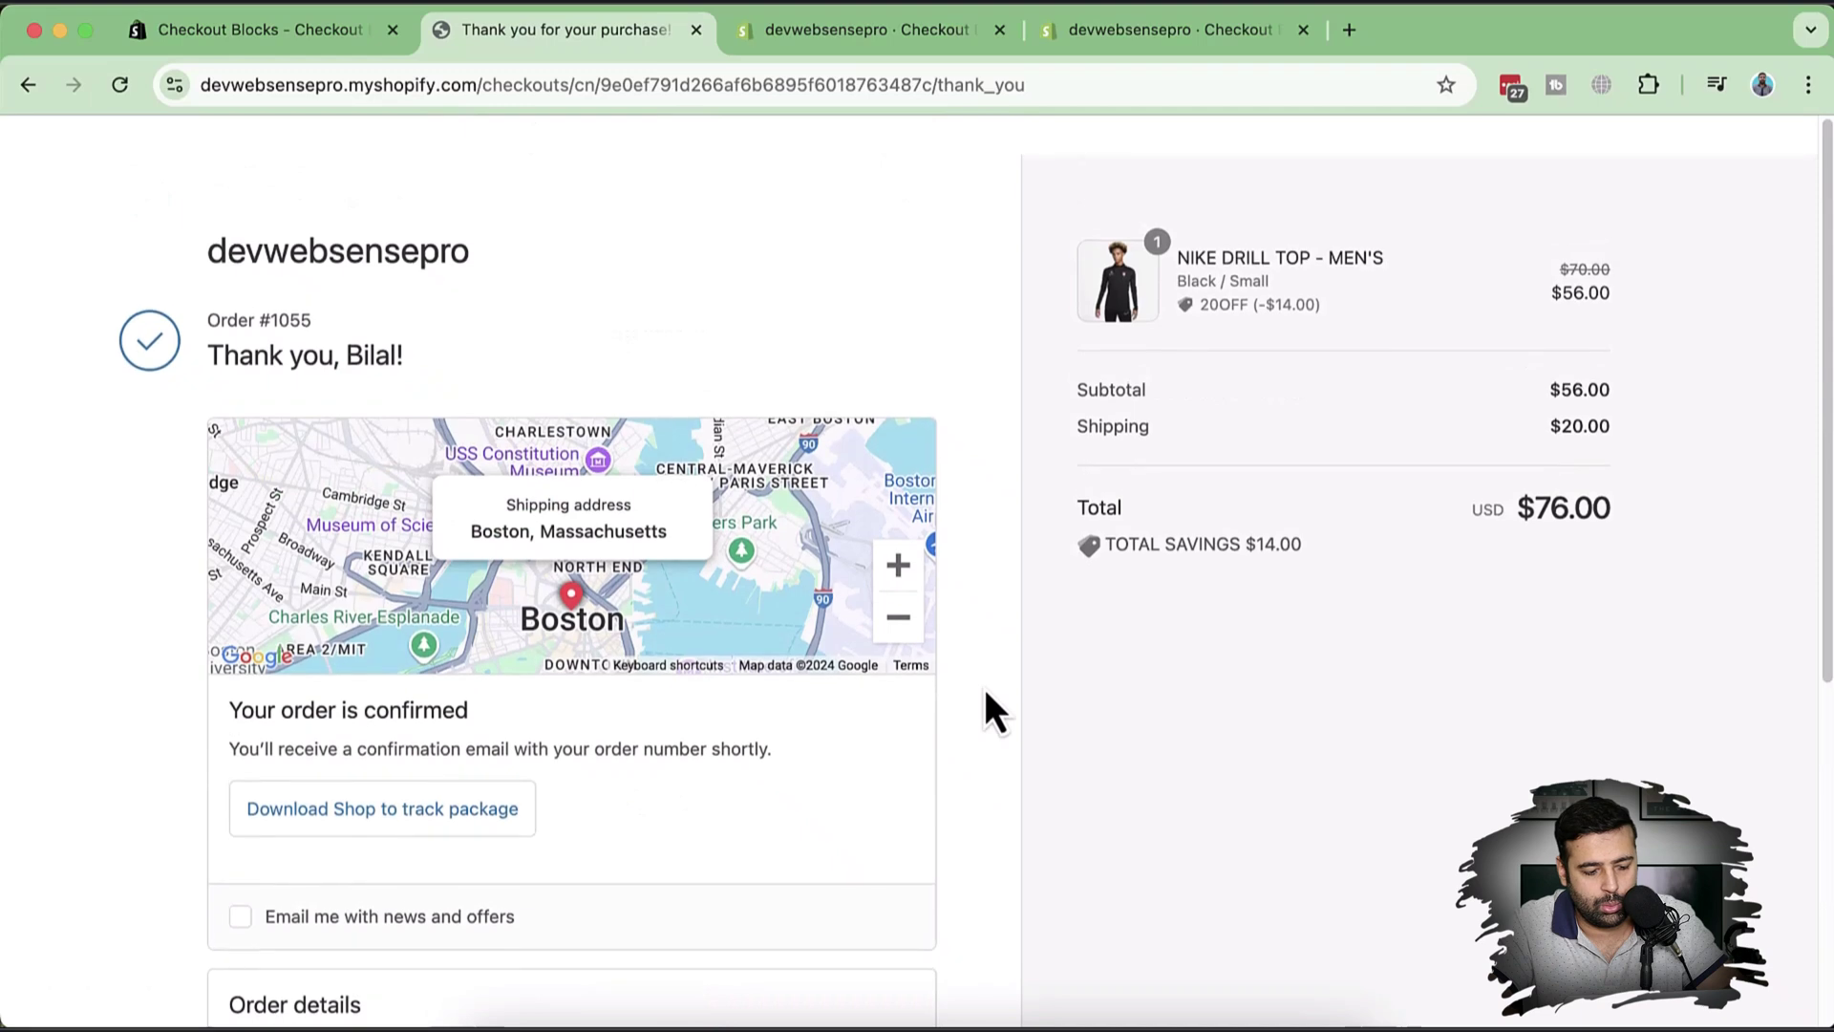
{"action": "scroll", "coordinate": [986, 691], "scroll_direction": "down", "scroll_amount": 1}
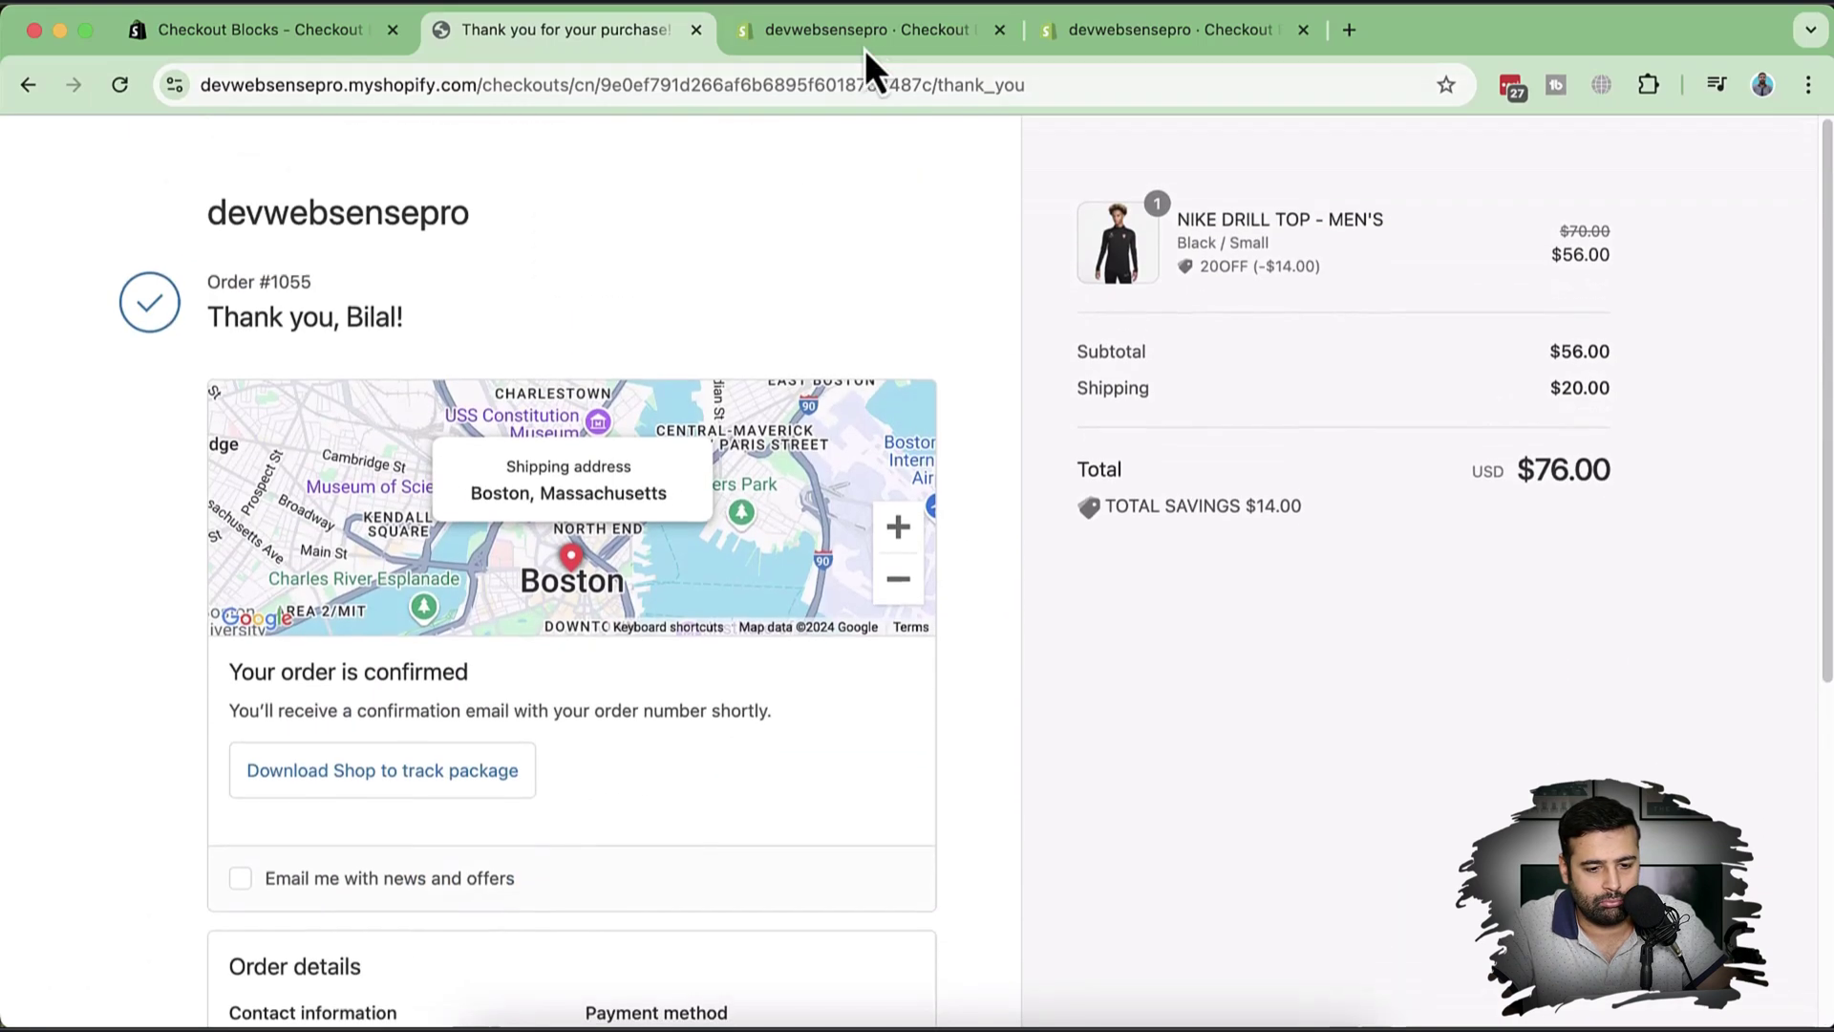
Return to the Order status page in the checkout editor and check the publication status in the list of pages.
{"action": "left_click", "coordinate": [873, 42]}
{"action": "left_click", "coordinate": [1167, 28]}
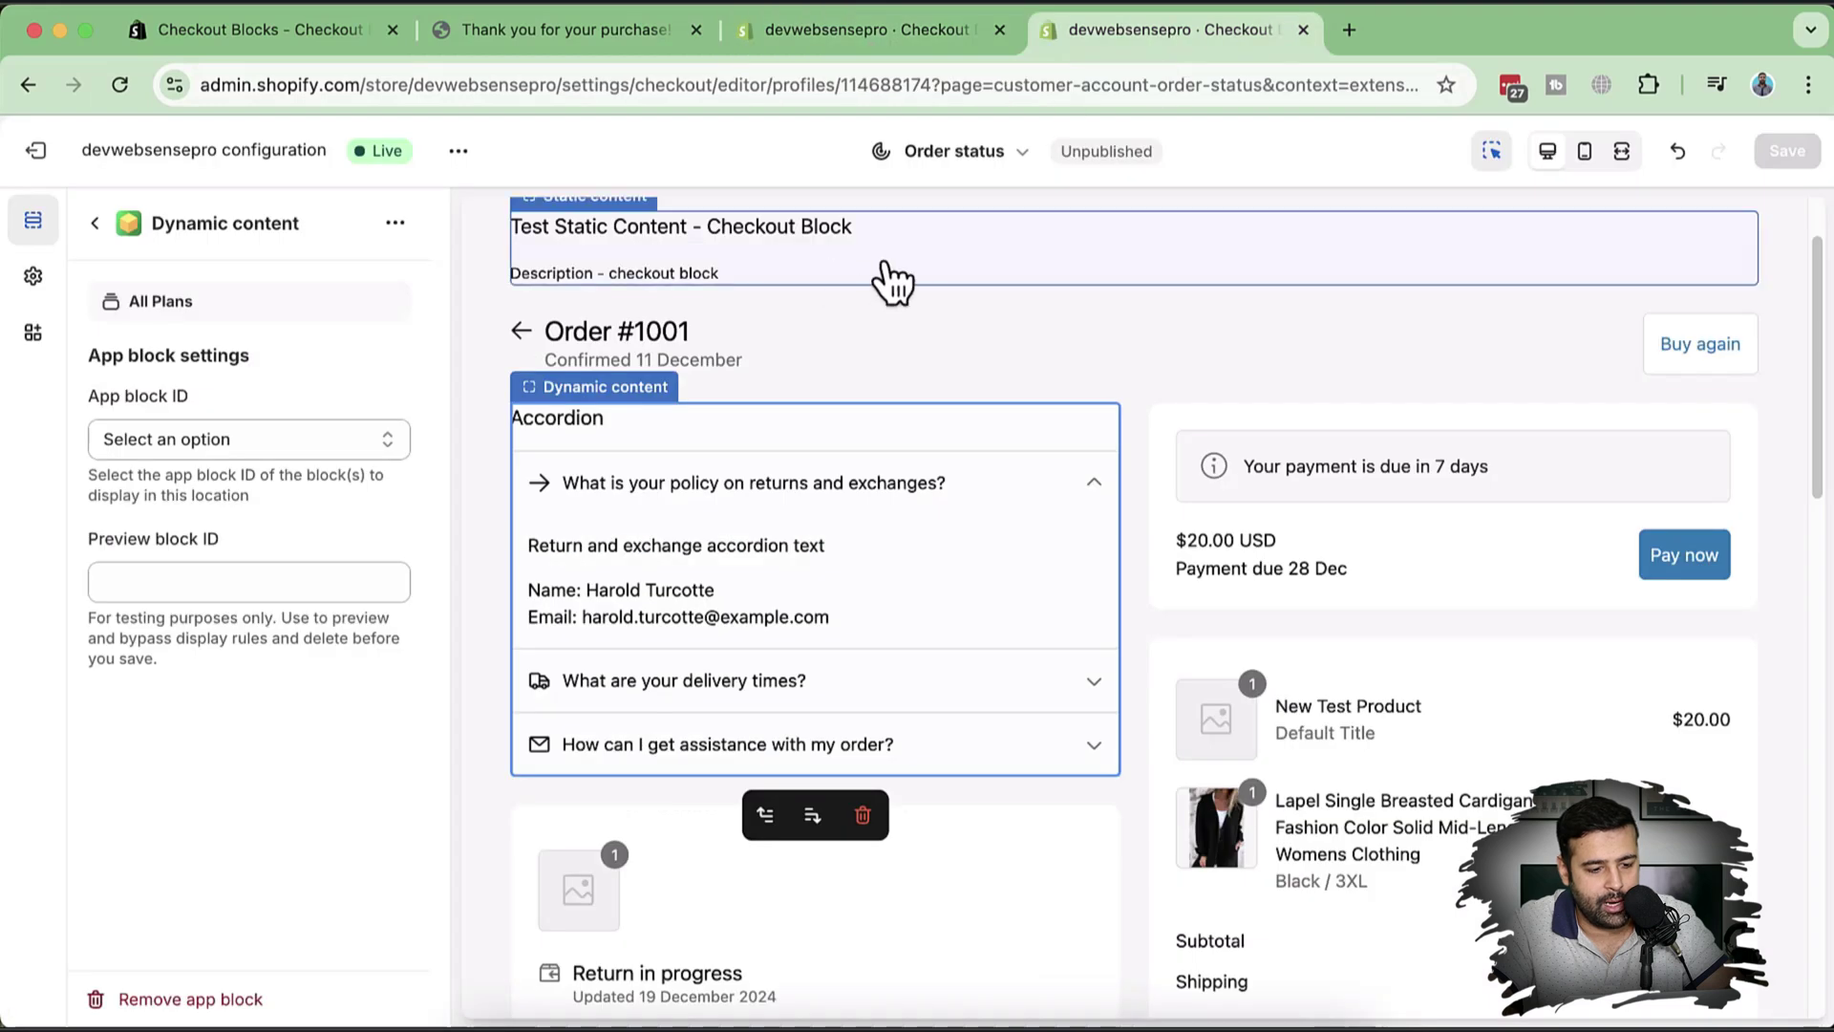
{"action": "scroll", "coordinate": [982, 520], "scroll_direction": "up", "scroll_amount": 2}
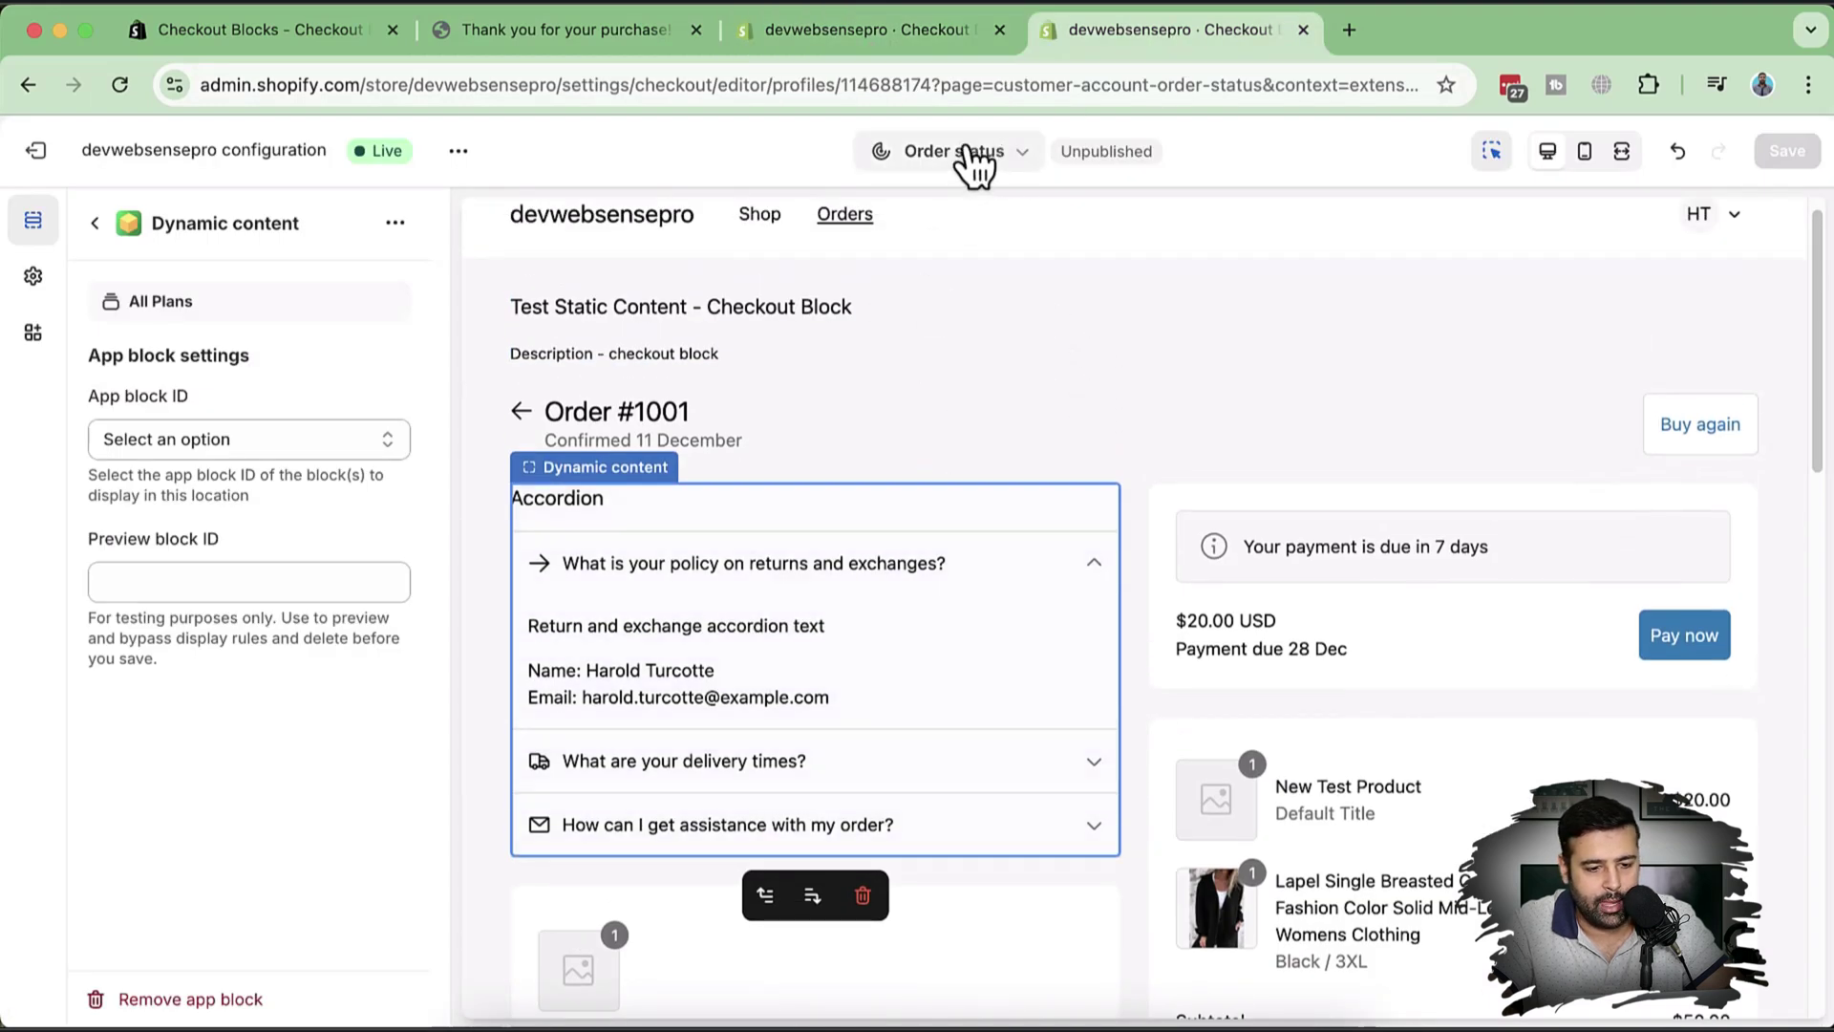
{"action": "left_click", "coordinate": [972, 162]}
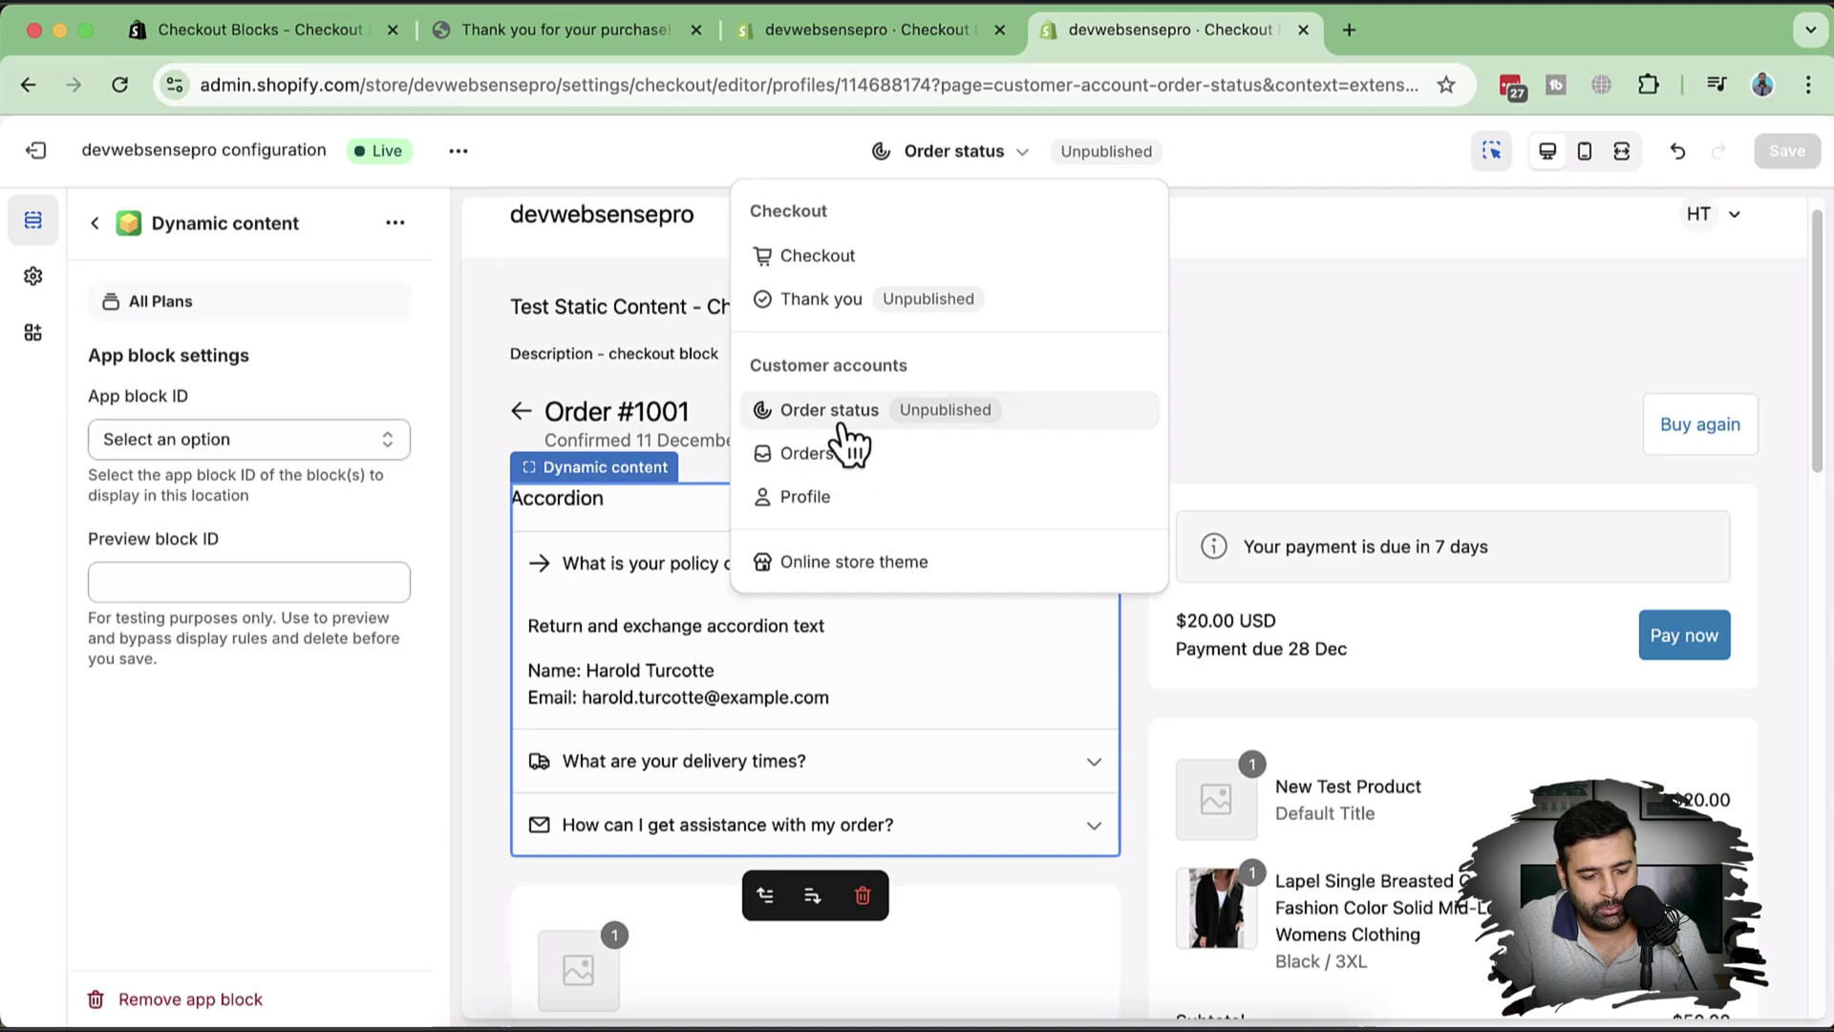
{"action": "left_click", "coordinate": [1224, 498]}
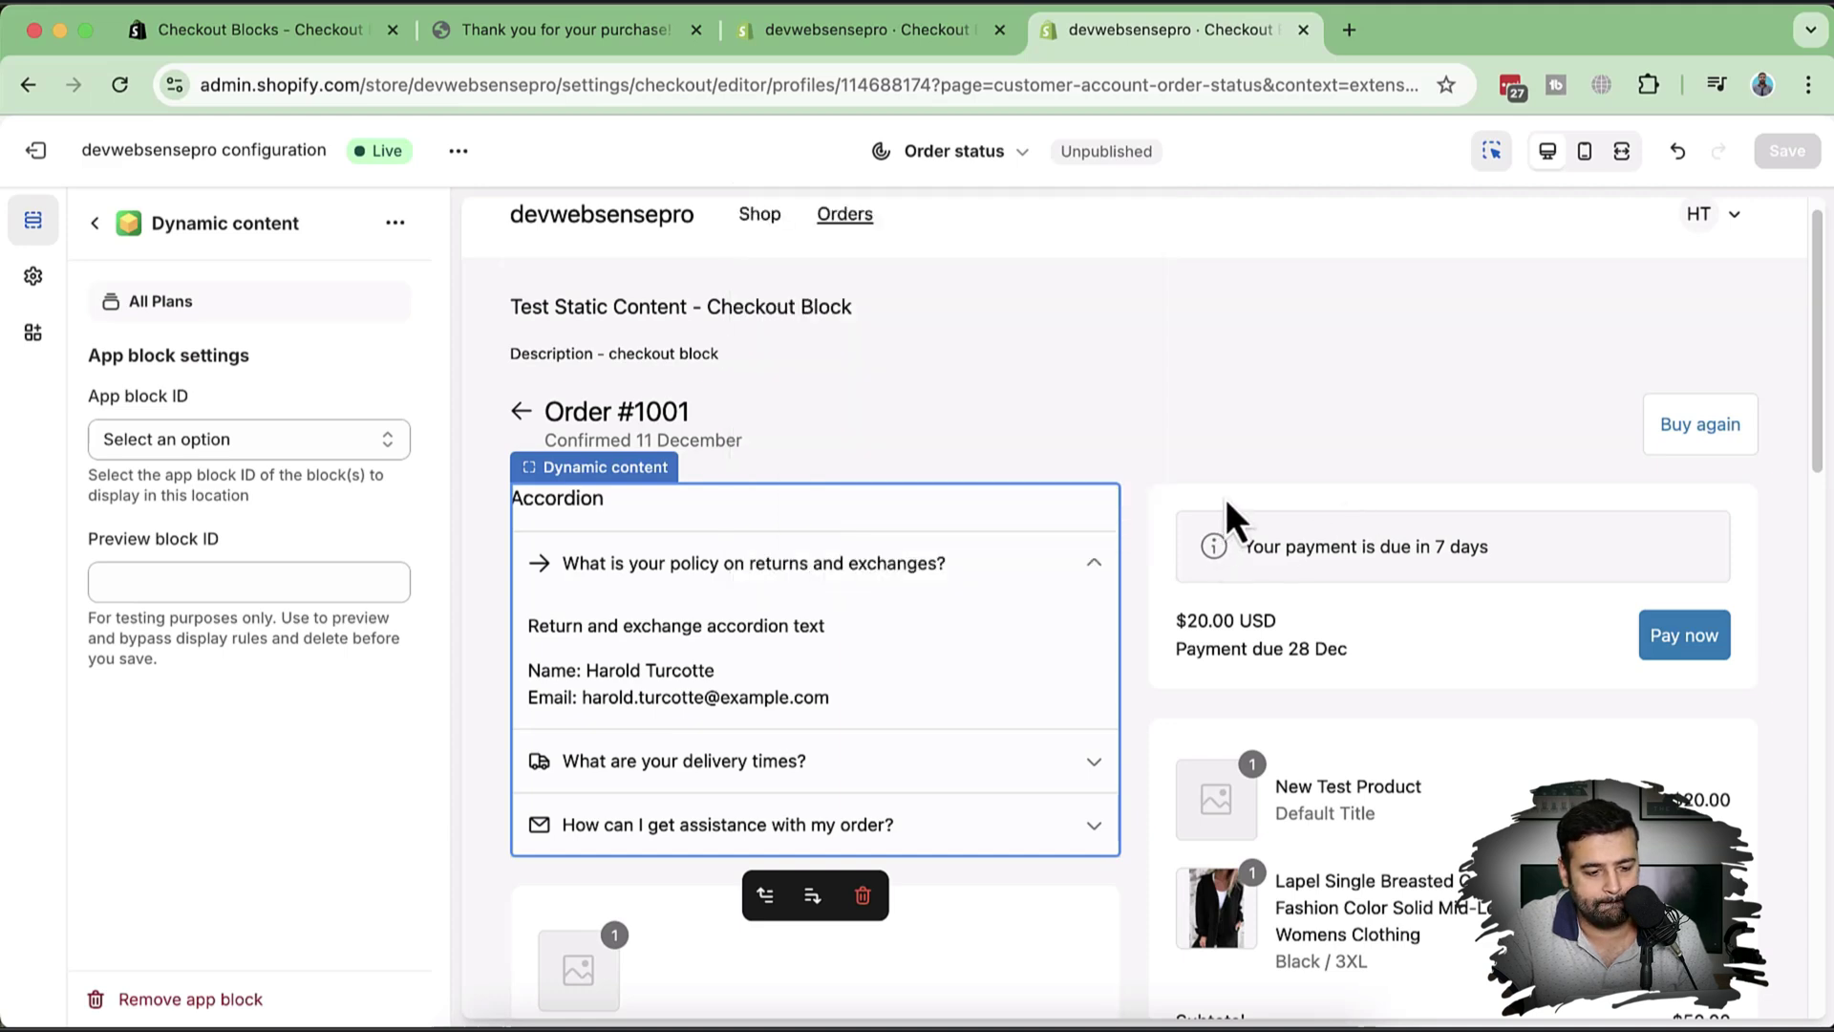
{"action": "scroll", "coordinate": [1132, 431], "scroll_direction": "down", "scroll_amount": 1}
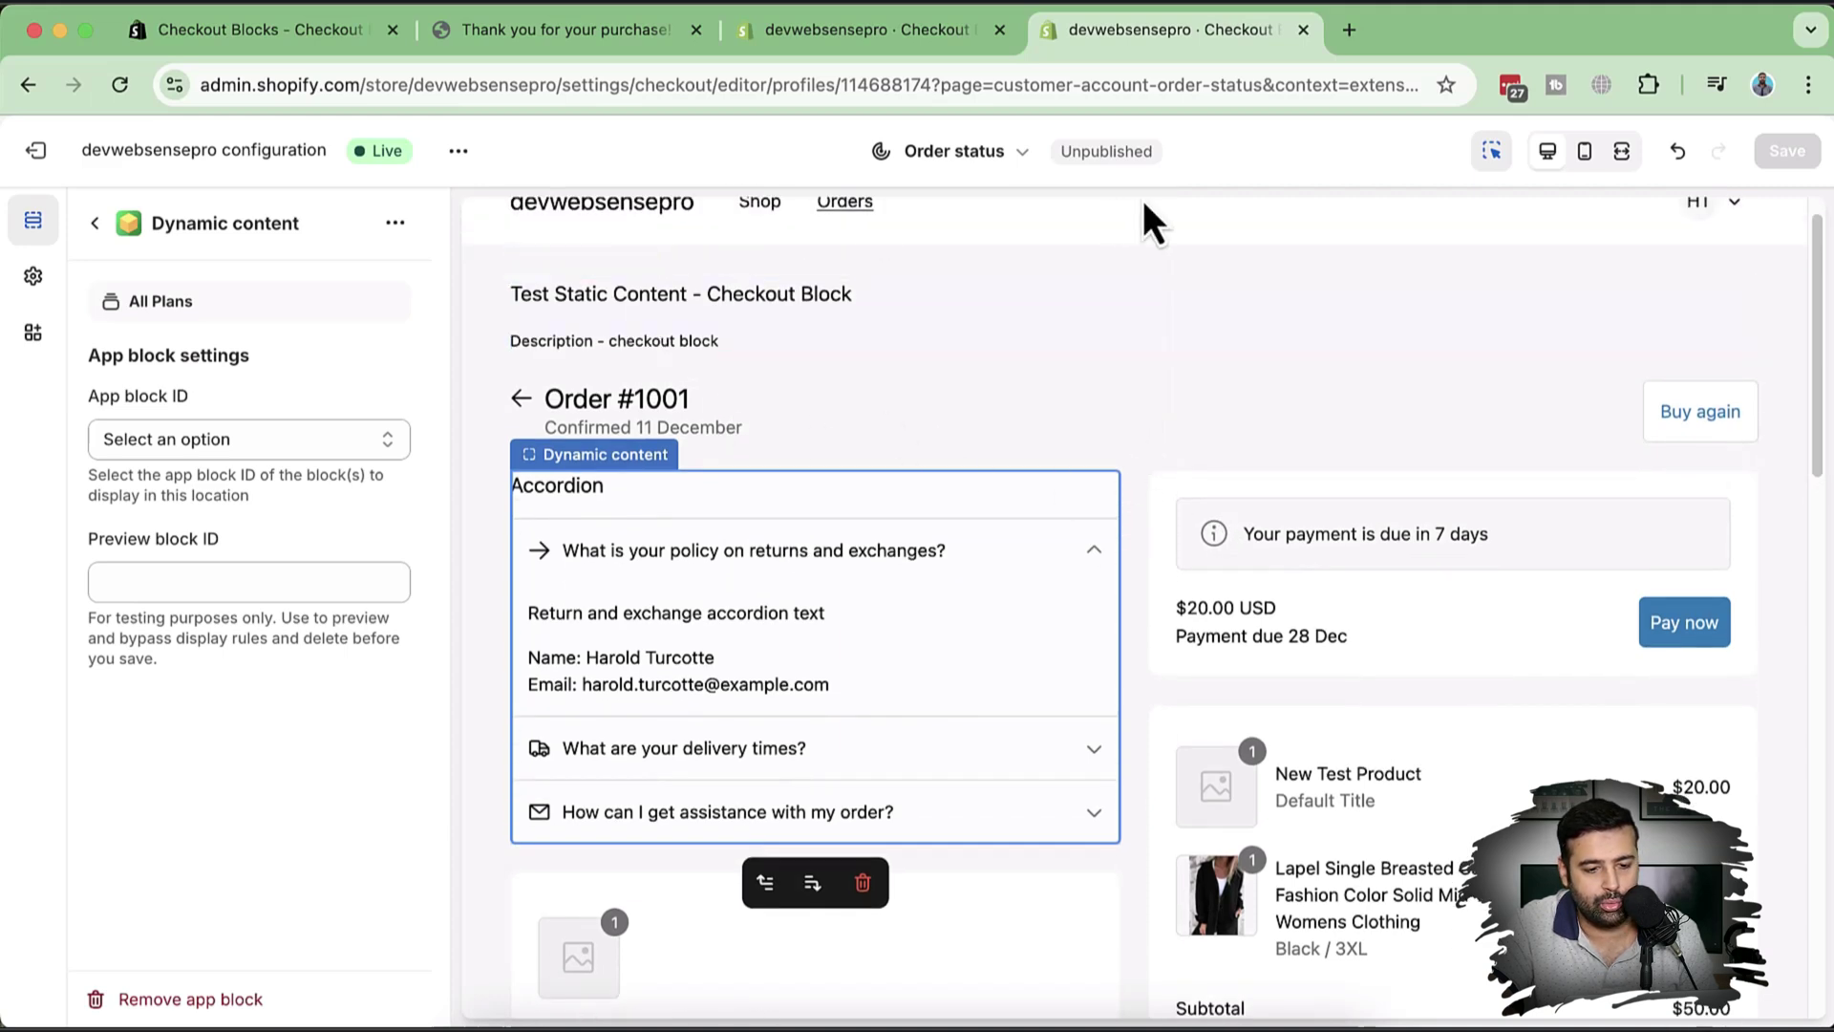
Open the Thank you page in the checkout editor, publish it and review its preview.
{"action": "left_click", "coordinate": [965, 162]}
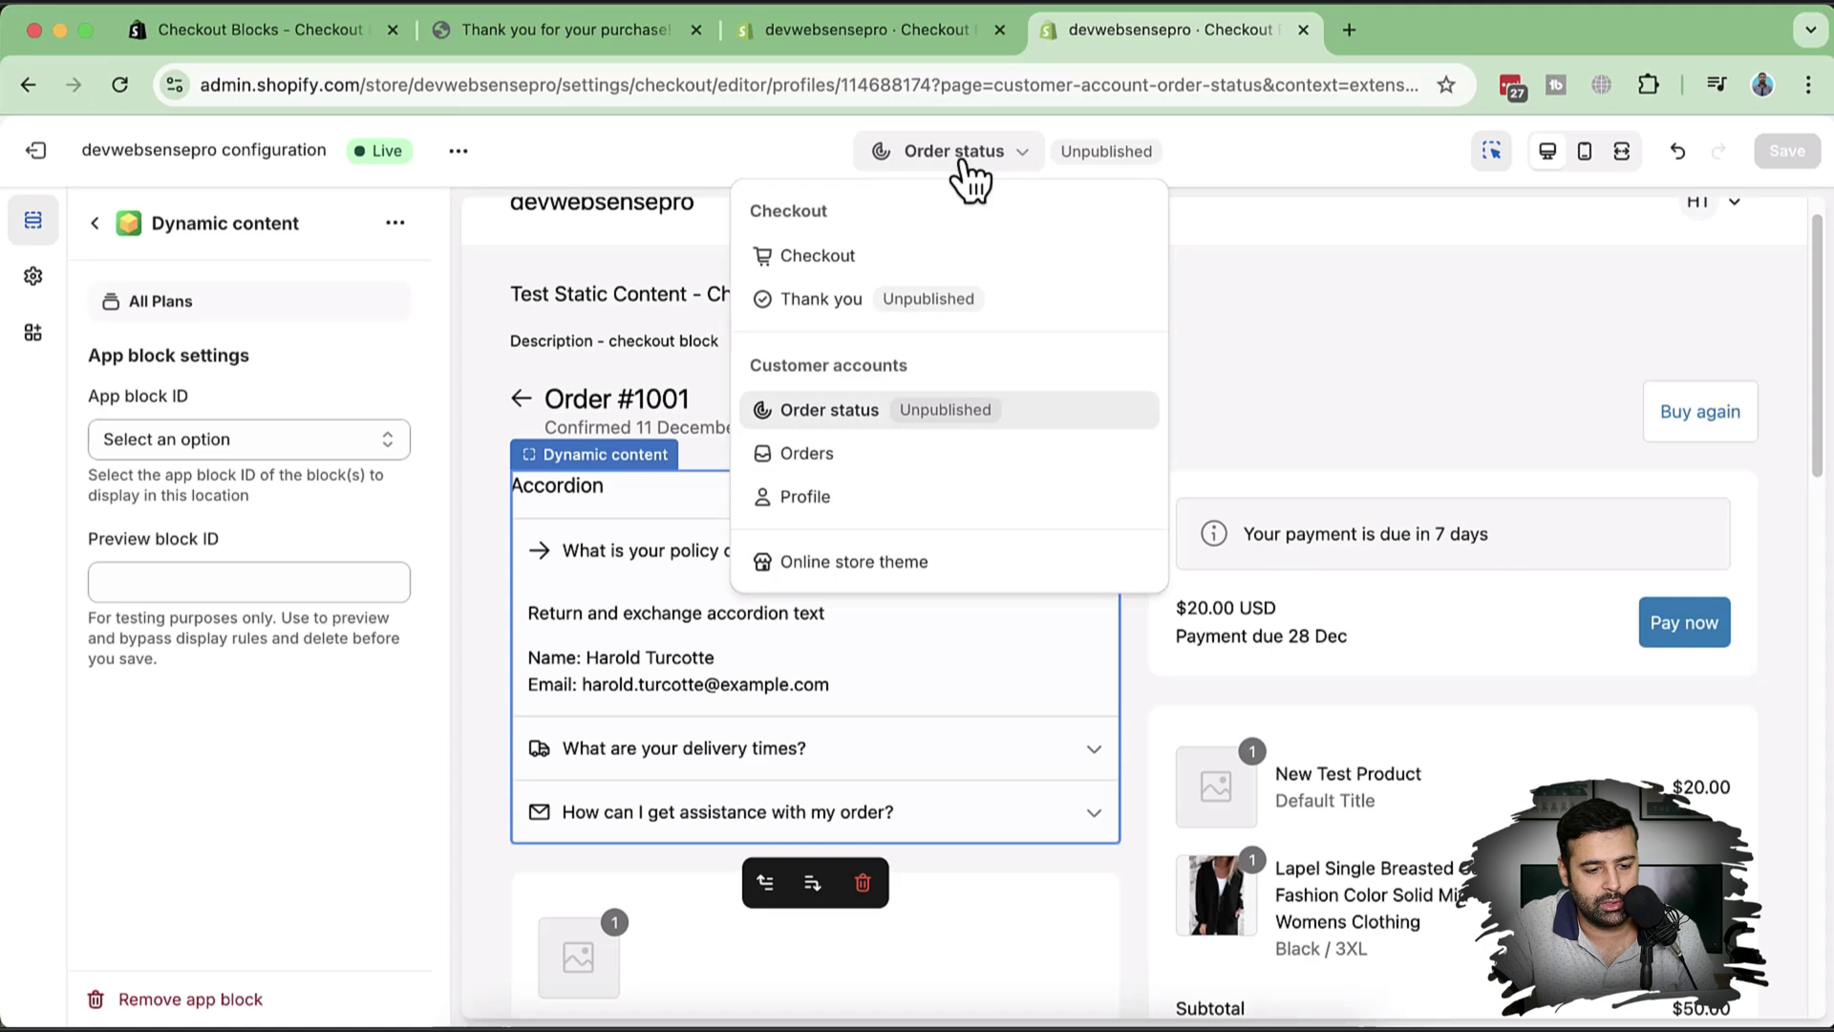
{"action": "left_click", "coordinate": [1050, 297]}
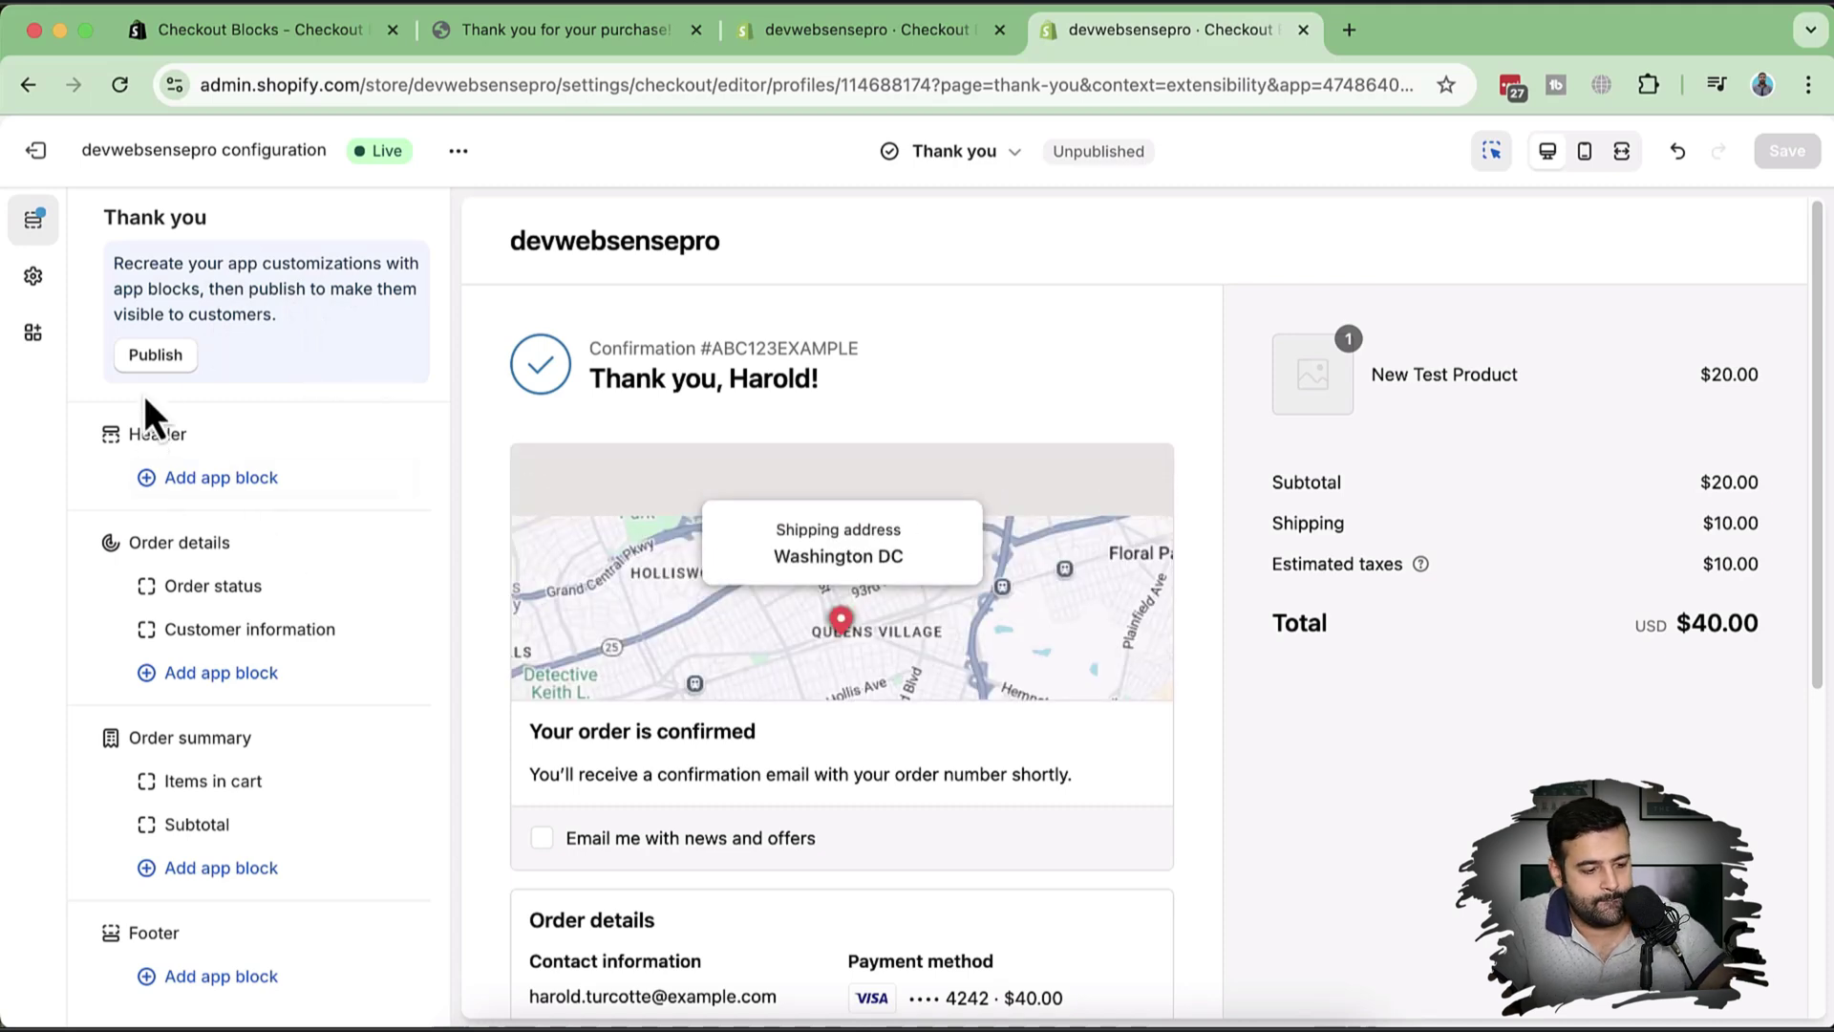
{"action": "left_click", "coordinate": [161, 356]}
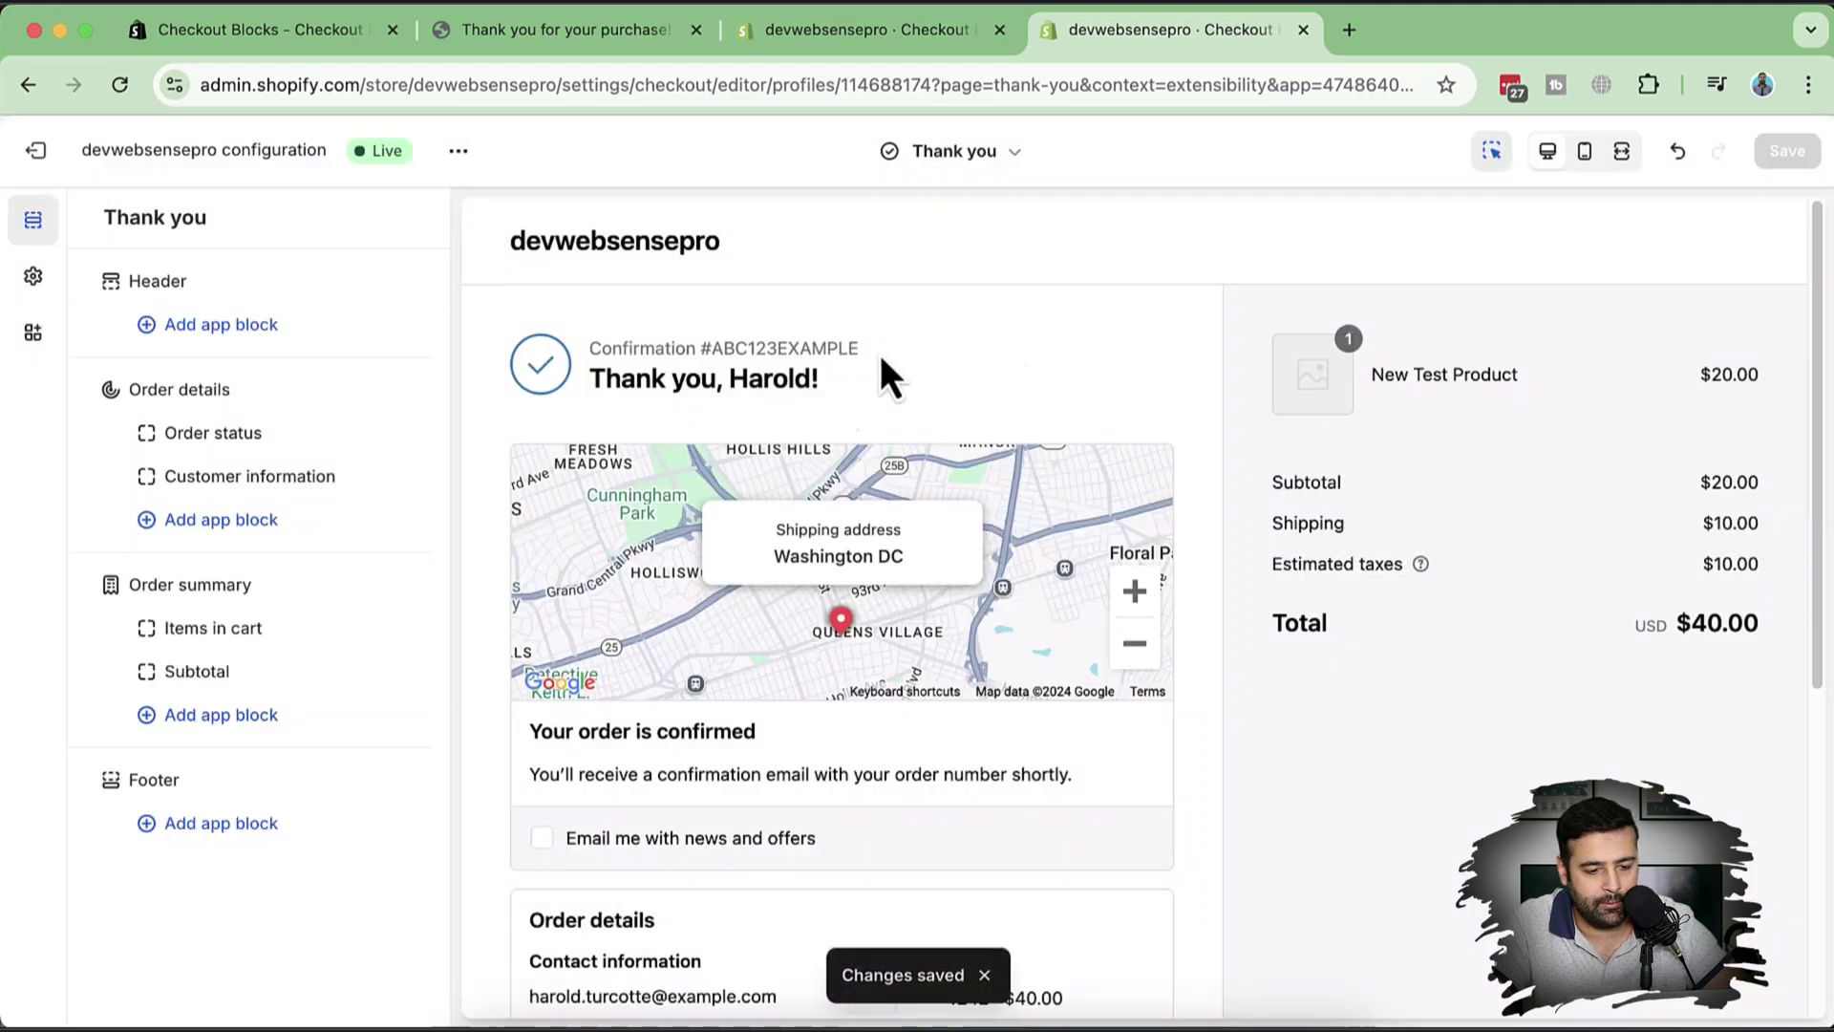
{"action": "scroll", "coordinate": [1165, 376], "scroll_direction": "down", "scroll_amount": 2}
{"action": "scroll", "coordinate": [1166, 377], "scroll_direction": "down", "scroll_amount": 4}
{"action": "scroll", "coordinate": [1165, 376], "scroll_direction": "up", "scroll_amount": 6}
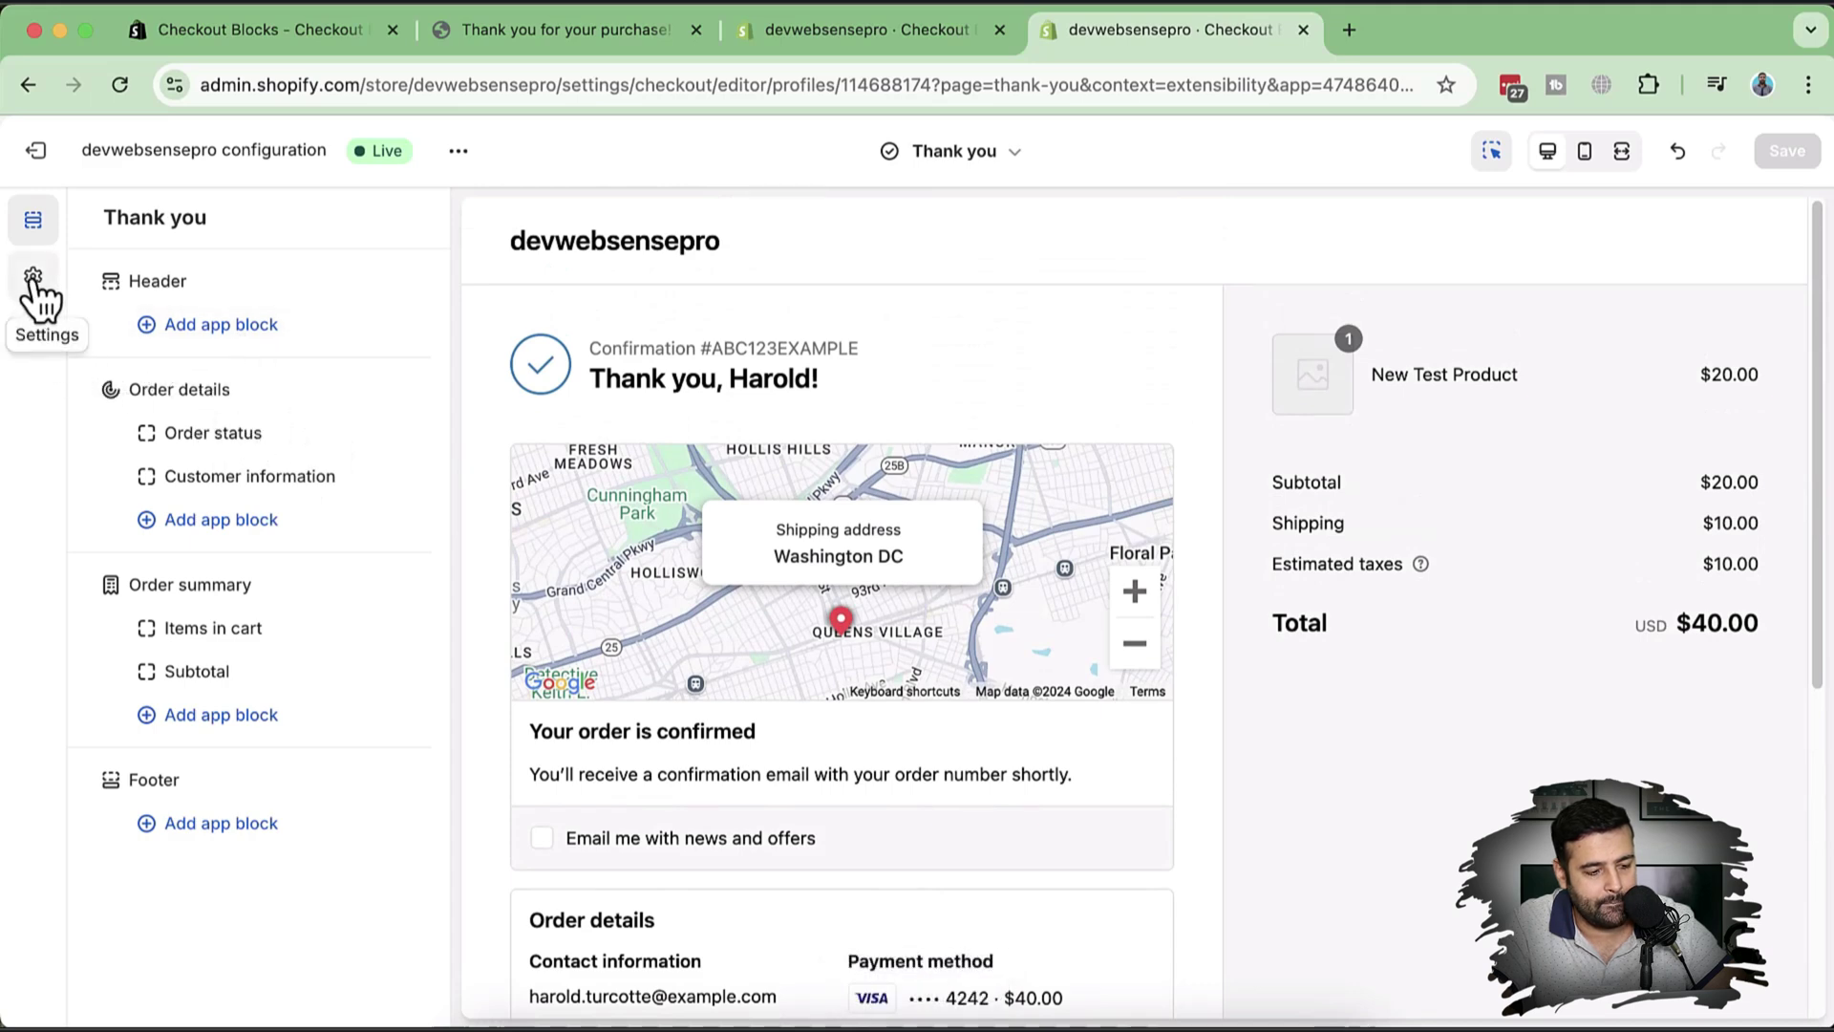
Add a Dynamic content block to the Thank you page, move it up into the header and save.
{"action": "left_click", "coordinate": [250, 549]}
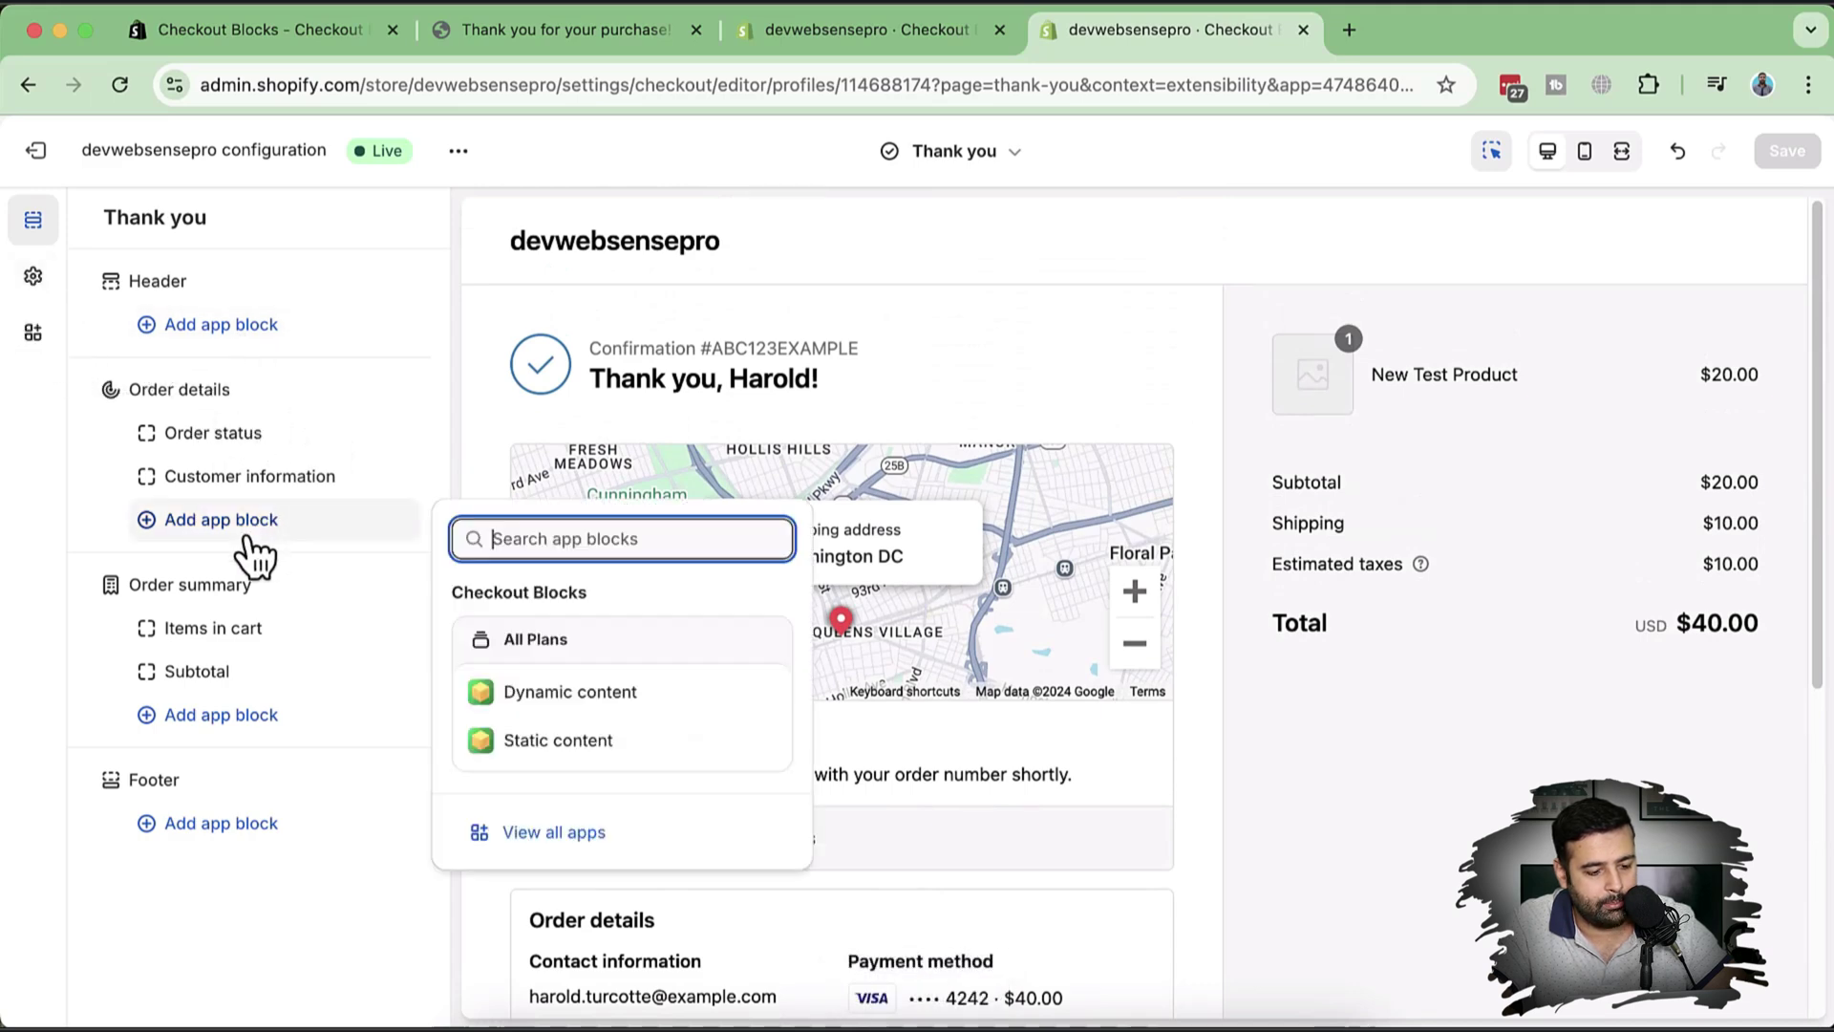
{"action": "left_click", "coordinate": [557, 707]}
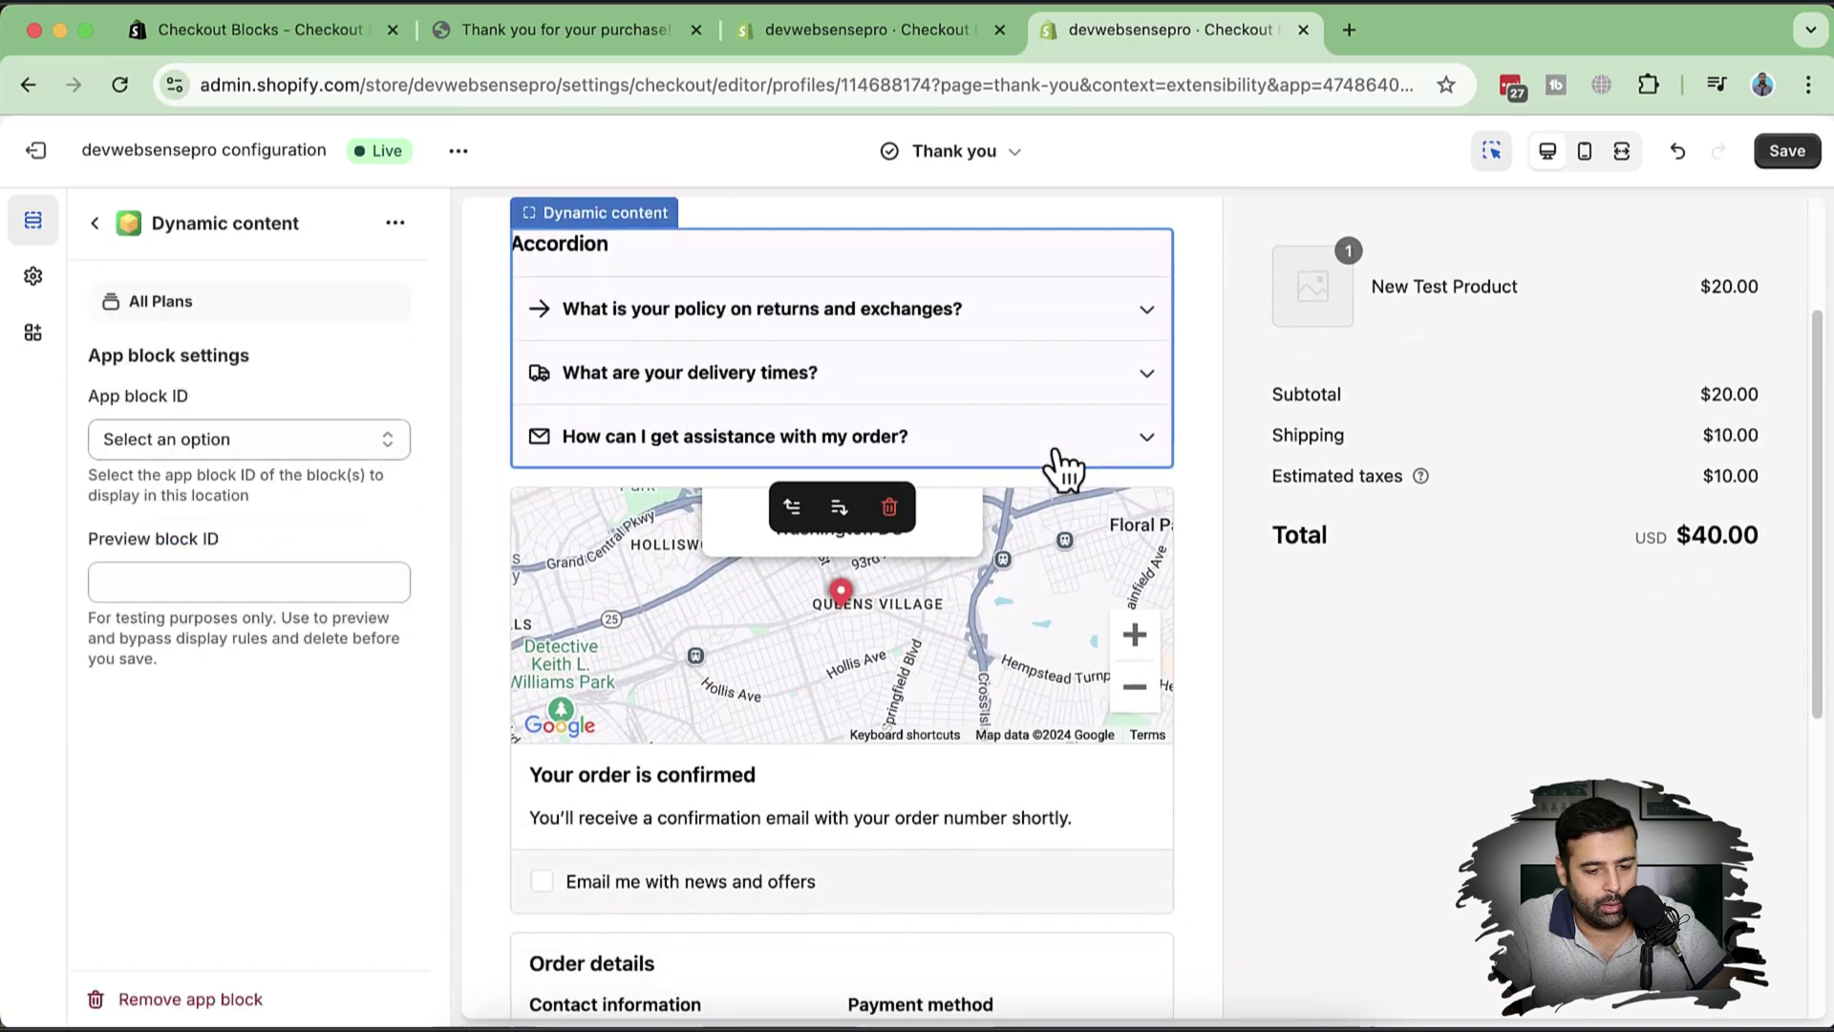
{"action": "left_click", "coordinate": [793, 509]}
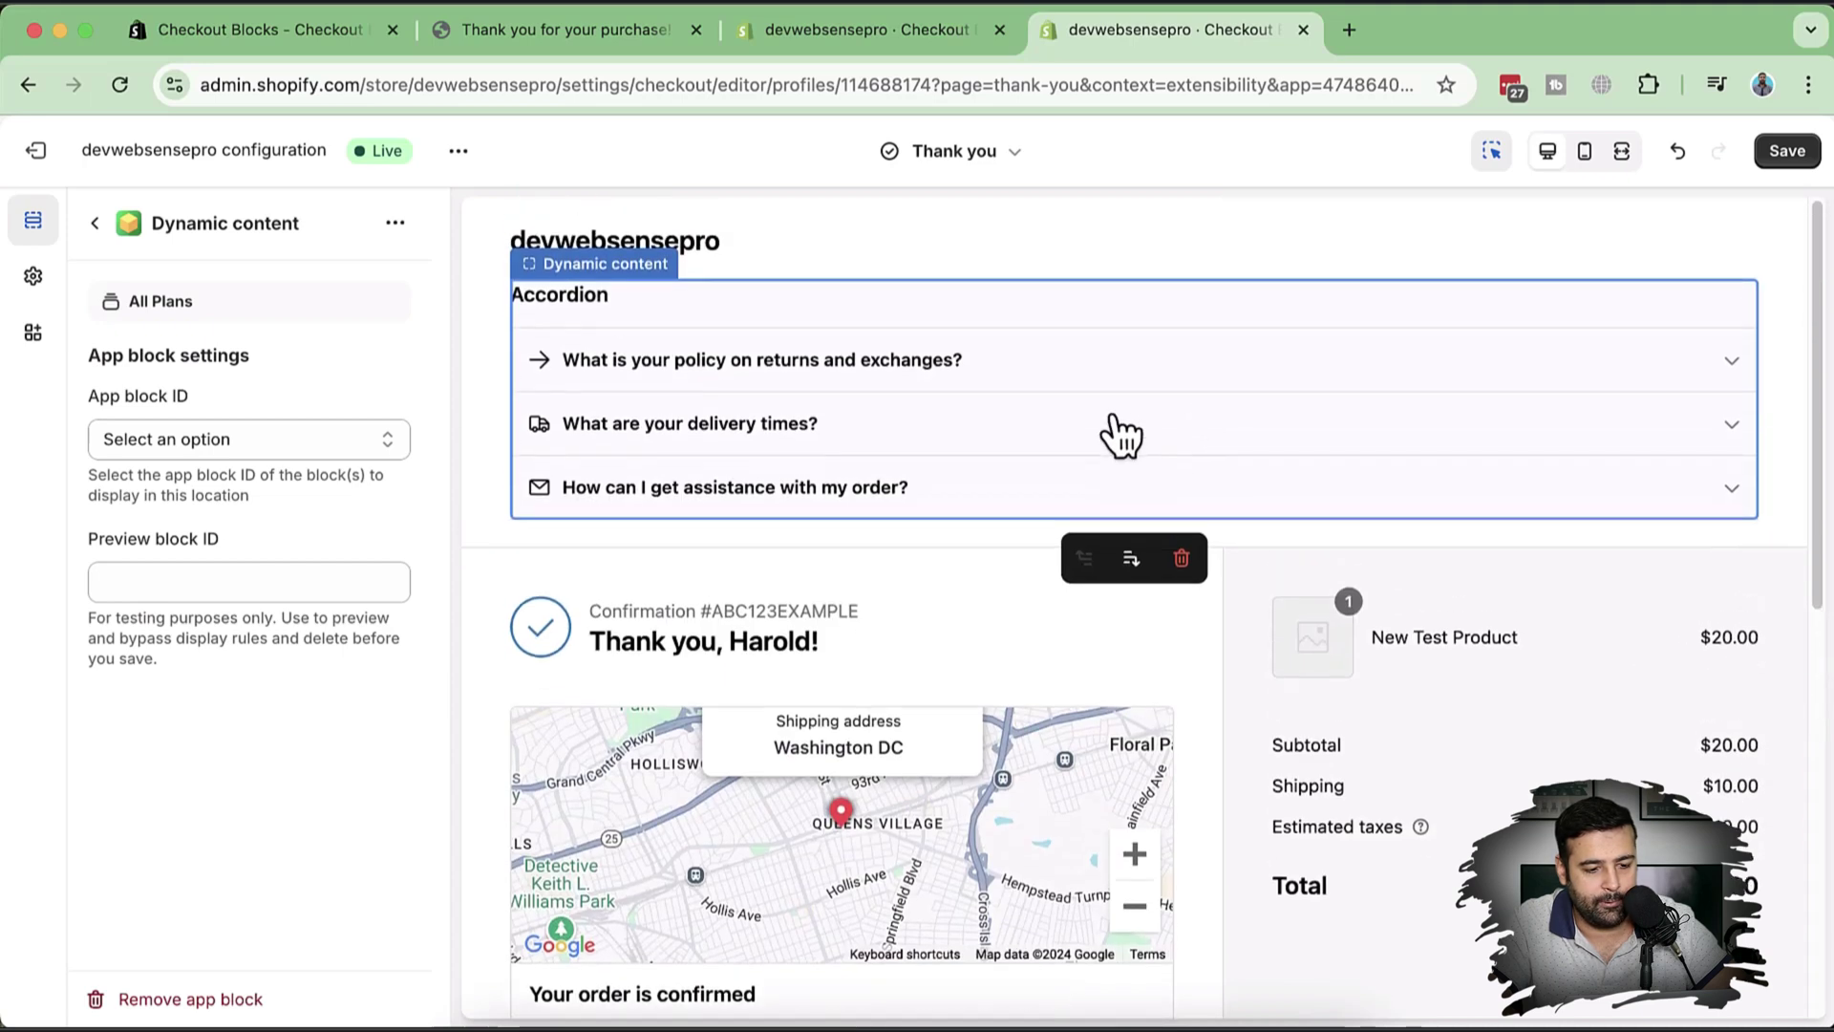
{"action": "left_click", "coordinate": [1787, 152]}
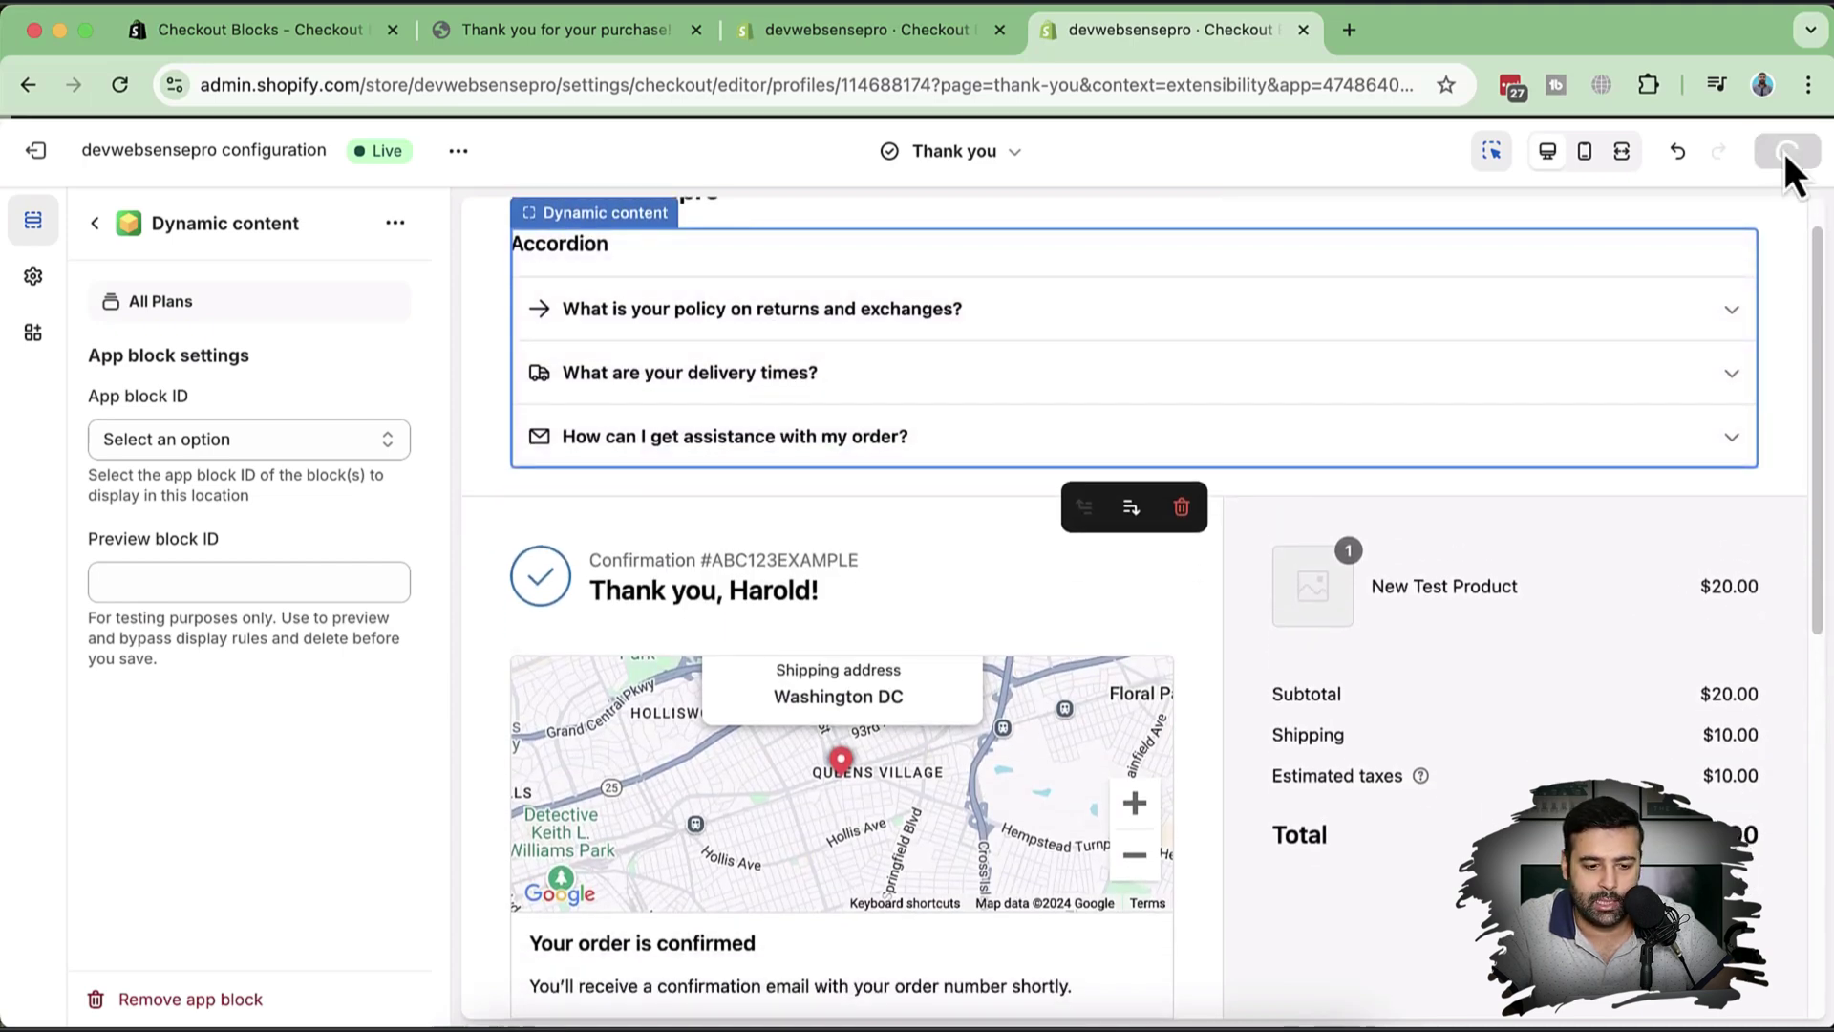
Return to the order confirmation page, reload it and check it for the added dynamic content block.
{"action": "left_click", "coordinate": [862, 38]}
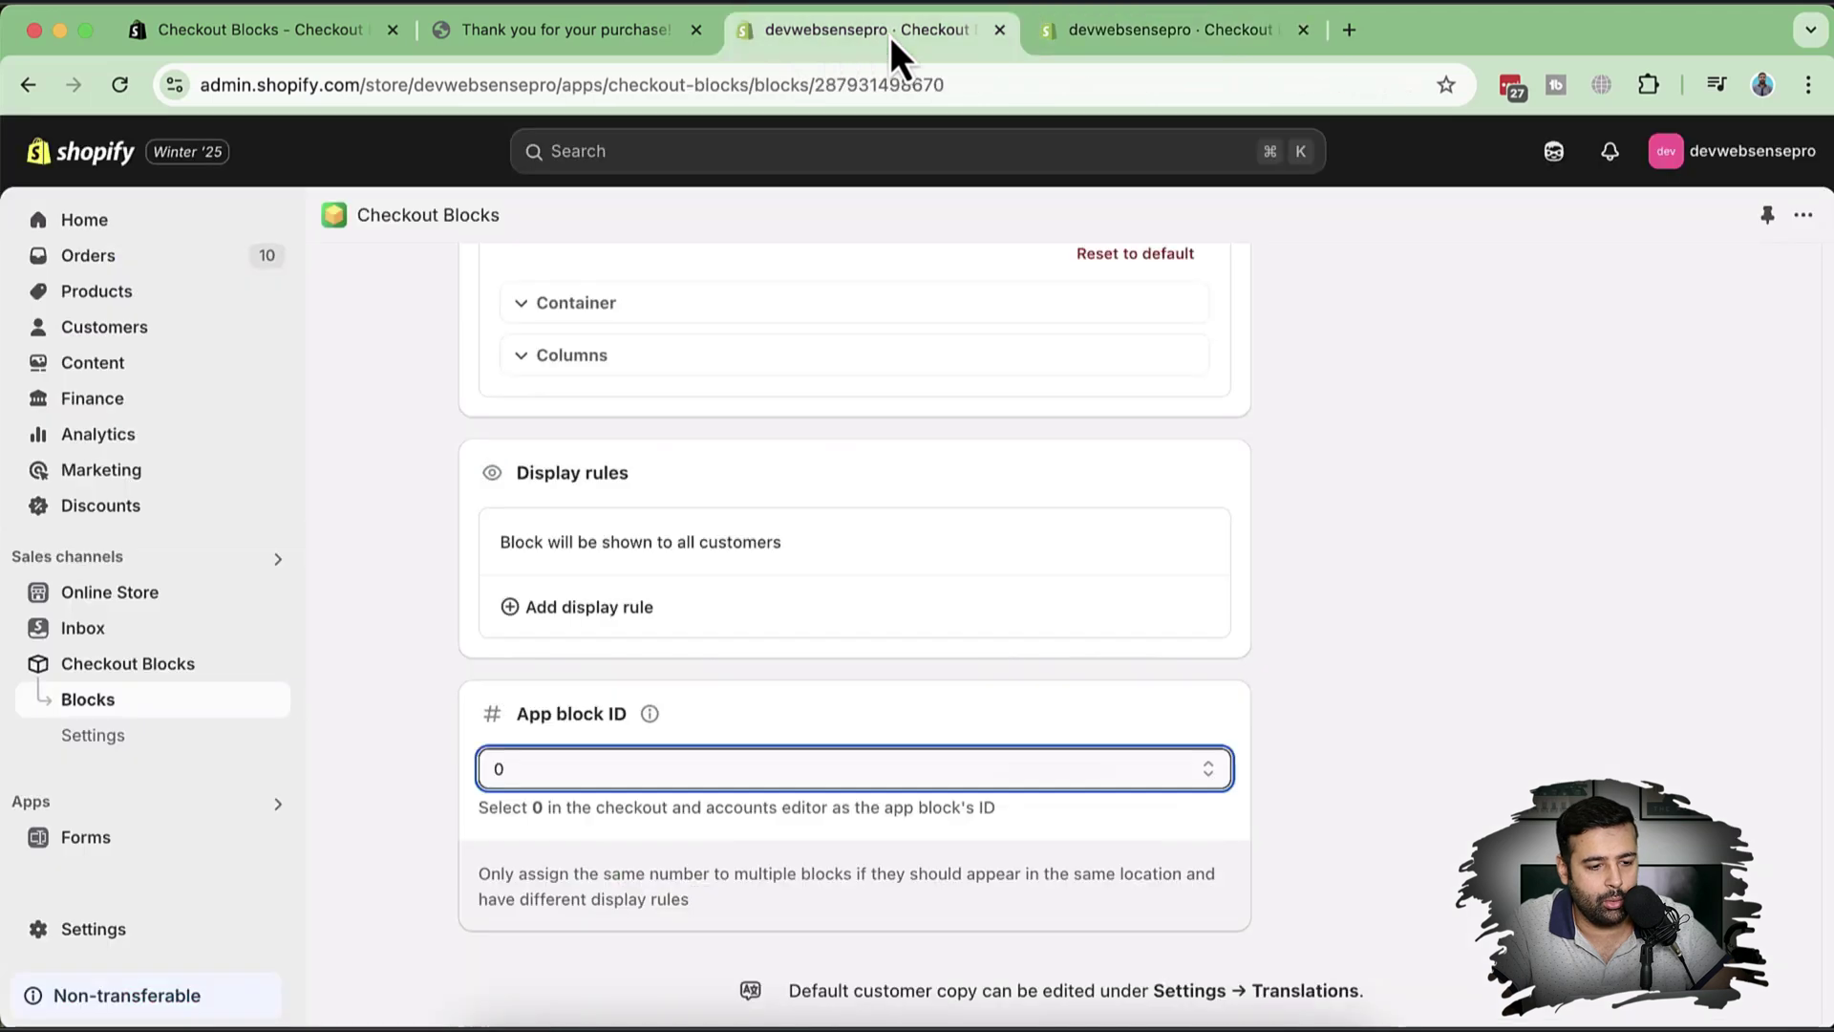
{"action": "left_click", "coordinate": [611, 55]}
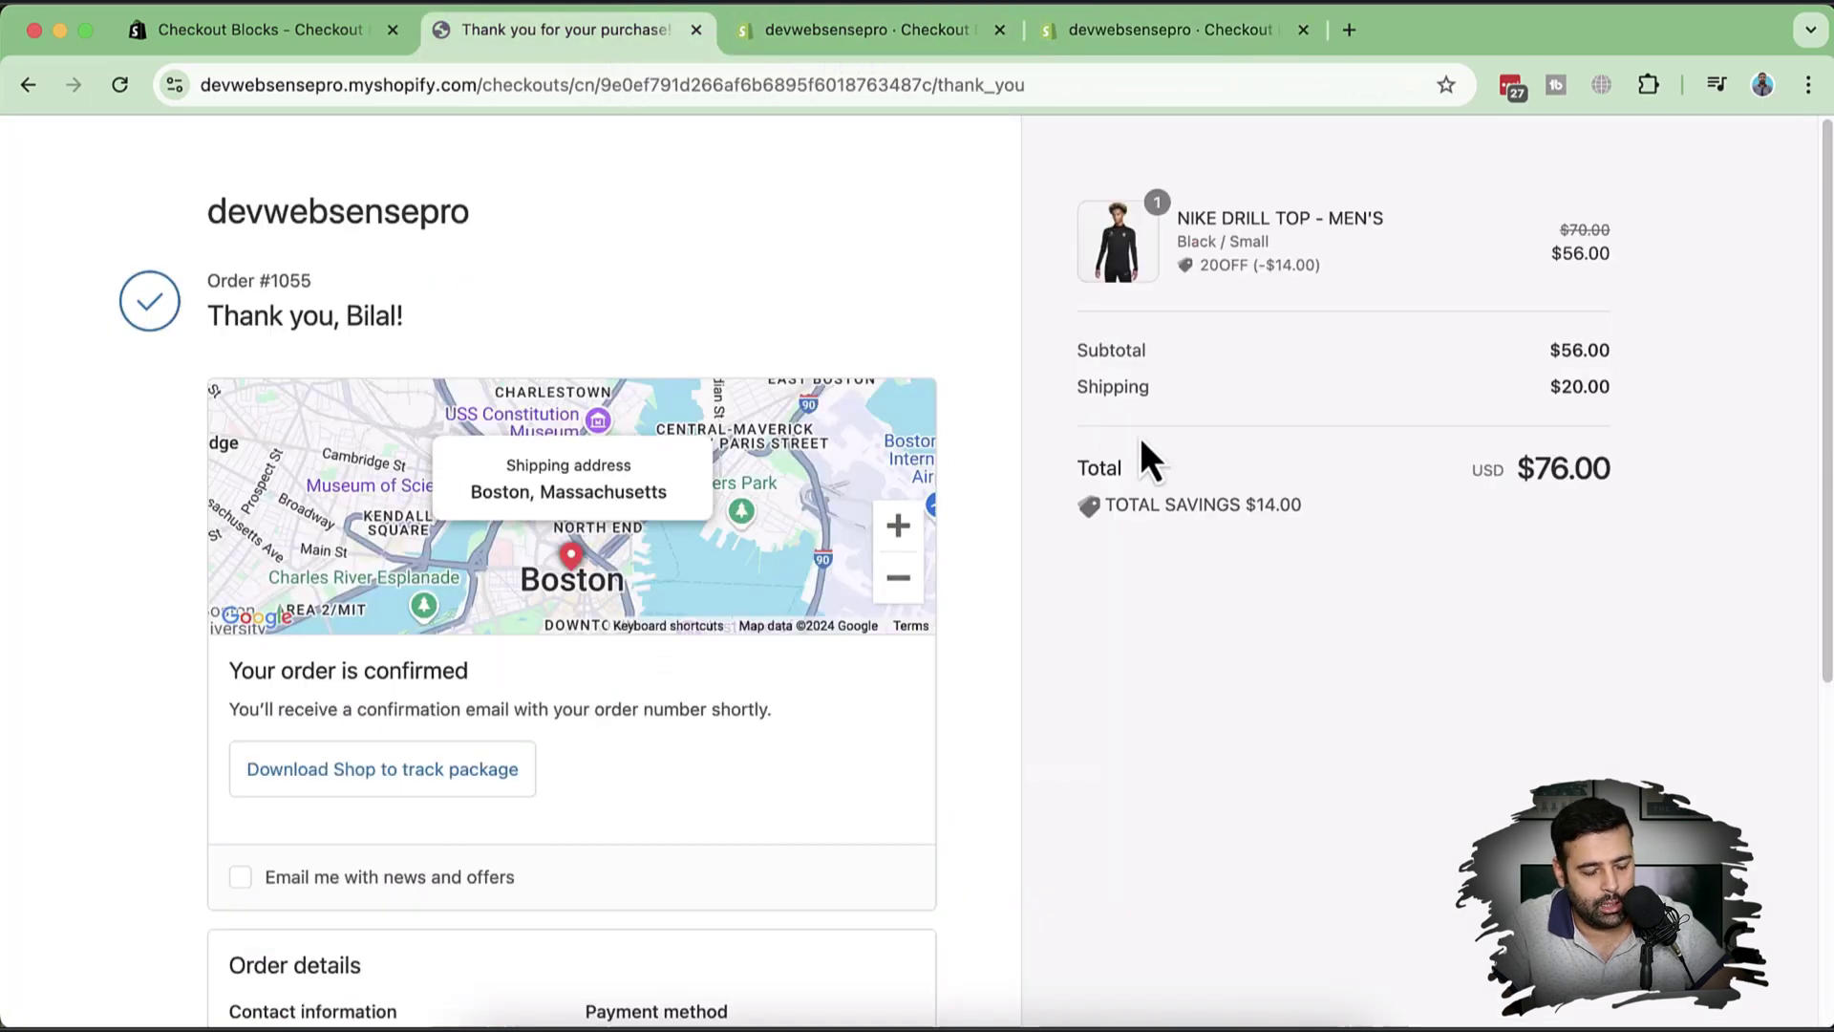
{"action": "key", "text": "super+r"}
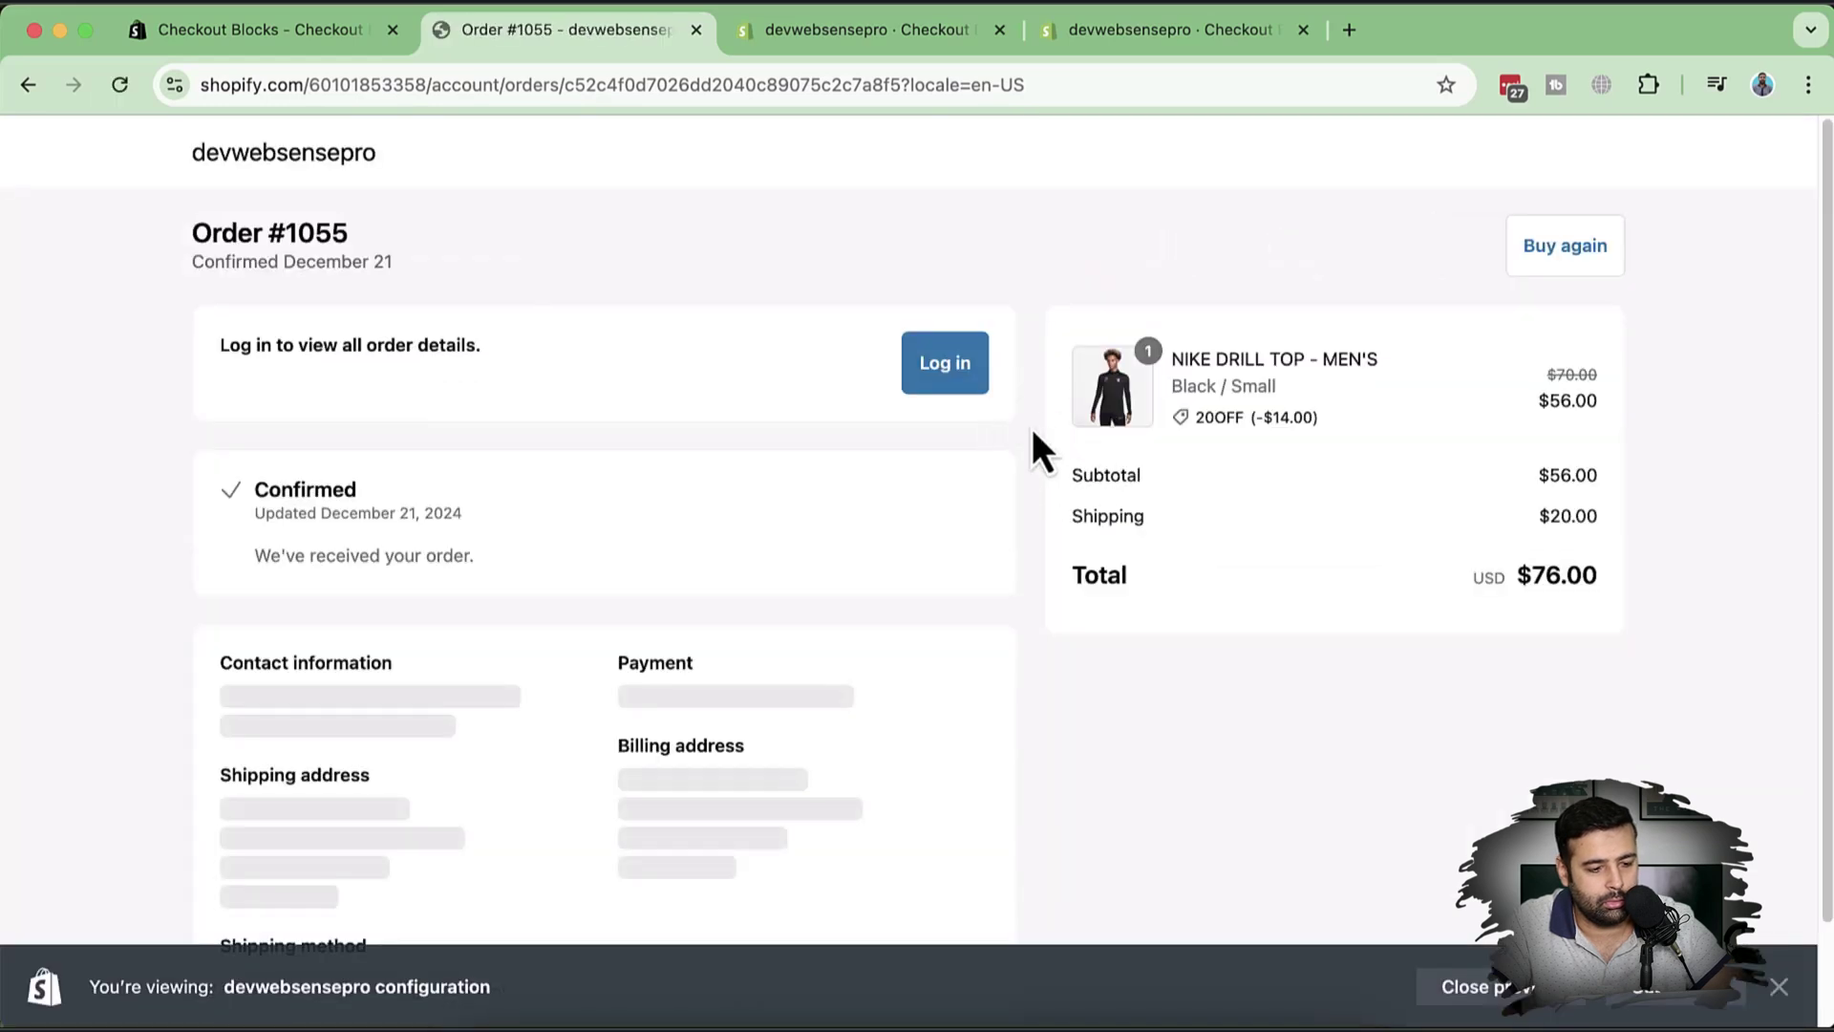
{"action": "scroll", "coordinate": [1035, 370], "scroll_direction": "down", "scroll_amount": 2}
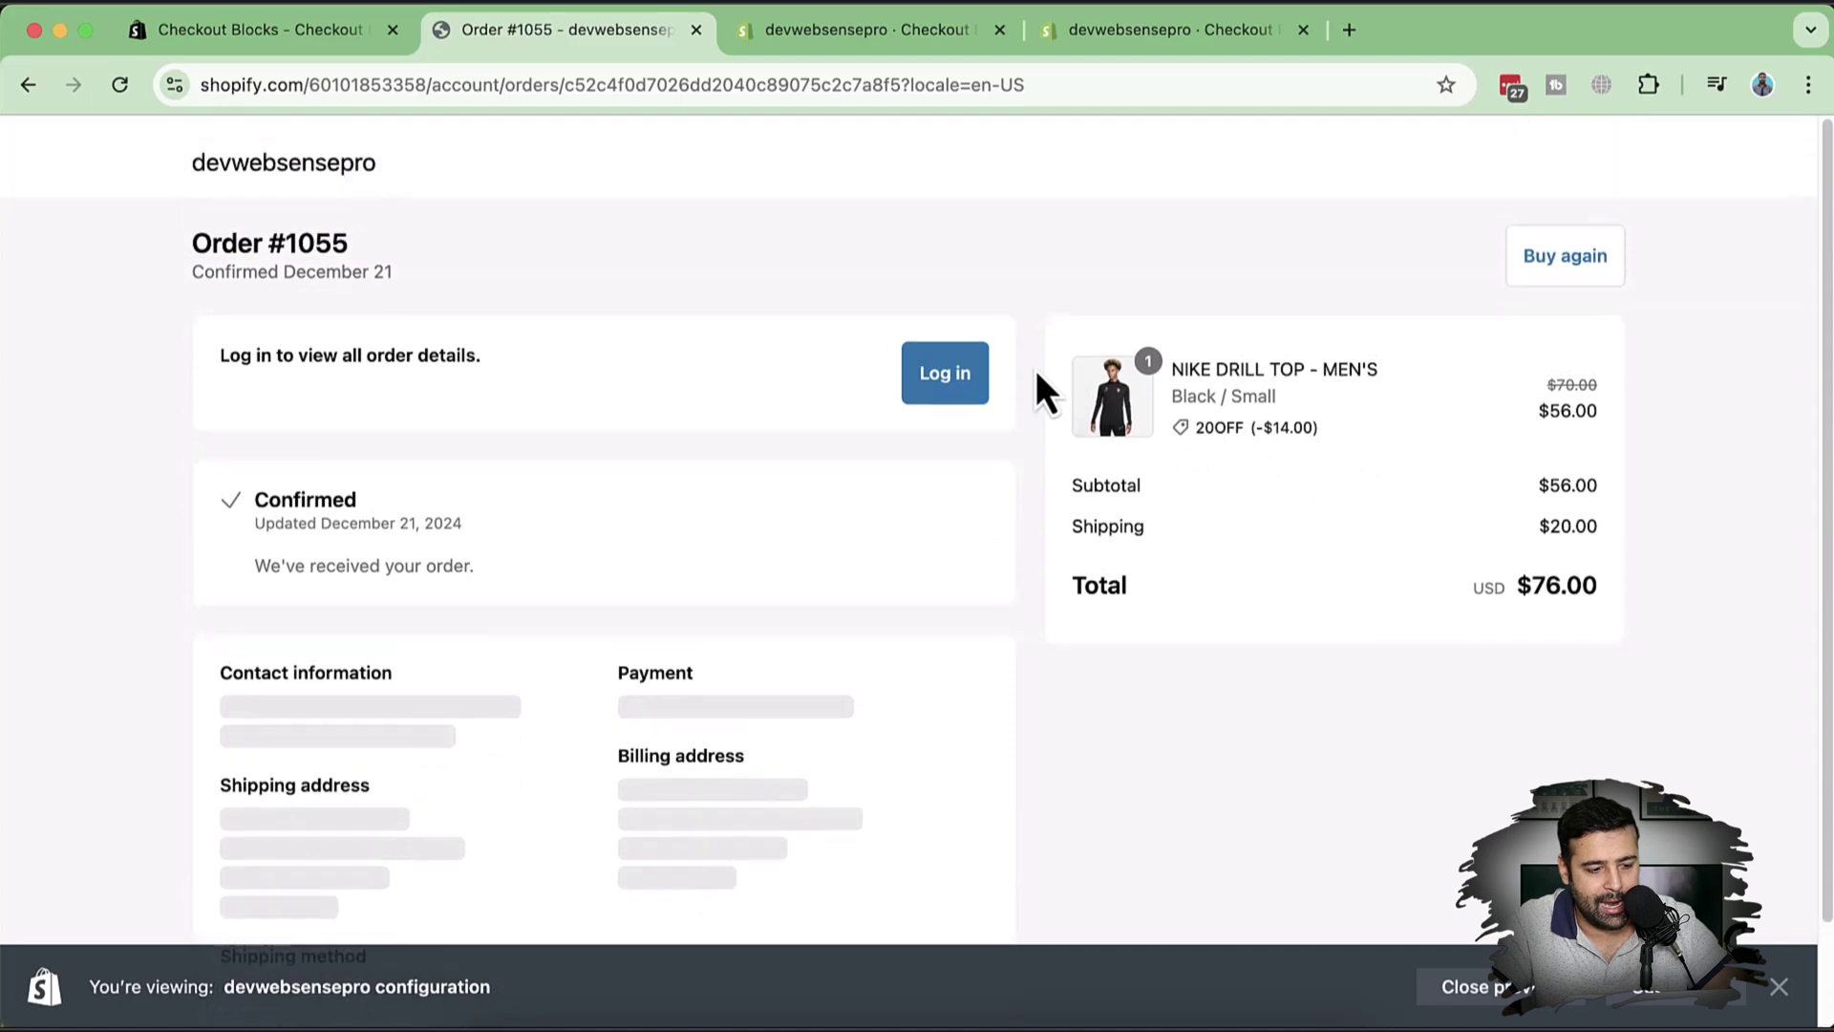
{"action": "left_click", "coordinate": [1349, 32]}
{"action": "left_click", "coordinate": [643, 35]}
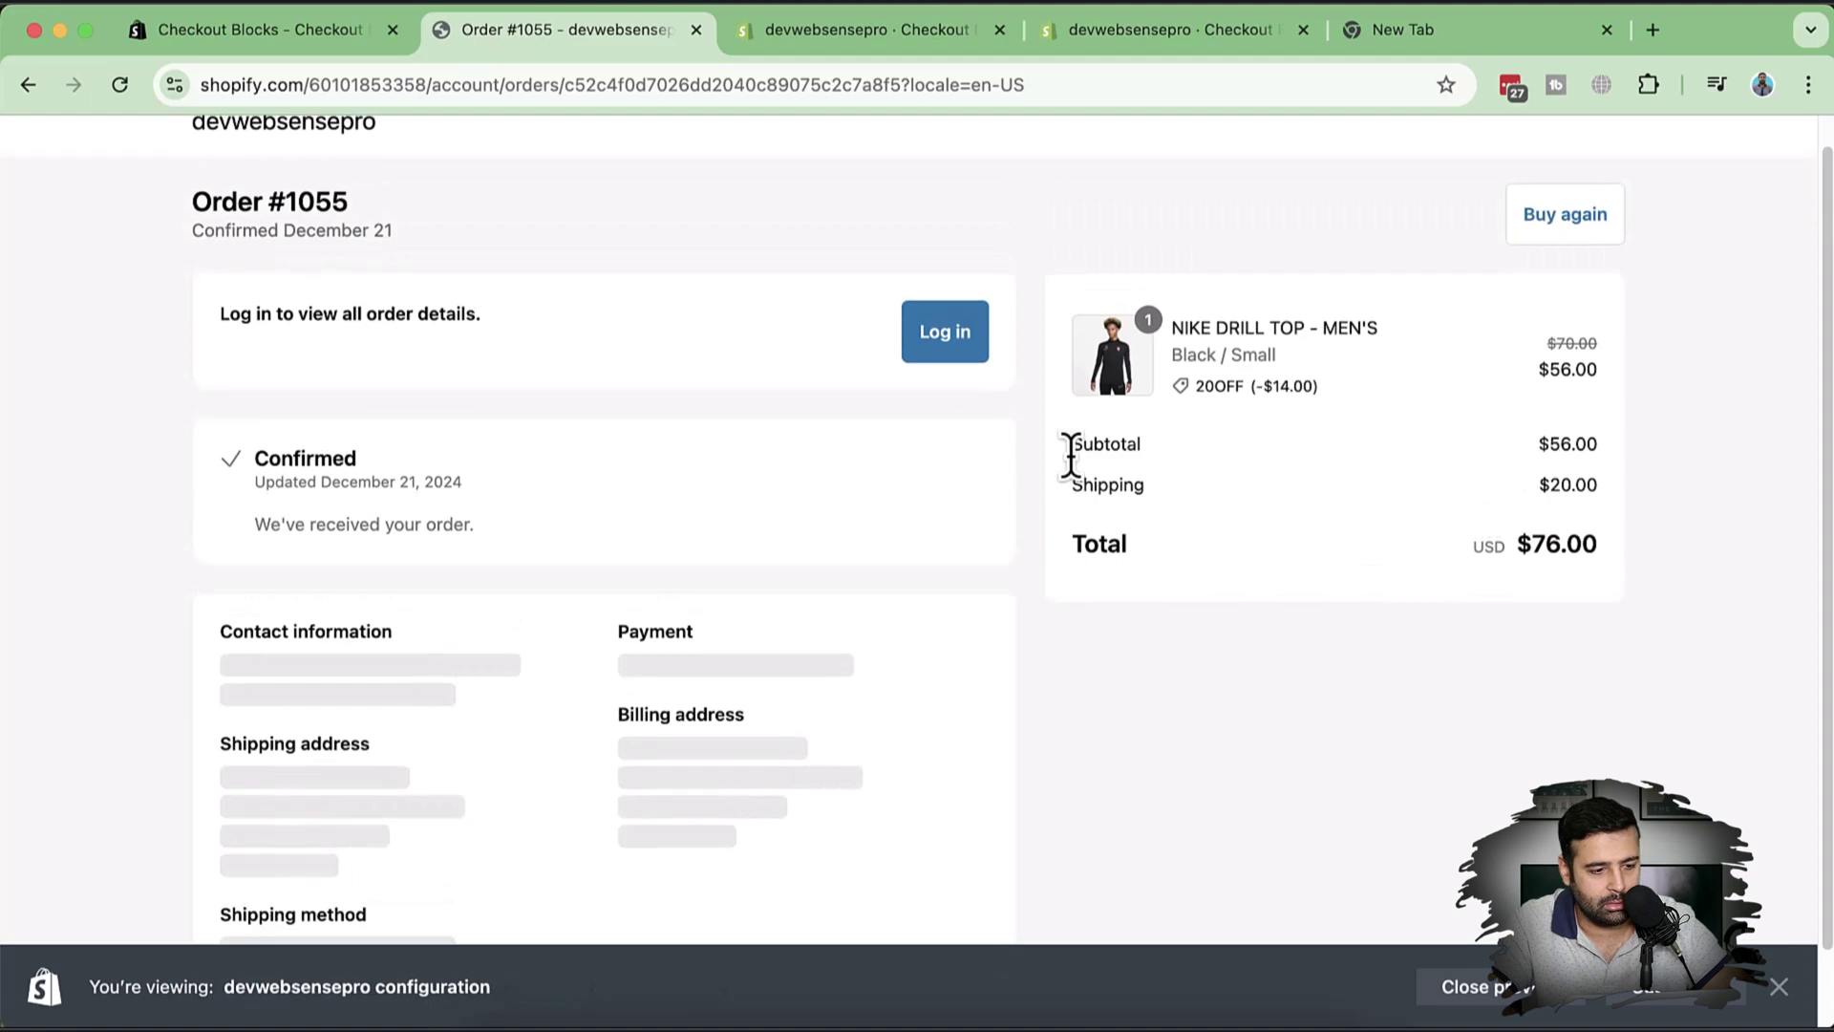
{"action": "scroll", "coordinate": [1071, 460], "scroll_direction": "up", "scroll_amount": 1}
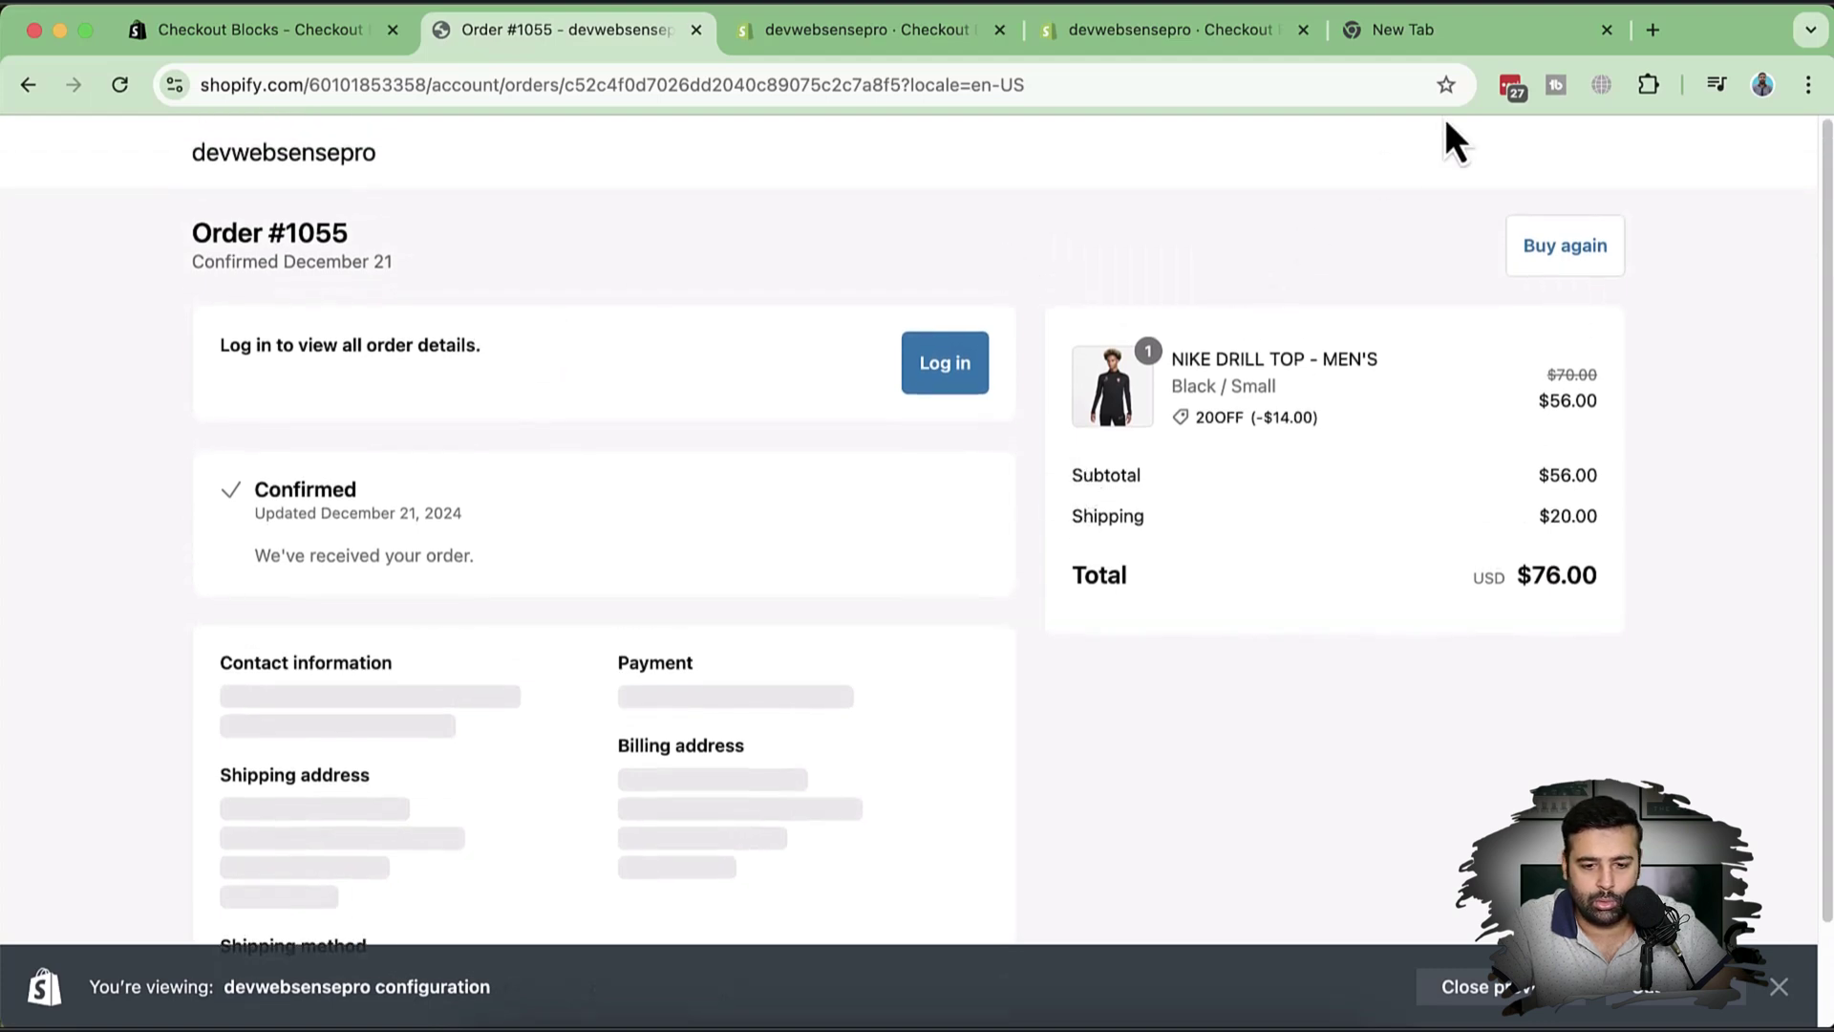
Open the devwebsensepro.myshopify.com storefront and buy the NIKE DRILL TOP - MEN'S immediately, going to checkout.
{"action": "left_click", "coordinate": [1476, 38]}
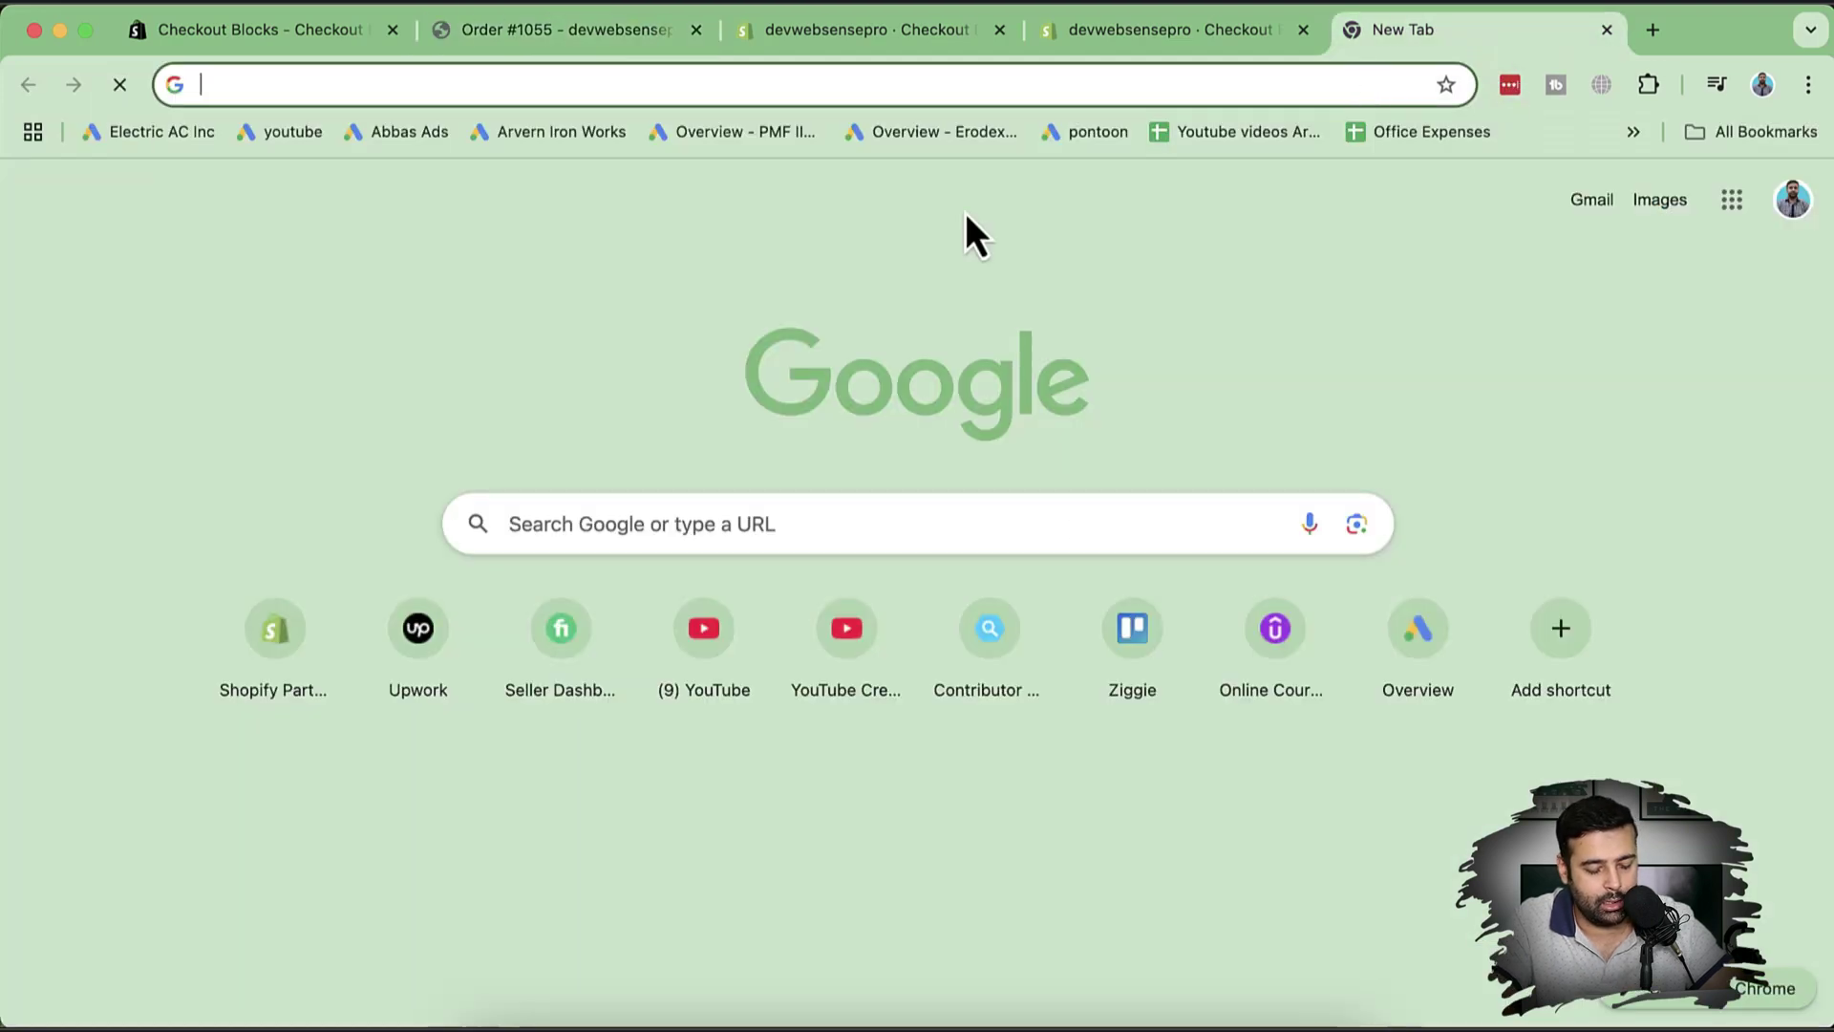
{"action": "type", "text": "dev"}
{"action": "key", "text": "Return"}
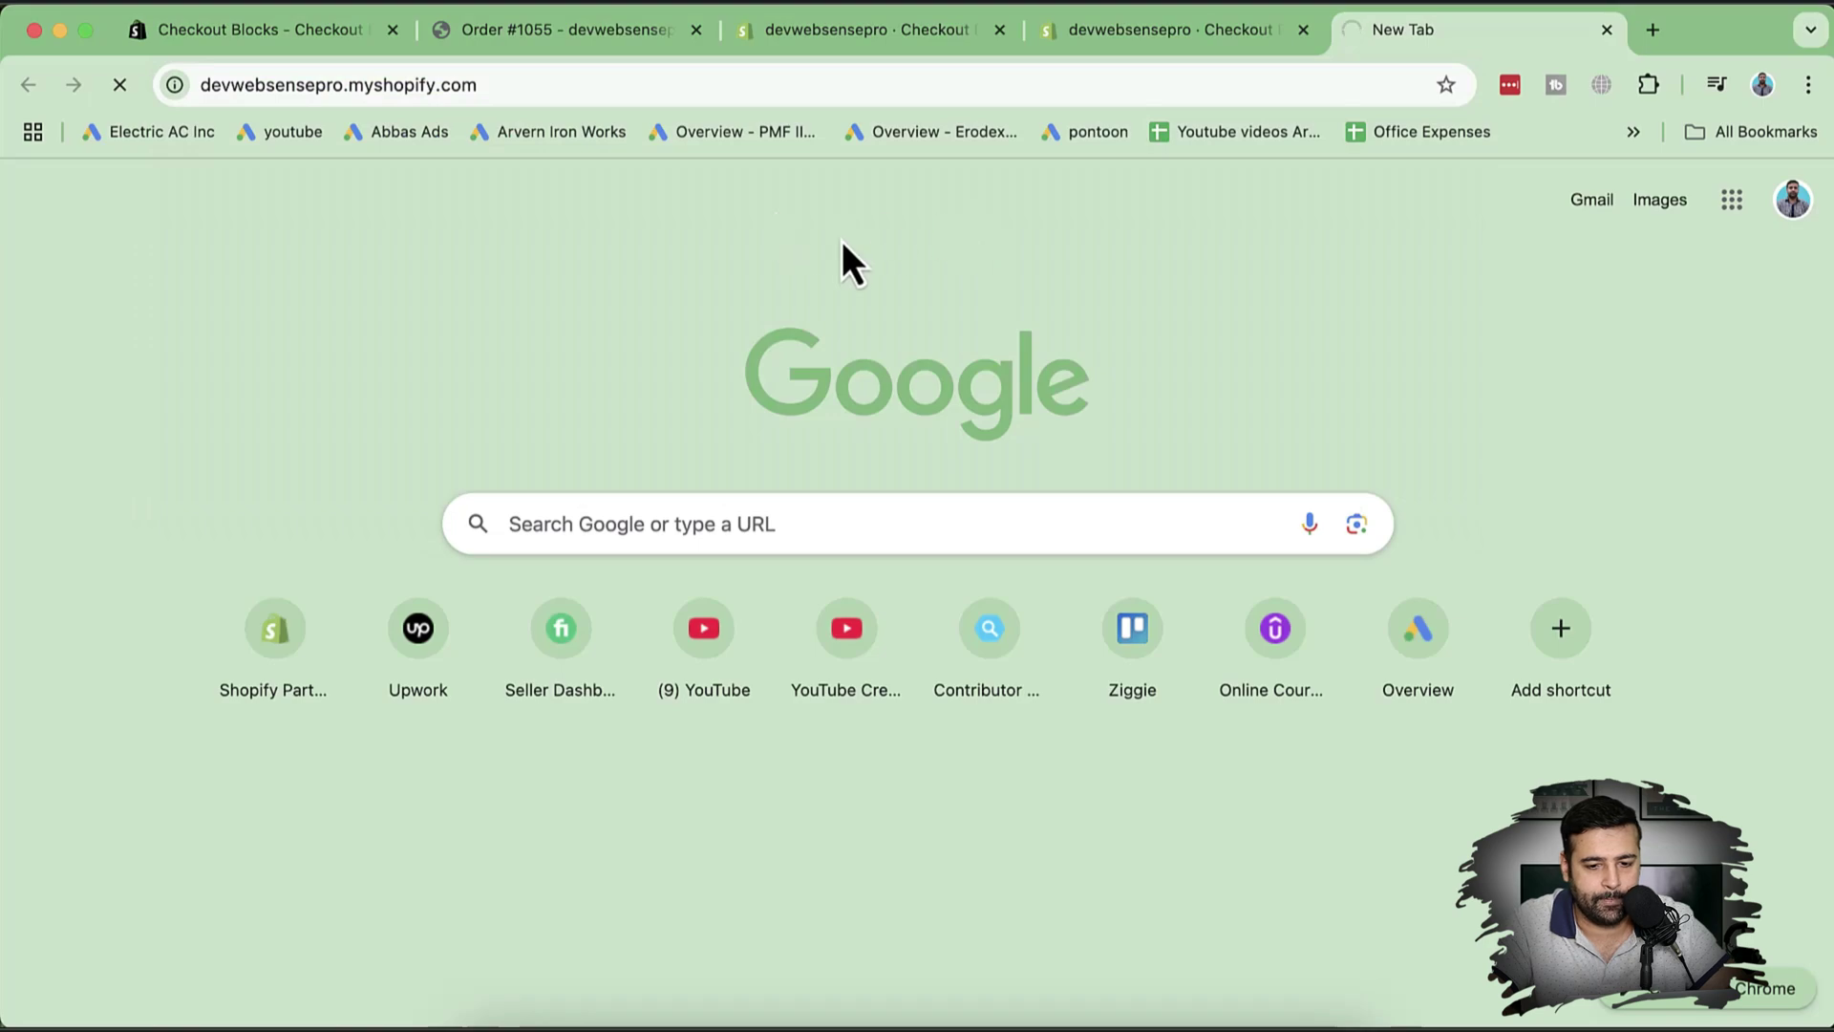
{"action": "scroll", "coordinate": [1213, 420], "scroll_direction": "down", "scroll_amount": 8}
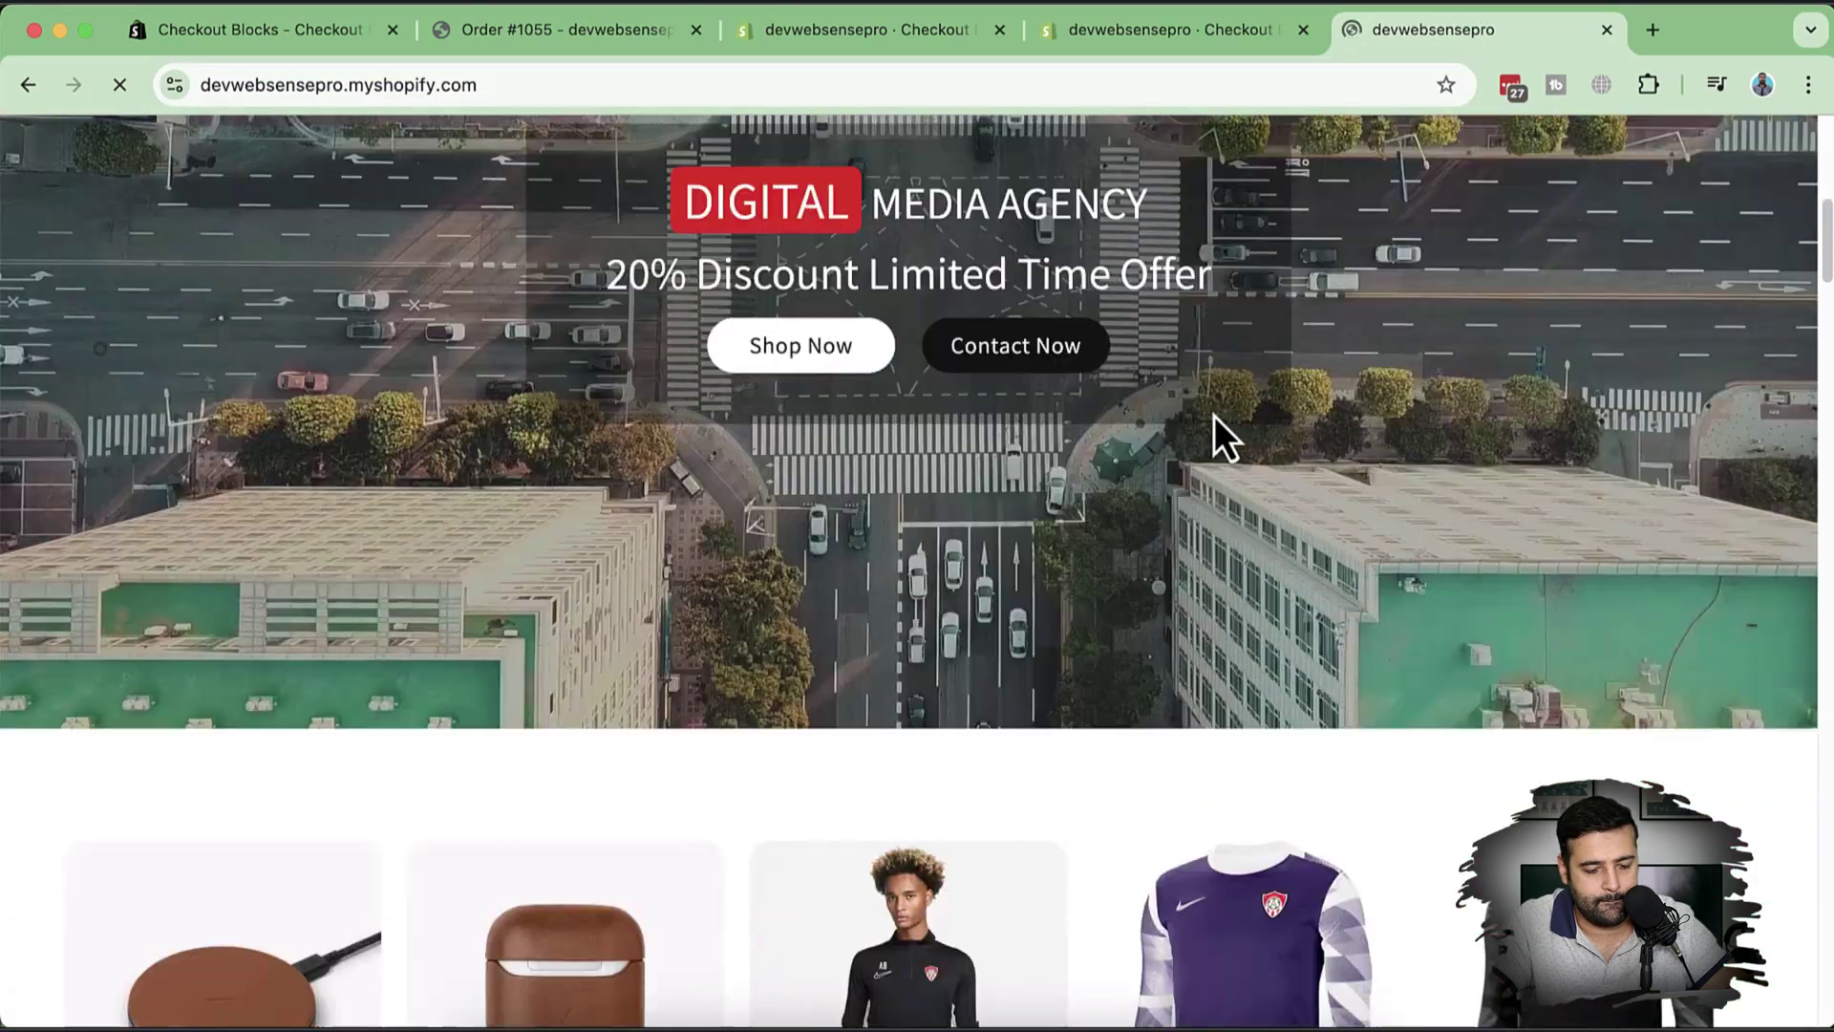
{"action": "scroll", "coordinate": [1213, 415], "scroll_direction": "down", "scroll_amount": 5}
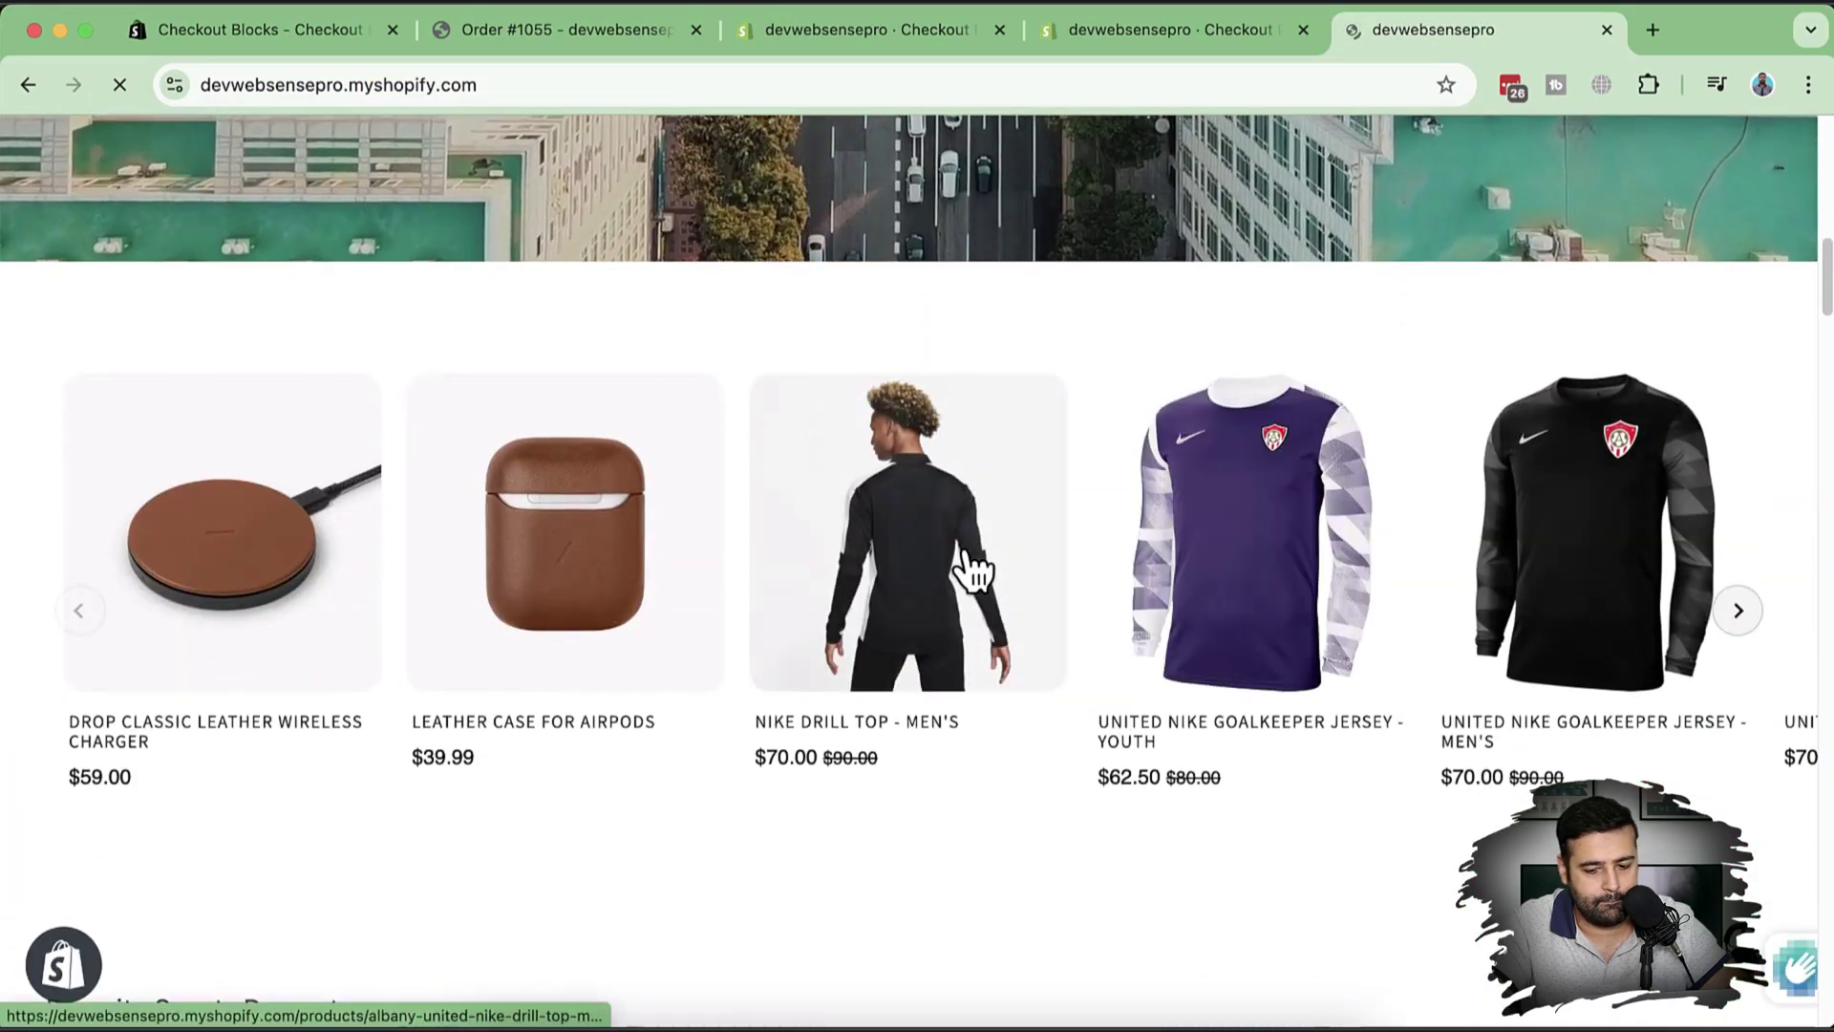
{"action": "left_click", "coordinate": [971, 571]}
{"action": "scroll", "coordinate": [1179, 483], "scroll_direction": "down", "scroll_amount": 8}
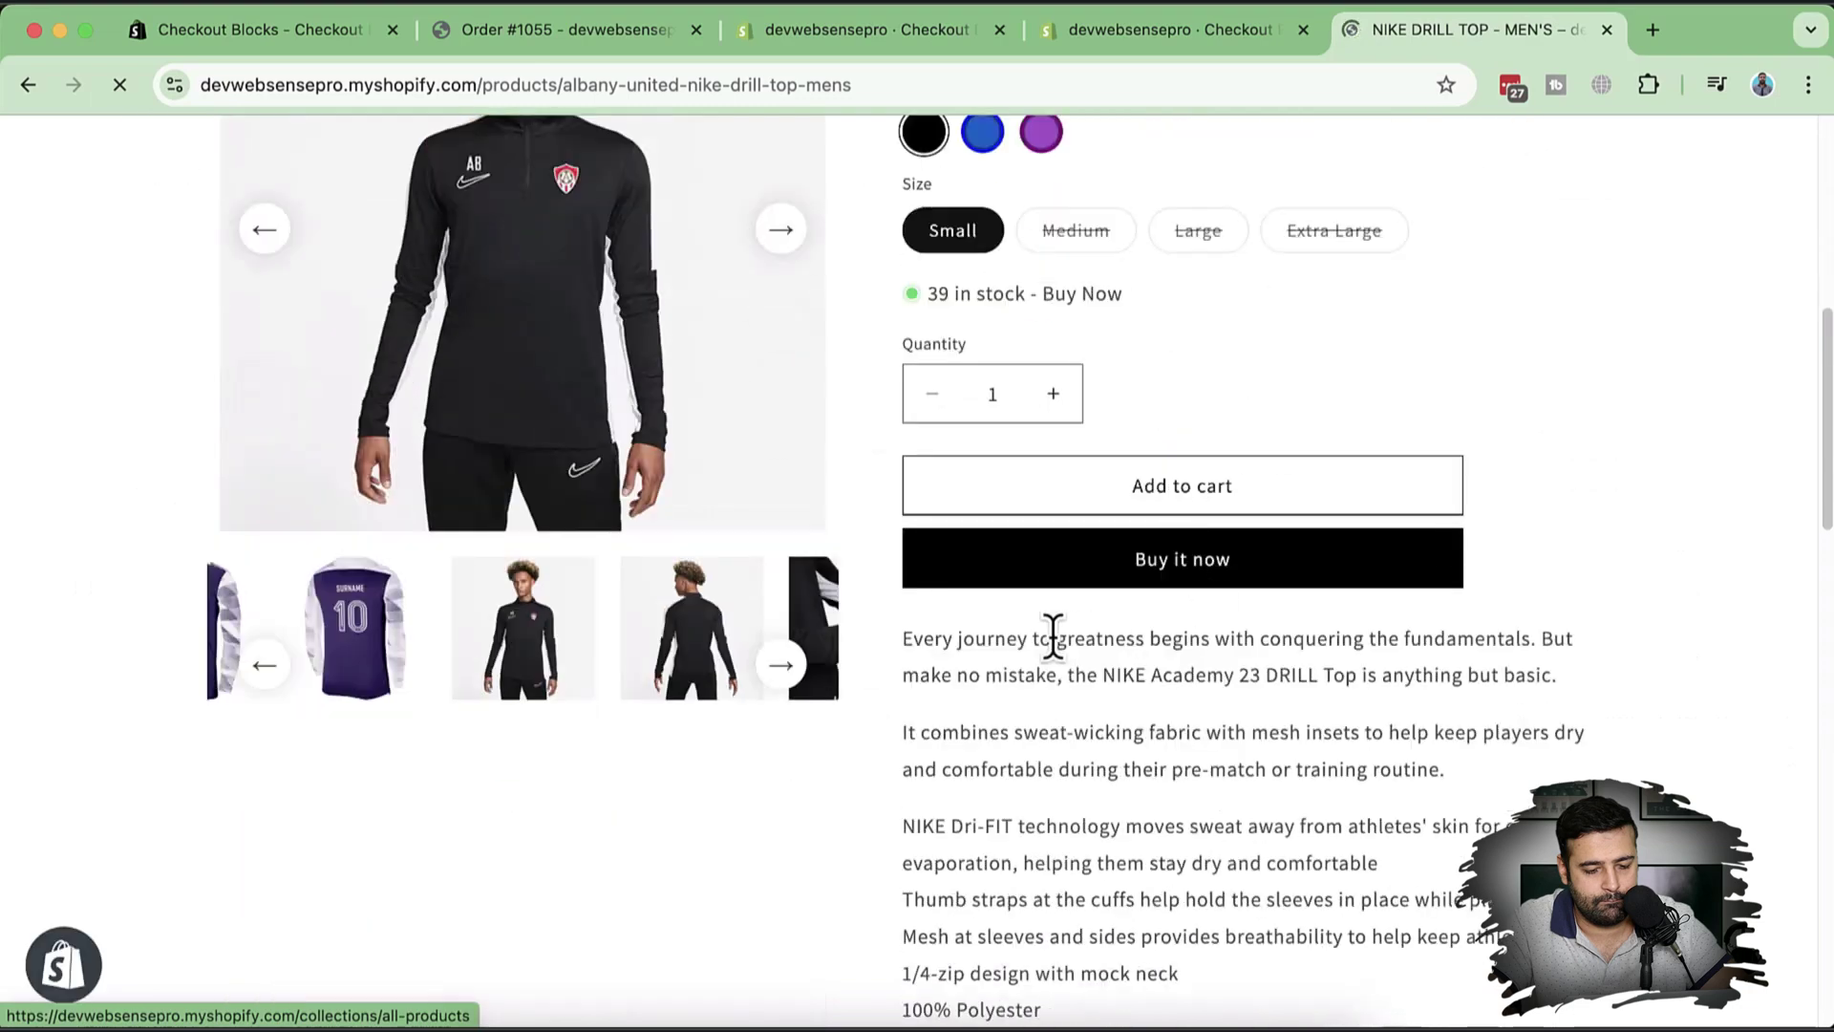
{"action": "left_click", "coordinate": [1156, 578]}
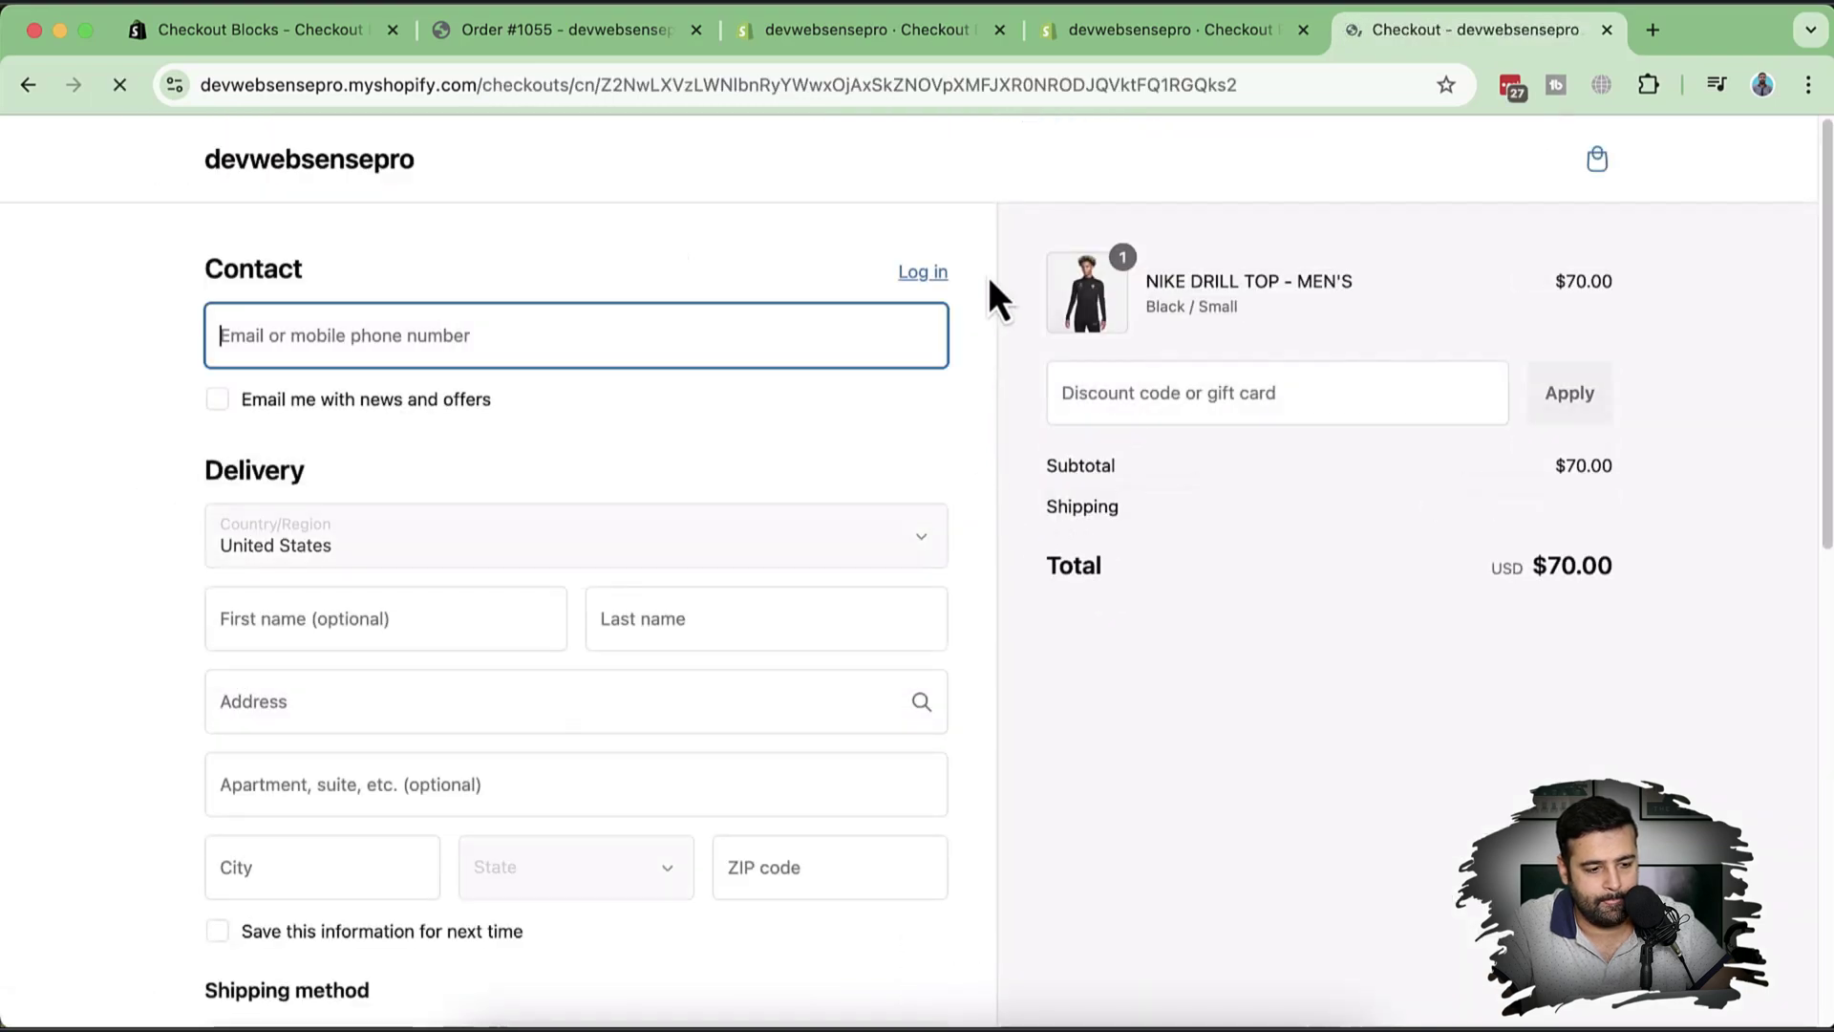
Enter the contact e-mail at checkout and fill the delivery details from the saved address.
{"action": "scroll", "coordinate": [990, 282], "scroll_direction": "down", "scroll_amount": 1}
{"action": "left_click", "coordinate": [745, 319]}
{"action": "type", "text": "test@test.com"}
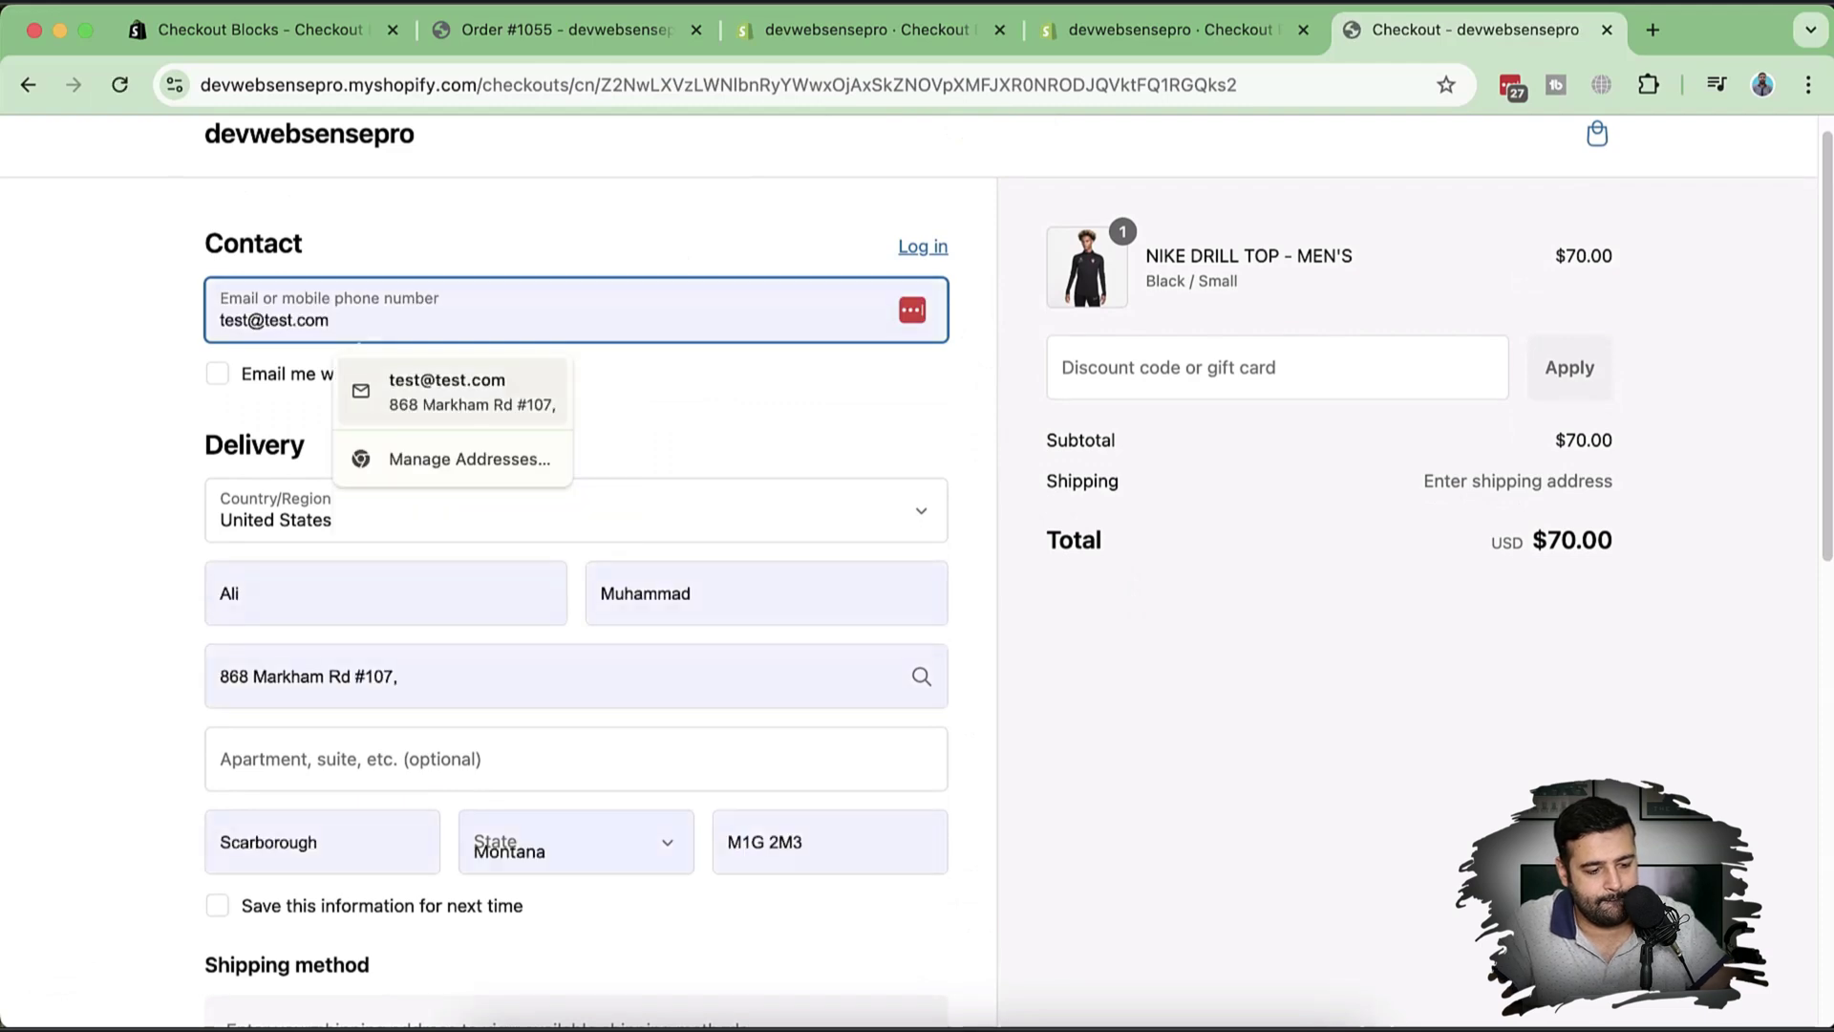
{"action": "left_click", "coordinate": [447, 456]}
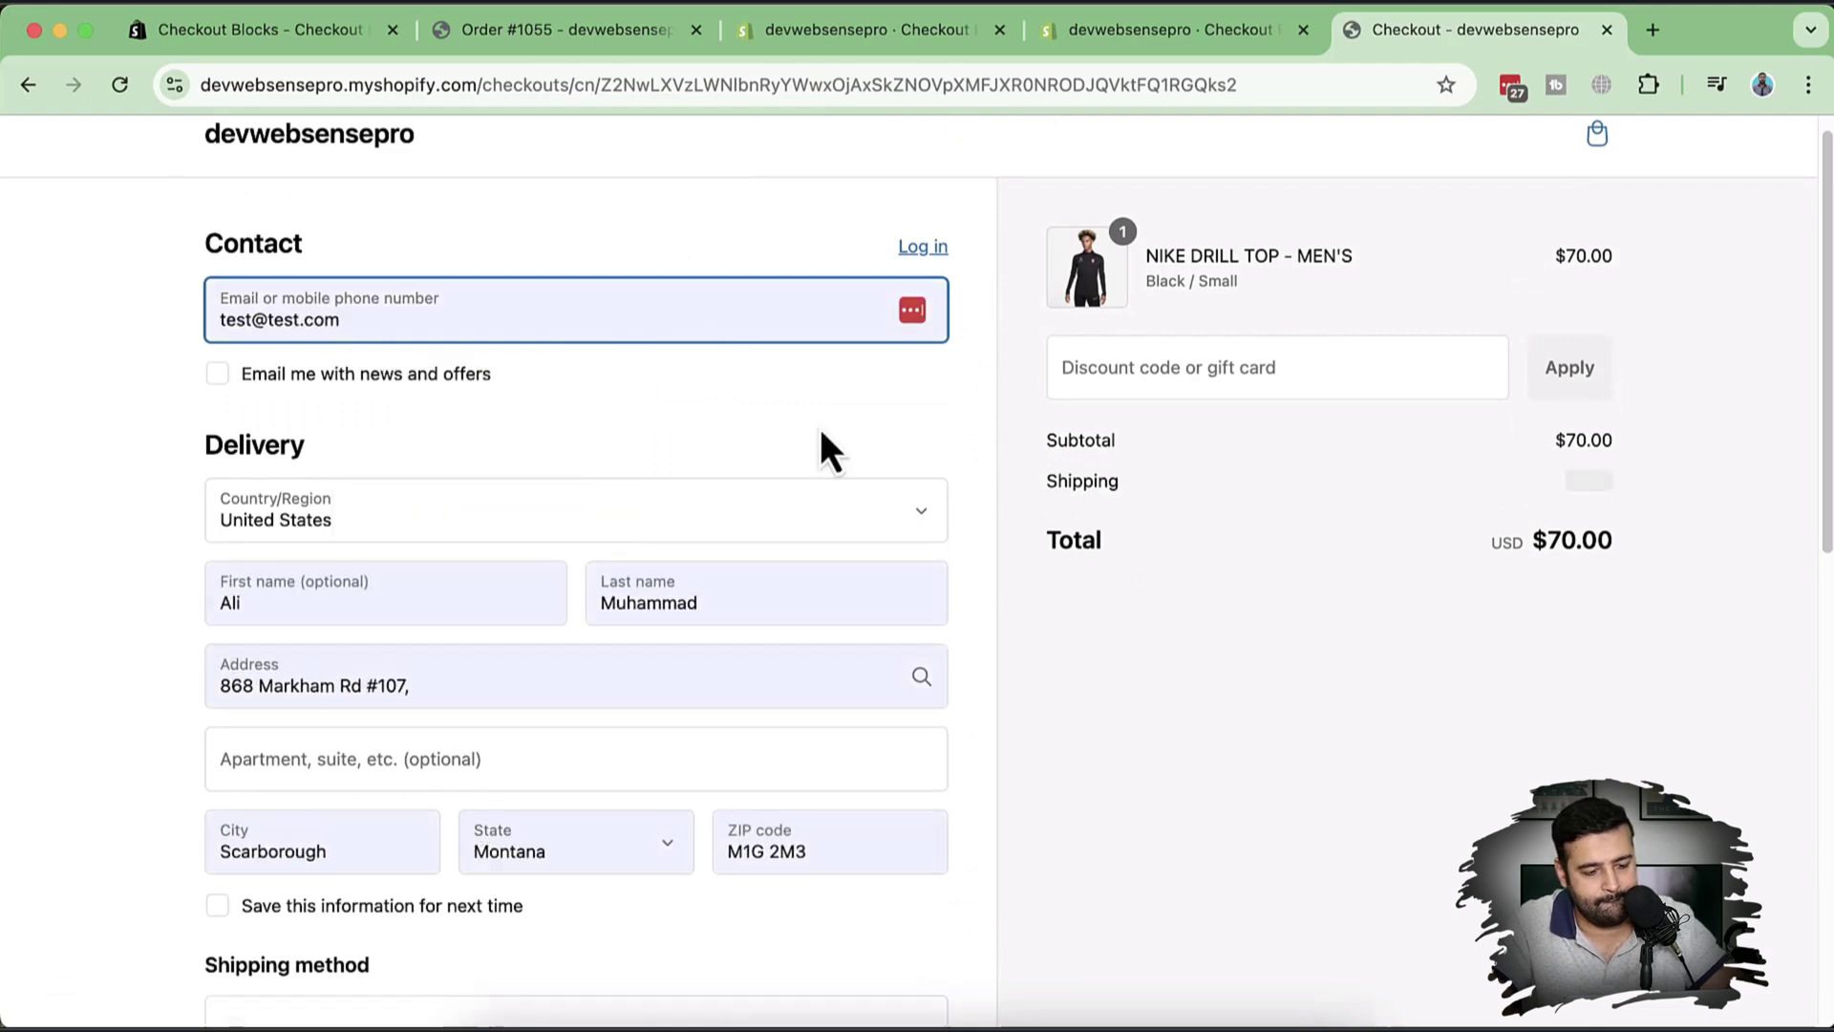
Set the delivery state to Alaska.
{"action": "scroll", "coordinate": [962, 430], "scroll_direction": "down", "scroll_amount": 5}
{"action": "left_click", "coordinate": [643, 420]}
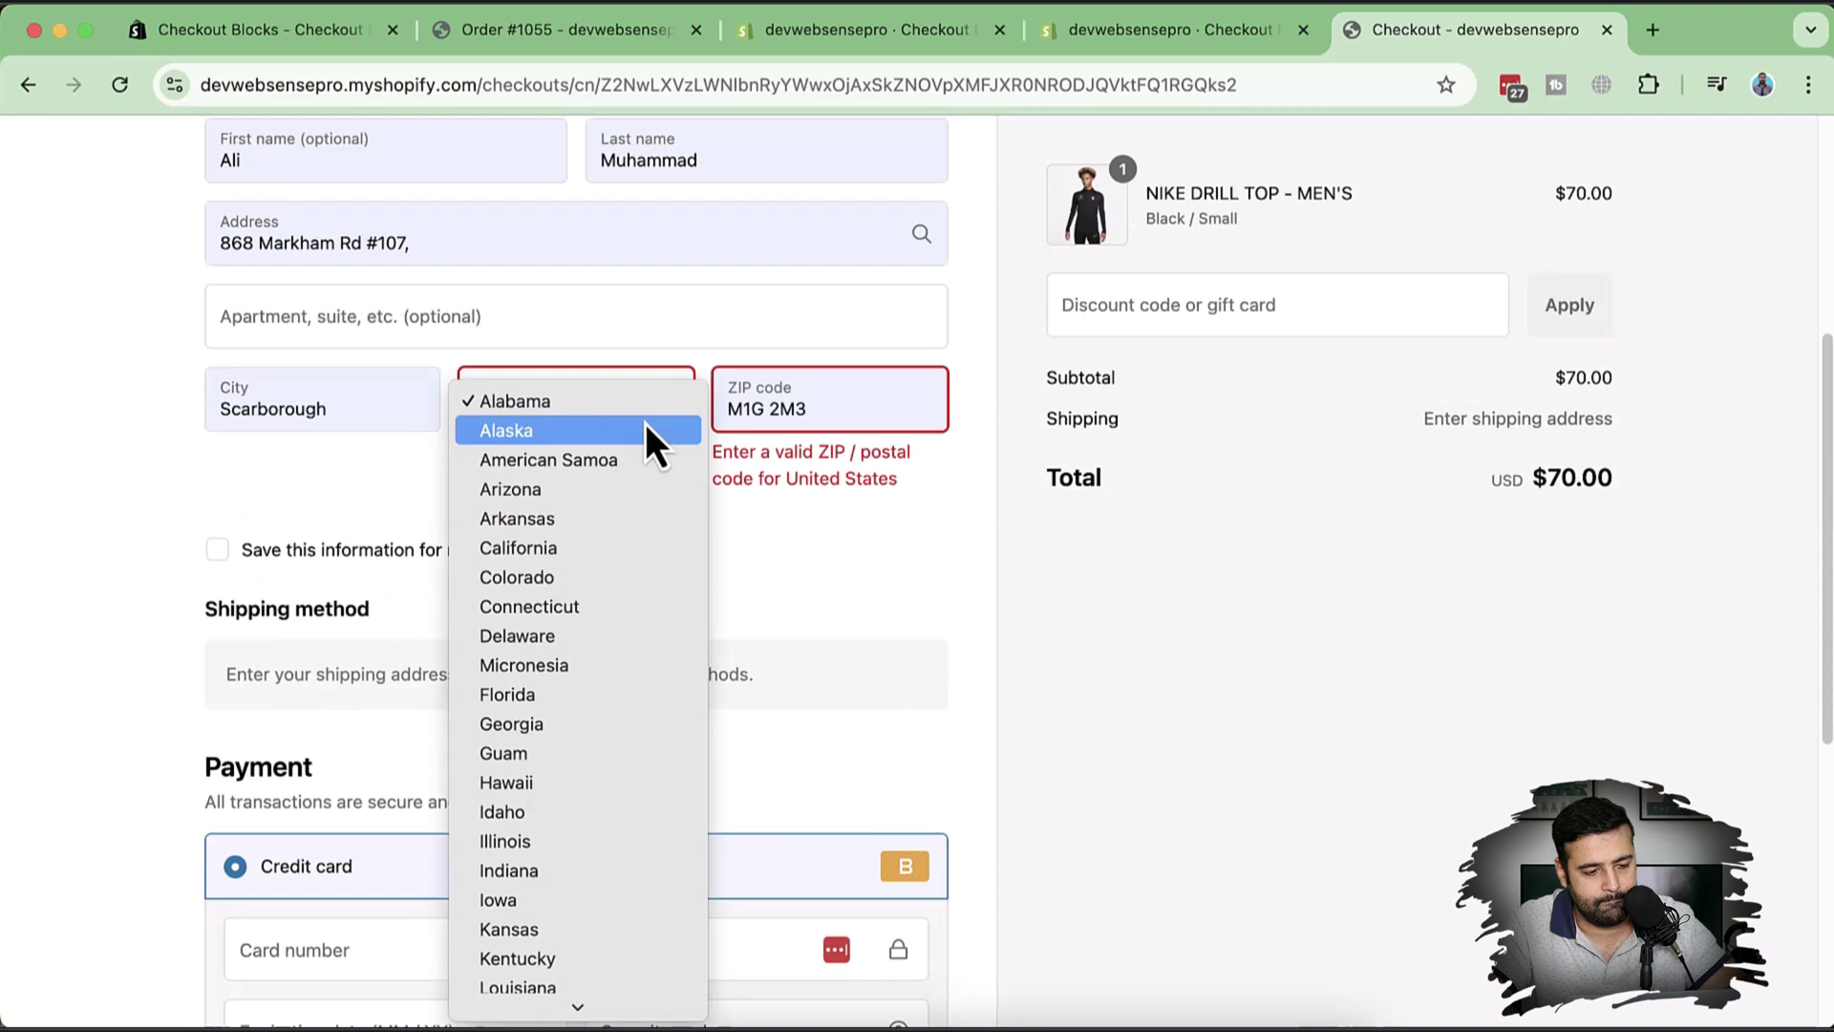
{"action": "left_click", "coordinate": [645, 430]}
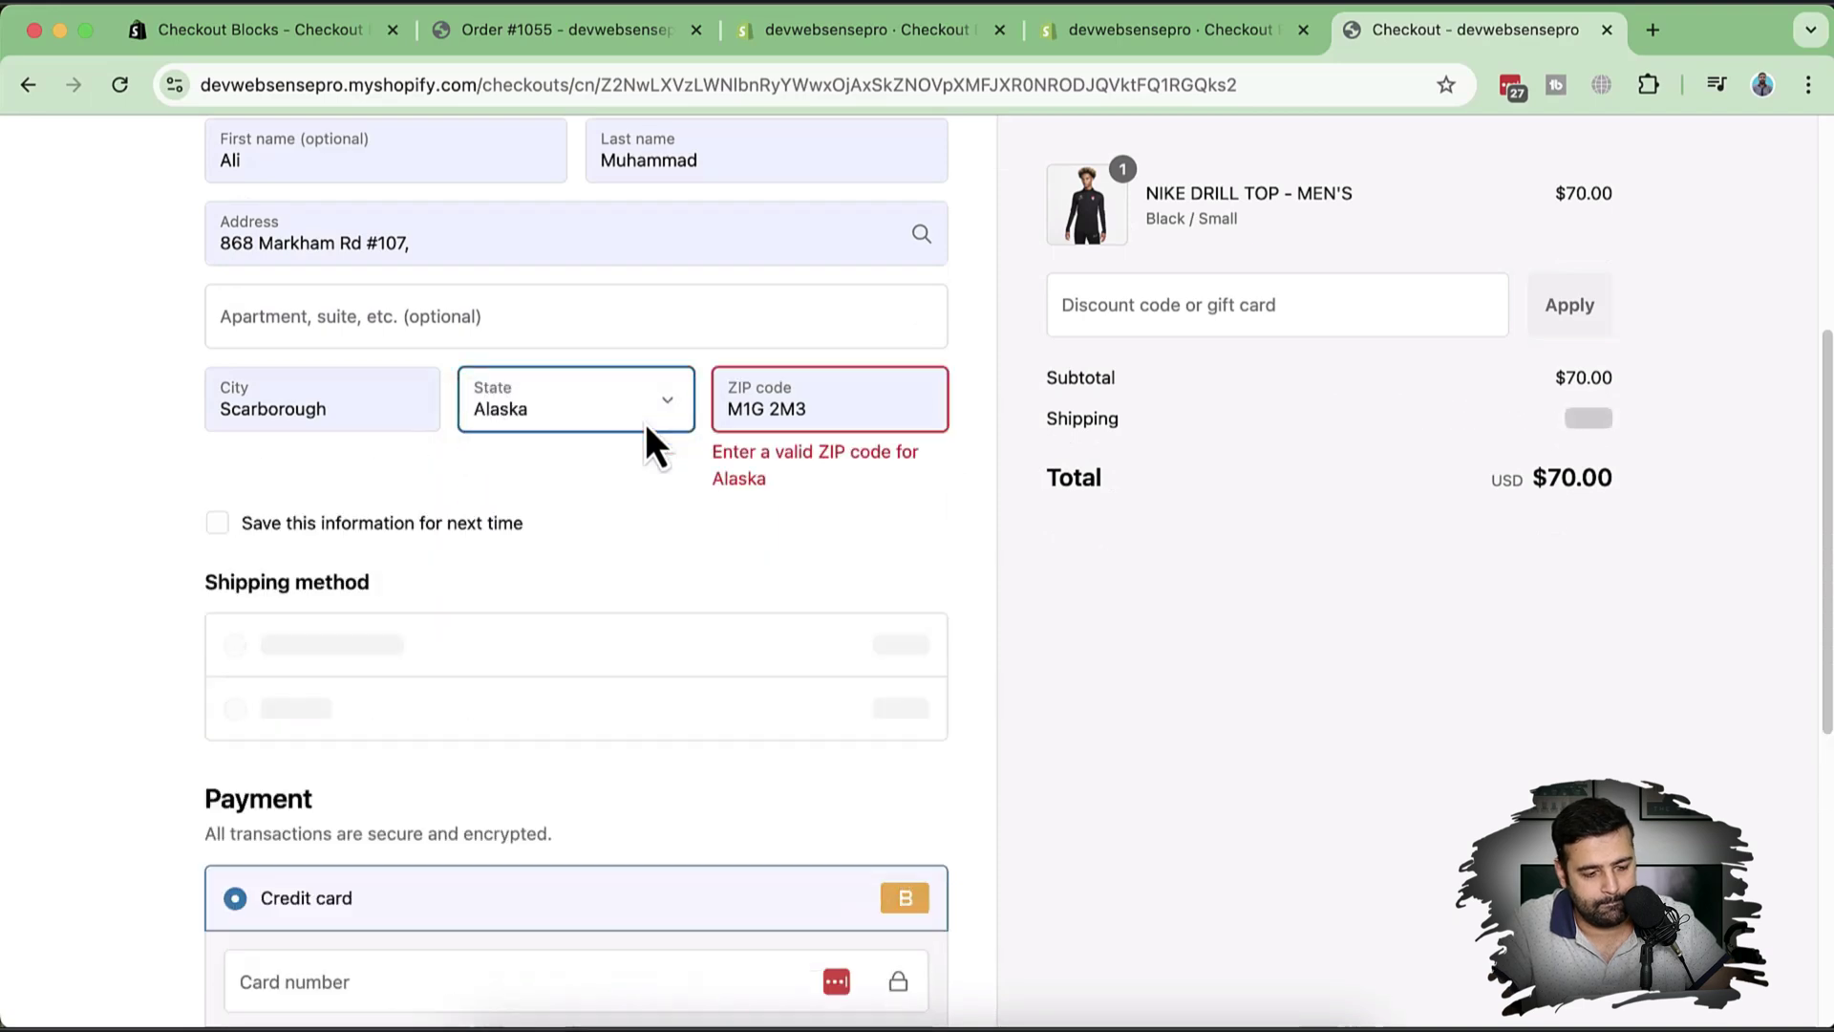
{"action": "left_click", "coordinate": [644, 422]}
{"action": "type", "text": "or"}
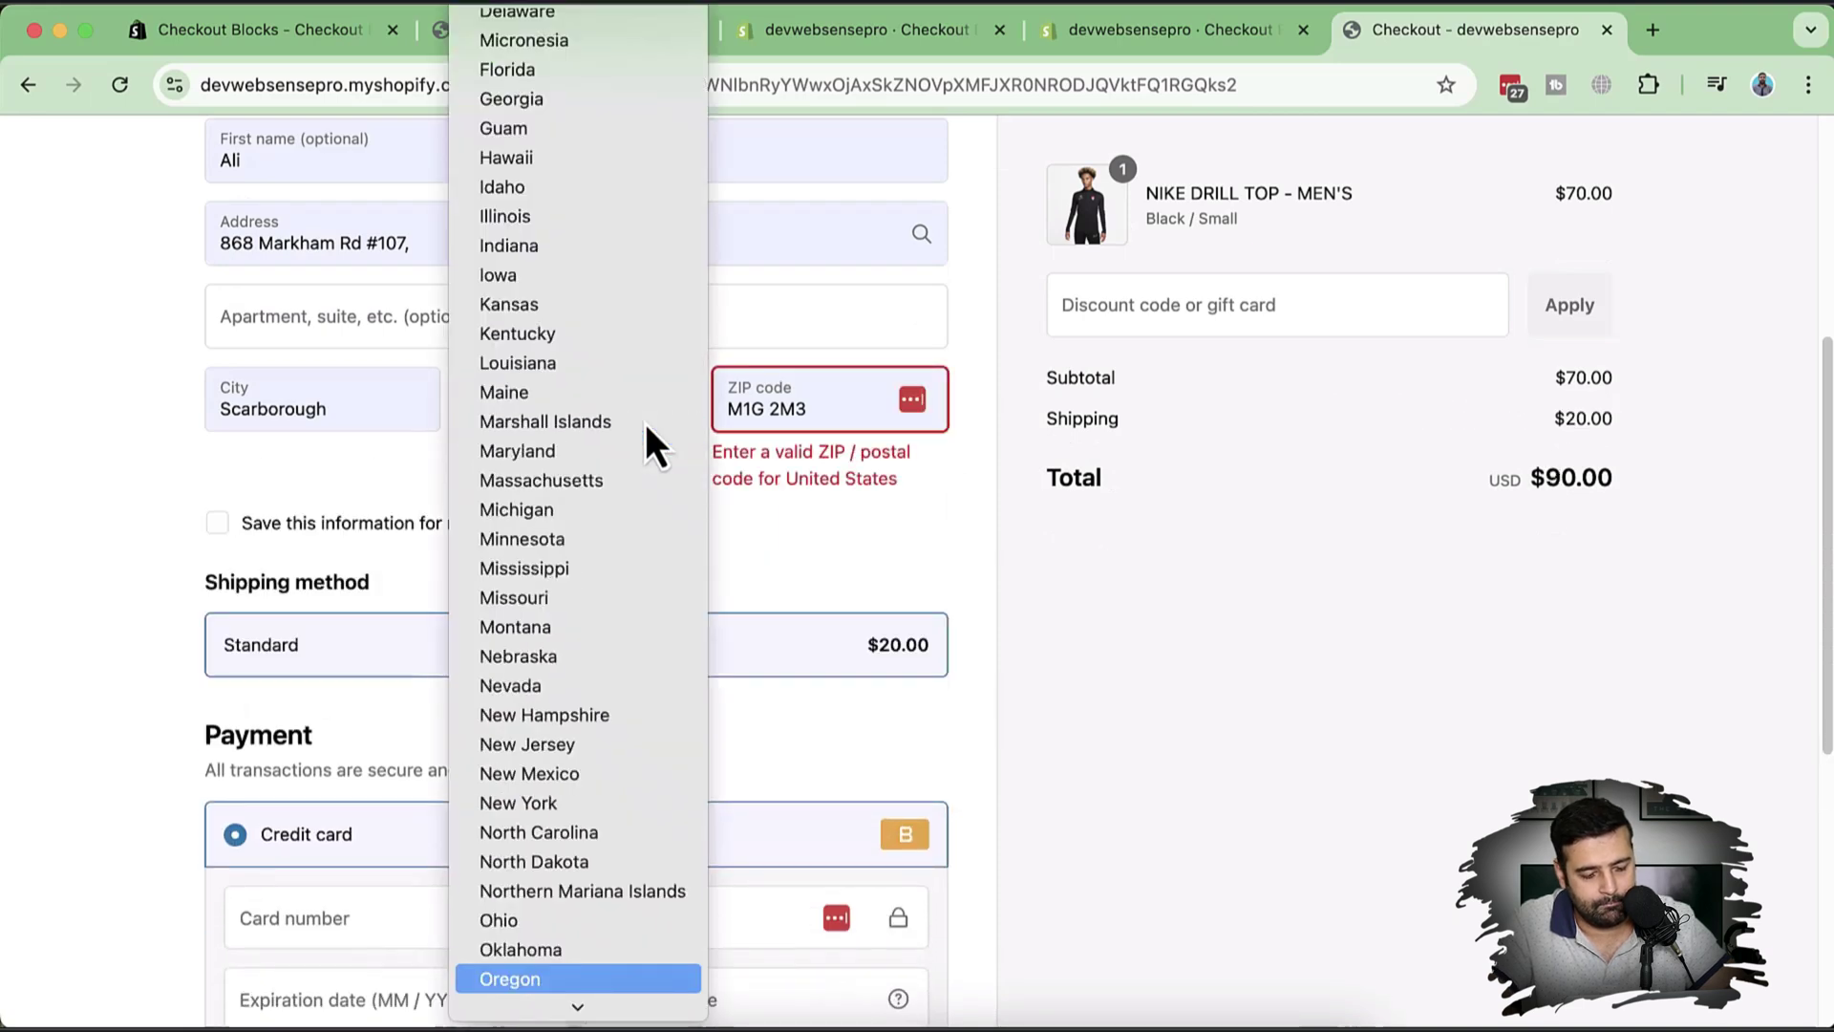
{"action": "key", "text": "Down"}
{"action": "key", "text": "Down"}
{"action": "key", "text": "Down"}
{"action": "key", "text": "Down"}
{"action": "key", "text": "Down"}
{"action": "key", "text": "Down"}
{"action": "key", "text": "Down"}
{"action": "key", "text": "Down"}
{"action": "key", "text": "Down"}
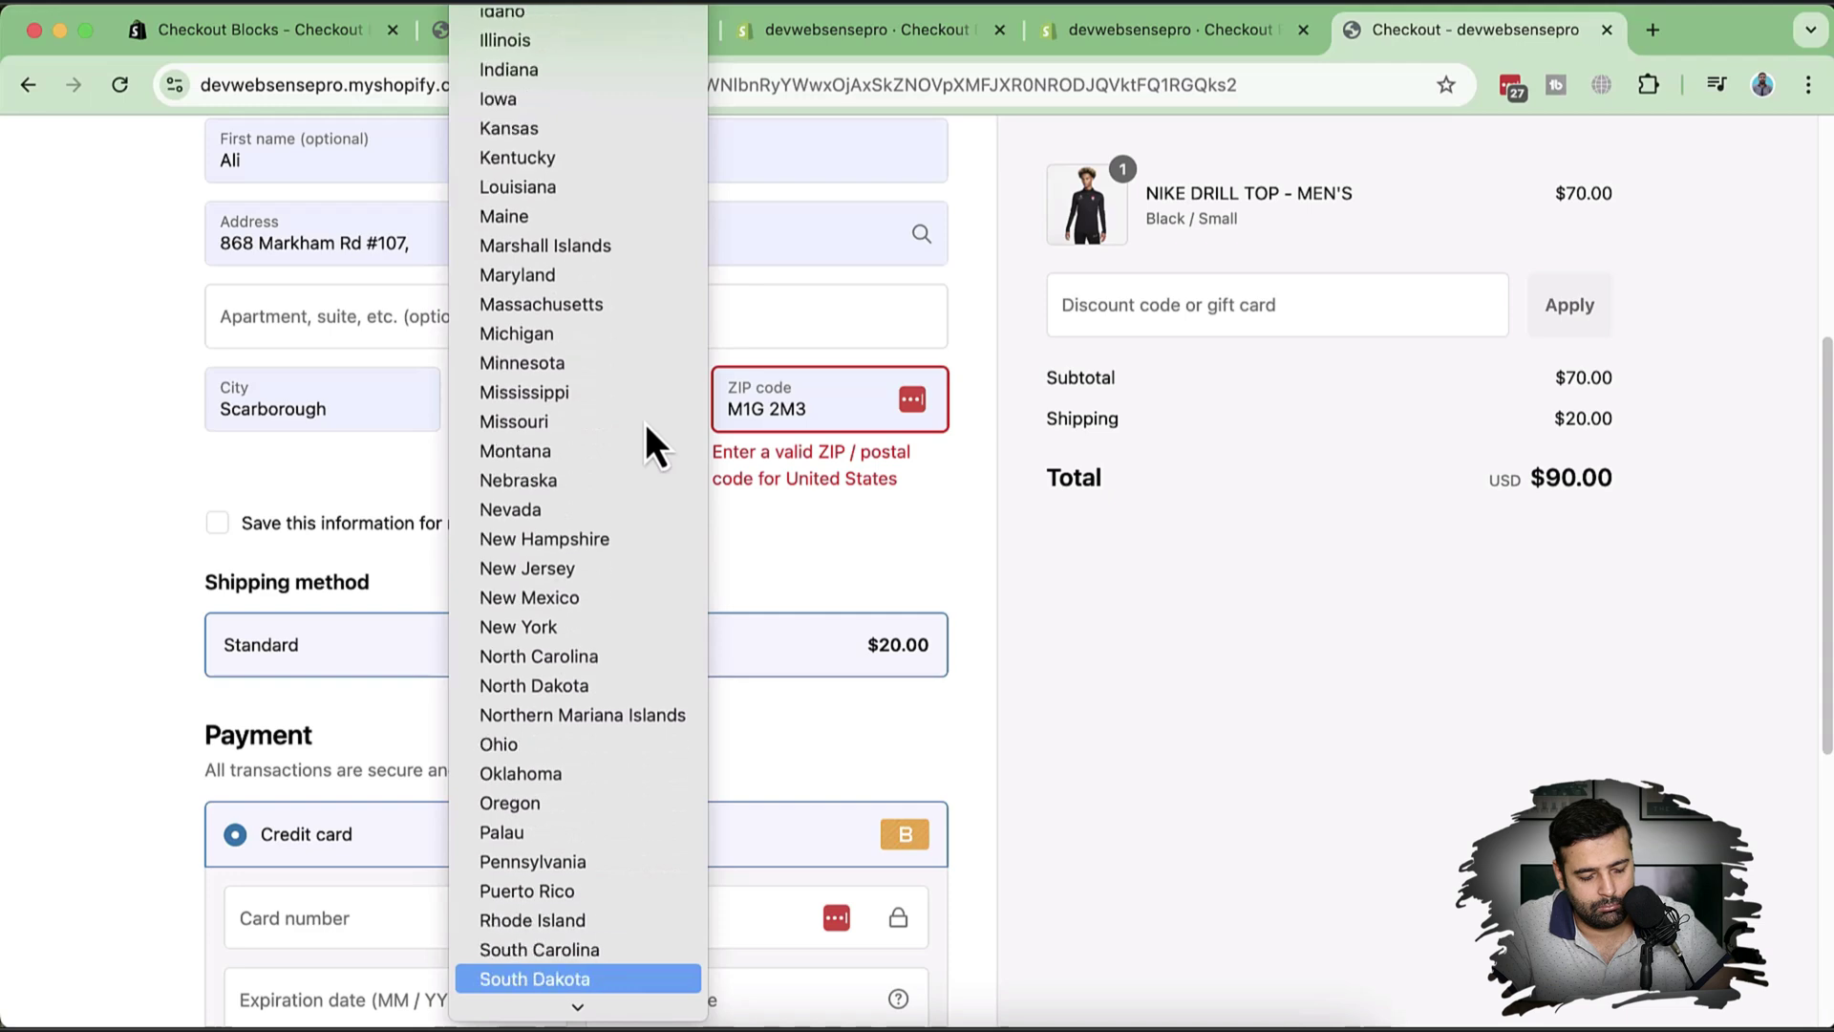
{"action": "key", "text": "Down"}
{"action": "key", "text": "Down"}
{"action": "key", "text": "Down"}
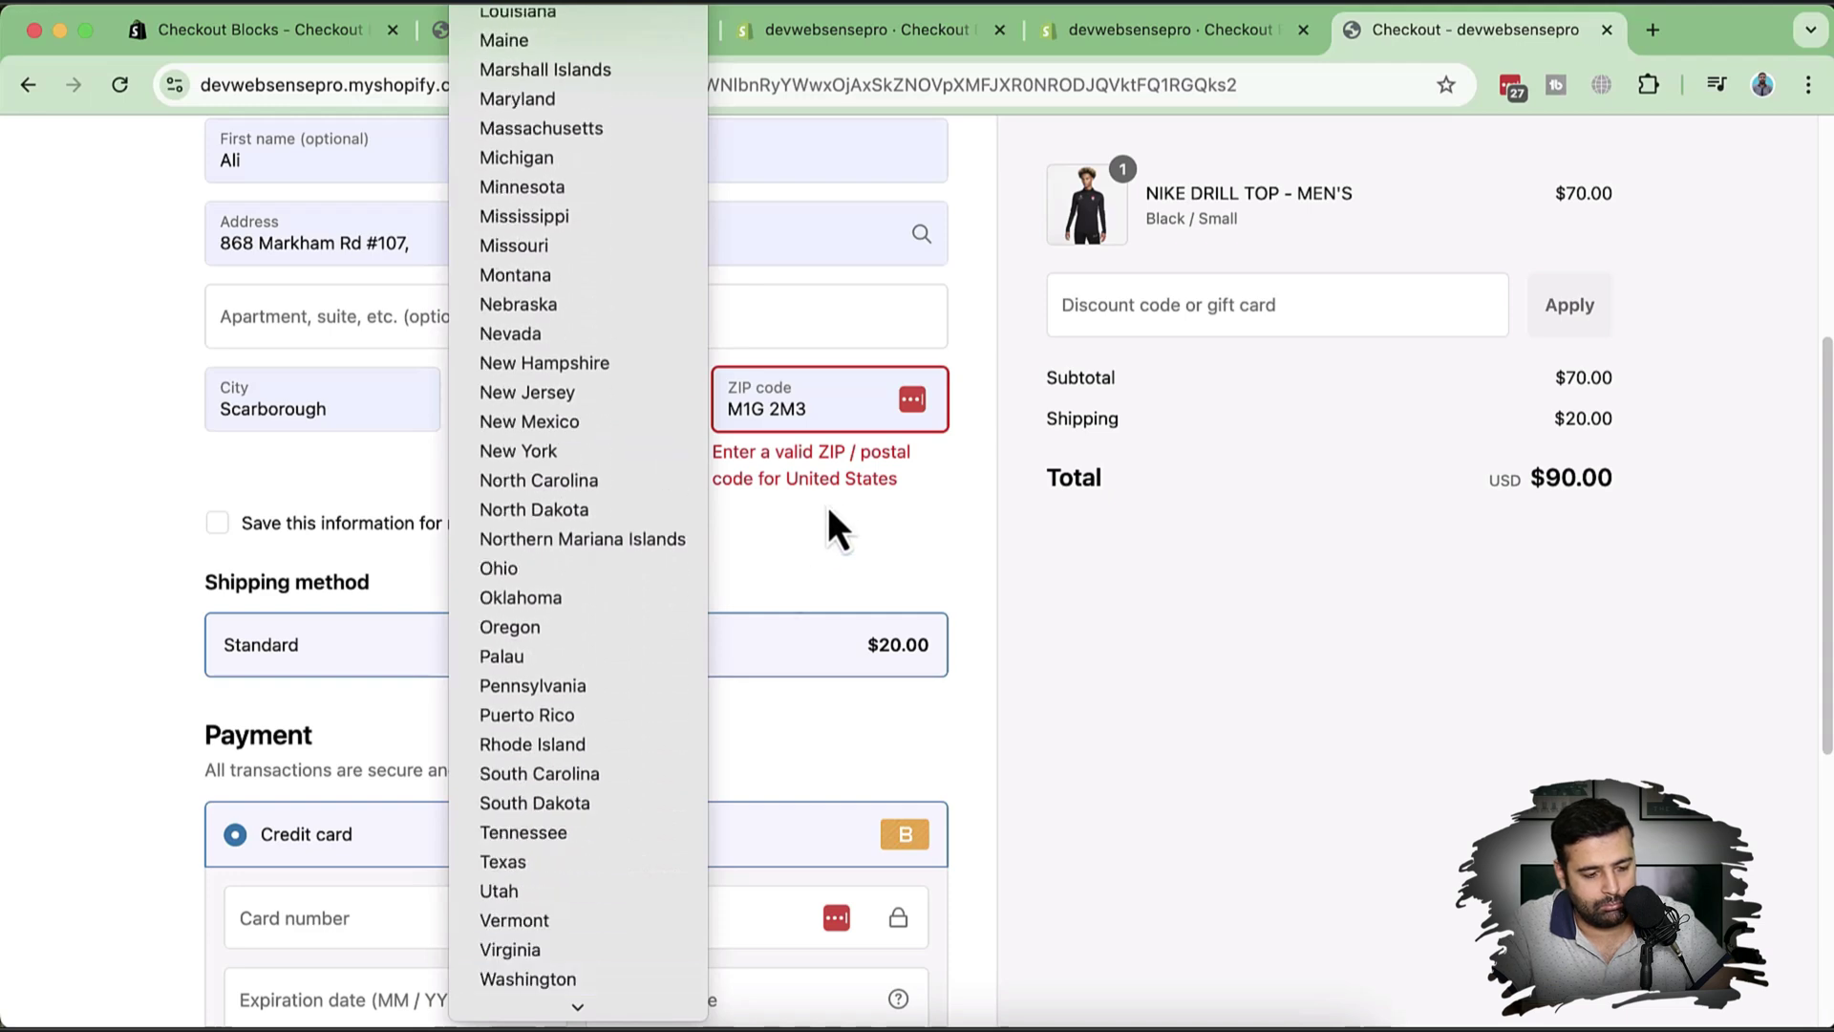
{"action": "left_click", "coordinate": [835, 500]}
Replace the customer's first and last name in the delivery details.
{"action": "scroll", "coordinate": [584, 556], "scroll_direction": "up", "scroll_amount": 3}
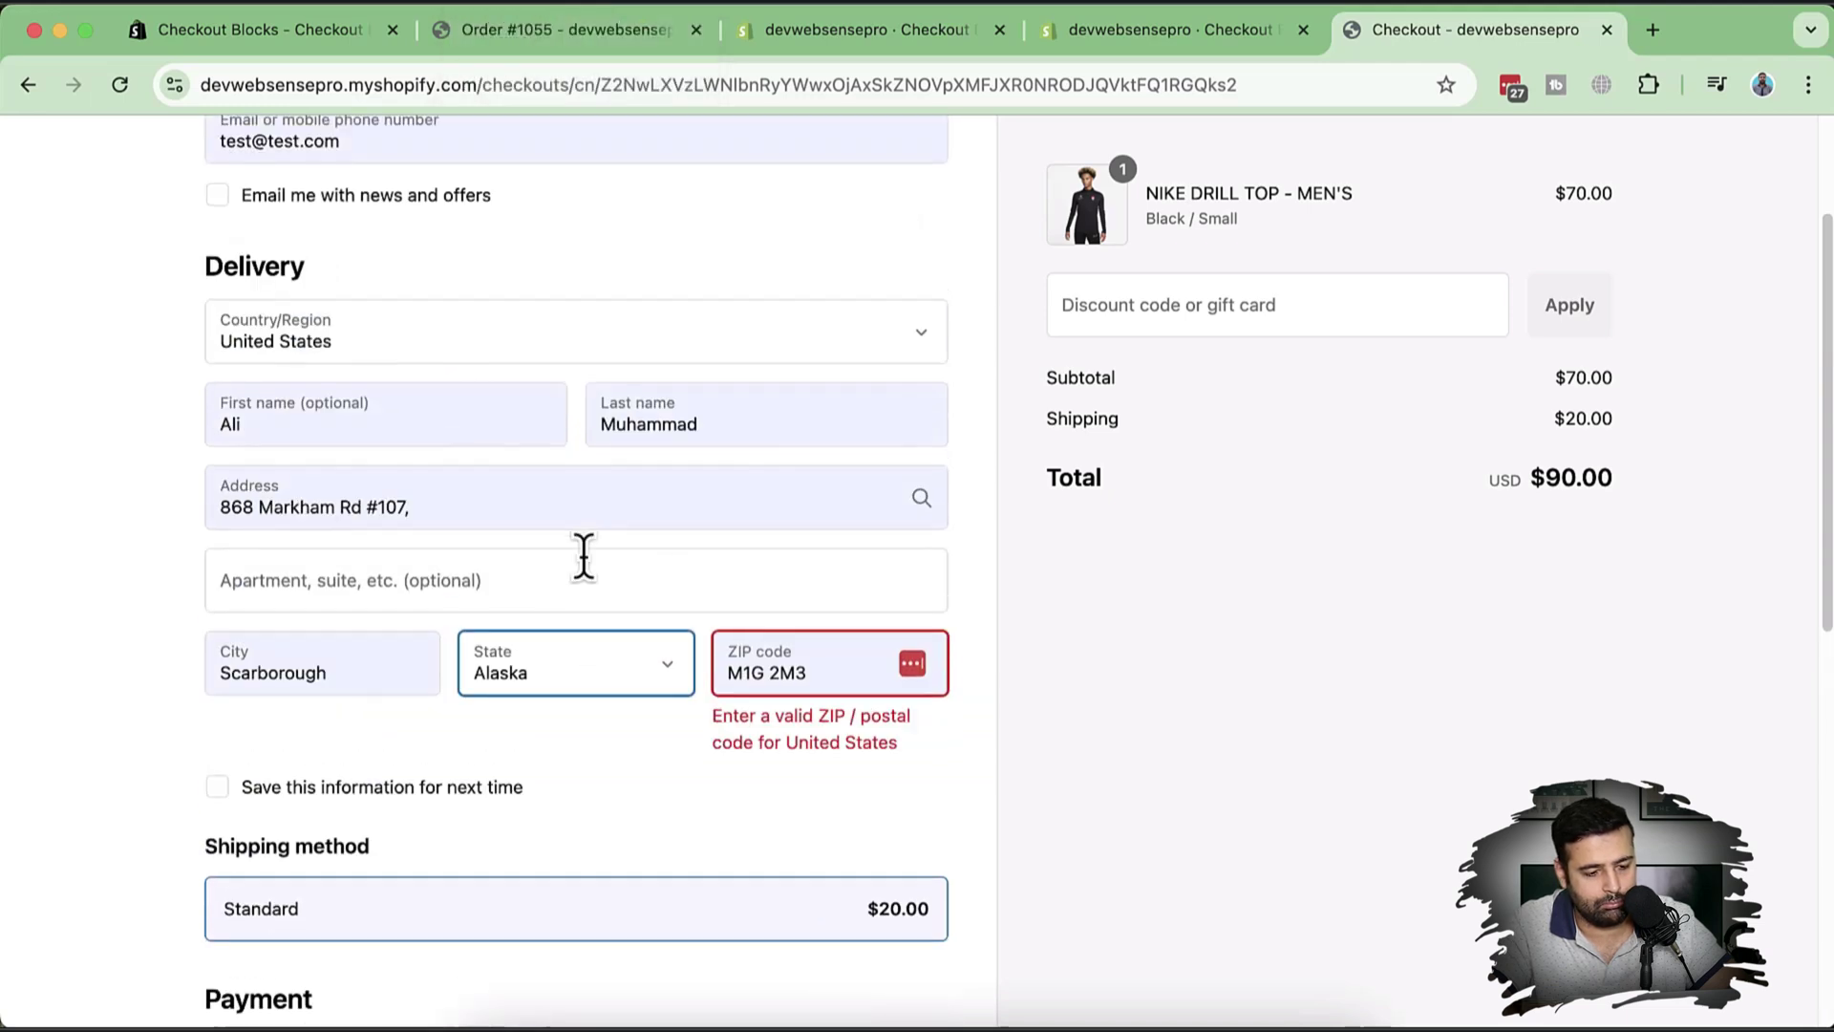
{"action": "left_click", "coordinate": [449, 435]}
{"action": "key", "text": "super+a"}
{"action": "type", "text": "Bilal"}
{"action": "key", "text": "Tab"}
{"action": "type", "text": "T"}
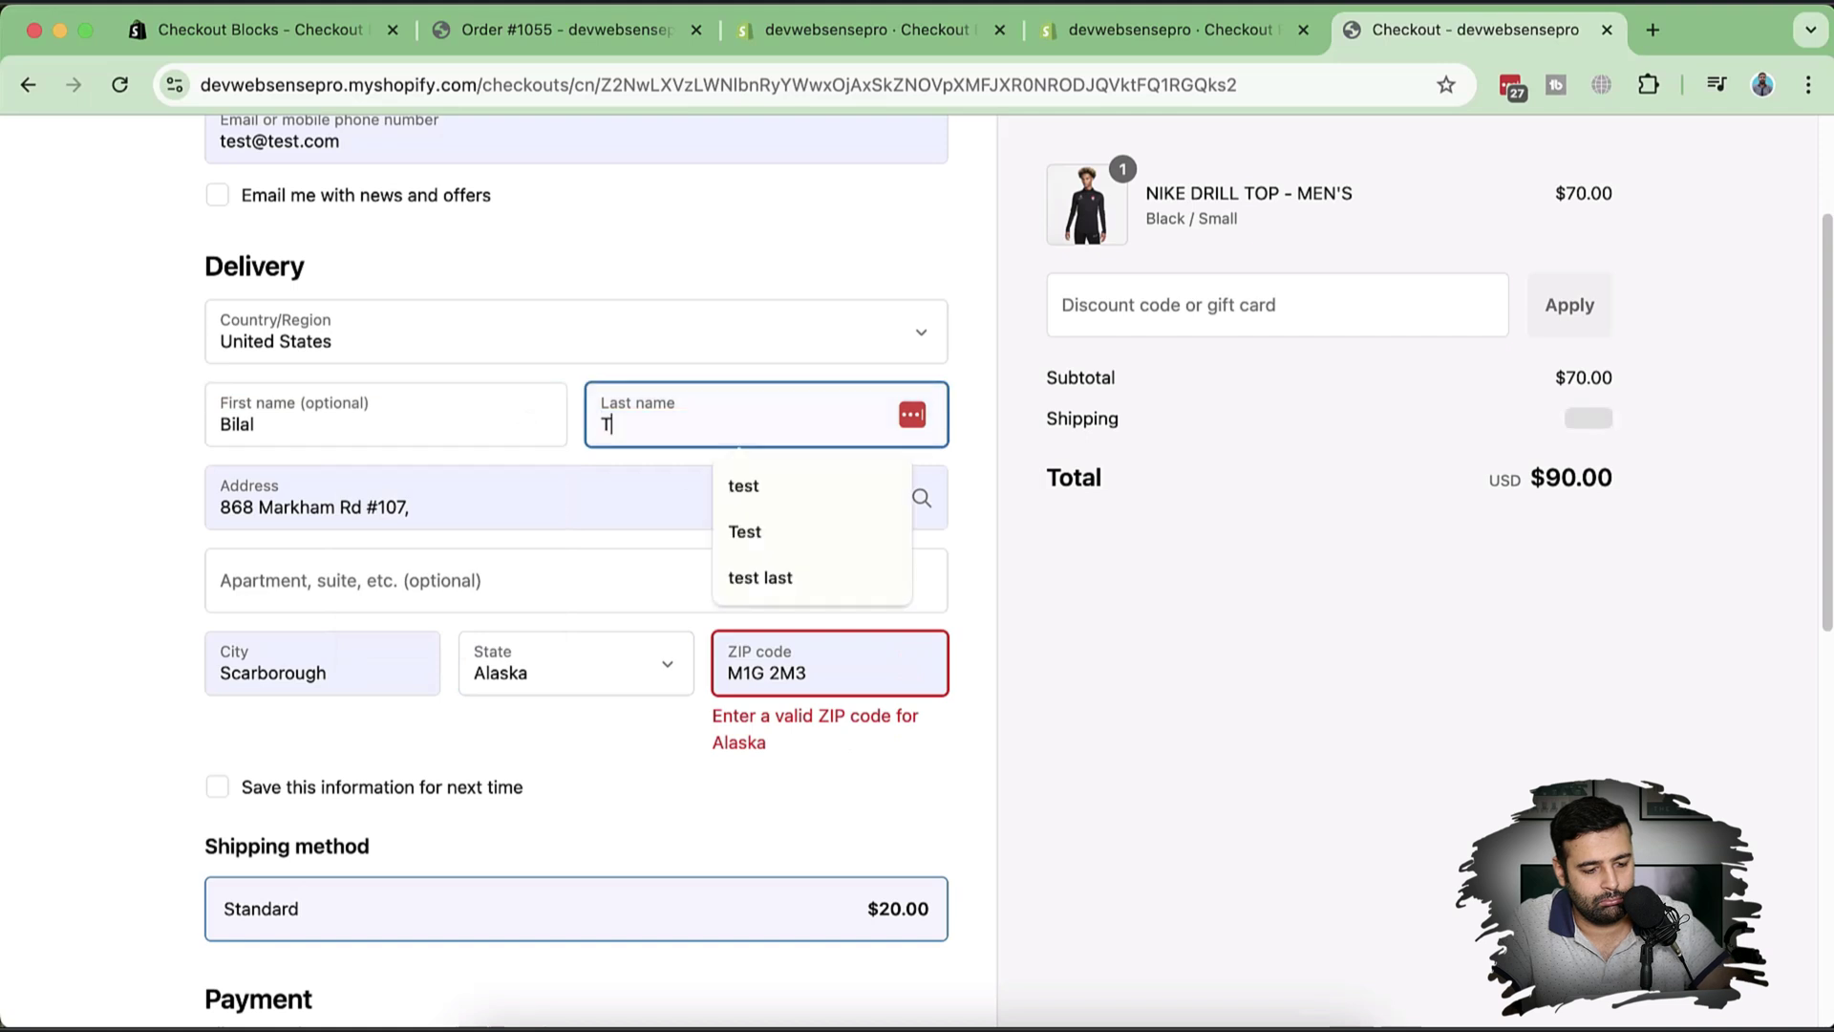
{"action": "type", "text": "est"}
{"action": "key", "text": "Tab"}
Replace the autofilled street address in the delivery details with the start of a new one.
{"action": "left_click", "coordinate": [829, 673]}
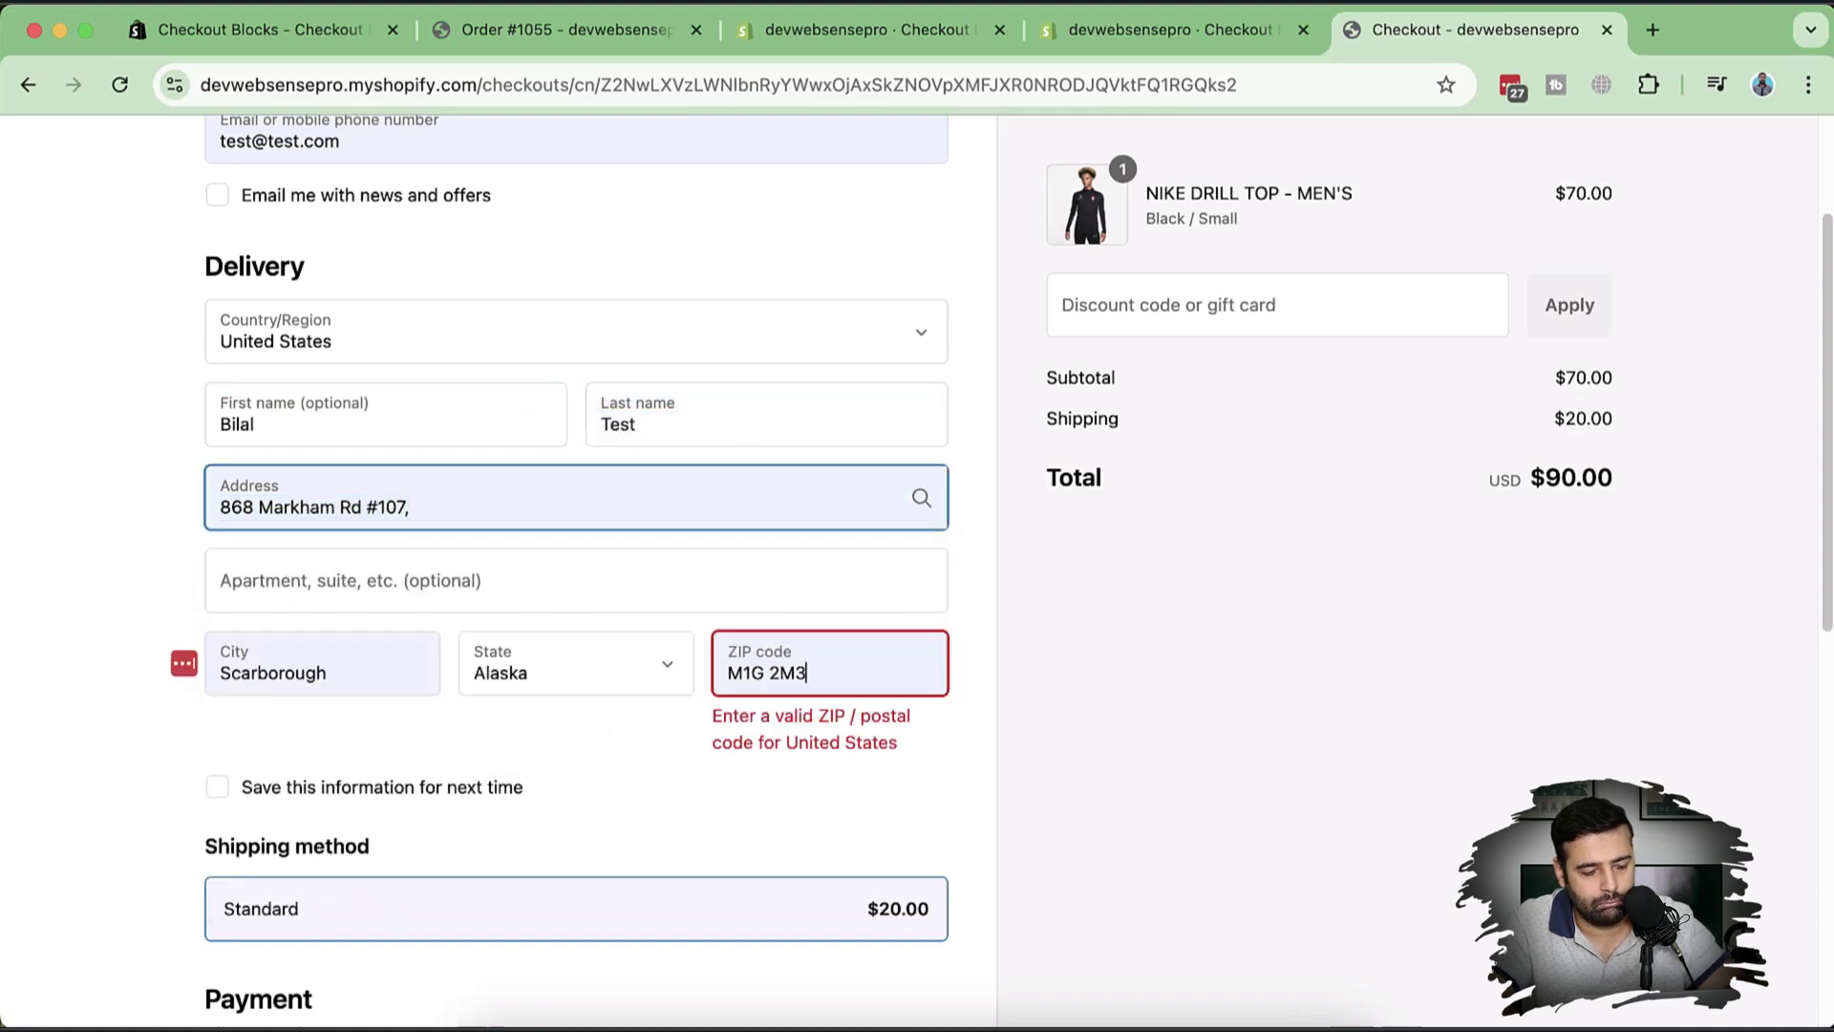
{"action": "type", "text": "OTO"}
{"action": "key", "text": "shift+Tab"}
{"action": "key", "text": "shift+Tab"}
{"action": "key", "text": "shift+Tab"}
{"action": "key", "text": "shift+Tab"}
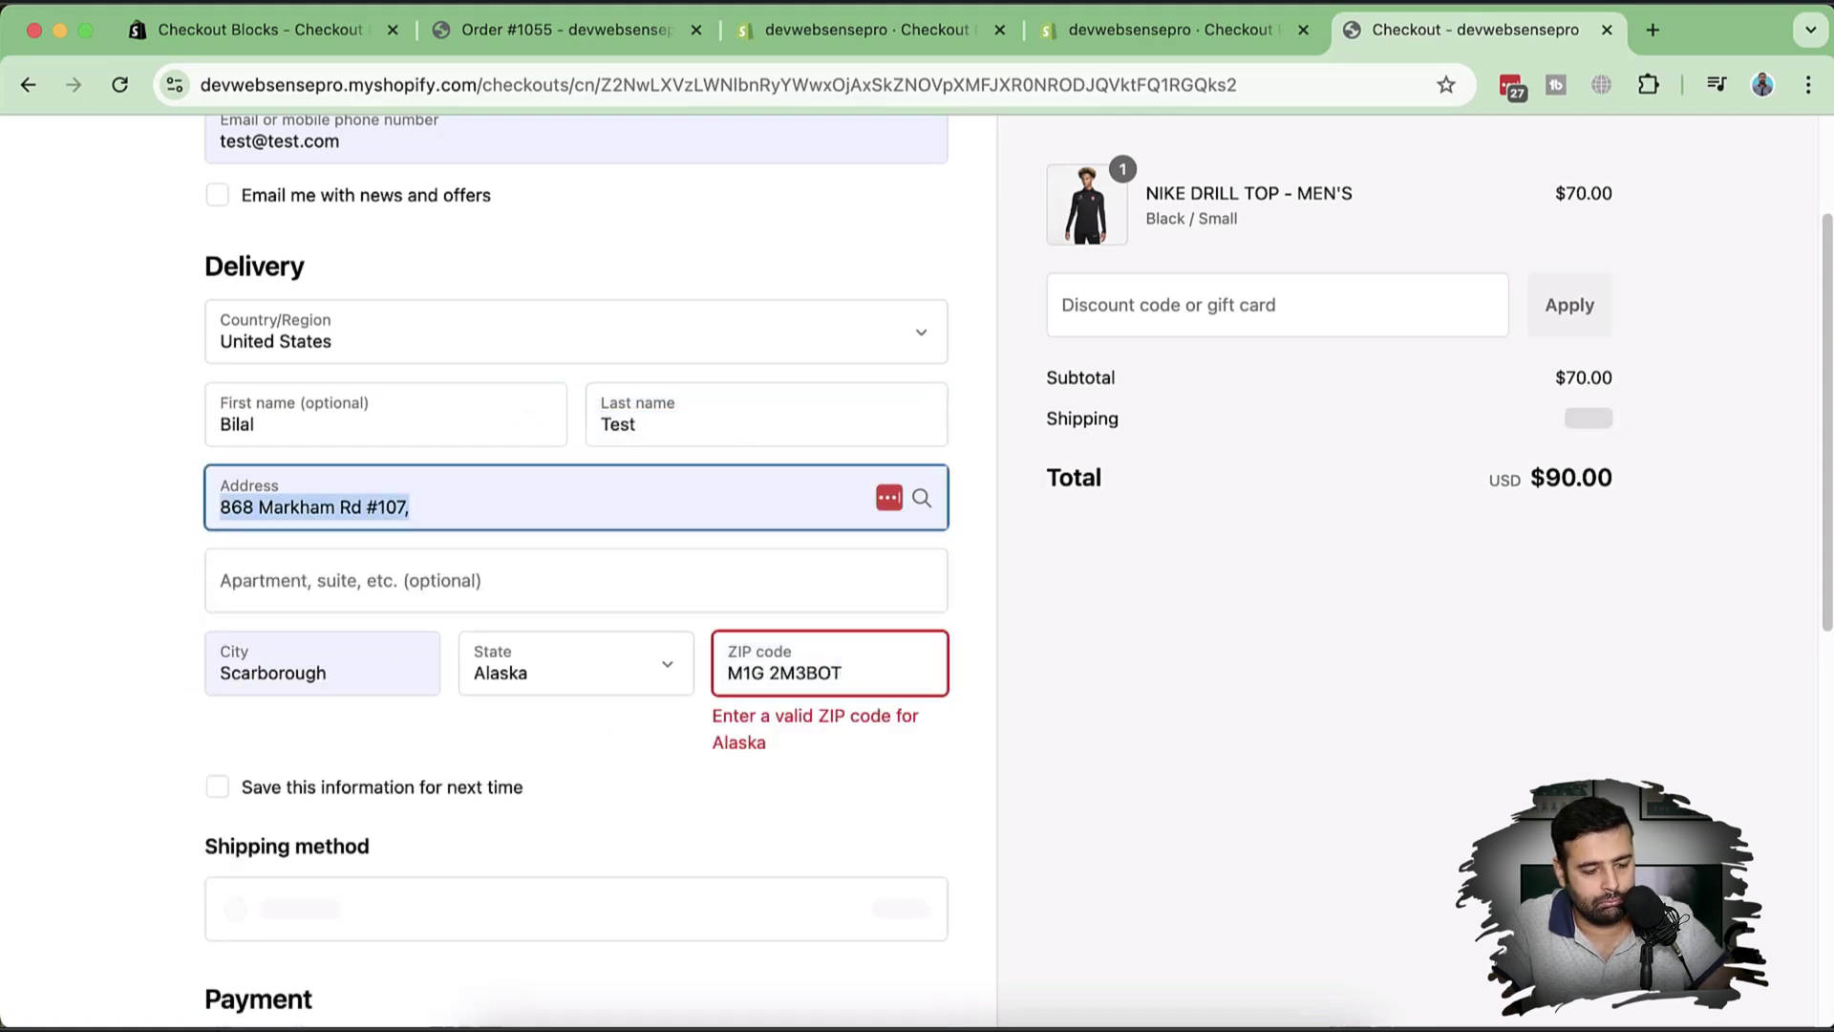
{"action": "type", "text": "Bos"}
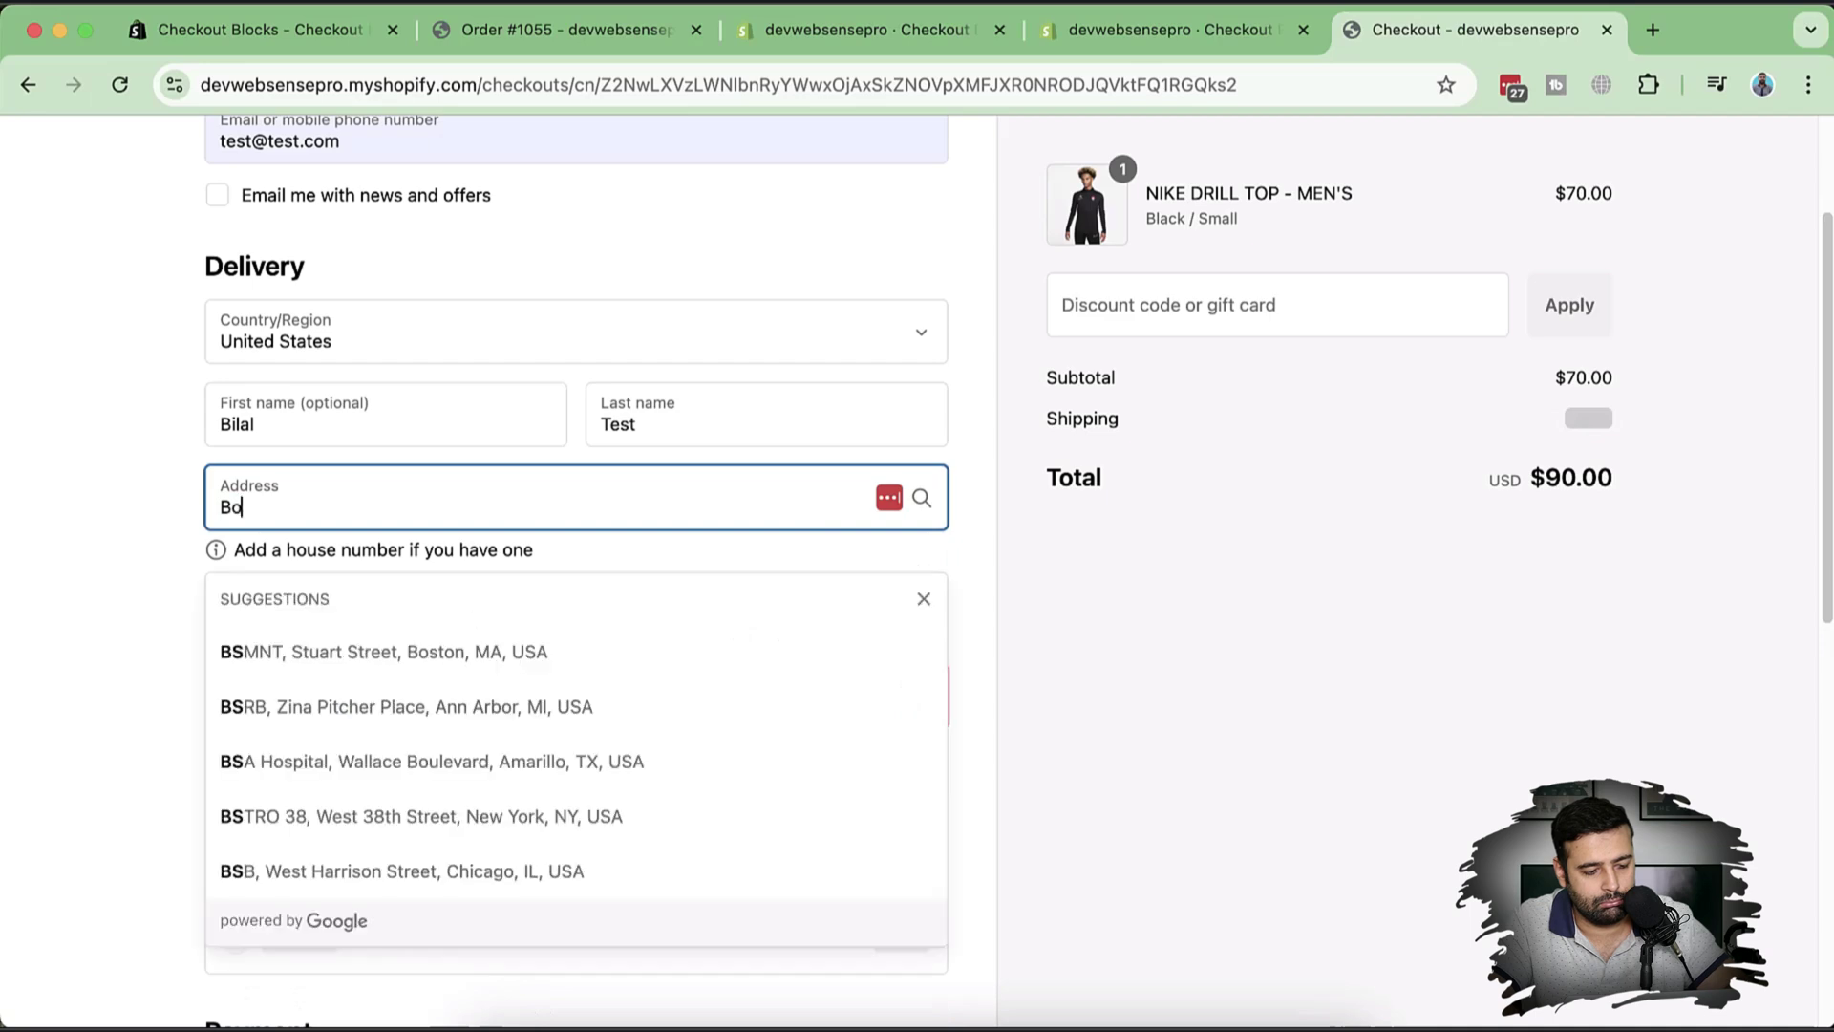
{"action": "key", "text": "Tab"}
{"action": "key", "text": "Tab"}
{"action": "key", "text": "Tab"}
{"action": "key", "text": "Tab"}
{"action": "type", "text": "TON"}
{"action": "scroll", "coordinate": [573, 573], "scroll_direction": "down", "scroll_amount": 6}
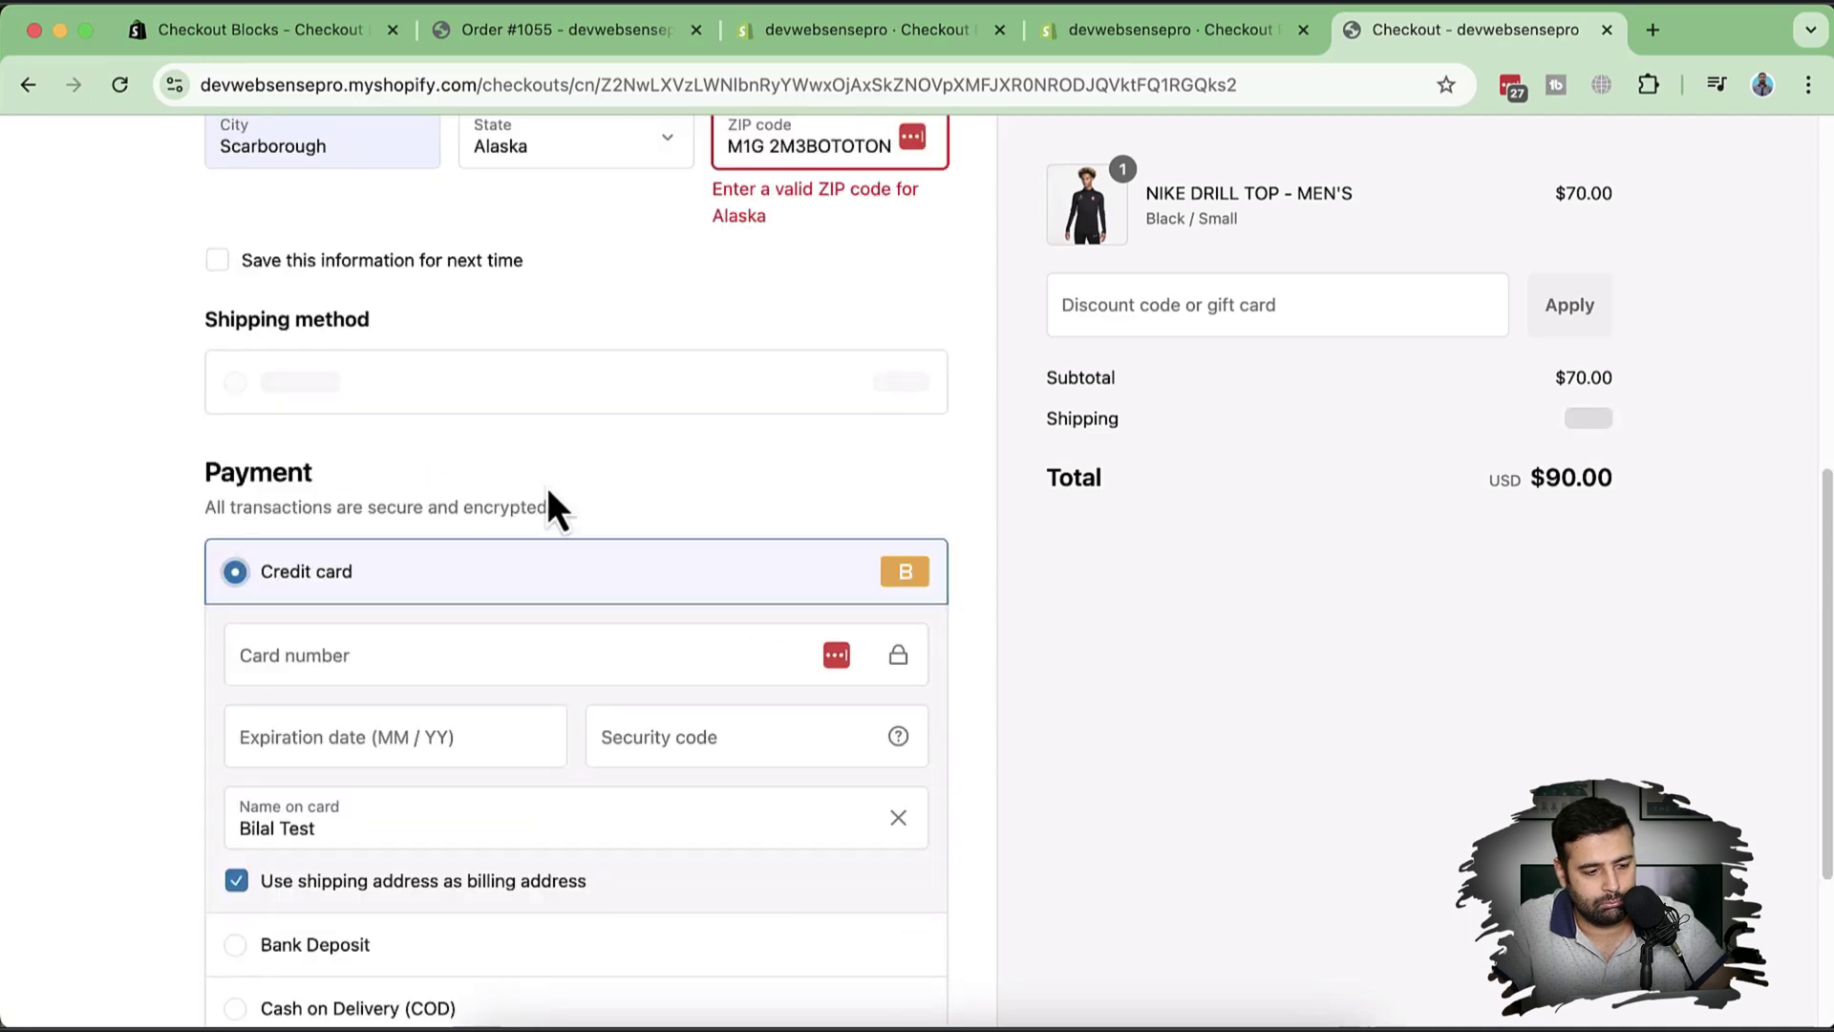
Set the delivery city to Boston.
{"action": "scroll", "coordinate": [548, 492], "scroll_direction": "up", "scroll_amount": 5}
{"action": "left_click", "coordinate": [410, 592]}
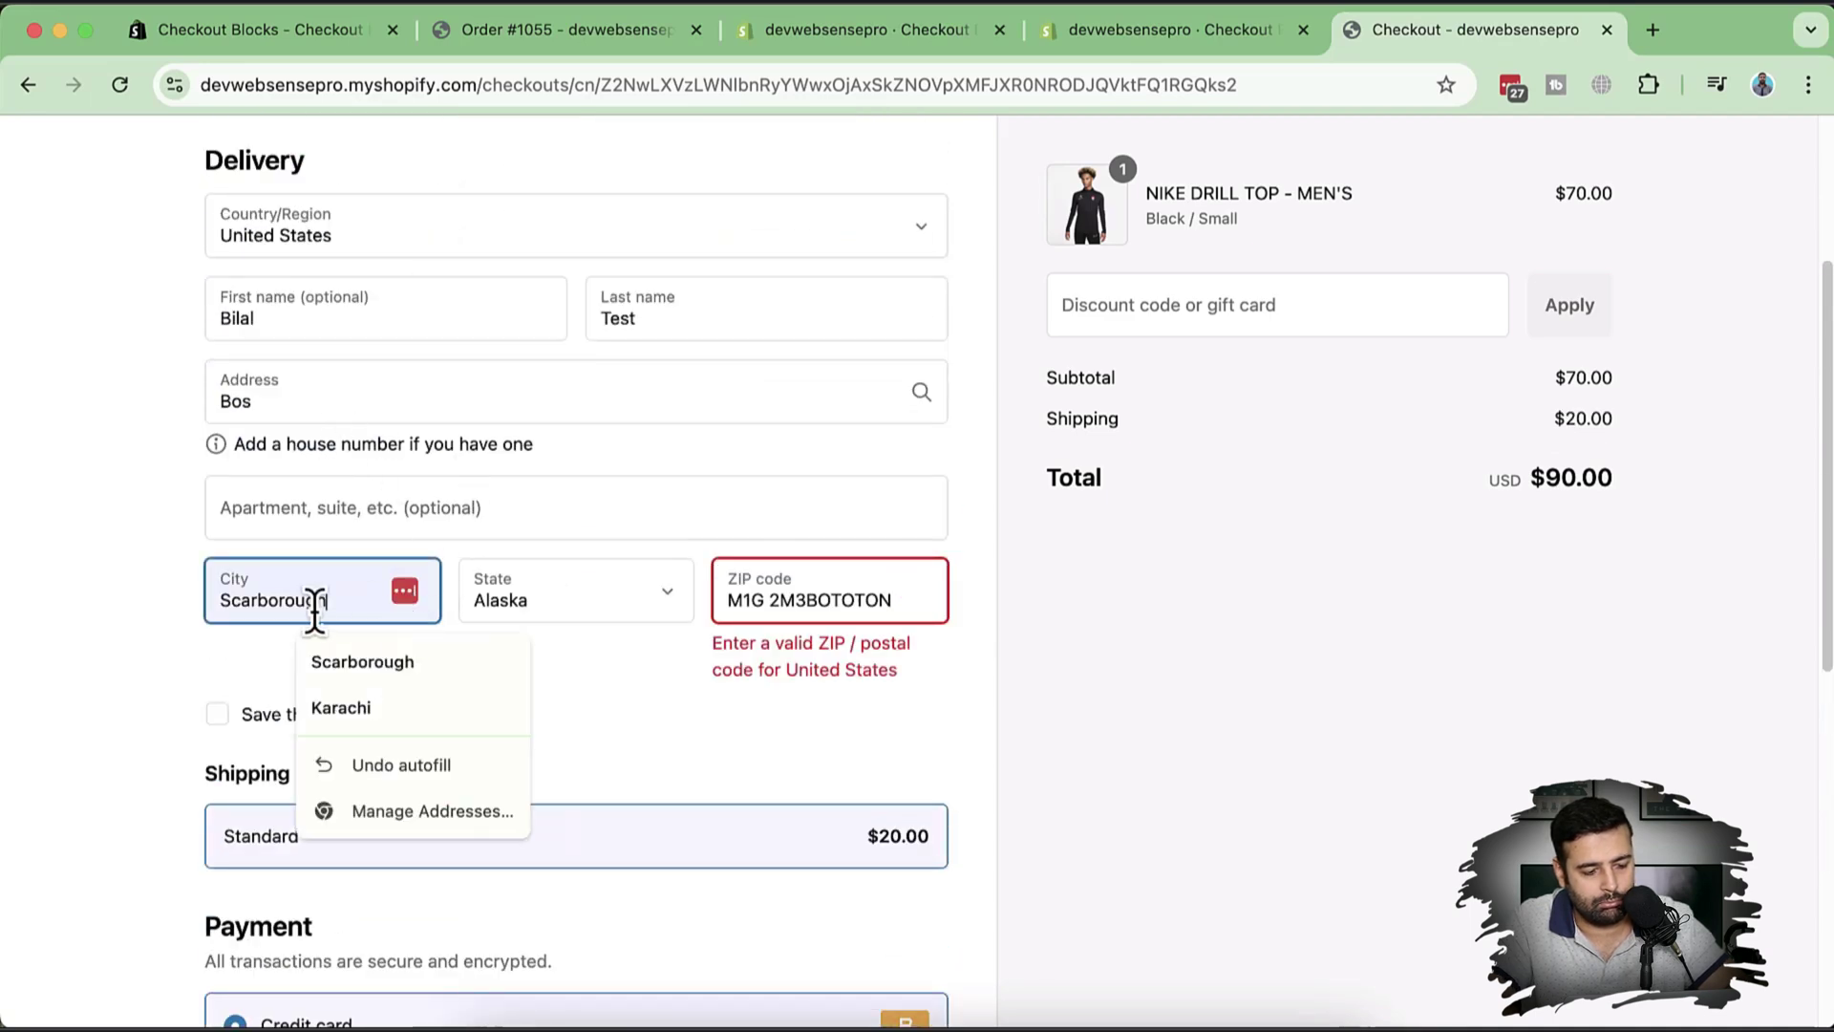
{"action": "key", "text": "super+a"}
{"action": "type", "text": "B"}
{"action": "key", "text": "Tab"}
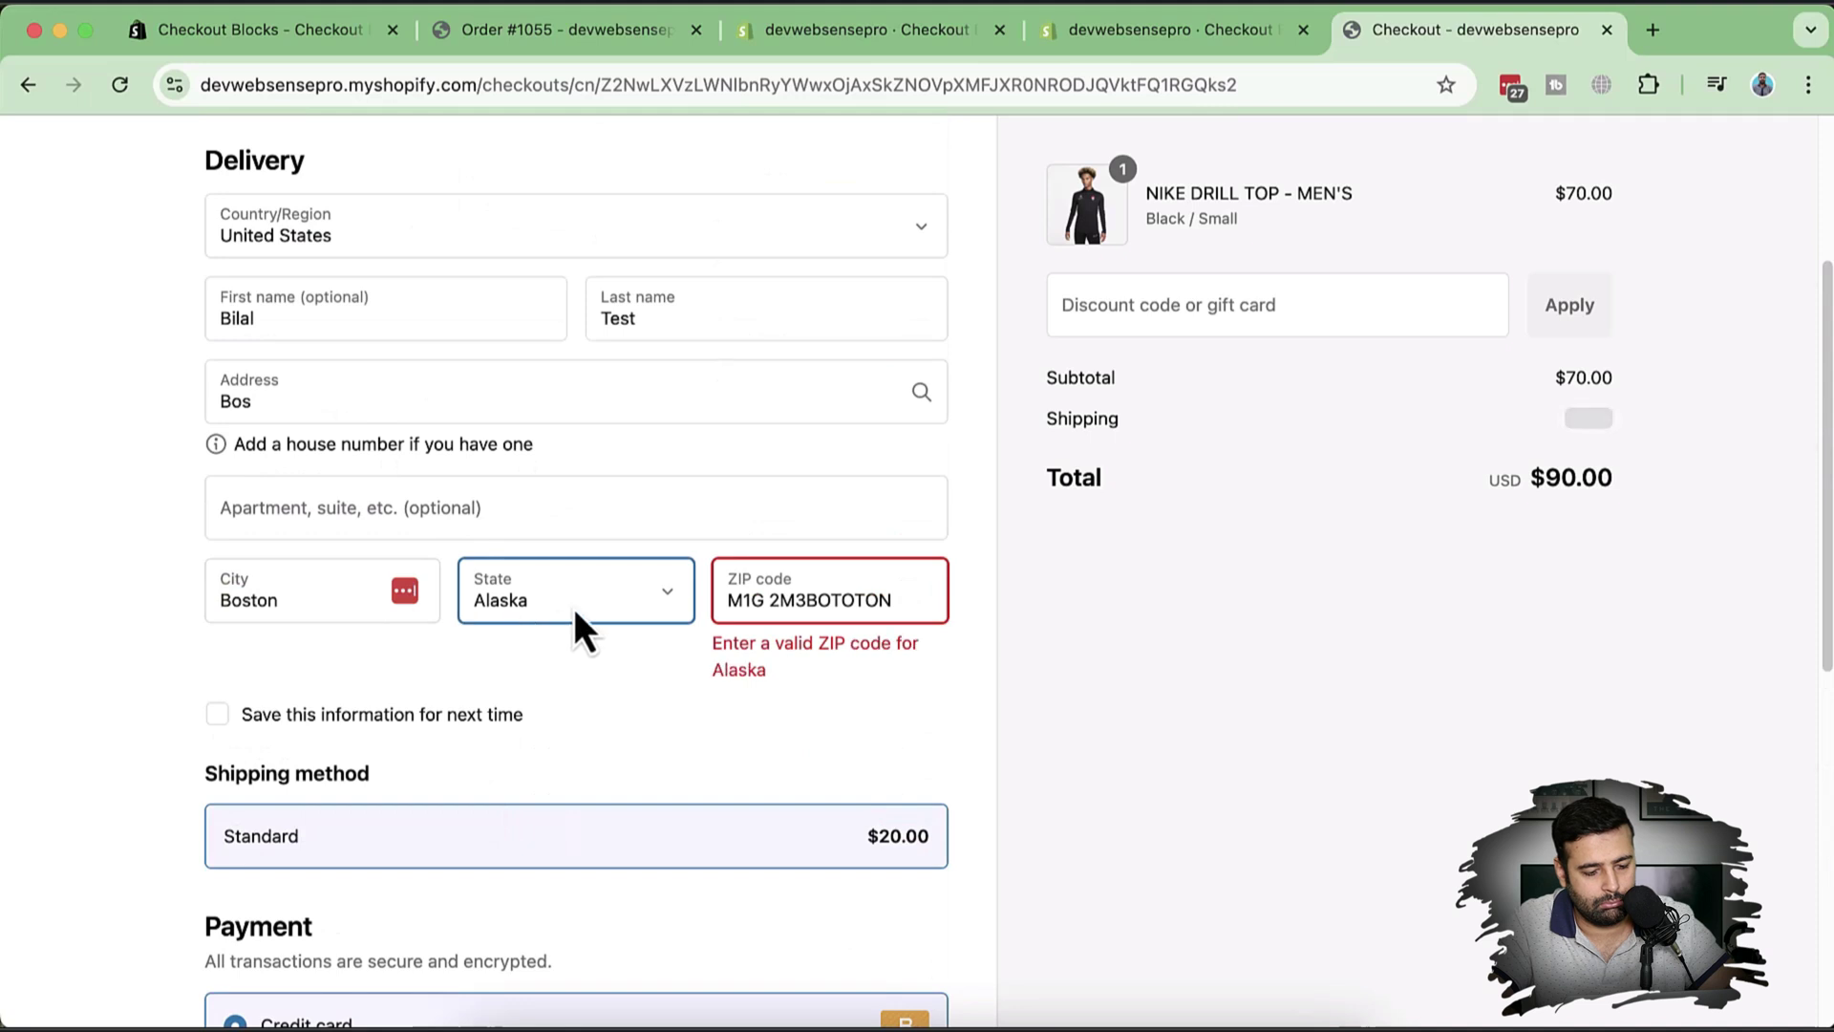
Set the delivery state to Massachusetts and replace the ZIP code with a valid one for that state.
{"action": "left_click", "coordinate": [574, 610]}
{"action": "key", "text": "Return"}
{"action": "key", "text": "Tab"}
{"action": "left_click", "coordinate": [598, 606]}
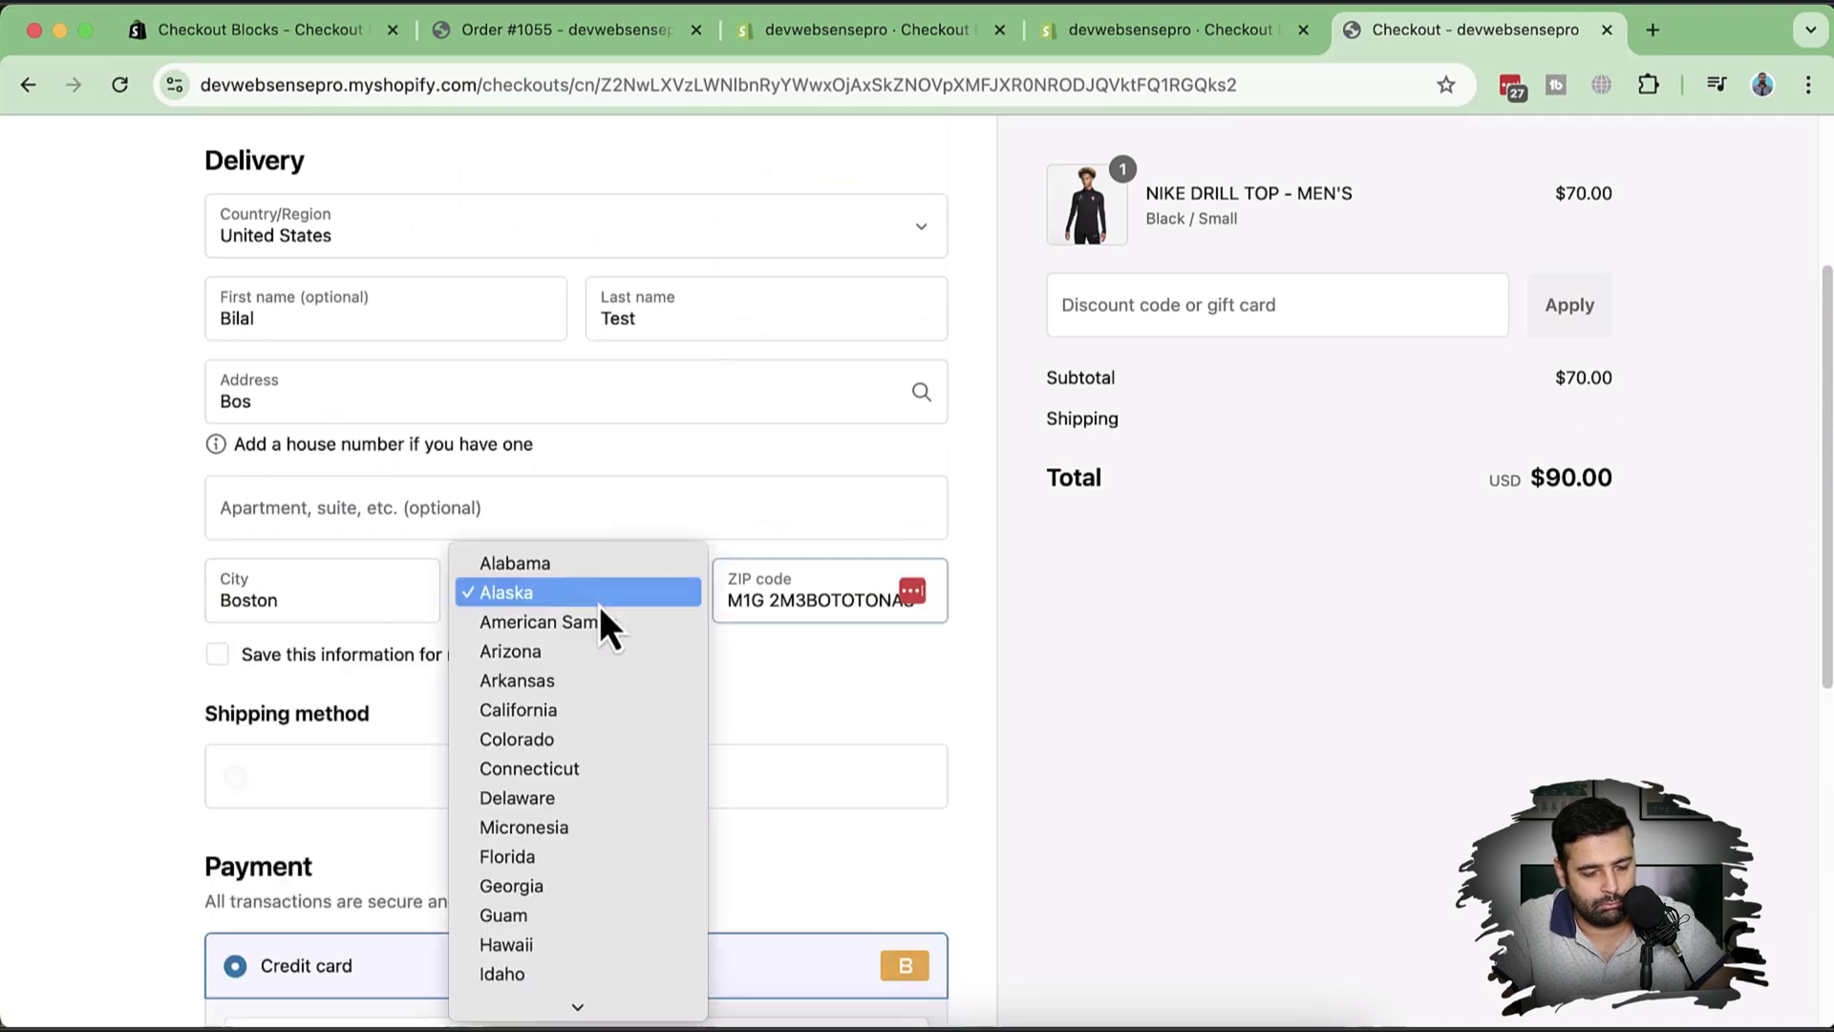
{"action": "key", "text": "Escape"}
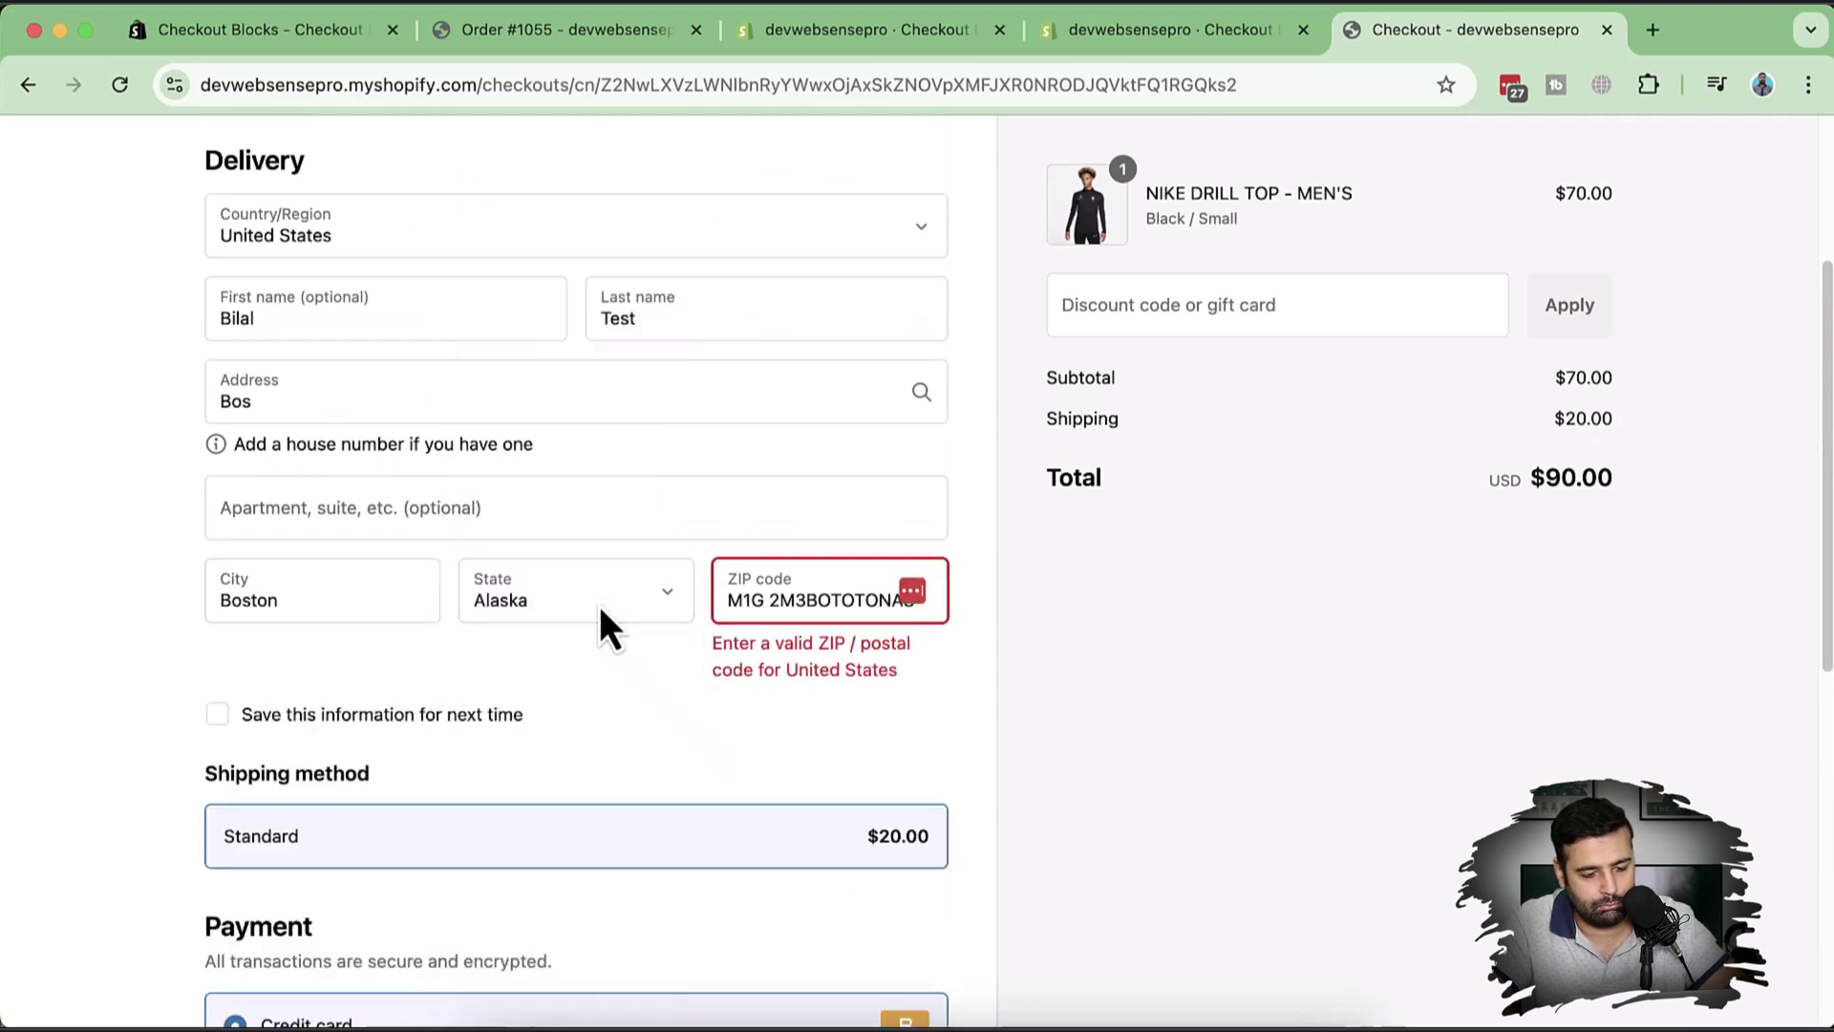
{"action": "left_click", "coordinate": [598, 606]}
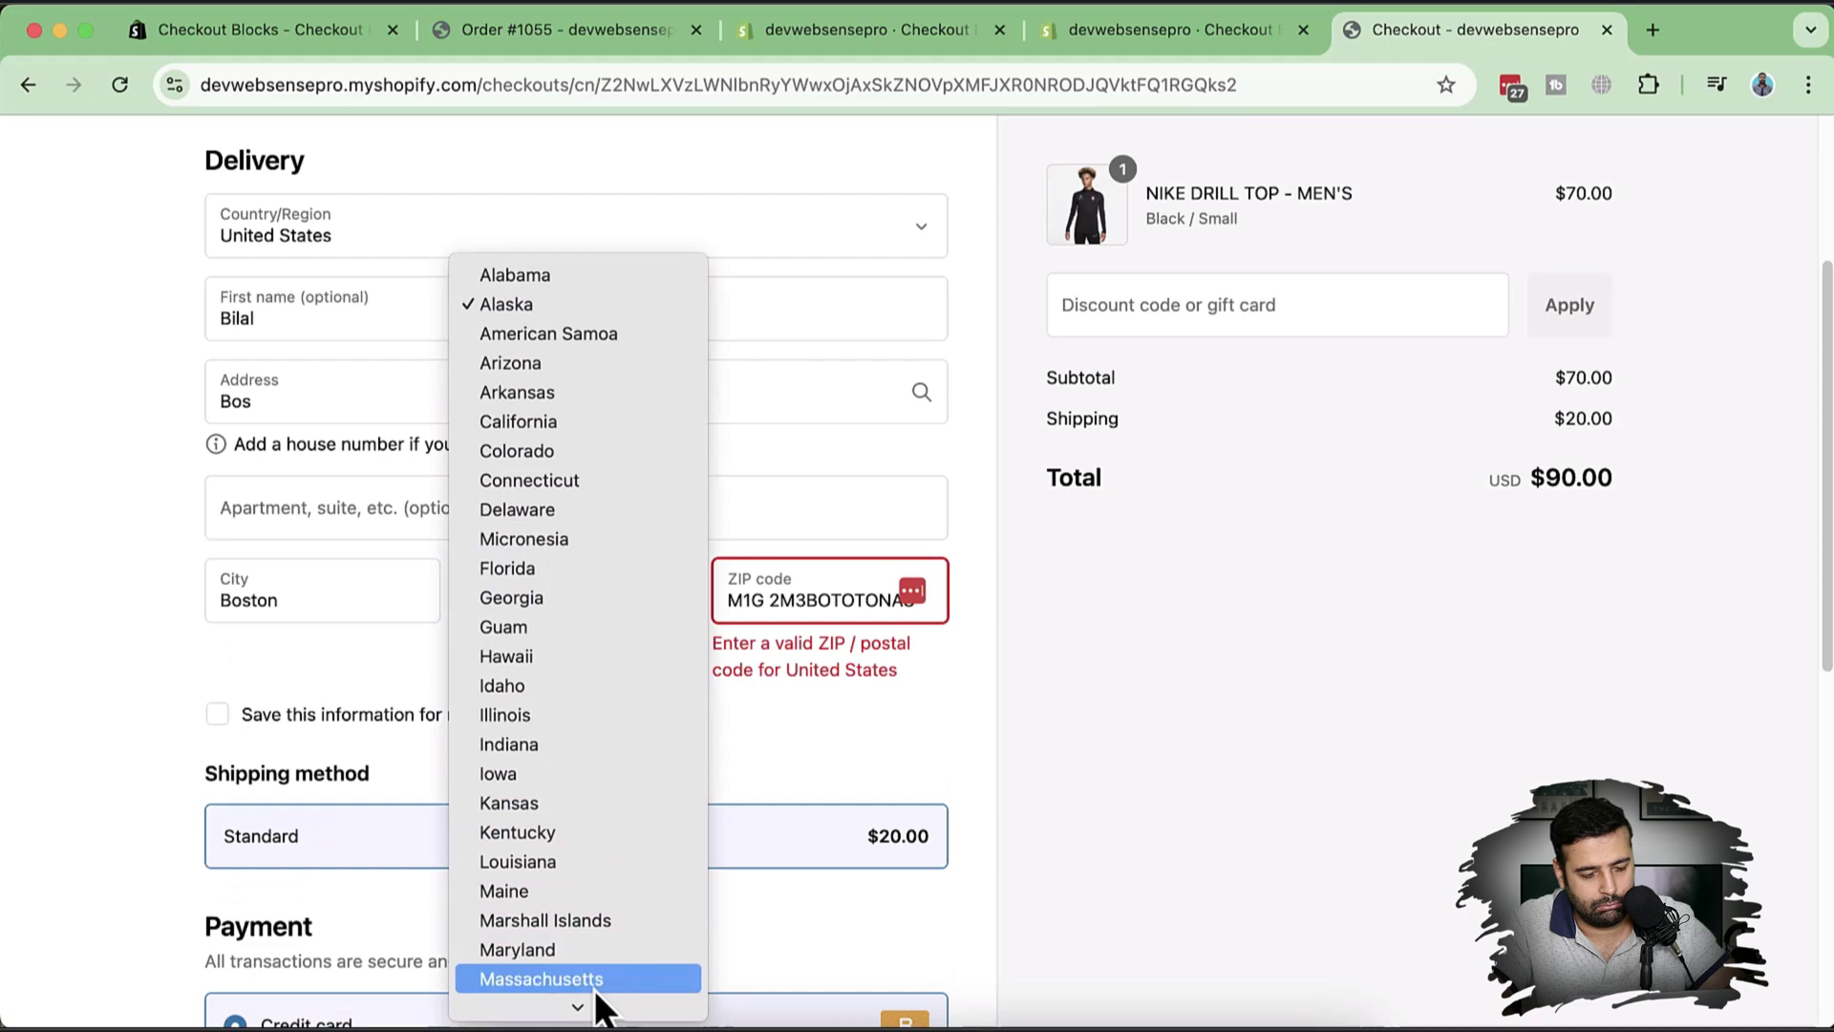
{"action": "left_click", "coordinate": [602, 978]}
{"action": "triple_click", "coordinate": [816, 602]}
{"action": "type", "text": "02001"}
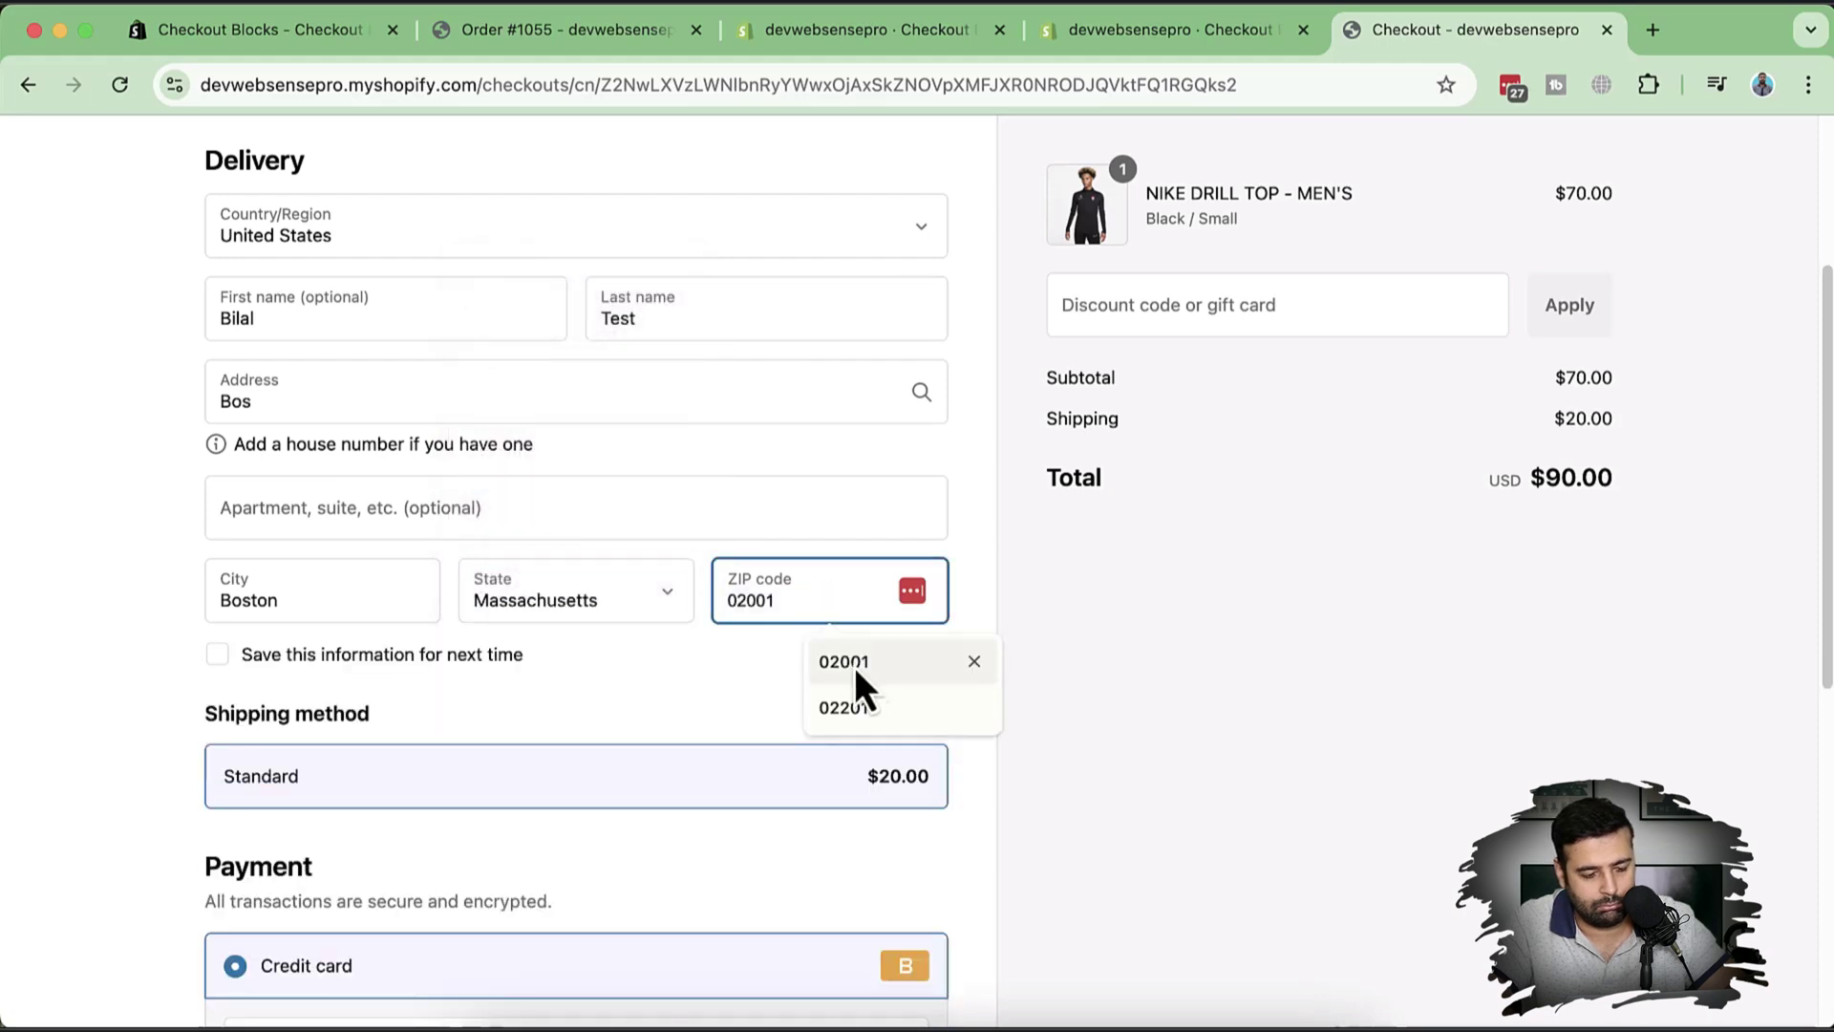
{"action": "left_click", "coordinate": [854, 667]}
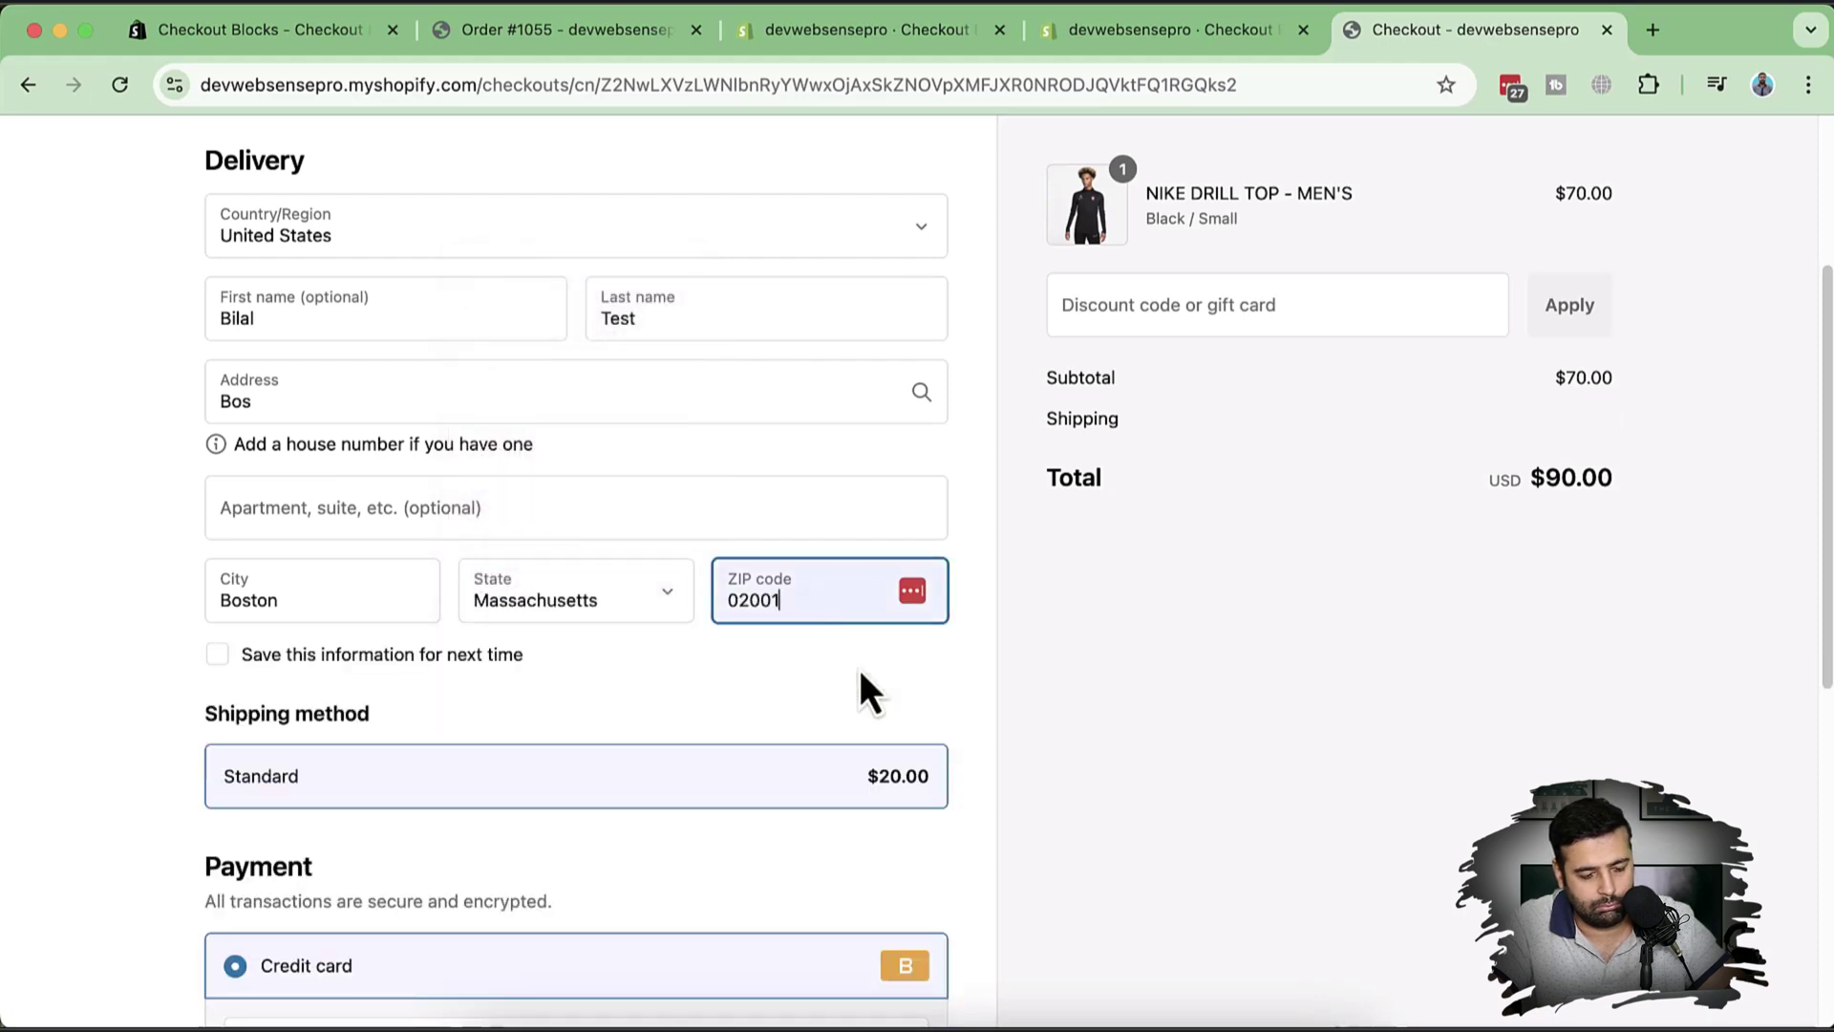
Choose Bank Deposit as the payment method for the order and review the checkout form.
{"action": "scroll", "coordinate": [659, 594], "scroll_direction": "down", "scroll_amount": 5}
{"action": "scroll", "coordinate": [508, 704], "scroll_direction": "down", "scroll_amount": 2}
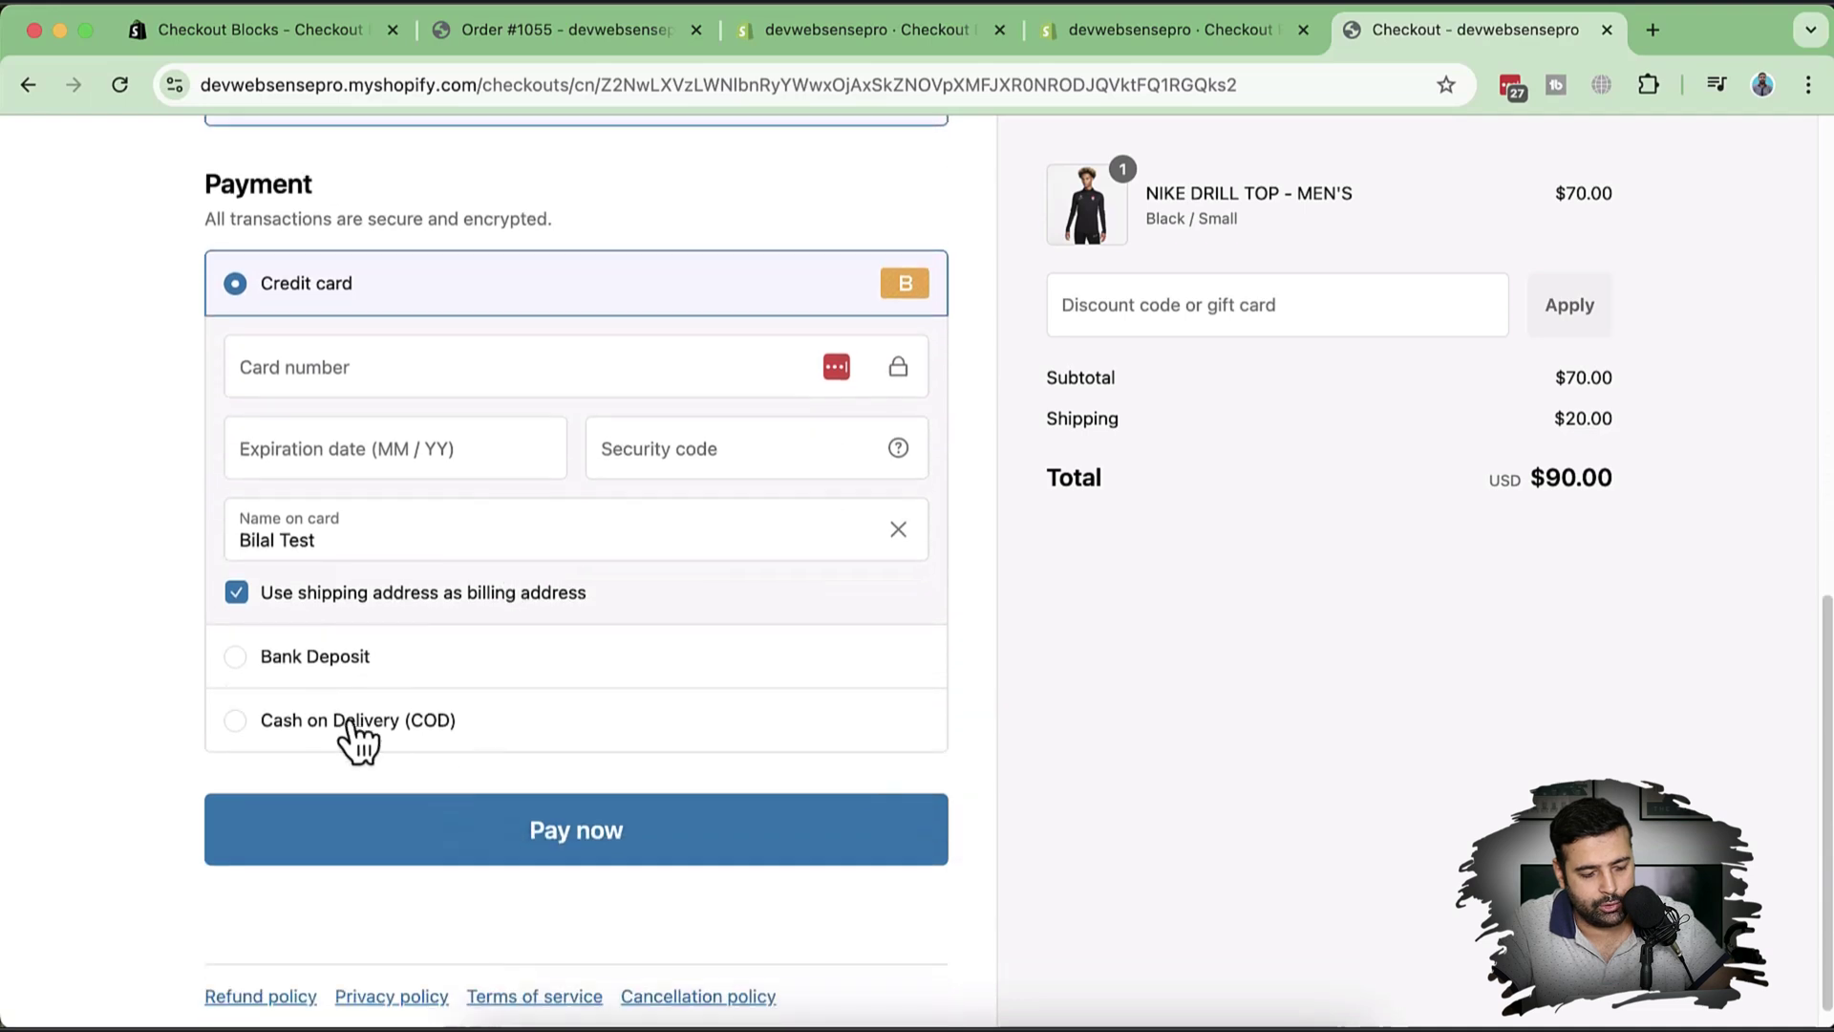
{"action": "left_click", "coordinate": [358, 659]}
{"action": "scroll", "coordinate": [750, 766], "scroll_direction": "up", "scroll_amount": 3}
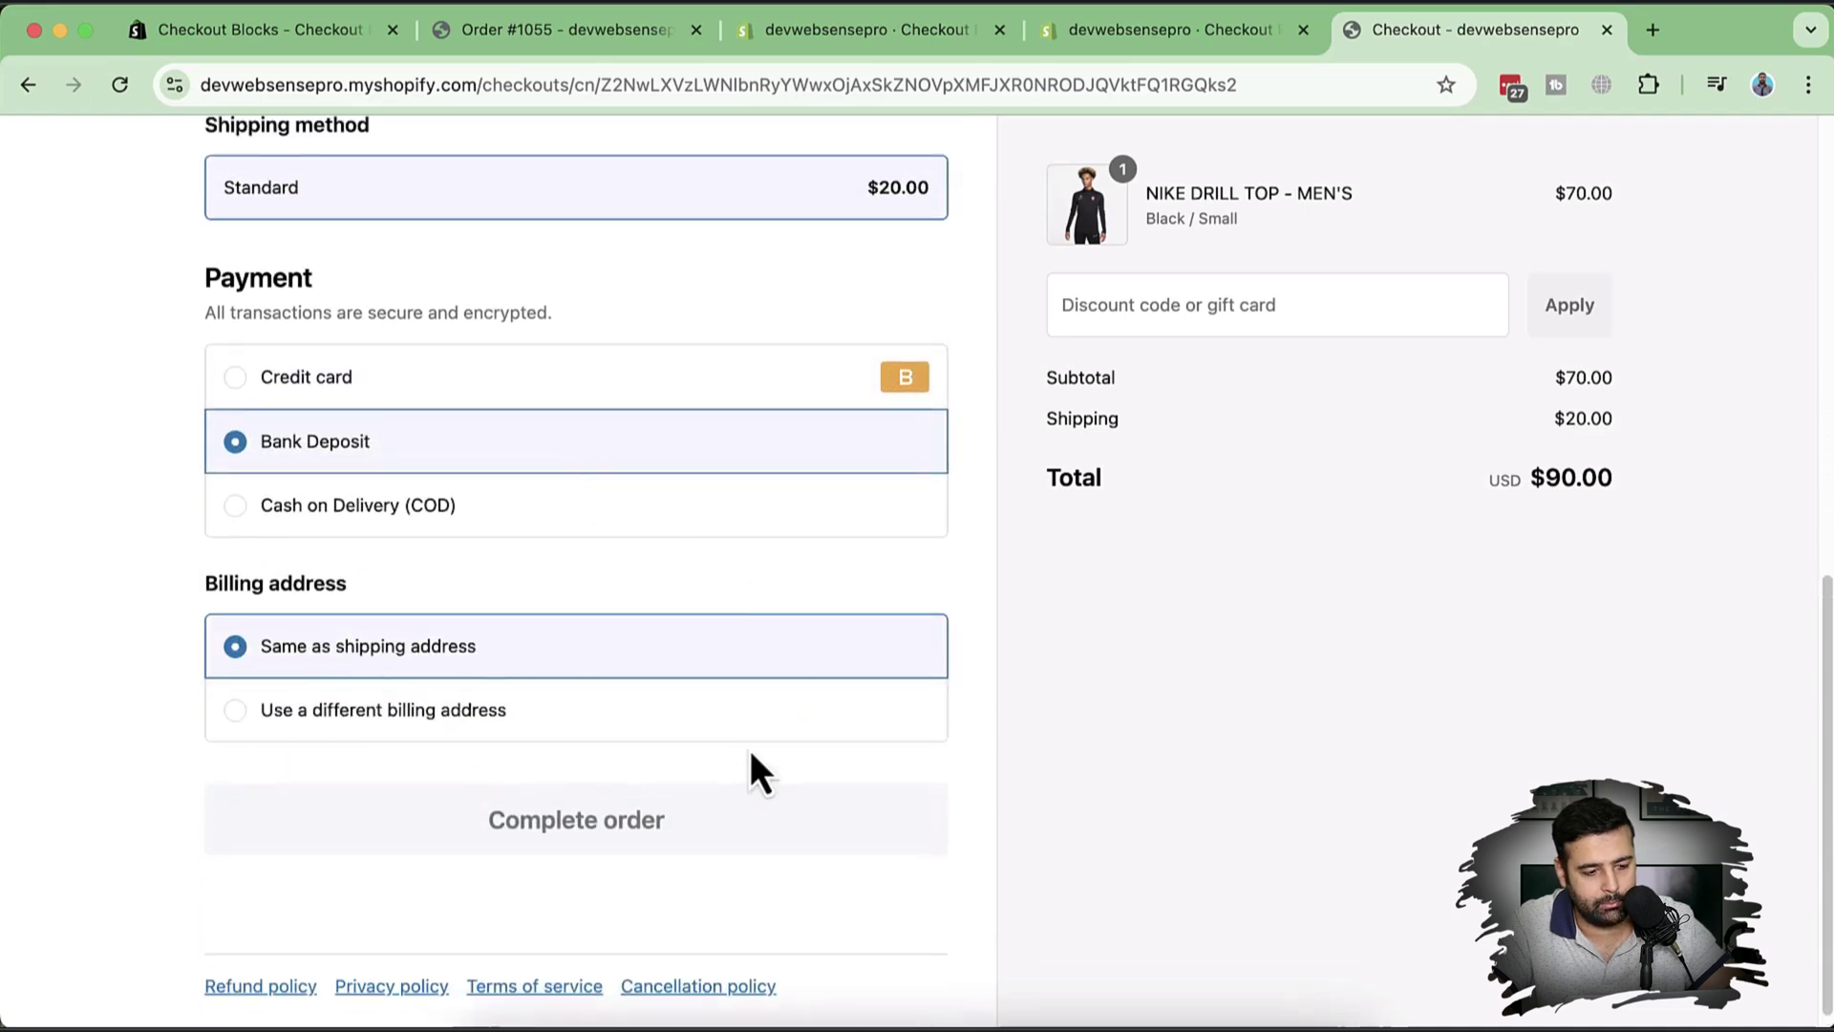
{"action": "scroll", "coordinate": [758, 766], "scroll_direction": "down", "scroll_amount": 3}
{"action": "scroll", "coordinate": [686, 812], "scroll_direction": "up", "scroll_amount": 10}
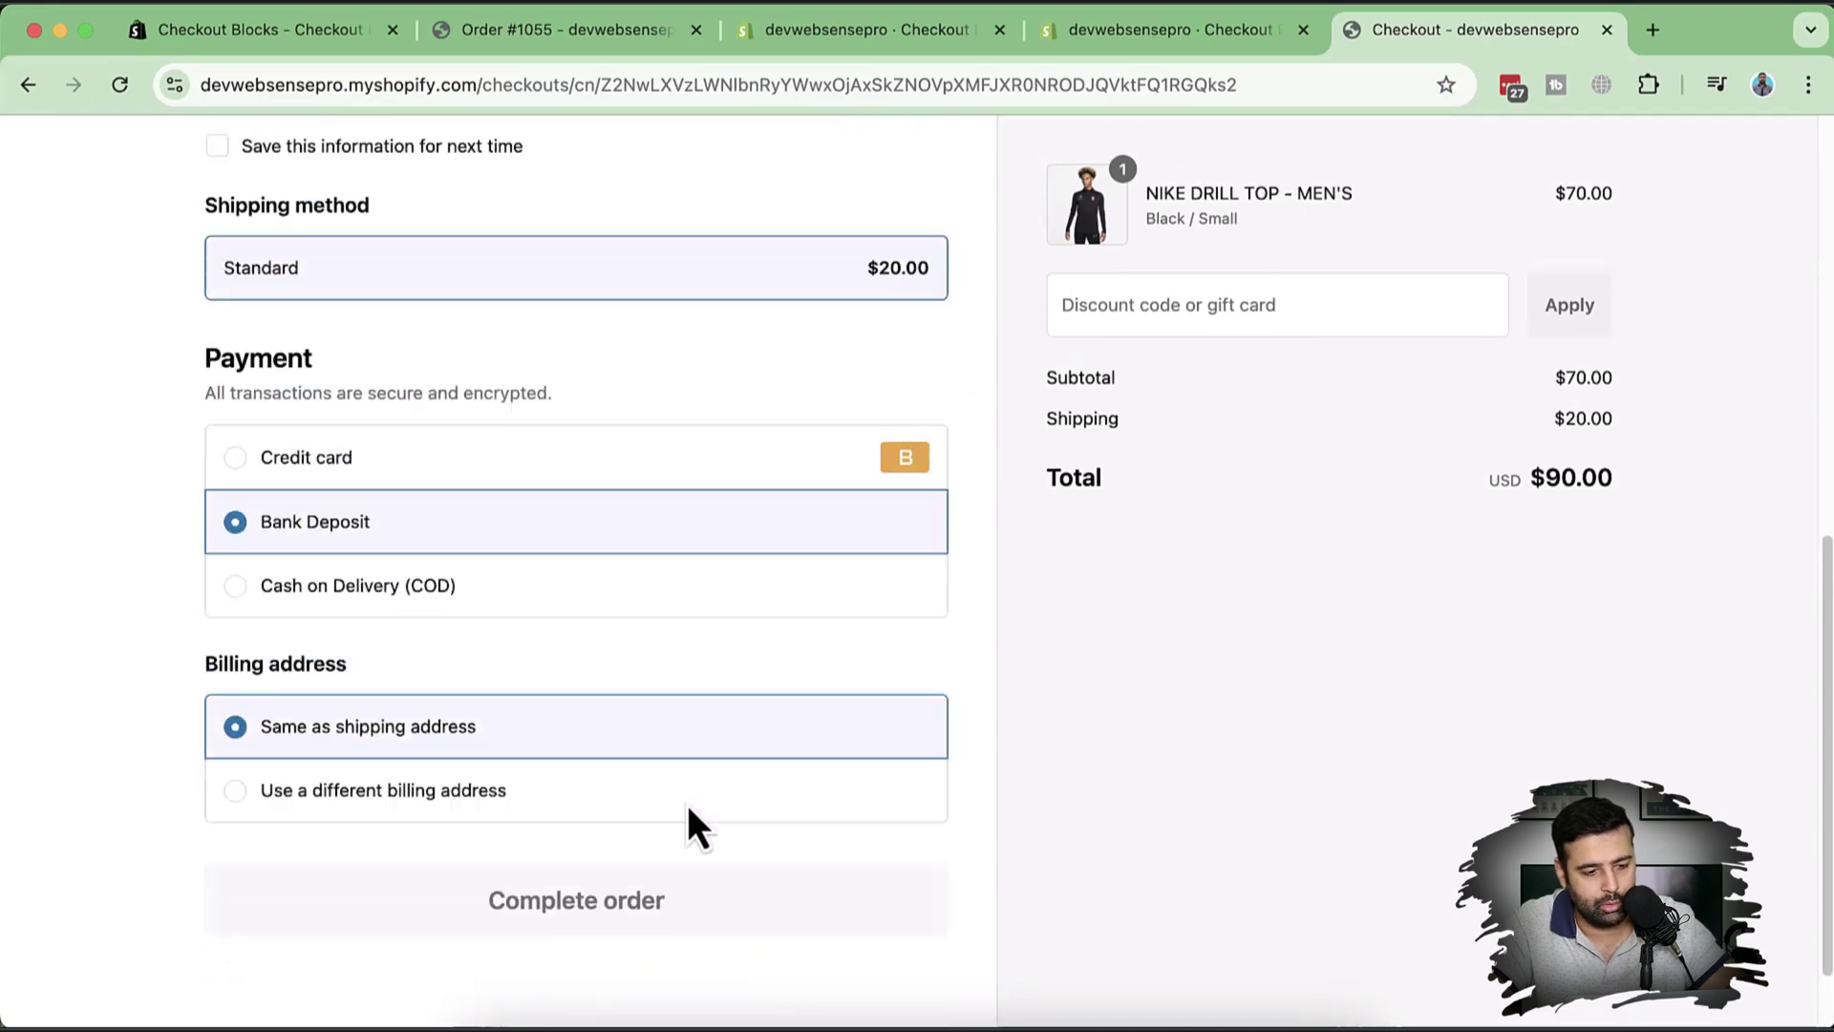
Review the checkout form and accept the suggested ZIP code correction for the delivery address.
{"action": "scroll", "coordinate": [686, 812], "scroll_direction": "down", "scroll_amount": 6}
{"action": "scroll", "coordinate": [686, 812], "scroll_direction": "up", "scroll_amount": 1}
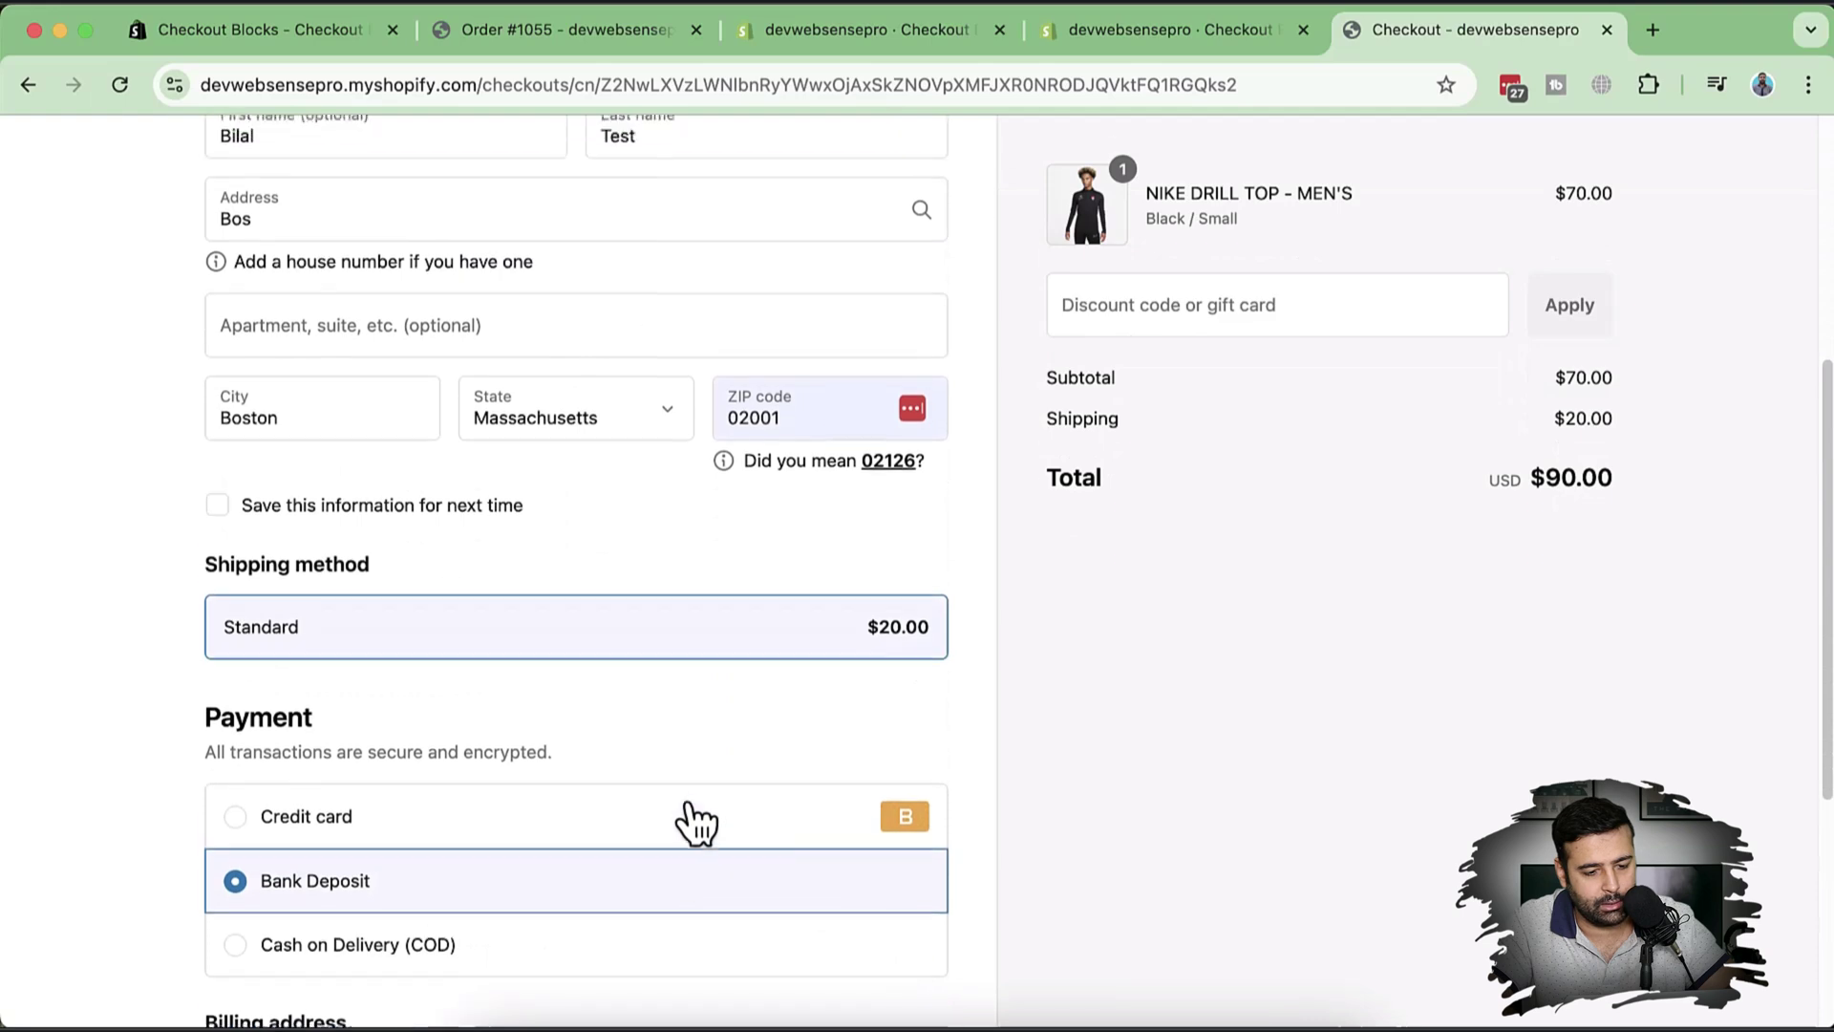
{"action": "left_click", "coordinate": [890, 469]}
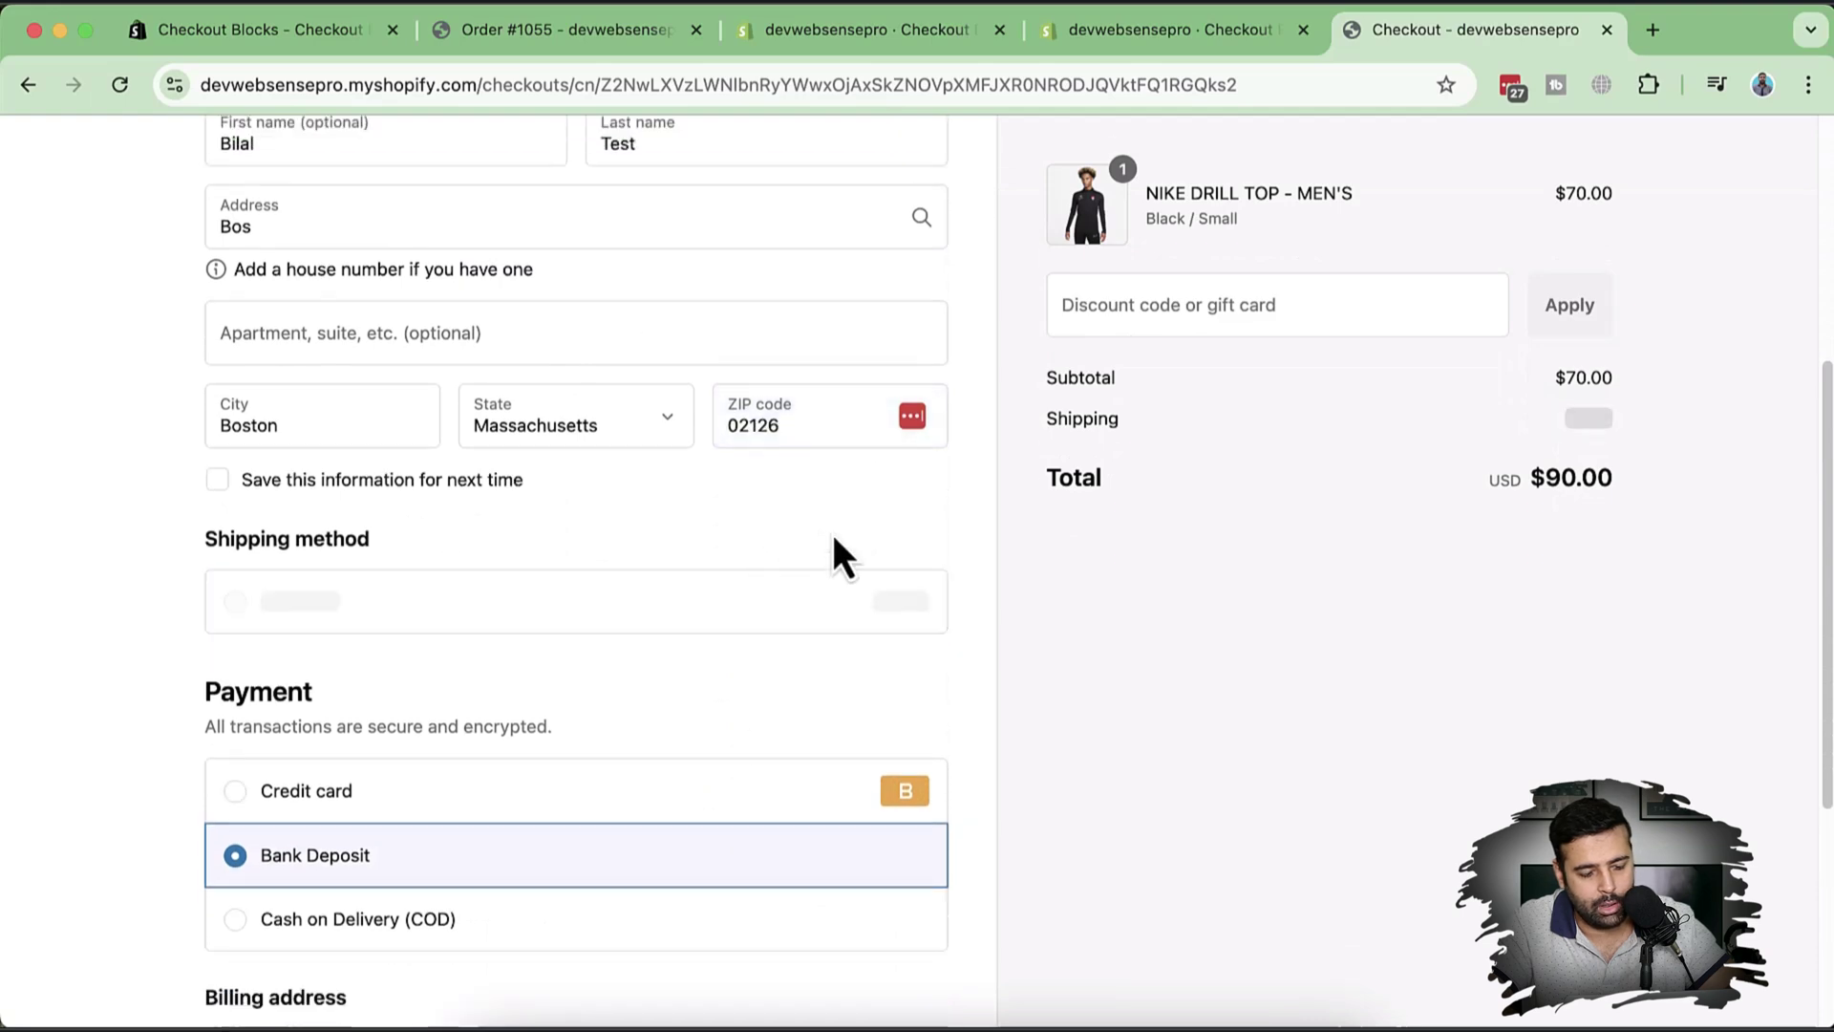
Check the contact and delivery details, and try to complete the order with Bank Deposit.
{"action": "scroll", "coordinate": [836, 550], "scroll_direction": "down", "scroll_amount": 4}
{"action": "scroll", "coordinate": [769, 590], "scroll_direction": "up", "scroll_amount": 12}
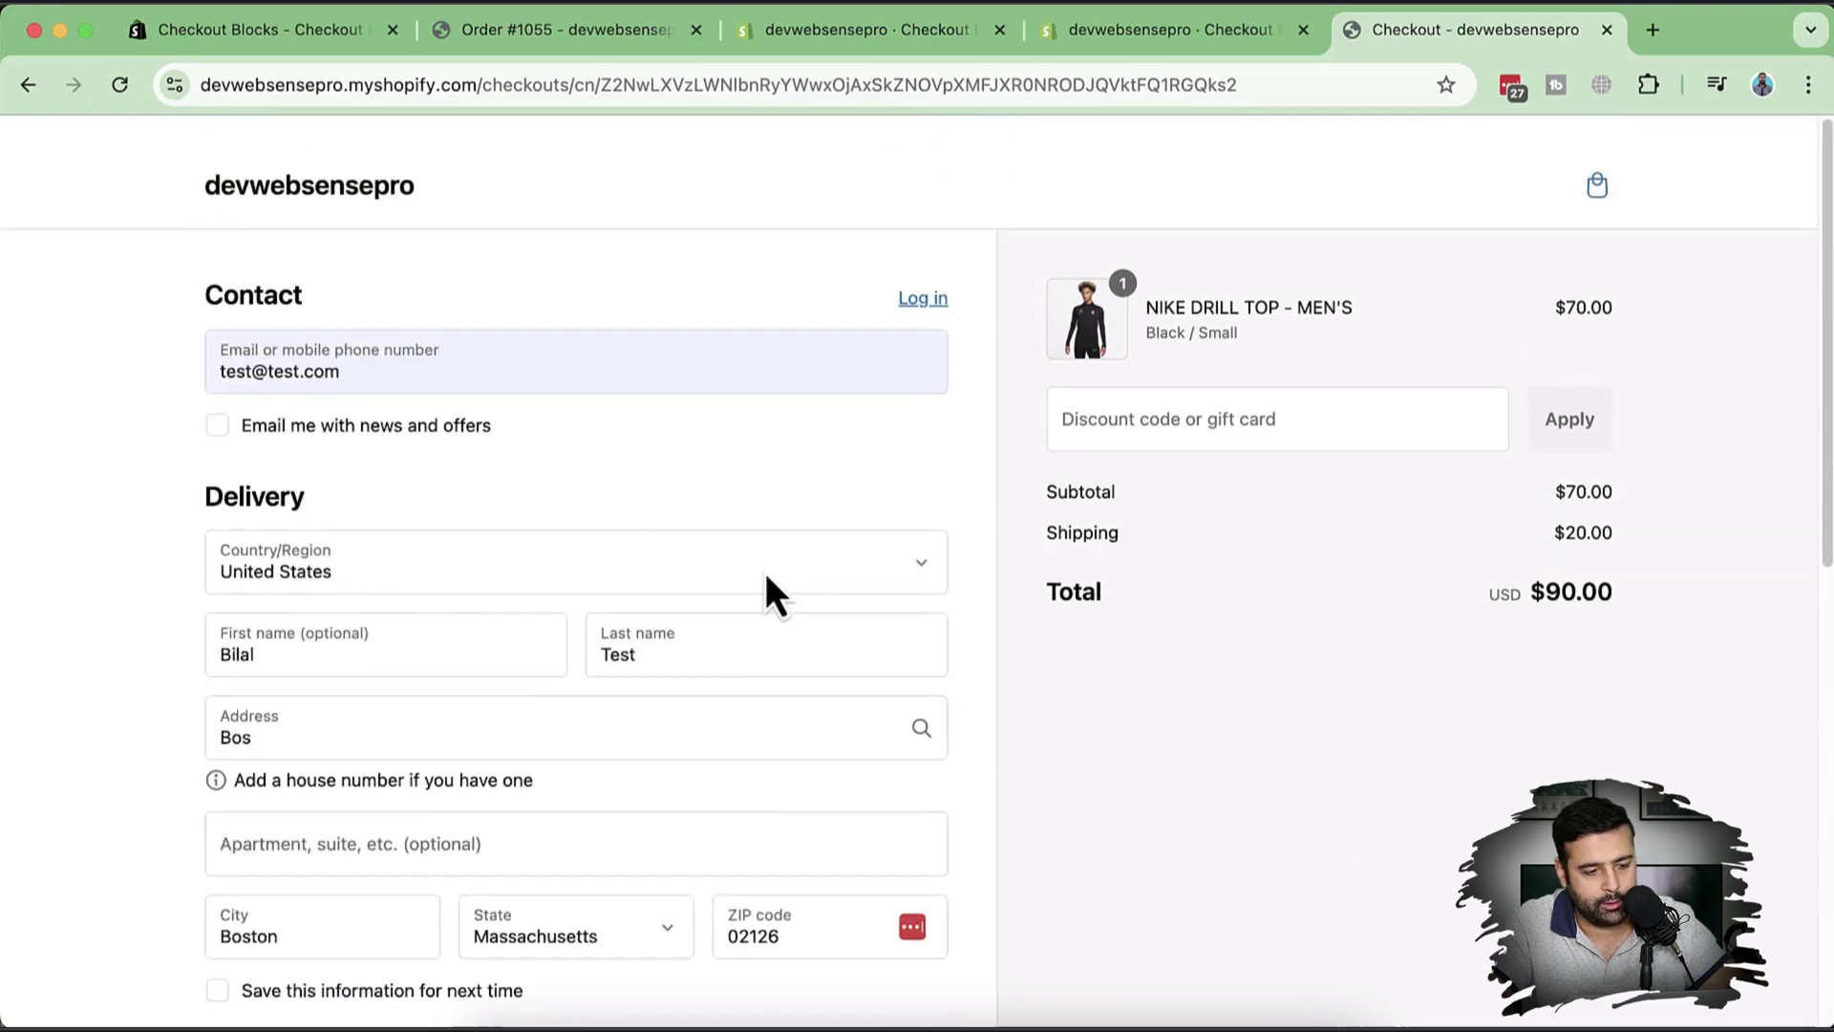
{"action": "scroll", "coordinate": [770, 592], "scroll_direction": "down", "scroll_amount": 8}
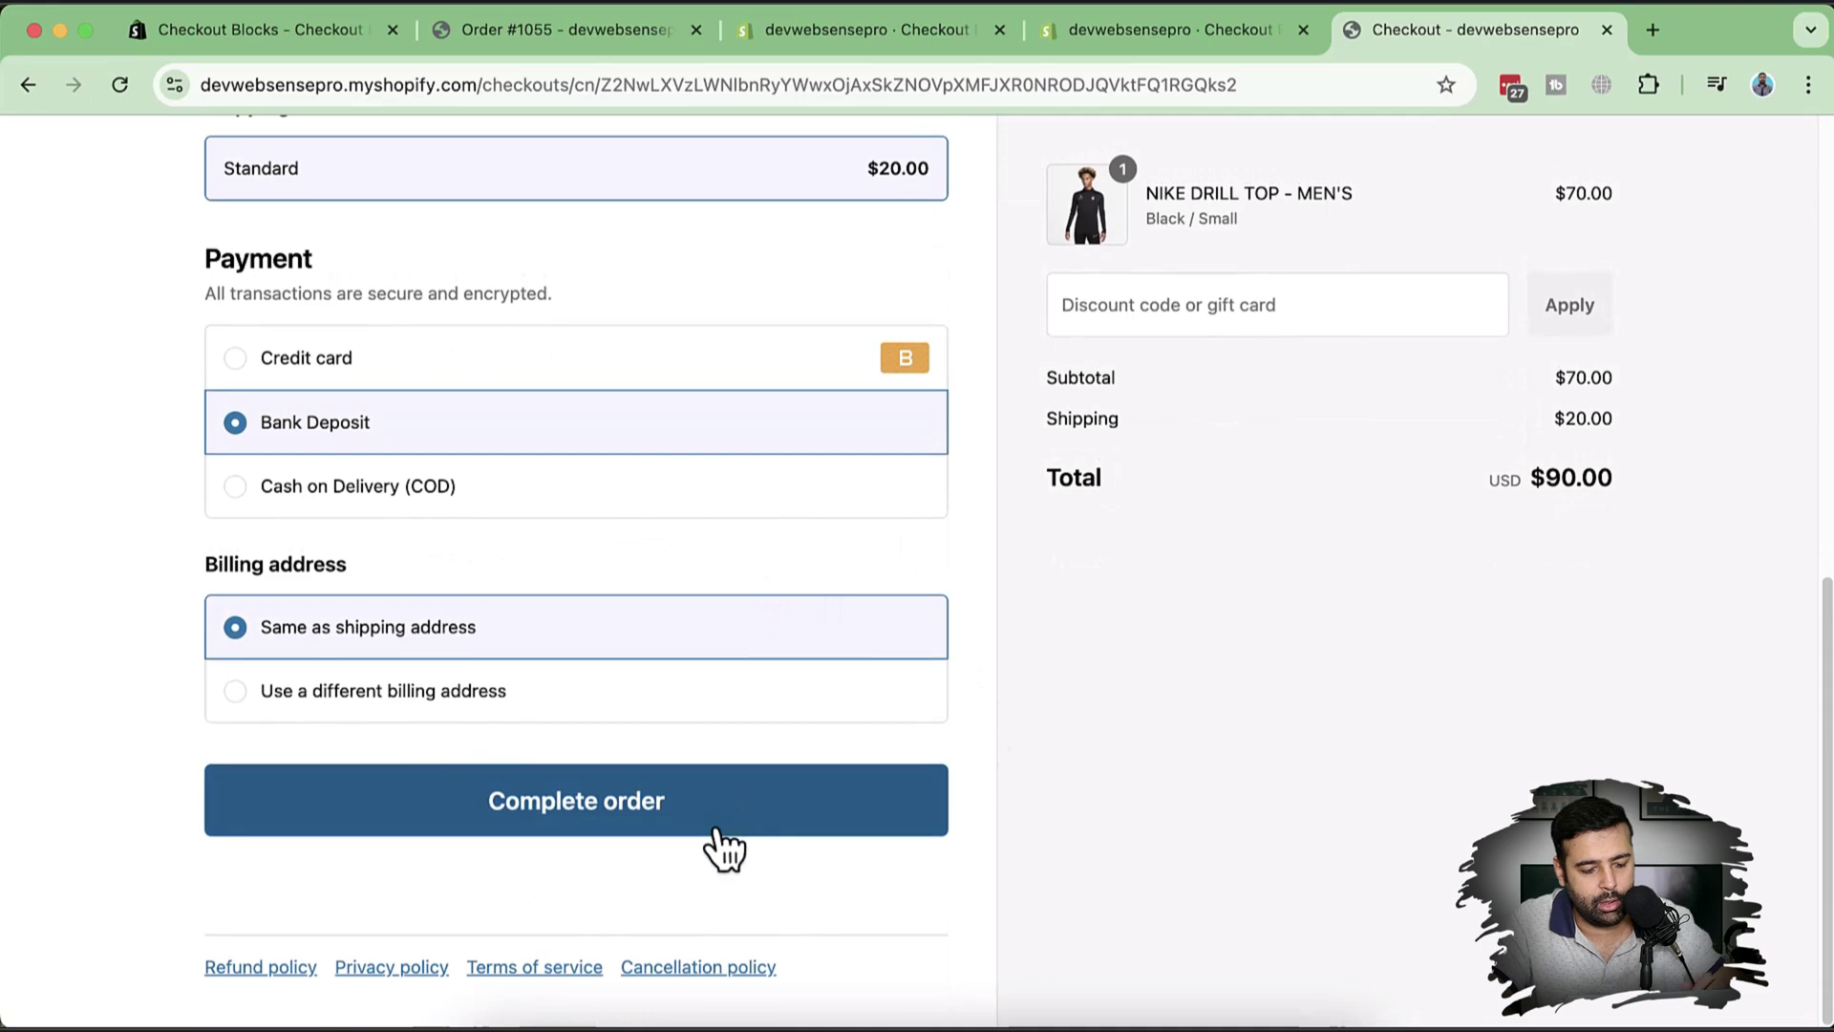
{"action": "left_click", "coordinate": [716, 831]}
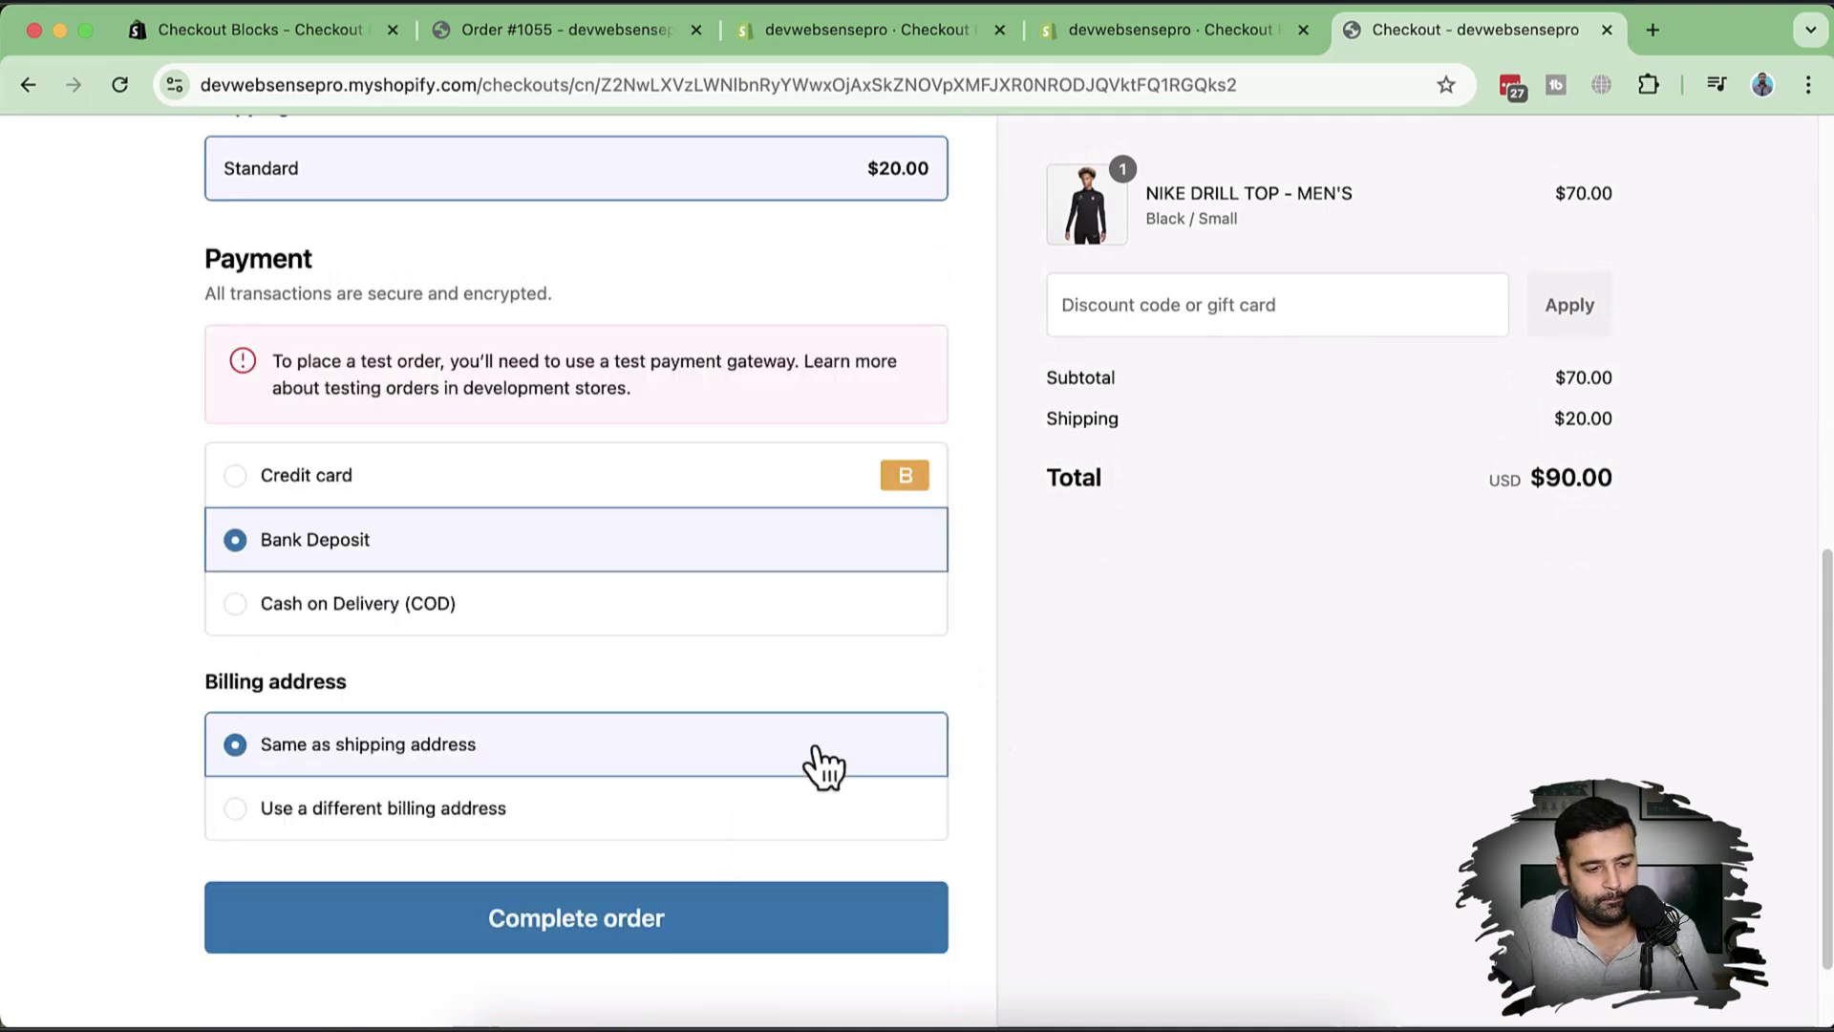
Choose Credit card as the payment method, enter the test card number, expiration date and security code, and pay for the order.
{"action": "left_click", "coordinate": [616, 492]}
{"action": "left_click", "coordinate": [438, 553]}
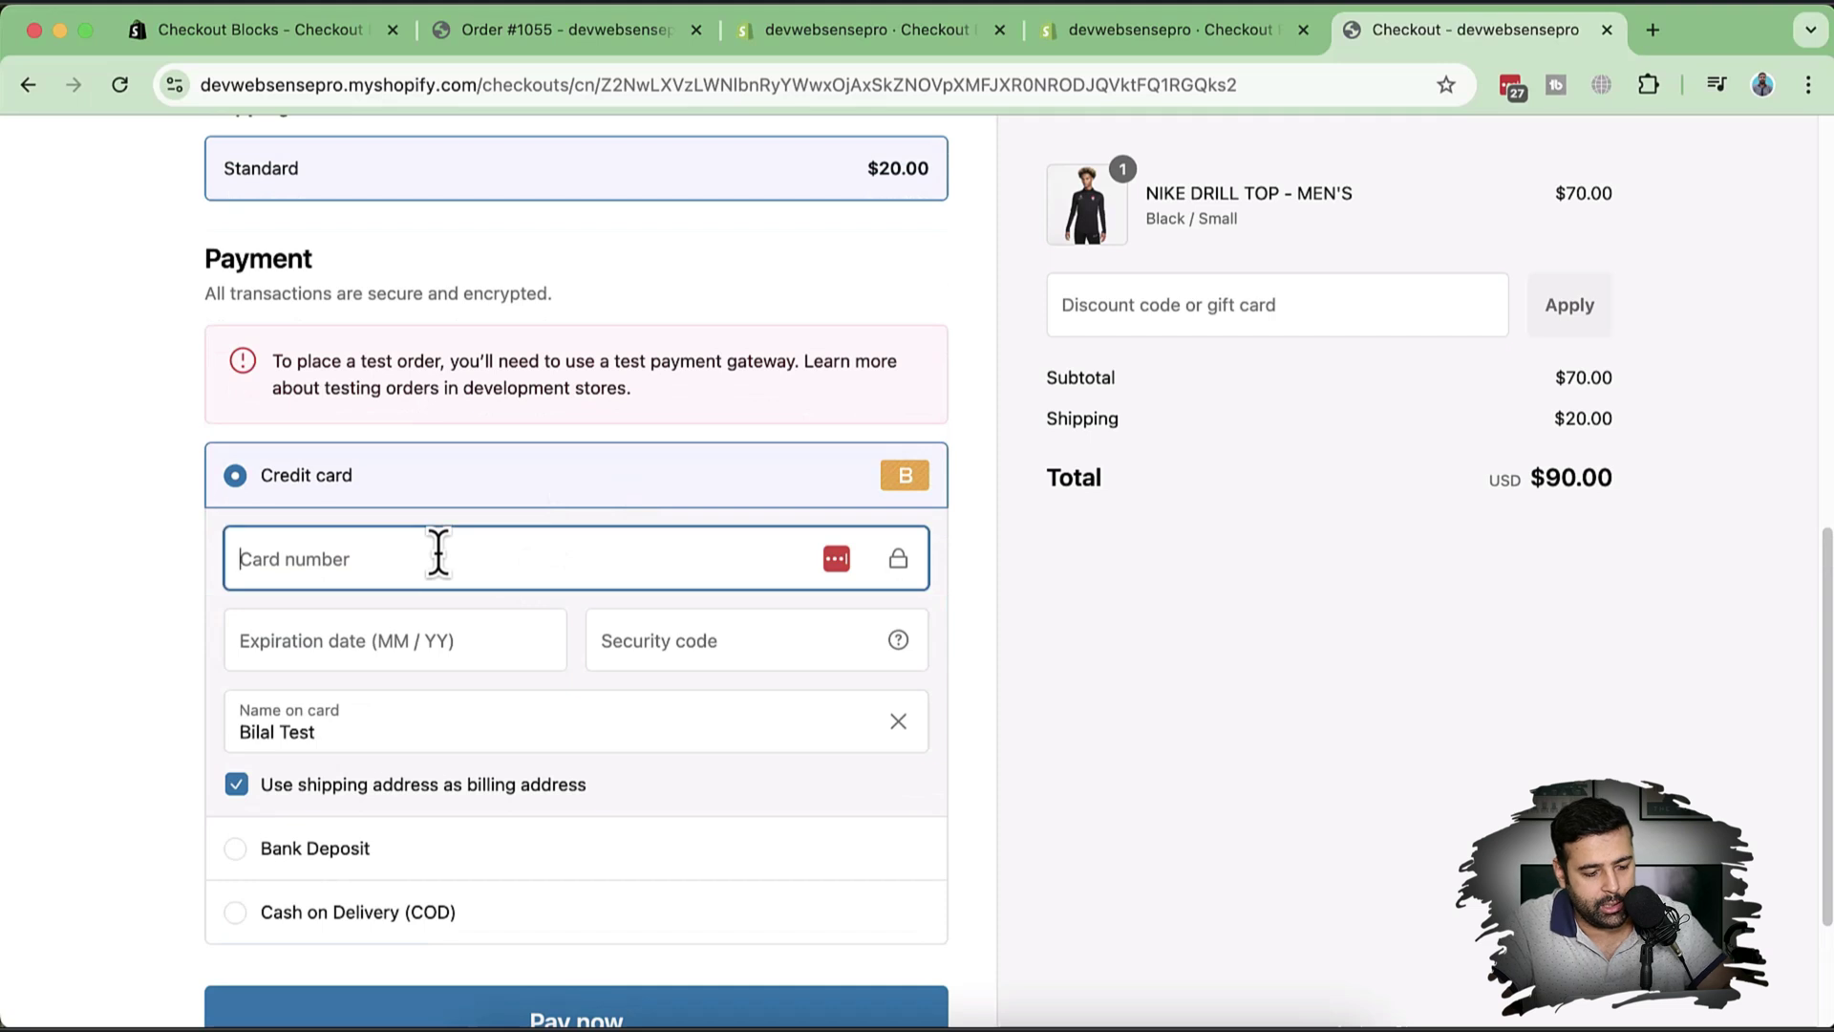
{"action": "type", "text": "1"}
{"action": "left_click", "coordinate": [528, 634]}
{"action": "type", "text": "12"}
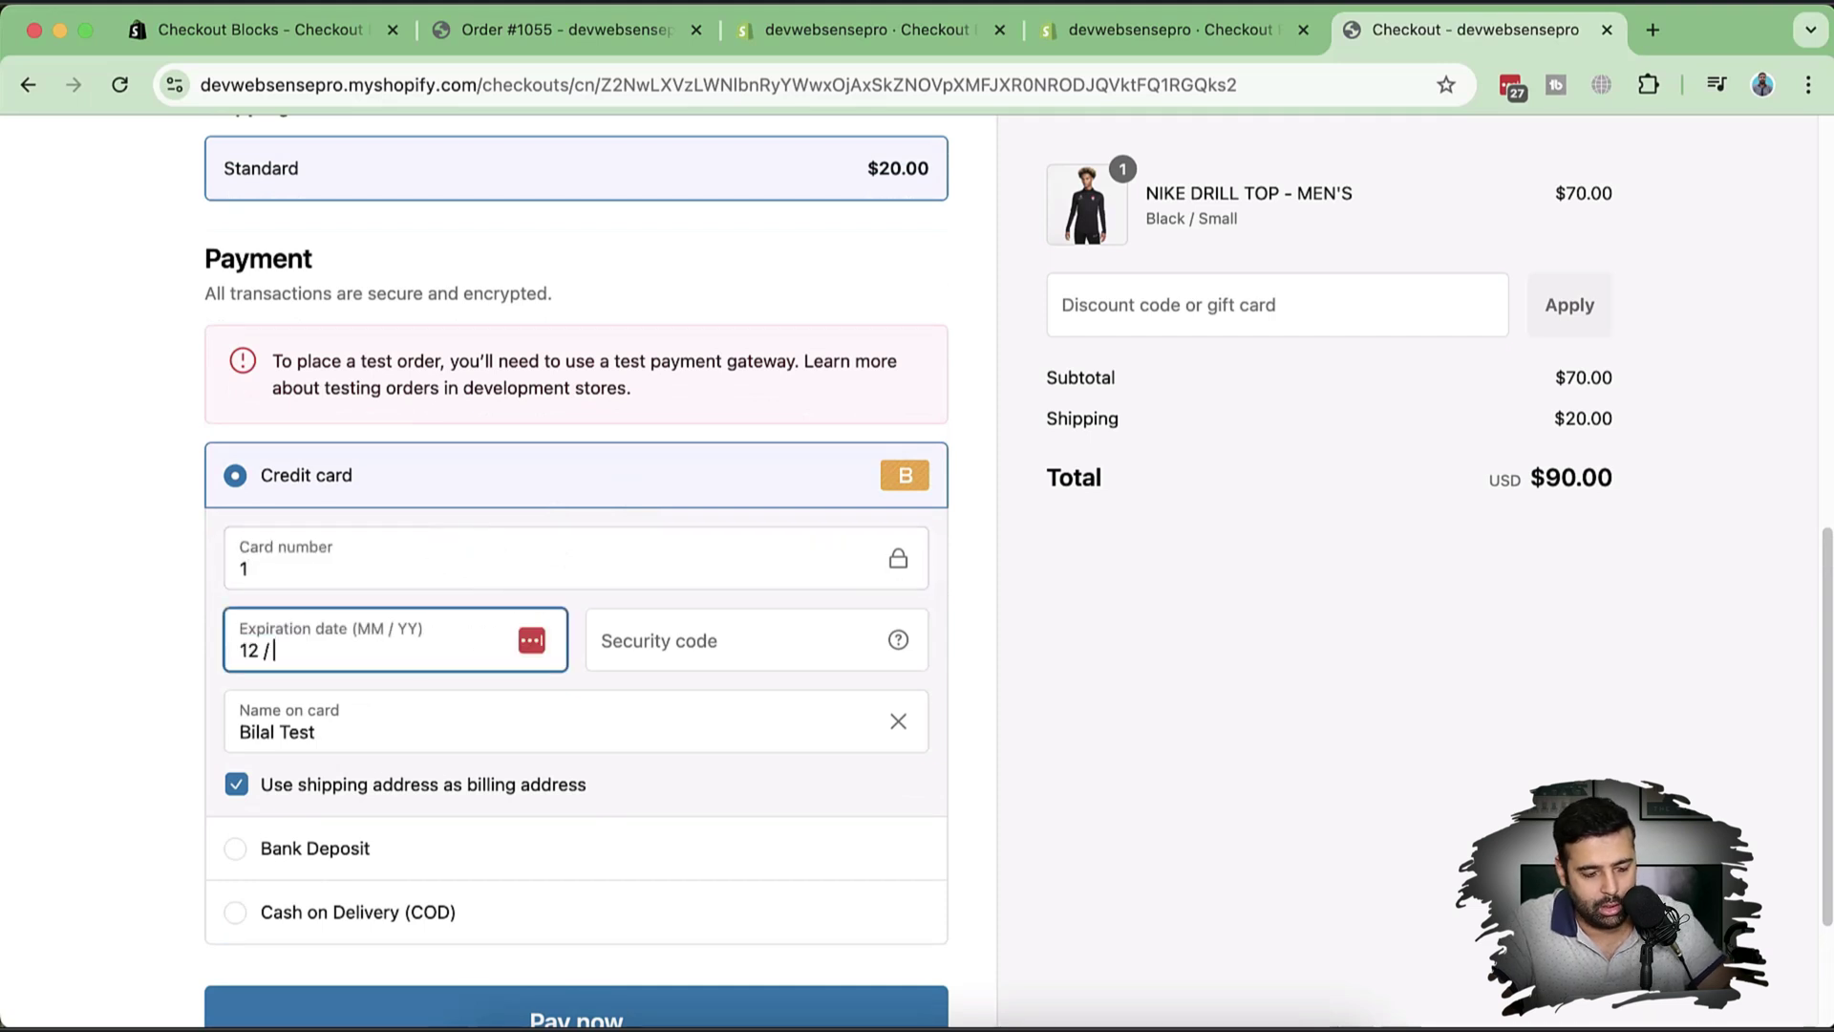
{"action": "left_click", "coordinate": [619, 632]}
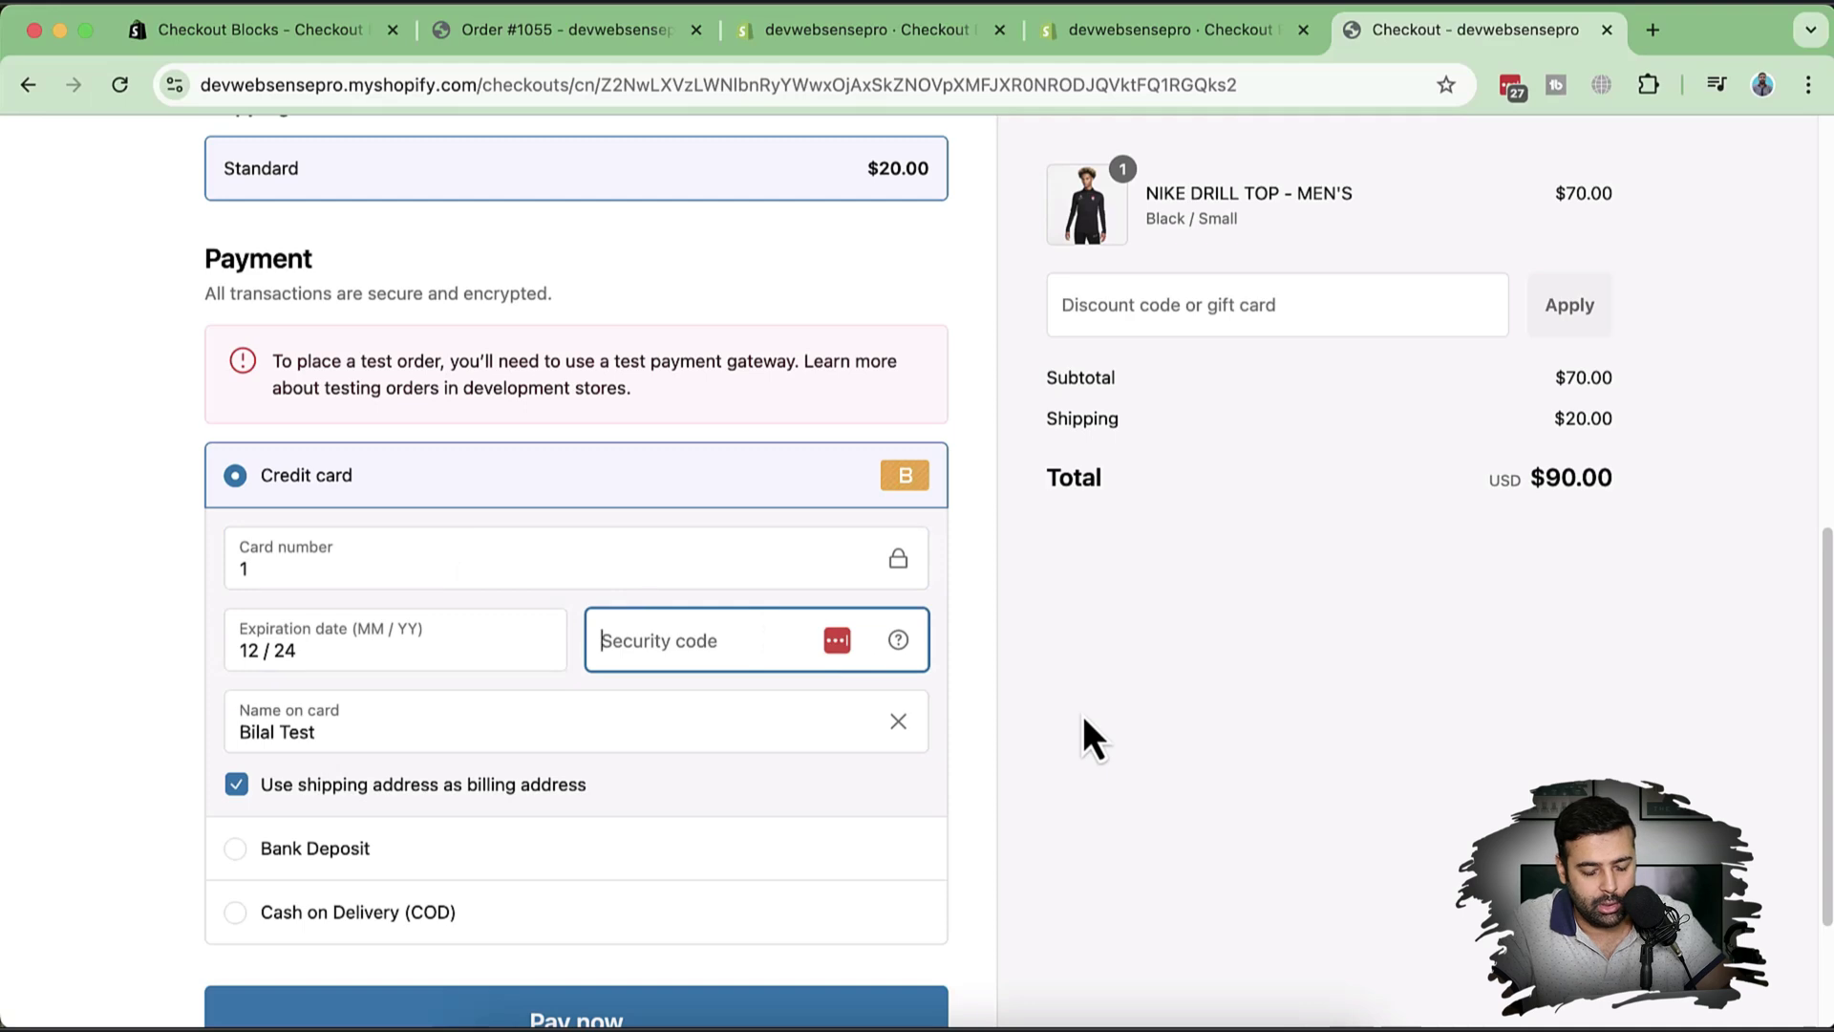
{"action": "left_click", "coordinate": [1043, 584]}
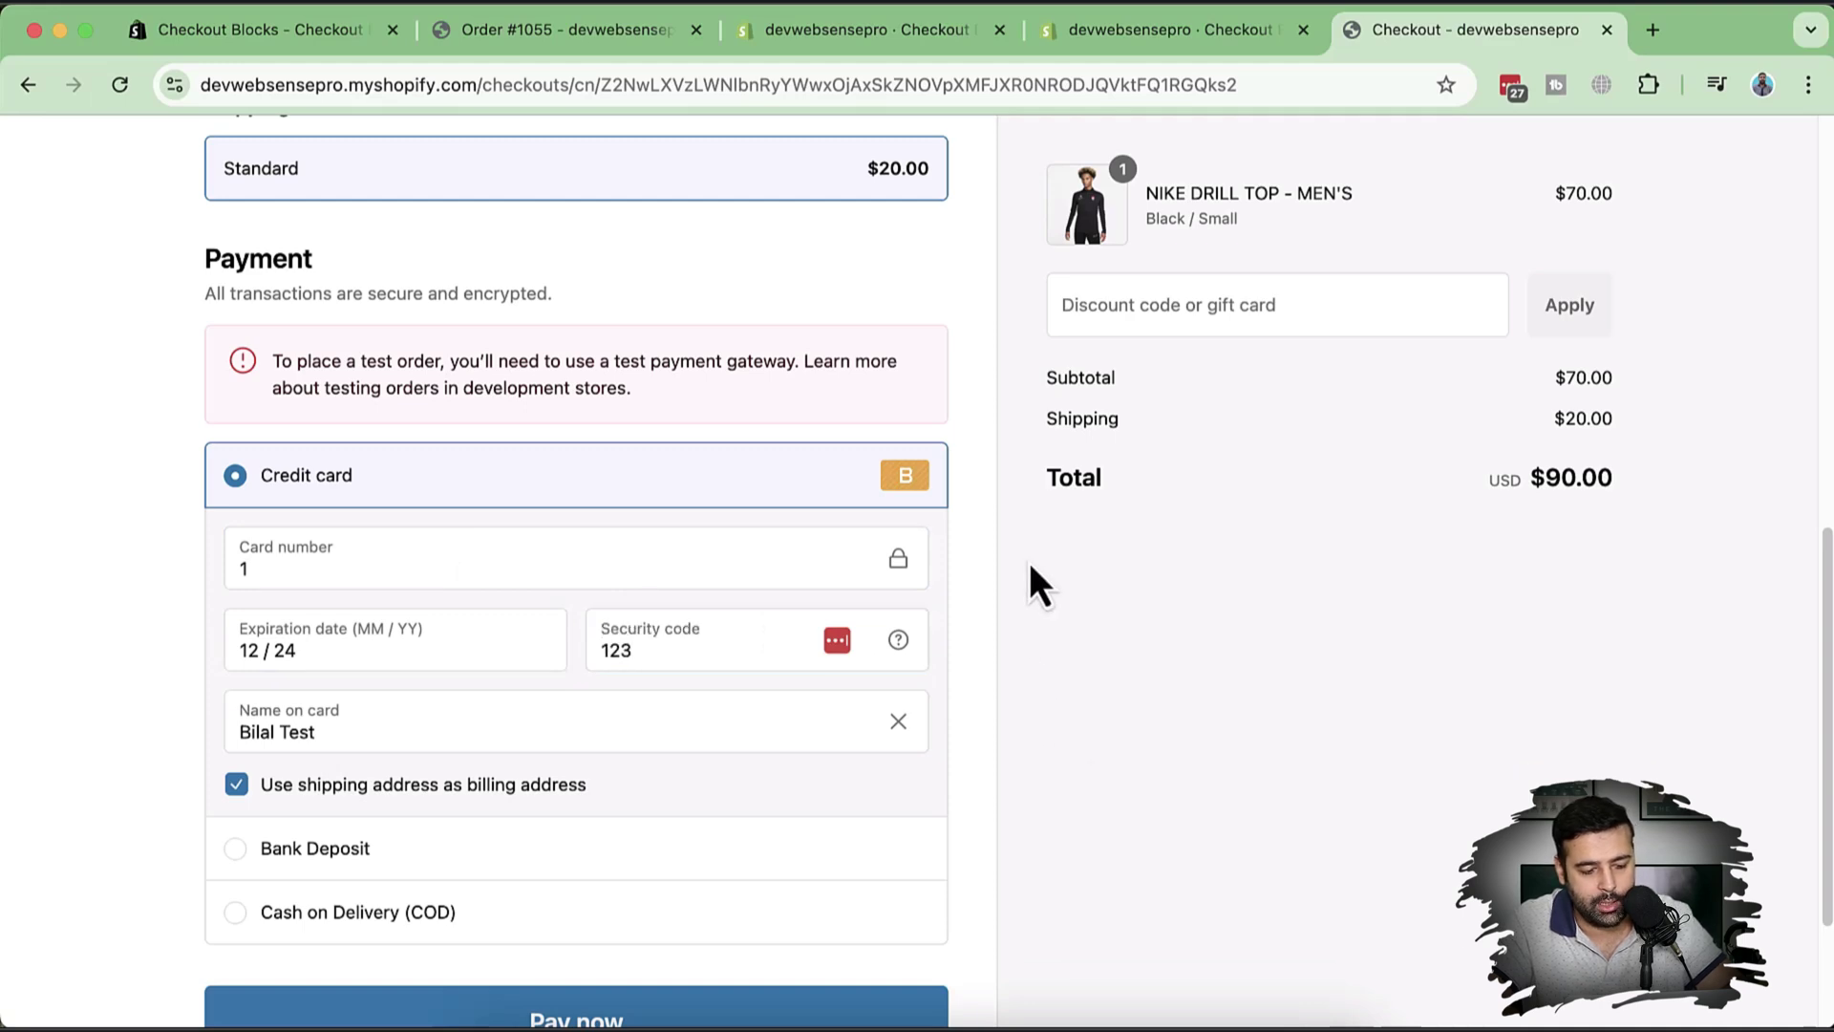
{"action": "scroll", "coordinate": [1029, 510], "scroll_direction": "down", "scroll_amount": 3}
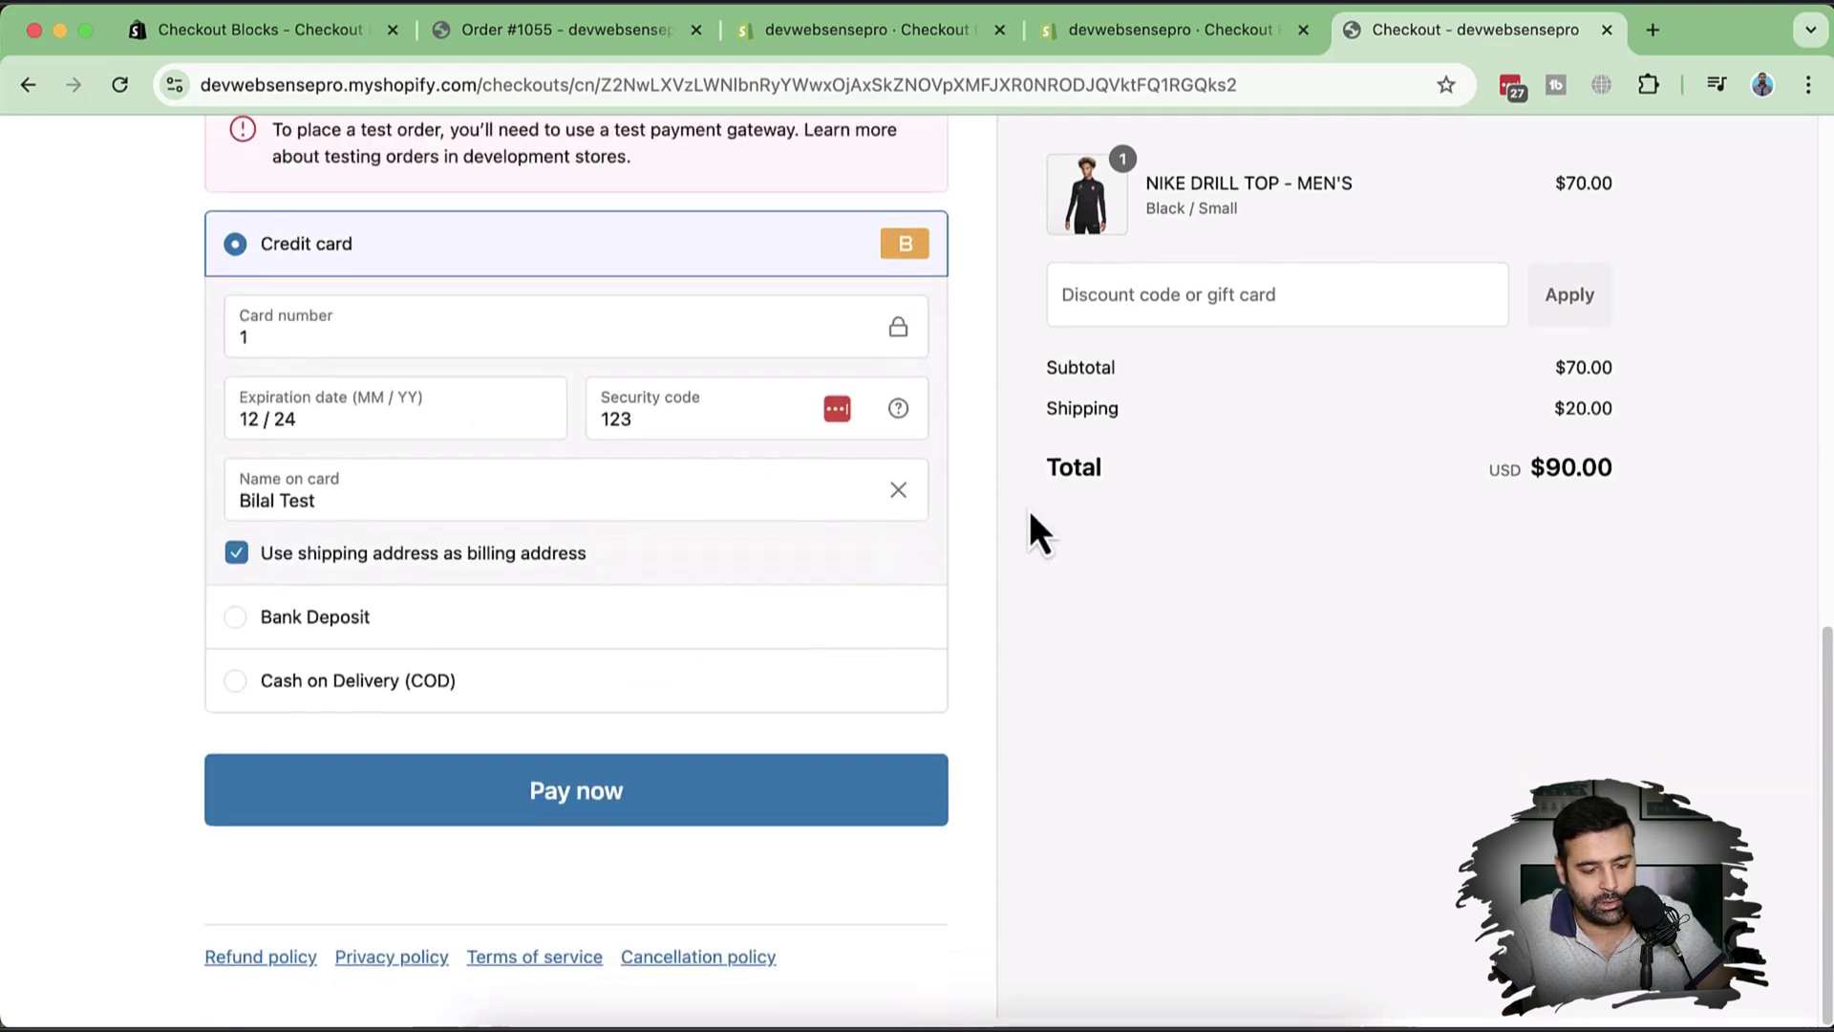
{"action": "left_click", "coordinate": [634, 819]}
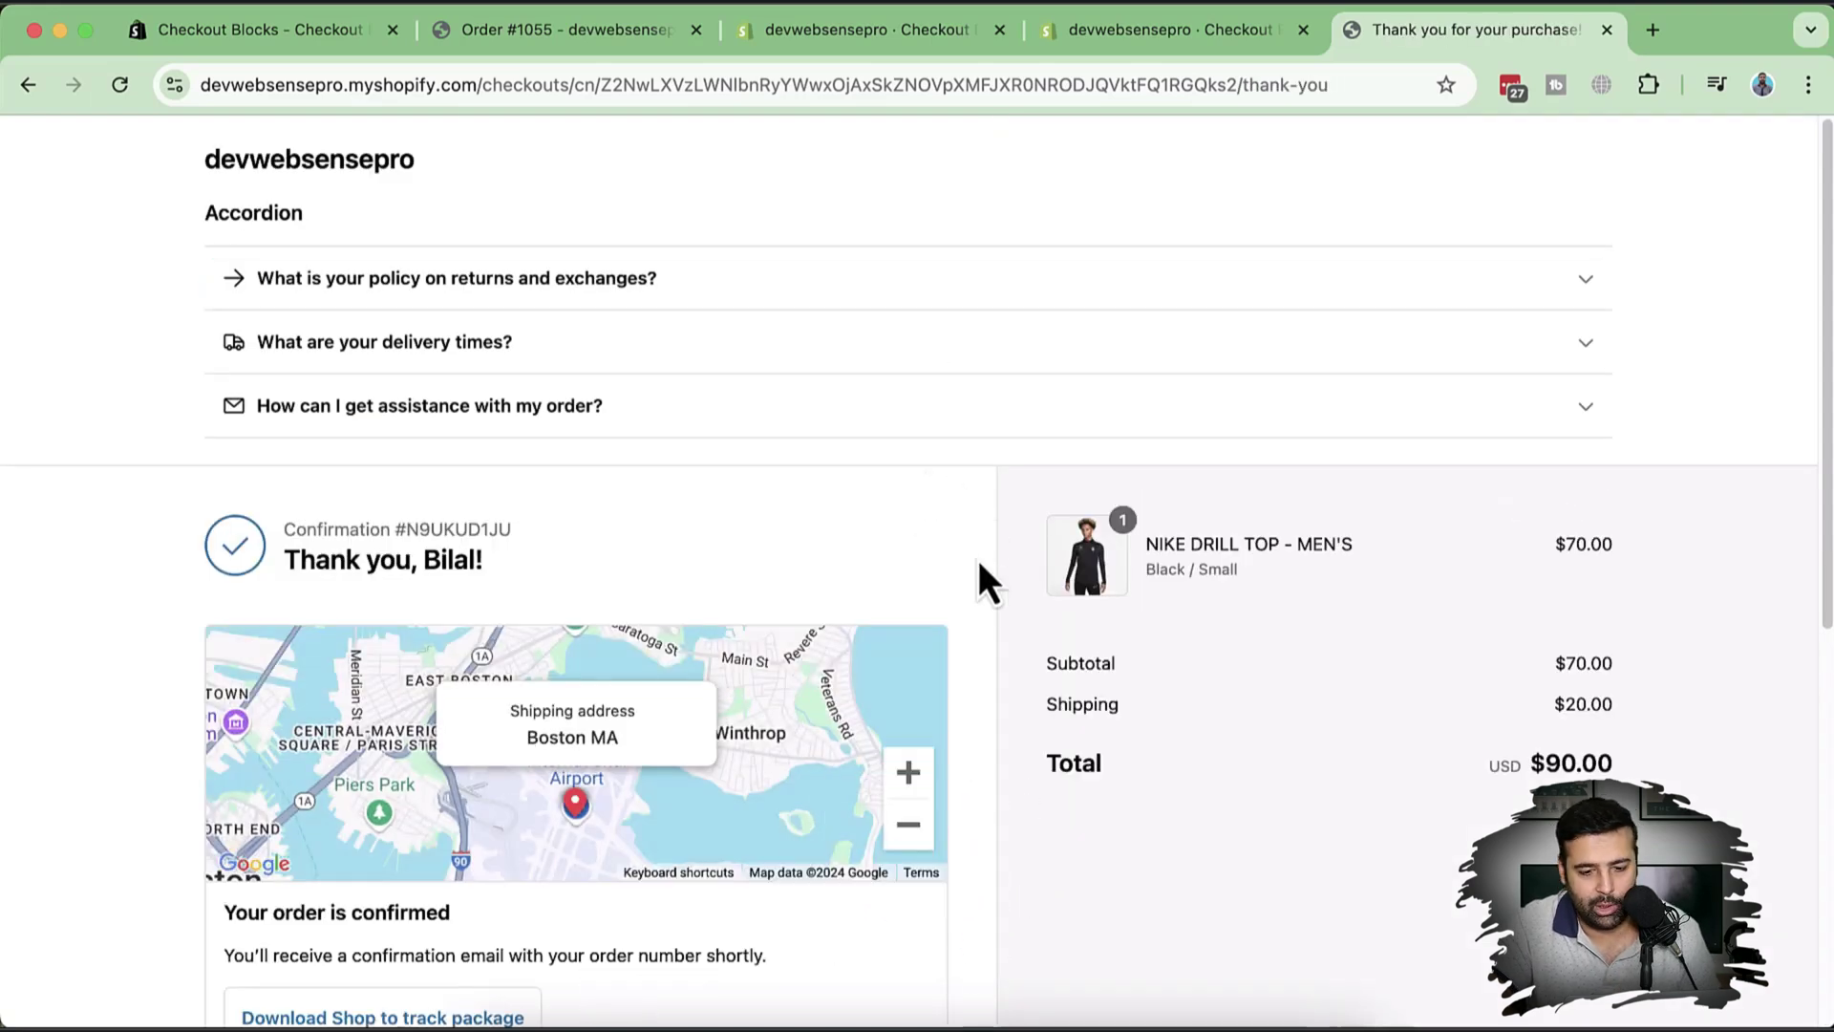
Expand the returns and exchanges question on the Thank you page and check its dynamic customer name and email.
{"action": "scroll", "coordinate": [978, 560], "scroll_direction": "down", "scroll_amount": 10}
{"action": "scroll", "coordinate": [978, 560], "scroll_direction": "up", "scroll_amount": 10}
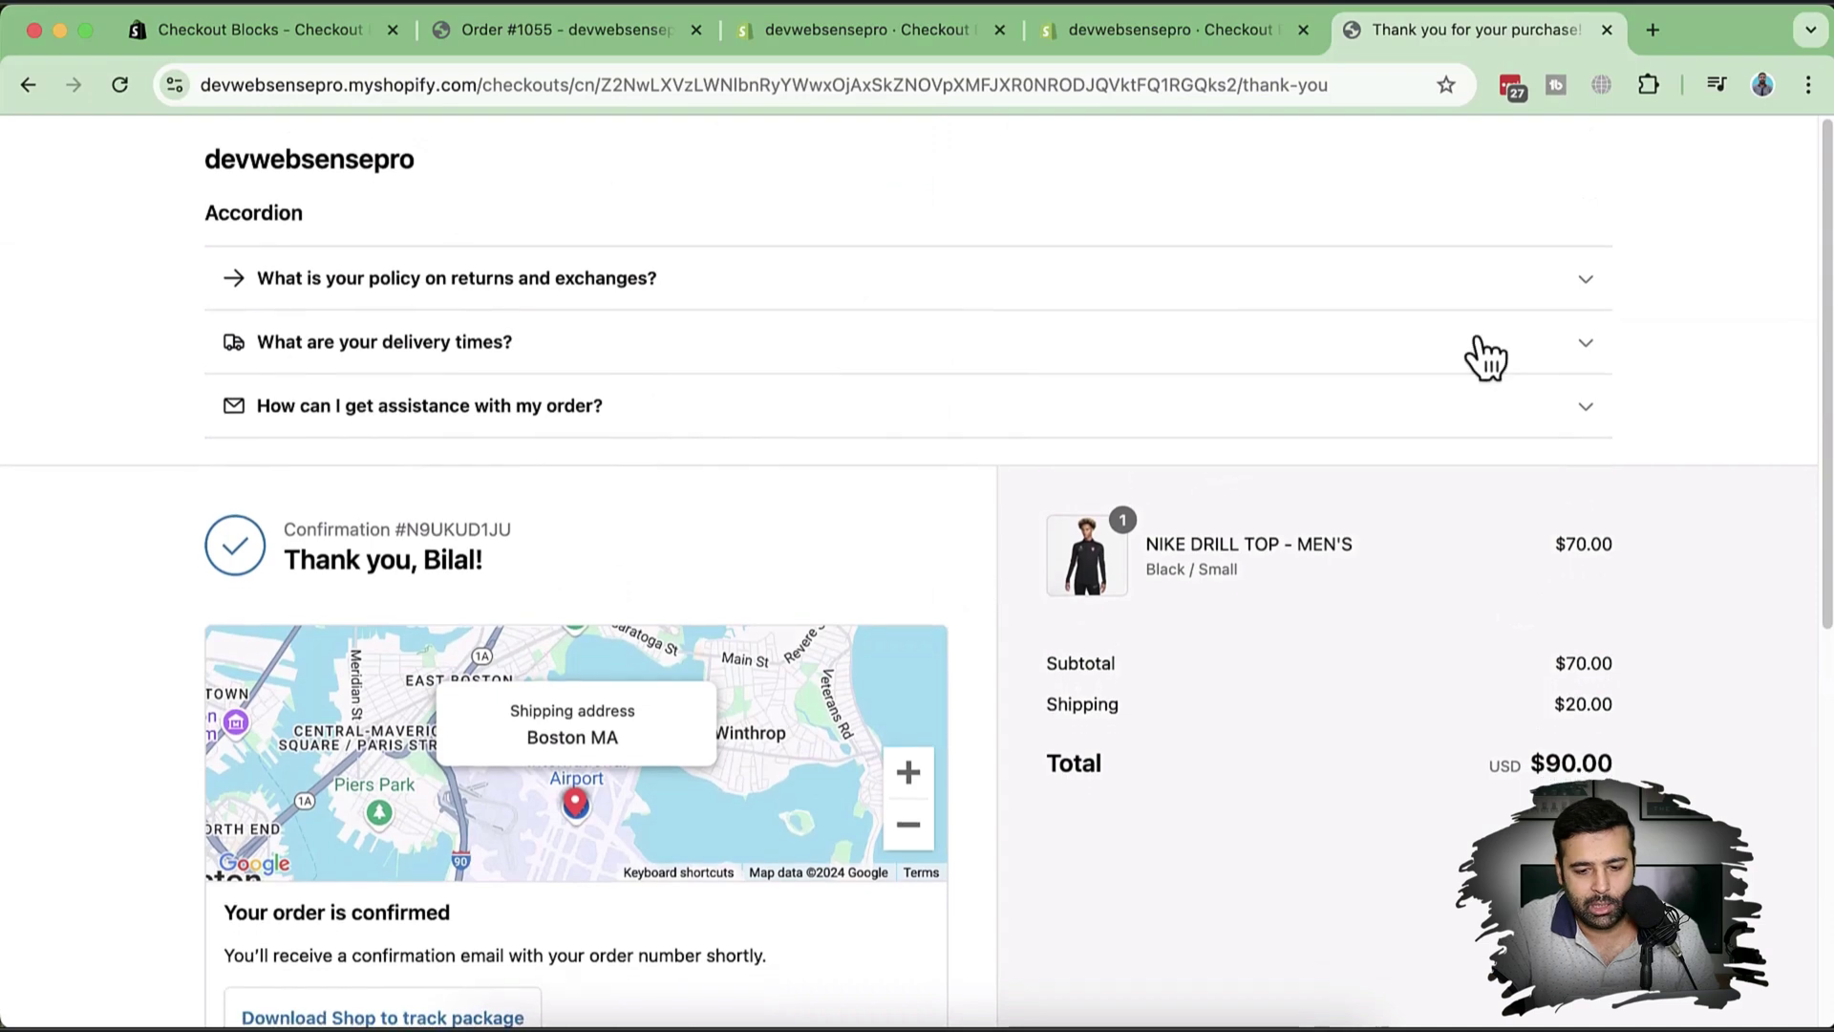
{"action": "left_click", "coordinate": [1594, 279]}
{"action": "scroll", "coordinate": [1594, 287], "scroll_direction": "down", "scroll_amount": 6}
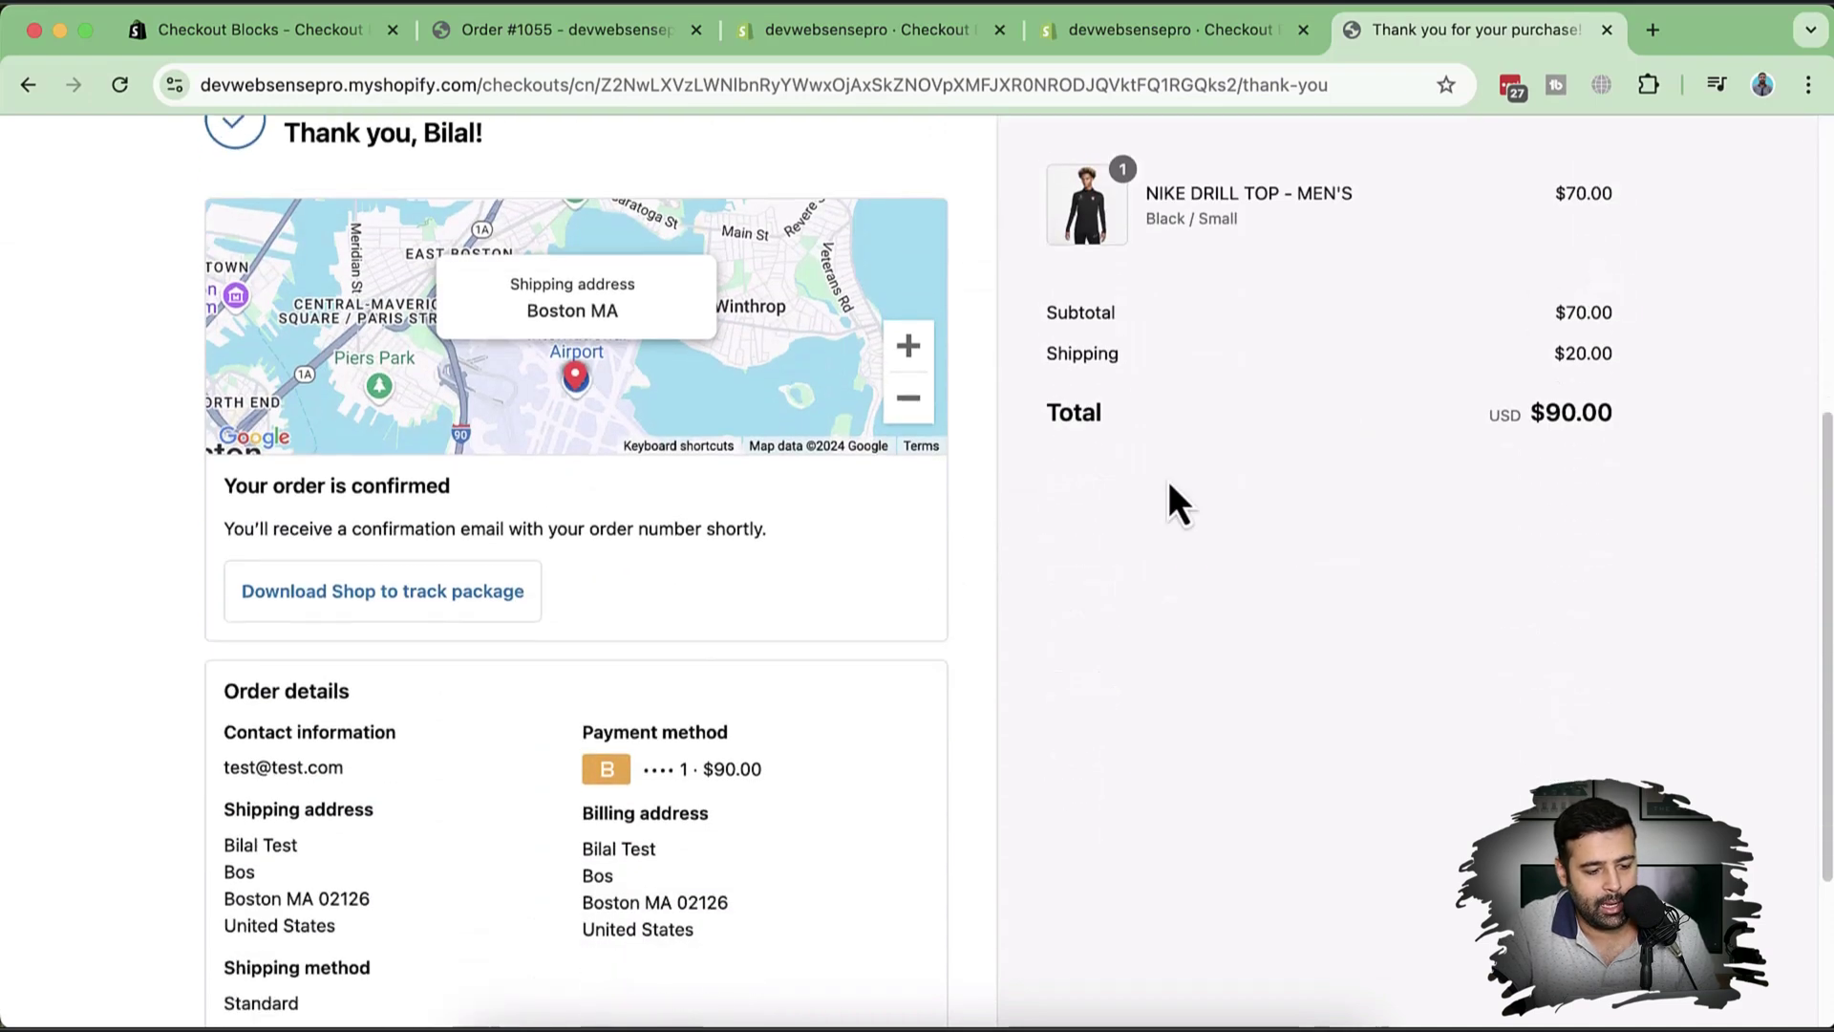
{"action": "scroll", "coordinate": [1171, 495], "scroll_direction": "up", "scroll_amount": 6}
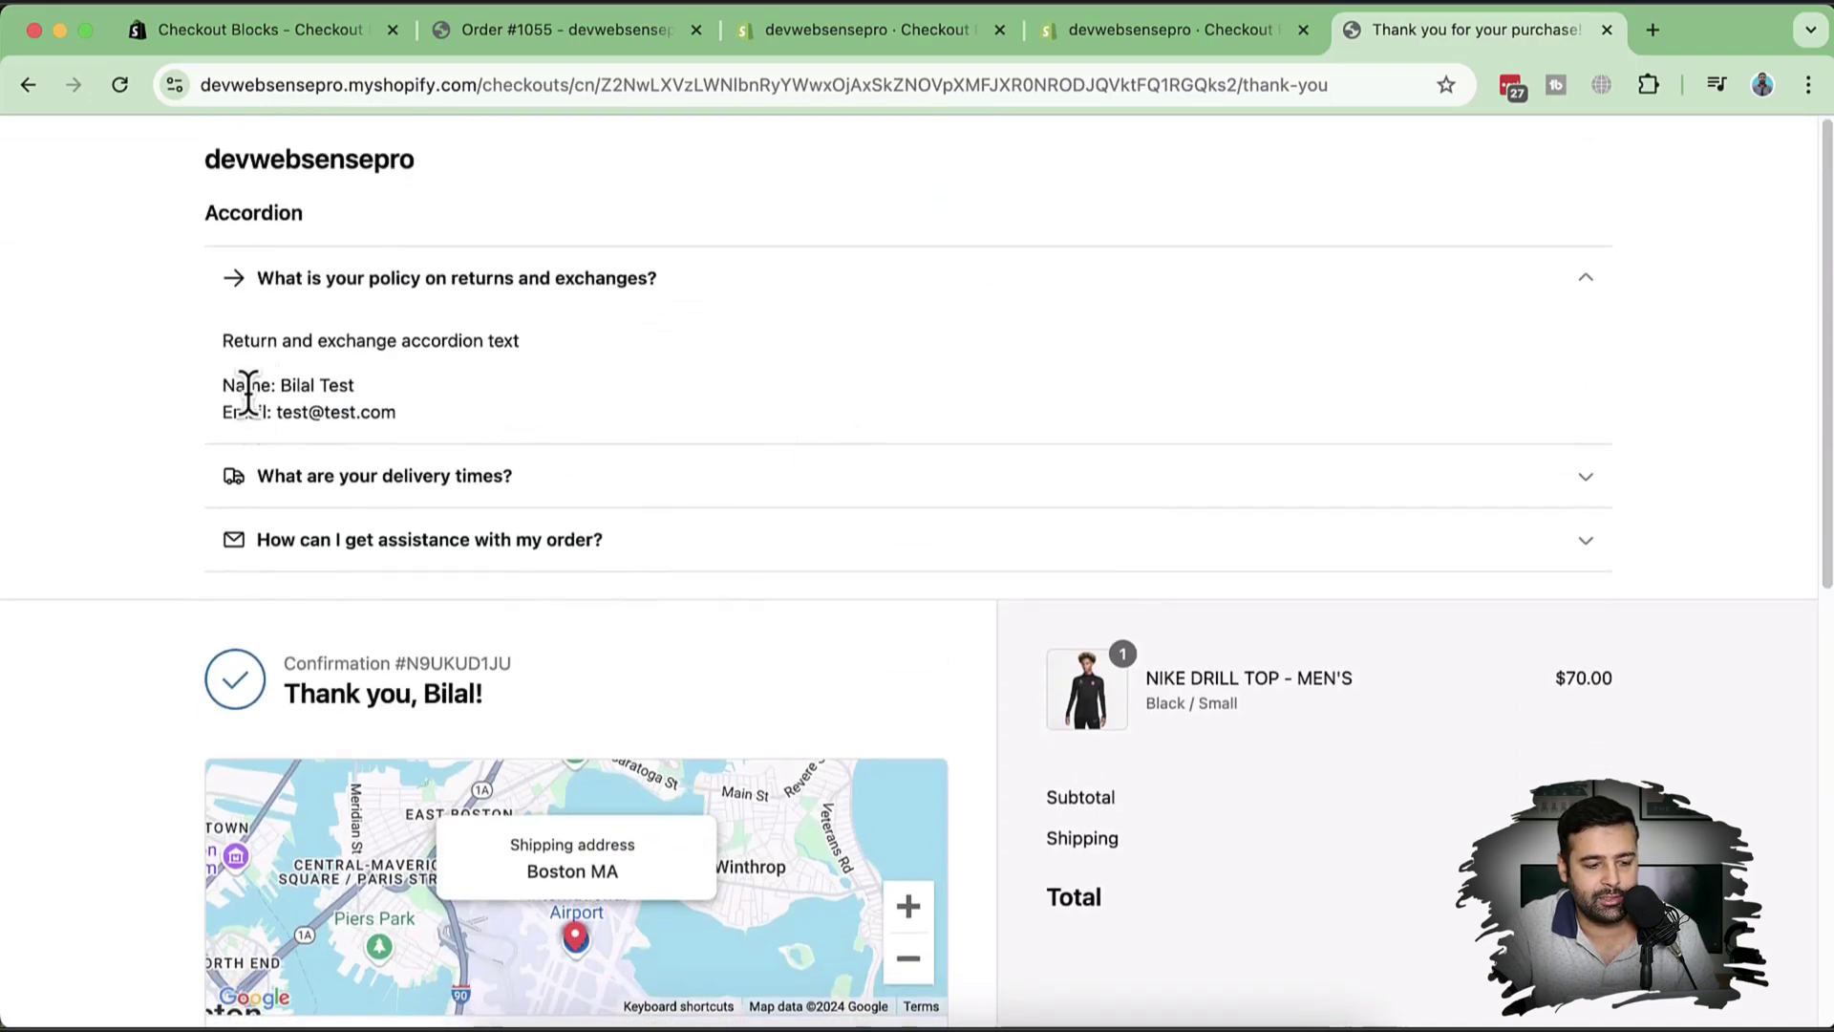
{"action": "left_click_drag", "start_coordinate": [280, 385], "coordinate": [424, 387]}
{"action": "scroll", "coordinate": [424, 387], "scroll_direction": "down", "scroll_amount": 7}
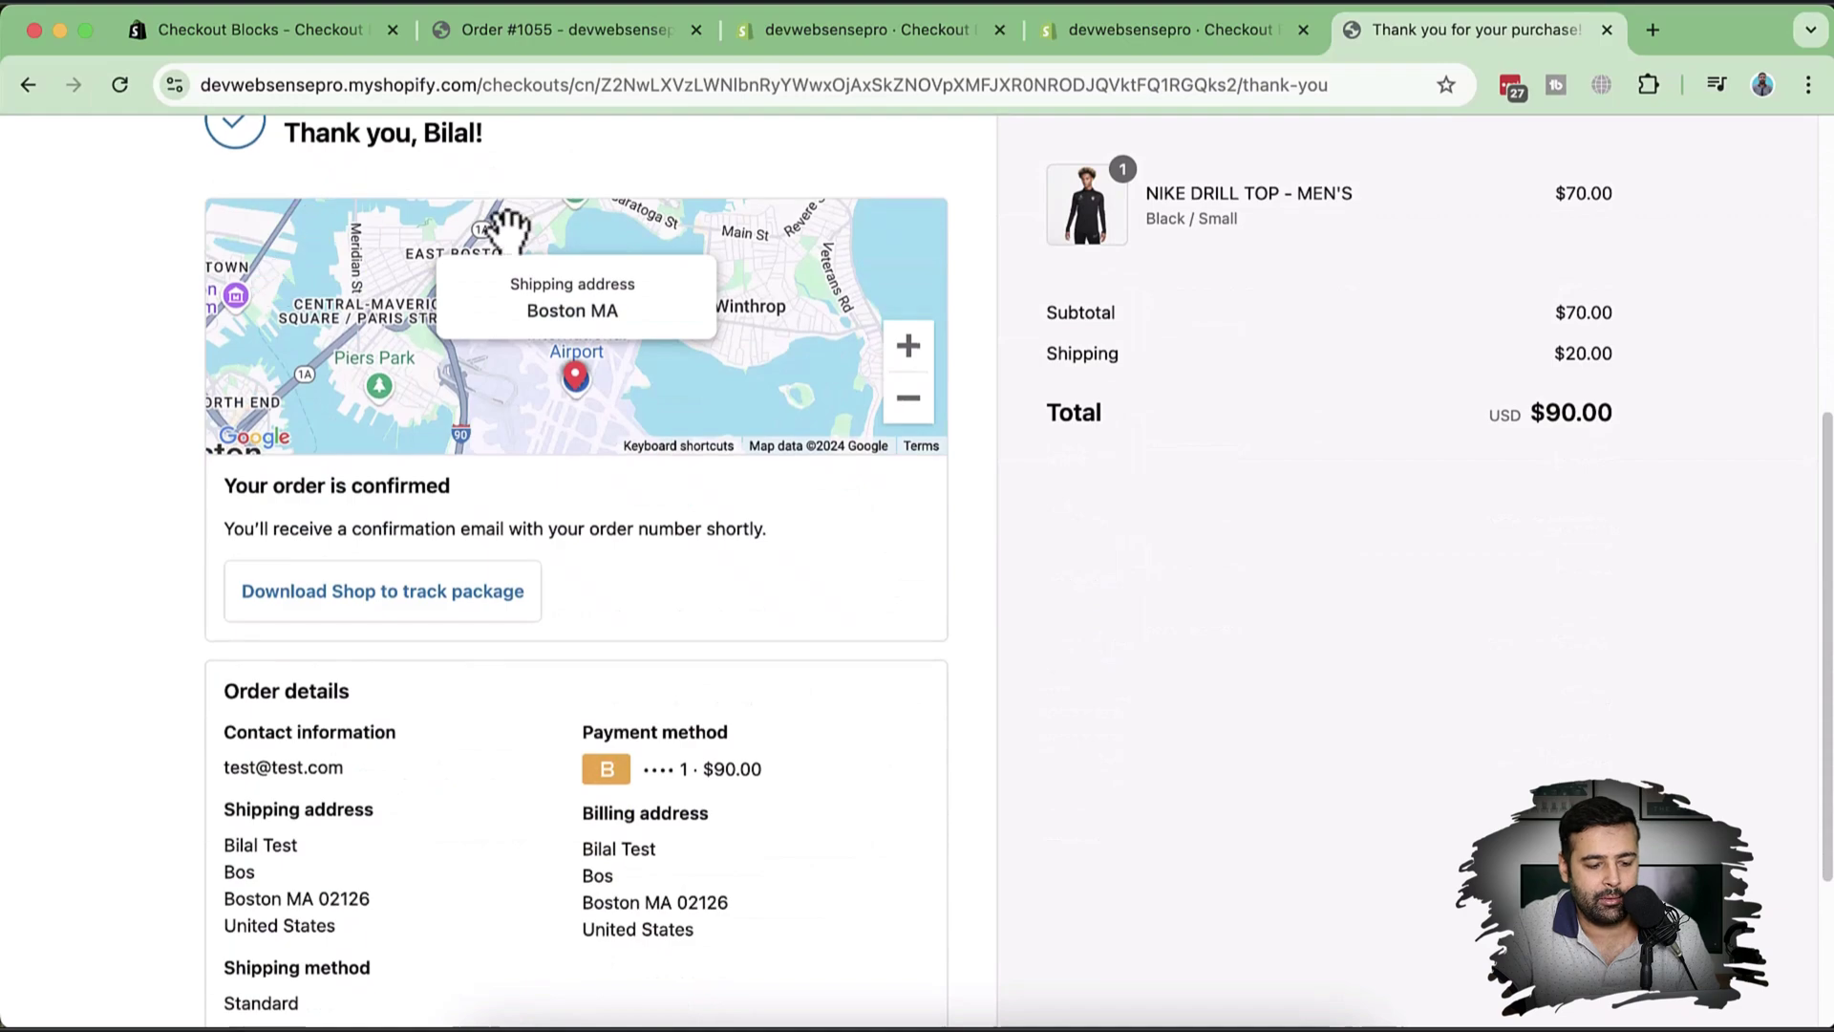
{"action": "scroll", "coordinate": [506, 243], "scroll_direction": "up", "scroll_amount": 7}
{"action": "scroll", "coordinate": [430, 305], "scroll_direction": "down", "scroll_amount": 1}
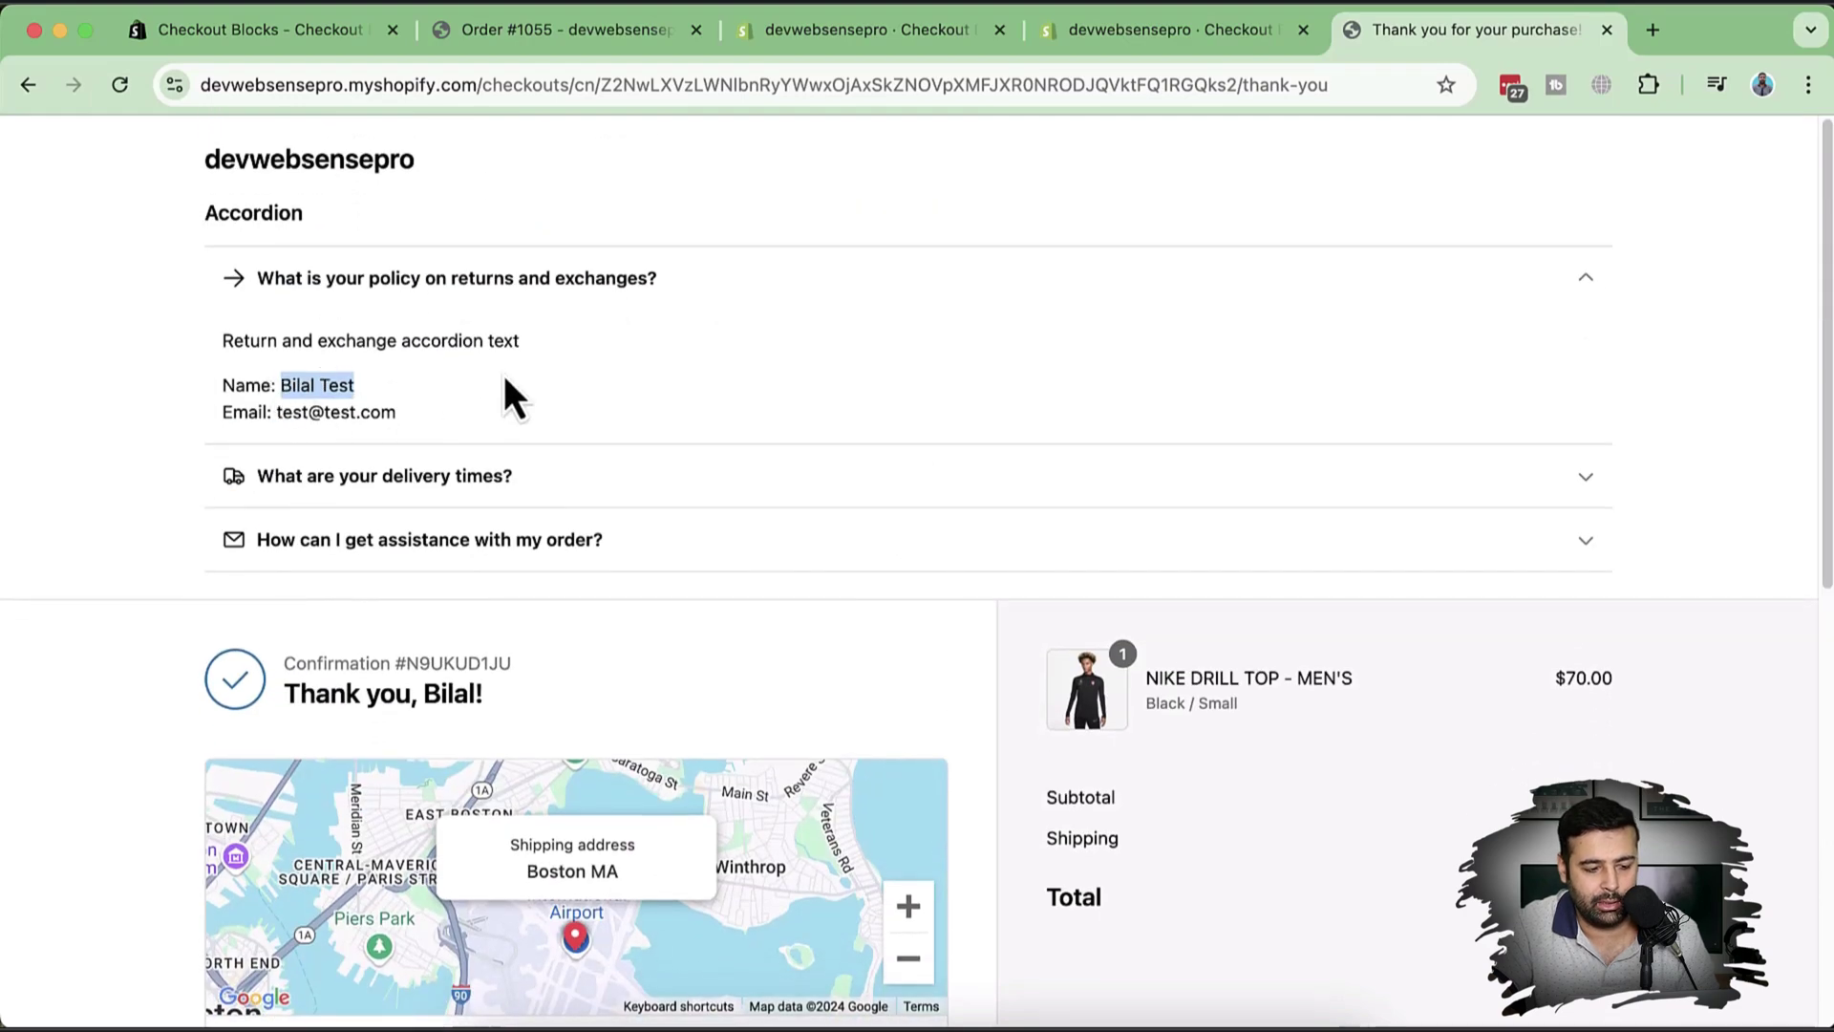
Expand the delivery times and order assistance questions in the Thank you page accordion and review their content.
{"action": "left_click", "coordinate": [616, 485]}
{"action": "scroll", "coordinate": [669, 478], "scroll_direction": "down", "scroll_amount": 7}
{"action": "scroll", "coordinate": [941, 340], "scroll_direction": "up", "scroll_amount": 7}
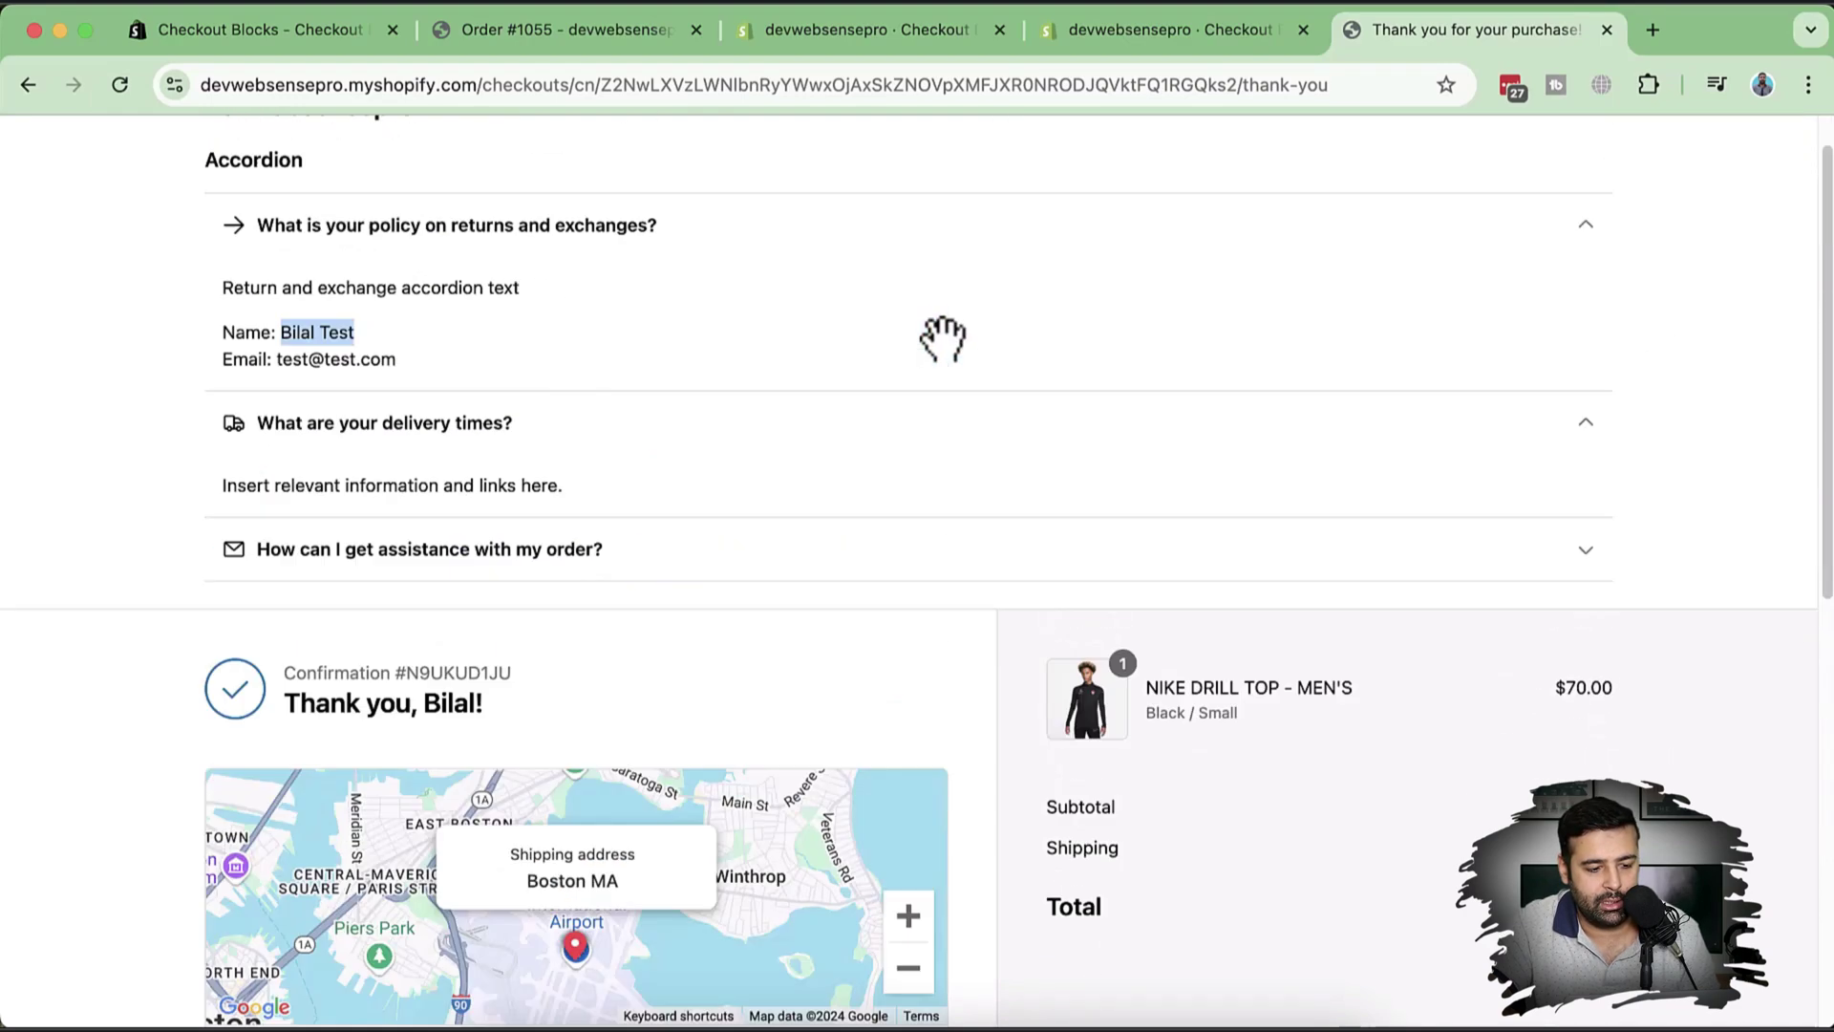
{"action": "left_click", "coordinate": [803, 602]}
{"action": "scroll", "coordinate": [840, 535], "scroll_direction": "down", "scroll_amount": 5}
{"action": "scroll", "coordinate": [1098, 516], "scroll_direction": "up", "scroll_amount": 5}
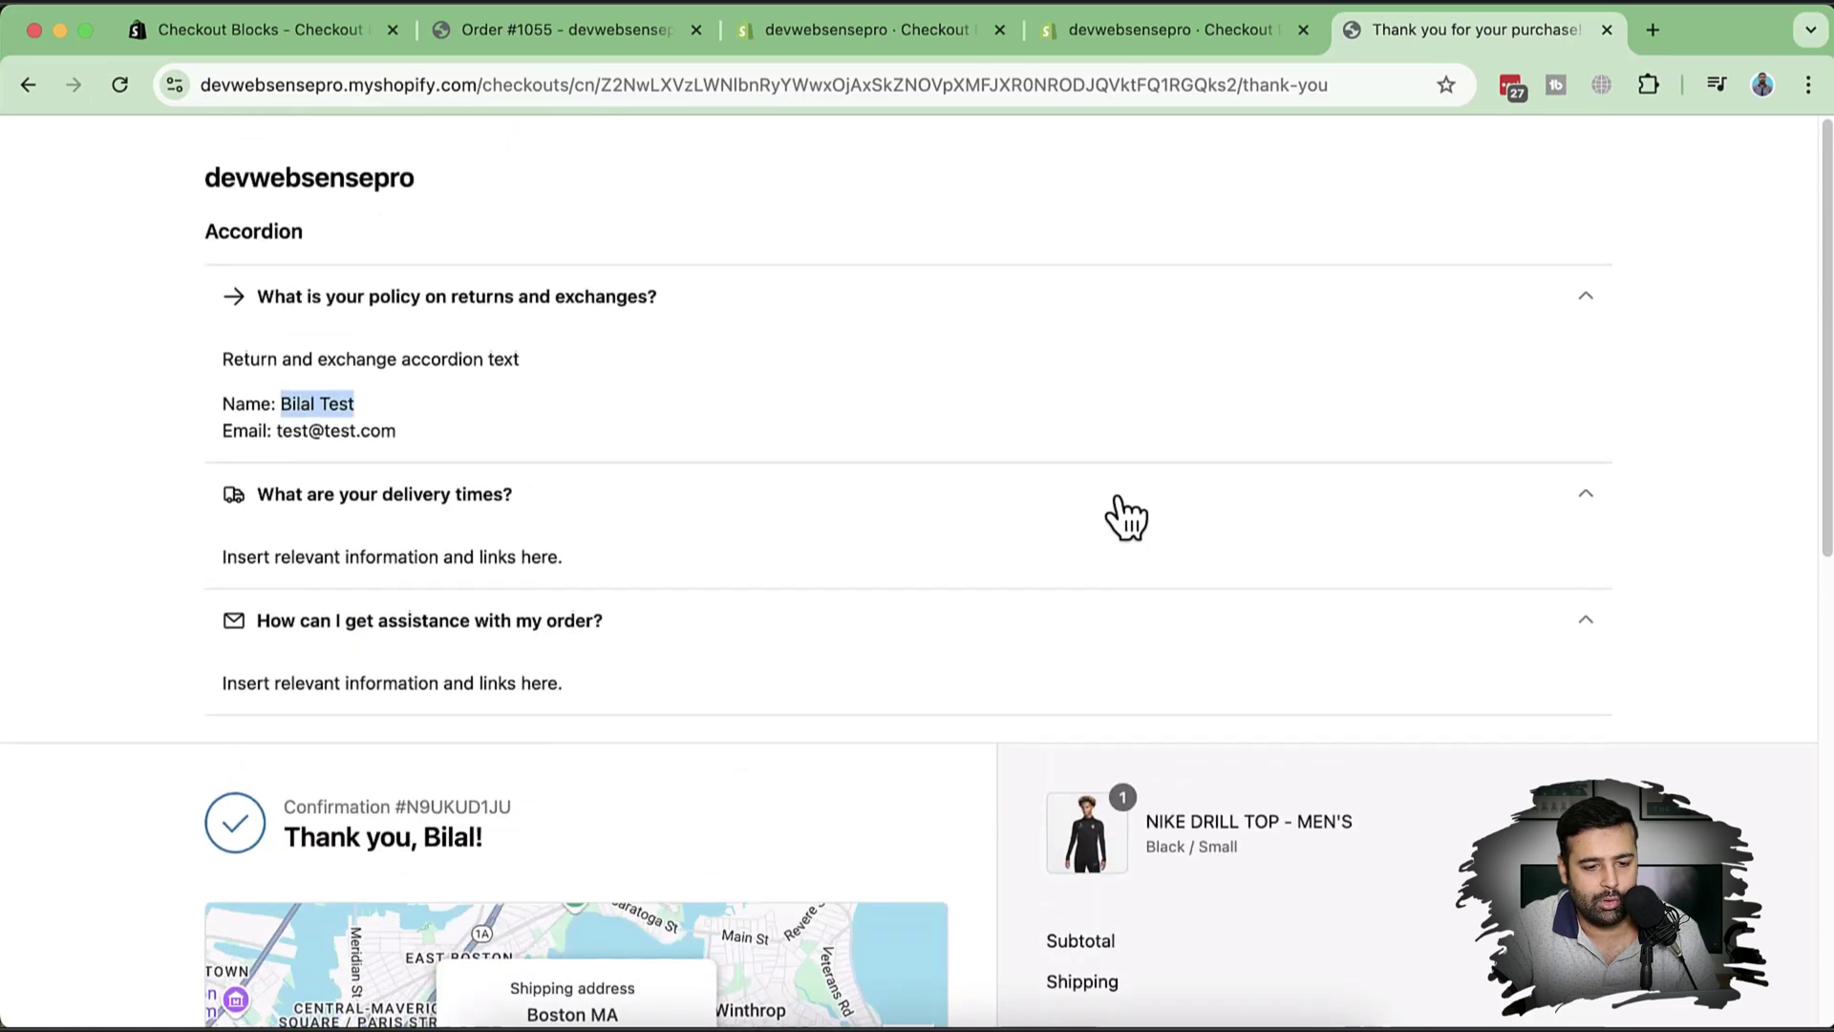
Return to the Checkout Blocks block settings in the Shopify admin, showing the display rules and App block ID.
{"action": "left_click", "coordinate": [852, 36]}
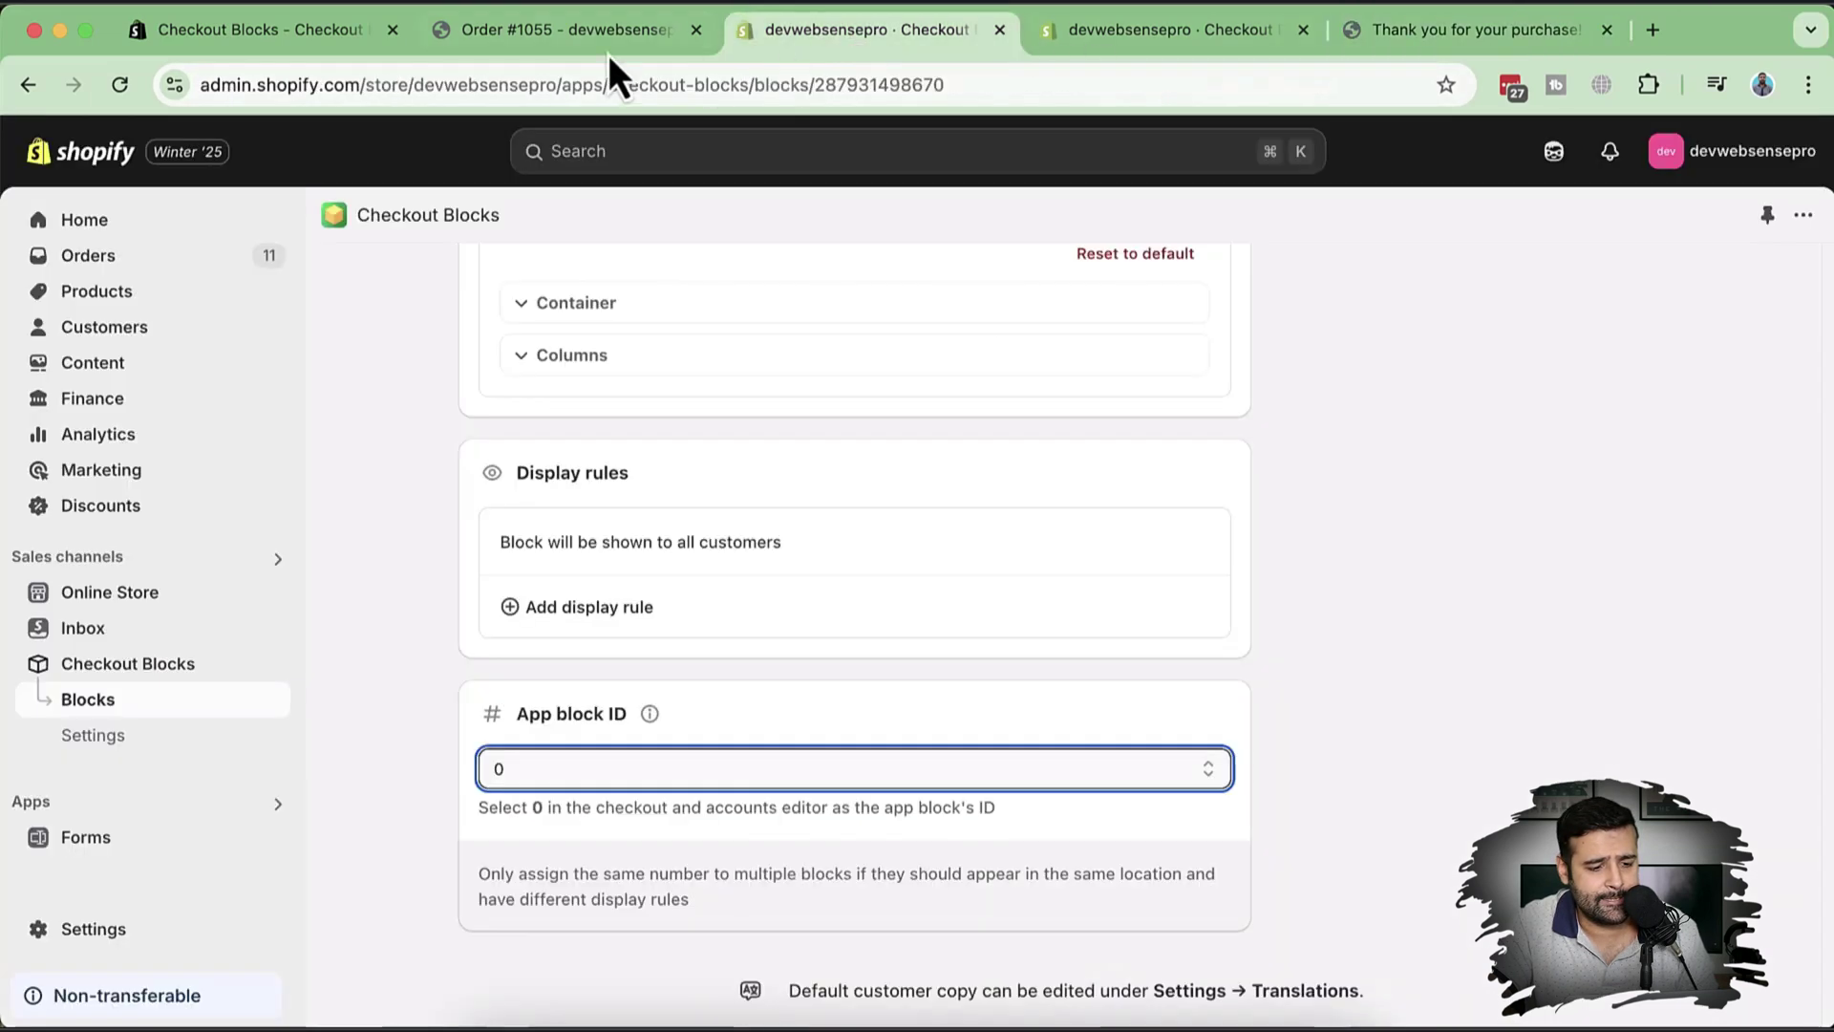
{"action": "left_click", "coordinate": [569, 46]}
{"action": "left_click", "coordinate": [798, 44]}
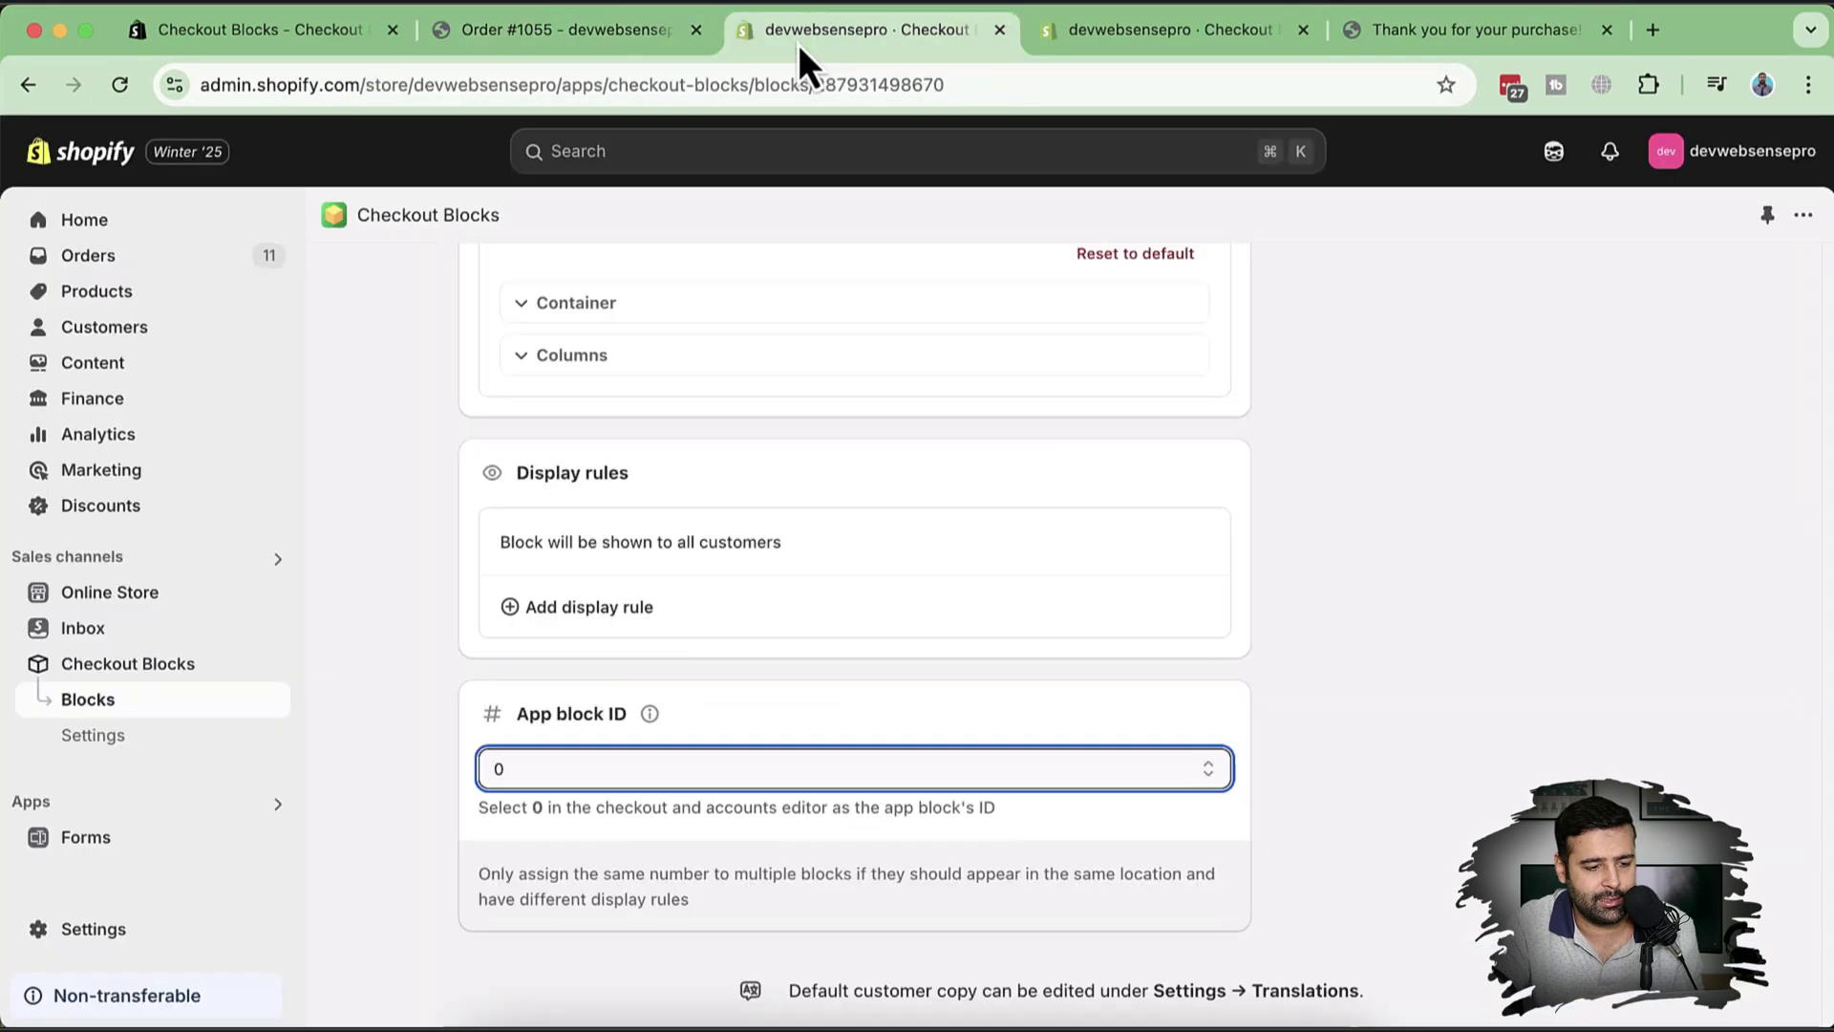